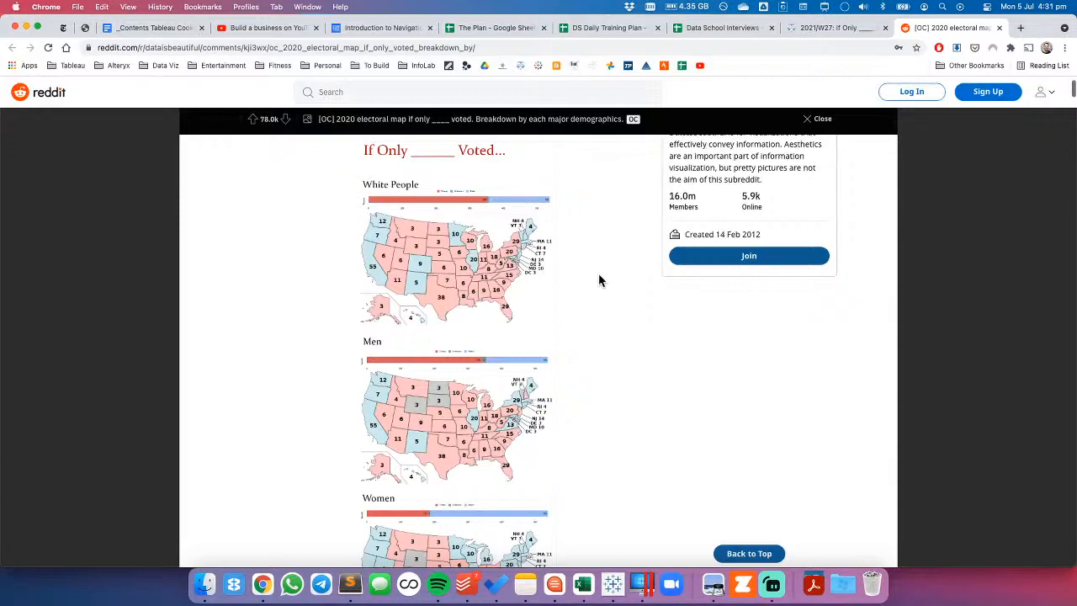
# Open the "If Only ______ Voted" electoral map image from the Reddit post in its own browser tab.
pyautogui.rightClick(451, 254)
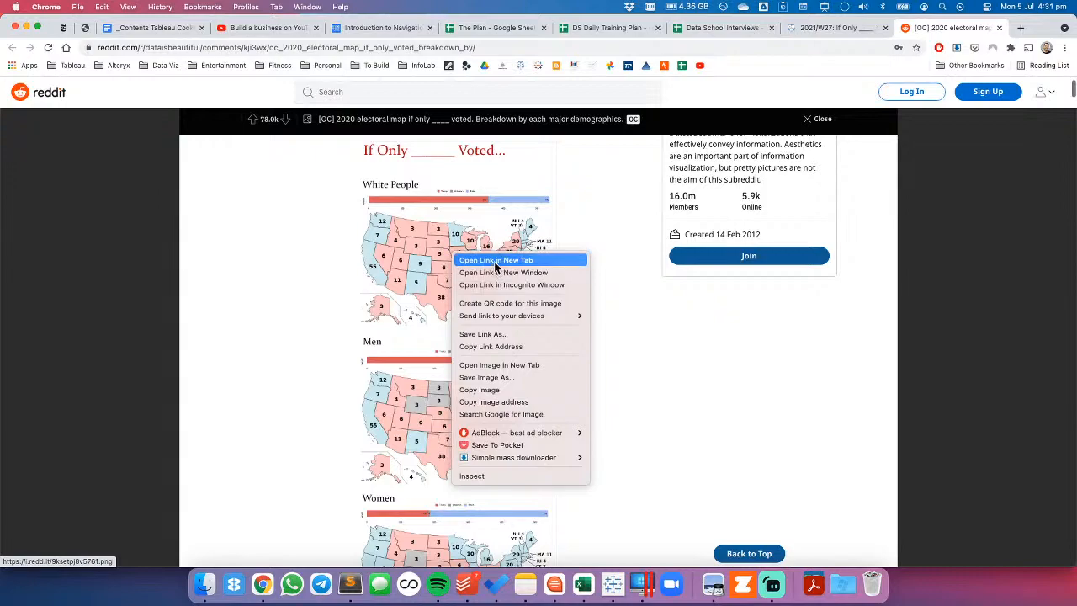
pyautogui.click(507, 369)
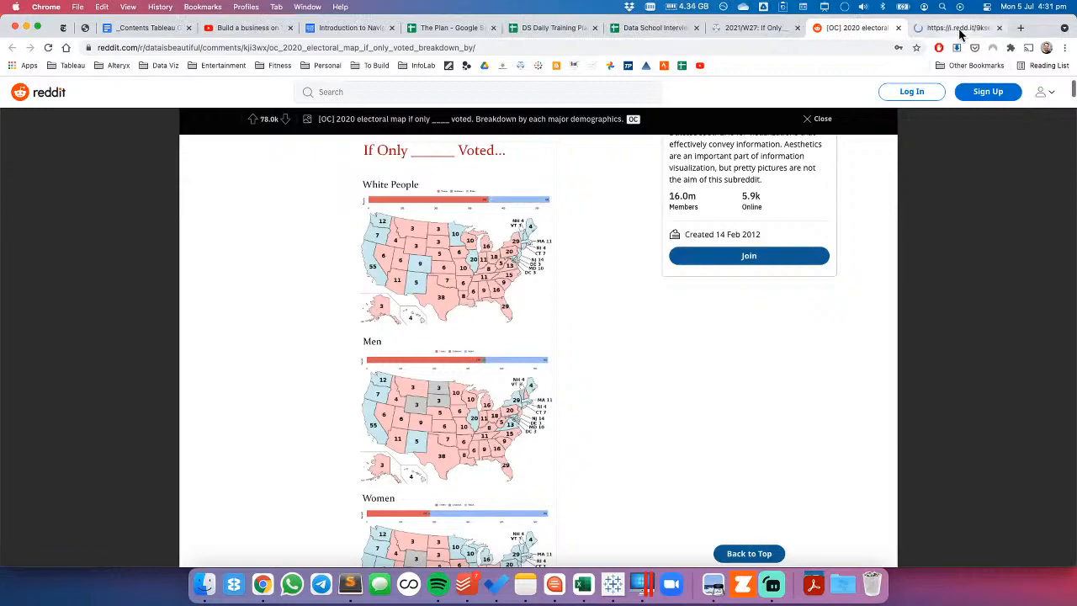
pyautogui.click(968, 30)
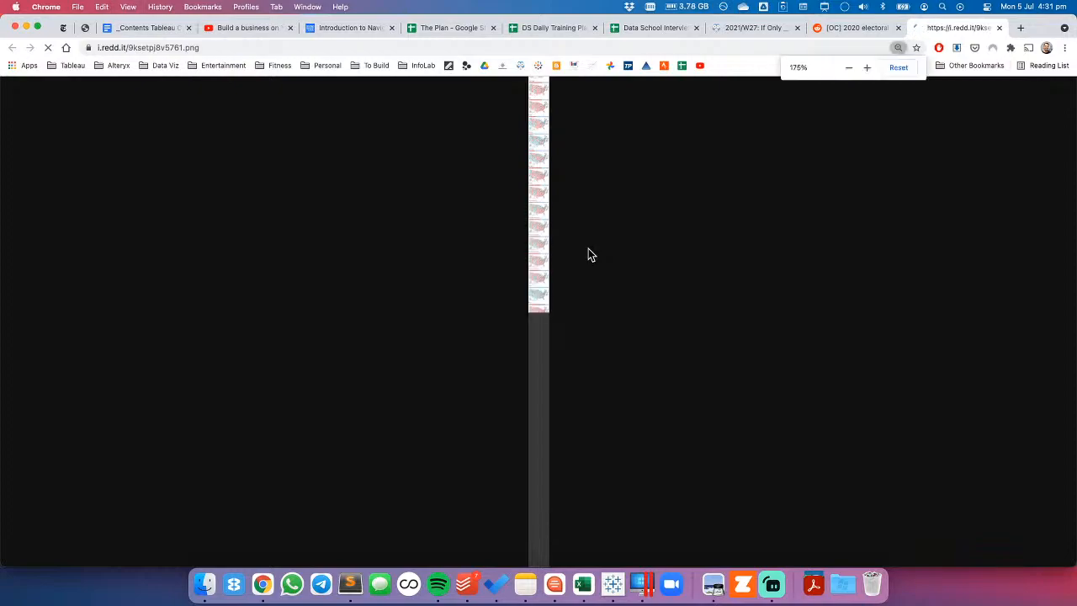
# Enlarge the image and adjust the page zoom until the whole White People results bar and map fit the window.
pyautogui.press('super+equal')
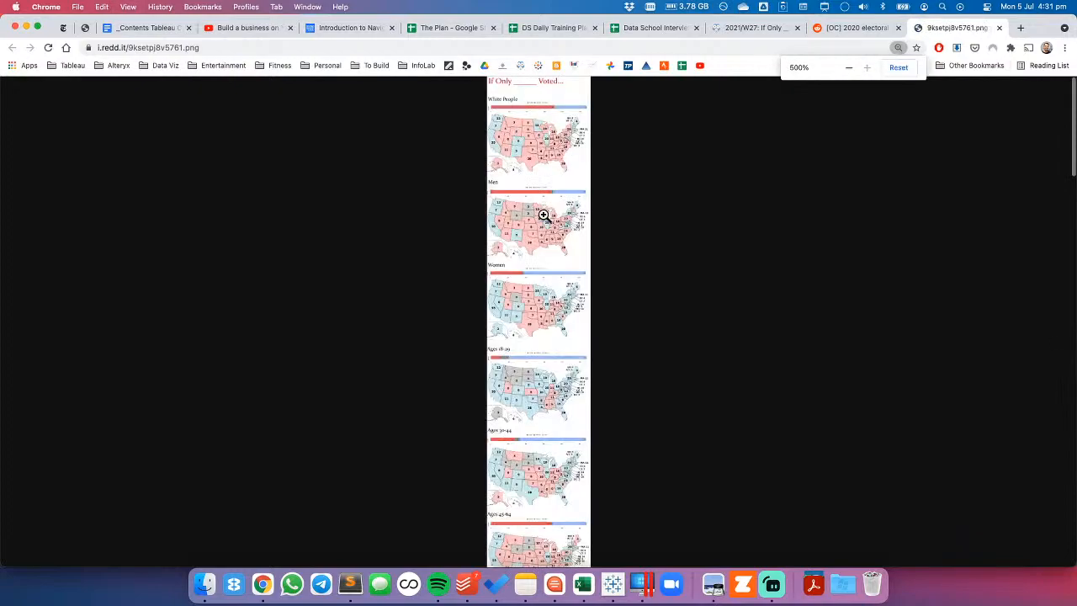
pyautogui.click(543, 215)
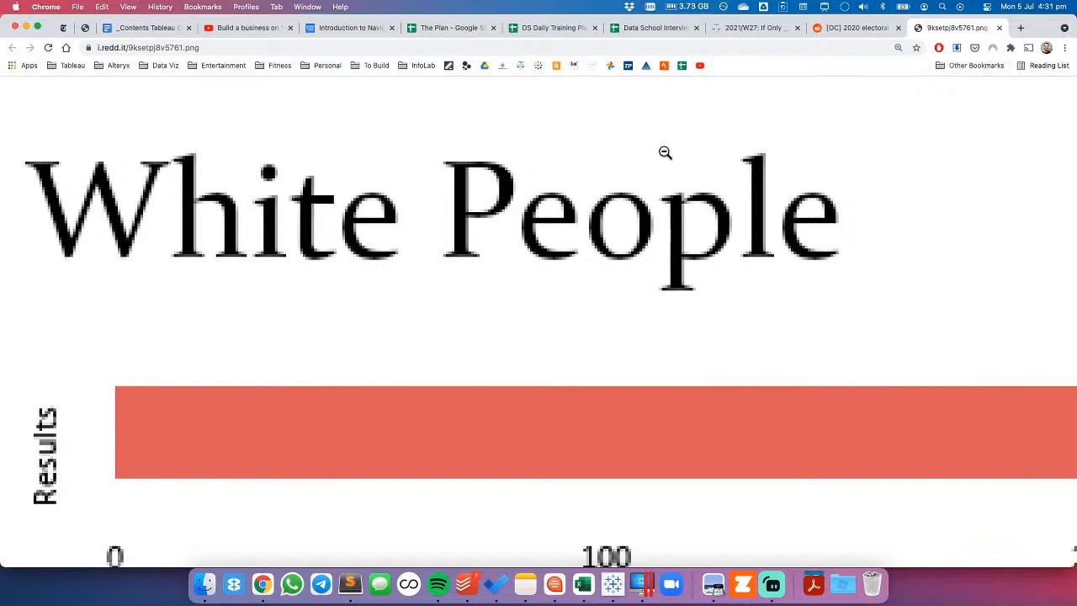
pyautogui.press('super+minus')
pyautogui.press('super+minus')
pyautogui.press('super+minus')
pyautogui.press('super+minus')
pyautogui.press('super+minus')
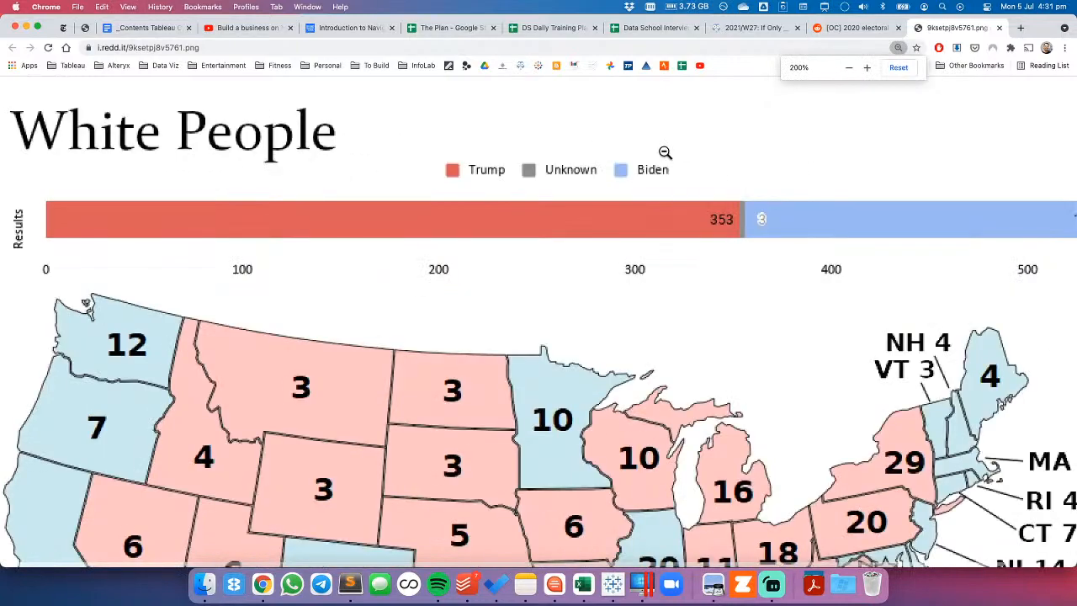
pyautogui.press('super+minus')
pyautogui.press('super+minus')
pyautogui.press('super+minus')
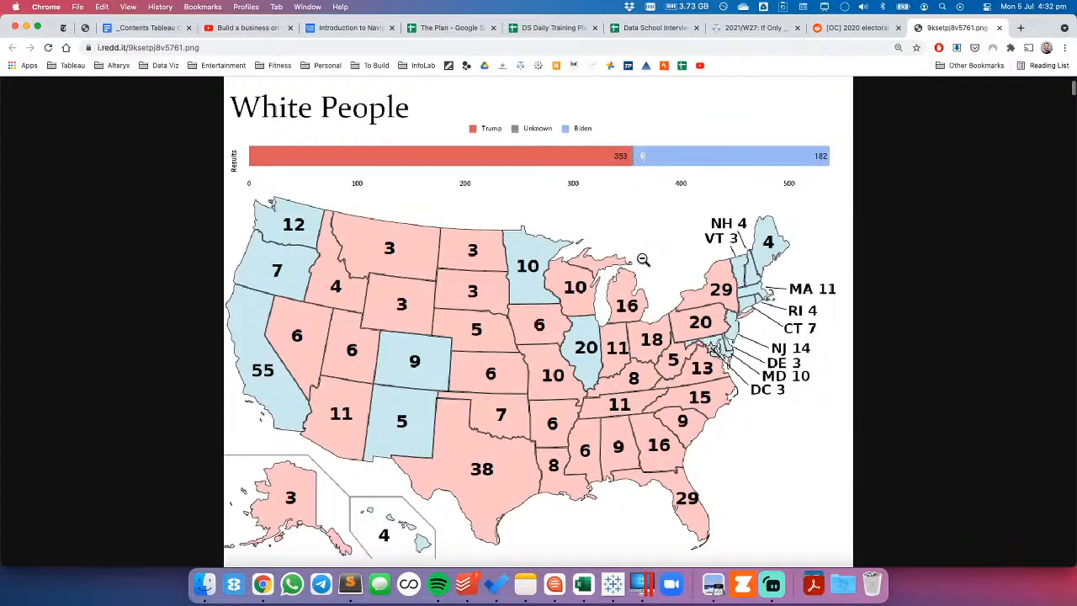
# Examine the results bars and electoral maps for men, women and each age group from 18-29 to 65+.
pyautogui.scroll(-12, 643, 259)
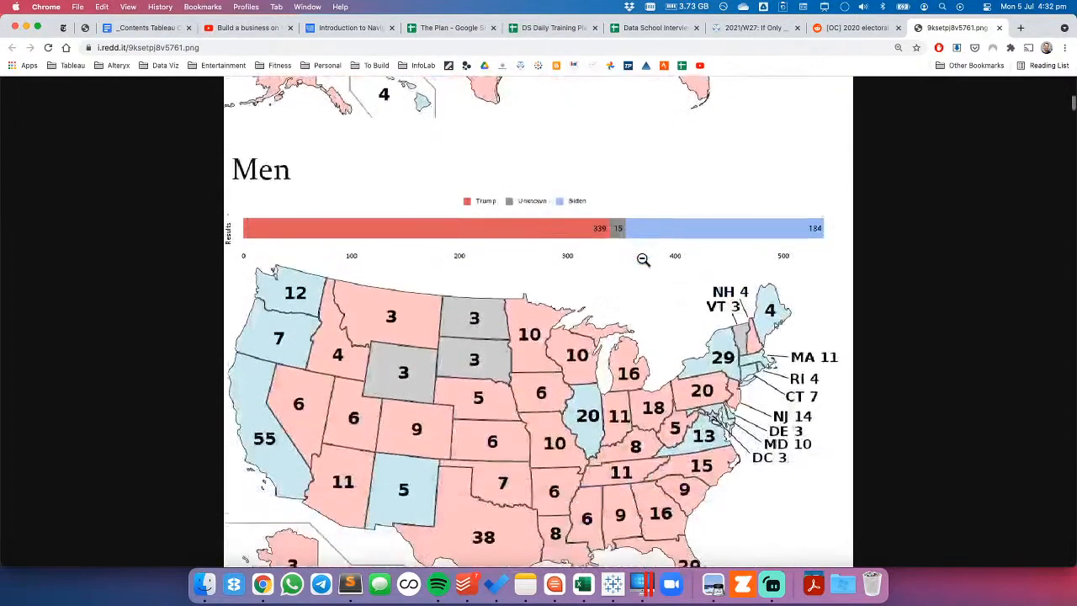
pyautogui.scroll(-10, 643, 259)
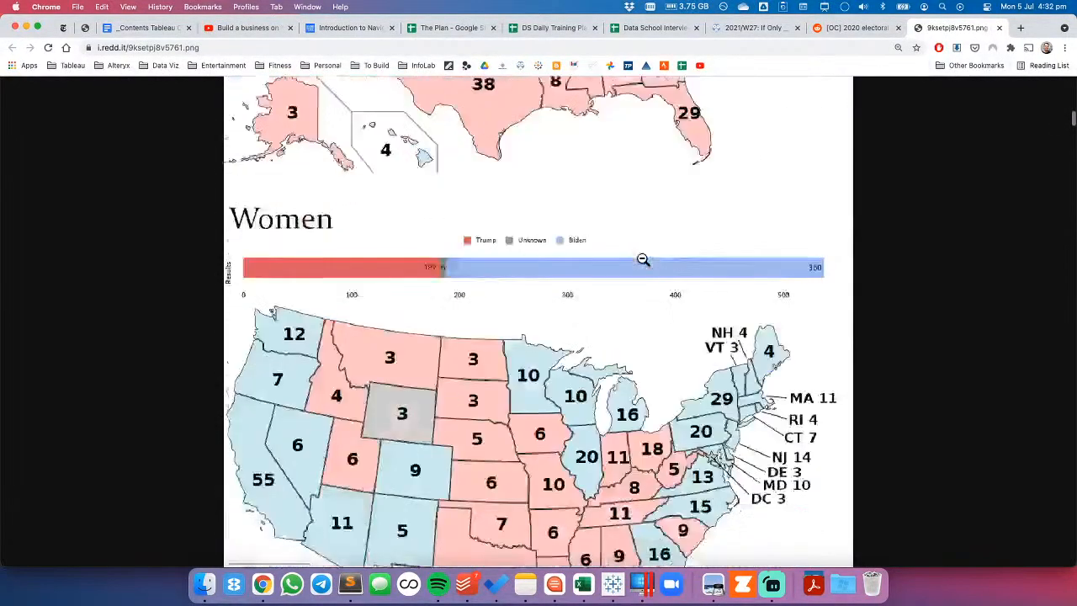
pyautogui.scroll(-10, 643, 259)
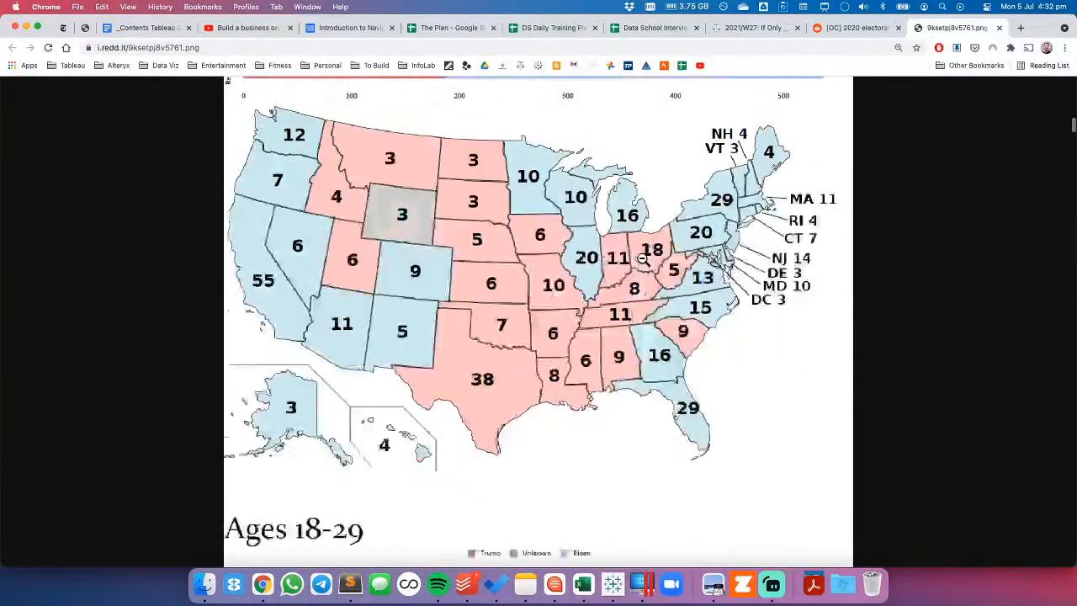
pyautogui.scroll(2, 643, 259)
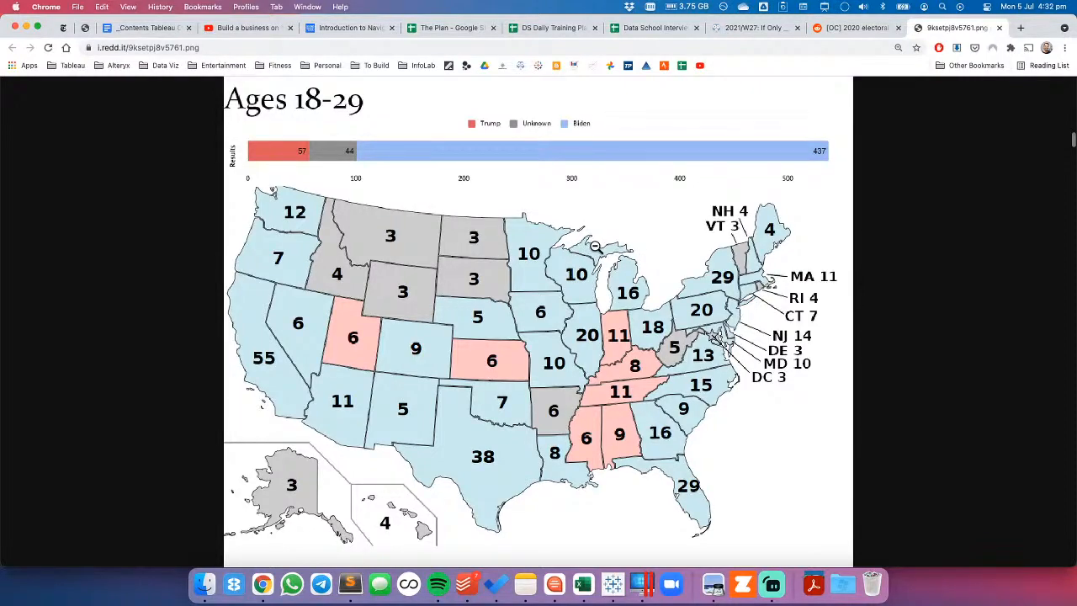
pyautogui.scroll(-6, 600, 248)
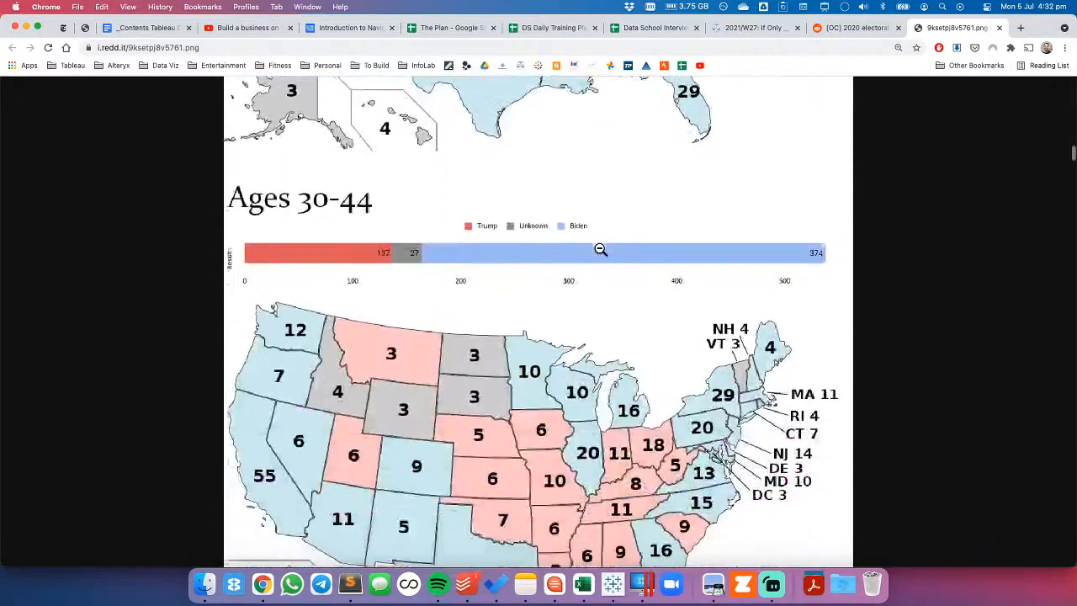
pyautogui.scroll(-6, 600, 248)
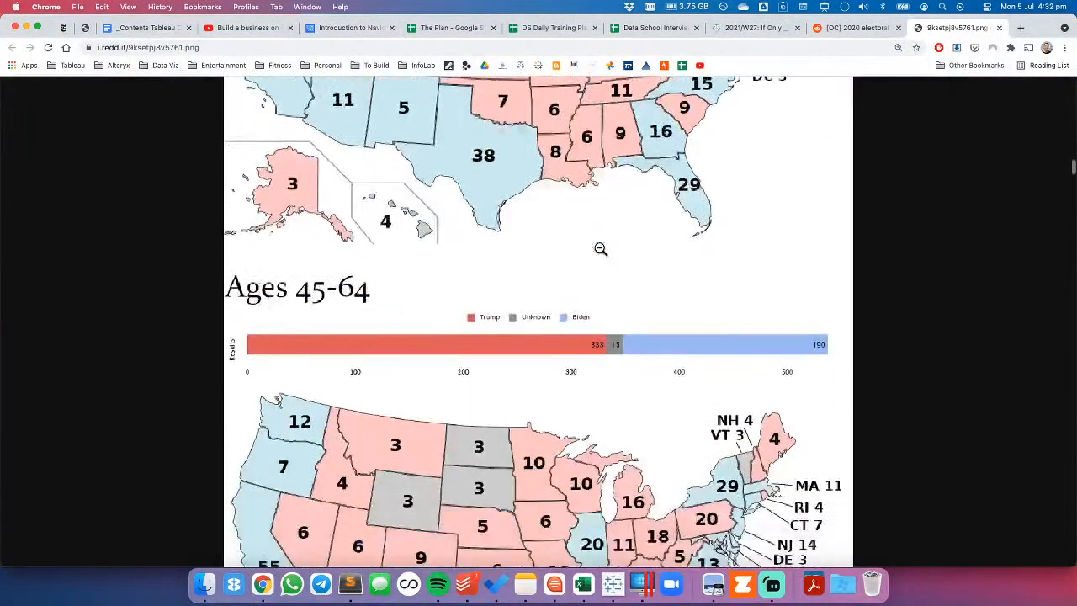
pyautogui.scroll(-6, 600, 248)
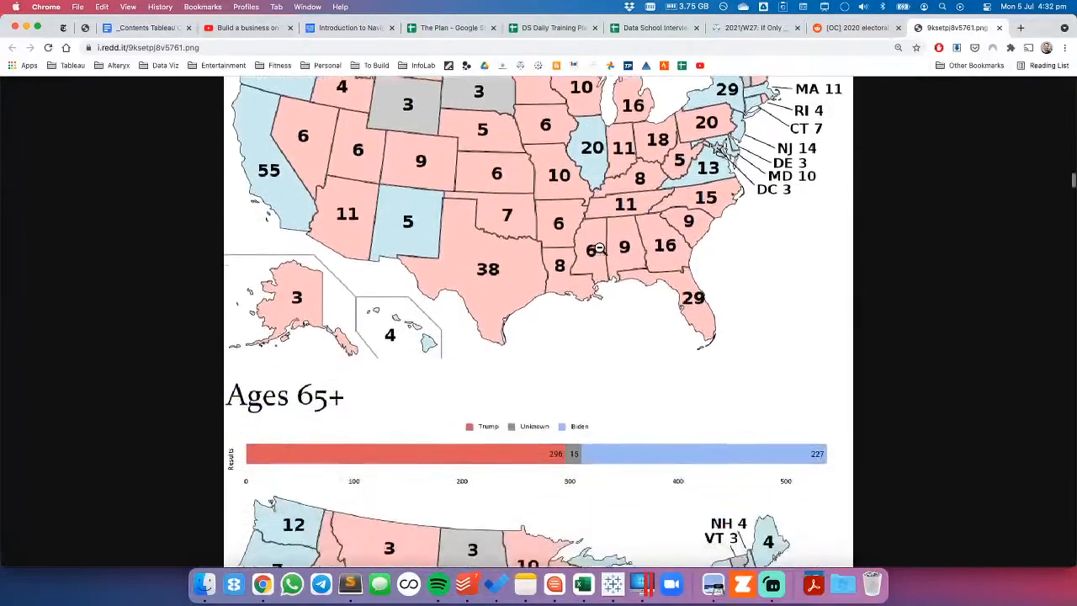
# Examine the results bars and maps for the income brackets and for urban, rural, suburban and small-town voters.
pyautogui.scroll(-6, 599, 249)
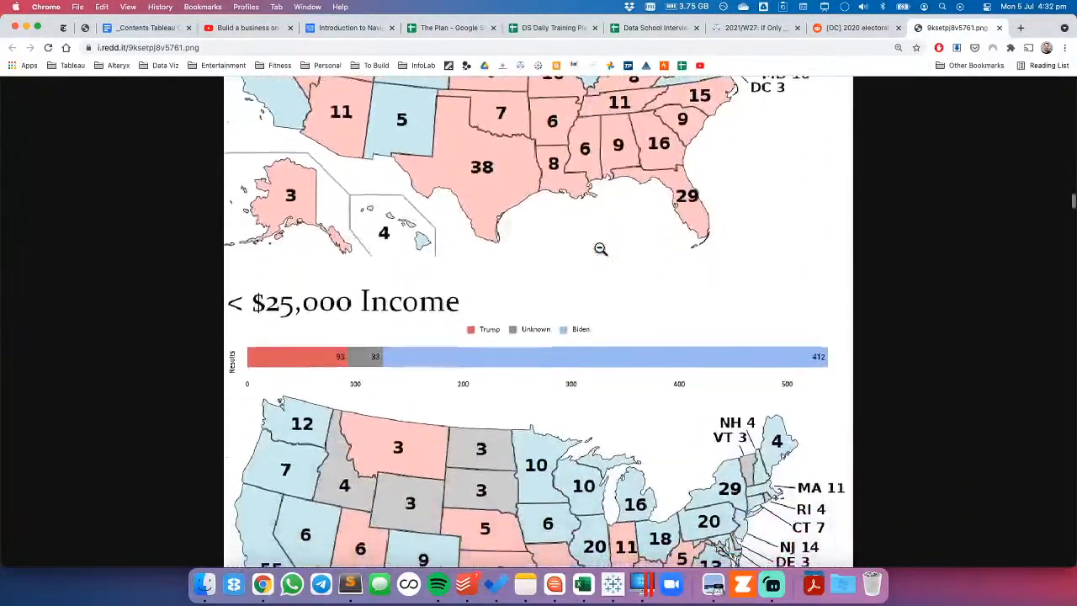
pyautogui.scroll(-6, 600, 248)
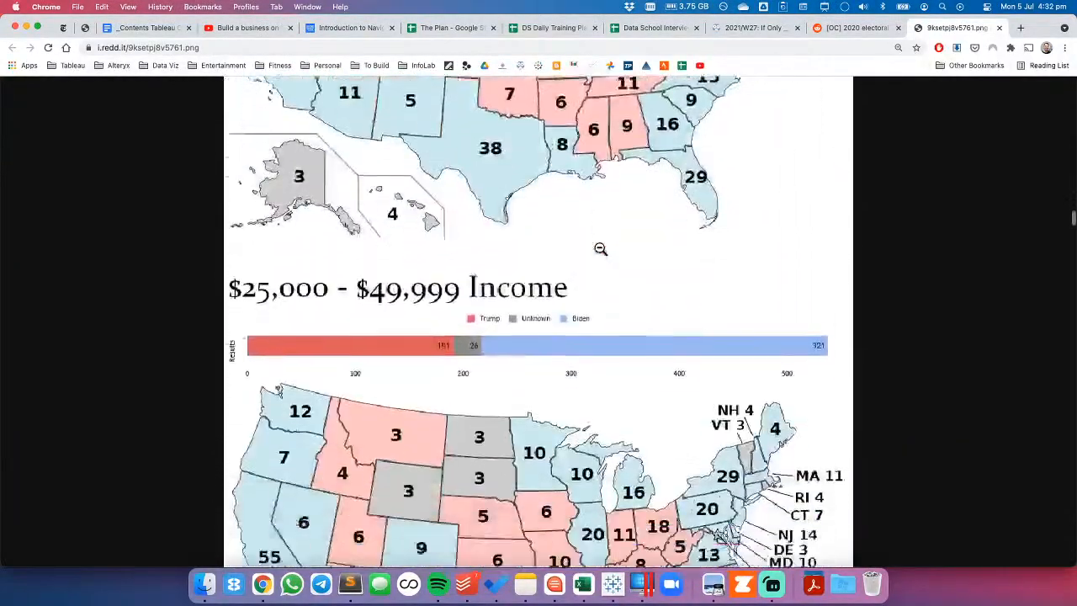
pyautogui.scroll(-6, 599, 248)
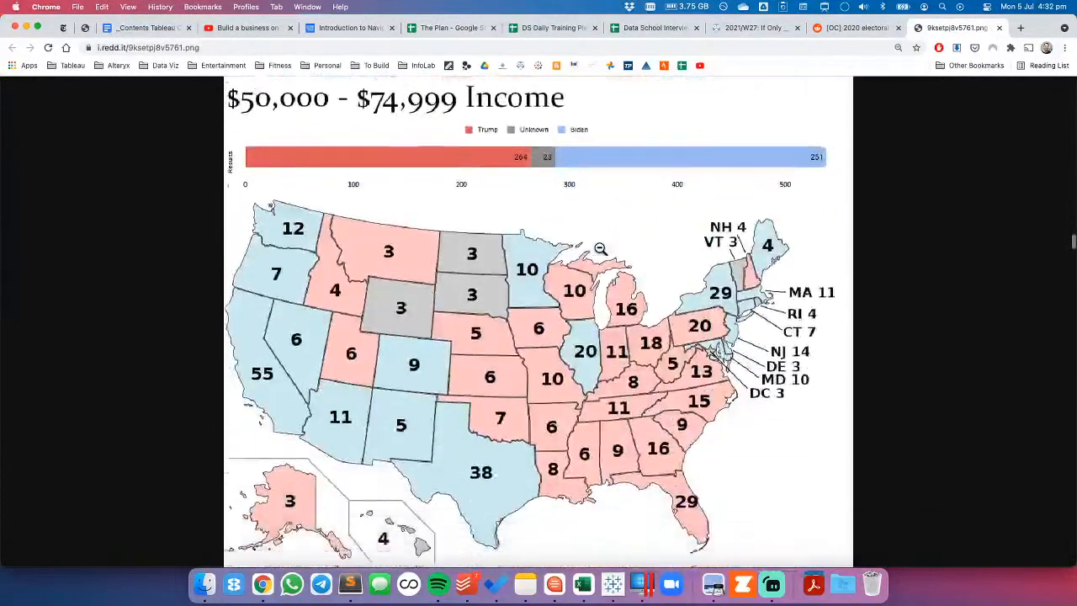
pyautogui.scroll(-6, 599, 249)
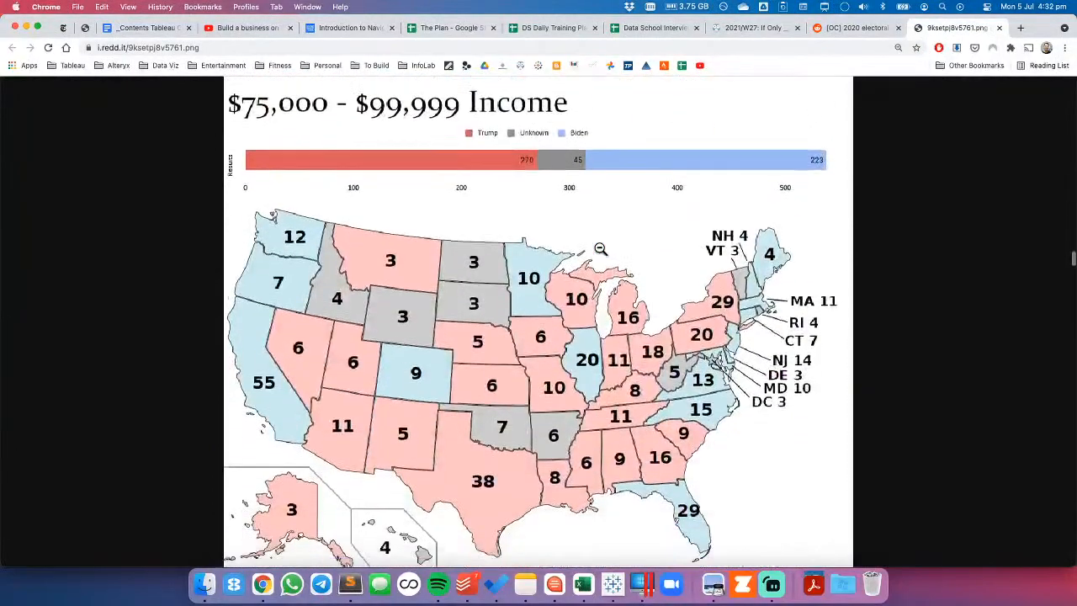
pyautogui.scroll(-8, 600, 248)
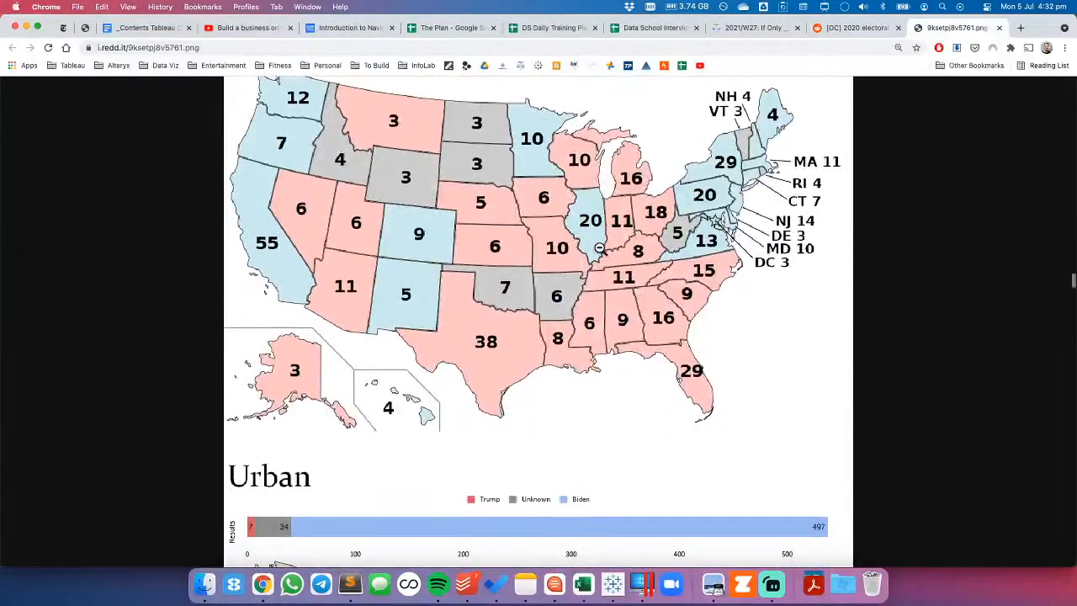
pyautogui.scroll(-5, 600, 248)
pyautogui.scroll(-6, 599, 248)
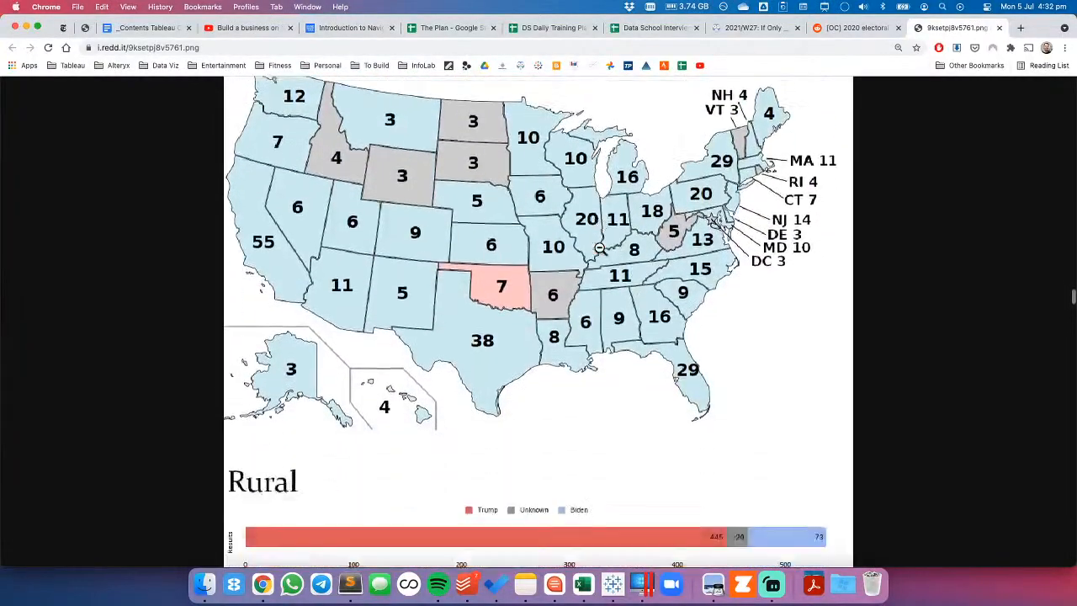
pyautogui.scroll(4, 600, 248)
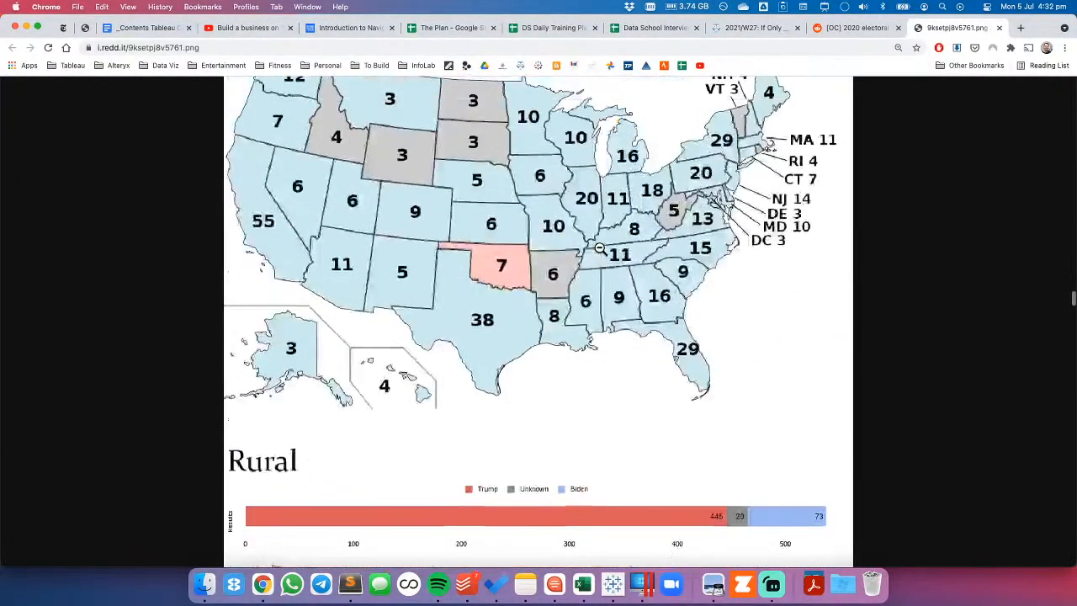
pyautogui.scroll(-9, 600, 248)
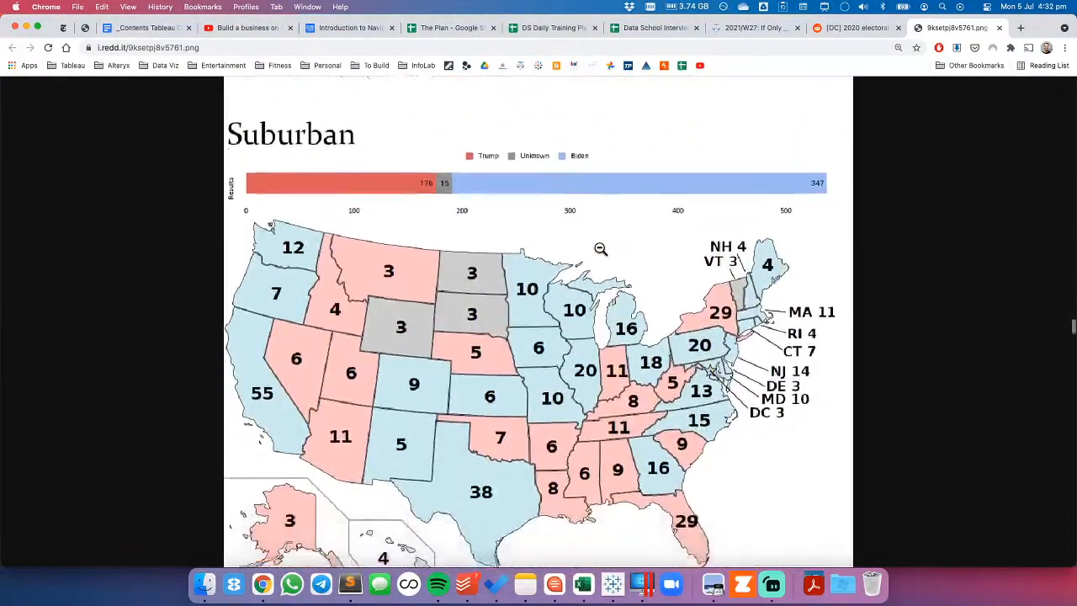
pyautogui.scroll(-10, 600, 248)
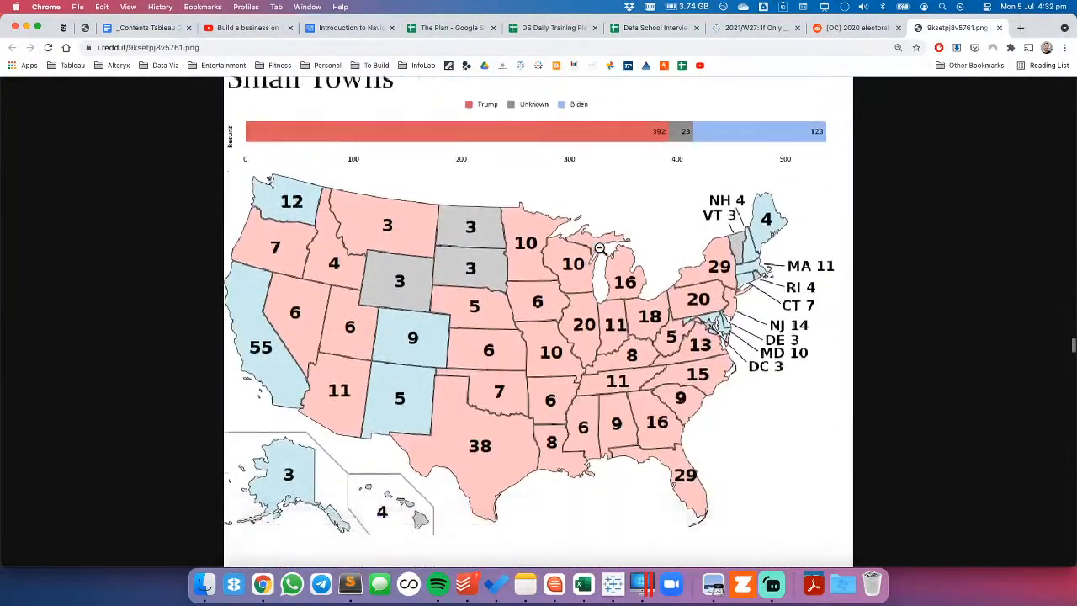
# Examine the maps for education levels, moderates, people who did not vote in 2016, and early or absentee voters.
pyautogui.scroll(-18, 600, 248)
pyautogui.scroll(-10, 600, 248)
pyautogui.scroll(-1, 600, 249)
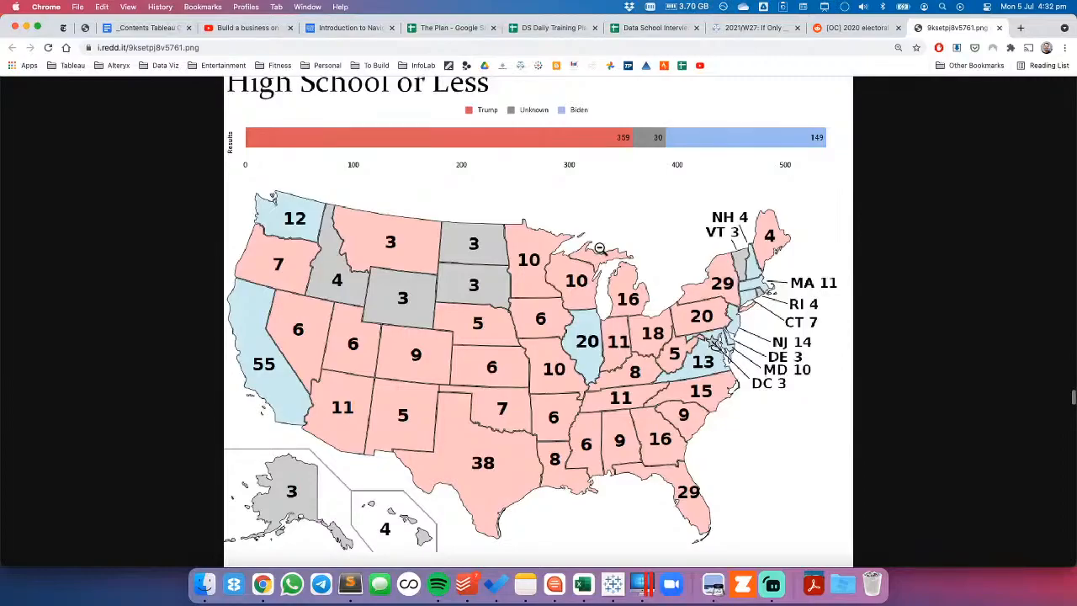
pyautogui.scroll(-20, 600, 249)
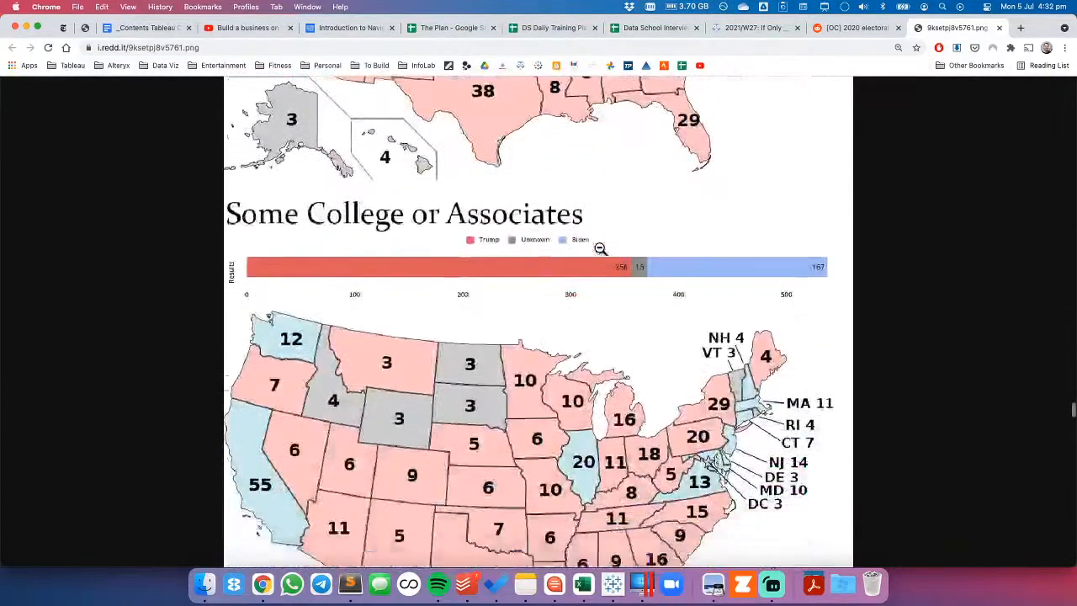
pyautogui.scroll(-20, 600, 248)
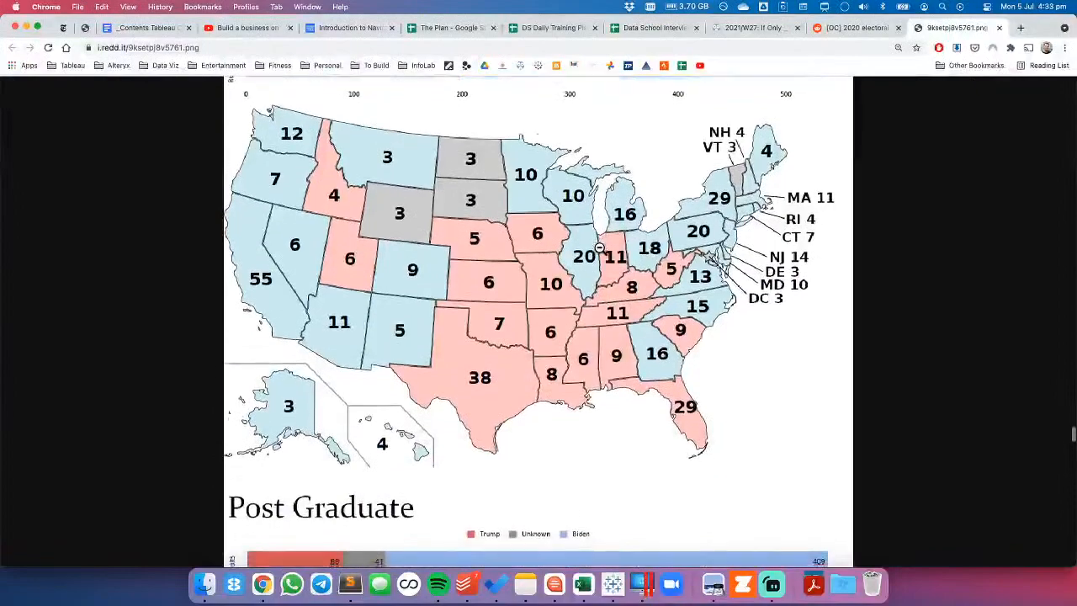
pyautogui.scroll(-1, 600, 248)
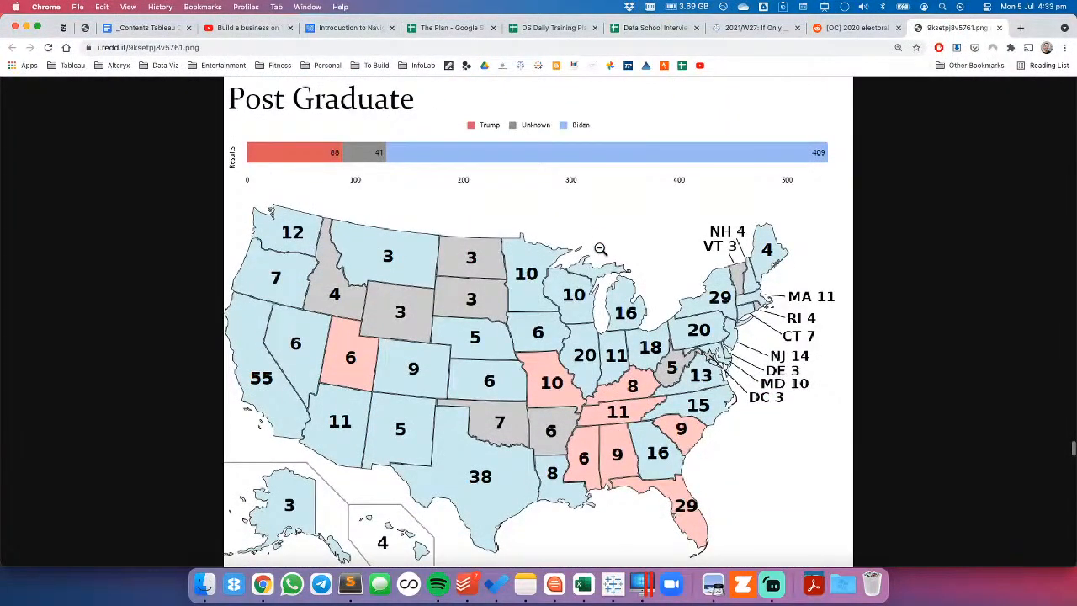
pyautogui.scroll(-20, 600, 248)
pyautogui.scroll(-20, 600, 249)
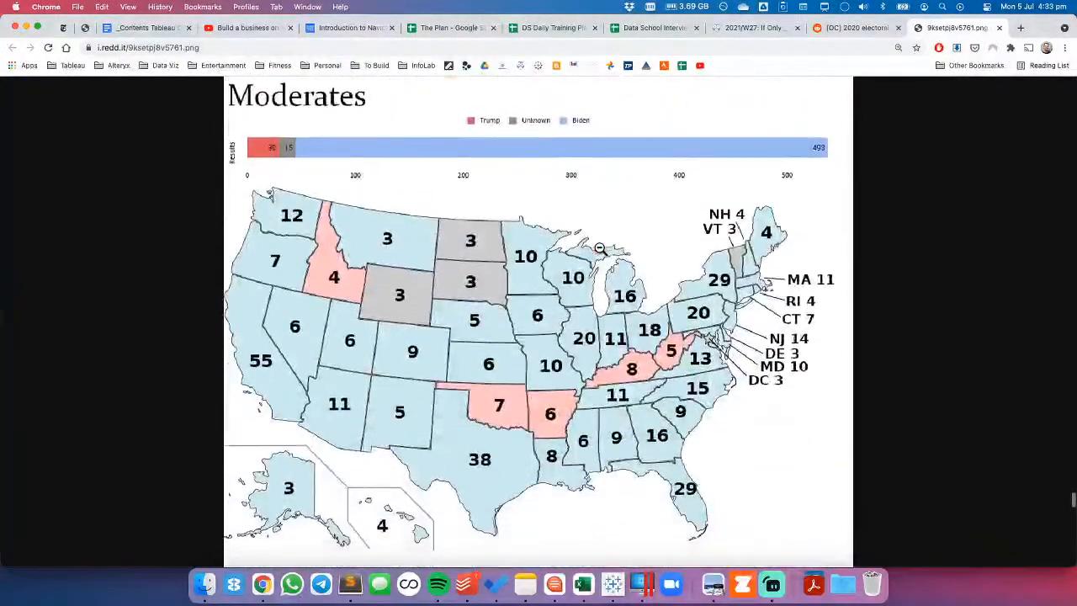
pyautogui.scroll(-20, 600, 248)
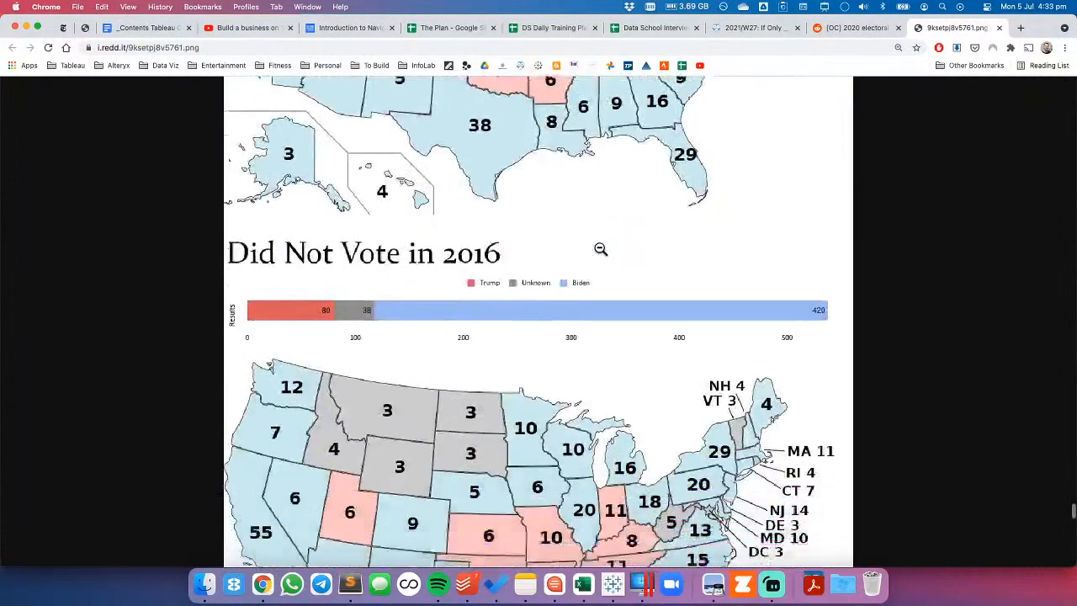
pyautogui.scroll(-5, 600, 248)
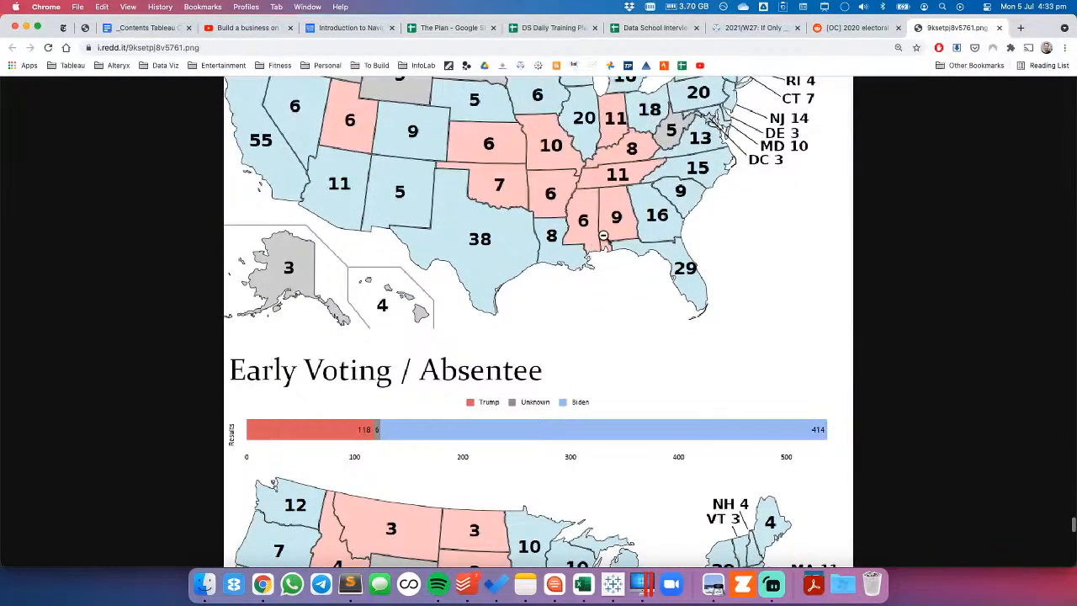
# Switch to the 2021/W27 data.world dataset and examine the vote share and electoral vote columns in the 2020_ap_exit_polls_combined.csv preview.
pyautogui.click(733, 30)
pyautogui.scroll(-5, 764, 334)
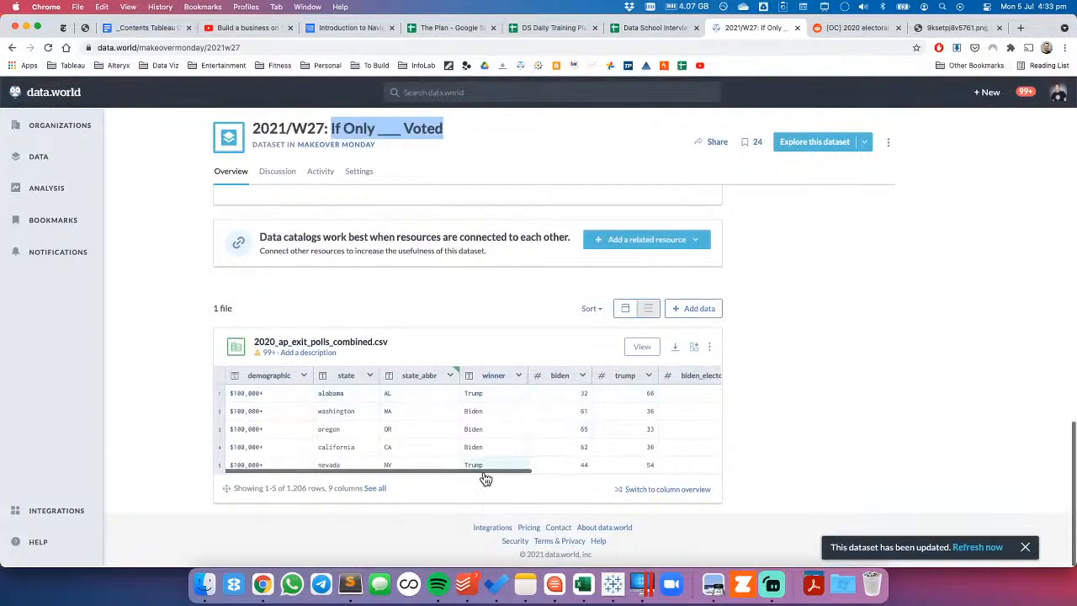
pyautogui.moveTo(499, 473); pyautogui.dragTo(529, 469)
pyautogui.hscroll(5, 555, 396)
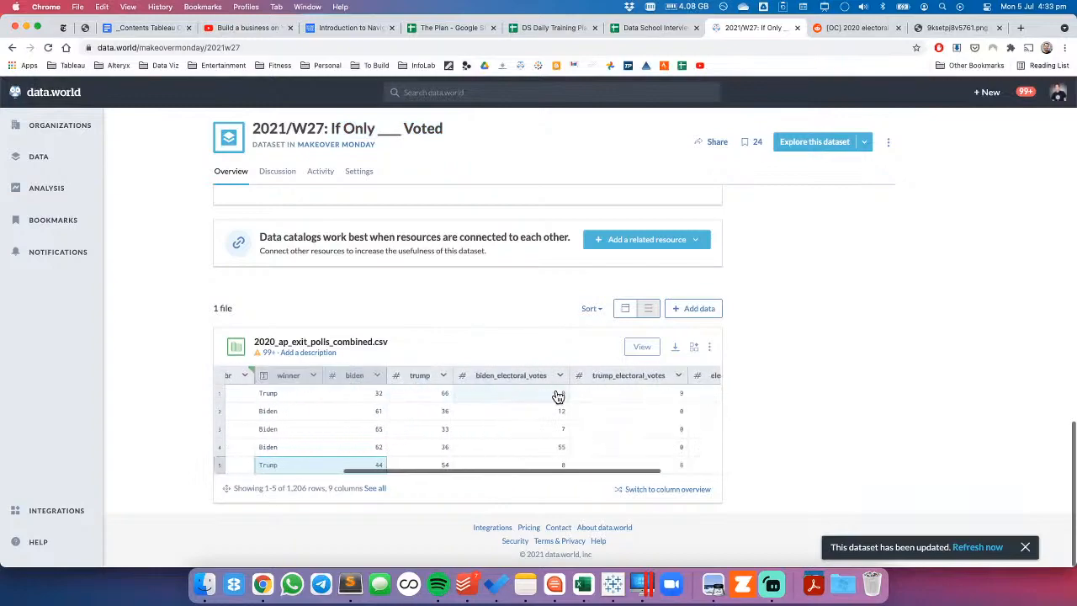
pyautogui.click(429, 399)
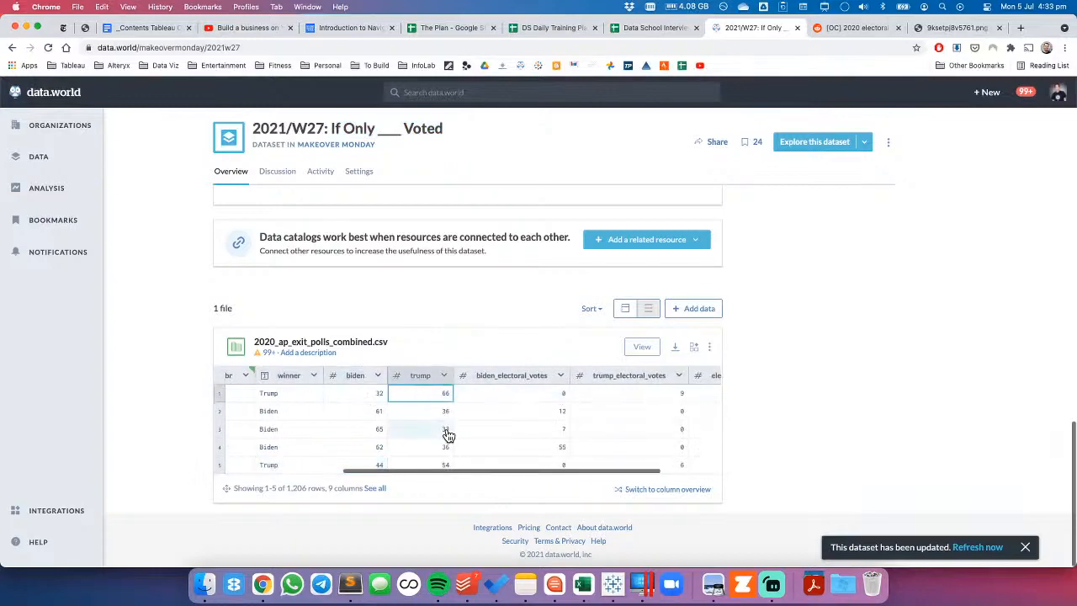
pyautogui.click(536, 396)
pyautogui.hscroll(3, 610, 406)
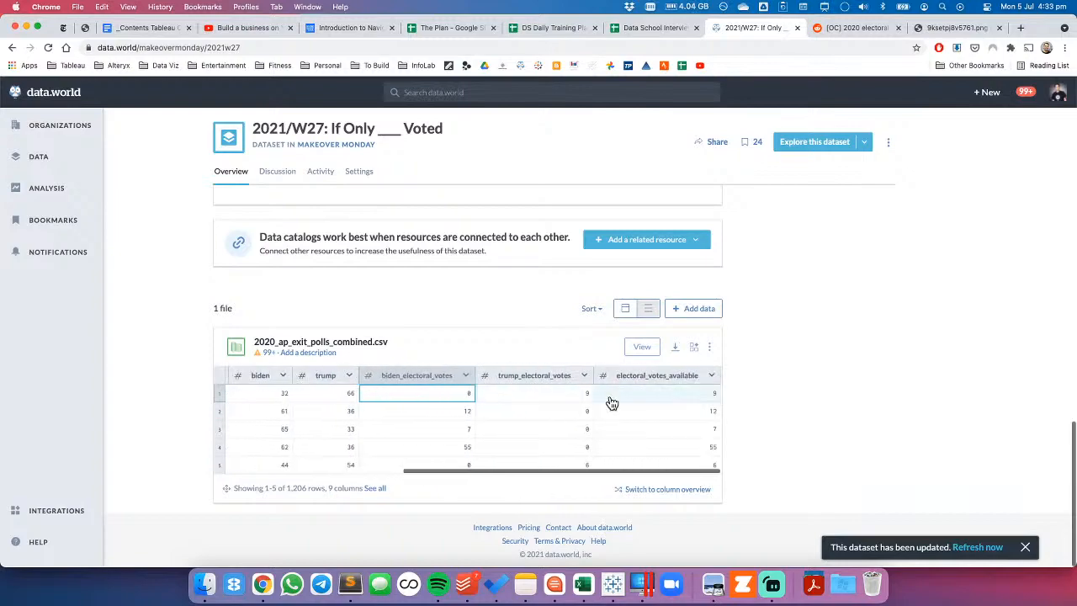
pyautogui.click(619, 399)
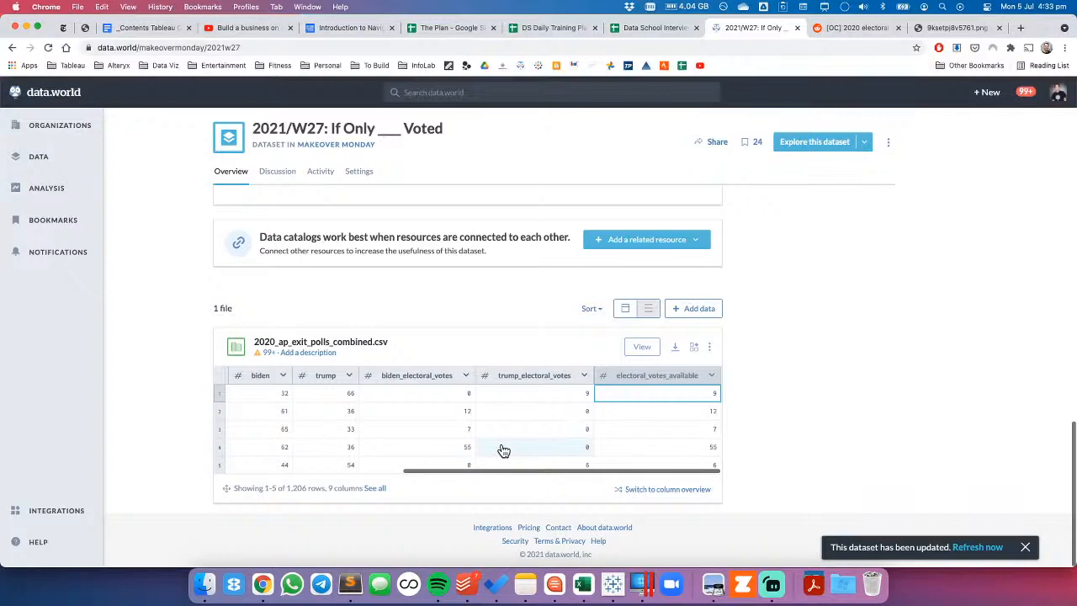
# Examine the original image's maps and results bars for people who did not vote in 2016 and early or absentee voters.
pyautogui.click(612, 583)
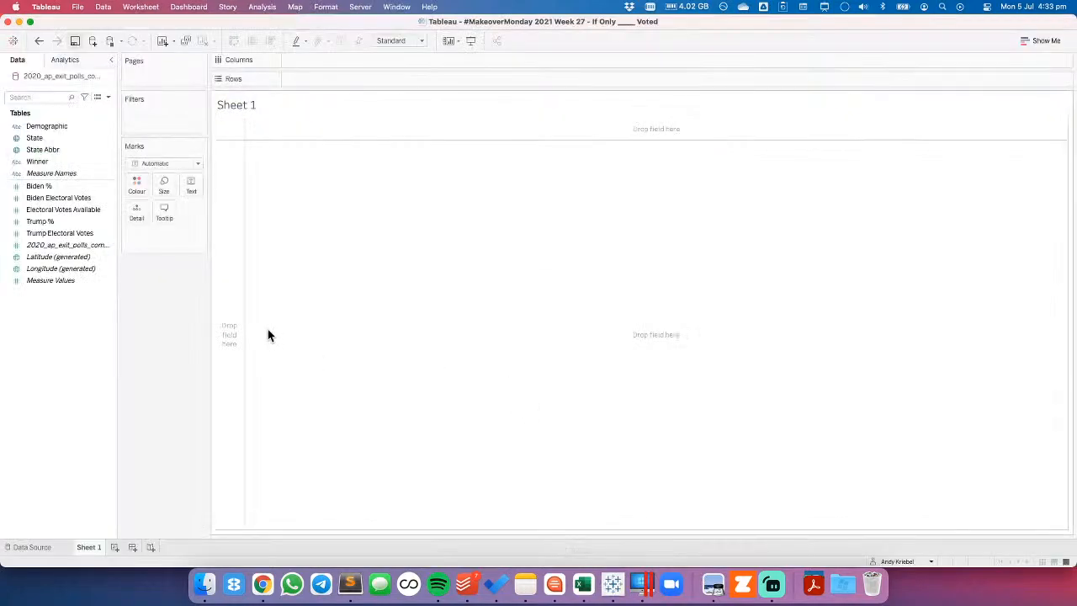
pyautogui.press('super+Tab')
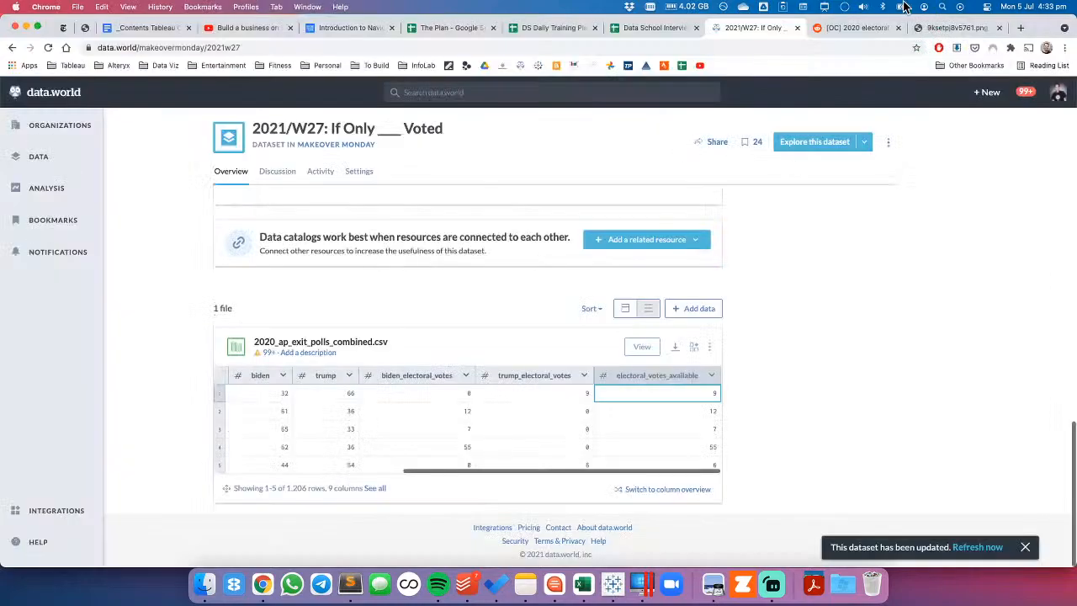
pyautogui.click(951, 28)
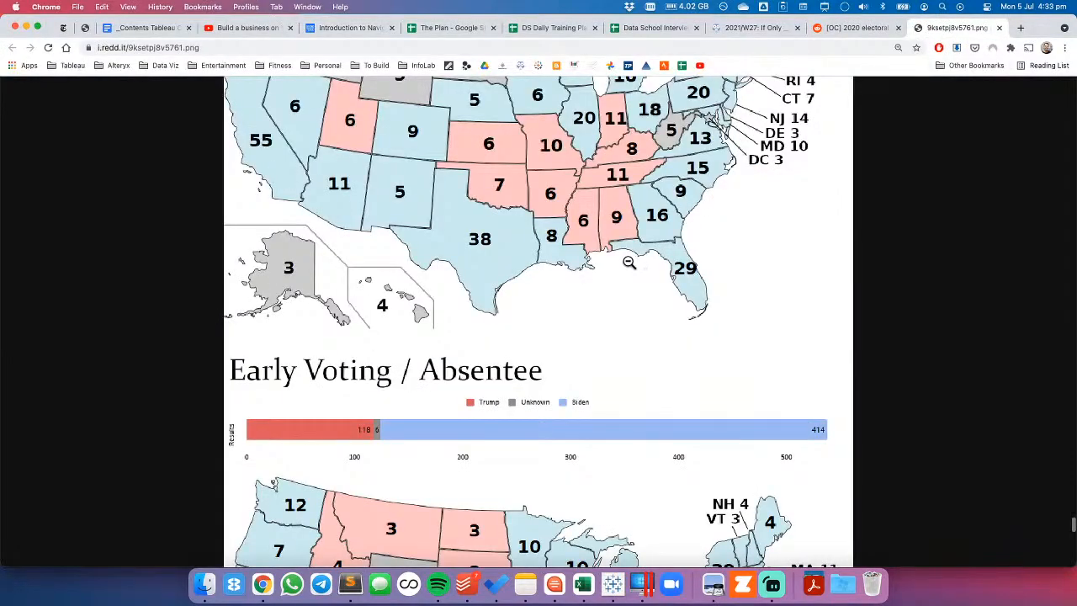
pyautogui.scroll(1, 628, 262)
pyautogui.scroll(-10, 629, 262)
pyautogui.scroll(5, 629, 262)
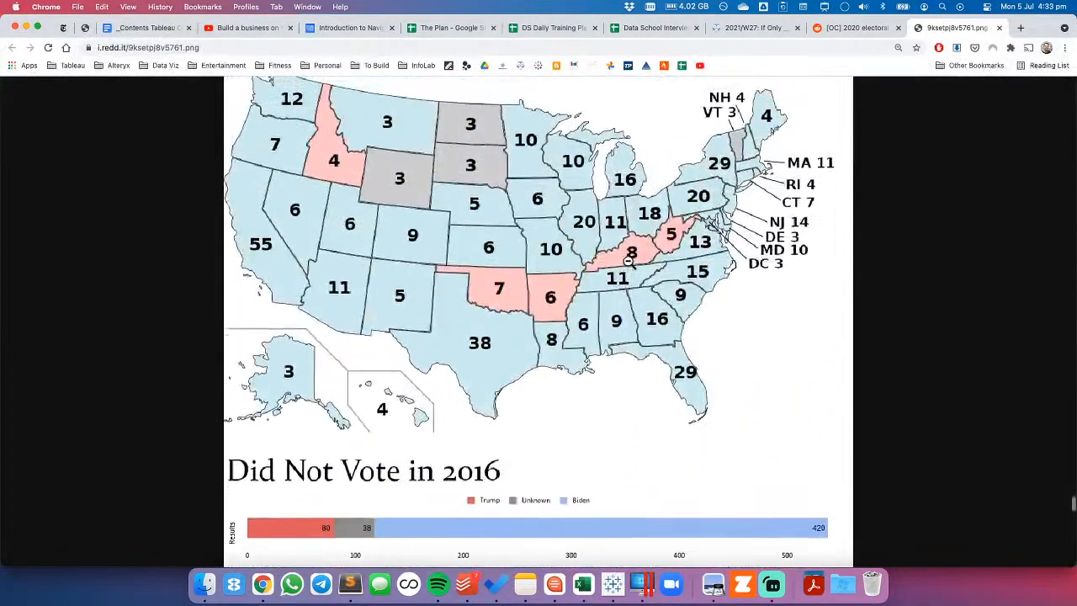
pyautogui.scroll(-15, 629, 262)
pyautogui.scroll(3, 628, 262)
pyautogui.scroll(-2, 628, 262)
pyautogui.scroll(8, 629, 262)
# Switch to Tableau and plot the State field as a map on Sheet 1, checking it against the original electoral map.
pyautogui.press('super+Tab')
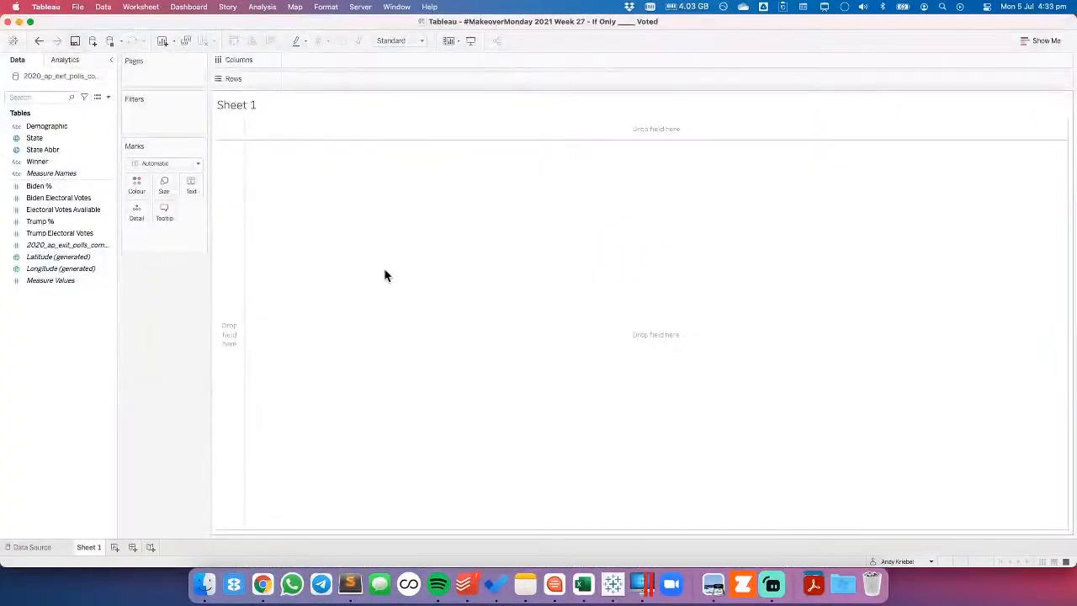
pyautogui.click(35, 140)
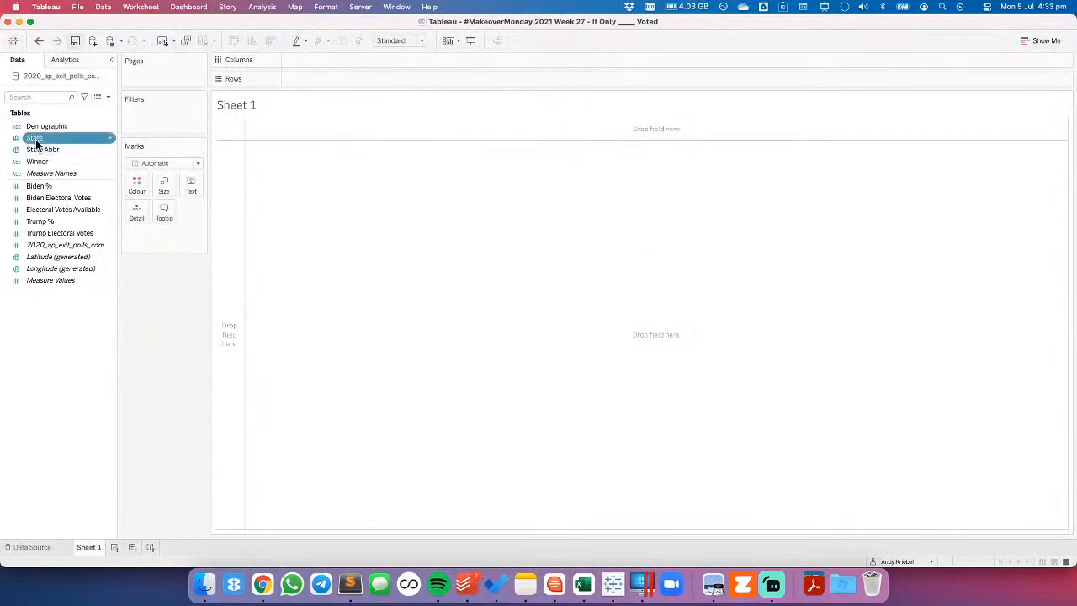
pyautogui.moveTo(35, 141); pyautogui.dragTo(199, 243)
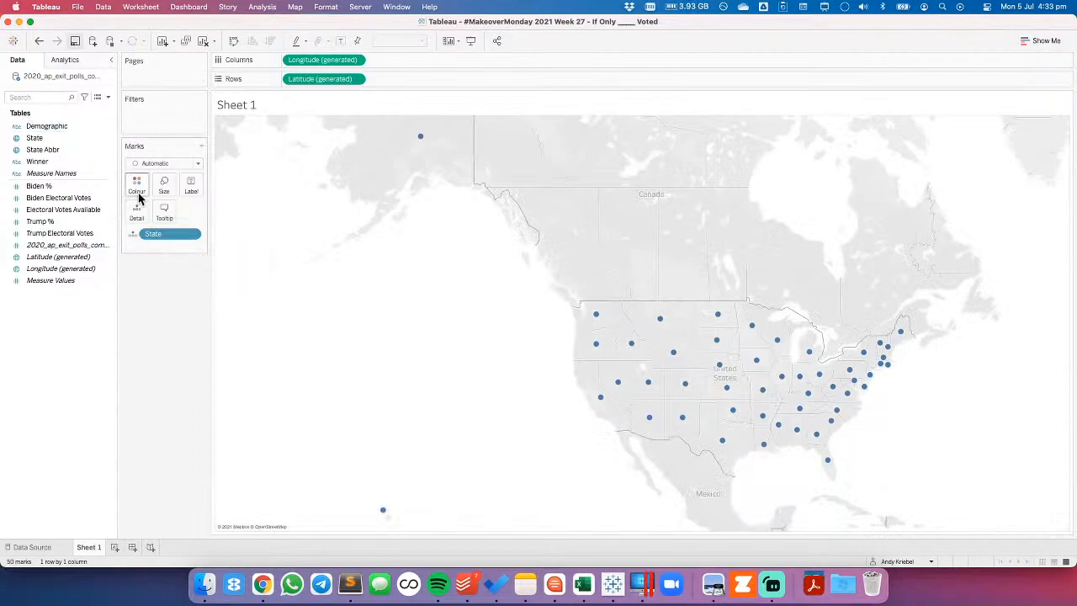
pyautogui.press('super+Tab')
pyautogui.scroll(1, 471, 318)
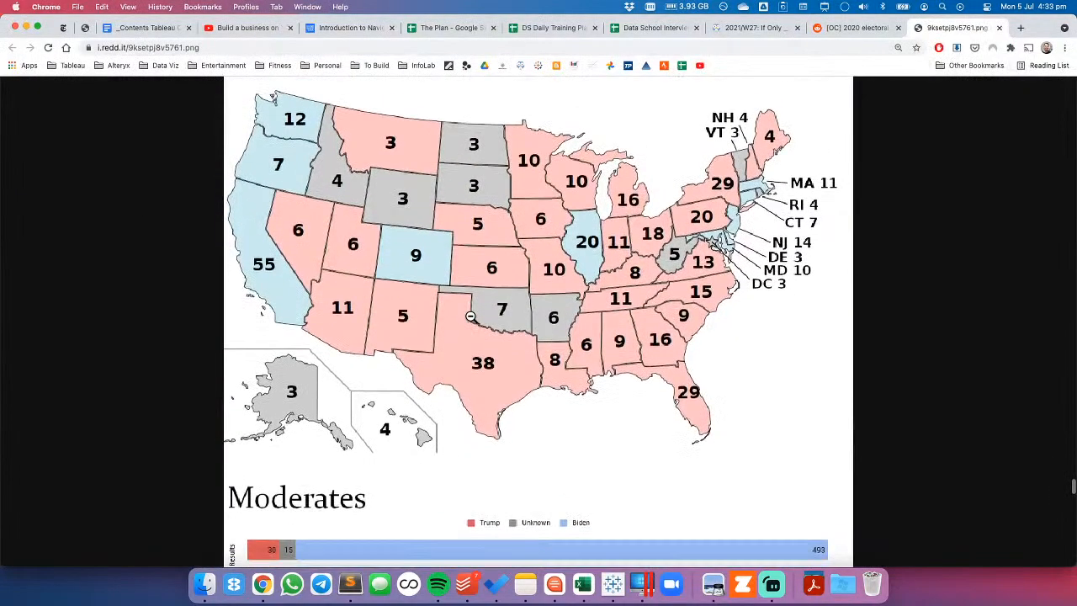
pyautogui.press('super+Tab')
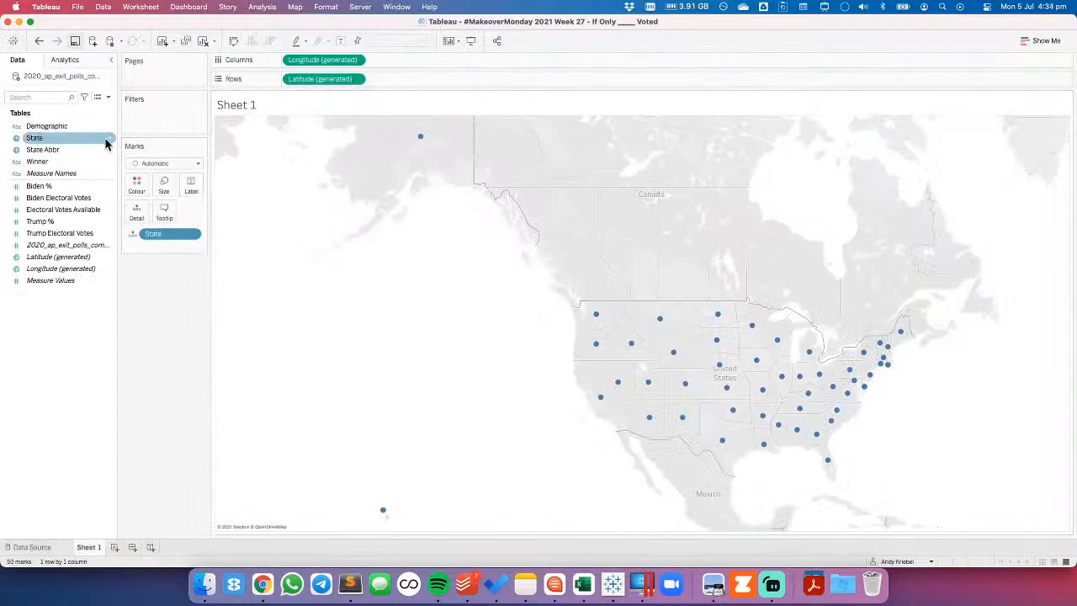
# Create a State set named "Excl Ak/HI" that excludes alaska and hawaii, and filter the map by it.
pyautogui.rightClick(68, 142)
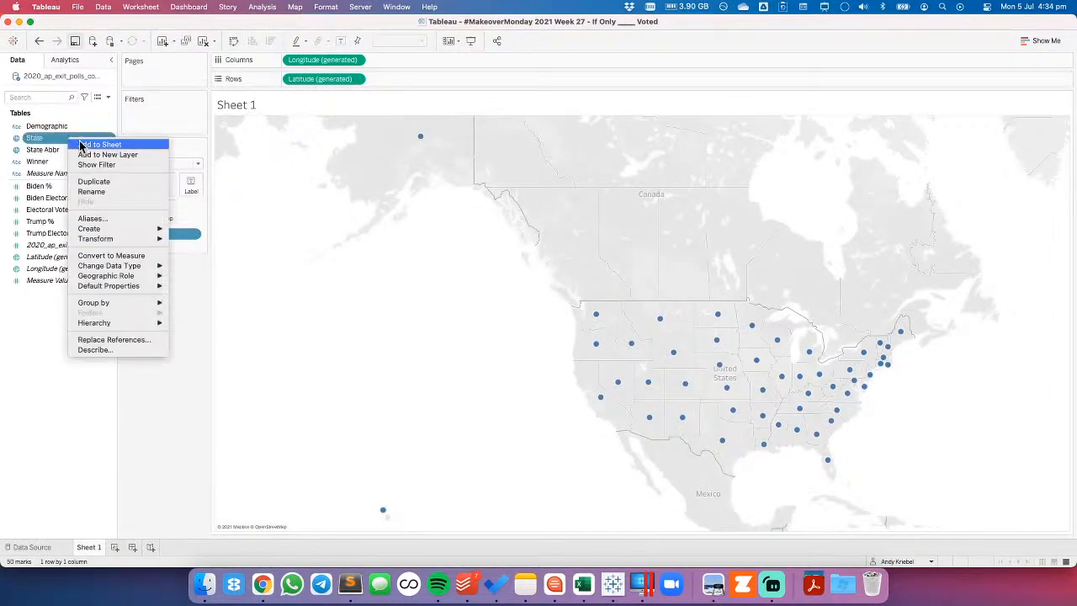
pyautogui.moveTo(129, 229)
pyautogui.click(211, 253)
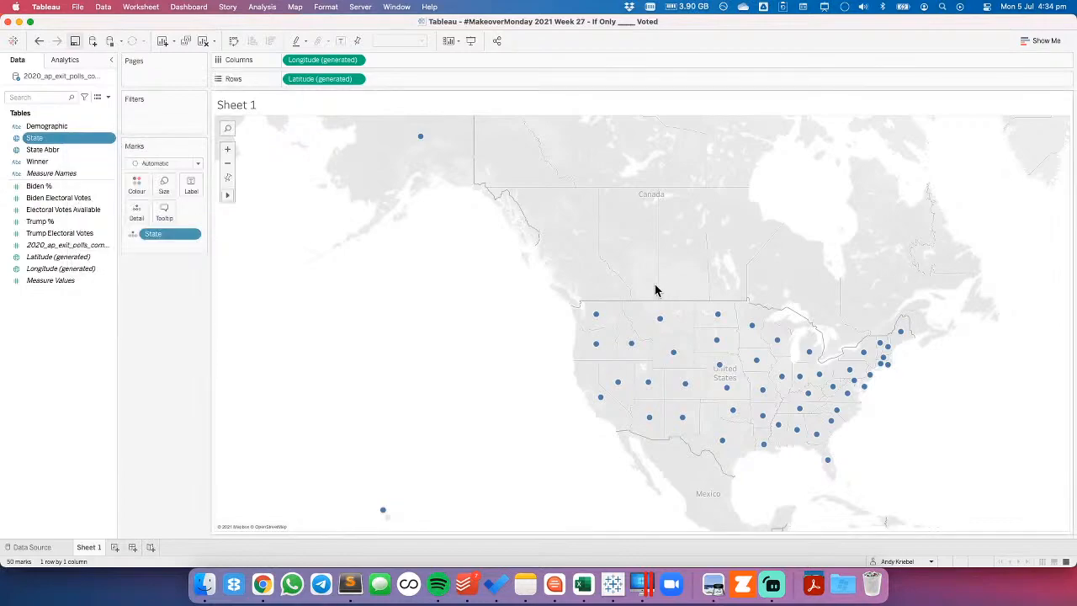
pyautogui.tripleClick(484, 145)
pyautogui.write('Excl Ak/Hi')
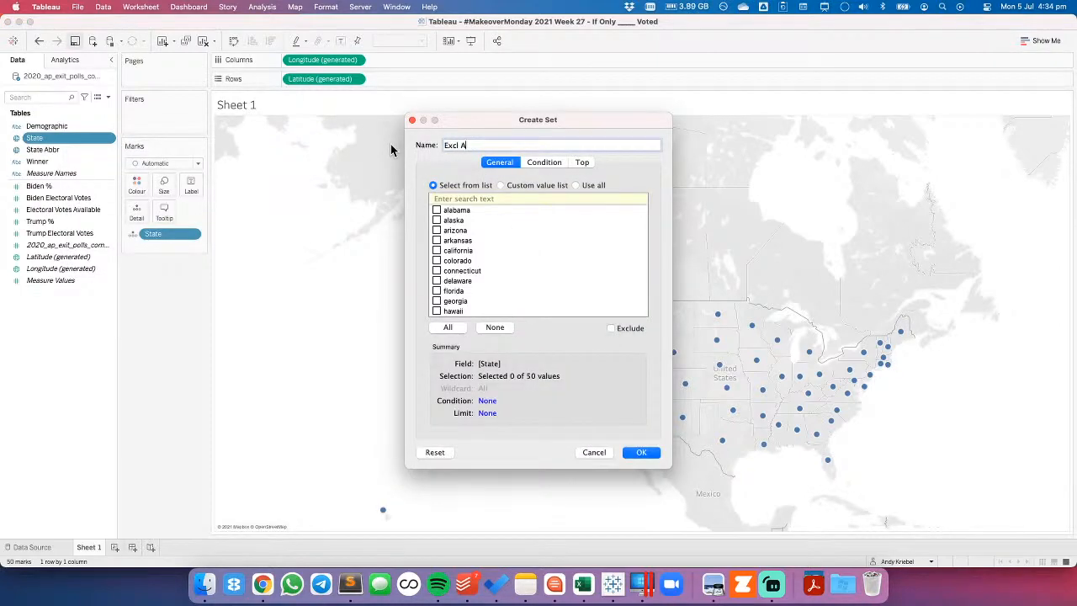
pyautogui.click(437, 221)
pyautogui.scroll(-3, 472, 281)
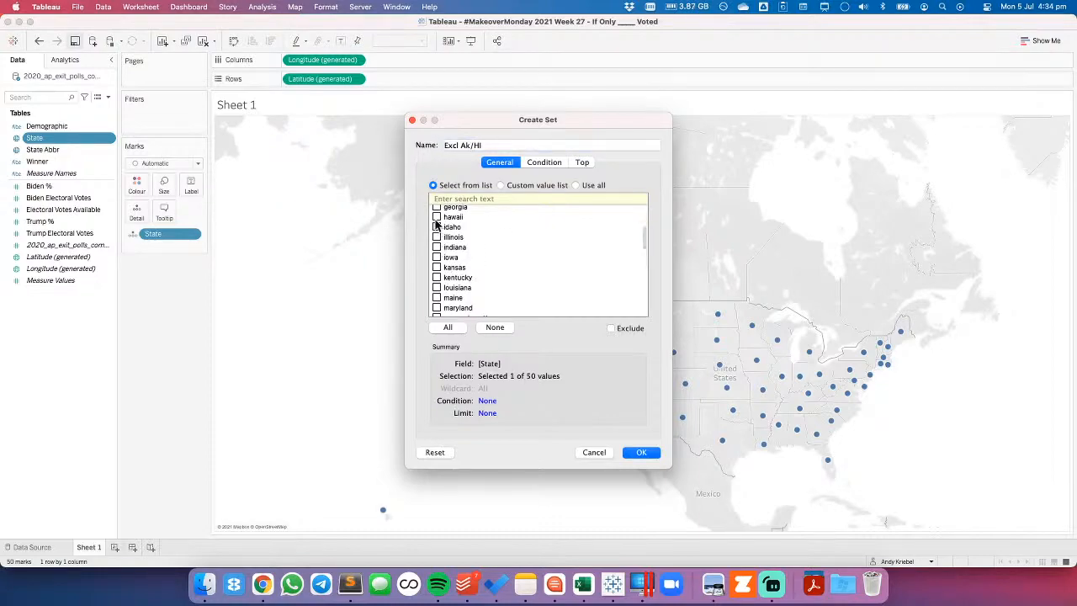
pyautogui.click(633, 329)
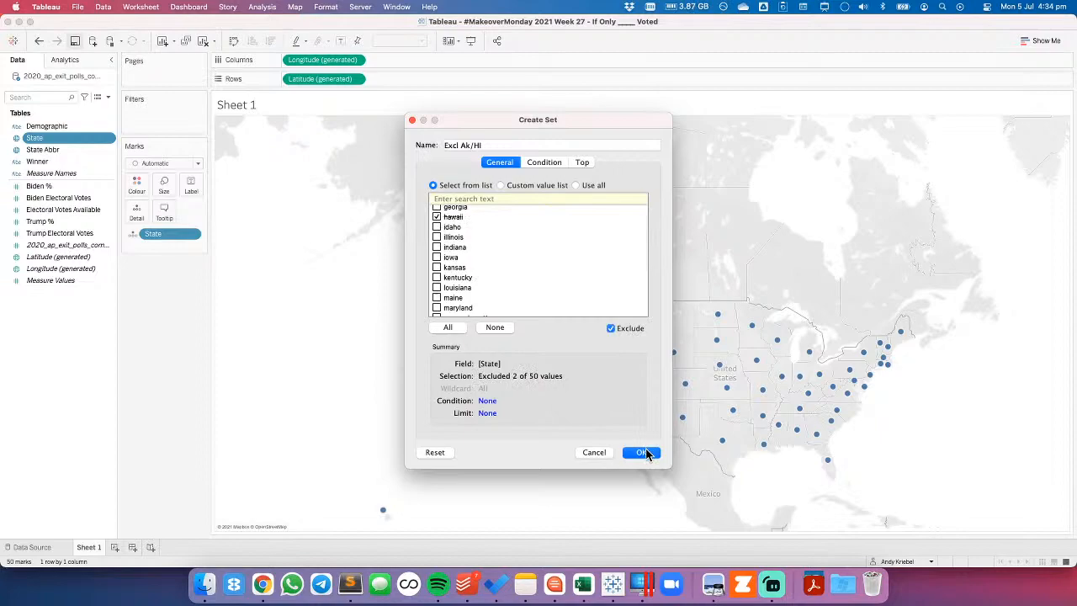
pyautogui.click(643, 453)
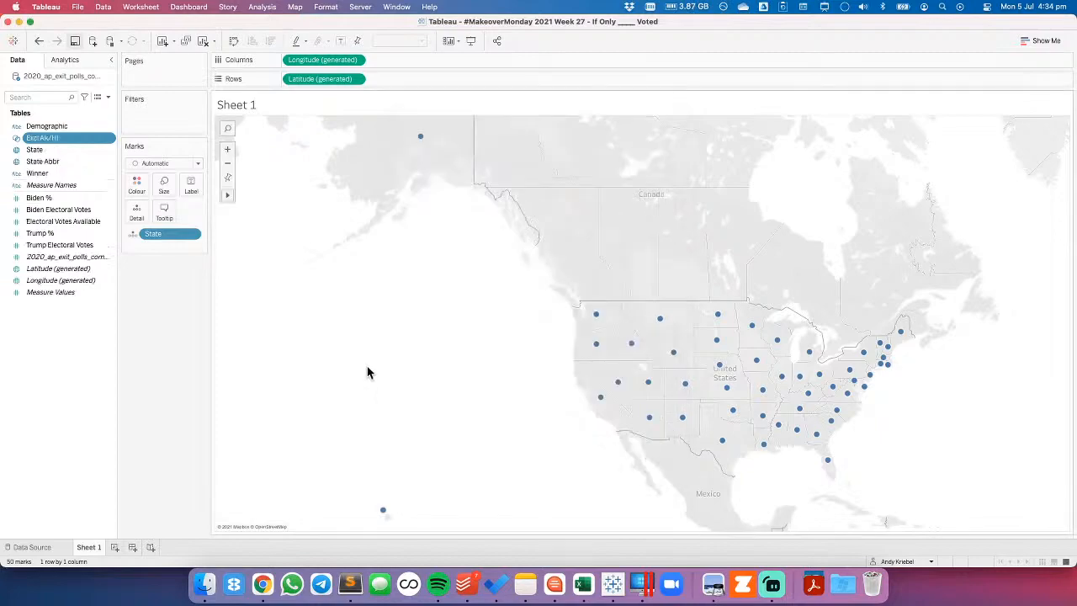
pyautogui.moveTo(68, 138); pyautogui.dragTo(189, 126)
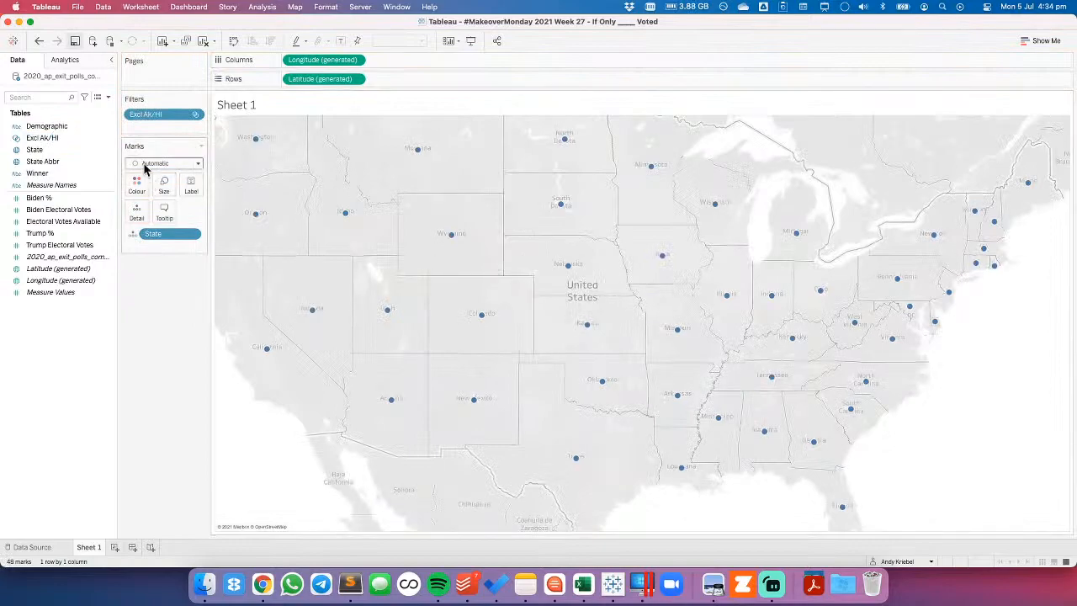
# Change the mark type to Map for filled states and colour them by Winner.
pyautogui.click(151, 163)
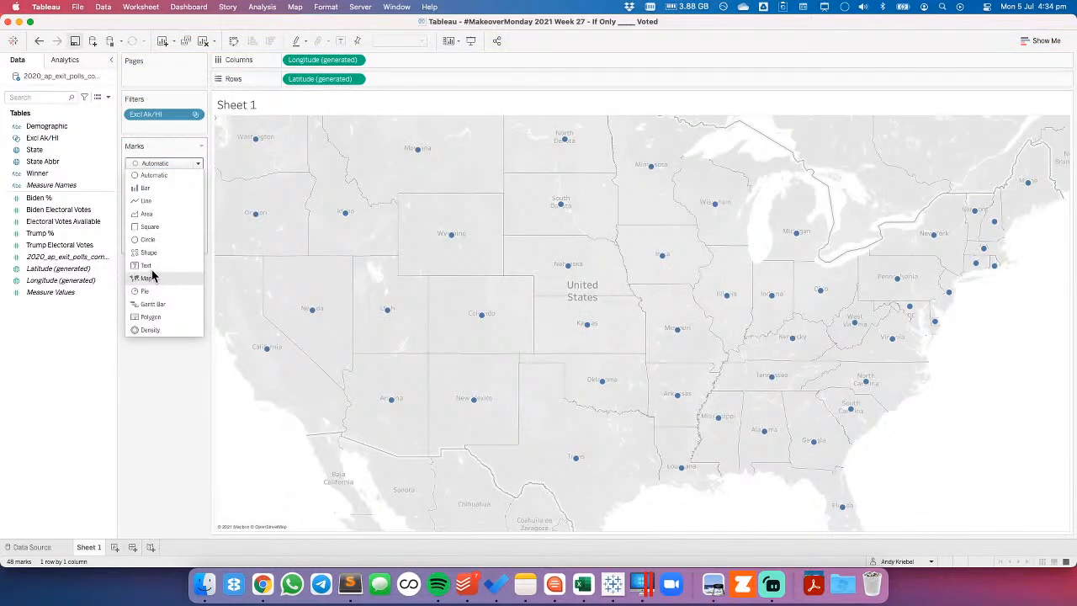
pyautogui.click(155, 277)
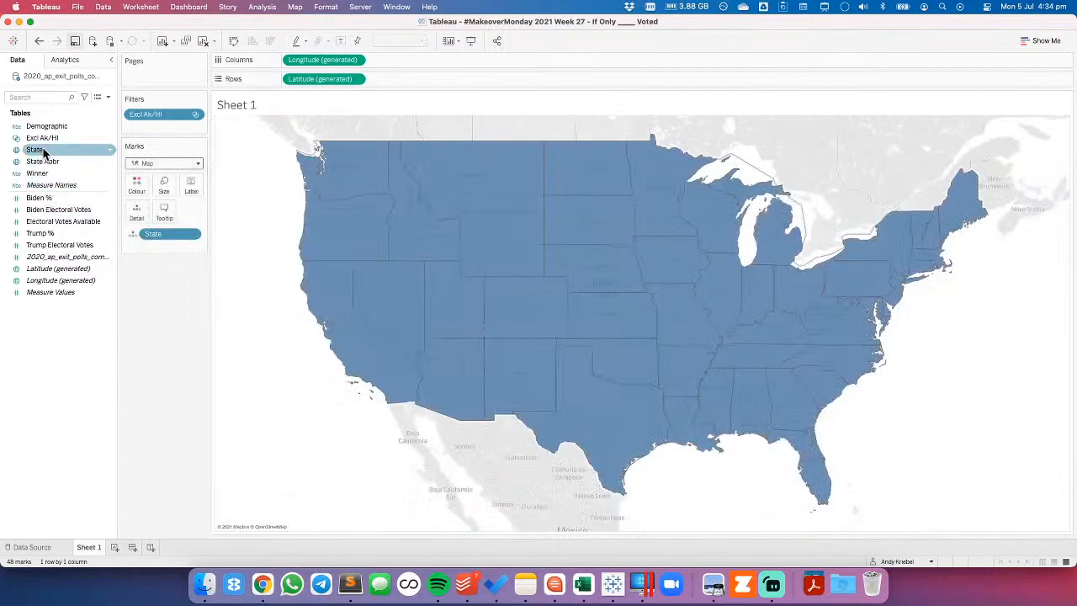
pyautogui.moveTo(42, 177); pyautogui.dragTo(136, 184)
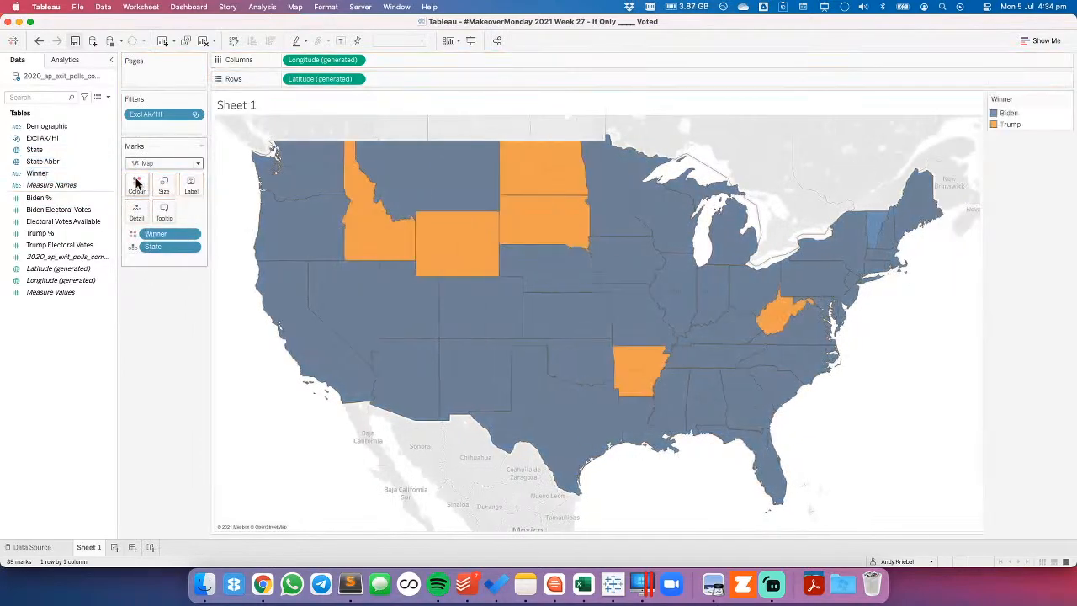
# Filter Demographic to Married and Single, consulting the original image for the groups.
pyautogui.moveTo(59, 118); pyautogui.dragTo(162, 136)
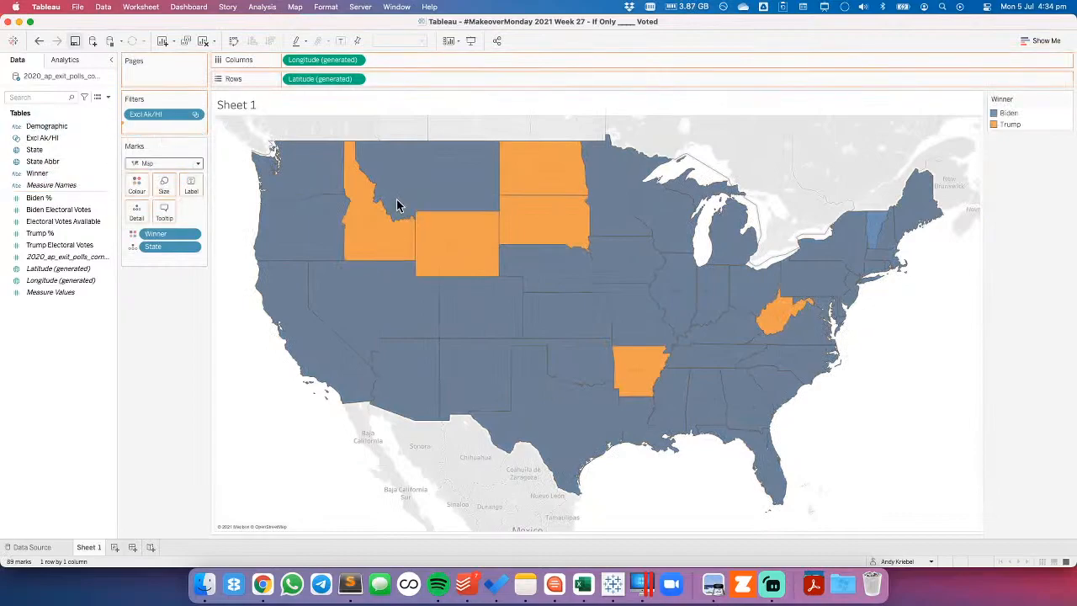
pyautogui.scroll(-5, 471, 287)
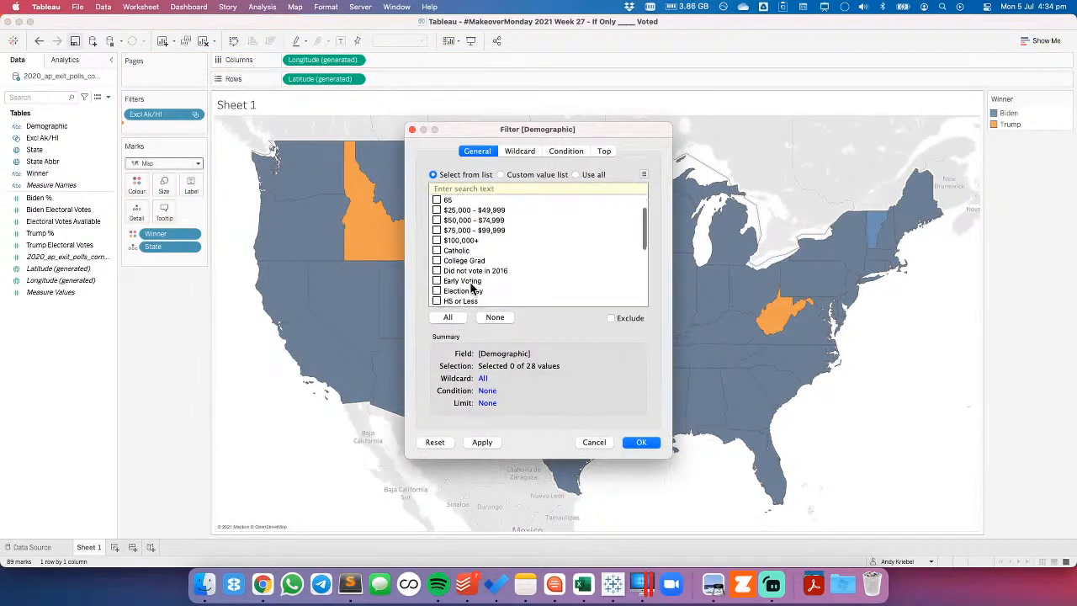
pyautogui.press('super+Tab')
pyautogui.scroll(3, 471, 256)
pyautogui.scroll(10, 471, 256)
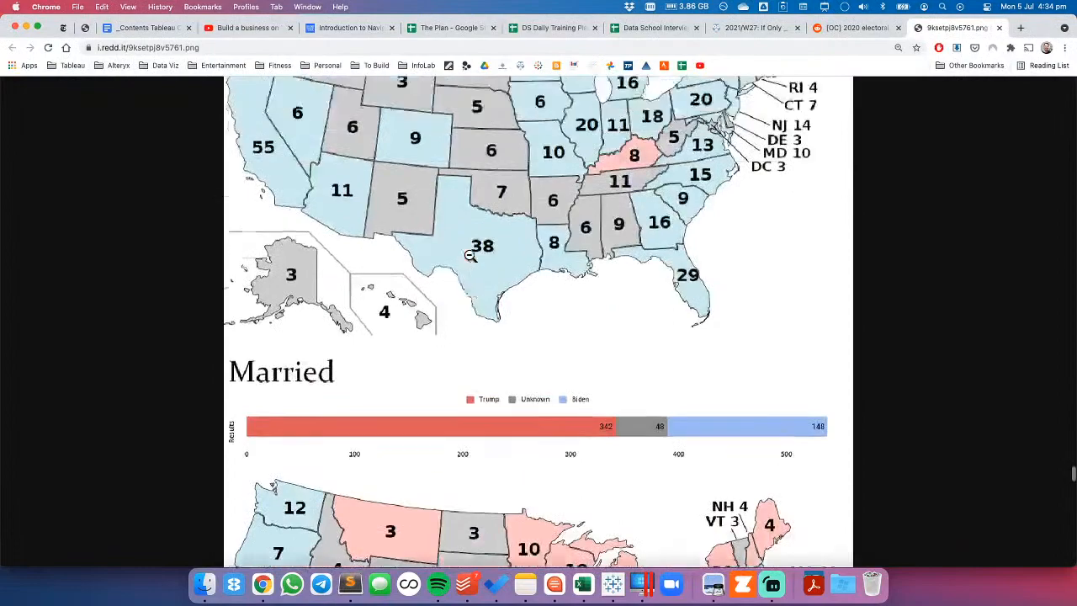
pyautogui.press('super+Tab')
pyautogui.scroll(-1, 471, 269)
pyautogui.click(437, 277)
pyautogui.scroll(-5, 440, 274)
pyautogui.click(436, 231)
pyautogui.click(640, 442)
# Split the map into side-by-side columns by Demographic and compare it with the original Single map and results bar.
pyautogui.moveTo(79, 129); pyautogui.dragTo(298, 64)
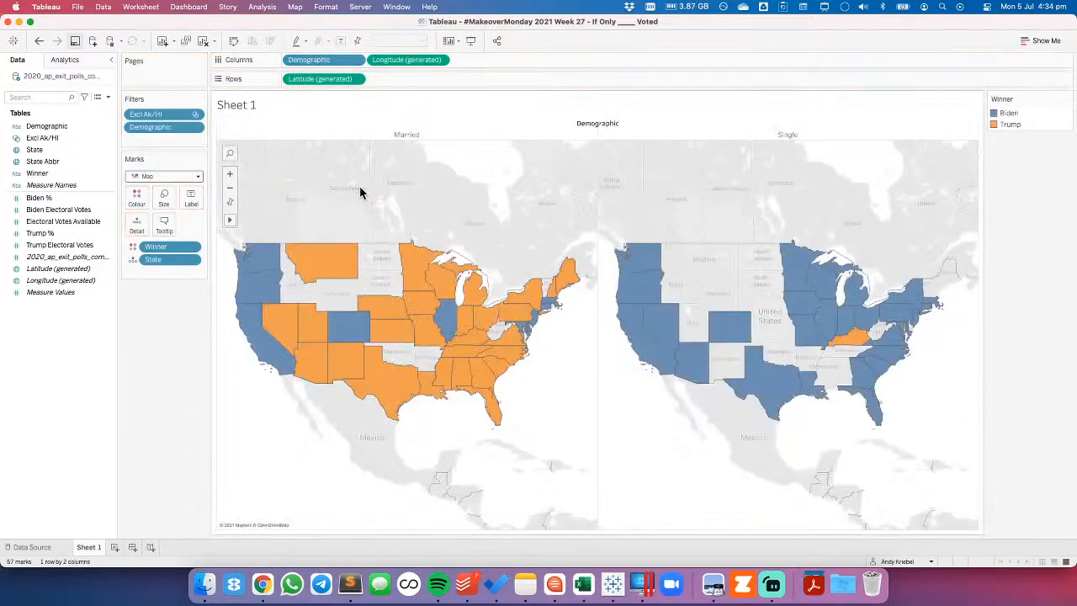
pyautogui.press('super+Tab')
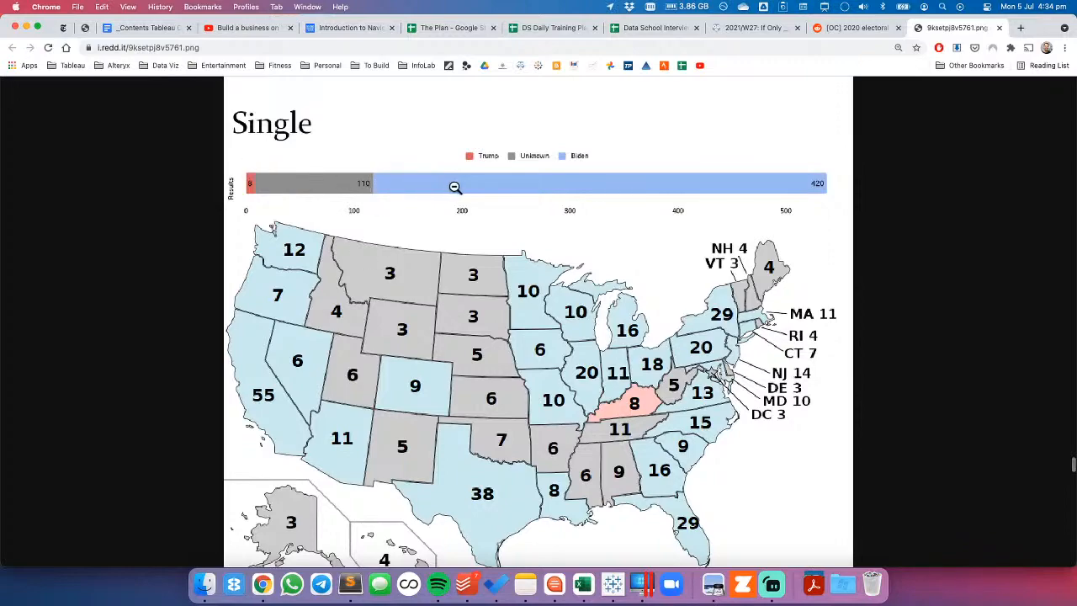
pyautogui.press('super+Tab')
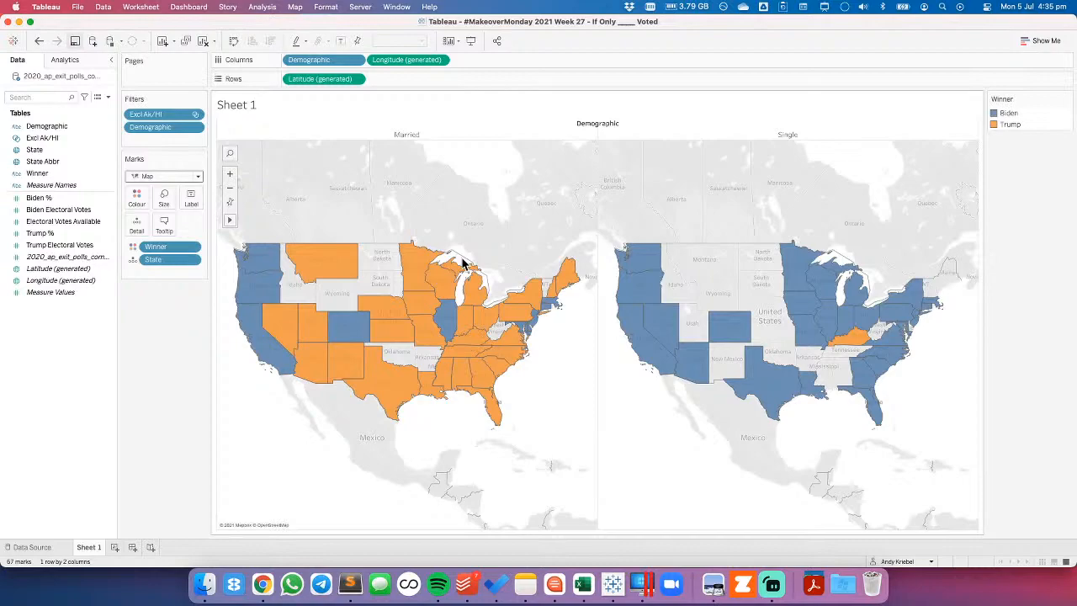
# Open the Winner colour settings and assign Biden the darkest shade of the FT Blue palette.
pyautogui.doubleClick(1046, 126)
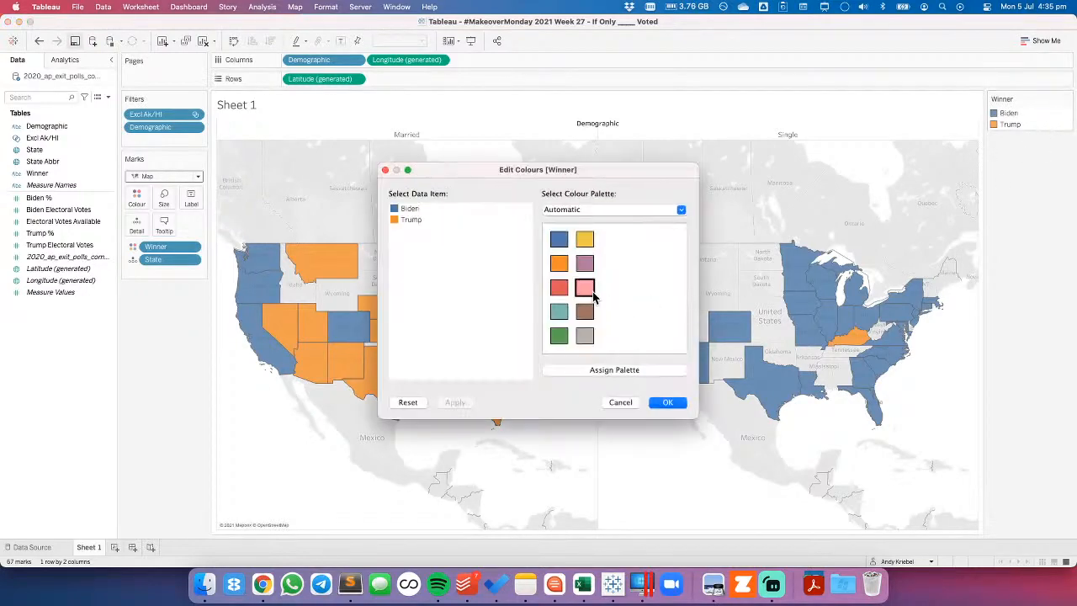
pyautogui.click(579, 210)
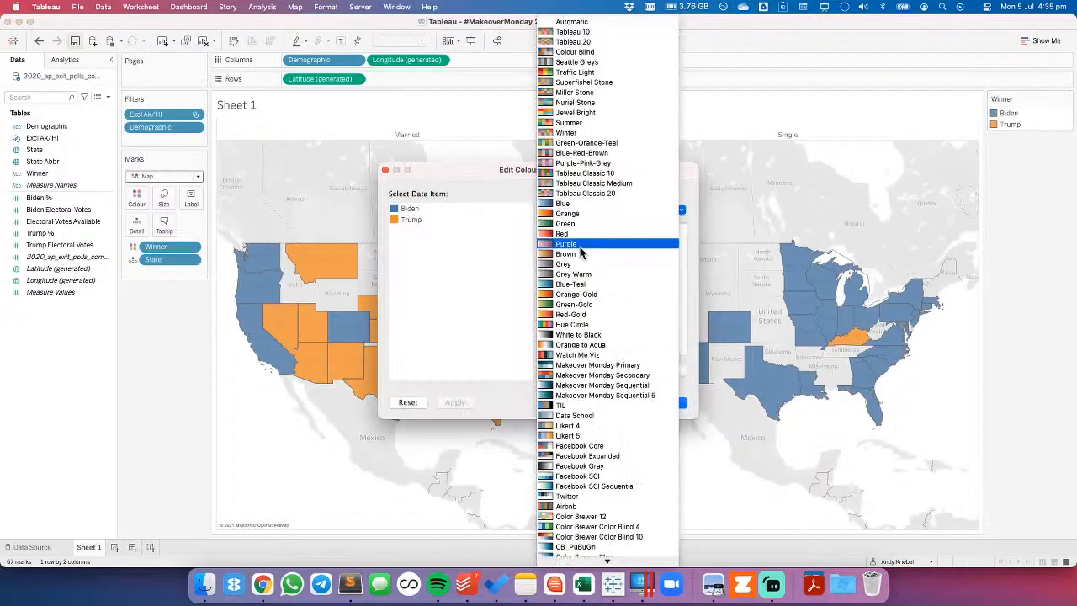
pyautogui.click(580, 355)
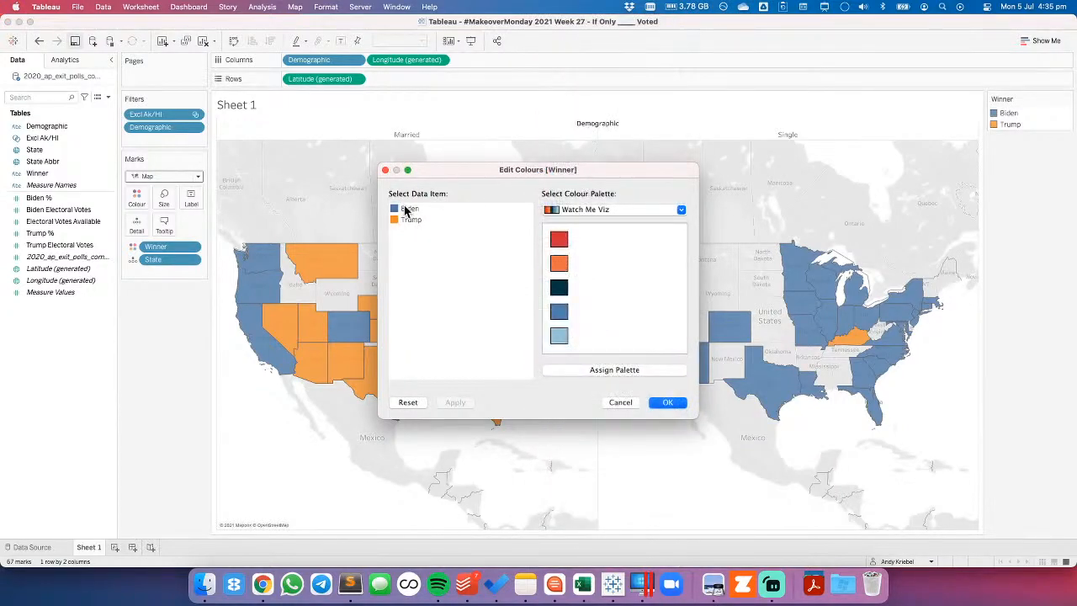
pyautogui.click(617, 211)
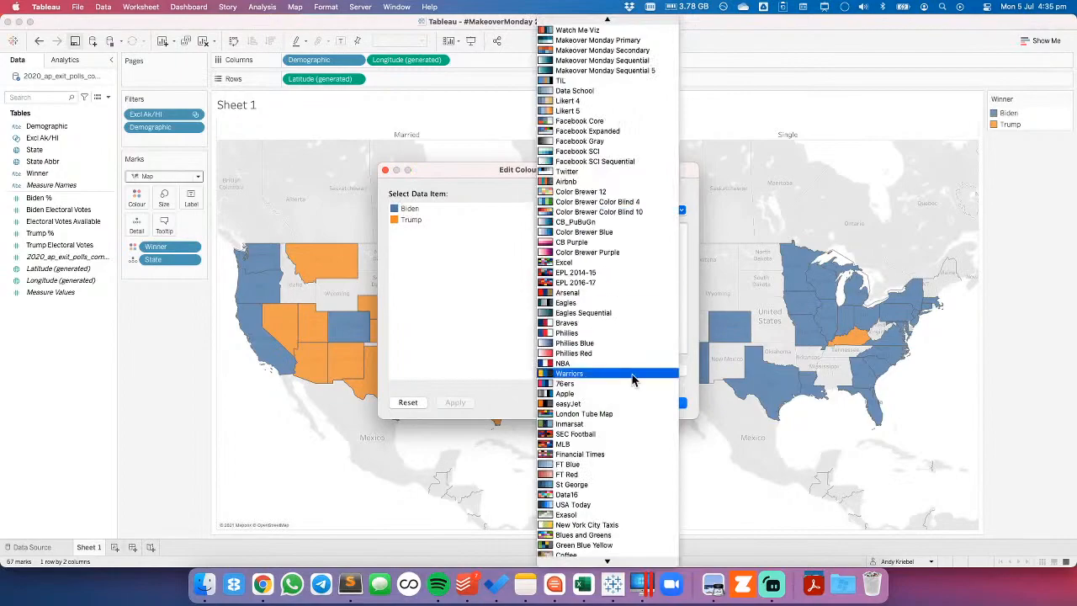
pyautogui.scroll(-2, 623, 358)
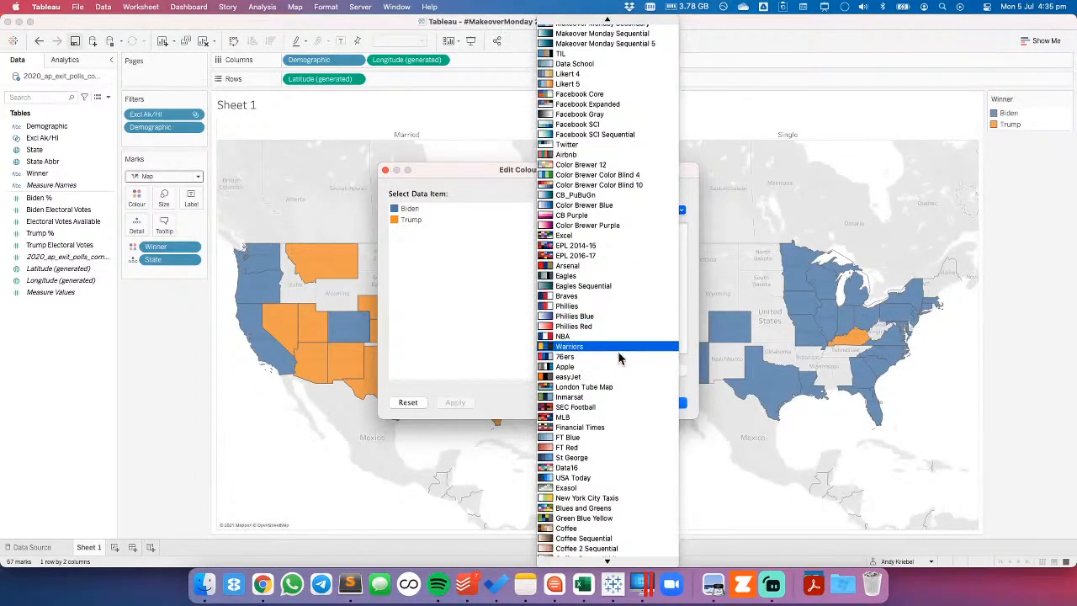
pyautogui.click(574, 438)
pyautogui.click(404, 210)
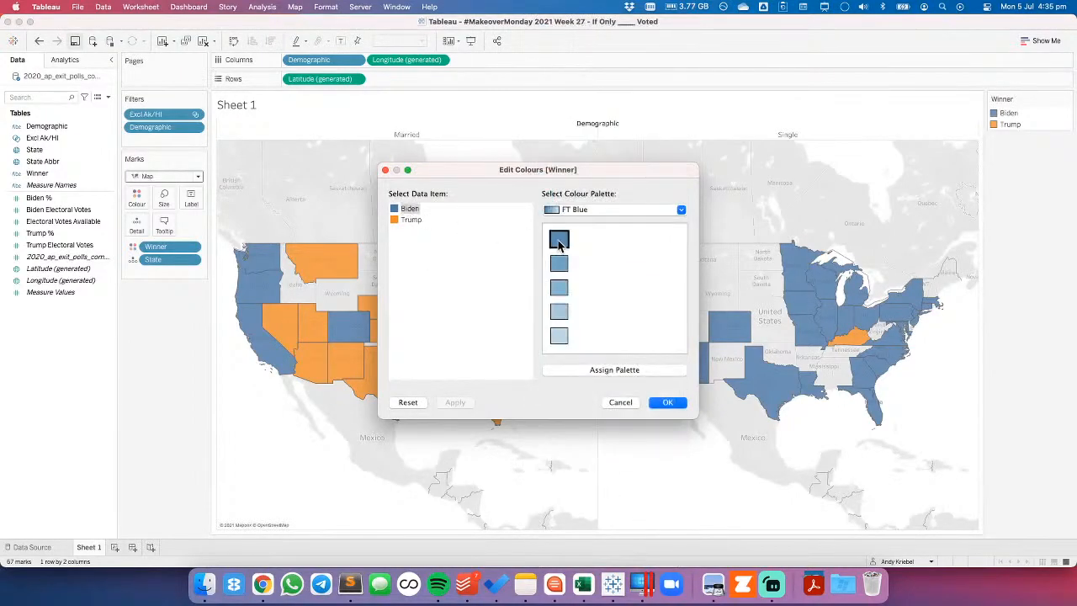
pyautogui.click(561, 242)
# Assign Trump the darkest shade of the FT Red palette and apply the Winner colours to the maps.
pyautogui.click(570, 212)
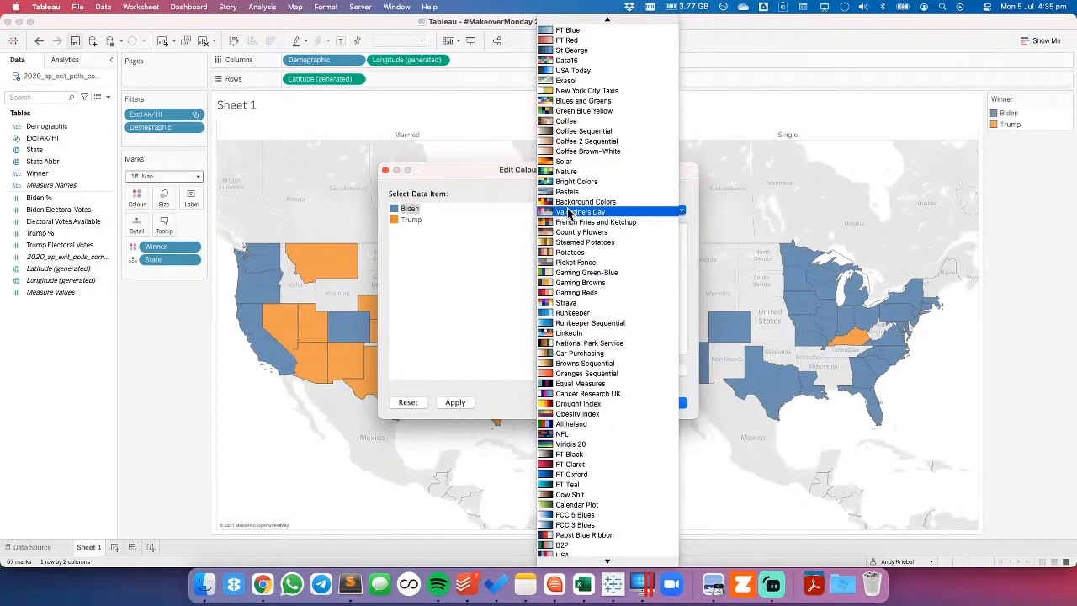
pyautogui.click(572, 50)
pyautogui.click(642, 208)
pyautogui.scroll(5, 606, 149)
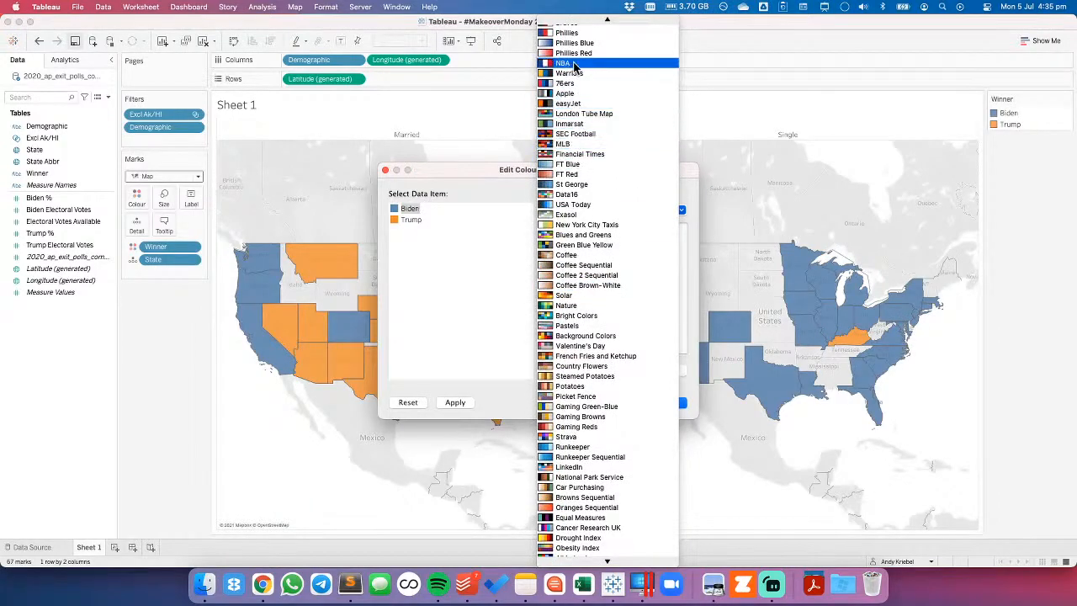
pyautogui.click(587, 174)
pyautogui.click(410, 219)
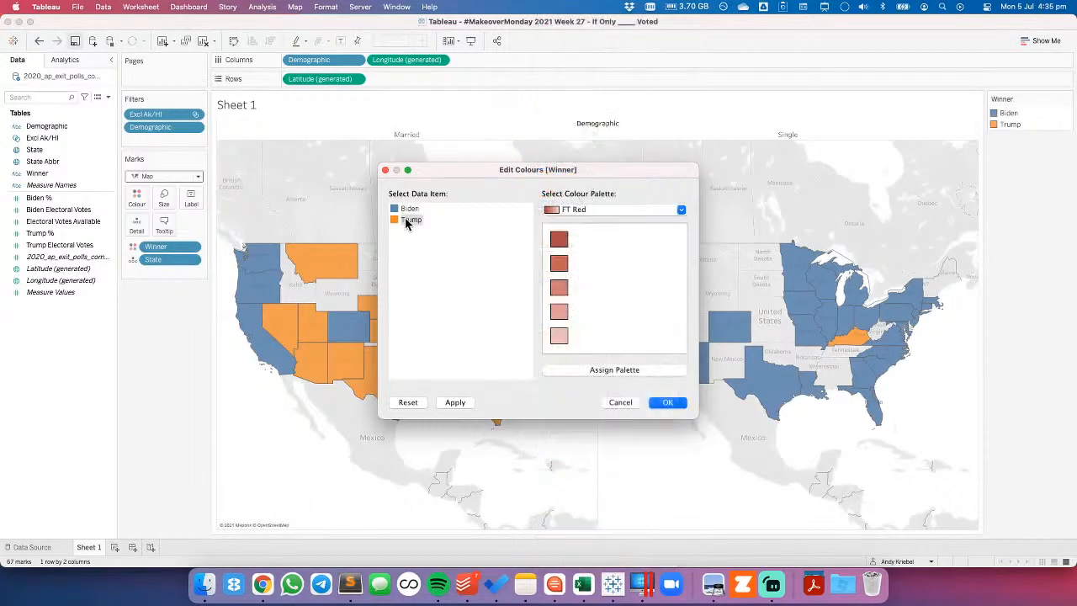
pyautogui.click(559, 239)
pyautogui.click(456, 402)
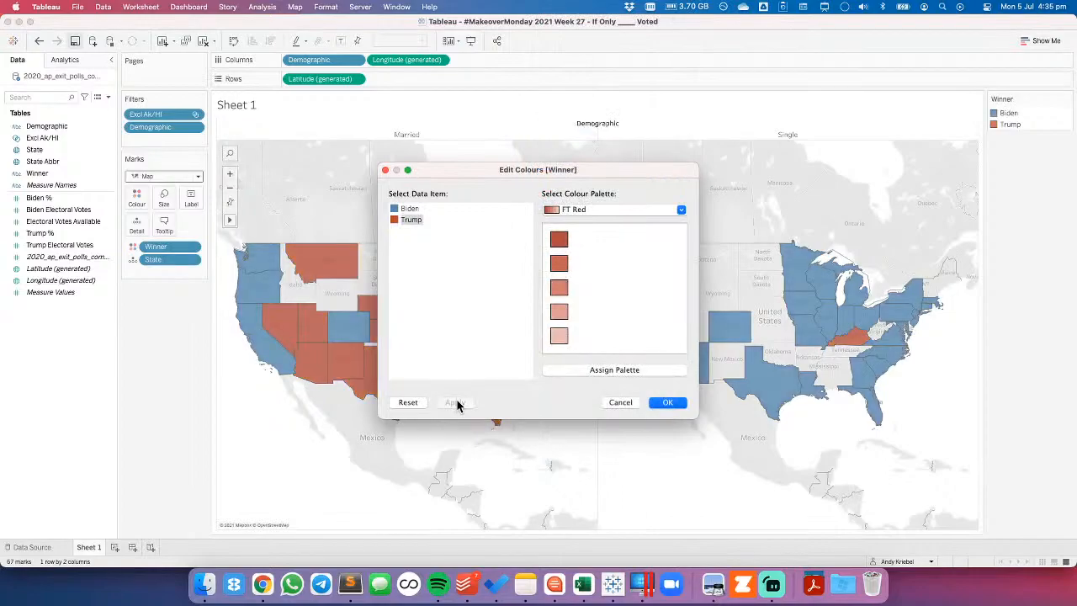
# Try the red shade of the Watch Me Viz palette for Trump and apply it to the maps.
pyautogui.click(572, 210)
pyautogui.scroll(5, 576, 210)
pyautogui.scroll(8, 576, 211)
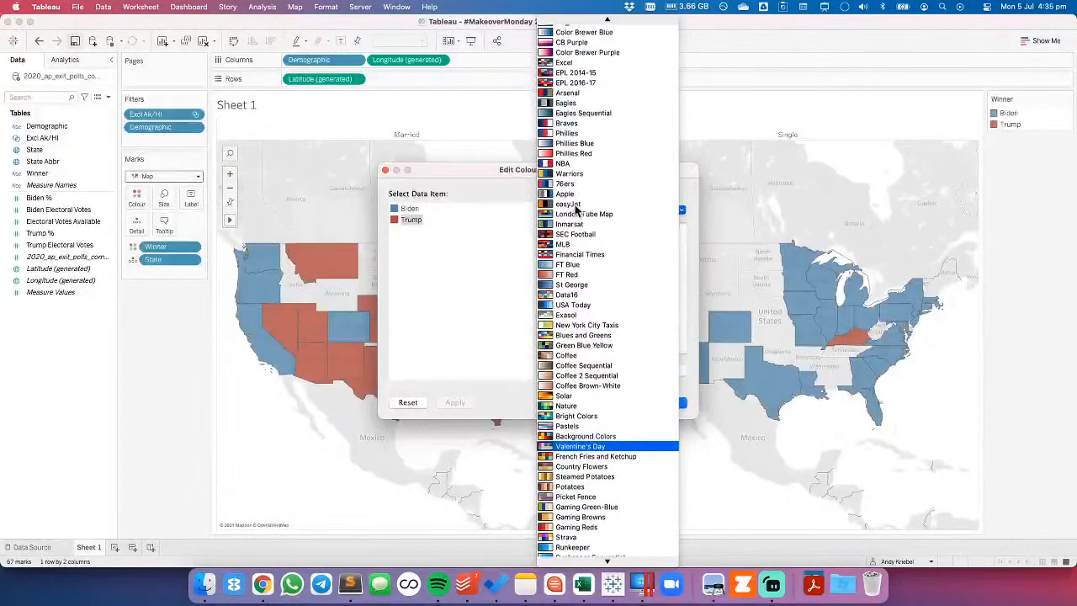
pyautogui.scroll(15, 576, 210)
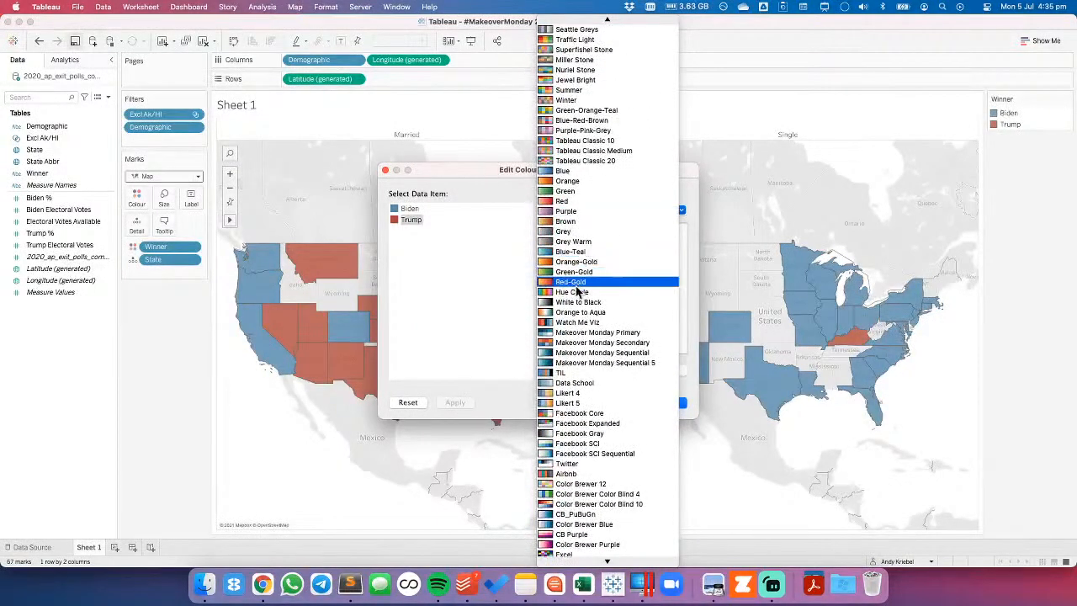
pyautogui.click(581, 322)
pyautogui.click(566, 241)
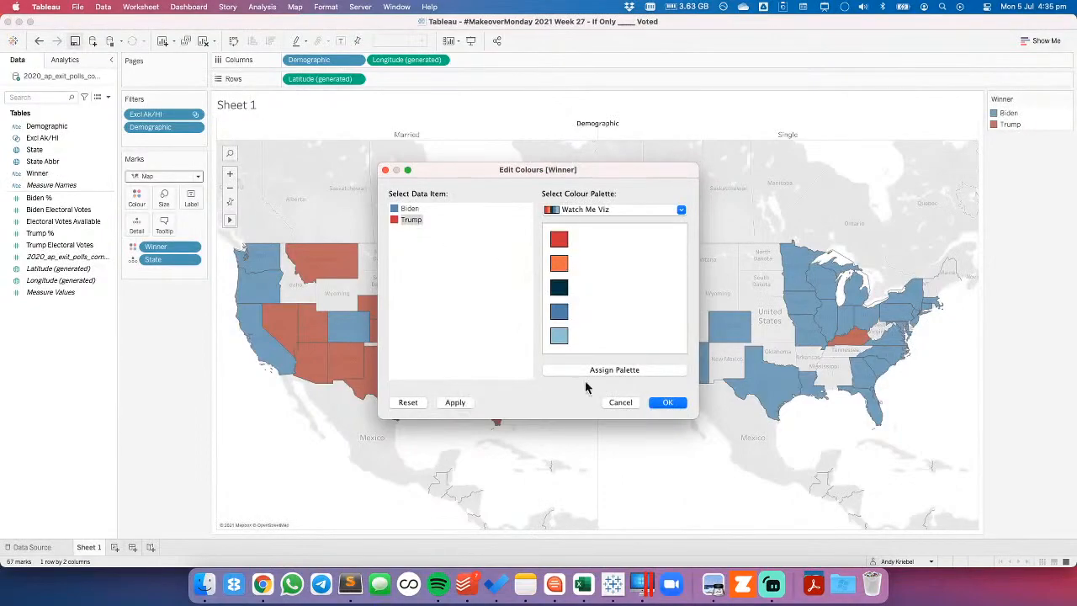
pyautogui.click(455, 403)
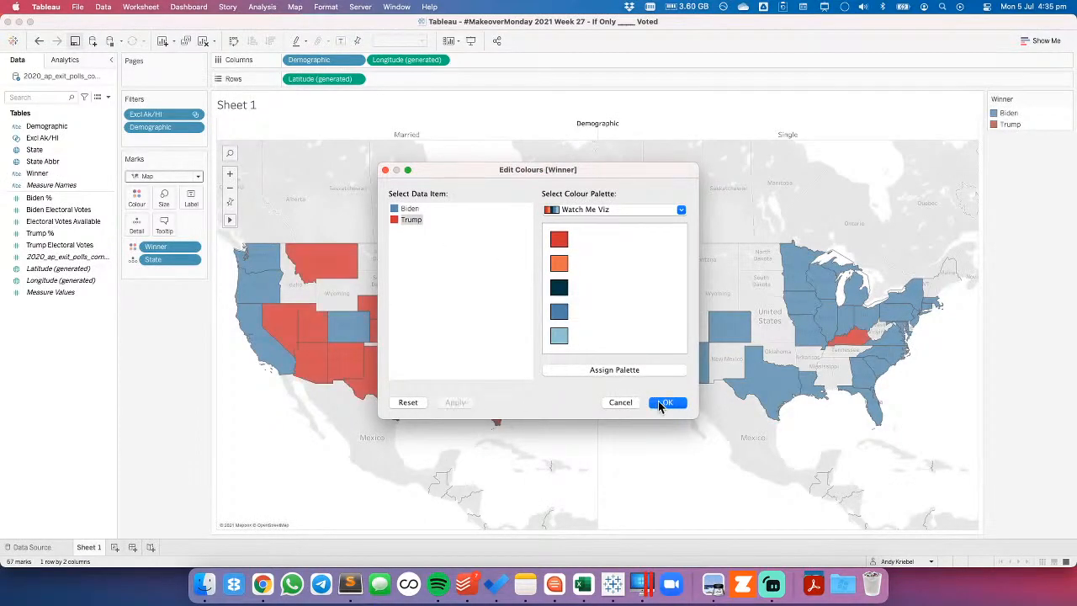
# Look through the colour palettes, including Makeover Monday Secondary, and assign Trump the red shade of the USA palette.
pyautogui.click(604, 209)
pyautogui.scroll(4, 589, 206)
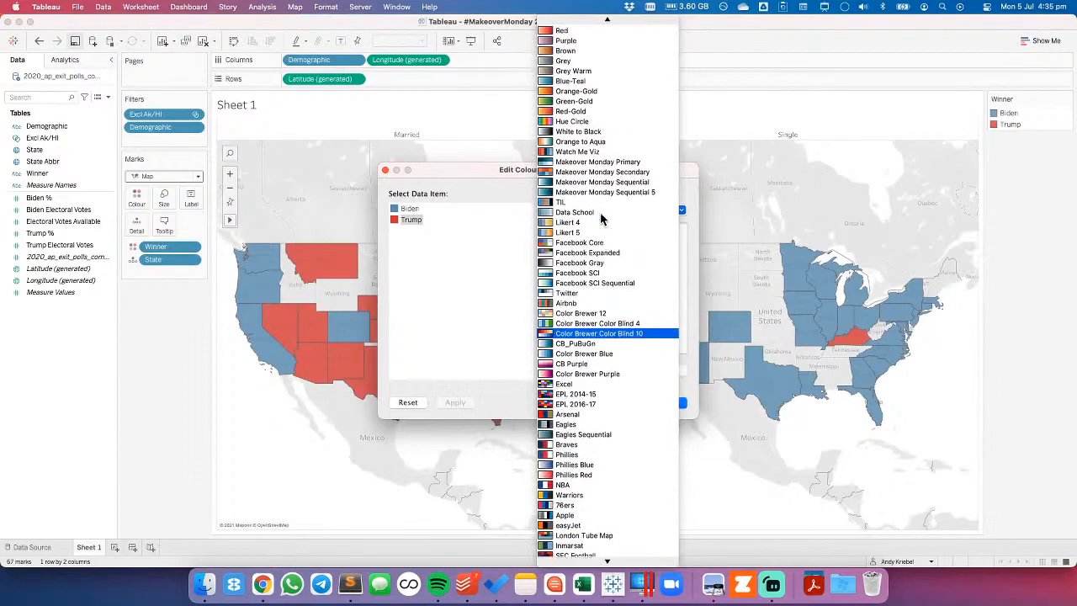
pyautogui.click(577, 188)
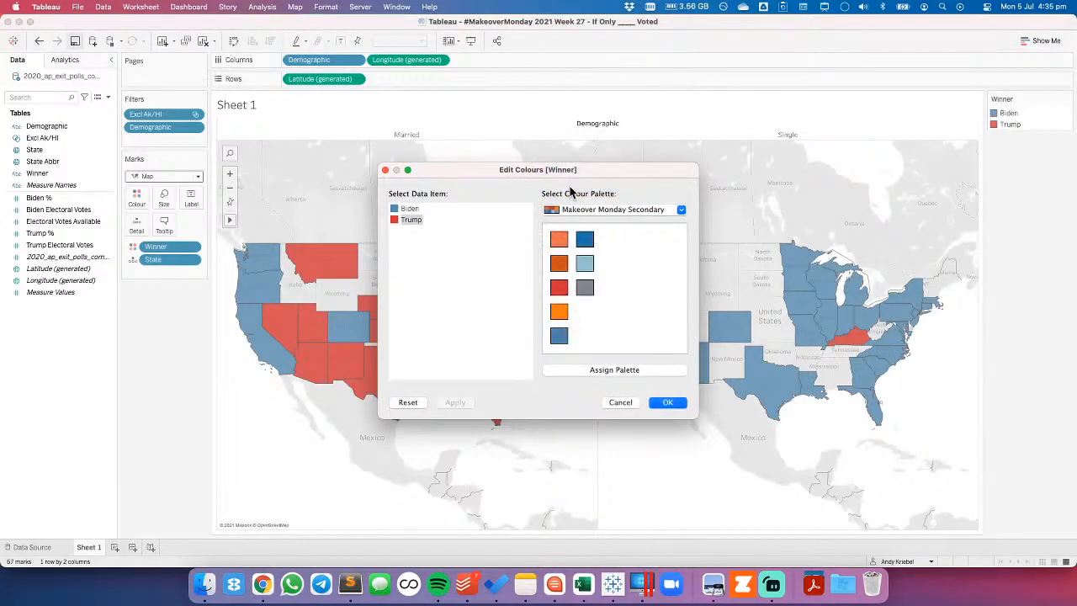
pyautogui.click(586, 210)
pyautogui.scroll(8, 586, 212)
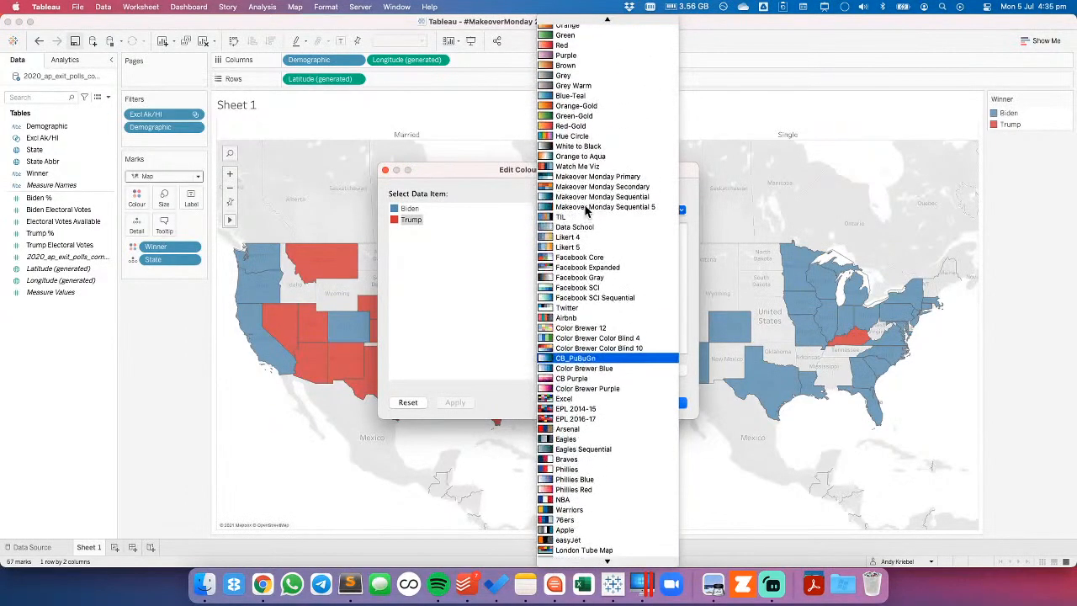
pyautogui.scroll(10, 587, 211)
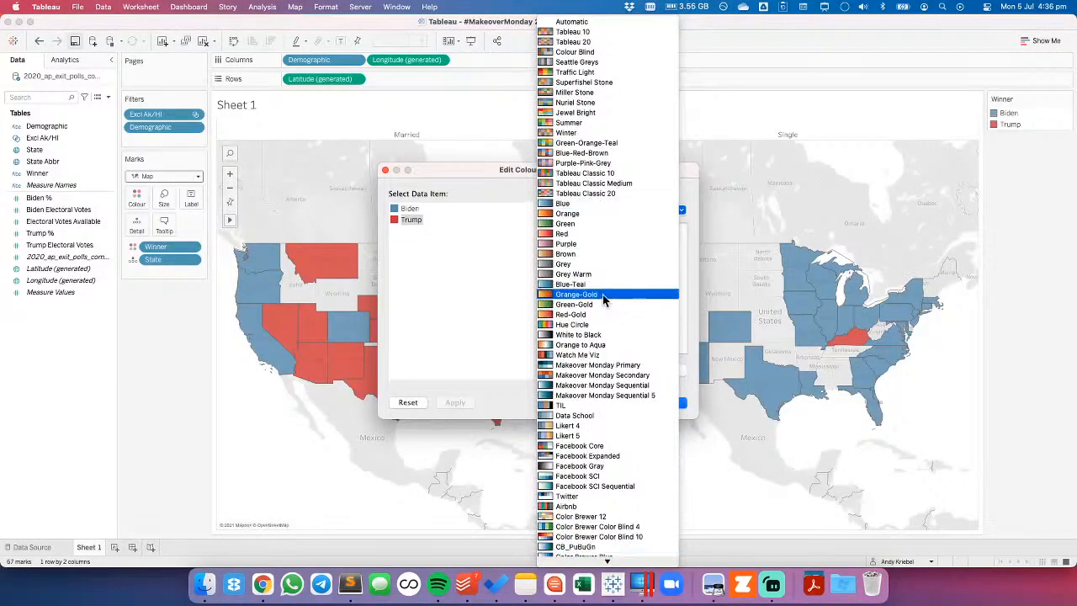
pyautogui.scroll(-10, 600, 299)
pyautogui.scroll(-20, 602, 299)
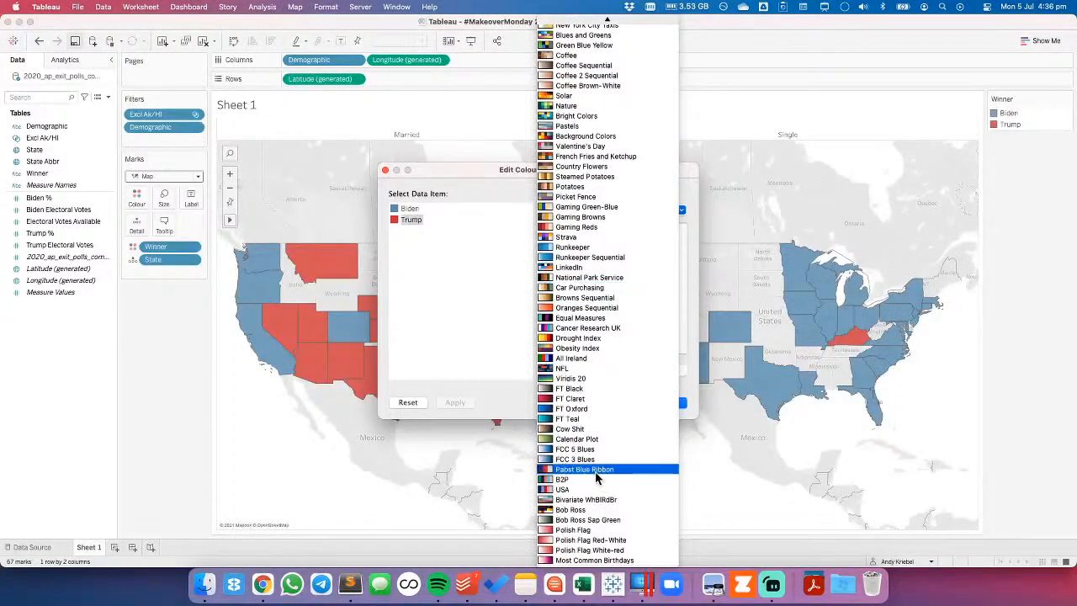
pyautogui.click(595, 489)
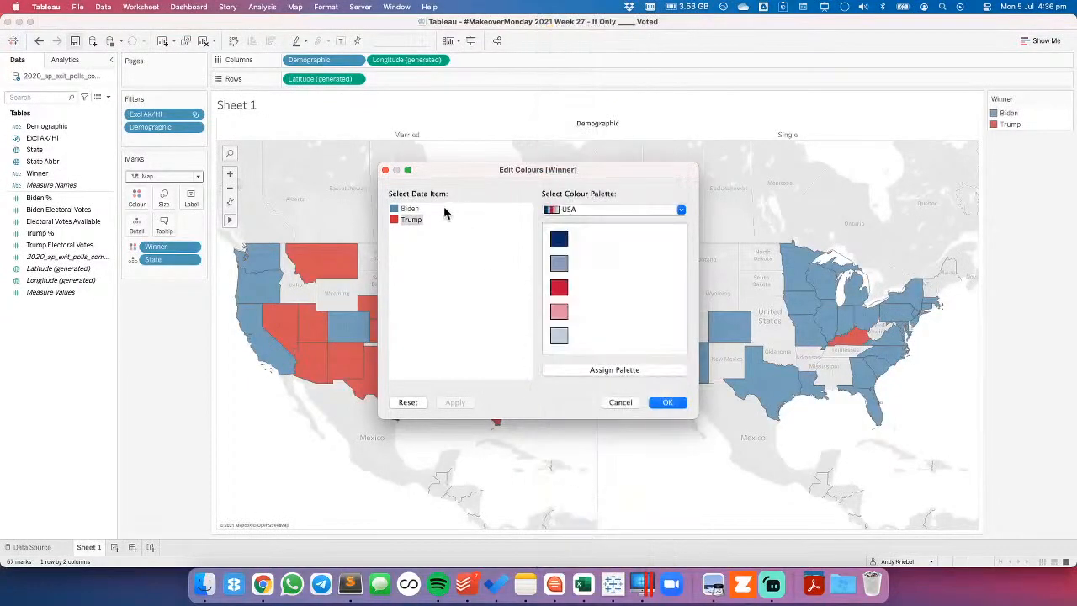
pyautogui.click(561, 289)
# Assign Biden the lighter blue shade of the USA palette and accept the Winner colours.
pyautogui.click(411, 209)
pyautogui.click(566, 266)
pyautogui.click(668, 402)
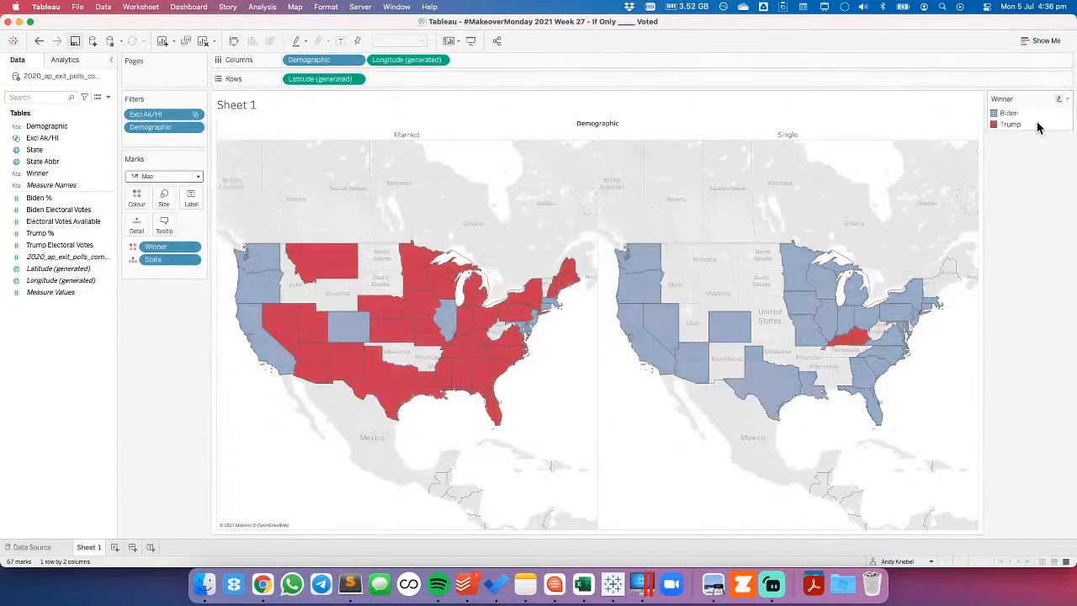
# Recolour Winner from the Automatic palette, assigning Trump the red and Biden the dark blue, and accept the colours.
pyautogui.doubleClick(1037, 126)
pyautogui.click(599, 211)
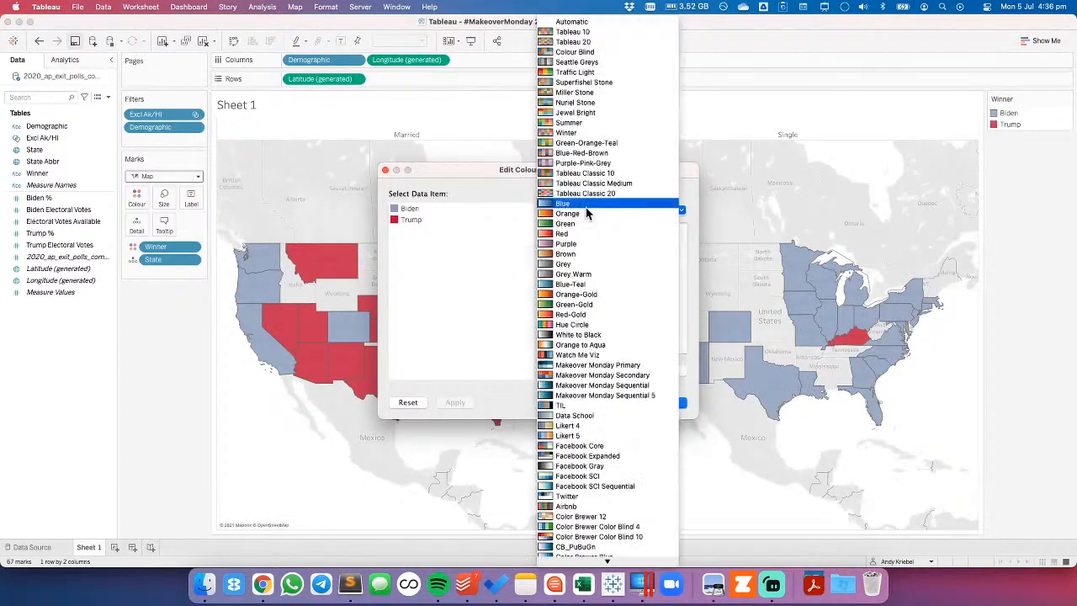
pyautogui.click(419, 221)
pyautogui.click(414, 221)
pyautogui.click(558, 288)
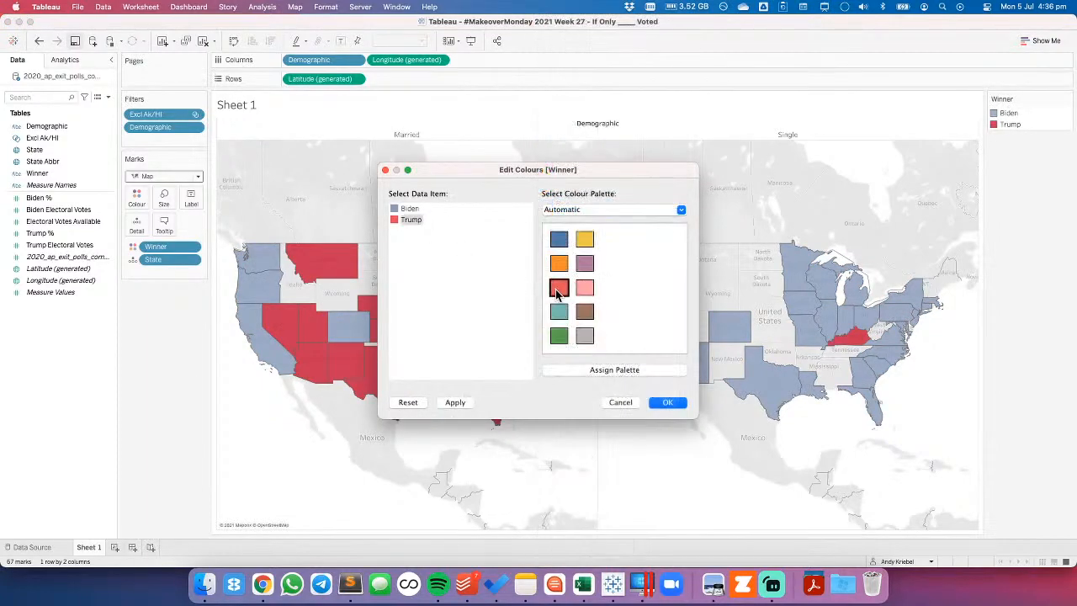
pyautogui.click(410, 208)
pyautogui.click(559, 239)
pyautogui.click(666, 405)
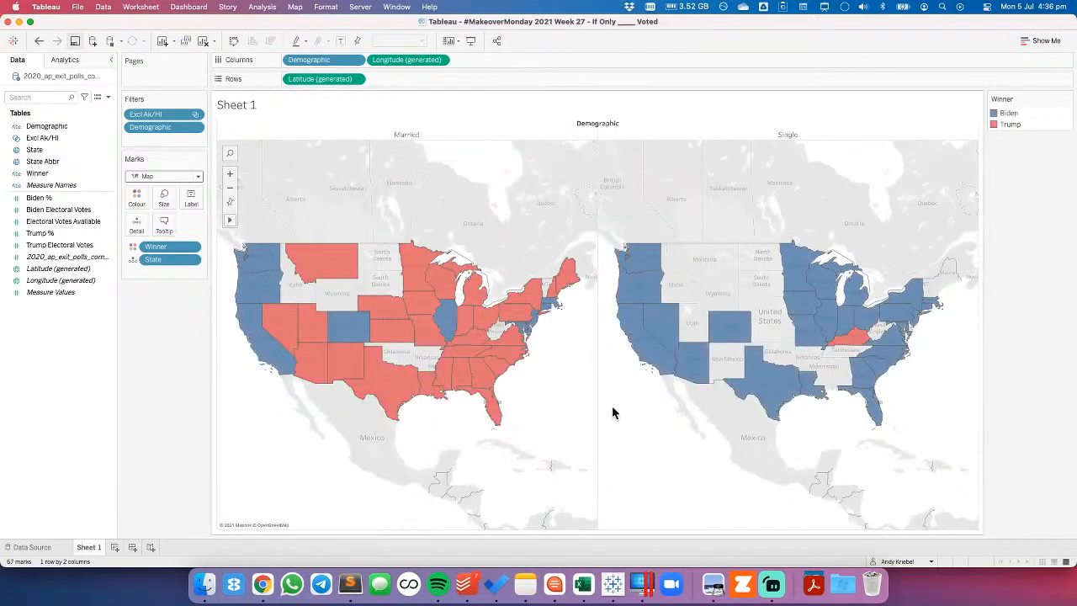
# Compare the recoloured maps with the original Single map, examining how it shades the Unknown states.
pyautogui.press('super+Tab')
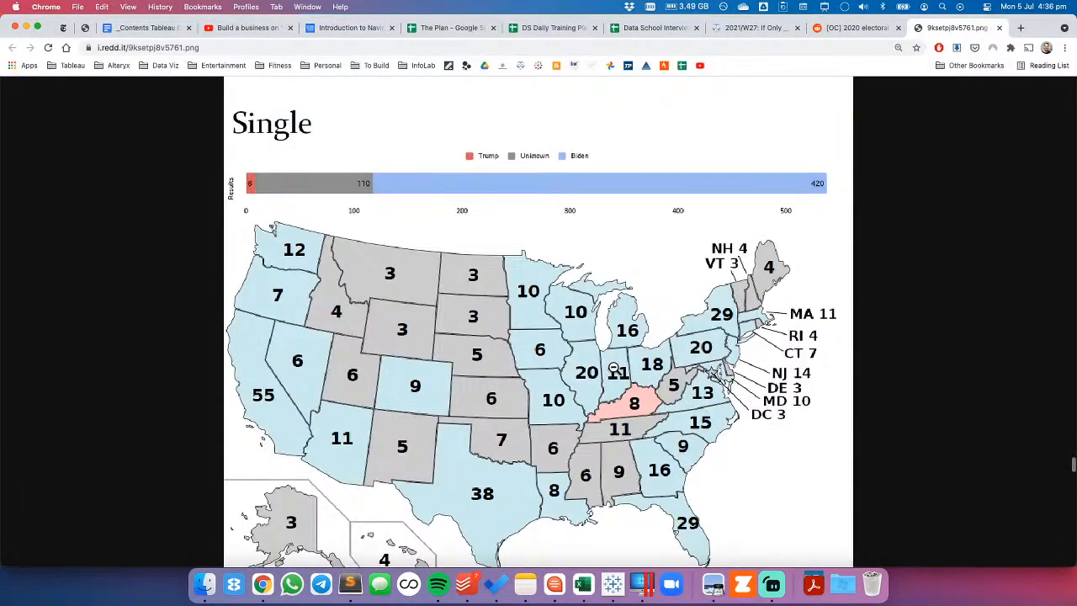
pyautogui.press('super+Tab')
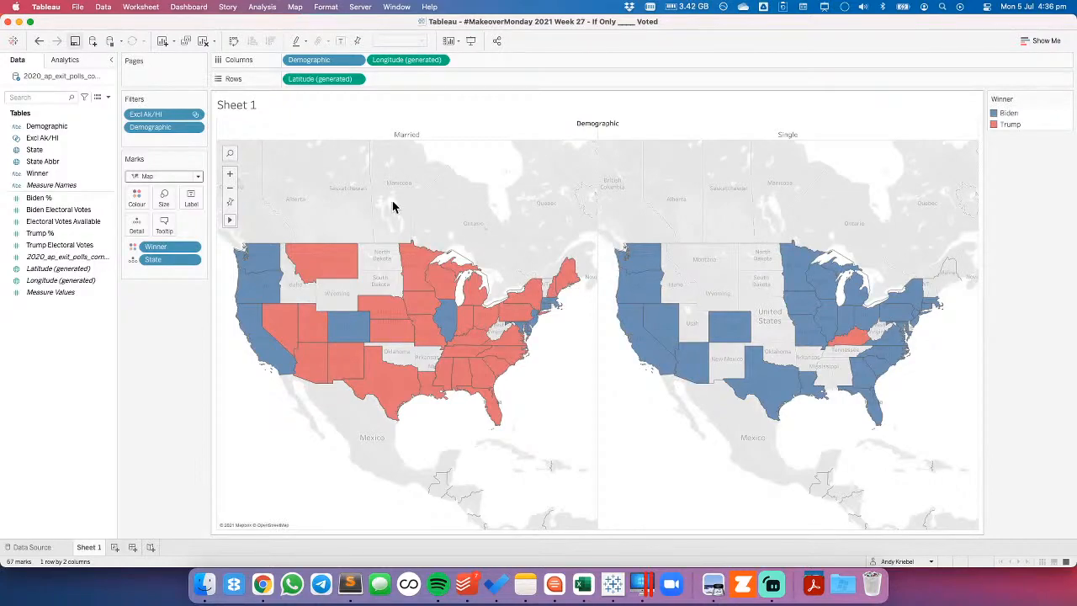
pyautogui.press('super+Tab')
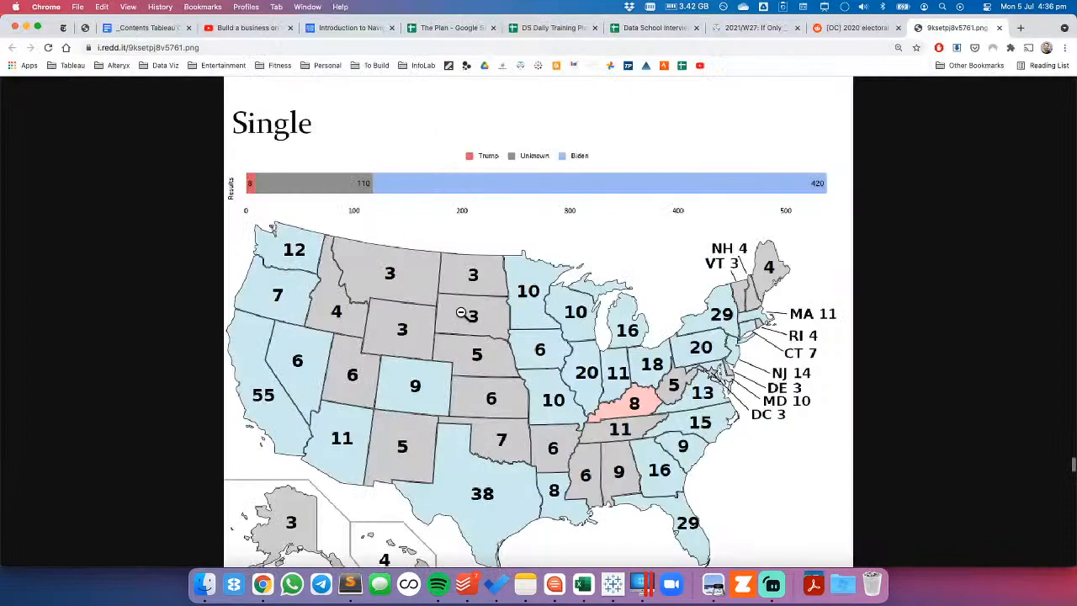
pyautogui.press('super+Tab')
# Try a second Longitude (generated) map without the Winner colouring, and remove the duplicate Longitude column.
pyautogui.moveTo(404, 61); pyautogui.dragTo(489, 63)
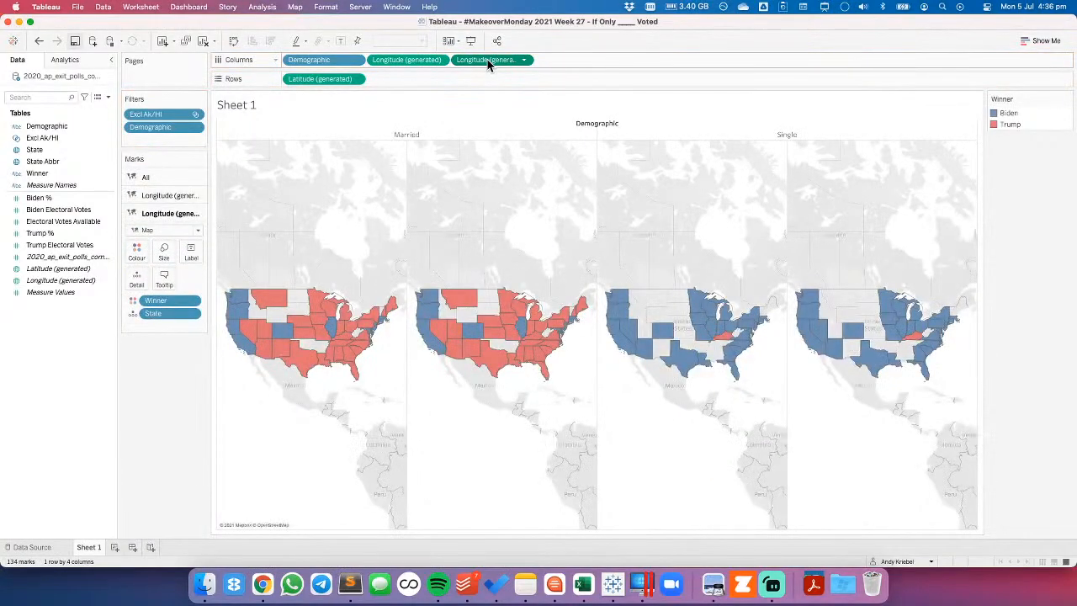
pyautogui.moveTo(154, 305); pyautogui.dragTo(154, 367)
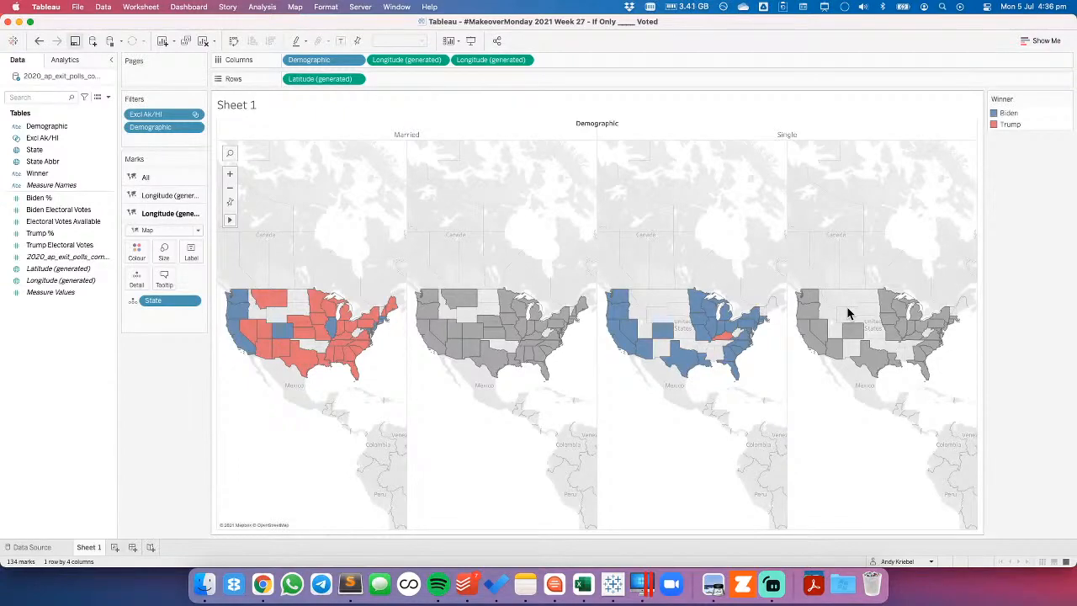
pyautogui.moveTo(492, 61); pyautogui.dragTo(463, 27)
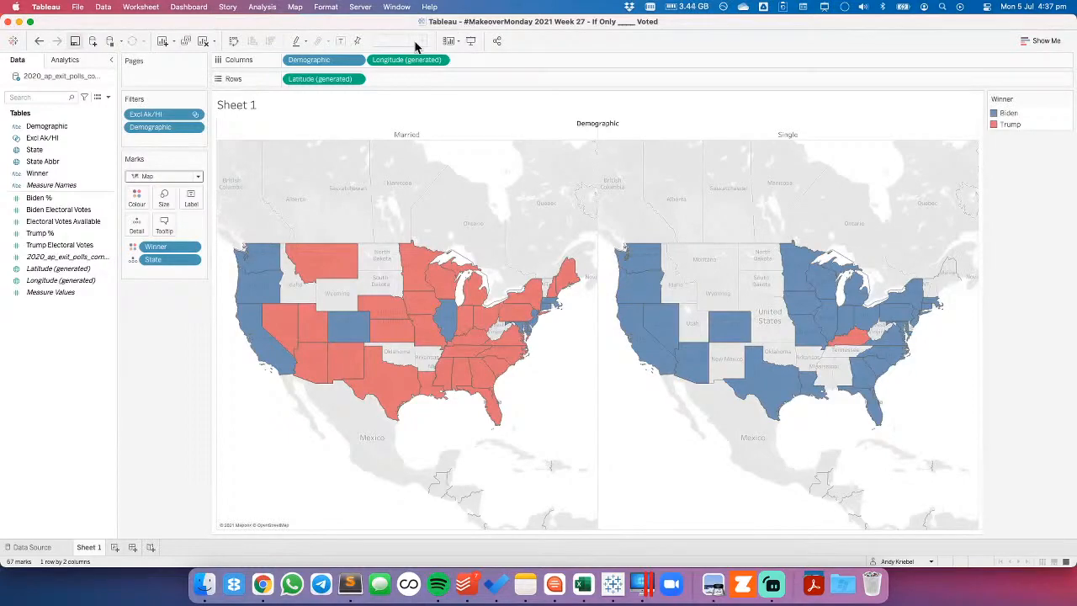
# Edit the exit polls data source and add the spatial file HexStates.shp as a second connection.
pyautogui.click(108, 125)
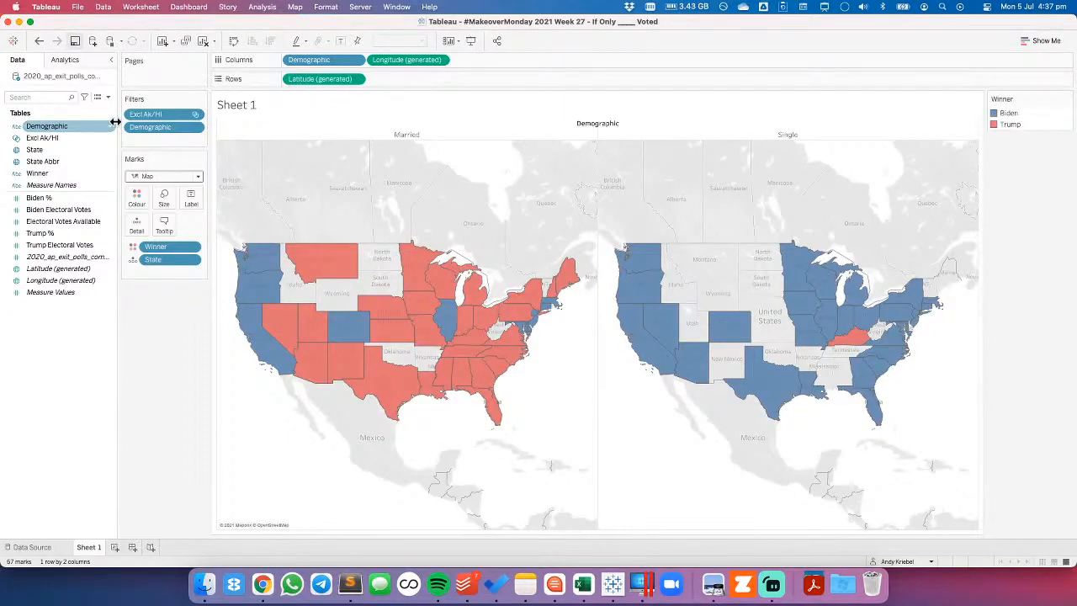
pyautogui.rightClick(37, 76)
pyautogui.click(60, 84)
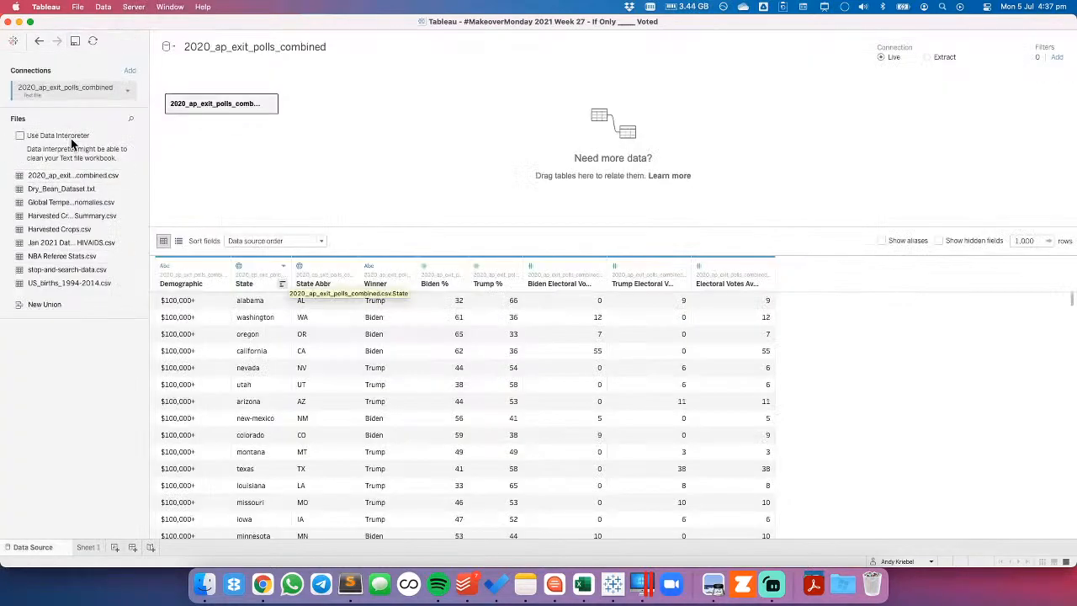
pyautogui.click(130, 71)
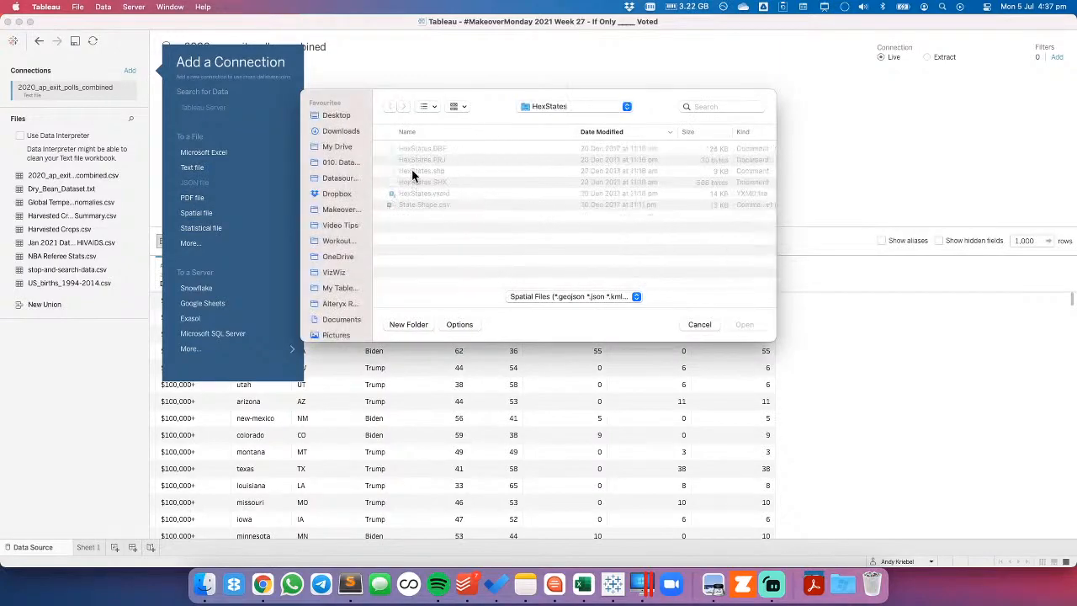
pyautogui.click(413, 172)
pyautogui.click(745, 324)
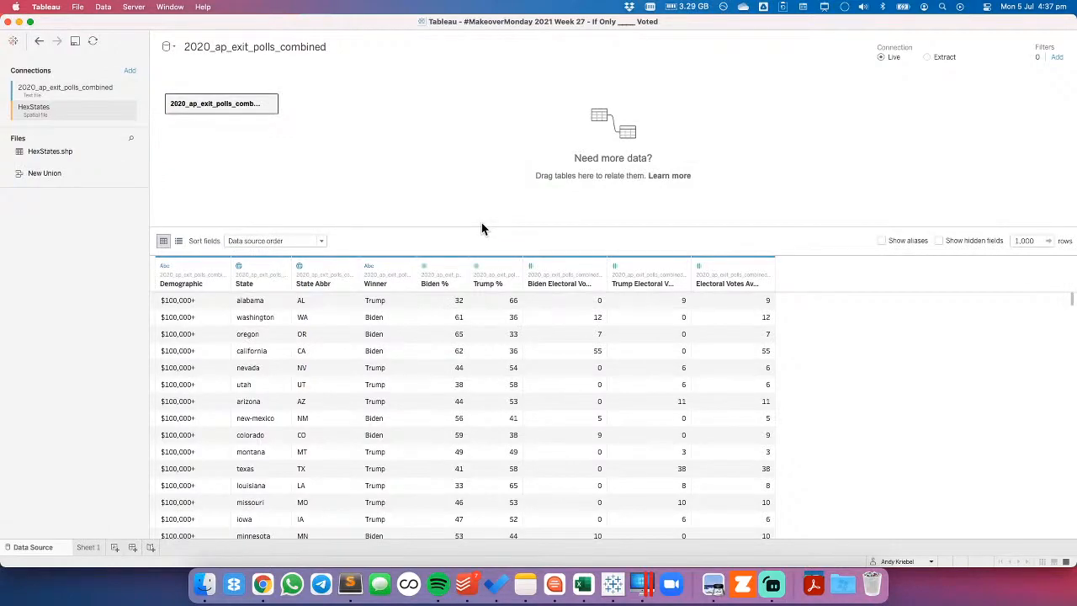
# Try to join HexStates.shp to 2020_ap_exit_polls_combined.csv inside the physical table.
pyautogui.doubleClick(214, 105)
pyautogui.moveTo(33, 152); pyautogui.dragTo(362, 121)
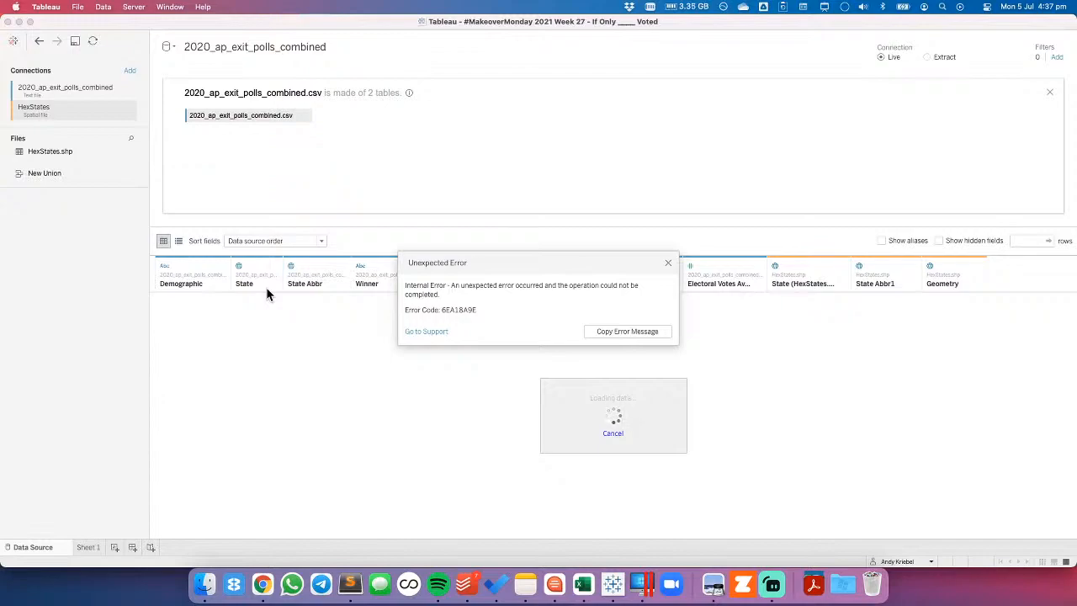
pyautogui.click(668, 262)
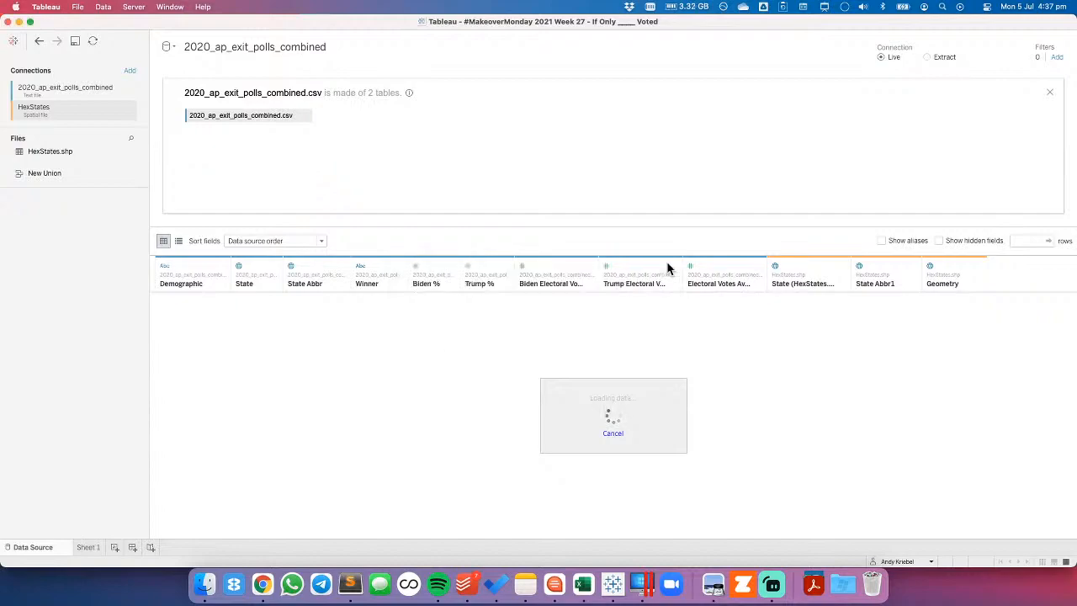
# Remove the HexStates.shp table and its connection from the data source, and return to Sheet 1.
pyautogui.click(490, 116)
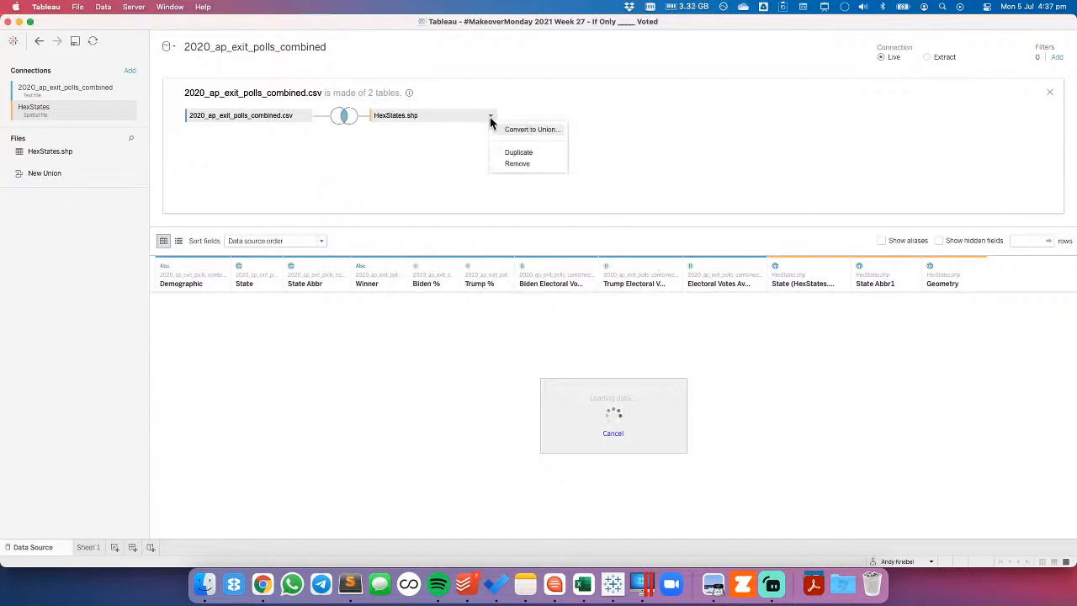
pyautogui.click(501, 167)
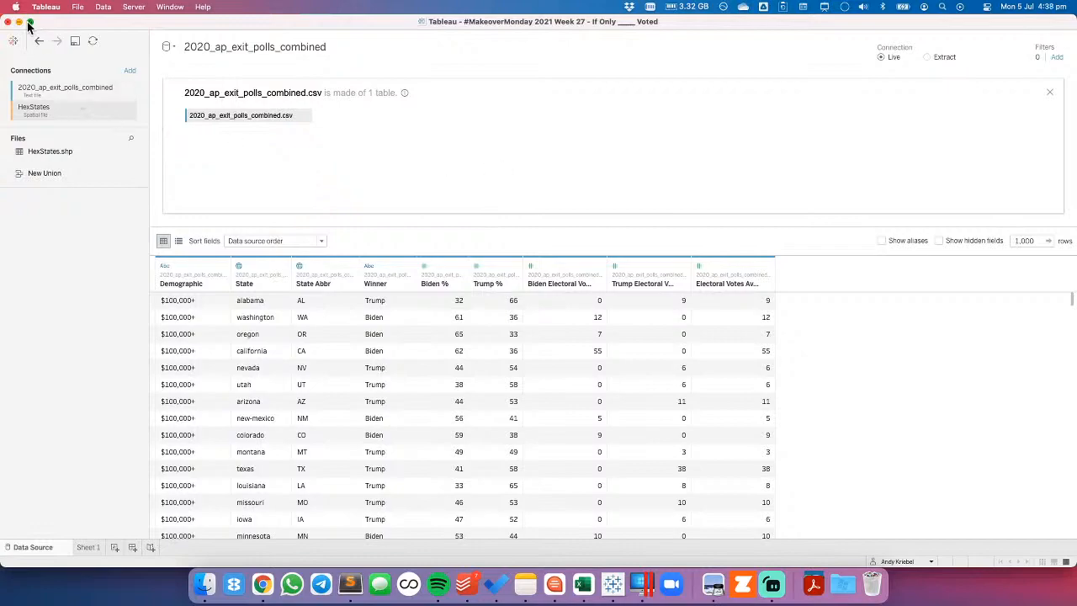
pyautogui.click(126, 112)
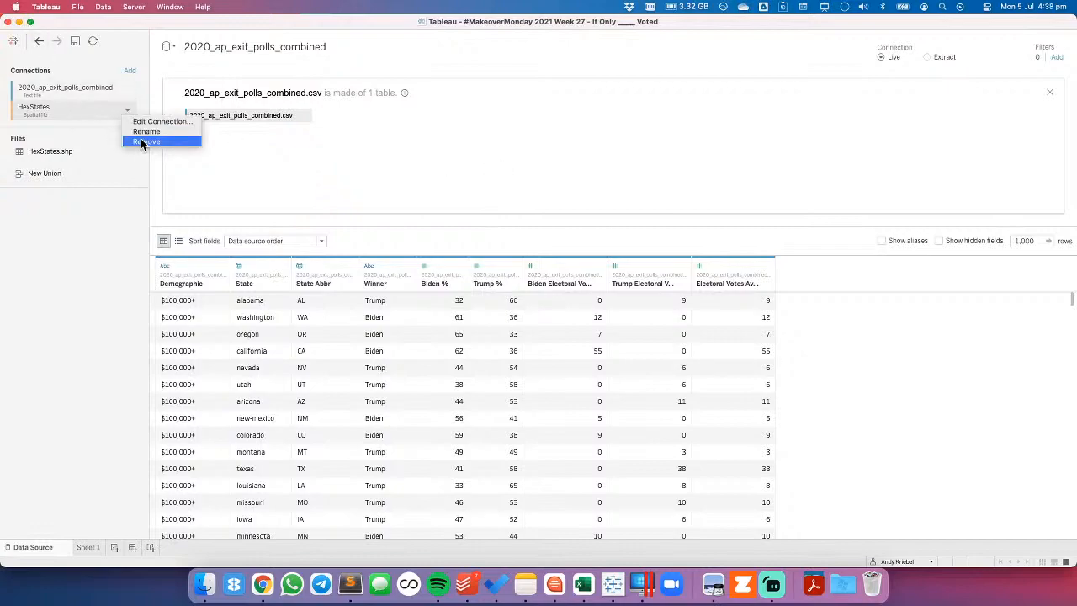
pyautogui.click(143, 142)
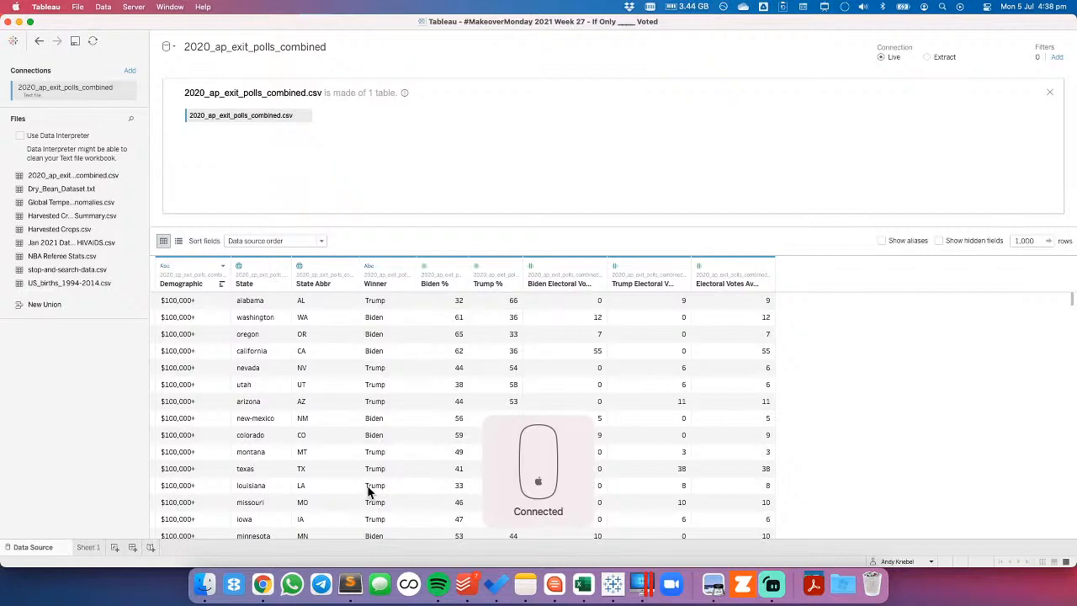
pyautogui.click(91, 547)
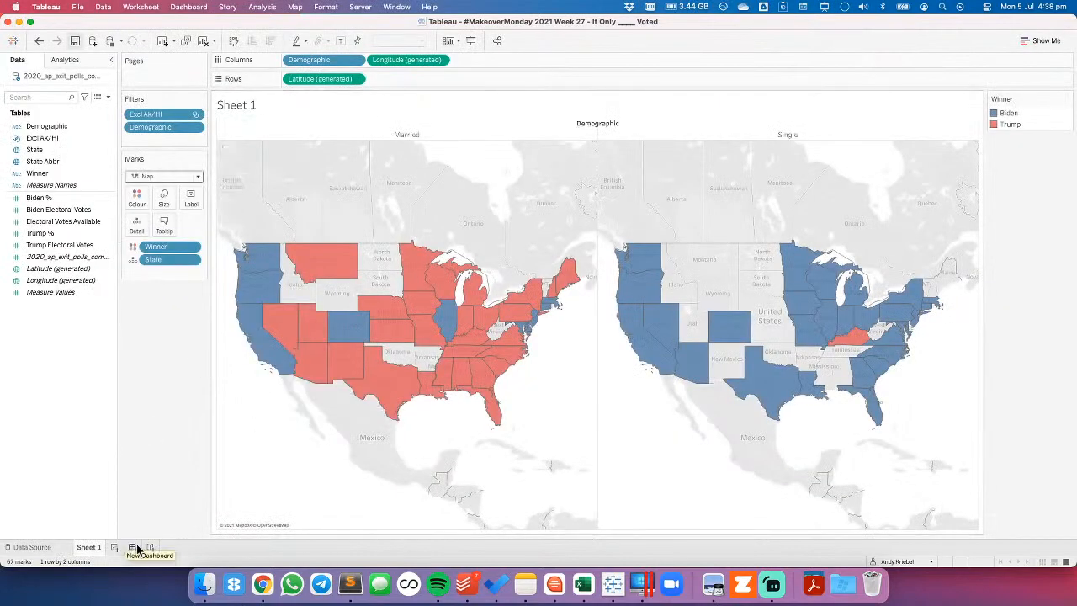
# Switch to Excel and open the recent file 2020_ap_exit_polls_combined.
pyautogui.click(583, 583)
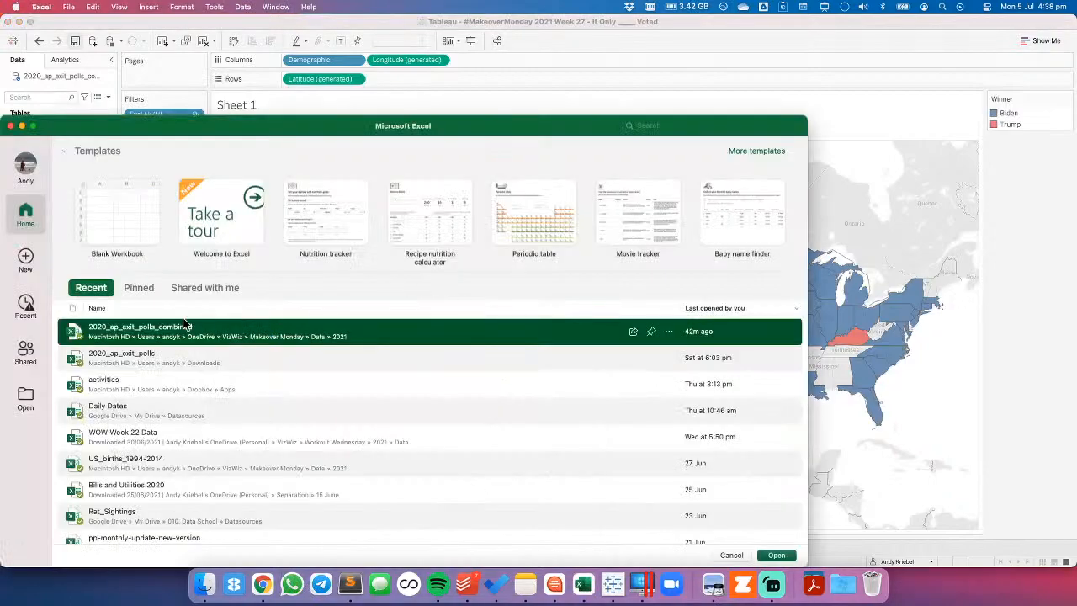
pyautogui.doubleClick(136, 330)
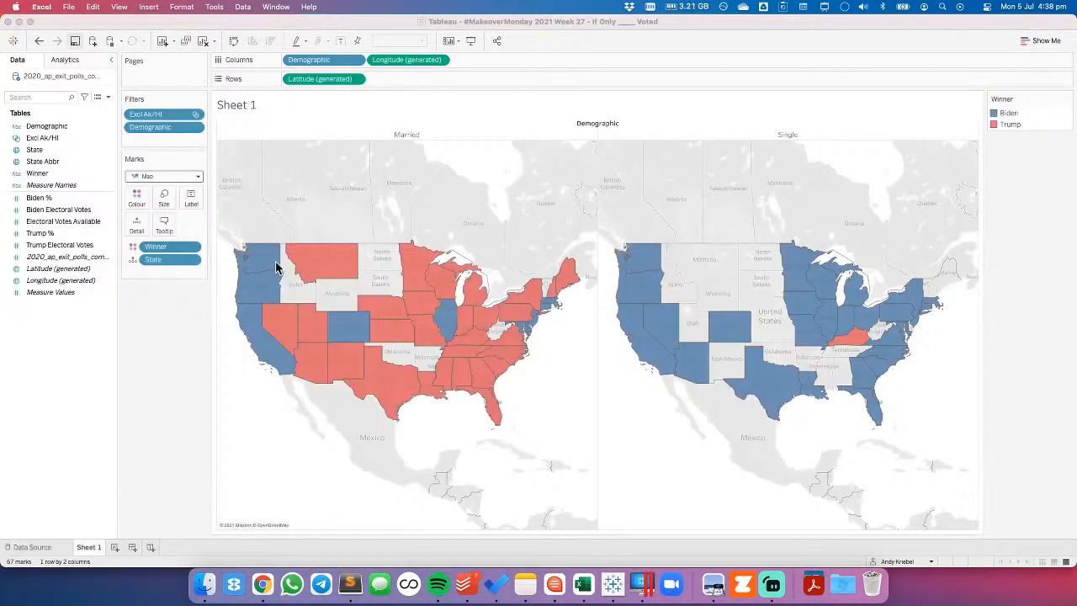
pyautogui.click(671, 324)
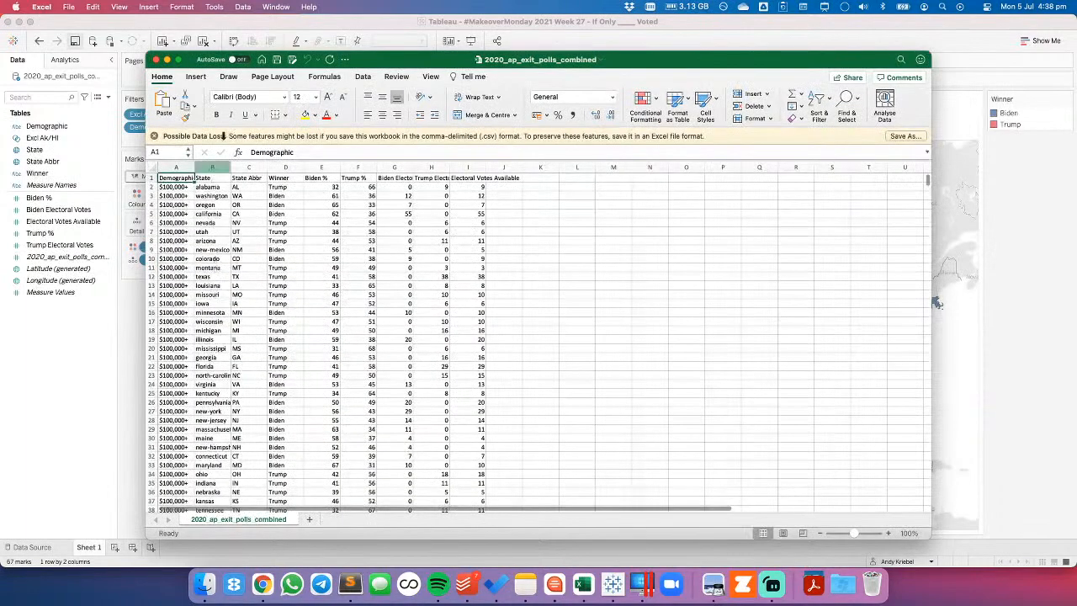
pyautogui.click(194, 76)
pyautogui.click(160, 105)
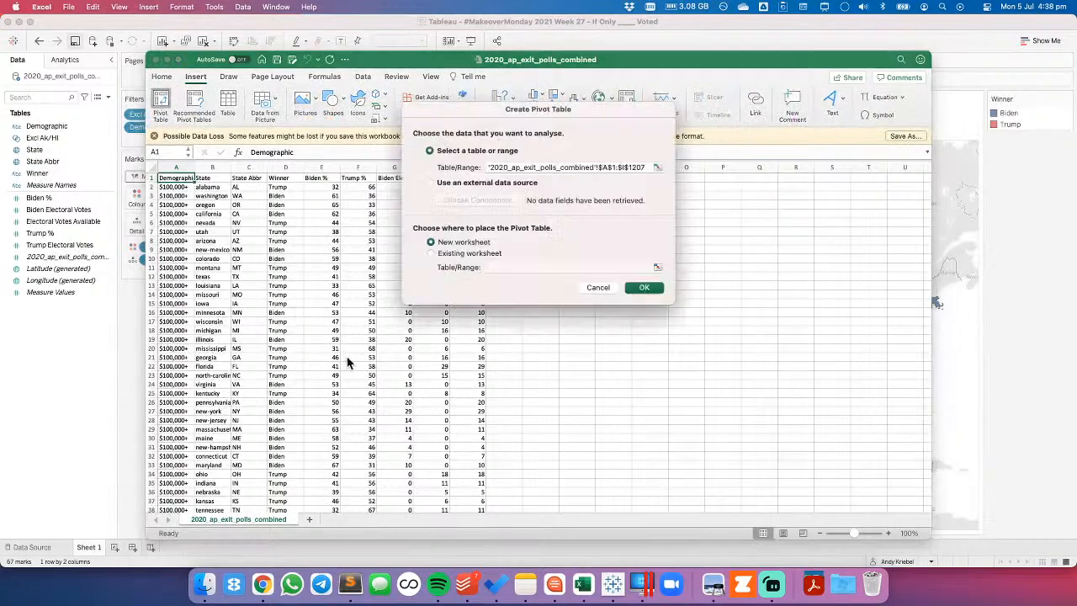
pyautogui.click(641, 289)
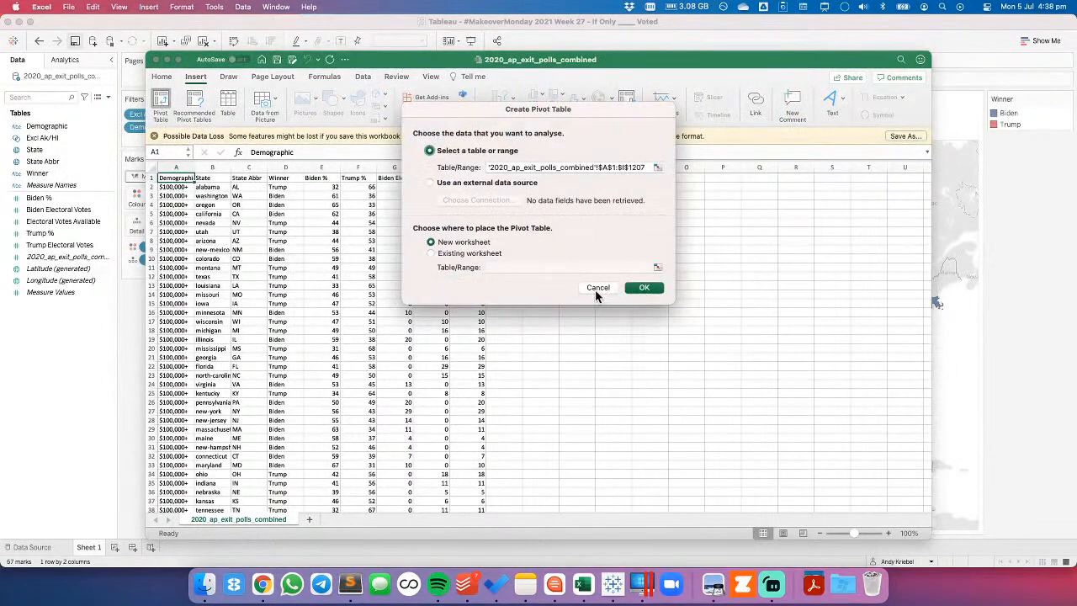
pyautogui.click(597, 289)
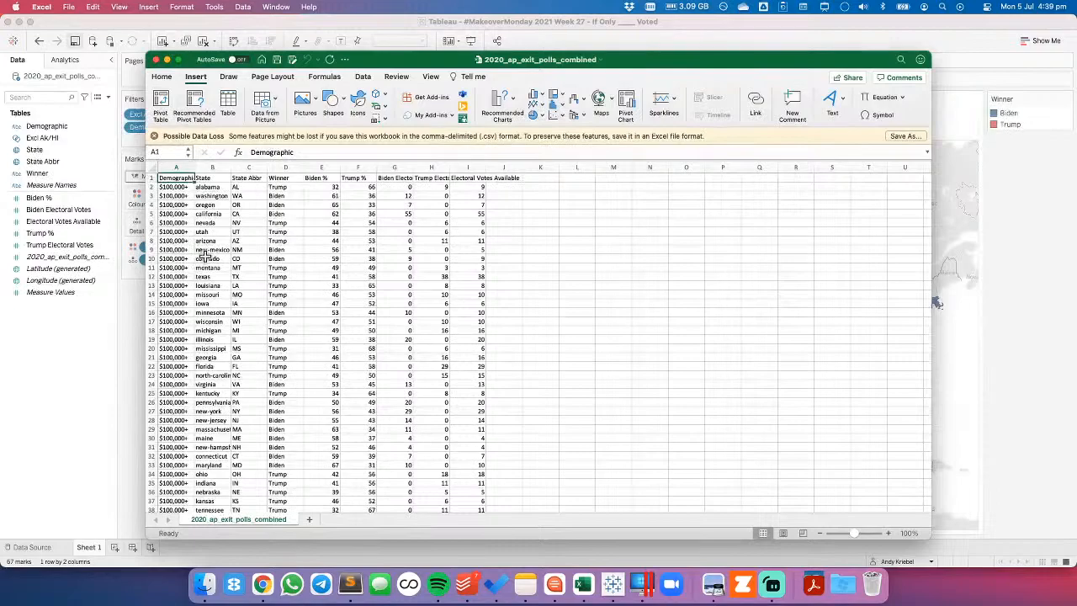
# Create a pivot table from the exit polls data on a new worksheet and place Demographic across the columns.
pyautogui.click(161, 100)
pyautogui.click(643, 288)
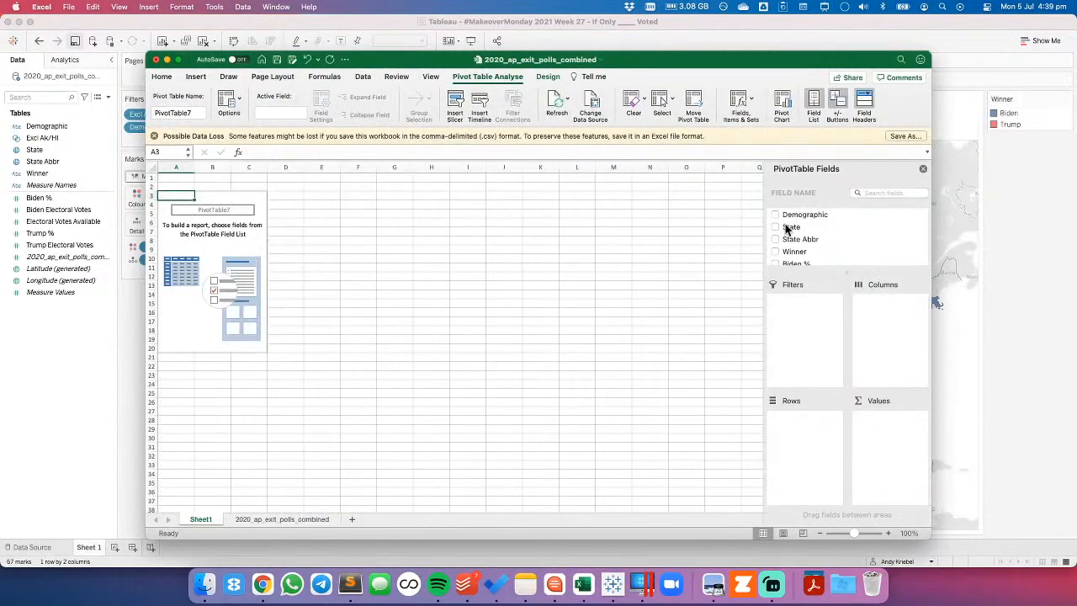
pyautogui.moveTo(791, 216); pyautogui.dragTo(769, 450)
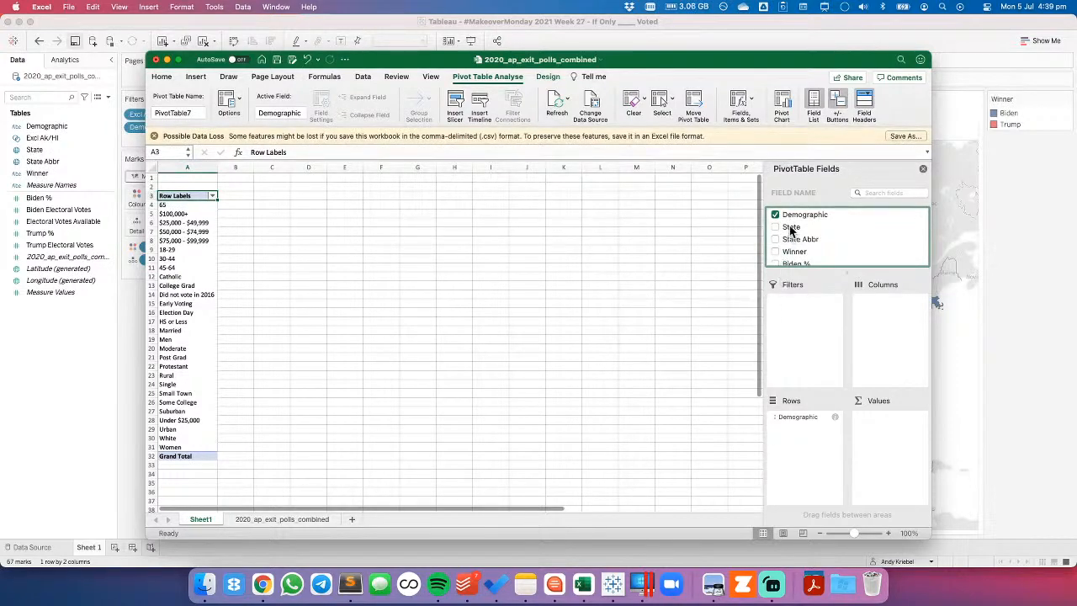
pyautogui.moveTo(792, 416); pyautogui.dragTo(884, 335)
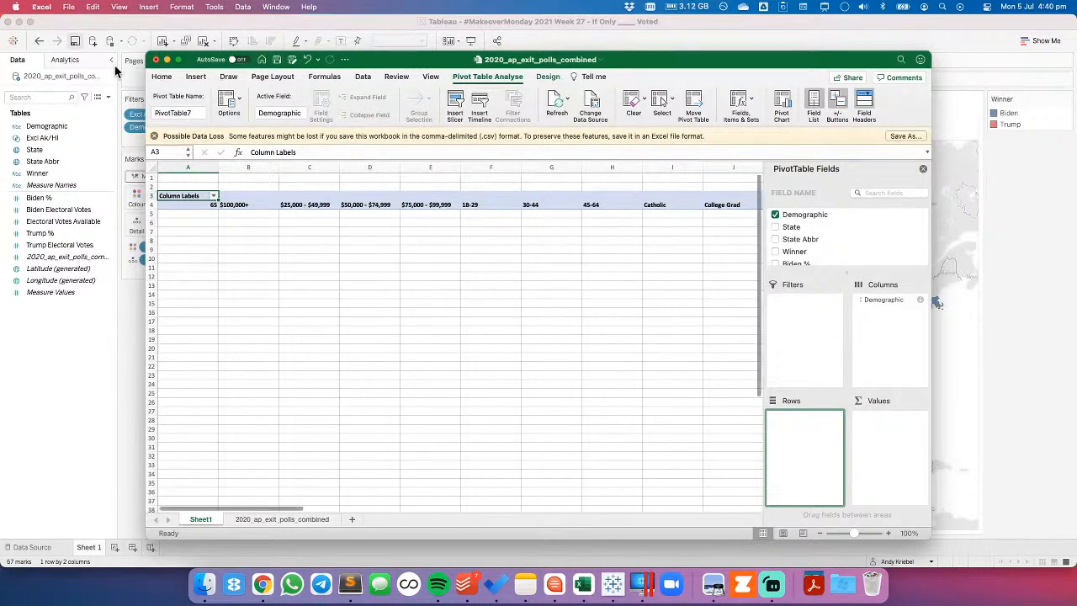
# Try to insert a column before column A on the pivot table sheet.
pyautogui.click(189, 168)
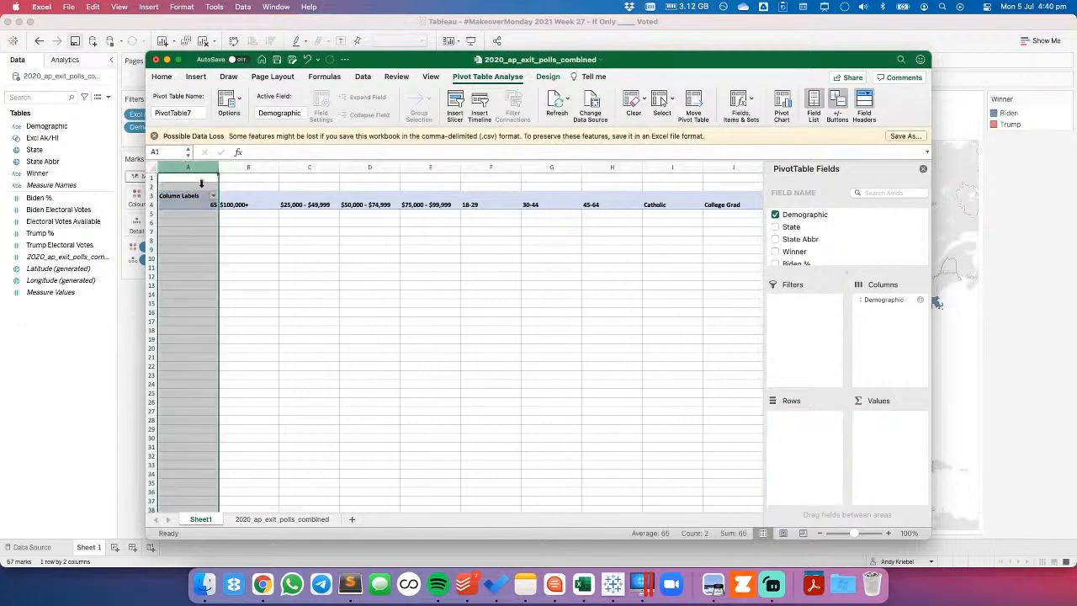
pyautogui.rightClick(192, 168)
pyautogui.click(192, 170)
pyautogui.rightClick(192, 169)
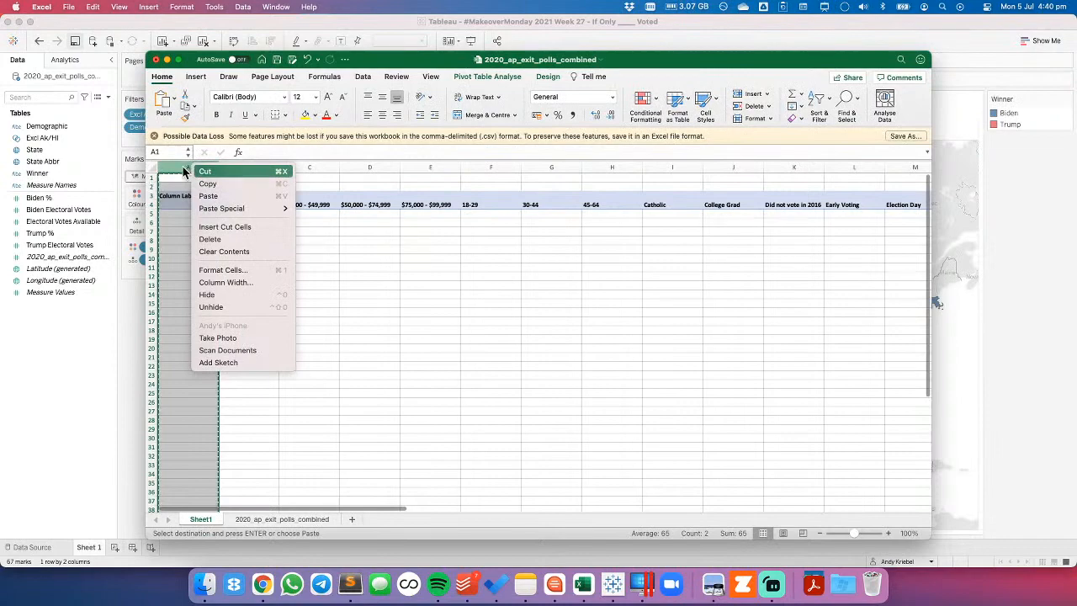
pyautogui.click(192, 171)
pyautogui.rightClick(184, 169)
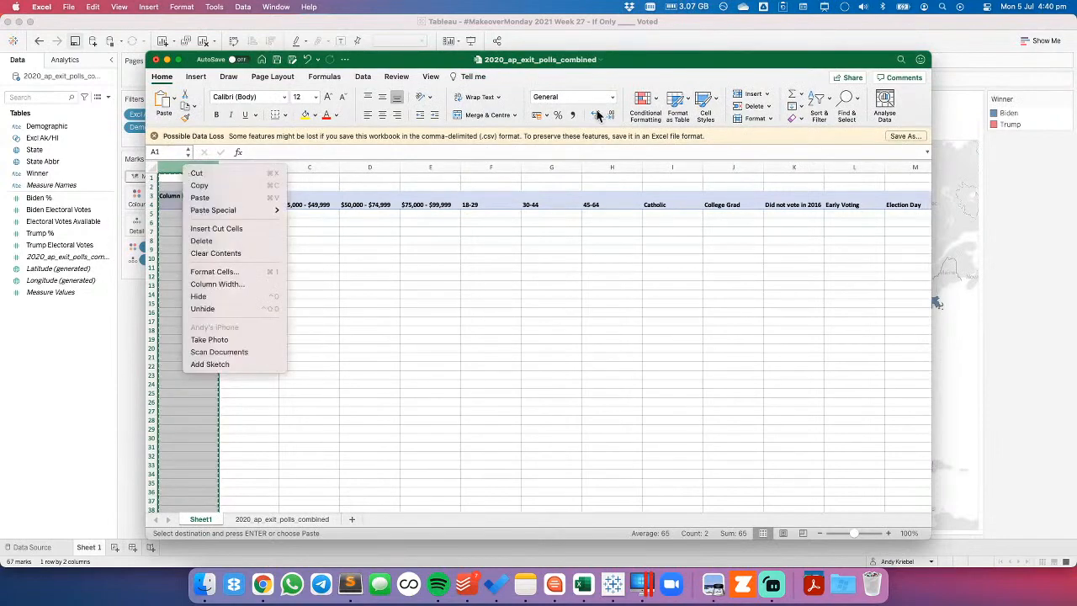
pyautogui.click(758, 96)
pyautogui.click(751, 95)
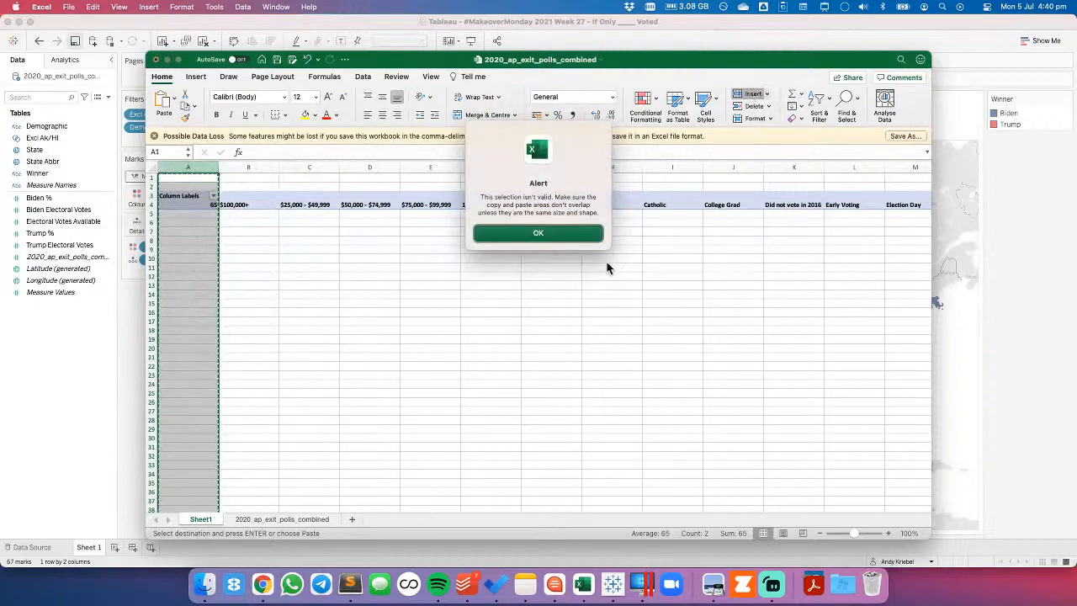
pyautogui.click(529, 233)
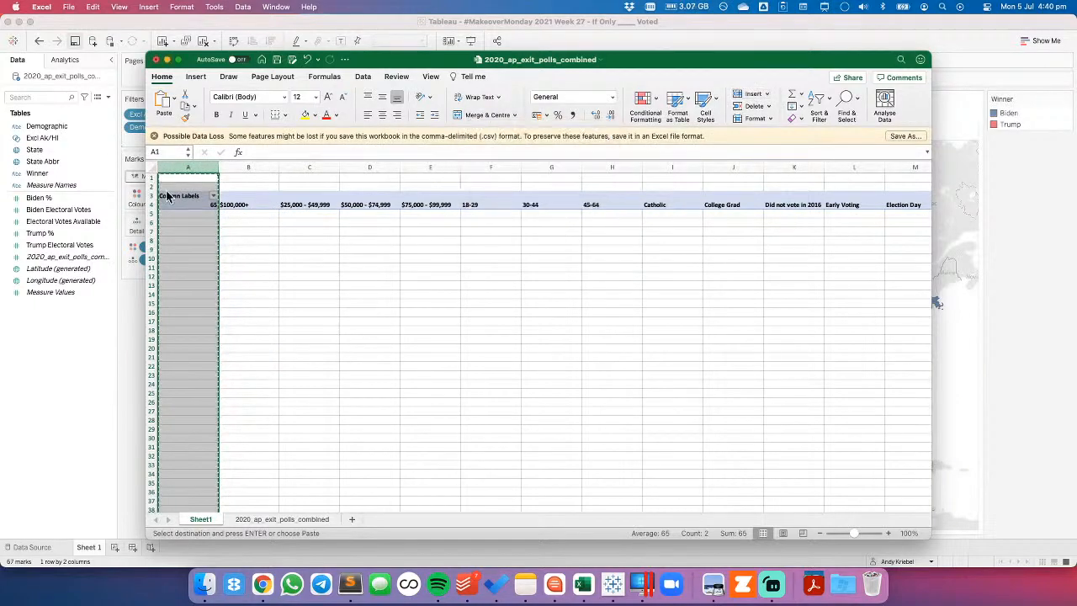
pyautogui.press('Escape')
# Insert an empty sheet column before the Demographic pivot table on Sheet1 and select cell A5 beneath its headers.
pyautogui.click(197, 178)
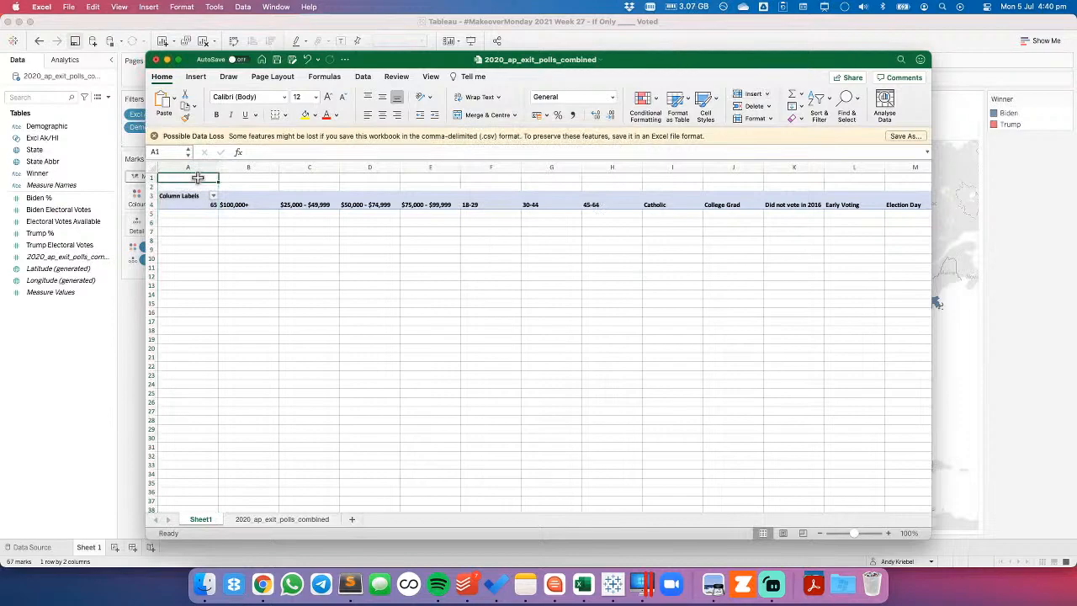
pyautogui.click(766, 96)
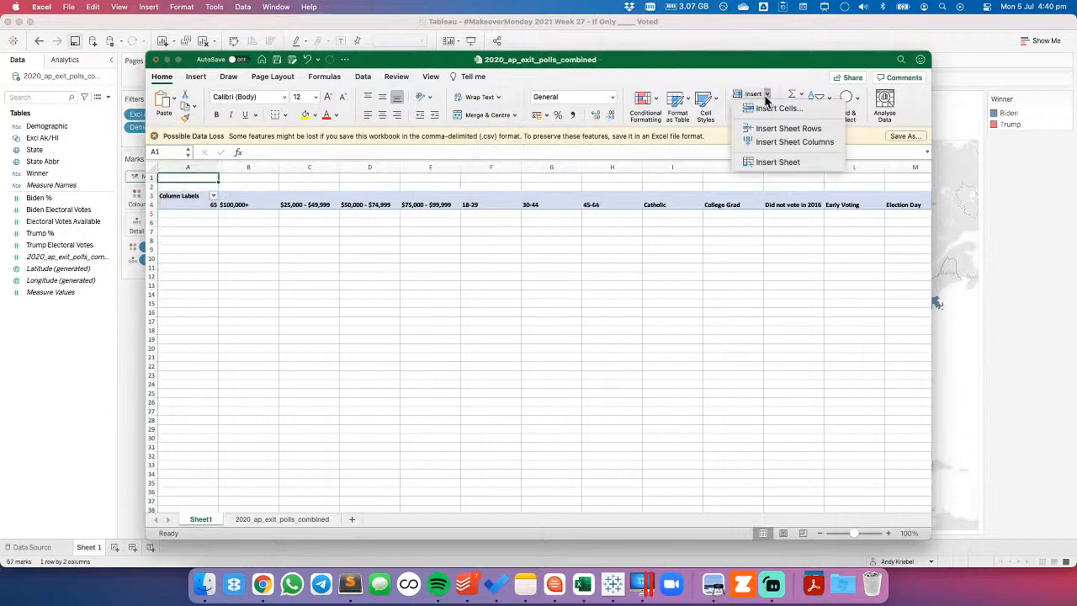
pyautogui.click(770, 143)
pyautogui.click(175, 214)
# Create a second pivot table from 2020_ap_exit_polls_combined on a new worksheet with State Abbr as the rows.
pyautogui.click(253, 519)
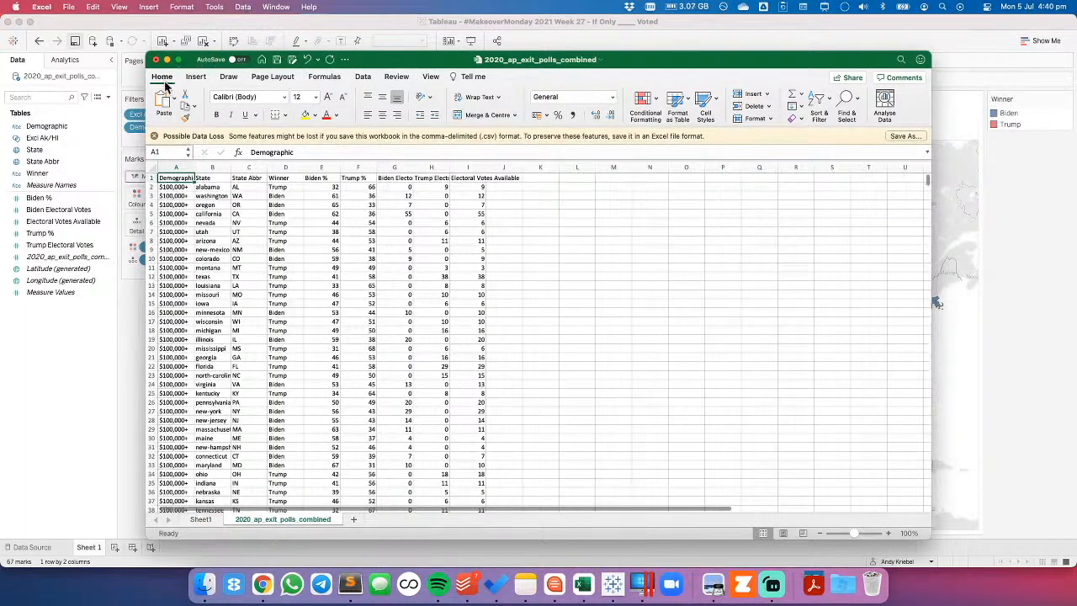
pyautogui.click(195, 76)
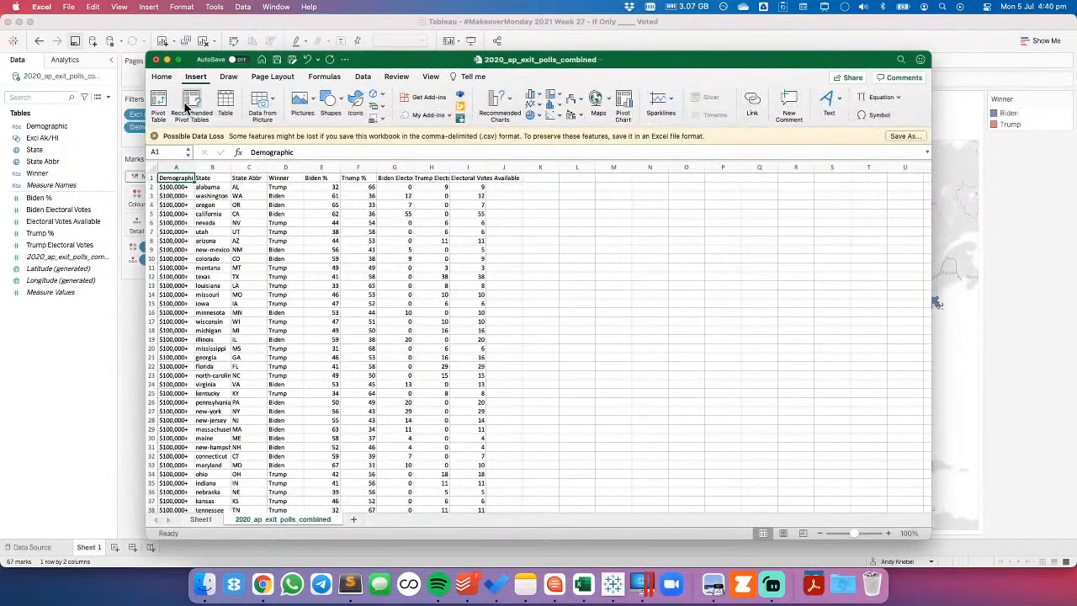
pyautogui.click(160, 105)
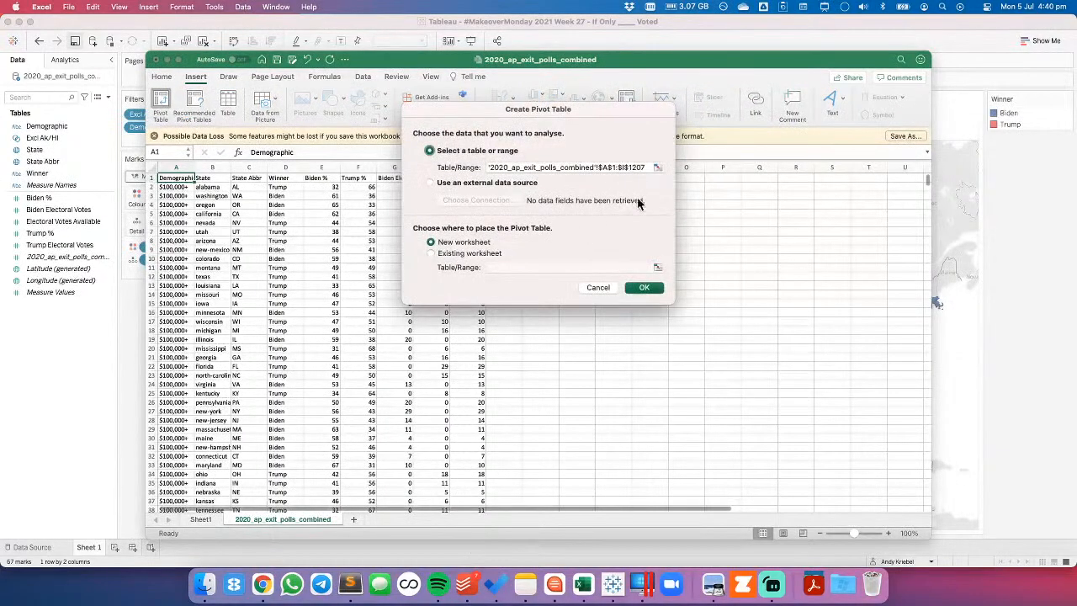
pyautogui.click(644, 289)
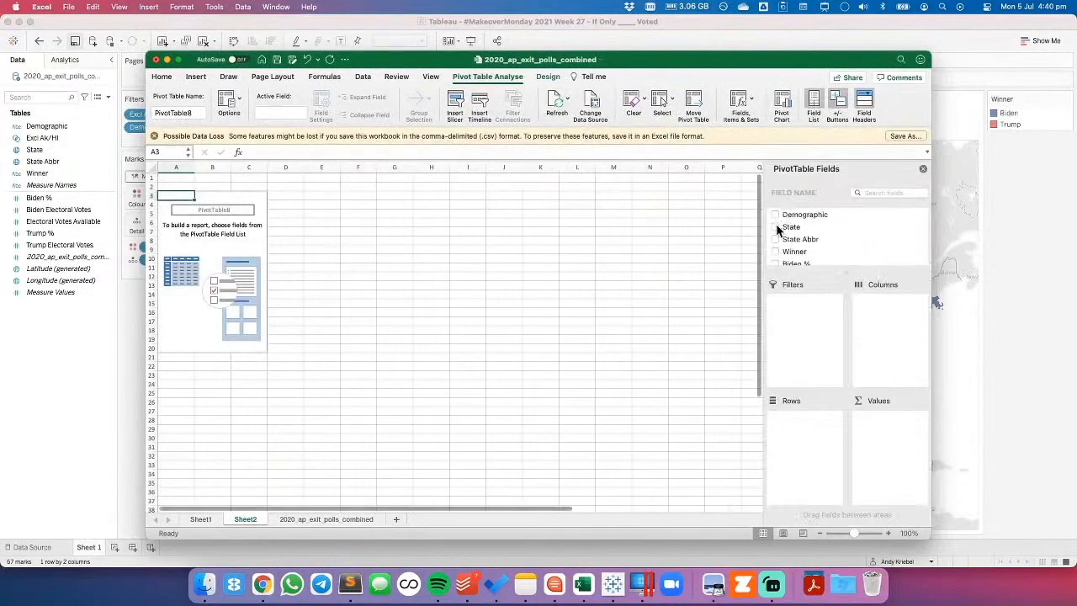
pyautogui.moveTo(795, 239); pyautogui.dragTo(808, 420)
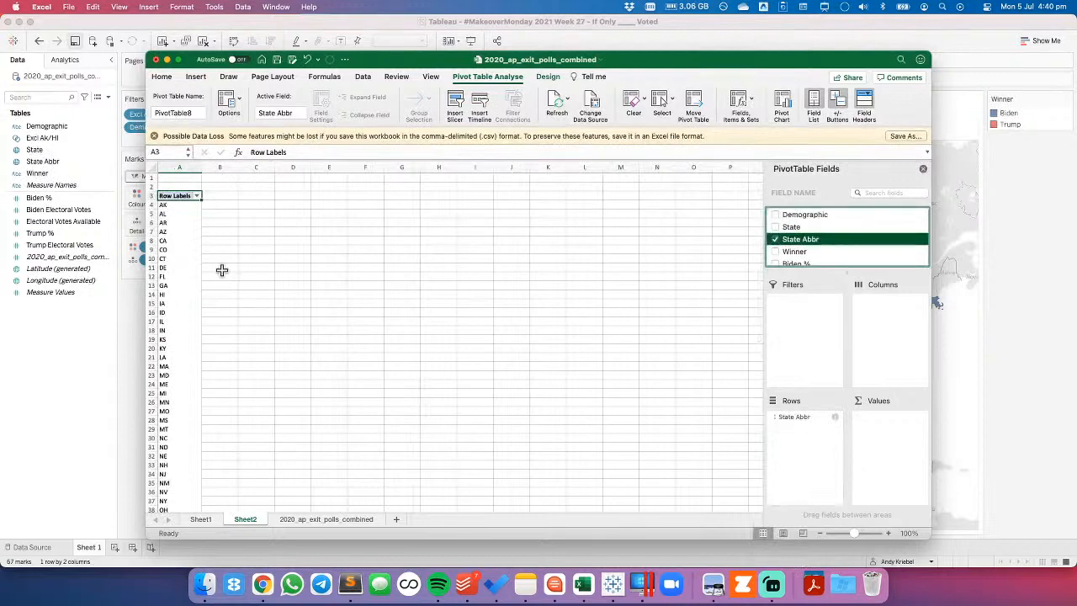
# Copy the state abbreviations AK to WY from the Sheet2 pivot table into Sheet1 starting at A5.
pyautogui.click(182, 204)
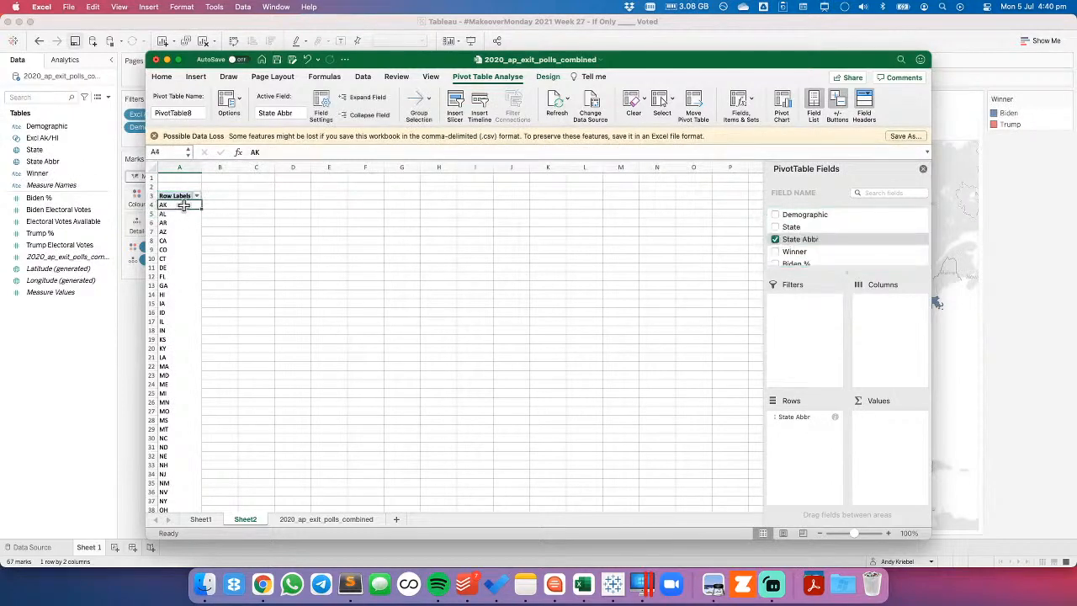
pyautogui.click(183, 203)
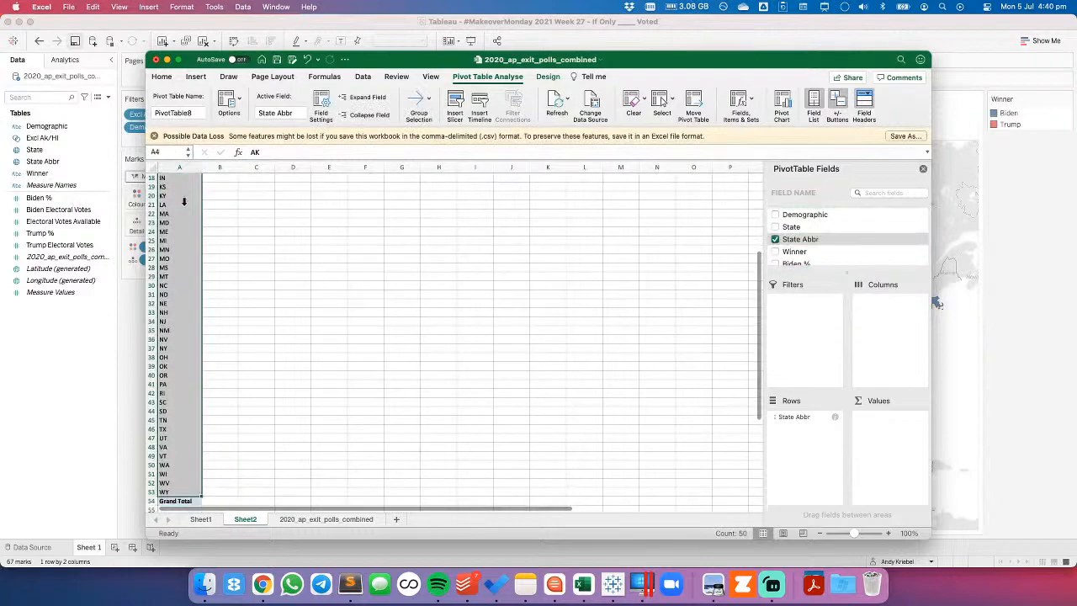
pyautogui.press('super+c')
pyautogui.scroll(5, 185, 336)
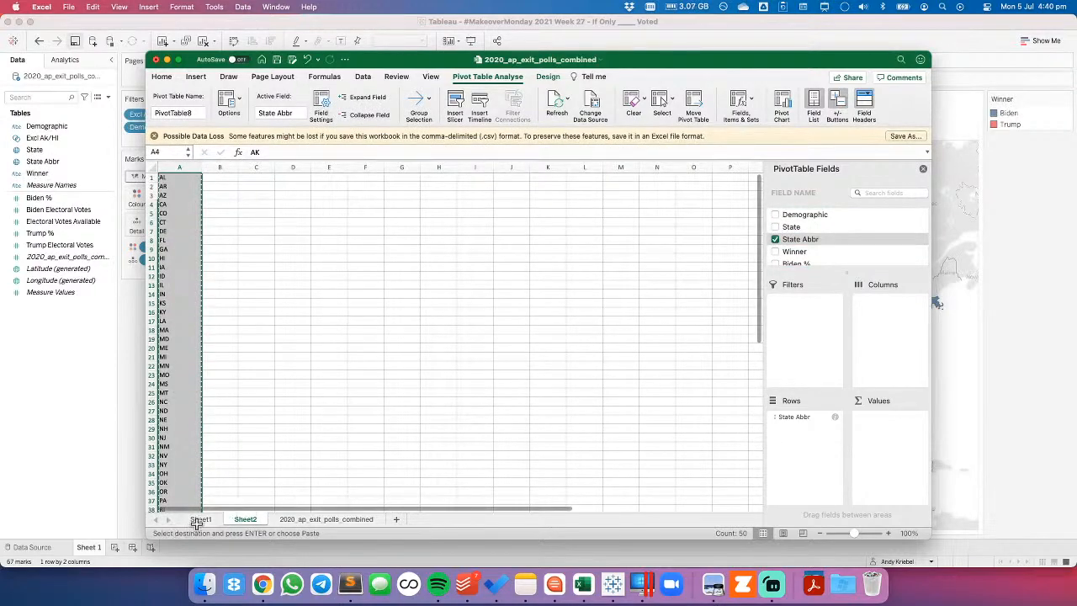
pyautogui.click(200, 520)
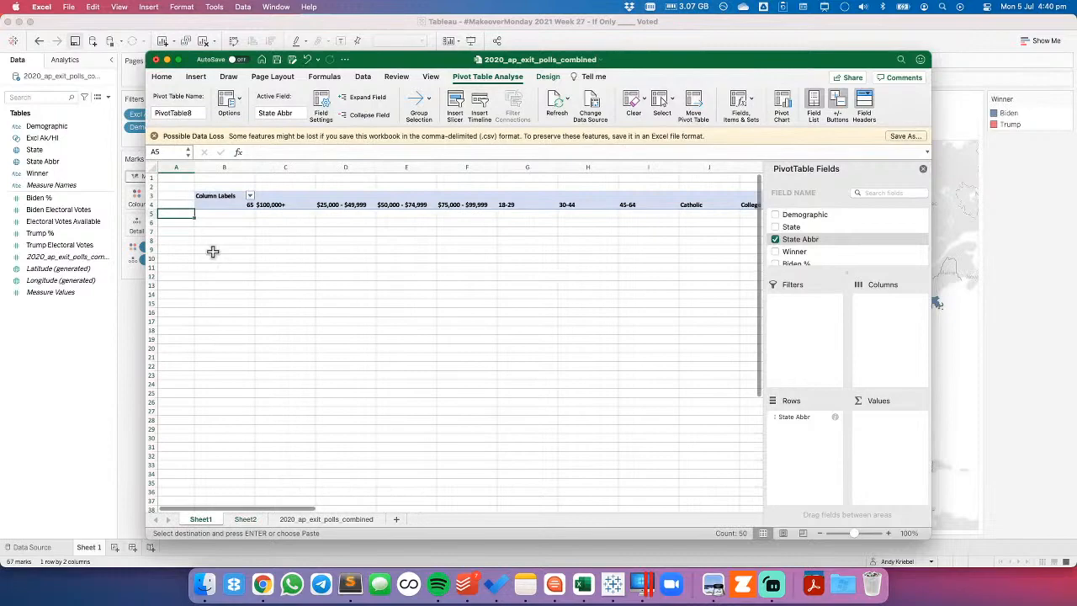
pyautogui.press('super+v')
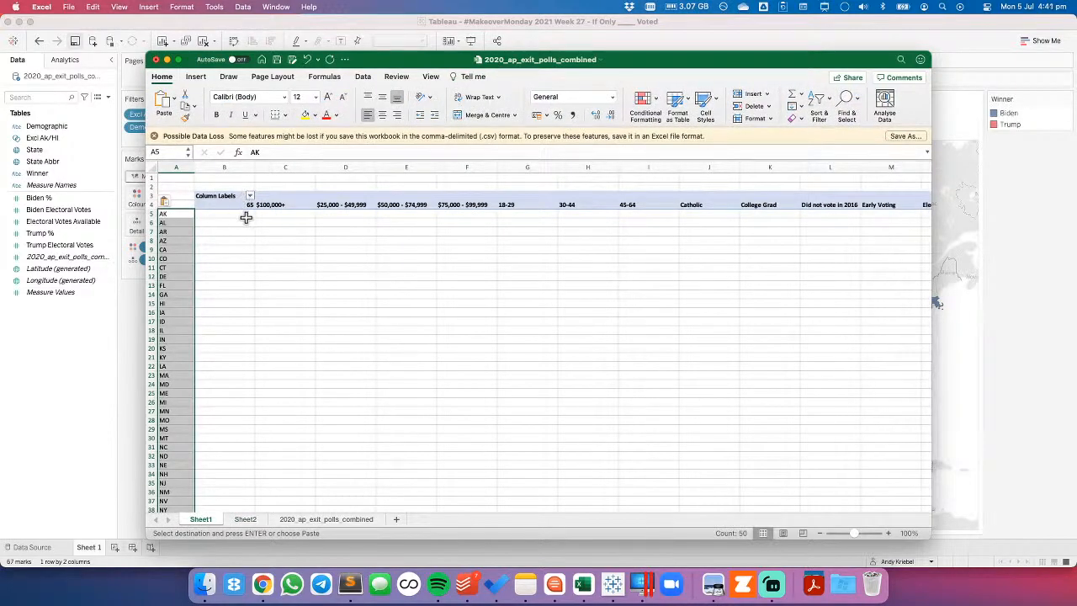
# Copy the demographic headers from row 4 of Sheet1, excluding Grand Total, and paste them starting at B2.
pyautogui.click(246, 217)
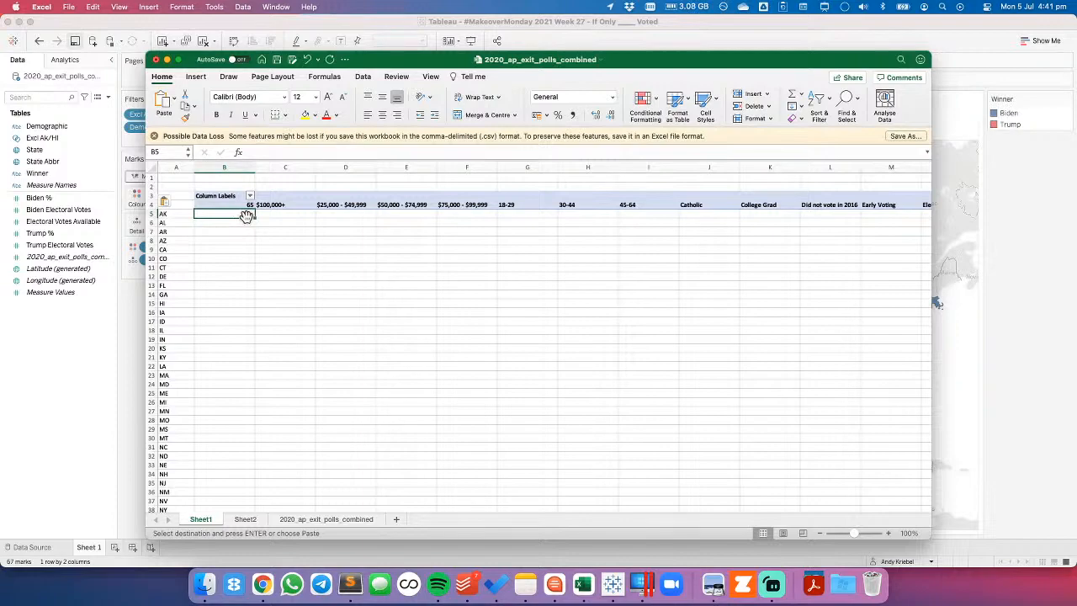
pyautogui.press('Up')
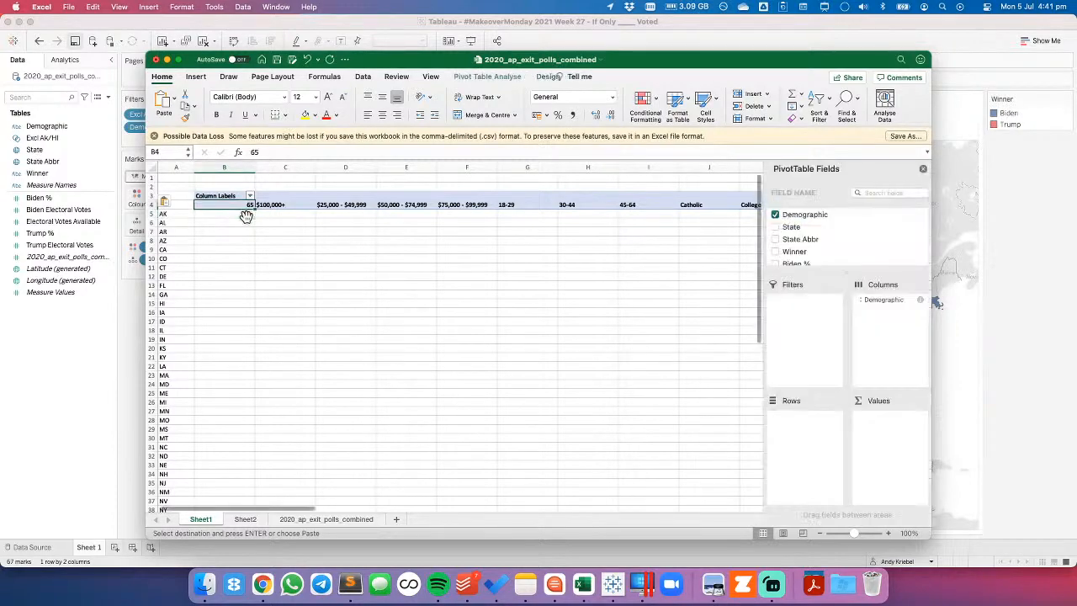
pyautogui.press('super+shift+Right')
pyautogui.press('Up')
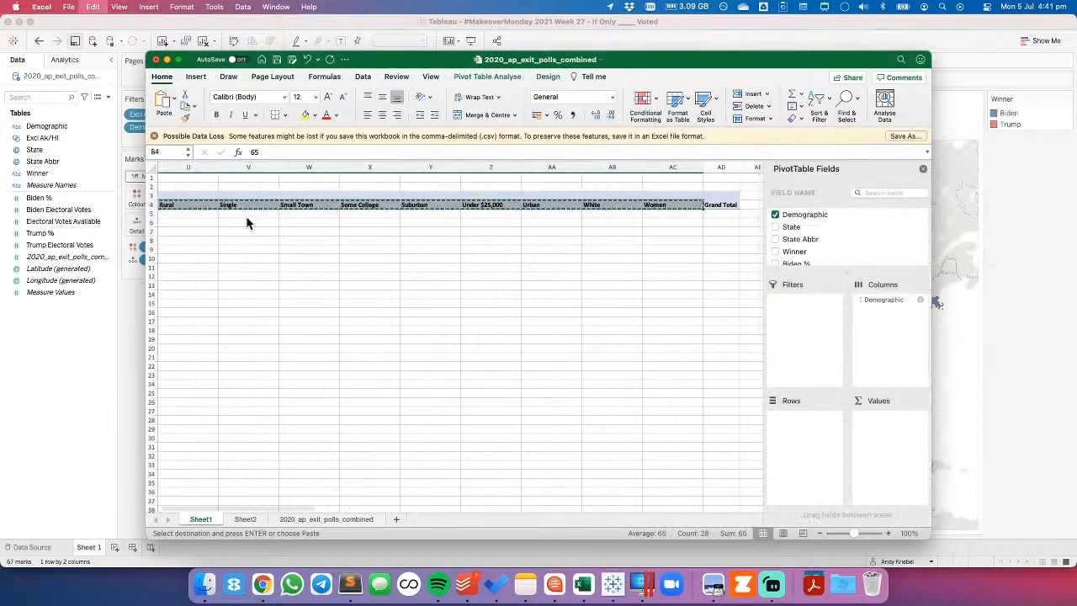
pyautogui.press('Up')
pyautogui.press('Up')
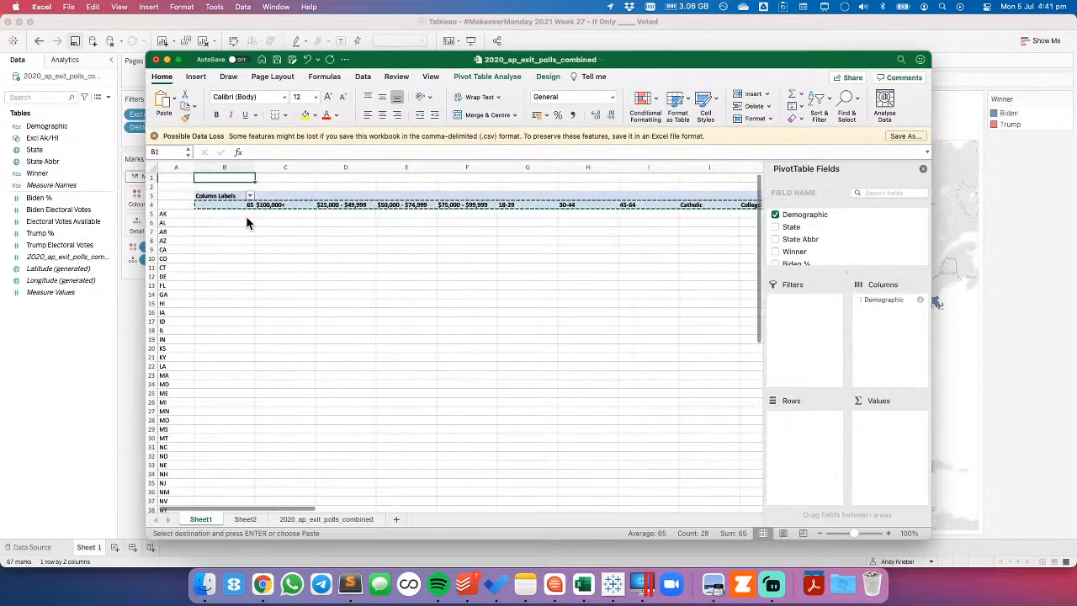
pyautogui.press('Down')
pyautogui.press('super+v')
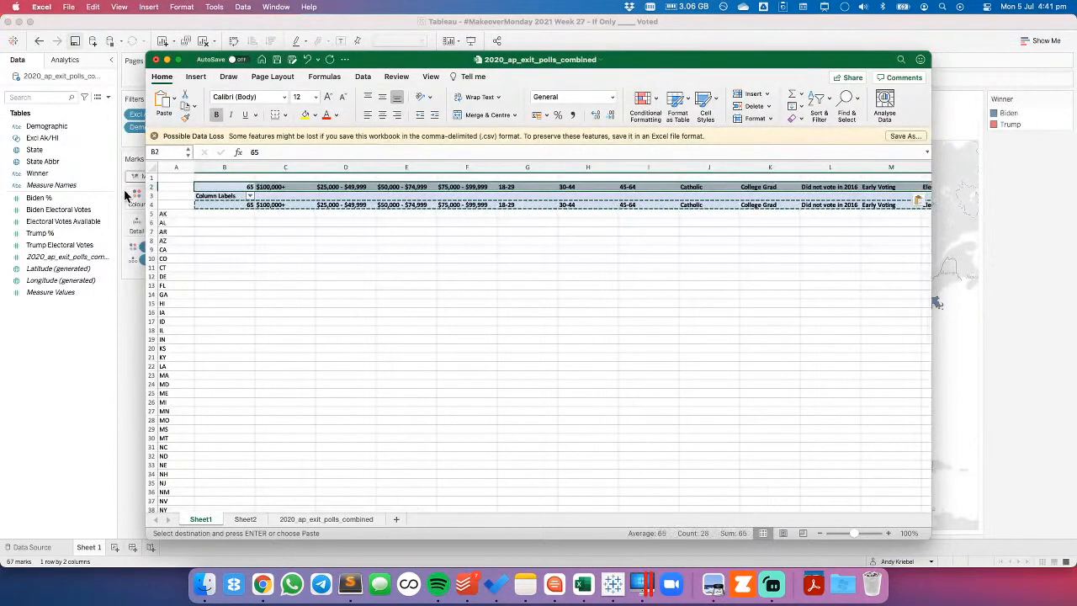
# Delete the two pivot table rows 3 and 4 and the empty row 1 from Sheet1.
pyautogui.click(152, 196)
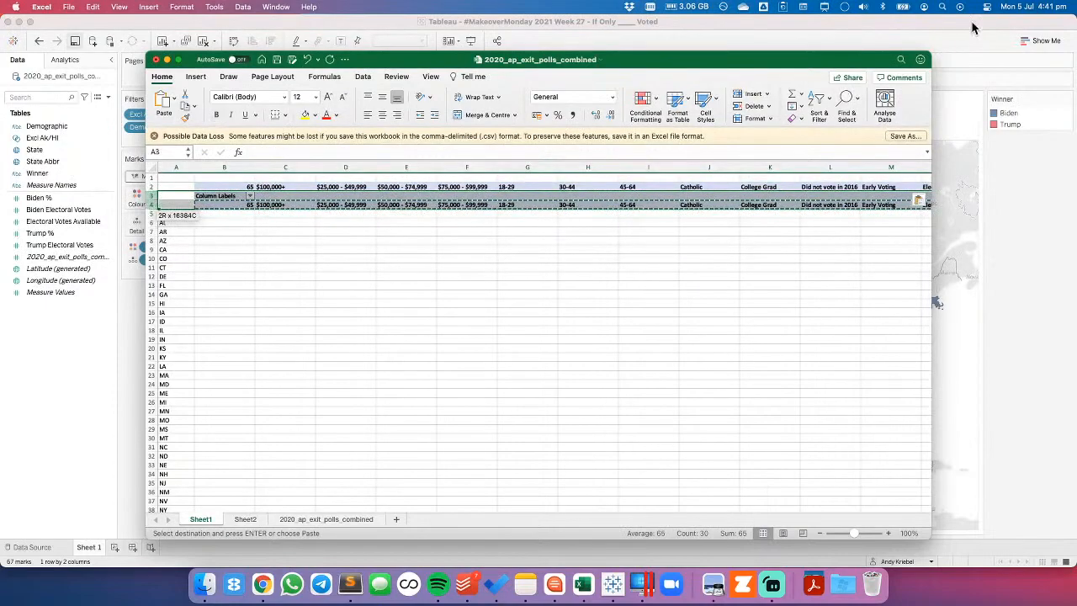
pyautogui.click(749, 110)
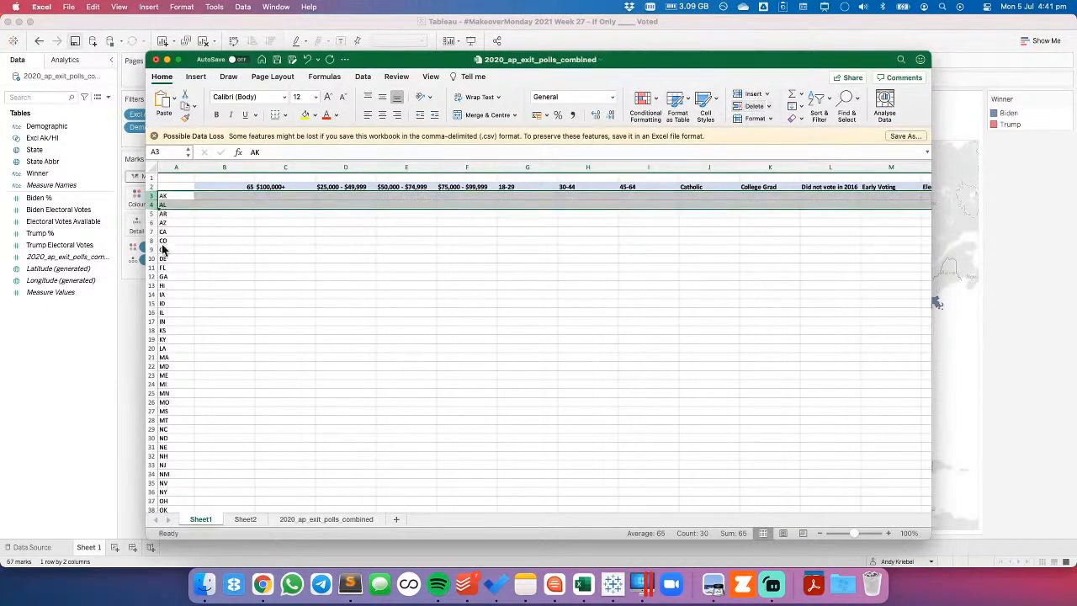
pyautogui.click(160, 179)
pyautogui.click(153, 177)
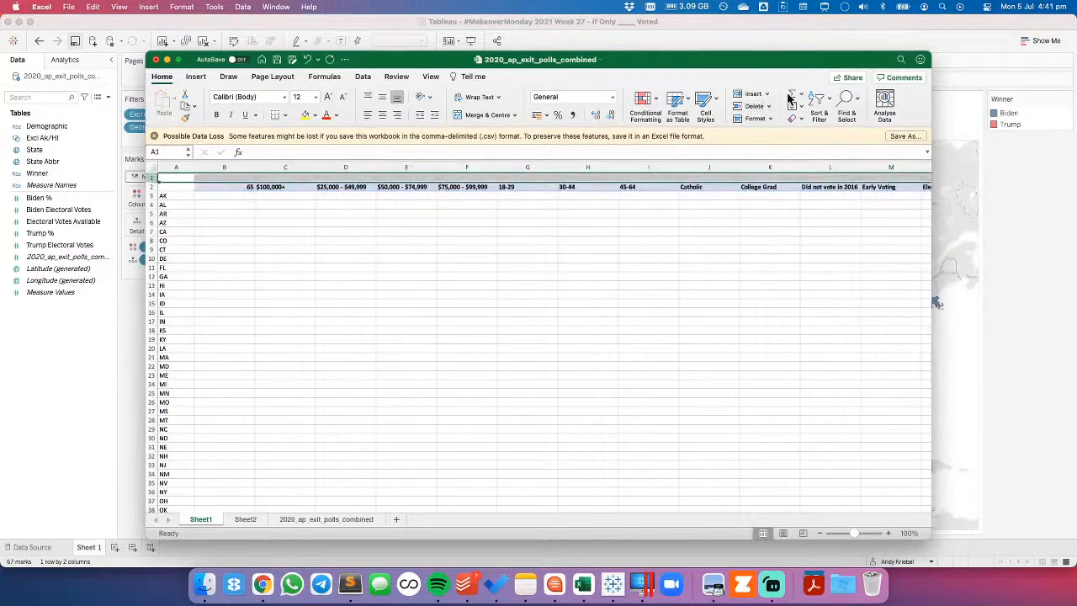
pyautogui.click(754, 106)
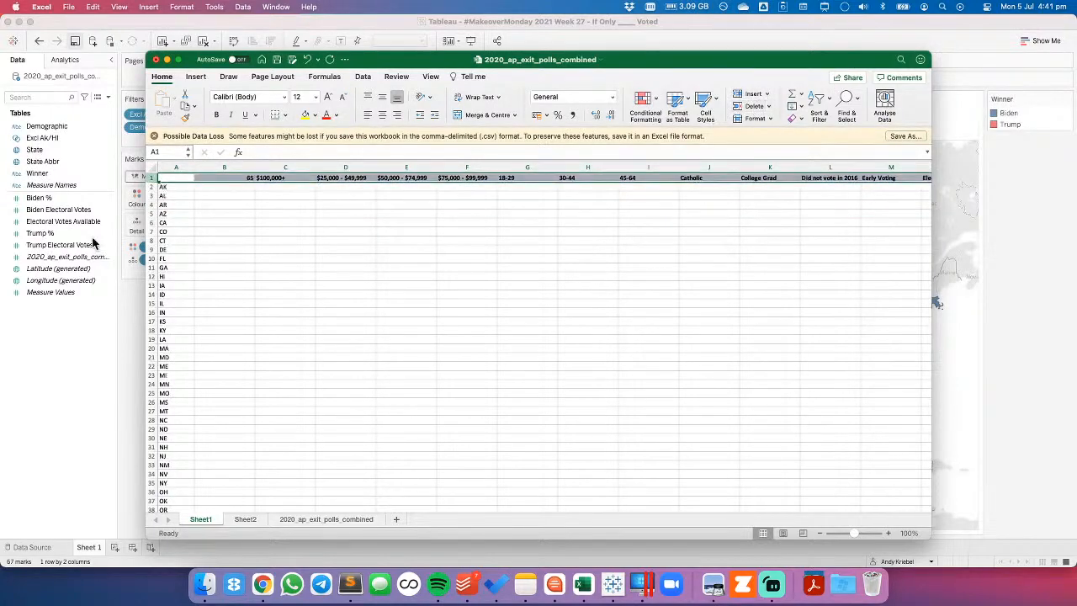
# Enter the header State in cell A1 of Sheet1 and save the file.
pyautogui.click(175, 179)
pyautogui.write('State')
pyautogui.press('Return')
pyautogui.press('super+s')
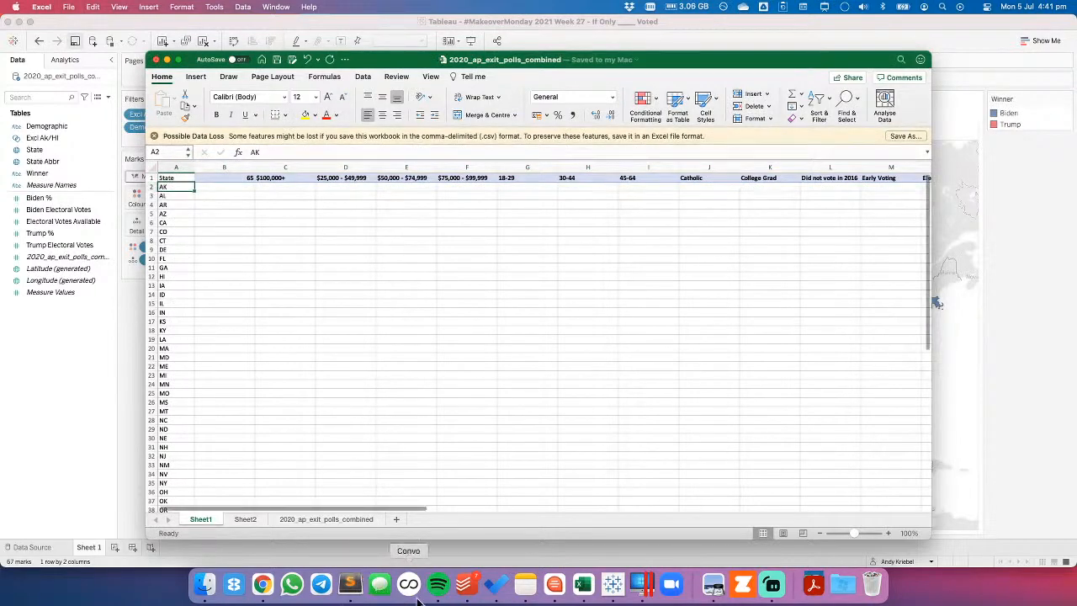
# Switch to Tableau and open the 2020_ap_exit_polls_combined data source for editing.
pyautogui.click(641, 585)
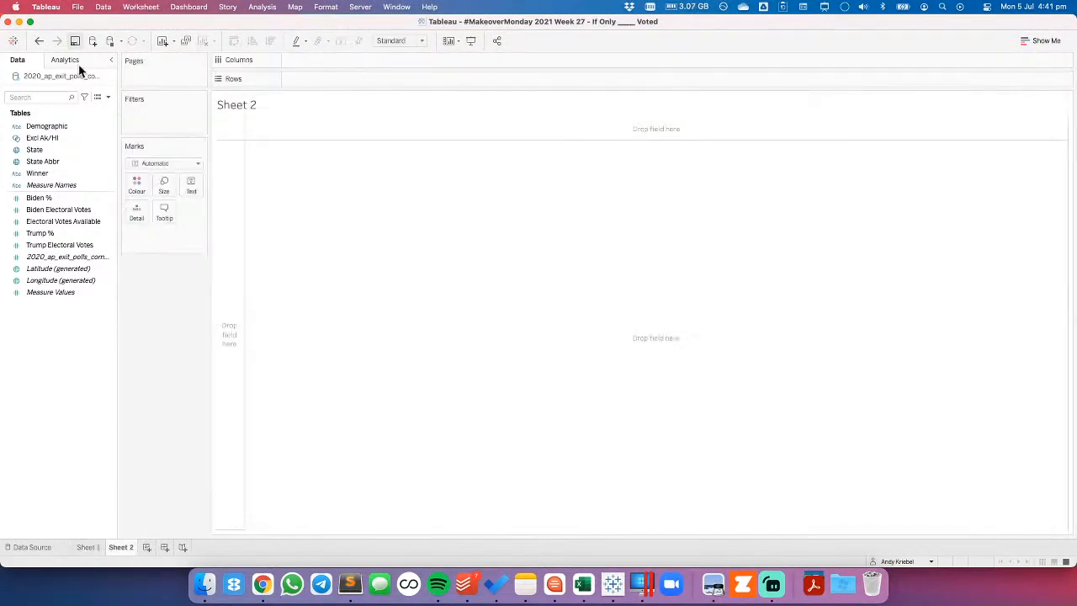
pyautogui.rightClick(76, 77)
pyautogui.click(90, 83)
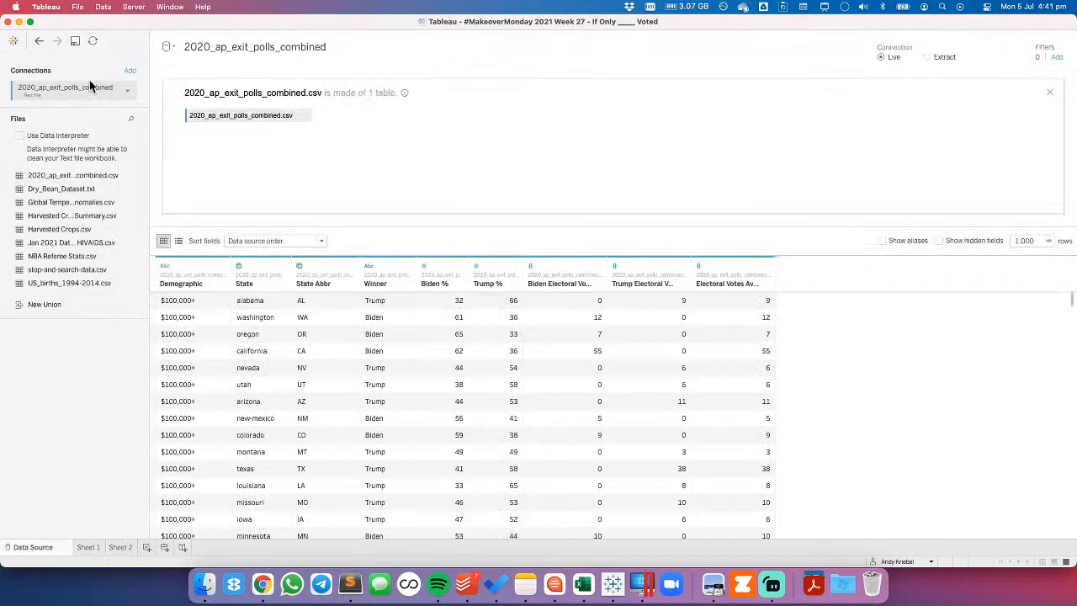
pyautogui.rightClick(106, 86)
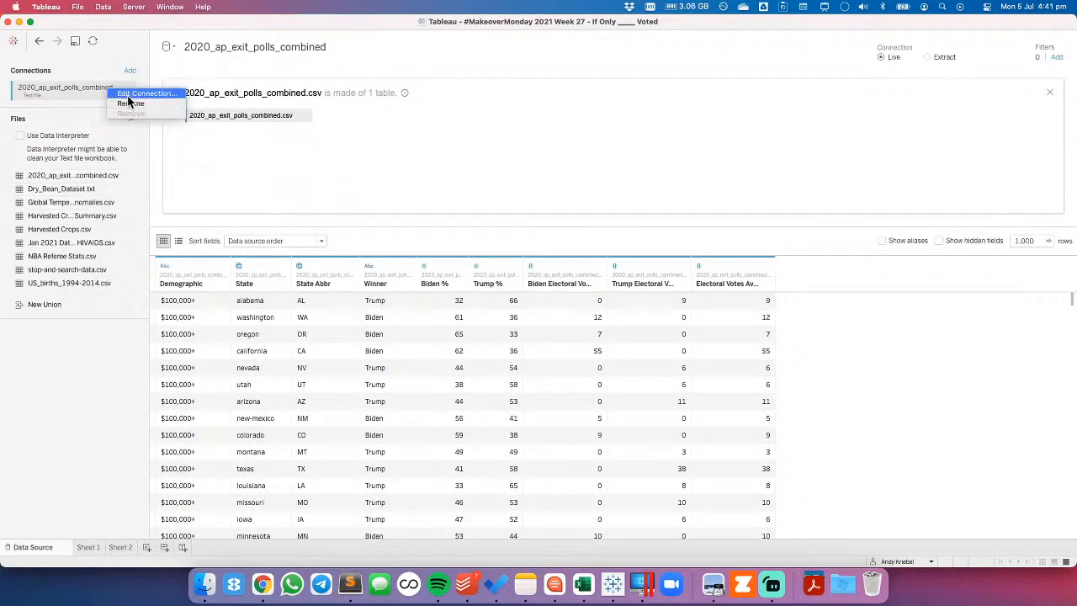
pyautogui.click(127, 93)
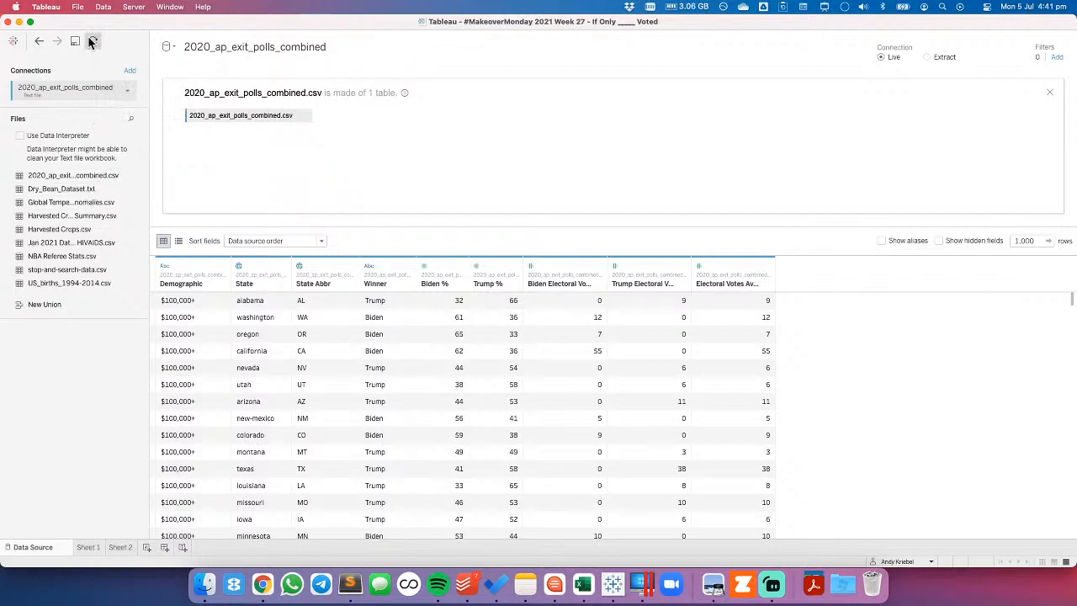
pyautogui.click(93, 42)
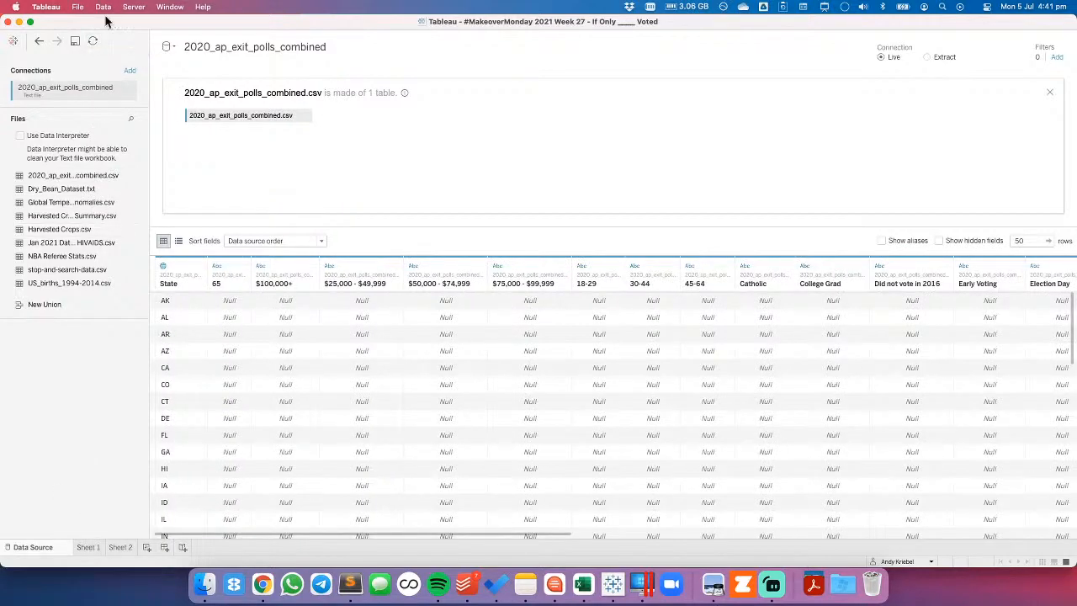
pyautogui.click(39, 44)
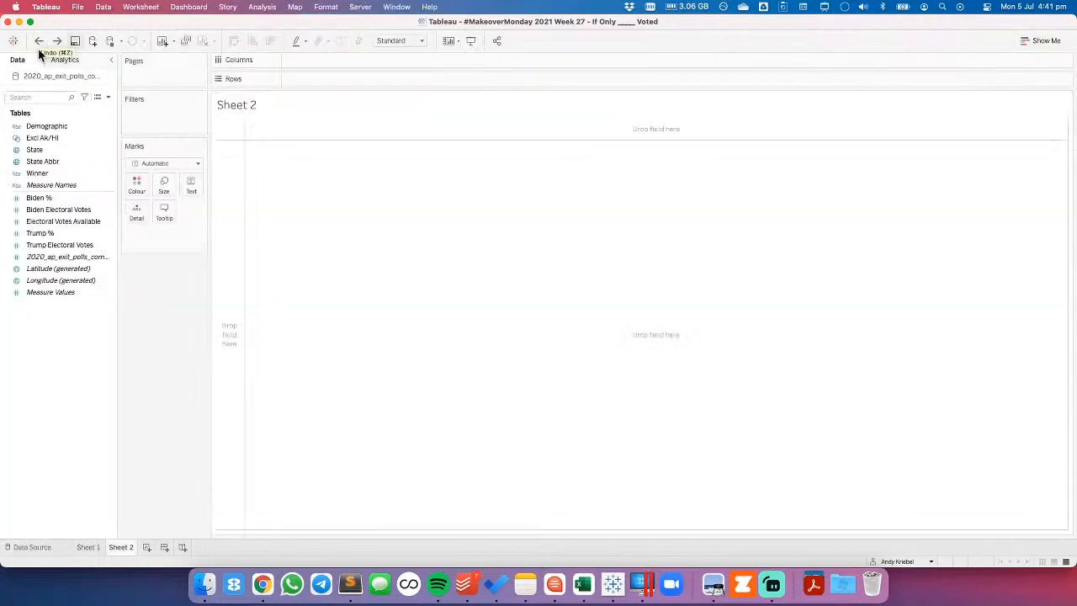
# Add a new data source connected to the 2020_ap_exit_polls_combined file in the 2021 datasource folder.
pyautogui.click(92, 40)
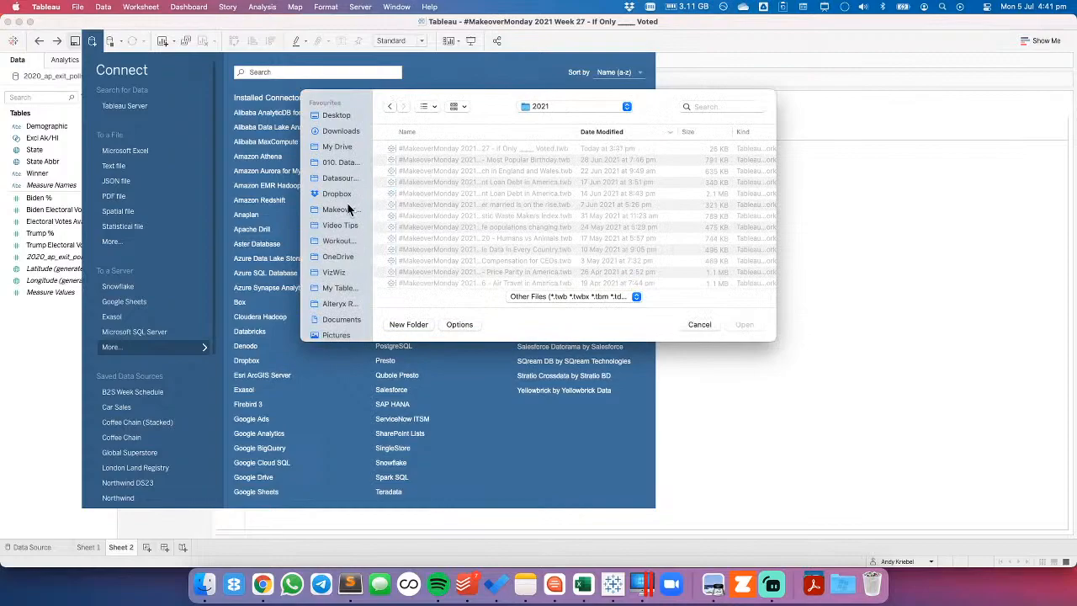
pyautogui.click(551, 104)
pyautogui.click(539, 250)
pyautogui.click(556, 105)
pyautogui.click(540, 98)
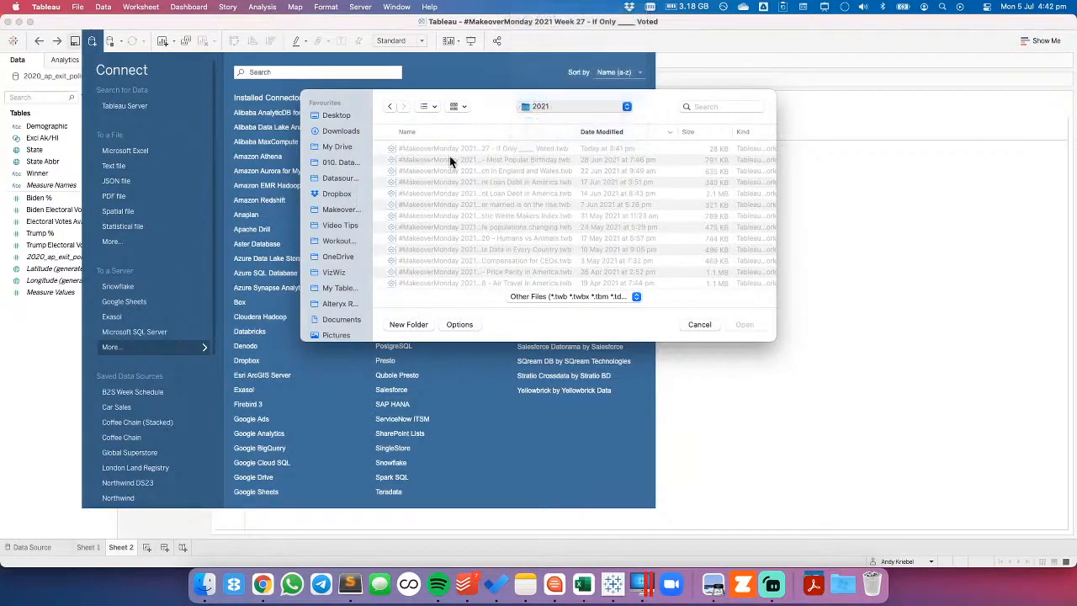
pyautogui.doubleClick(408, 148)
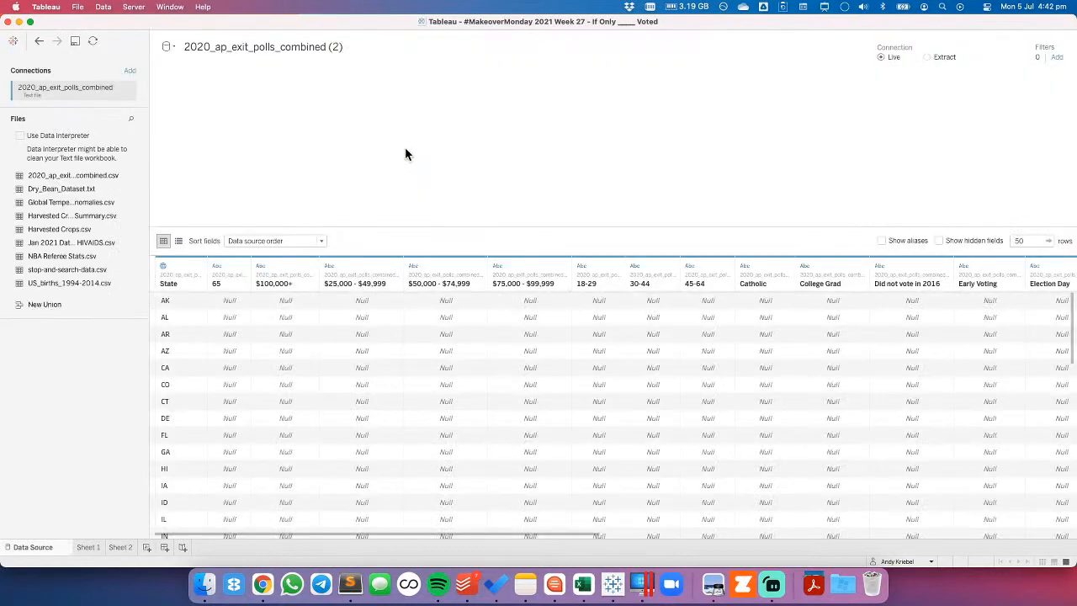
# Pivot all the demographic columns, from 65 through Women, leaving State unpivoted.
pyautogui.click(228, 271)
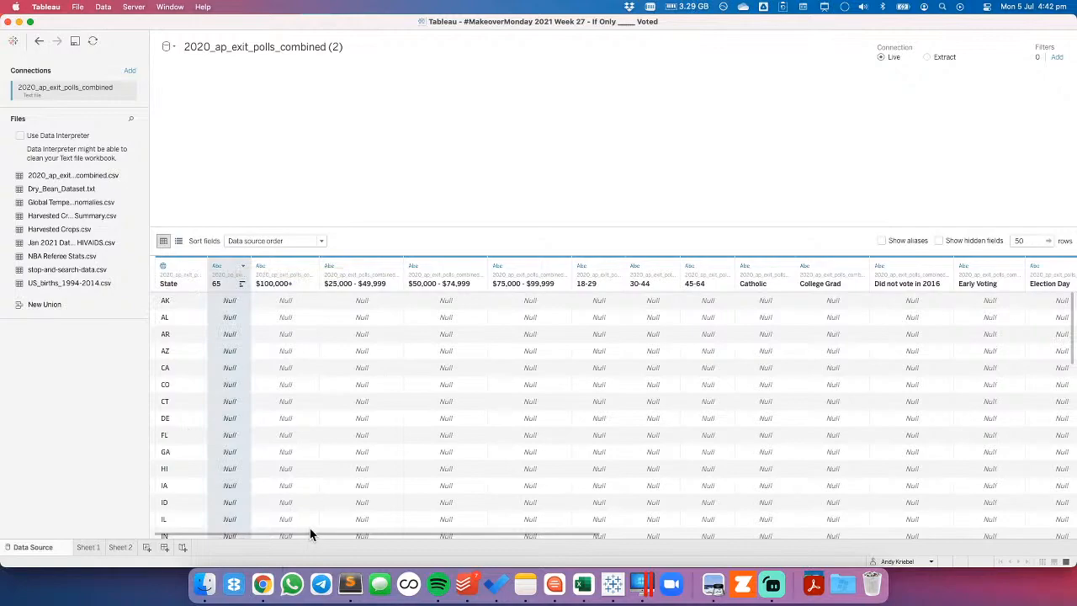
pyautogui.moveTo(310, 536); pyautogui.dragTo(786, 554)
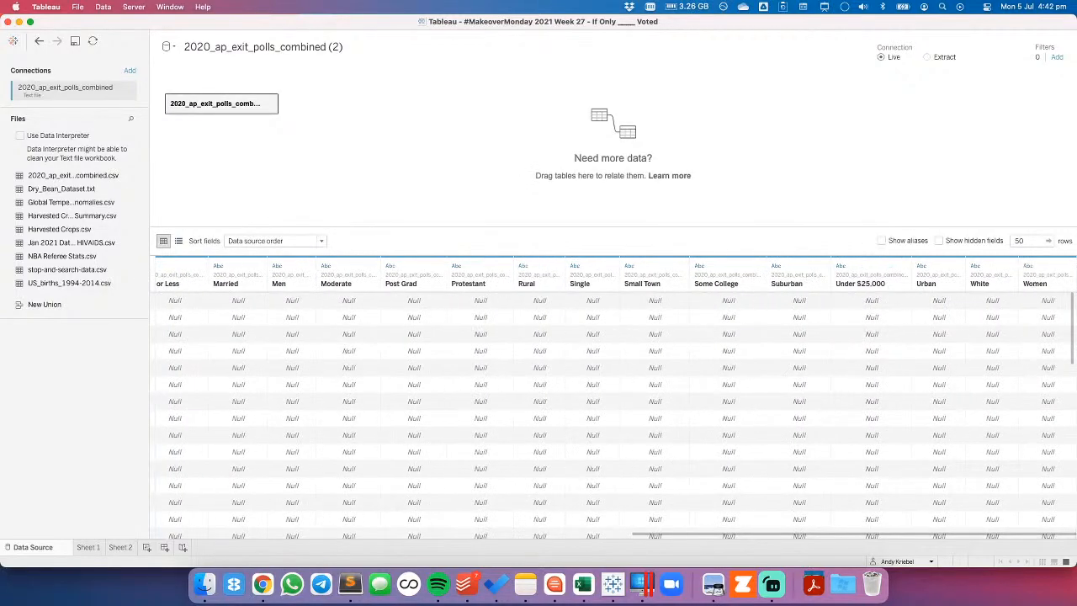
pyautogui.press('super+a')
pyautogui.click(1067, 266)
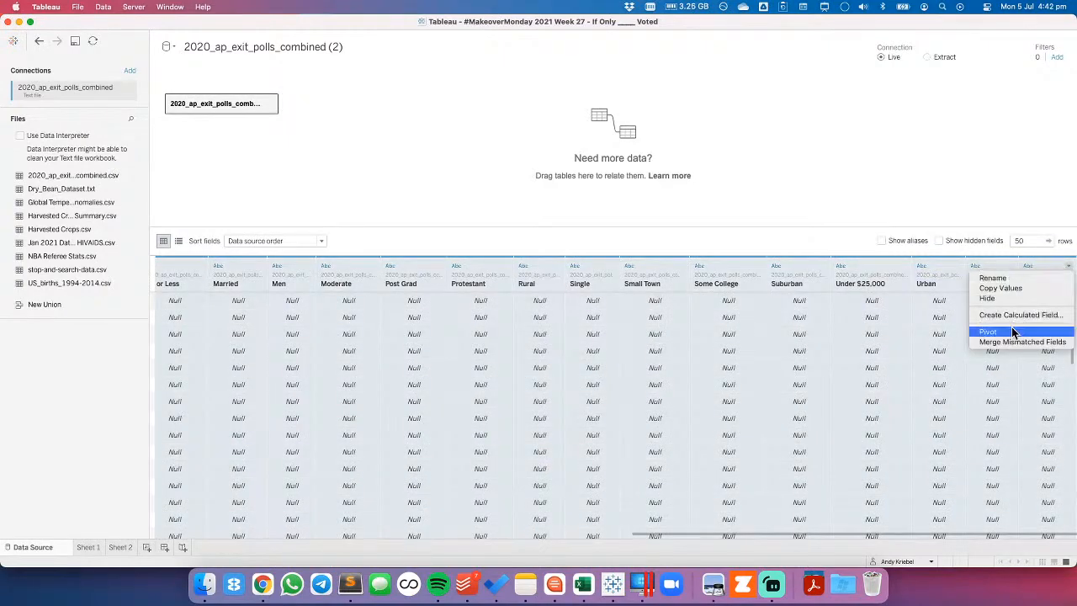
pyautogui.press('Return')
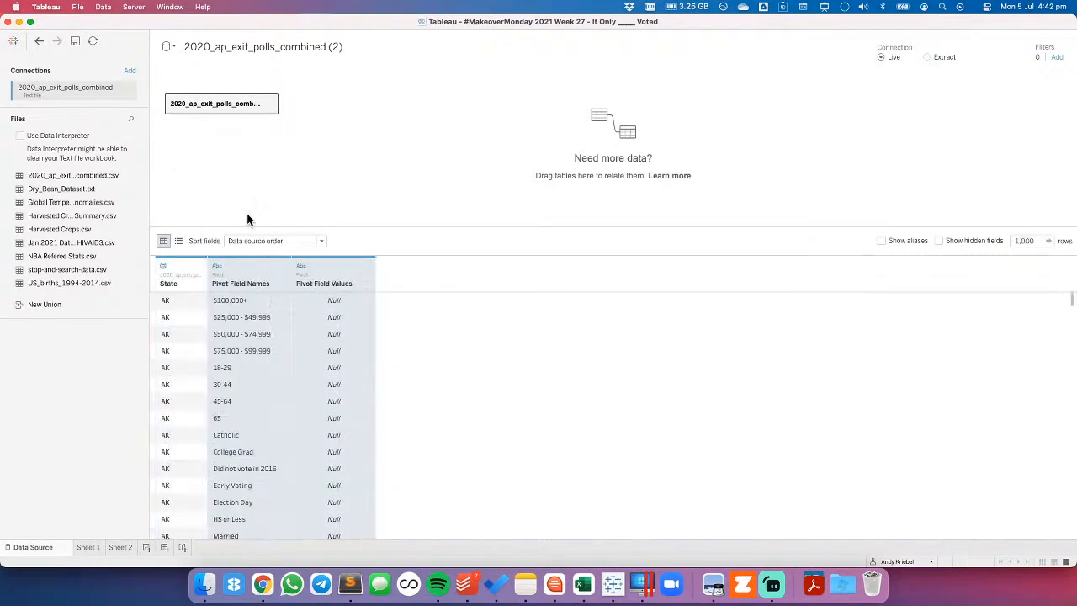
# Rename Pivot Field Names to Demographic and State to State Abbr, and hide the Pivot Field Values column.
pyautogui.doubleClick(227, 284)
pyautogui.write('Demograph')
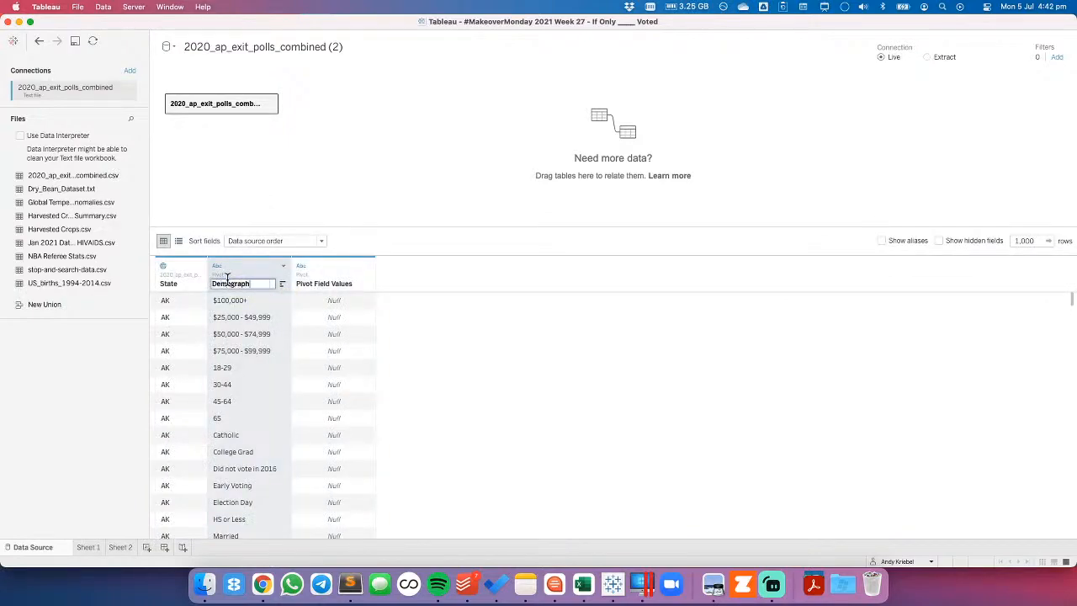
pyautogui.press('Return')
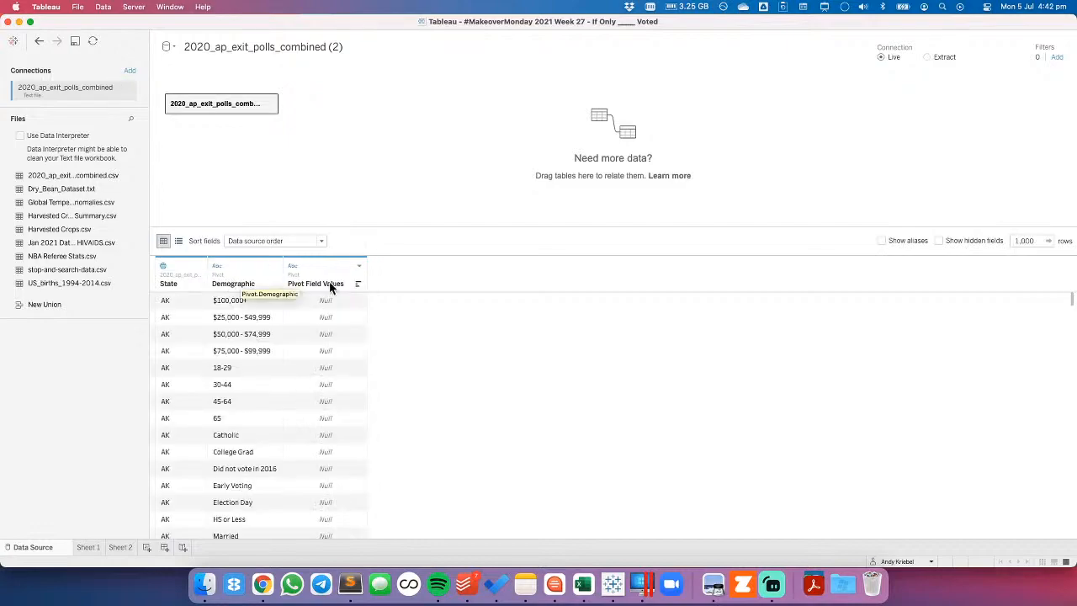
pyautogui.doubleClick(169, 284)
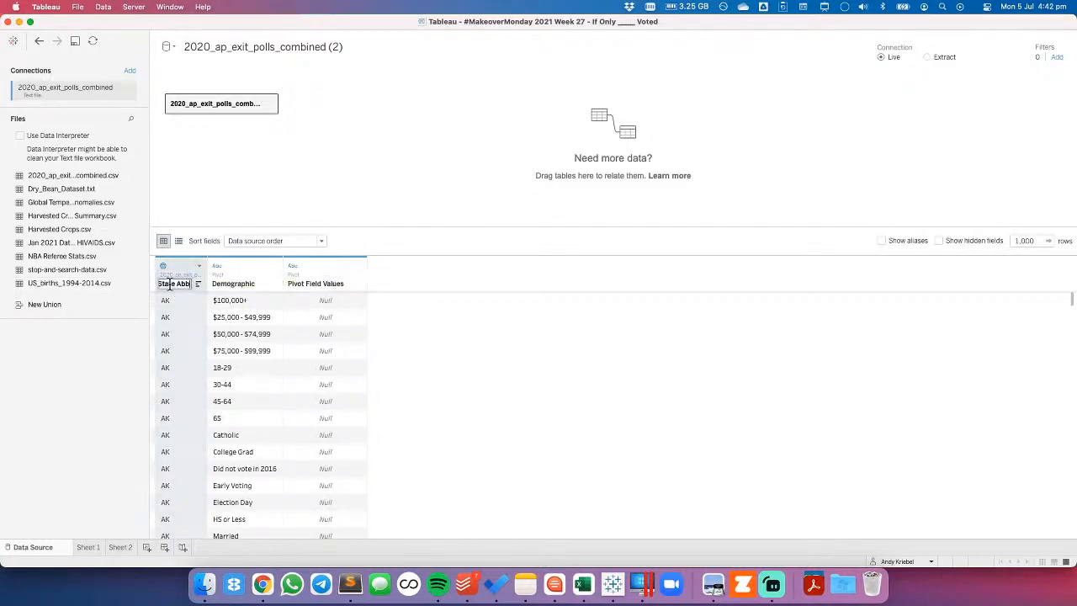
pyautogui.press('Return')
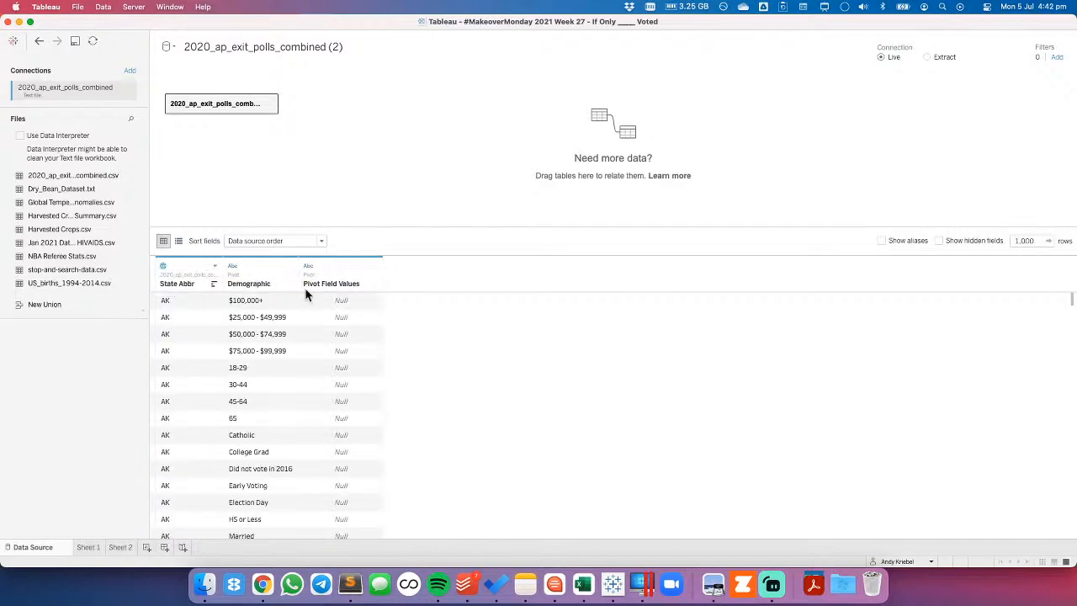
pyautogui.click(375, 266)
pyautogui.press('Return')
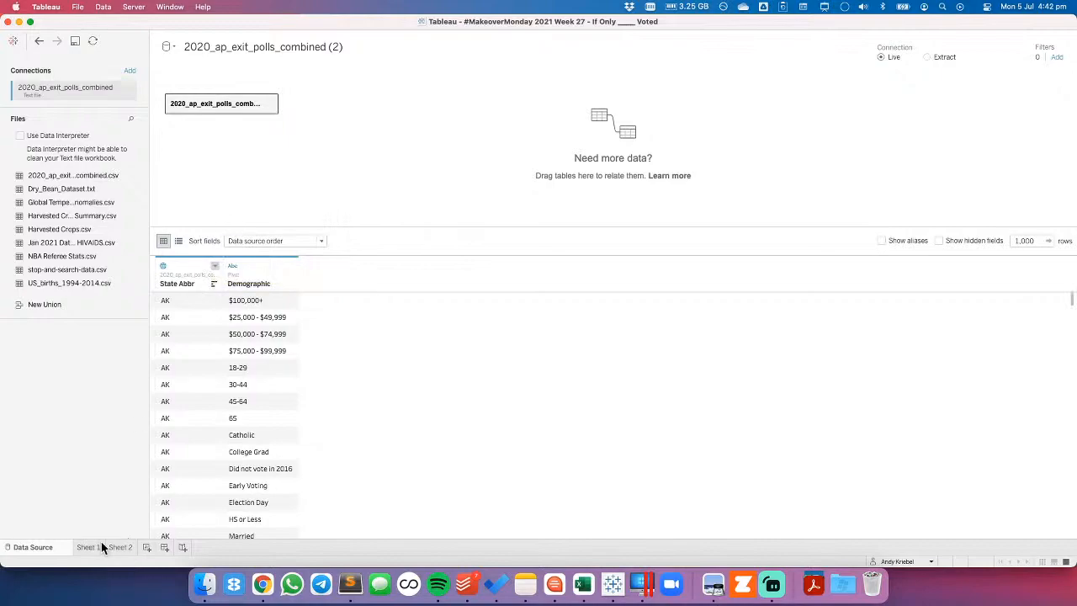
# Add a new worksheet and view the underlying data of 2020_ap_exit_polls_combined (2).
pyautogui.click(147, 546)
pyautogui.click(98, 108)
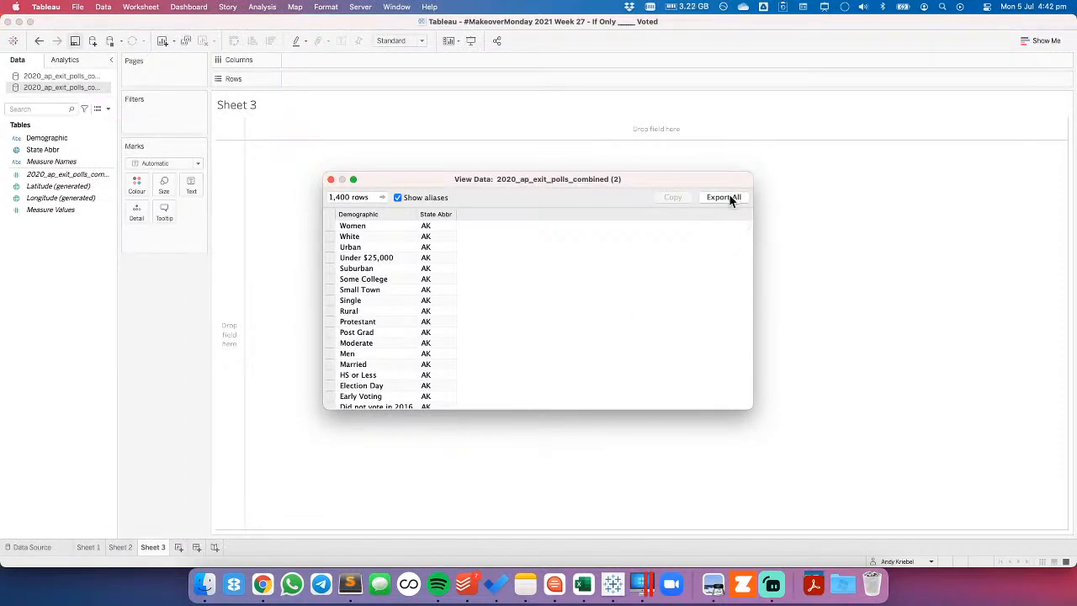
pyautogui.click(729, 199)
pyautogui.click(399, 264)
pyautogui.click(828, 527)
# Move State Abbr before Demographic in the data view, select both columns and copy all their rows.
pyautogui.moveTo(373, 218); pyautogui.dragTo(456, 226)
pyautogui.click(352, 215)
pyautogui.keyDown('shift'); pyautogui.click(397, 215); pyautogui.keyUp('shift')
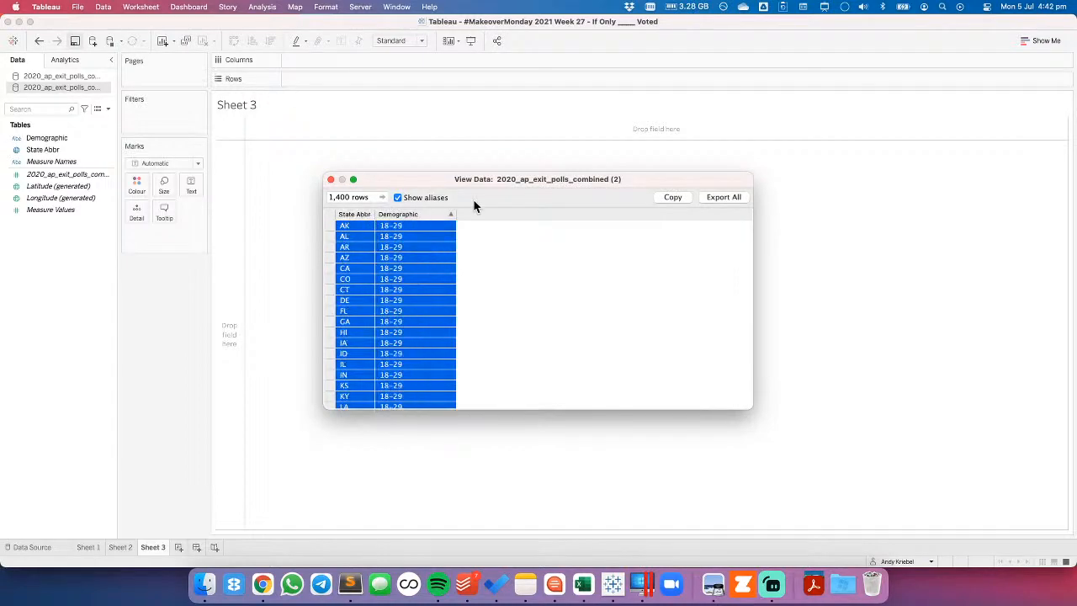
pyautogui.click(671, 199)
# Switch to Excel, paste the copied state and demographic rows at D1 of Sheet2, and delete columns A to C.
pyautogui.click(583, 584)
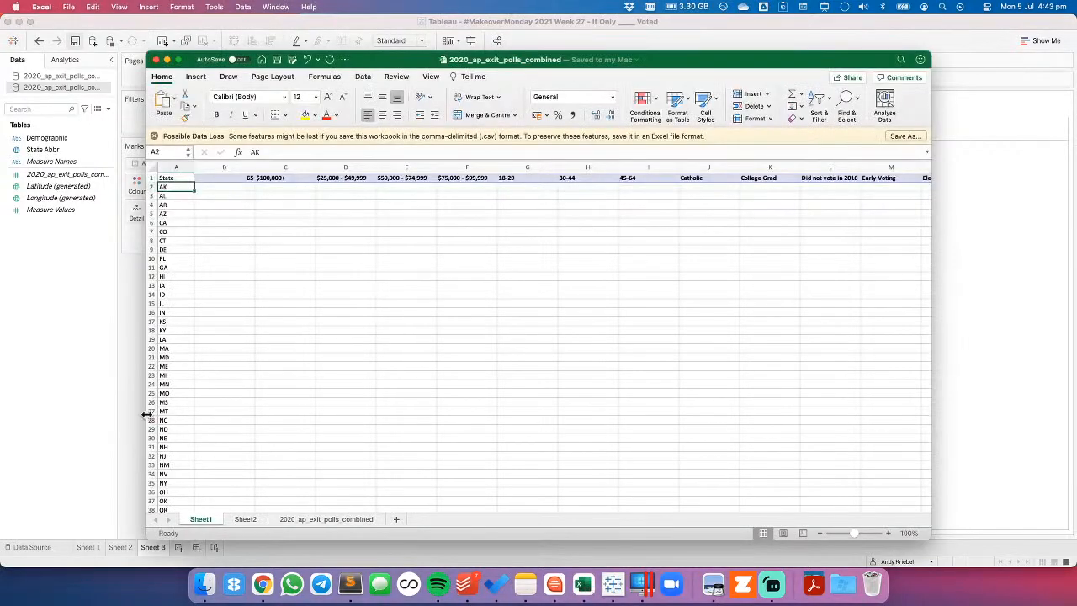
pyautogui.click(244, 518)
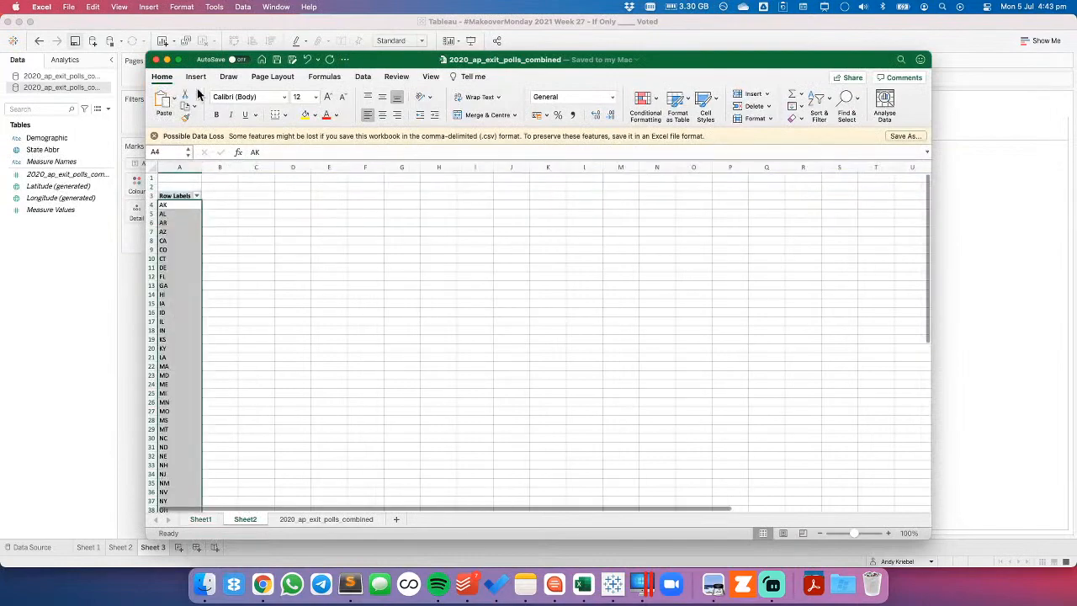
pyautogui.click(293, 178)
pyautogui.press('super+v')
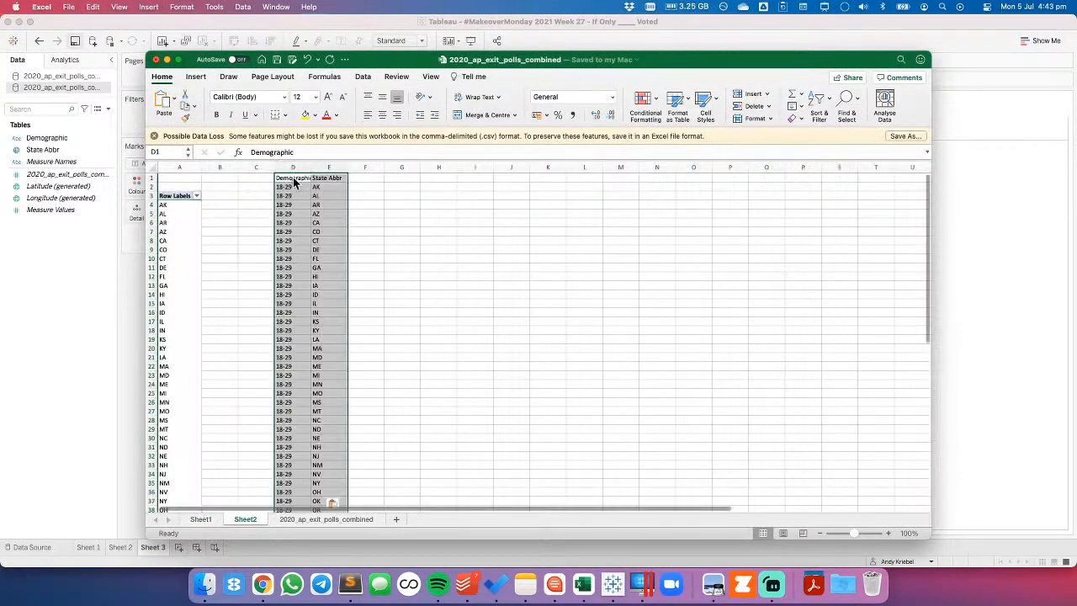
pyautogui.moveTo(180, 168); pyautogui.dragTo(262, 171)
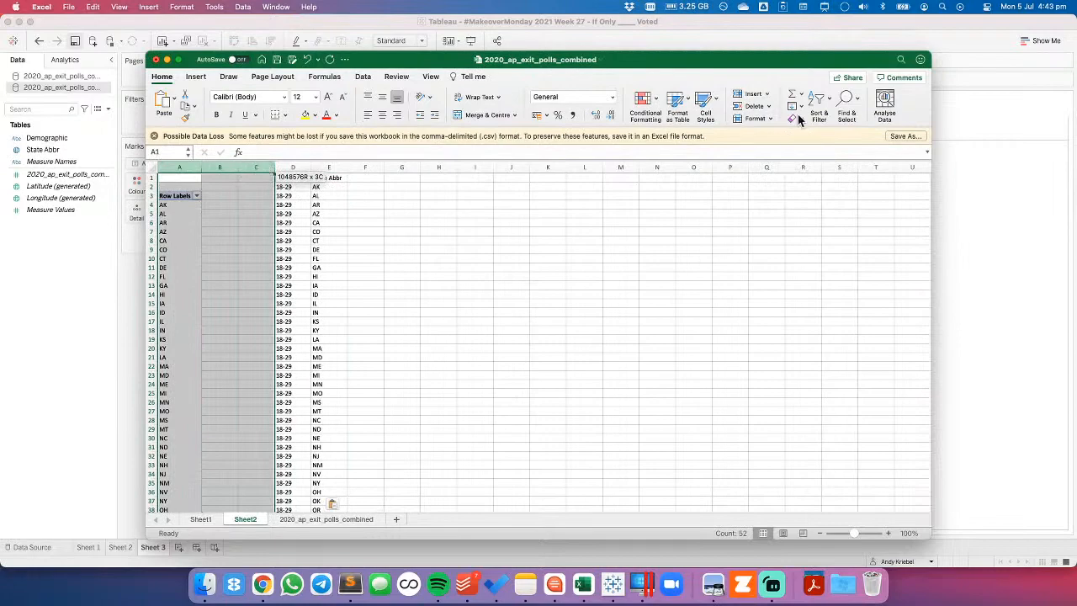
pyautogui.click(753, 107)
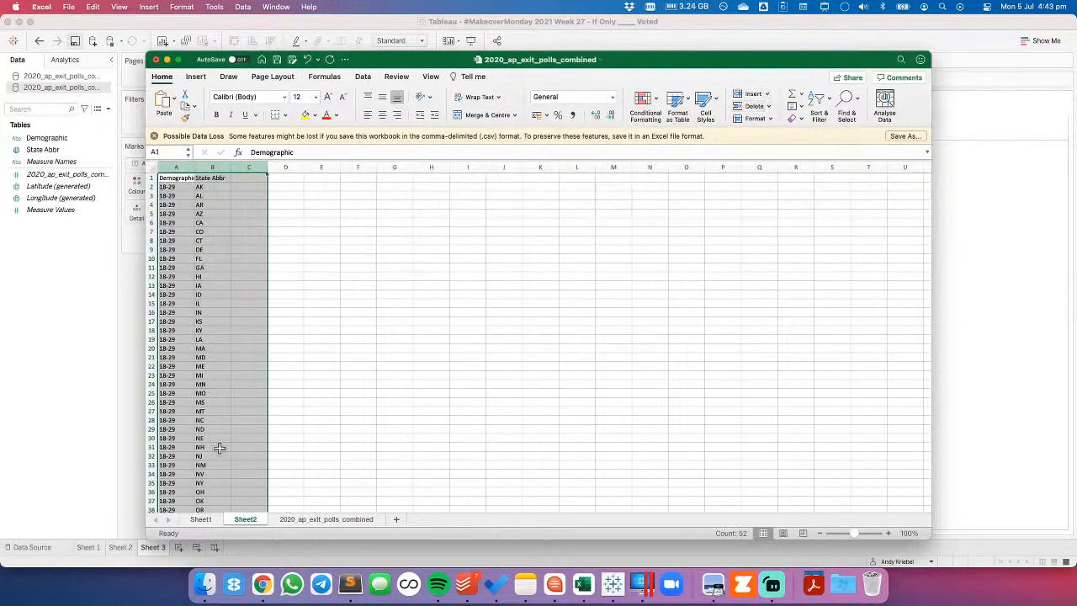
# Delete Sheet1 from the workbook.
pyautogui.click(209, 519)
pyautogui.rightClick(209, 519)
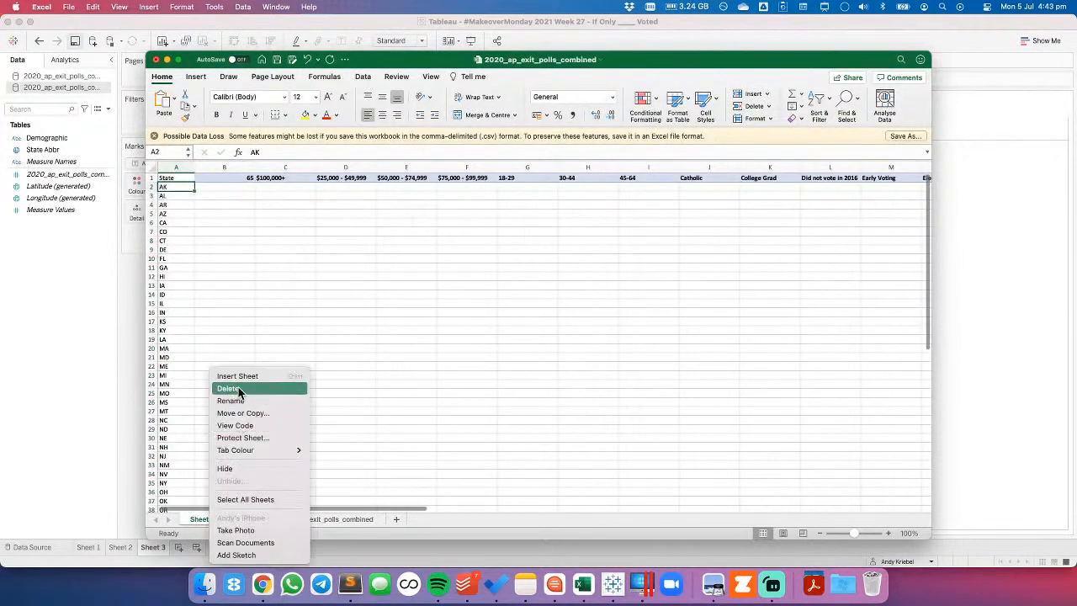
pyautogui.click(227, 389)
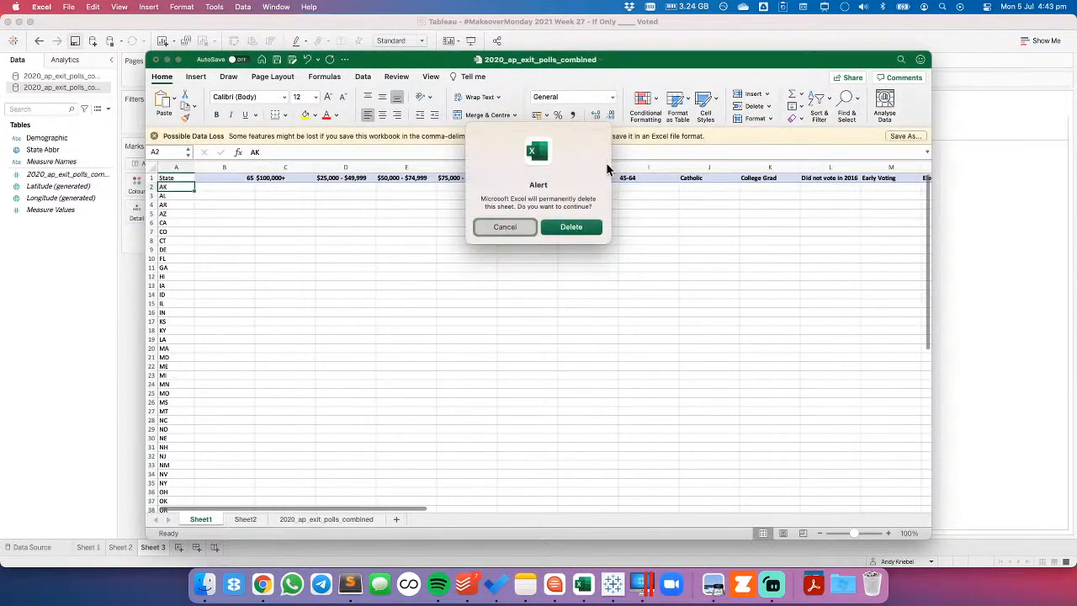
pyautogui.click(567, 235)
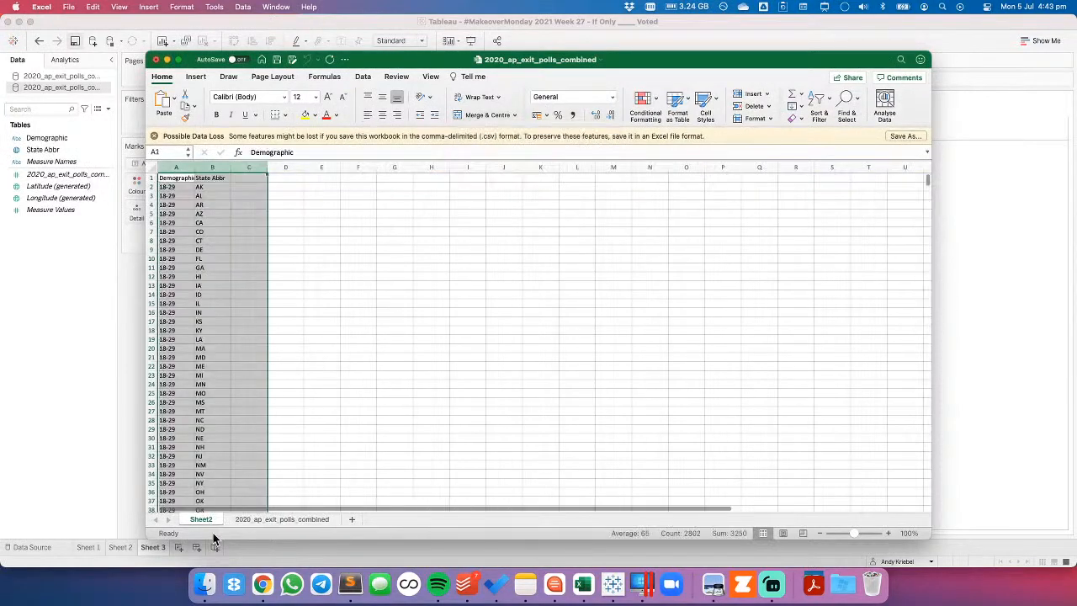
# Rename Sheet2 as All Data.
pyautogui.doubleClick(209, 519)
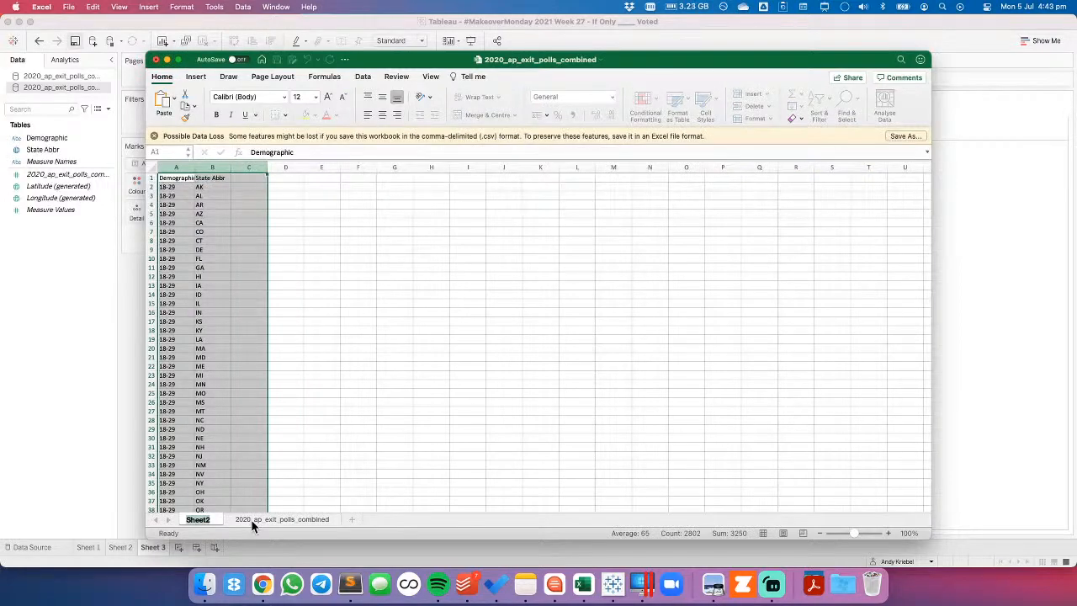
pyautogui.press('BackSpace')
pyautogui.write('All Data')
pyautogui.press('Return')
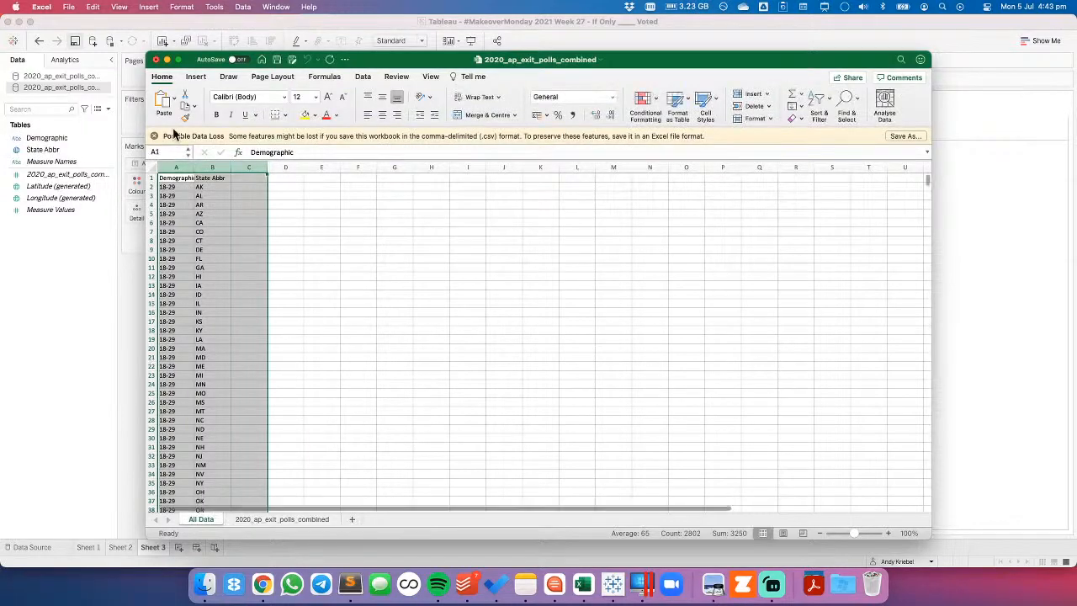
# Save the workbook as 2020_ap_exit_polls_combined.xlsx in the 2021 folder, and close it and Tableau's View Data window.
pyautogui.click(166, 178)
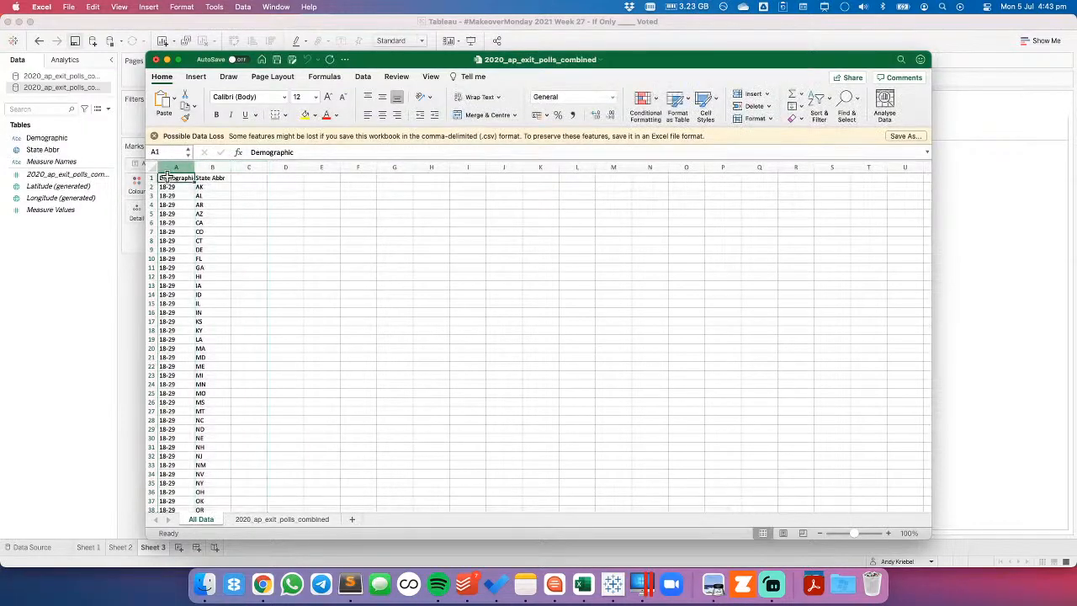
pyautogui.click(69, 7)
pyautogui.click(94, 104)
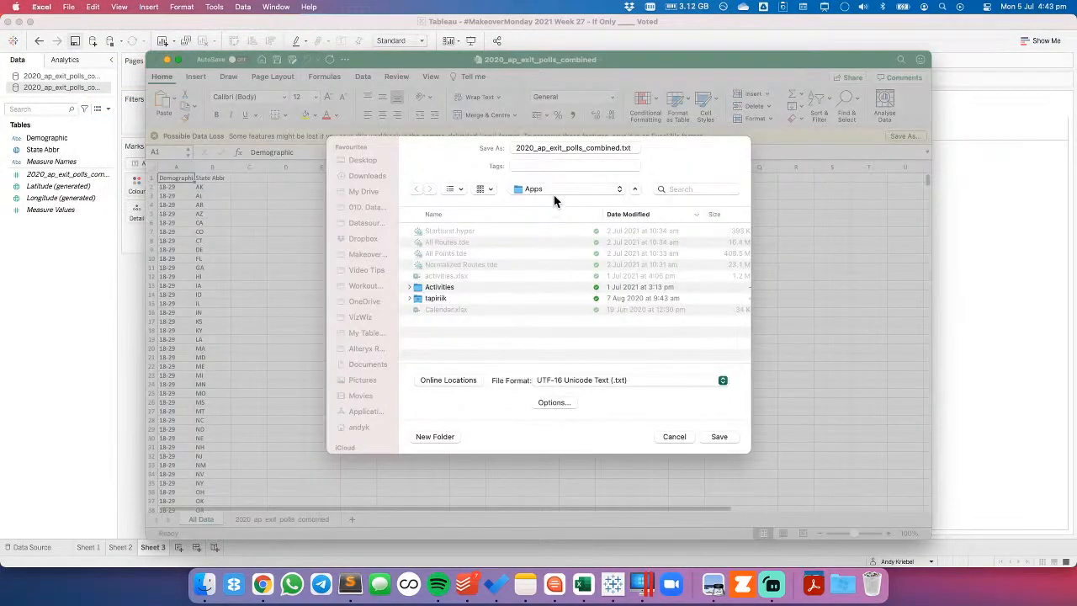
pyautogui.click(569, 381)
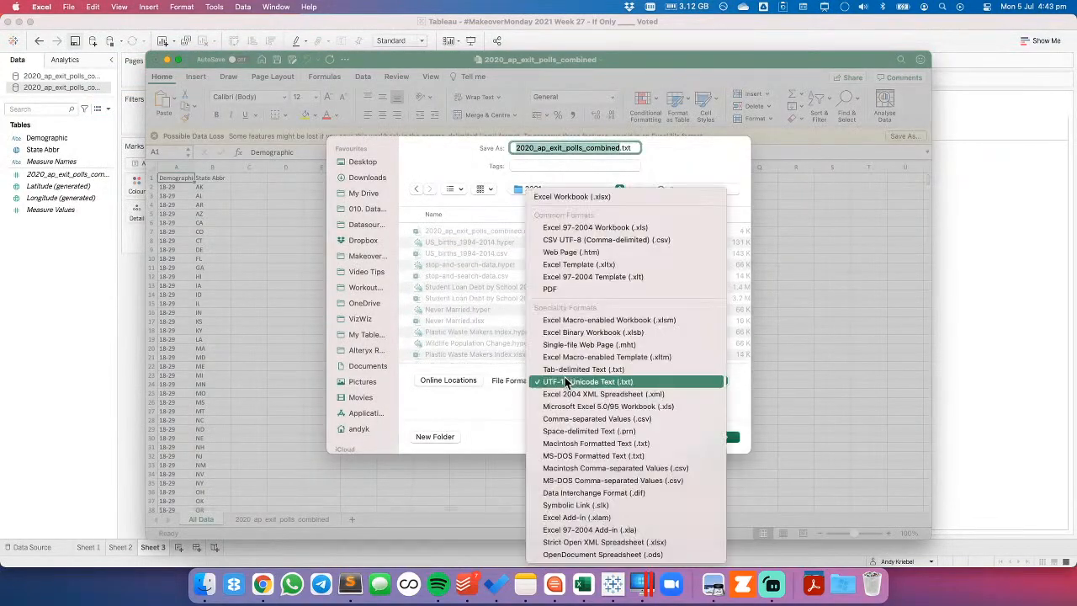
pyautogui.click(605, 194)
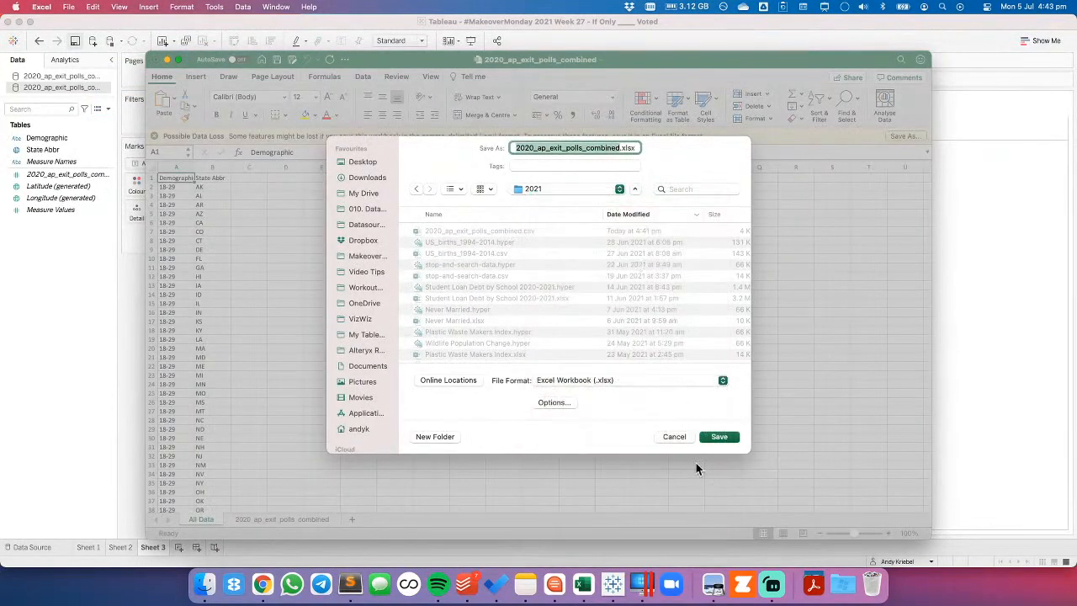
pyautogui.click(720, 436)
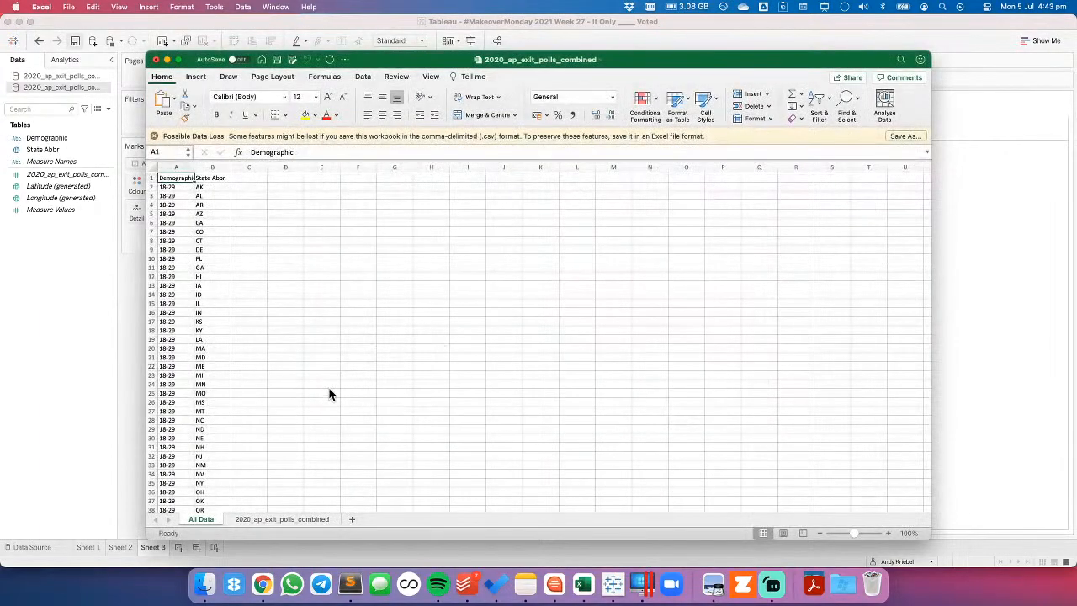
pyautogui.click(157, 60)
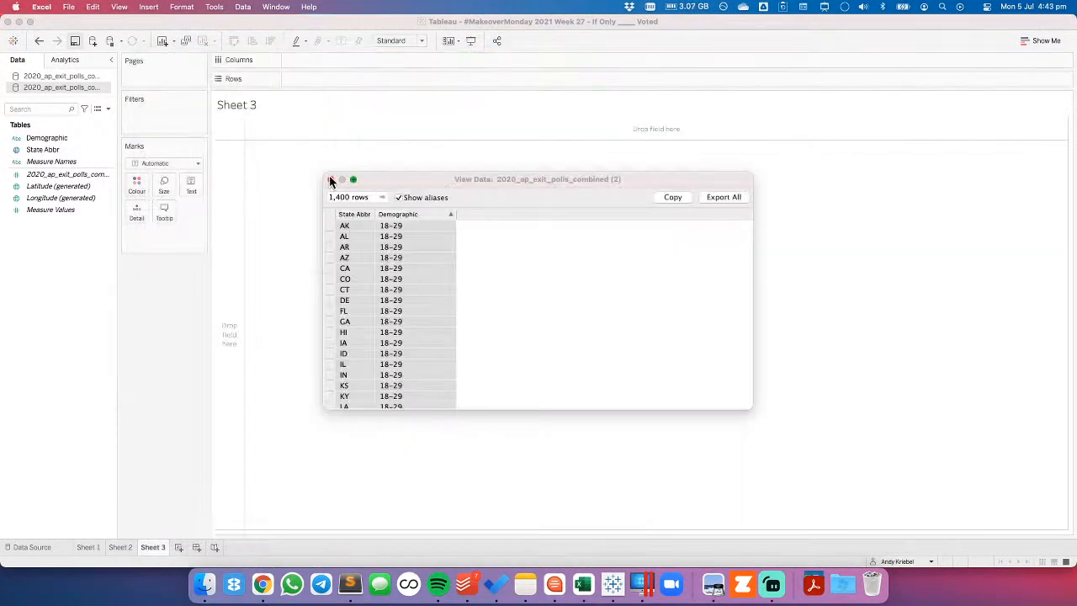
pyautogui.click(331, 180)
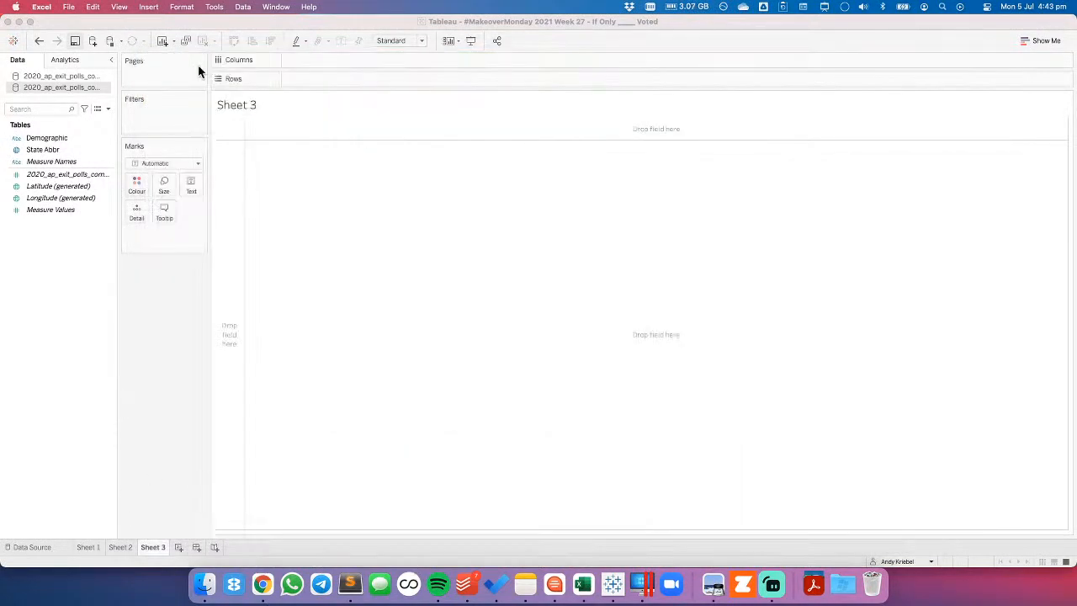
# Close both existing 2020_ap_exit_polls_combined data sources in the Tableau workbook, accepting the removal of sheets that depend on them.
pyautogui.rightClick(62, 80)
pyautogui.click(93, 147)
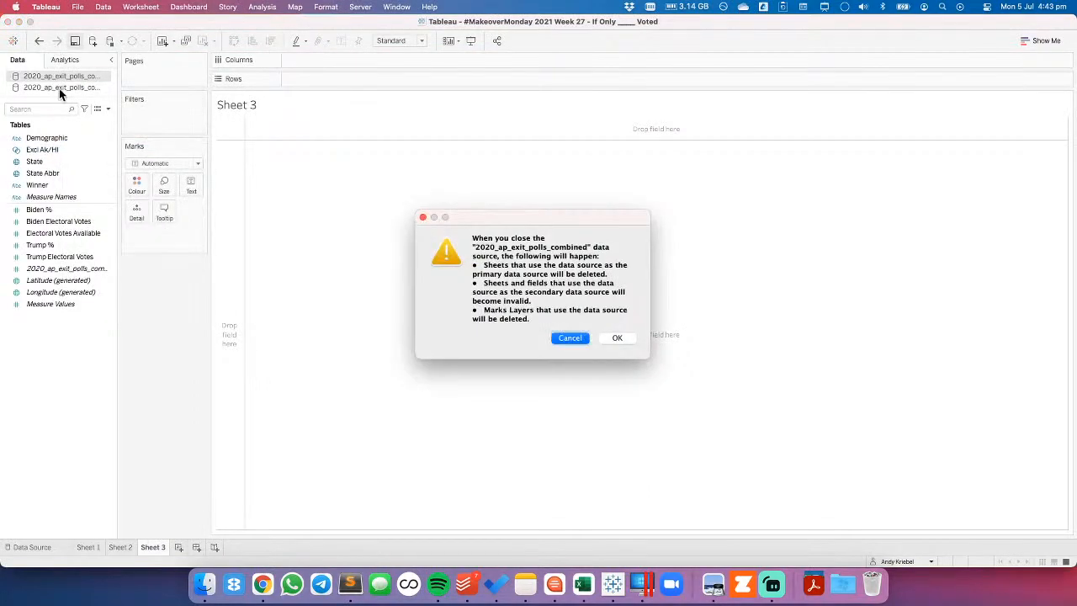
pyautogui.click(619, 338)
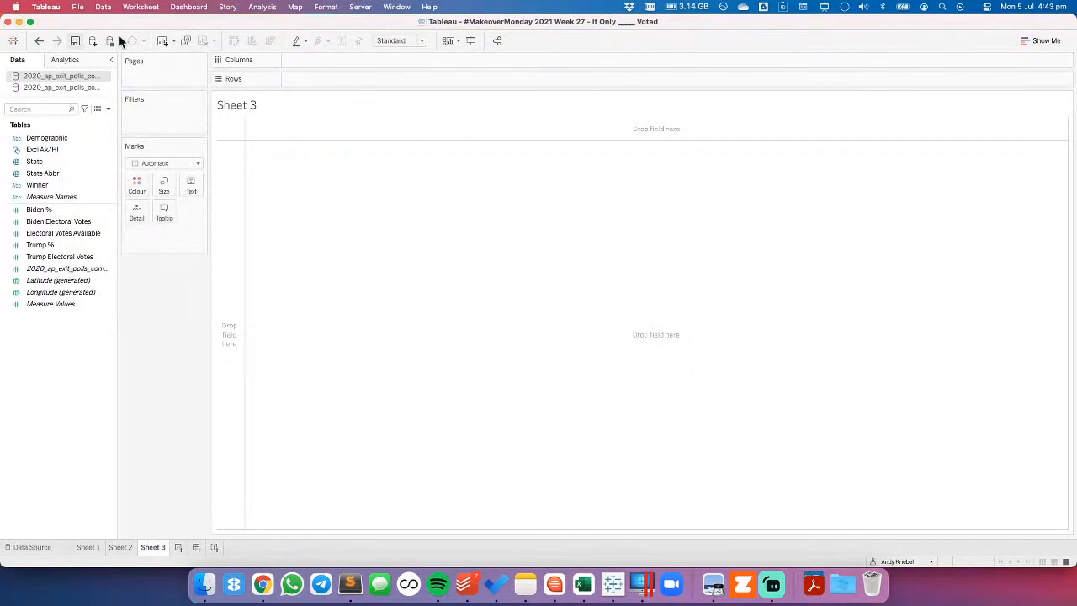
pyautogui.rightClick(39, 77)
pyautogui.click(70, 85)
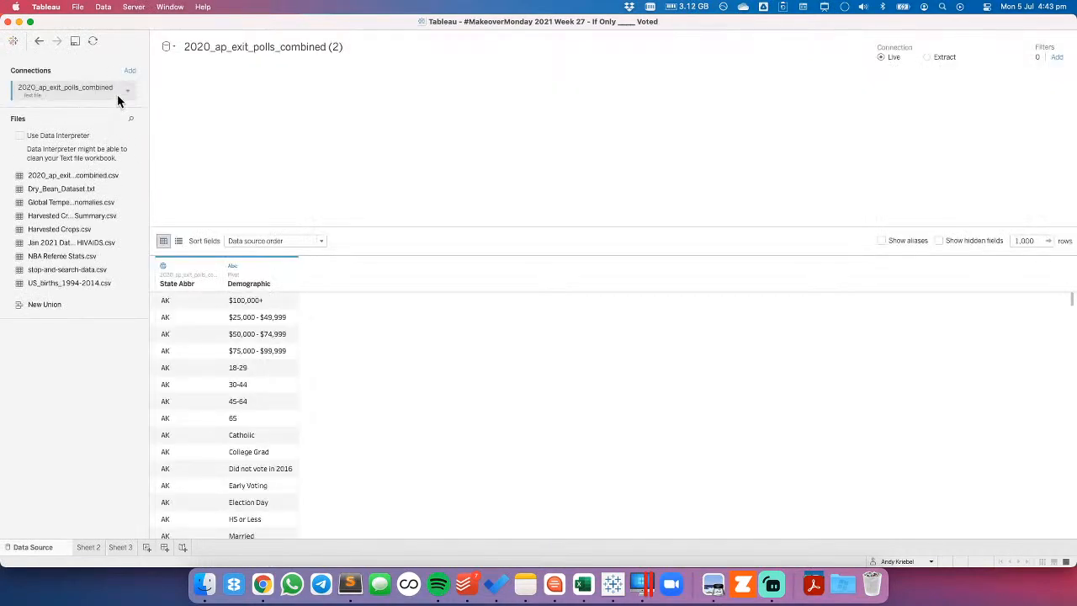
pyautogui.click(43, 40)
pyautogui.rightClick(49, 80)
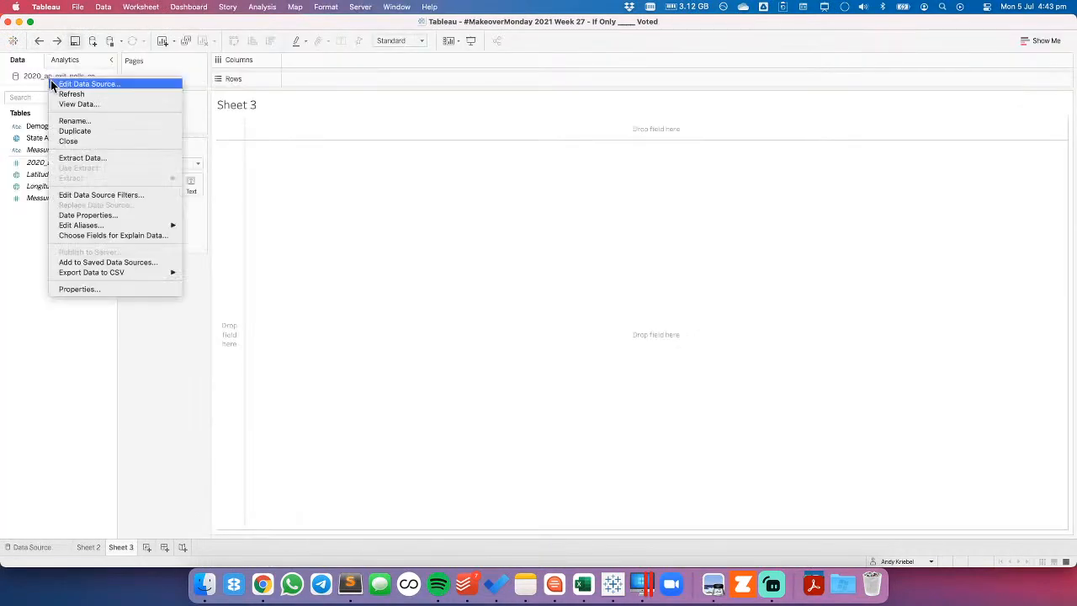
pyautogui.click(74, 139)
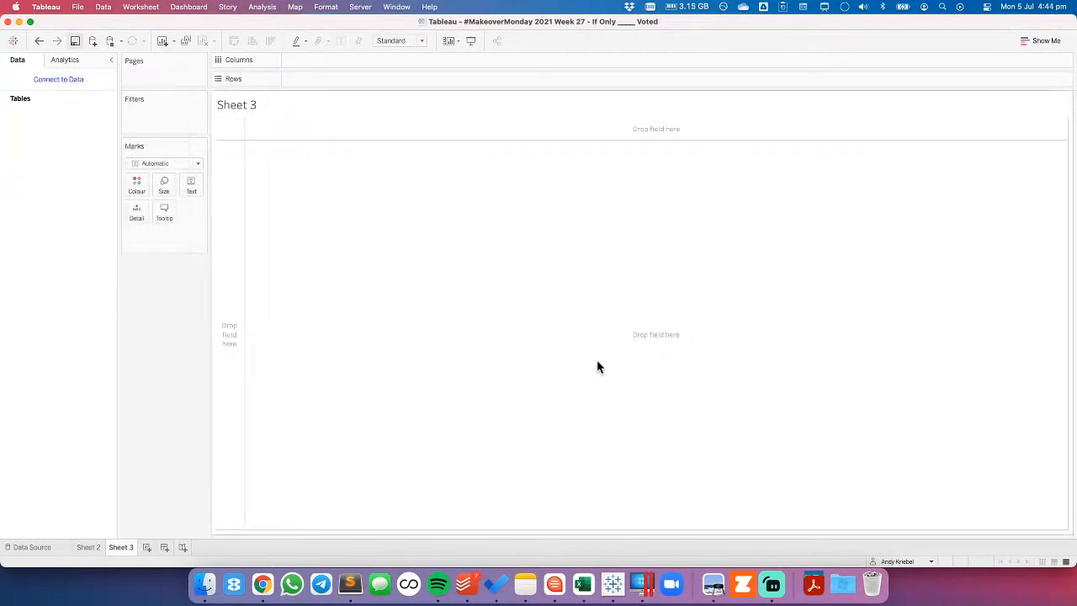
# Connect to the Excel workbook 2020_ap_exit_polls_combined.xlsx in the 2021 folder.
pyautogui.click(64, 80)
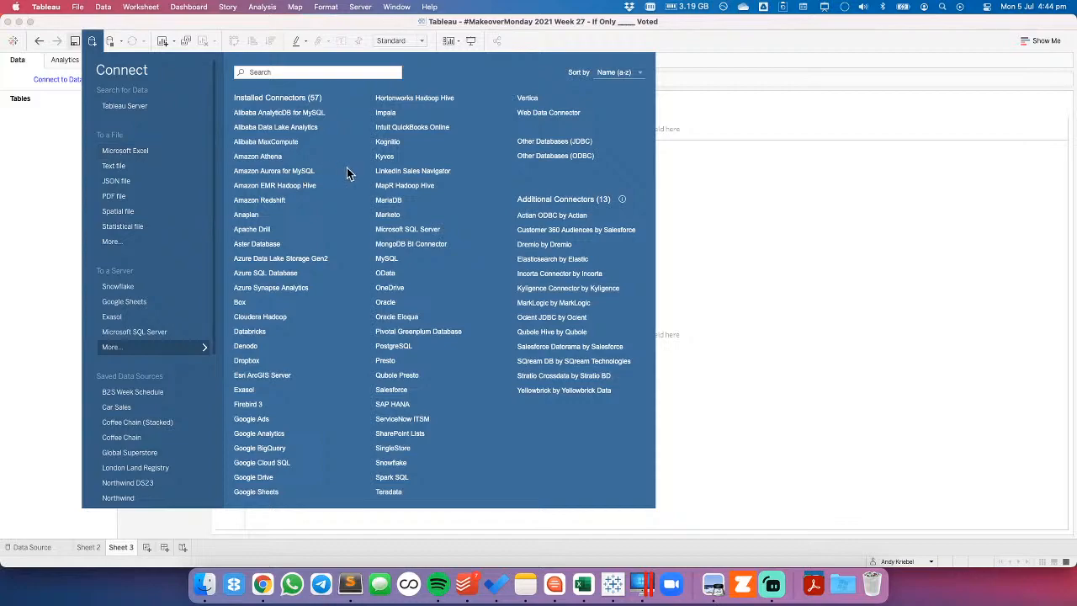
pyautogui.click(547, 108)
pyautogui.click(555, 202)
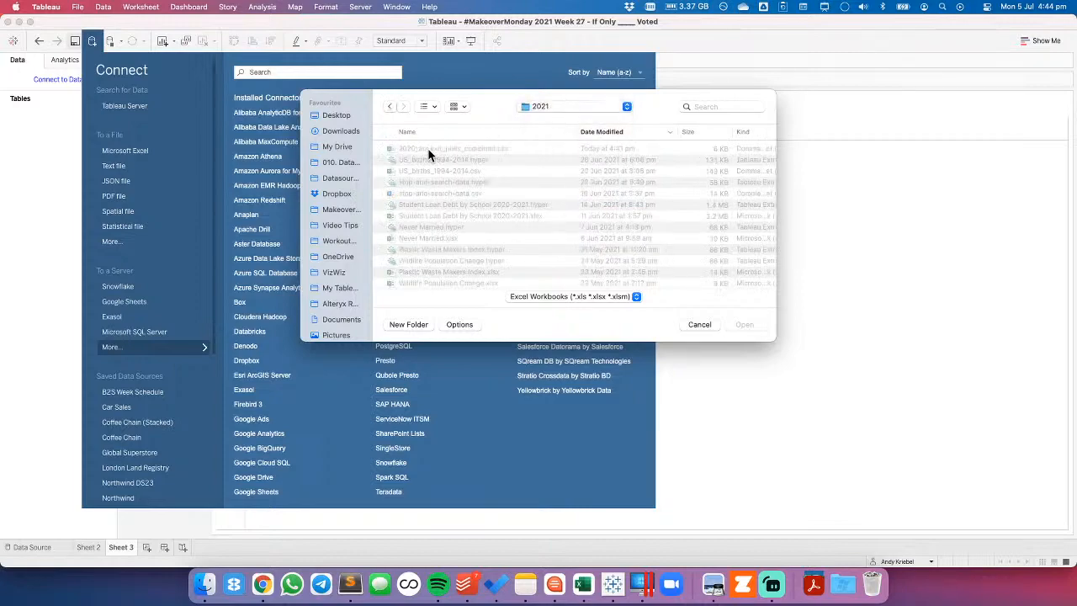
pyautogui.click(428, 148)
pyautogui.click(744, 324)
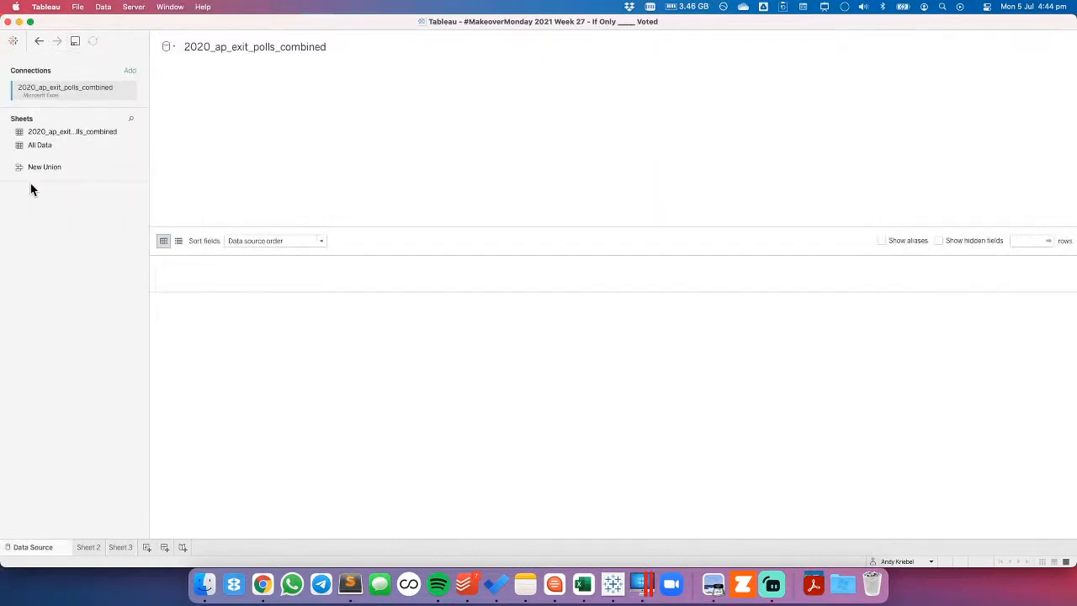
# Add All Data as the base table and left-join the 2020_ap_exit_polls_combined sheet to it on State Abbr.
pyautogui.moveTo(48, 135); pyautogui.dragTo(263, 140)
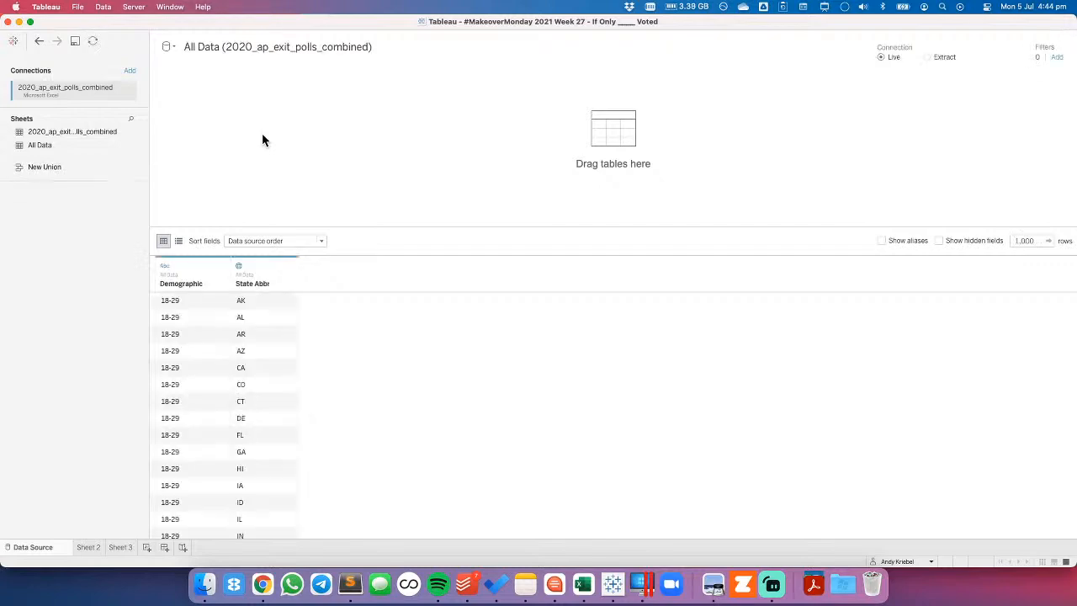
pyautogui.moveTo(7, 132)
pyautogui.mouseDown()
pyautogui.moveTo(346, 122)
pyautogui.moveTo(333, 107)
pyautogui.moveTo(15, 140)
pyautogui.mouseUp()
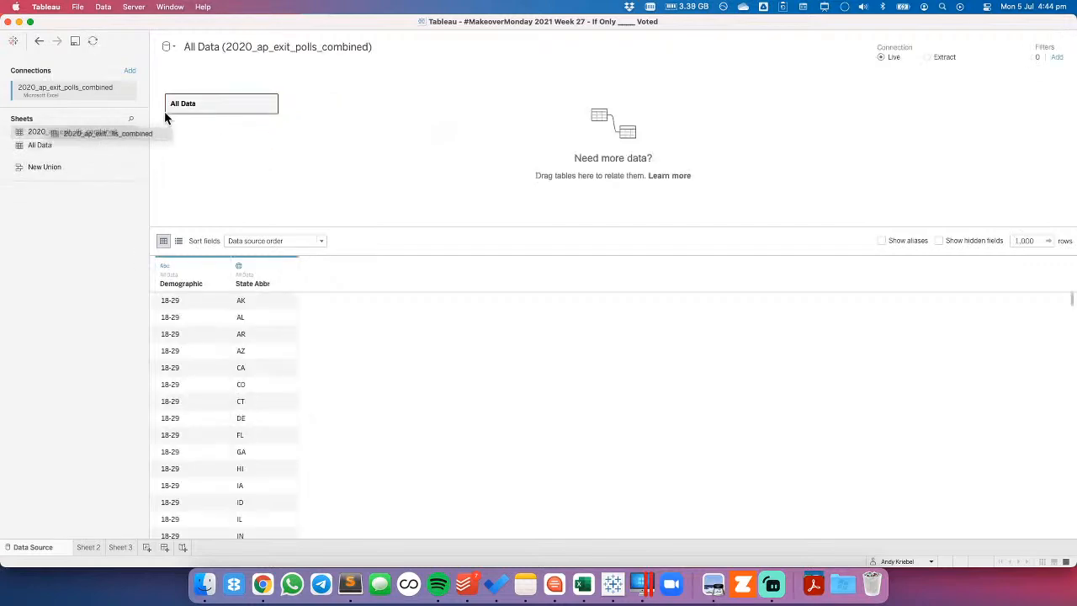
pyautogui.doubleClick(209, 111)
pyautogui.moveTo(43, 133); pyautogui.dragTo(405, 119)
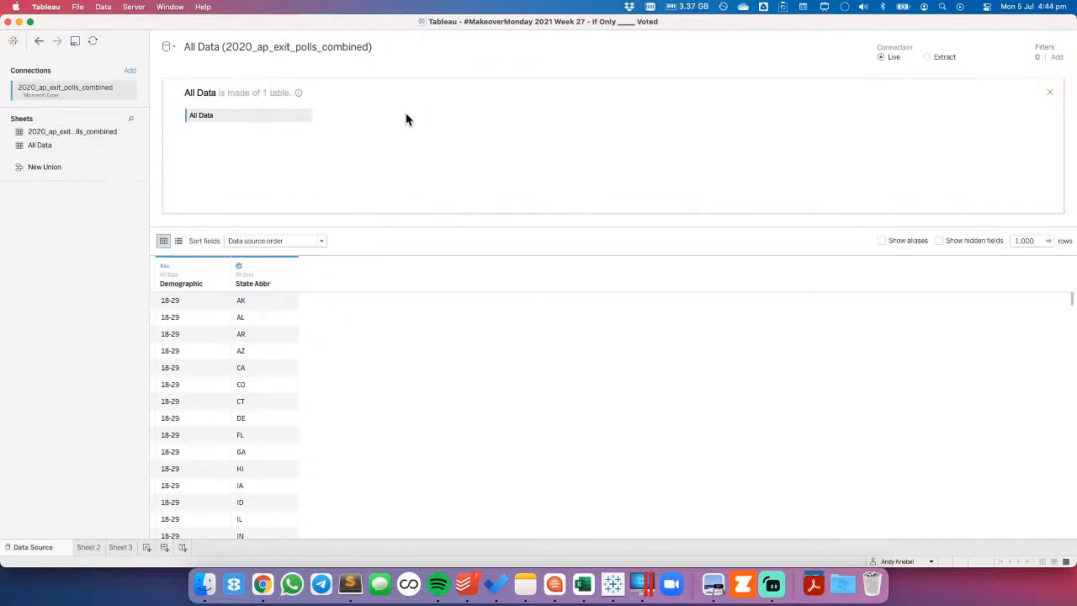
pyautogui.click(343, 116)
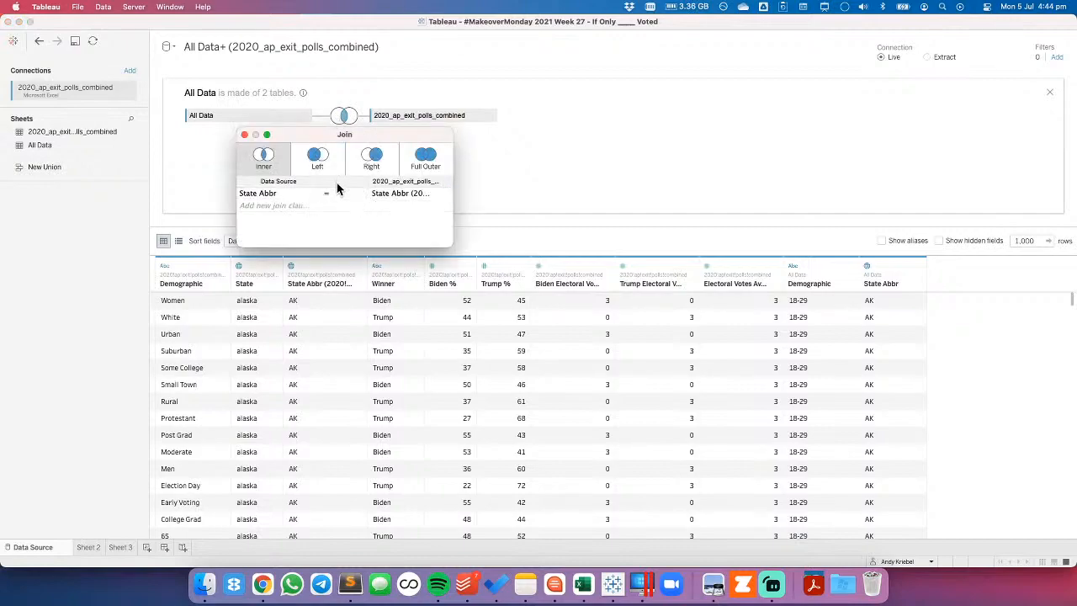
pyautogui.click(319, 159)
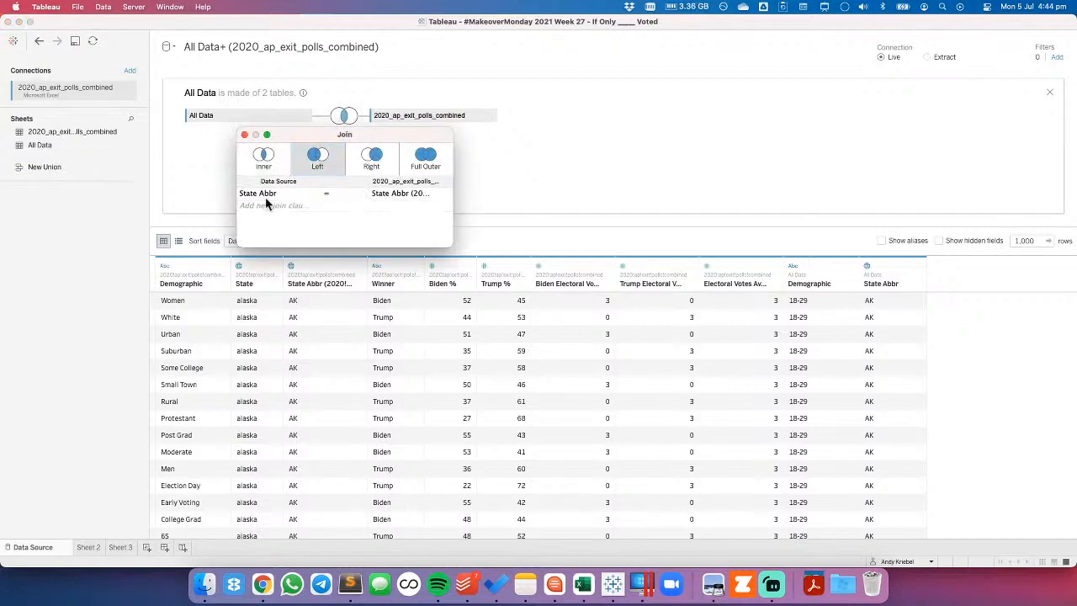
pyautogui.click(244, 134)
# Rename the data source as 2020_ap_exit_polls_combined.
pyautogui.click(230, 48)
pyautogui.hotkey('shift', 'Home')
pyautogui.press('Delete')
pyautogui.press('Delete')
pyautogui.press('End')
pyautogui.press('BackSpace')
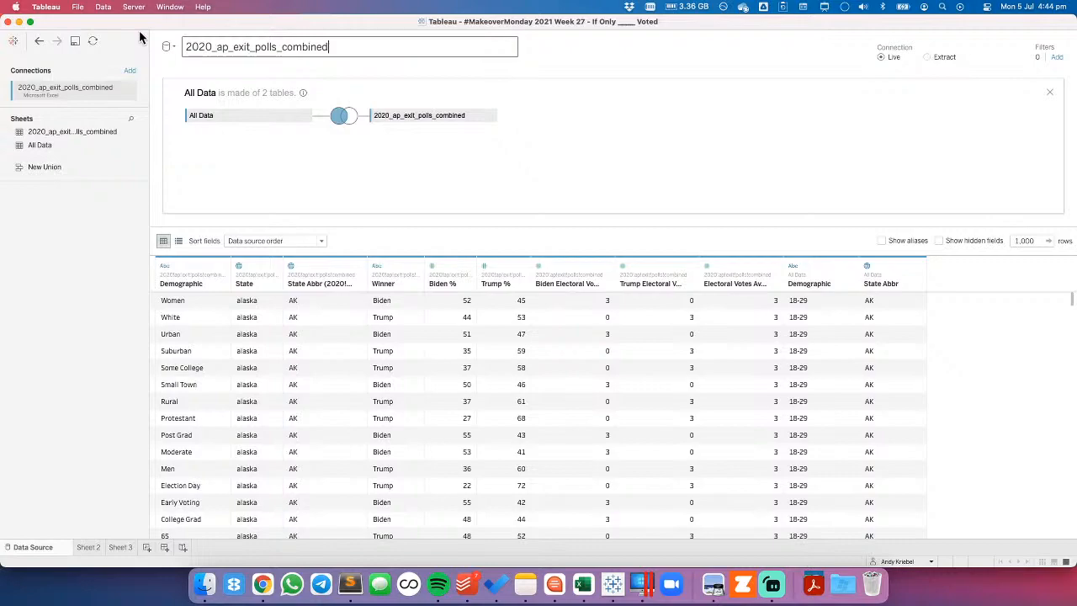
# On Sheet 2, filter the exit polls table's Demographic field to Married and Single.
pyautogui.click(88, 547)
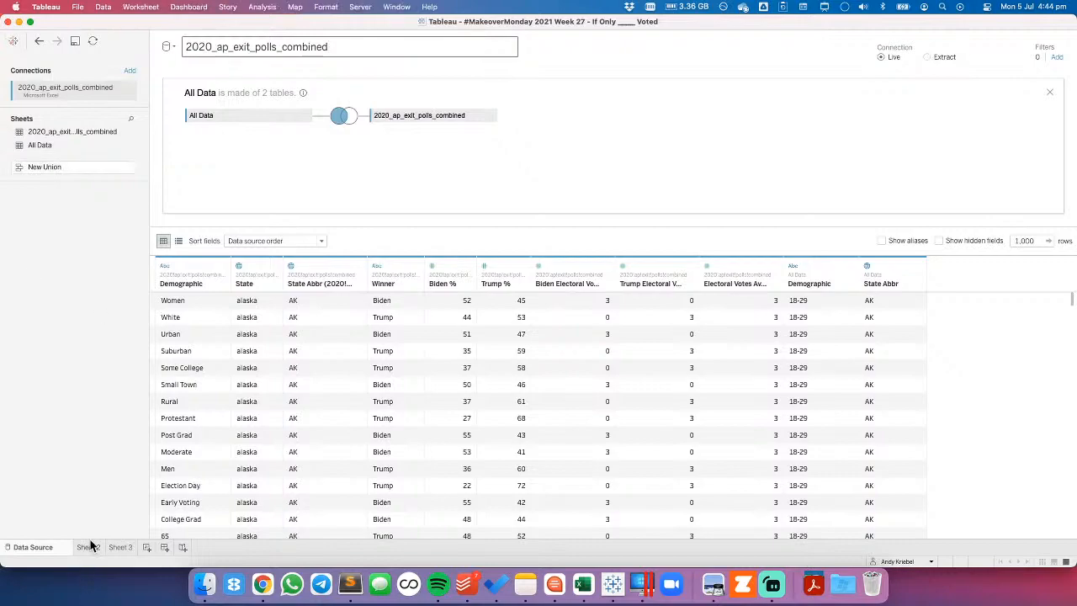
pyautogui.click(54, 140)
pyautogui.moveTo(55, 141); pyautogui.dragTo(182, 113)
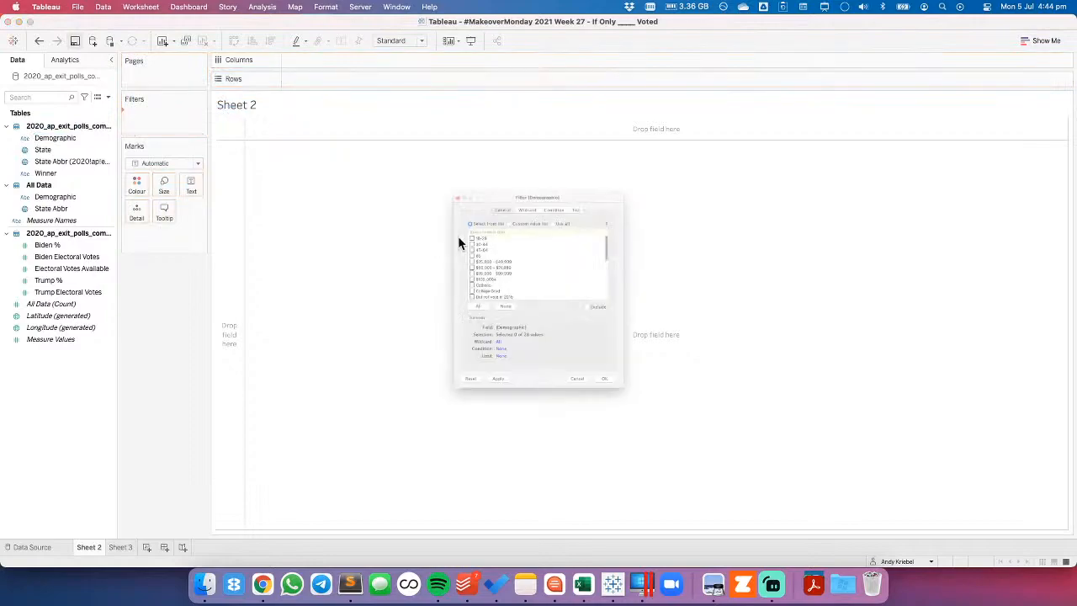
pyautogui.click(424, 200)
pyautogui.click(426, 202)
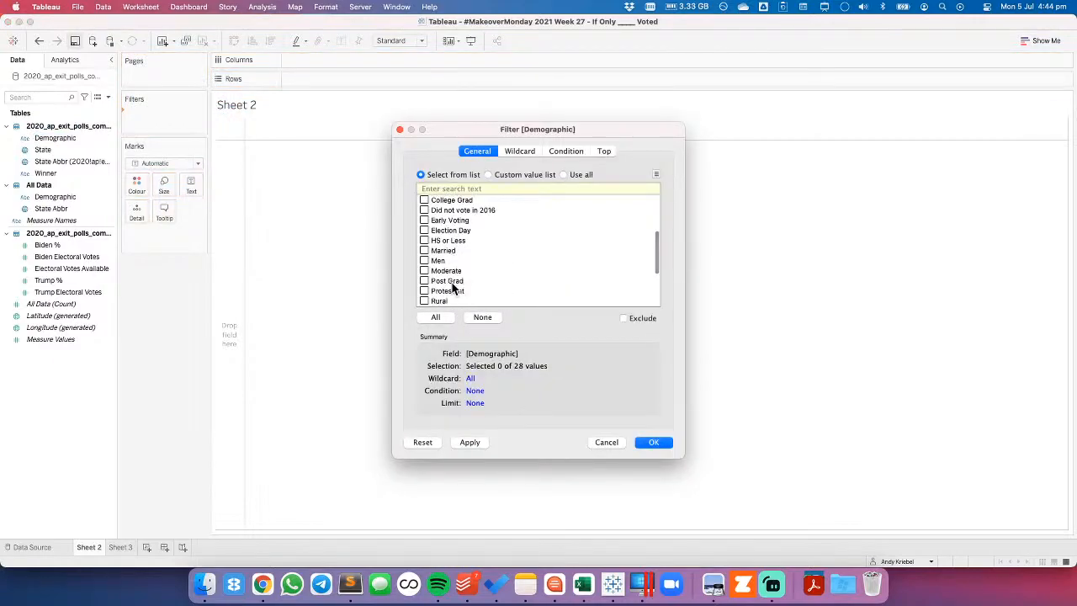
pyautogui.click(424, 250)
pyautogui.scroll(-2, 448, 270)
pyautogui.scroll(-2, 448, 269)
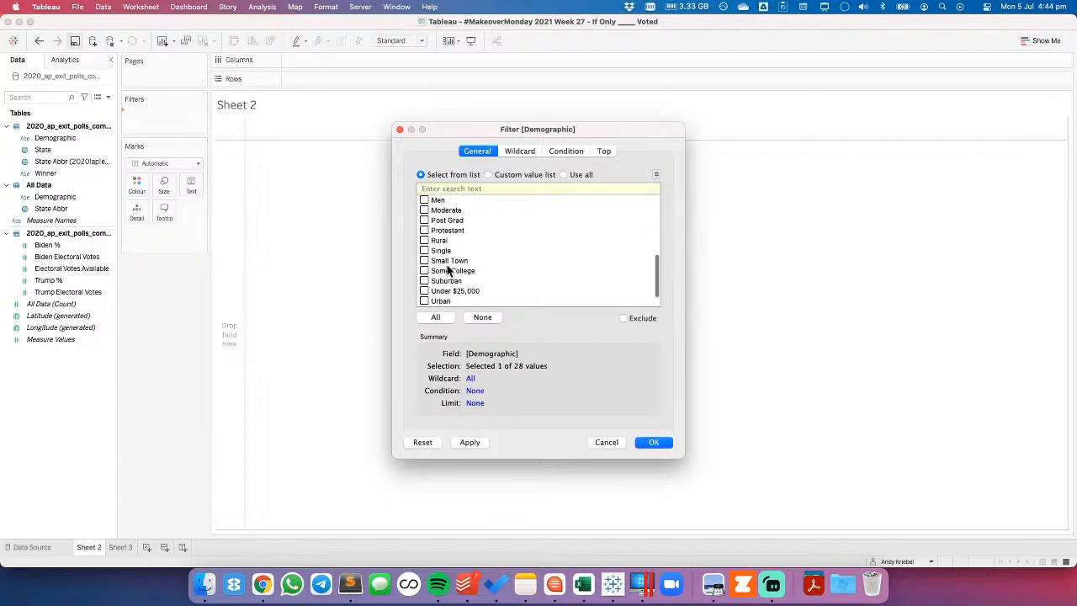
pyautogui.click(424, 250)
pyautogui.click(654, 442)
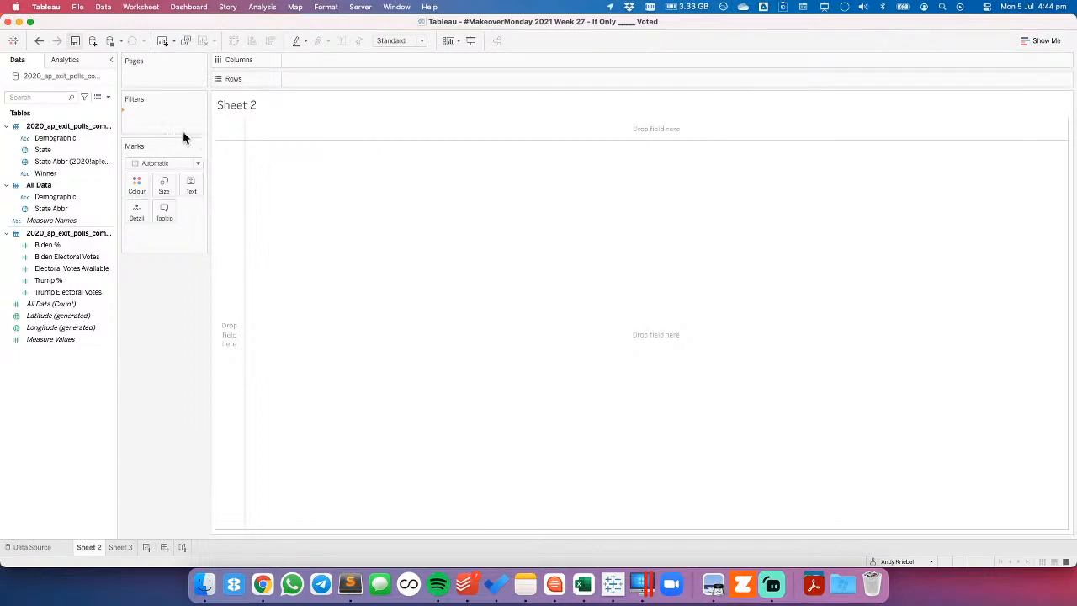
# Hide the exit polls table's State Abbr field and plot State as a map on Sheet 2.
pyautogui.rightClick(71, 164)
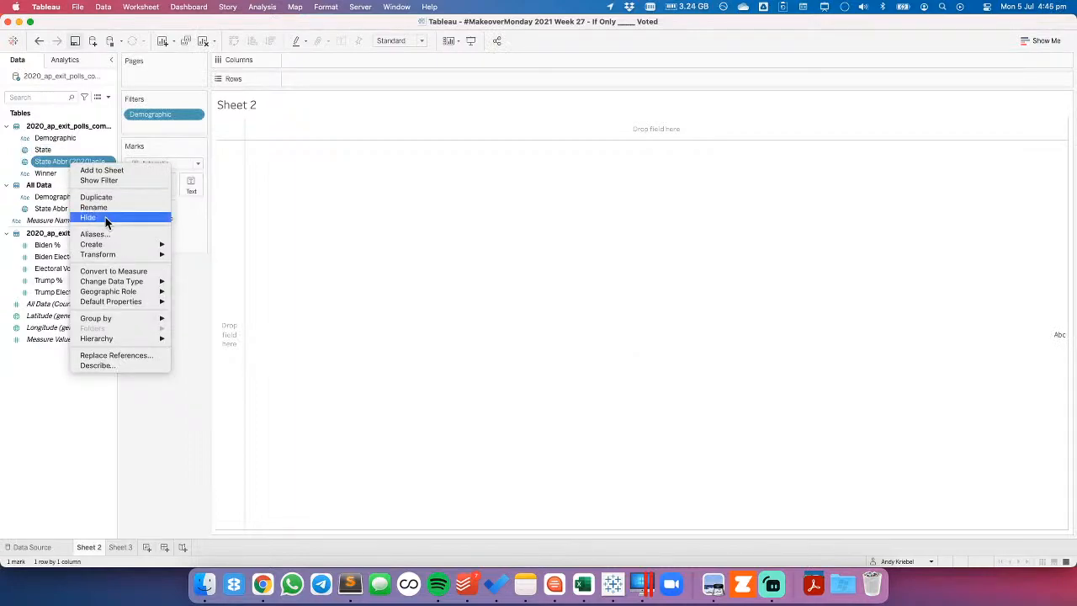
pyautogui.click(105, 218)
pyautogui.doubleClick(51, 149)
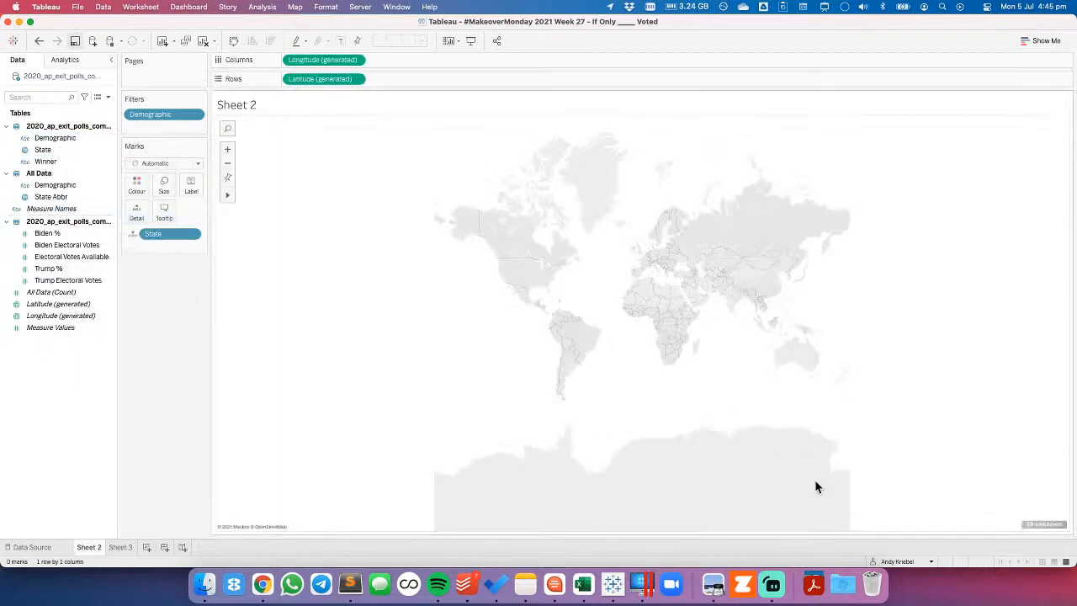
# Set the map's Country/Region to a fixed USA and split the map into columns by the exit polls table's Demographic field.
pyautogui.click(1043, 524)
pyautogui.click(492, 274)
pyautogui.click(487, 186)
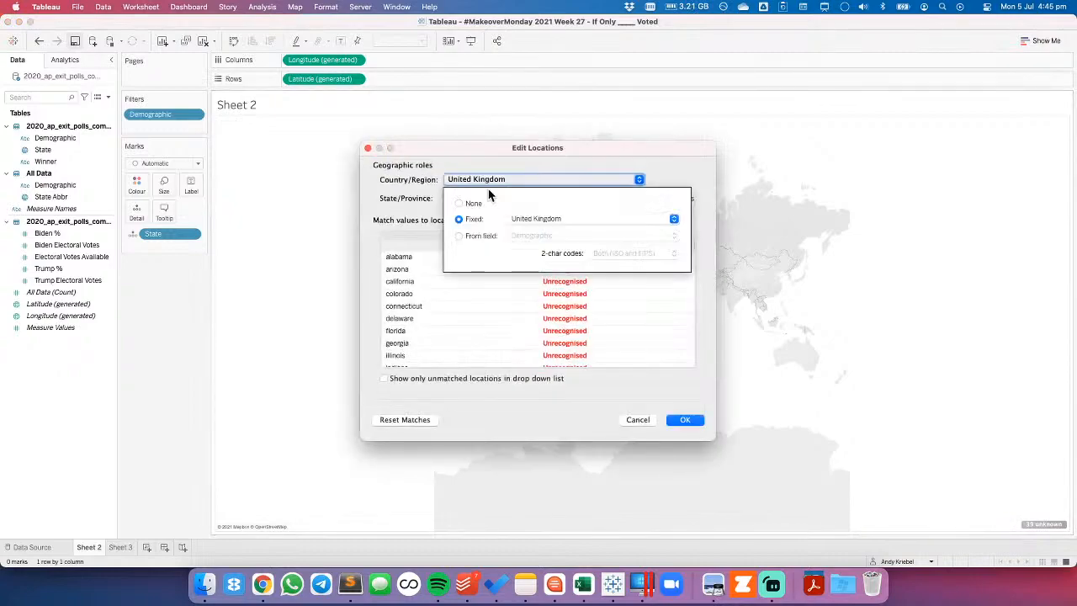
pyautogui.click(533, 220)
pyautogui.write('usa')
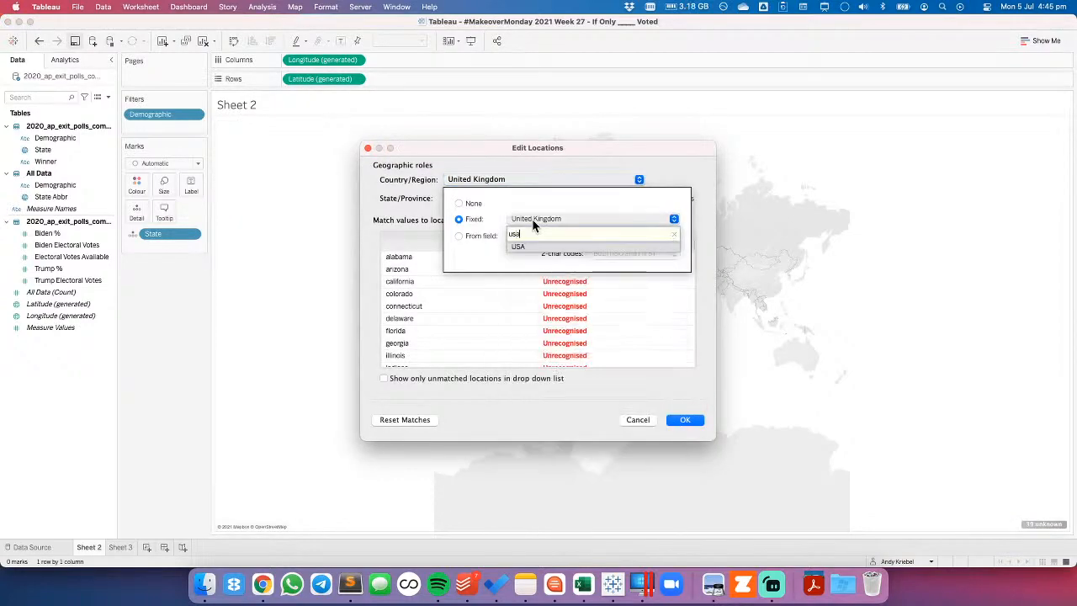
pyautogui.press('Return')
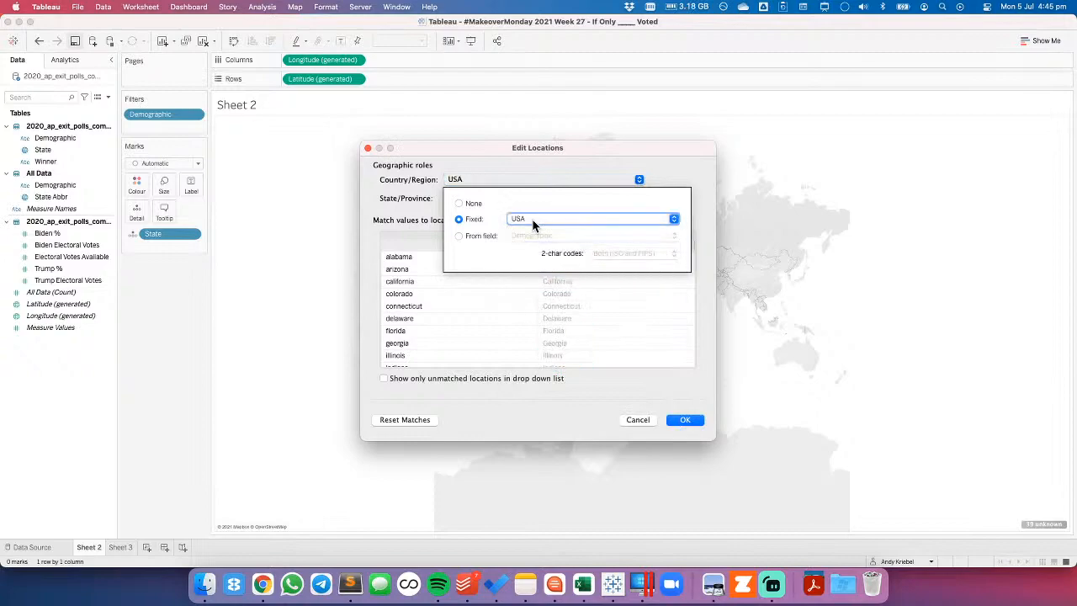
pyautogui.click(688, 420)
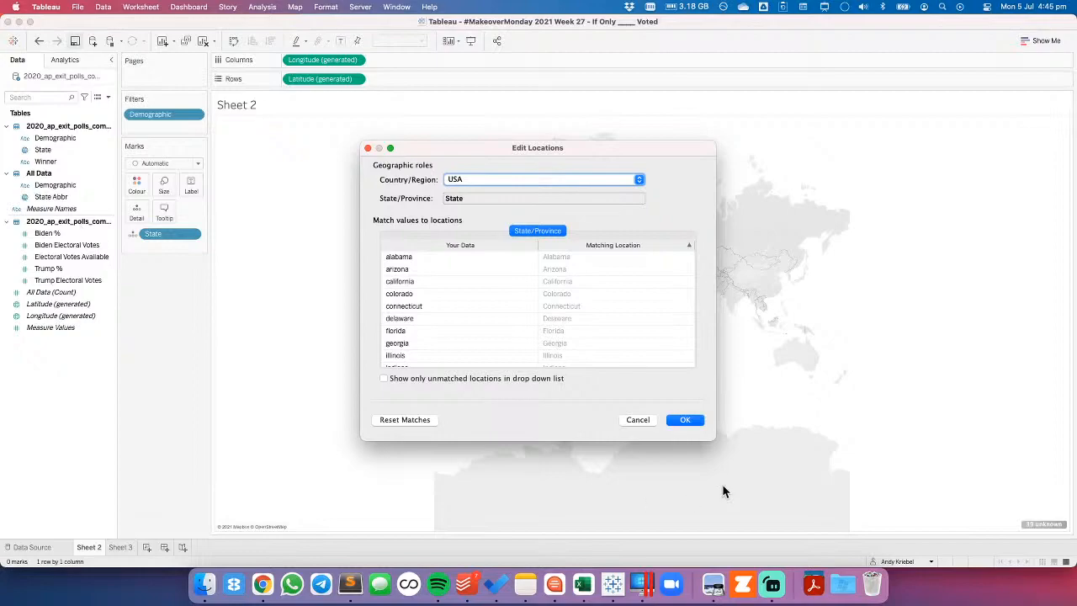
pyautogui.click(687, 420)
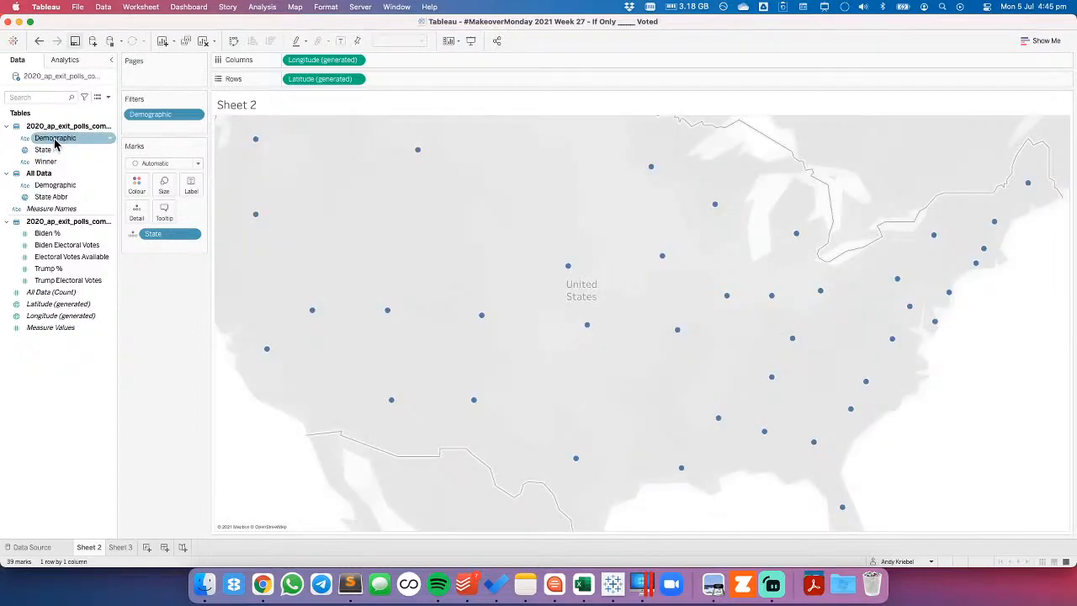
pyautogui.moveTo(55, 138); pyautogui.dragTo(294, 60)
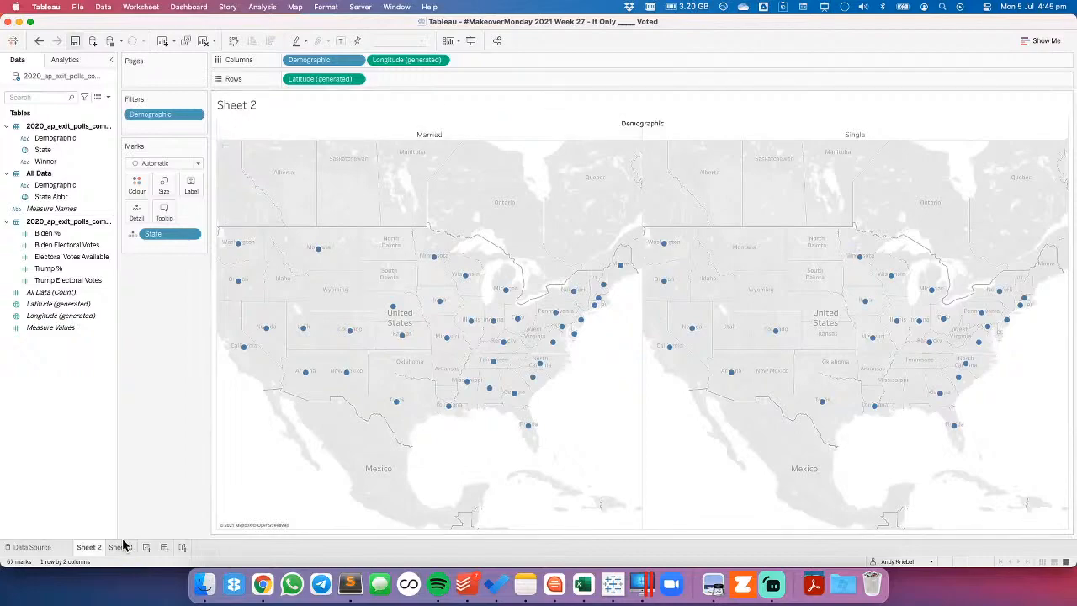
# Reopen the data source and examine the join clause between All Data and 2020_ap_exit_polls_combined.
pyautogui.moveTo(125, 548)
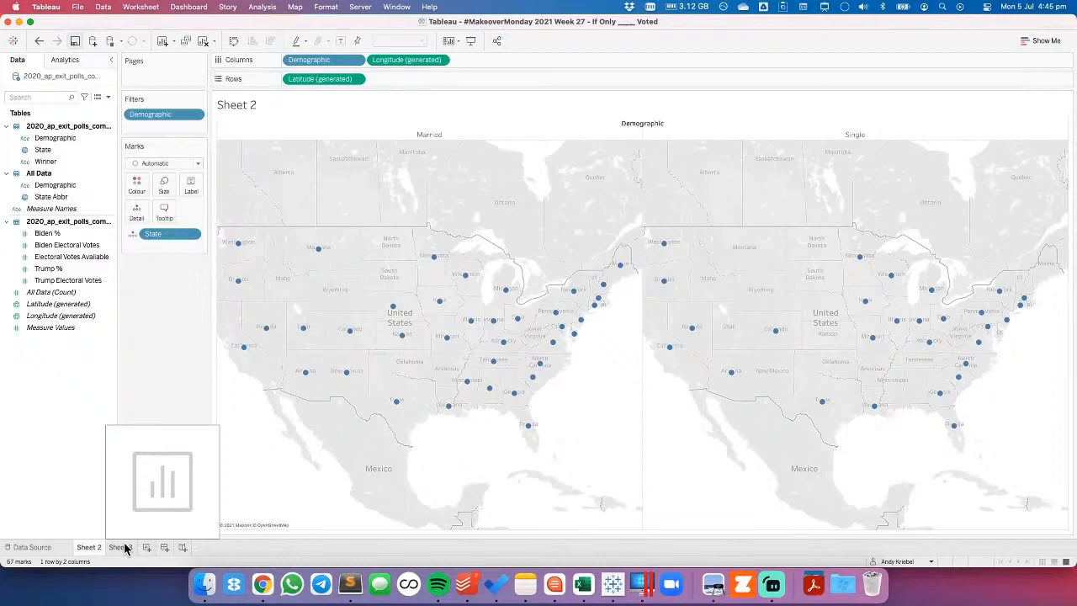
pyautogui.rightClick(48, 79)
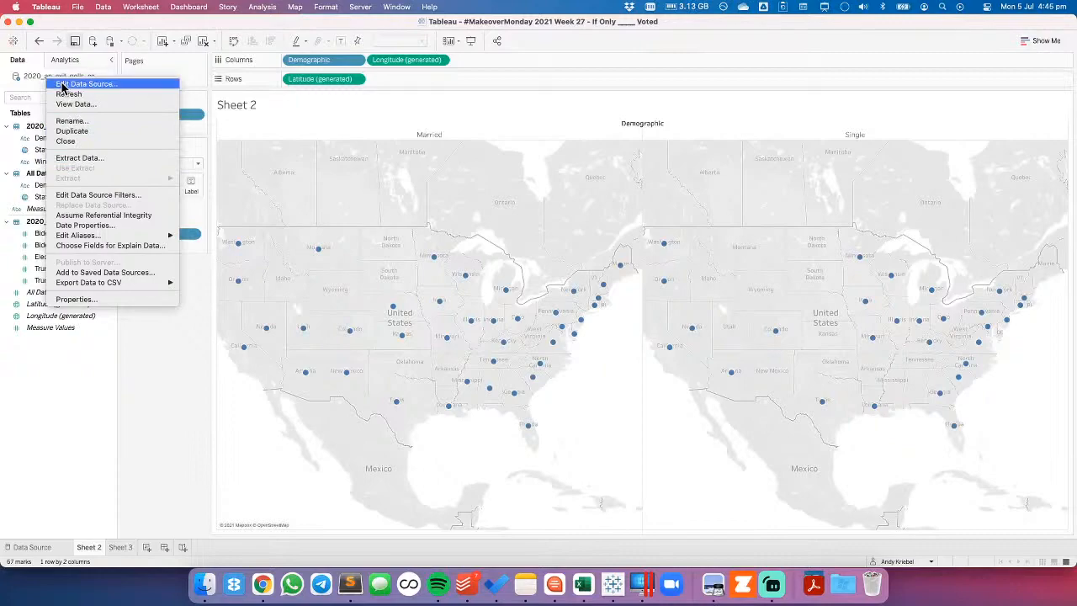
pyautogui.click(64, 86)
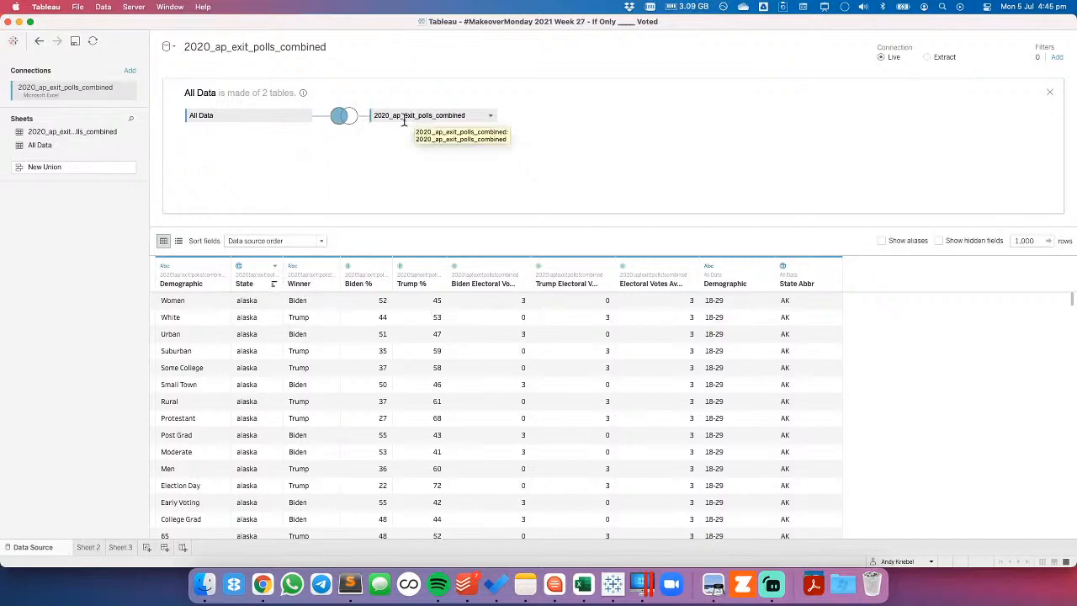
pyautogui.click(341, 118)
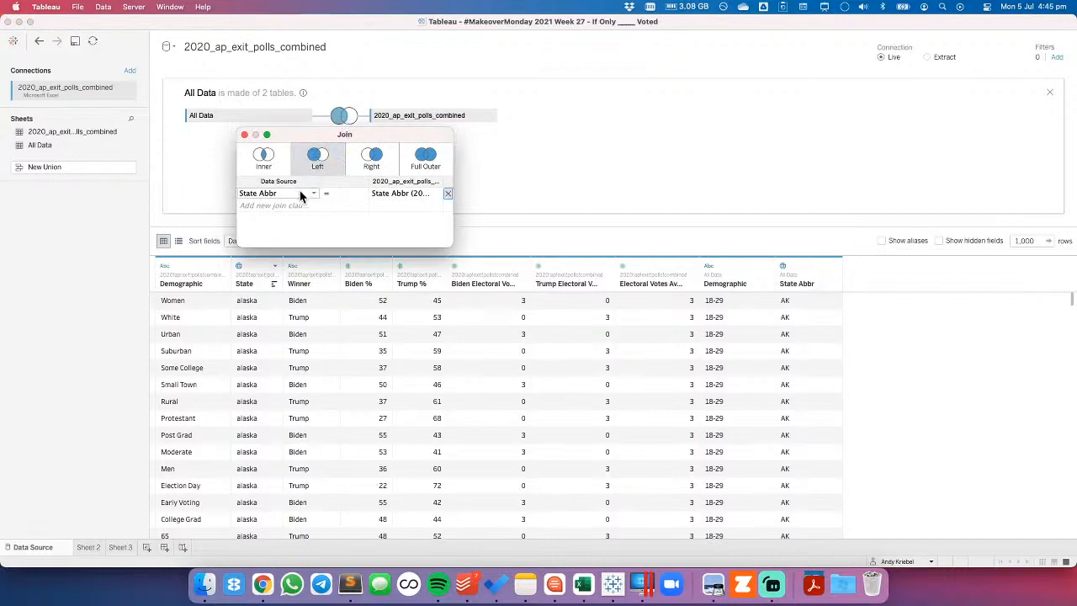
pyautogui.click(244, 134)
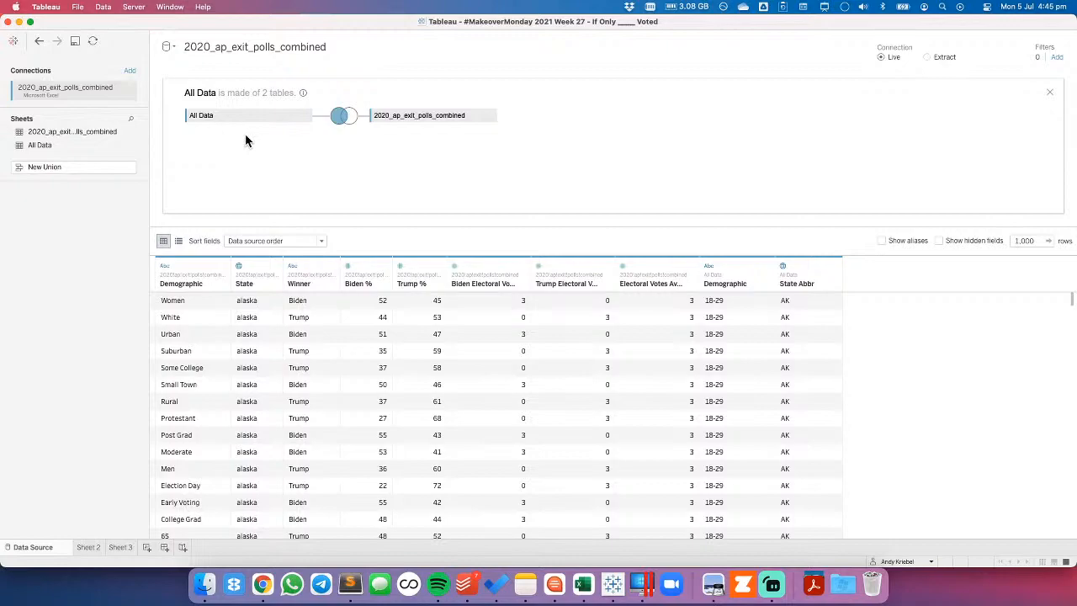
# Create a new worksheet and filter the exit polls table's Demographic field to Single.
pyautogui.click(147, 547)
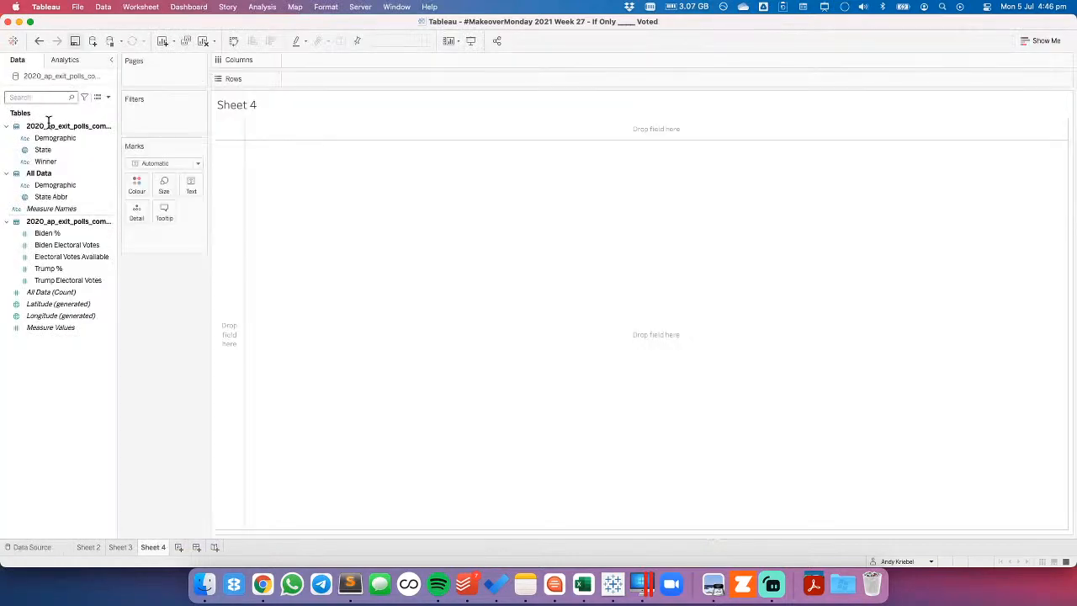
pyautogui.moveTo(55, 137); pyautogui.dragTo(178, 106)
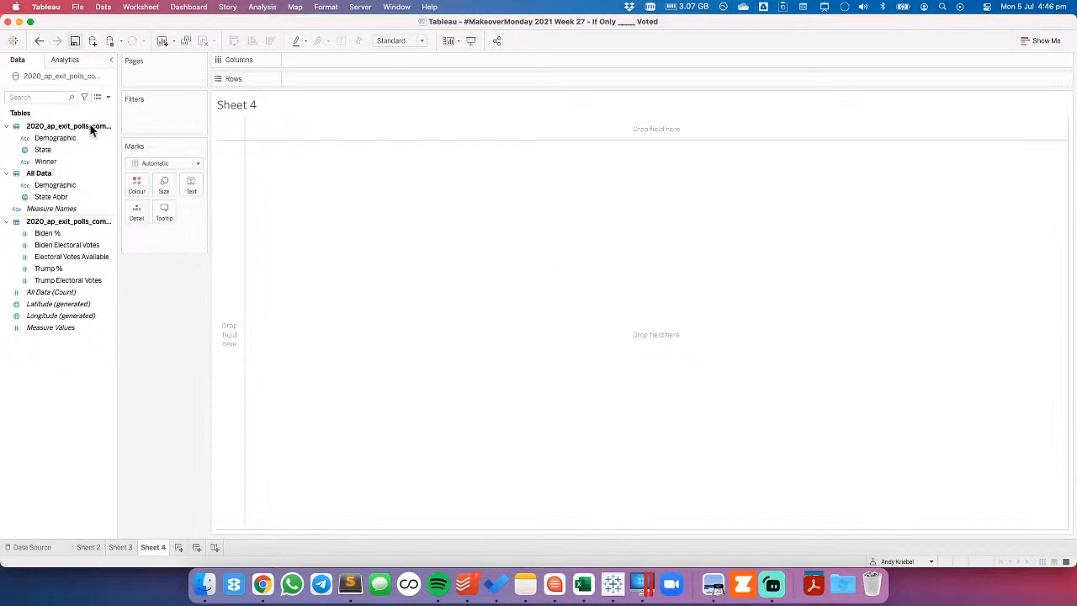
pyautogui.moveTo(67, 140); pyautogui.dragTo(168, 111)
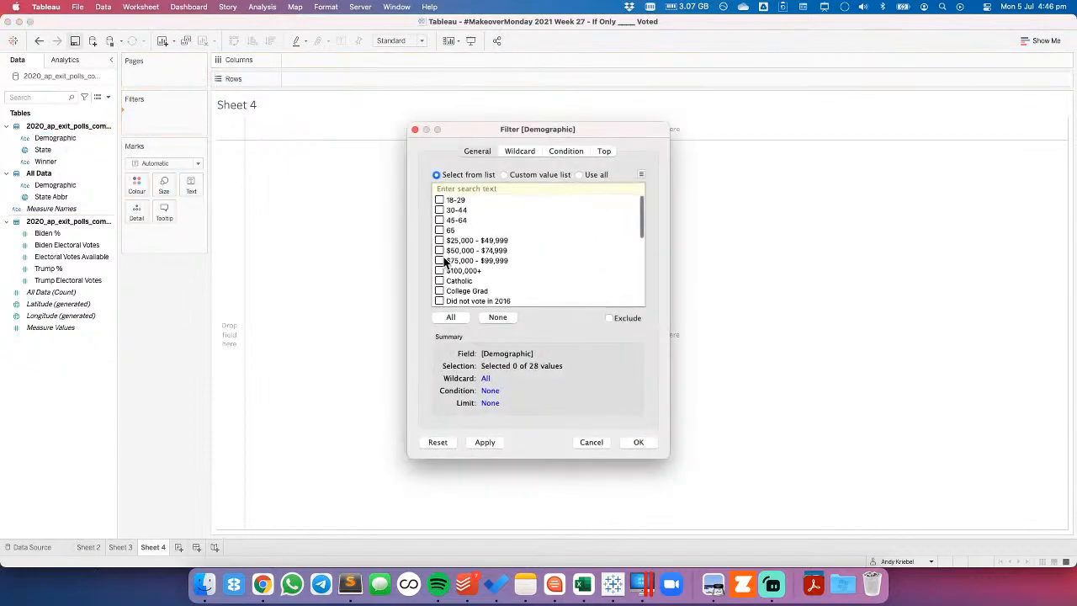
pyautogui.scroll(-2, 493, 269)
pyautogui.scroll(-4, 492, 267)
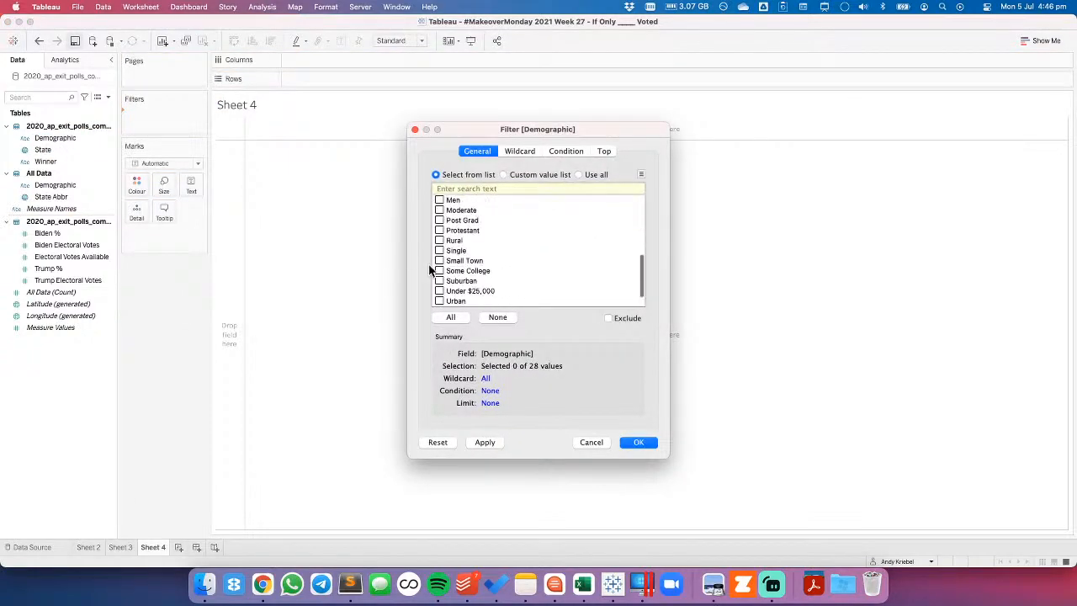
pyautogui.click(449, 251)
pyautogui.click(637, 441)
# Lay out Demographic in columns against State in rows, swap State for All Data's State Abbr, and clear the sheet.
pyautogui.click(42, 150)
pyautogui.moveTo(49, 152); pyautogui.dragTo(349, 60)
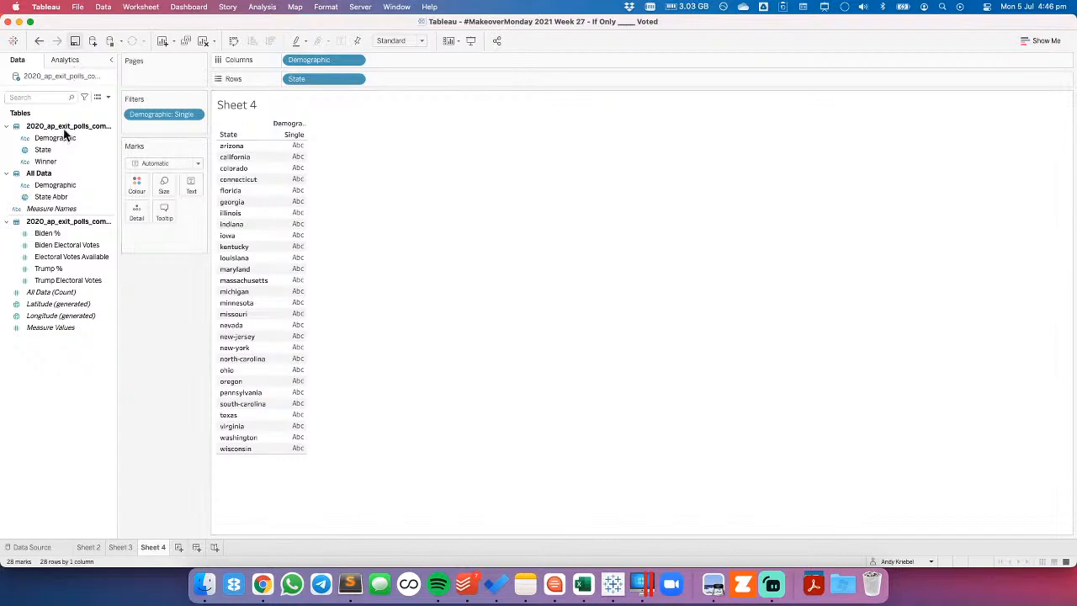
pyautogui.moveTo(51, 196); pyautogui.dragTo(323, 78)
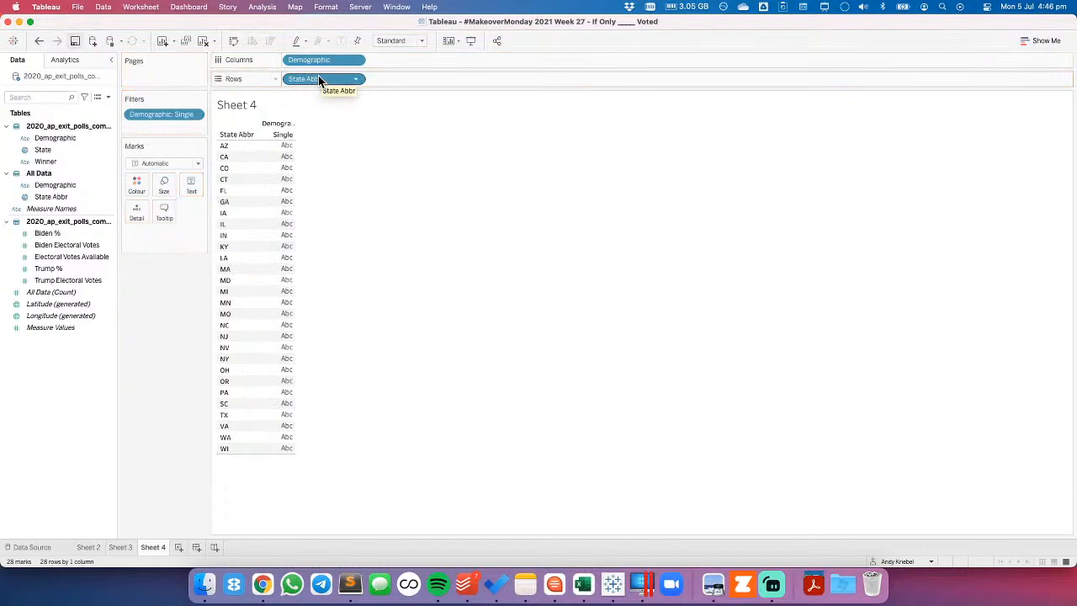
pyautogui.click(203, 40)
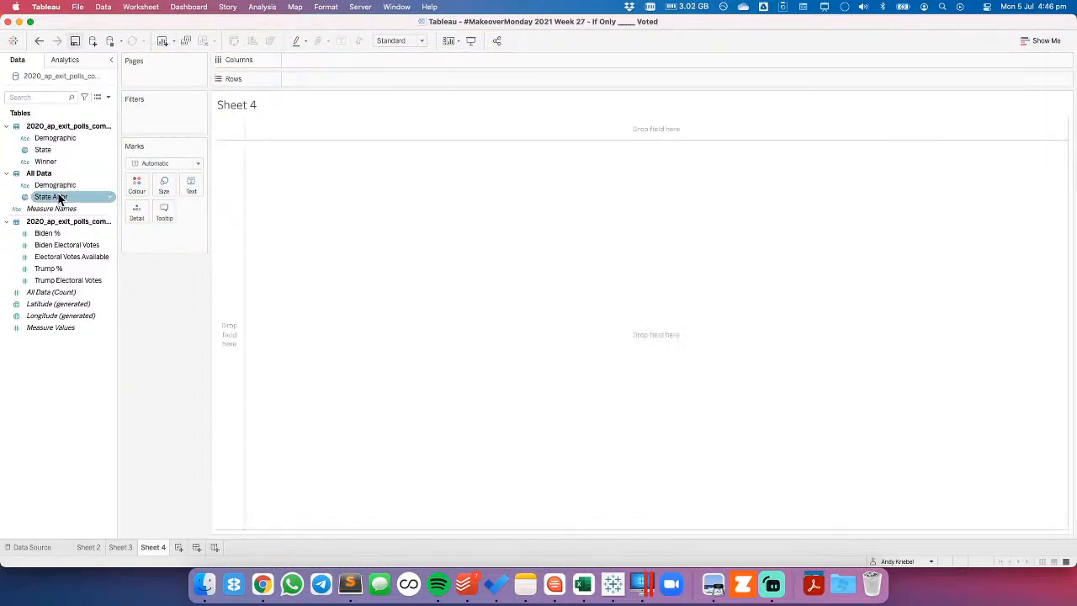
# Reopen the data source for editing and remove the 2020_ap_exit_polls_combined table from the join with All Data.
pyautogui.rightClick(81, 81)
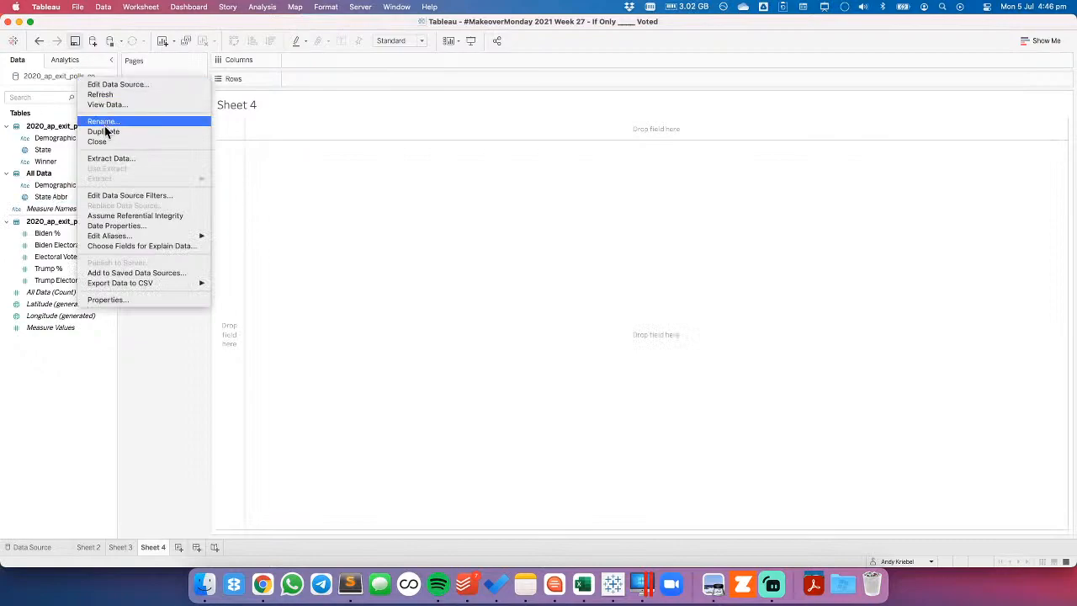
pyautogui.click(112, 85)
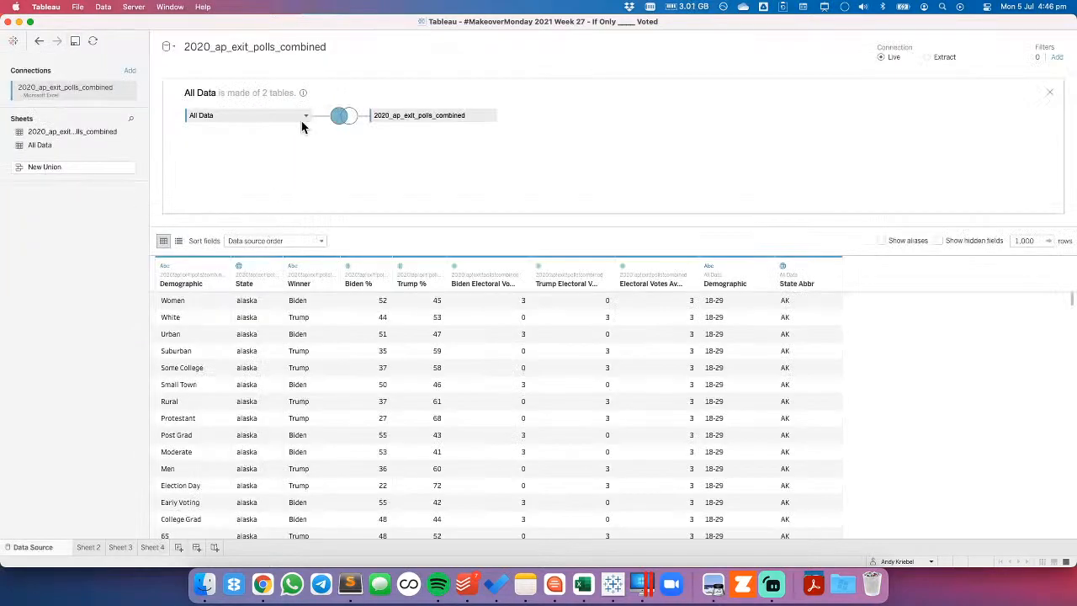
pyautogui.click(304, 121)
pyautogui.click(244, 151)
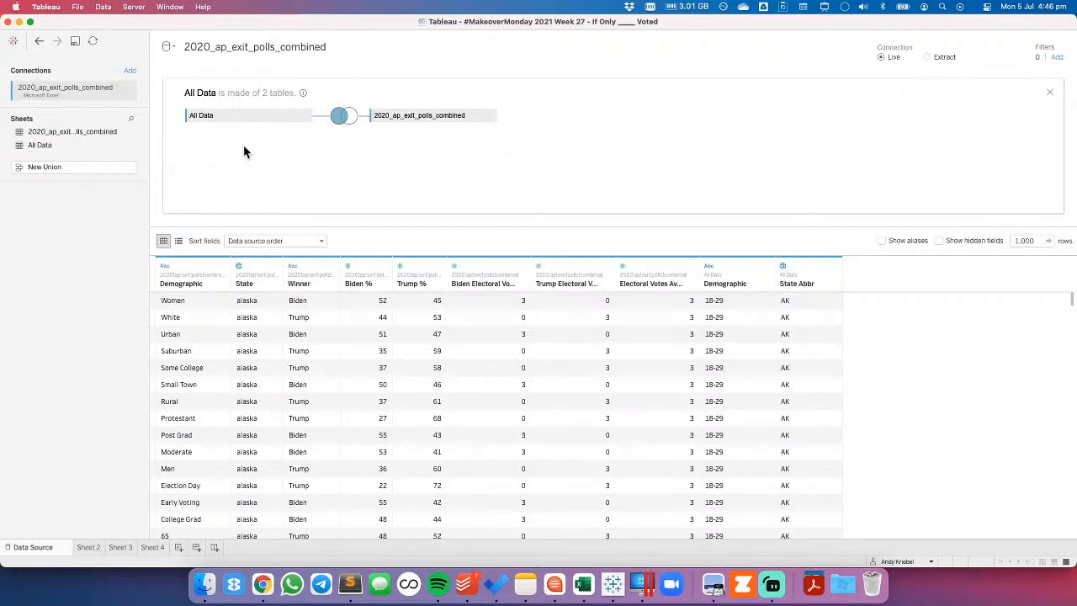
pyautogui.click(492, 117)
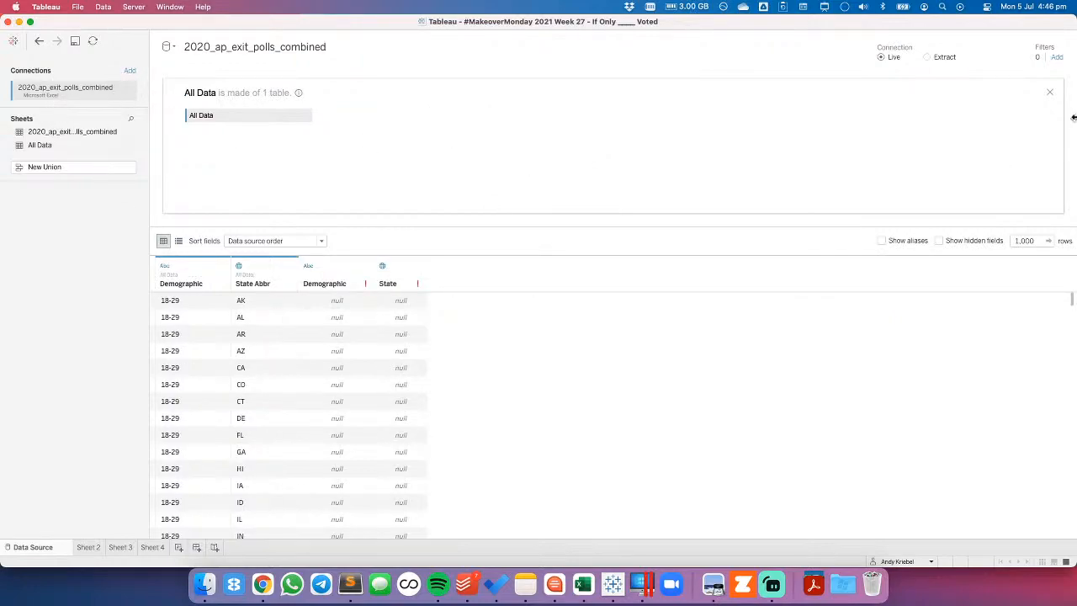
# Replace the All Data table with 2020_ap_exit_polls_combined as the data source's only table.
pyautogui.click(1049, 92)
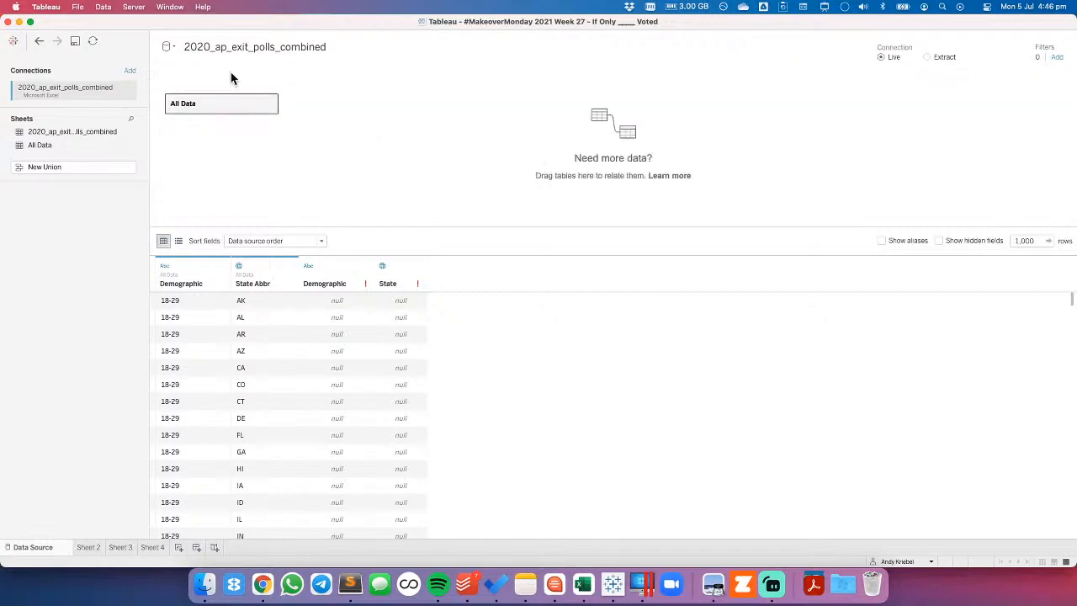
pyautogui.click(270, 103)
pyautogui.click(286, 131)
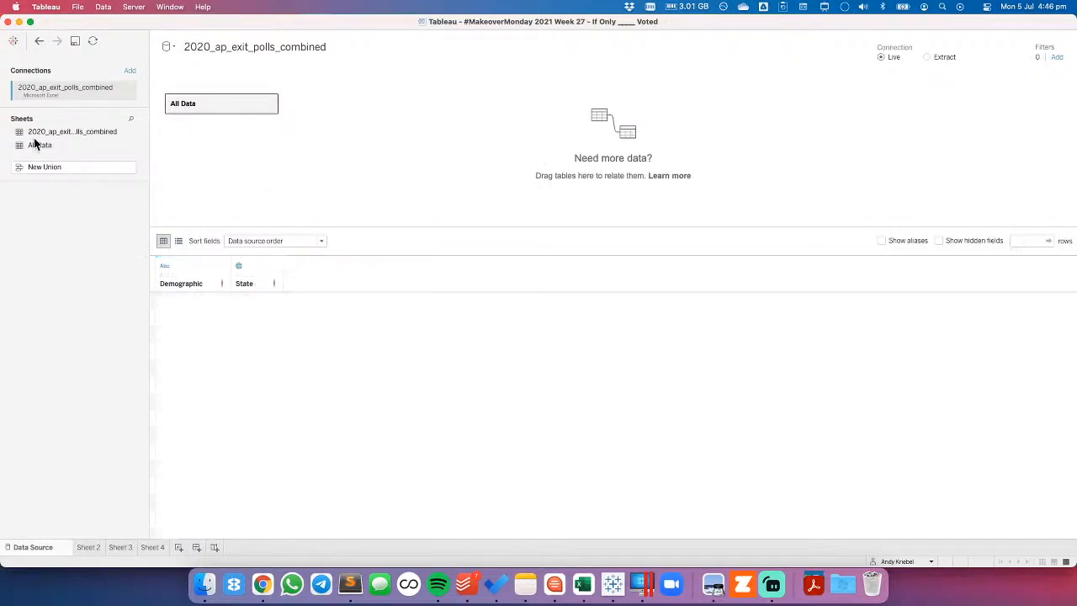
pyautogui.moveTo(40, 135); pyautogui.dragTo(295, 128)
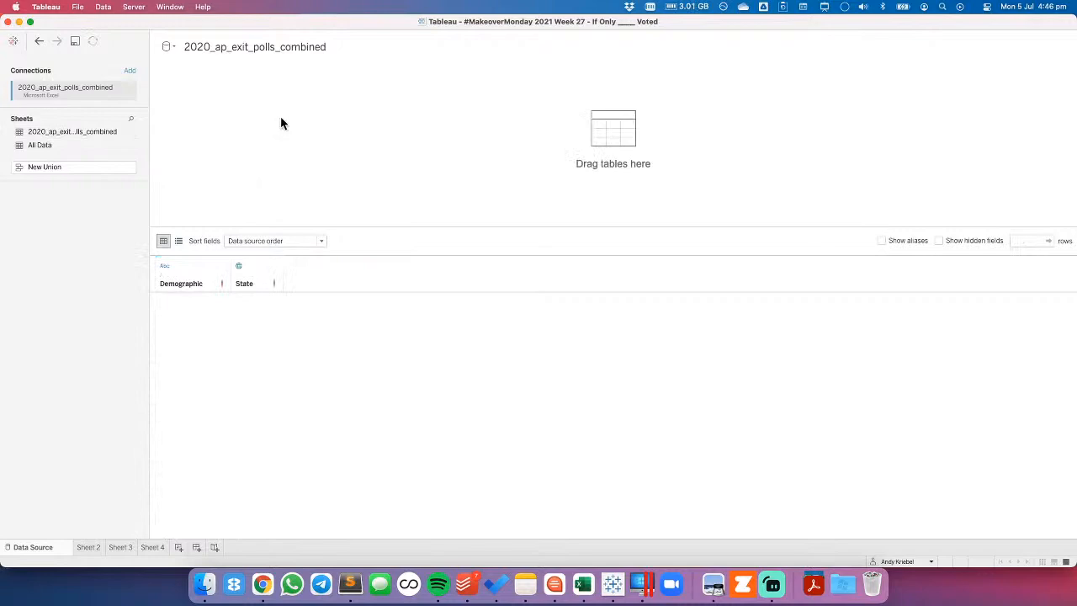
# Rename the exit polls table's State1 field as State in the data source.
pyautogui.click(253, 286)
pyautogui.doubleClick(253, 286)
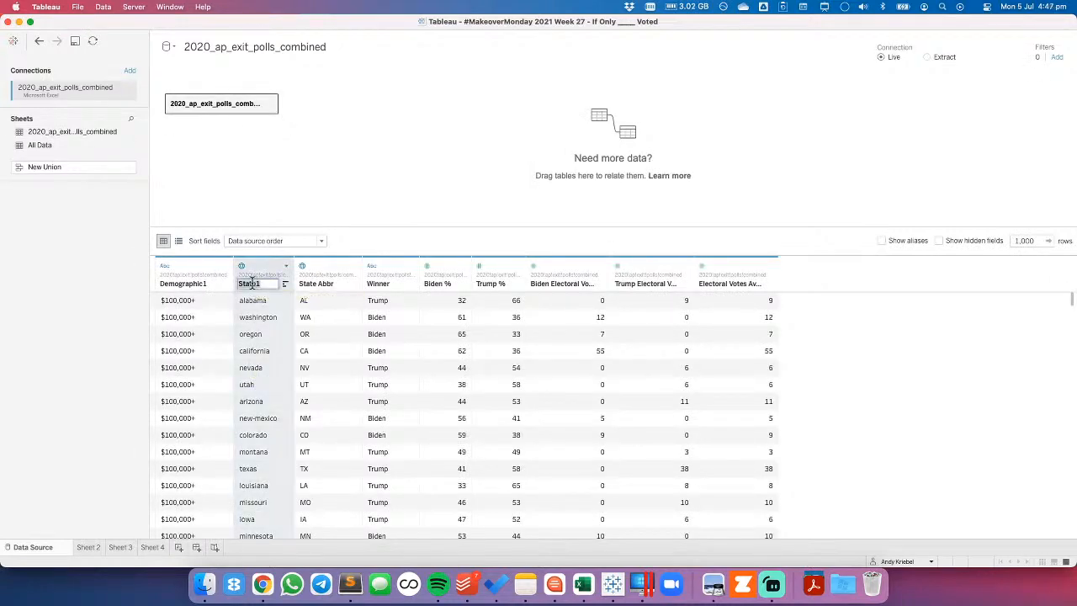
pyautogui.write('State')
pyautogui.press('Return')
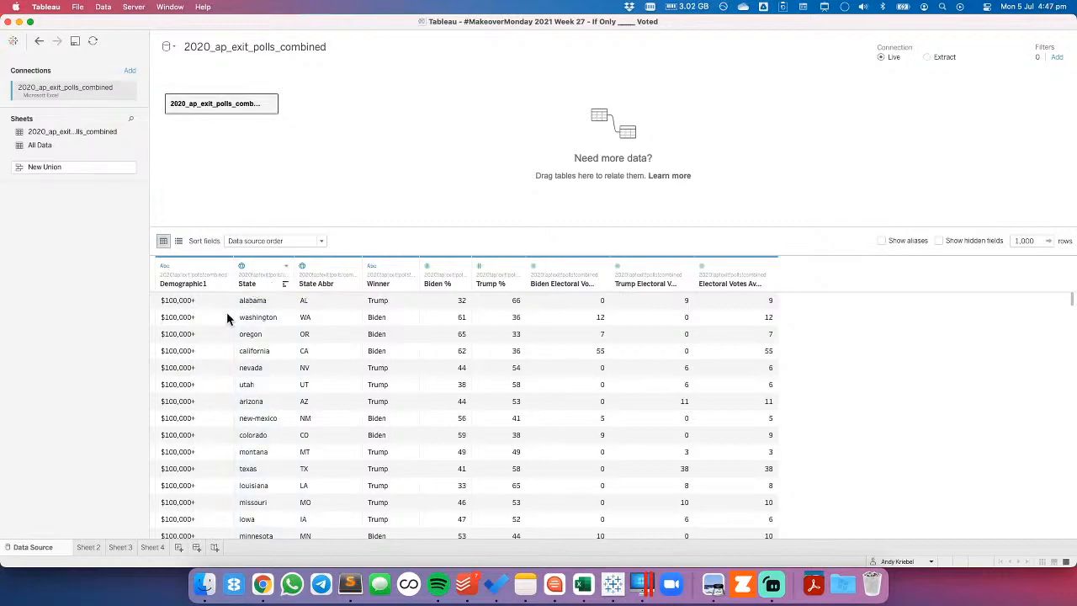
# Return to Sheet 2 and rename the Demographic1 field as Demographic.
pyautogui.click(88, 547)
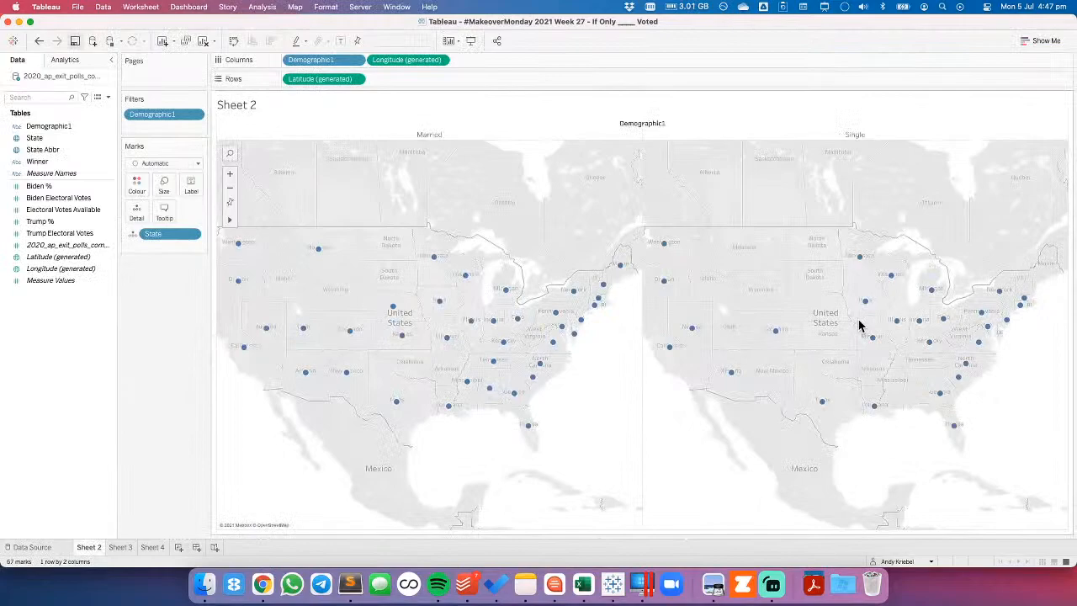
pyautogui.rightClick(48, 130)
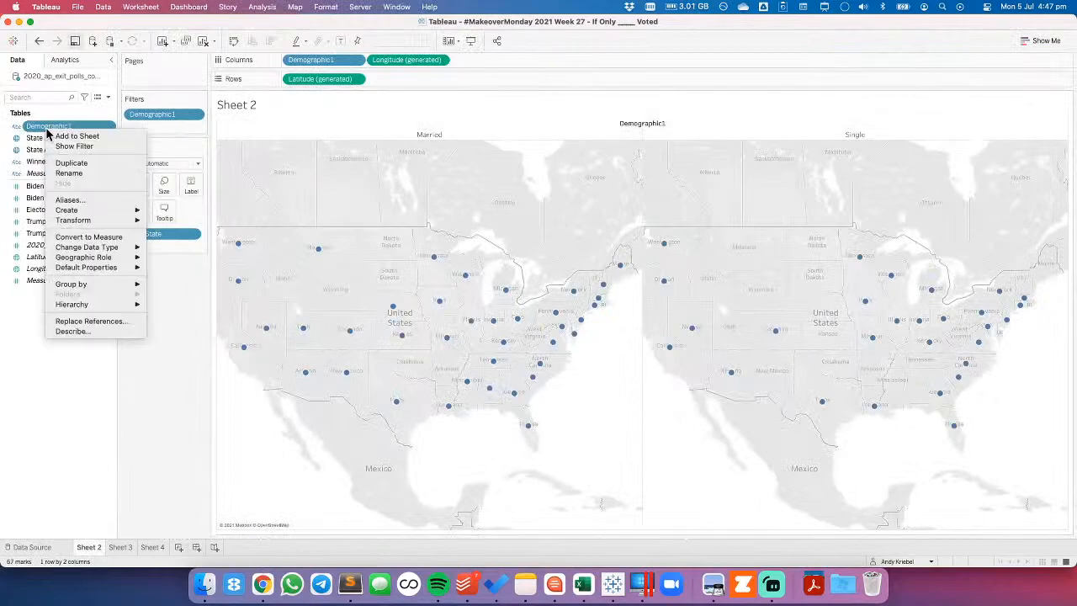
pyautogui.click(71, 172)
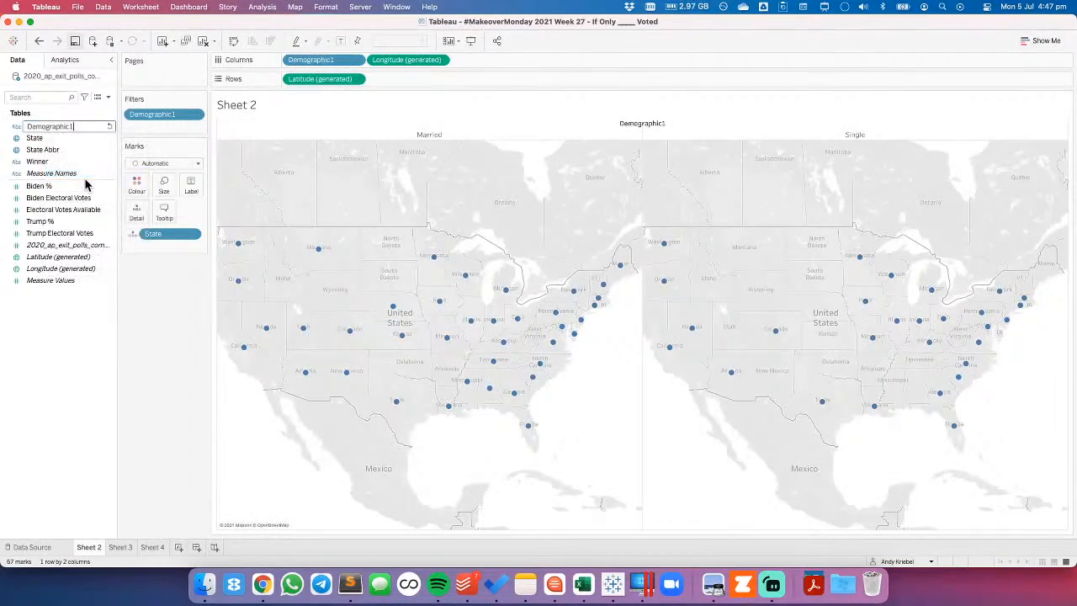
pyautogui.press('Return')
pyautogui.click(74, 399)
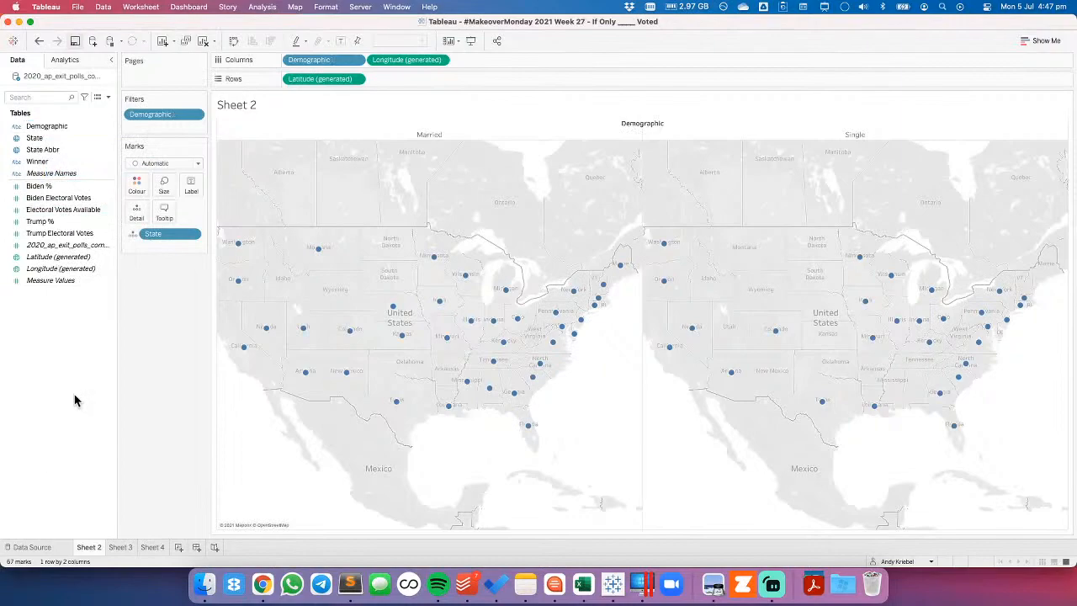
# Switch to Excel and open the most recent 2020_ap_exit_polls_combined workbook.
pyautogui.click(583, 583)
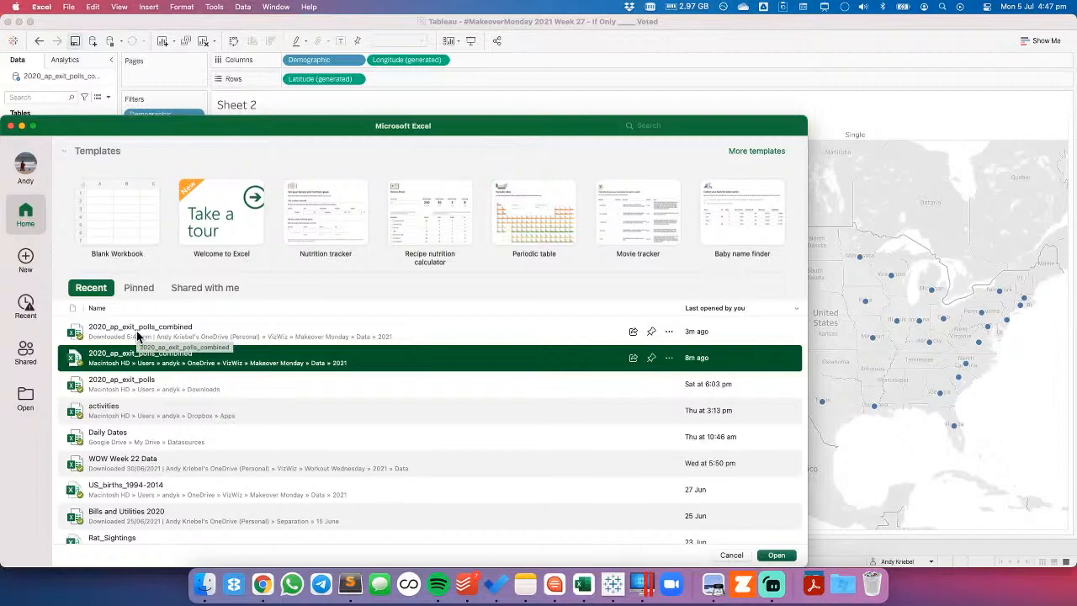
pyautogui.doubleClick(139, 335)
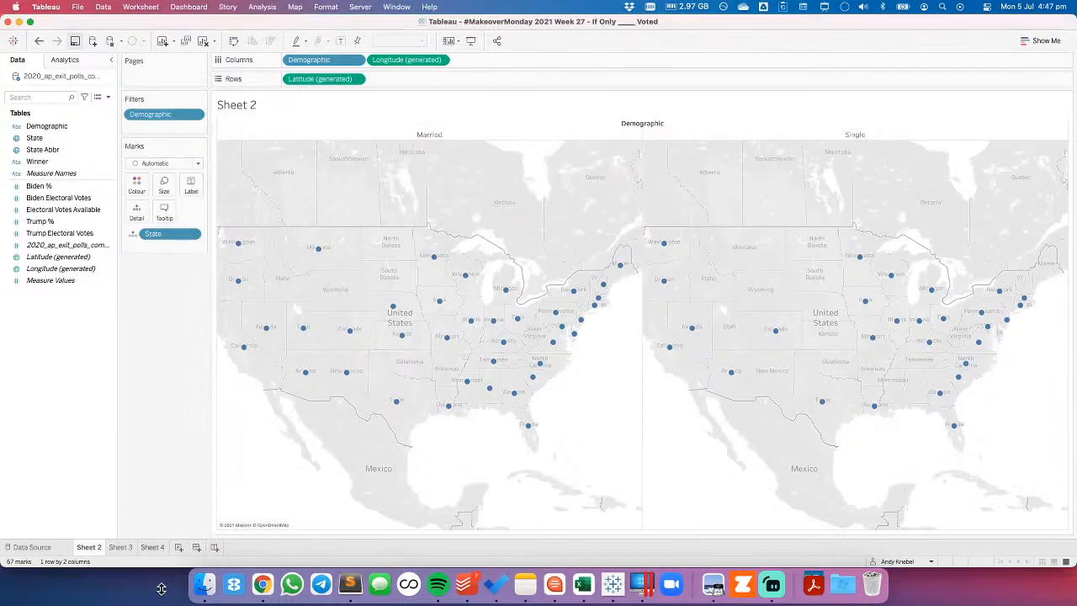
# On Sheet 3, build a grid with Demographic in rows and State Abbr in columns, fitted to Entire View.
pyautogui.click(120, 547)
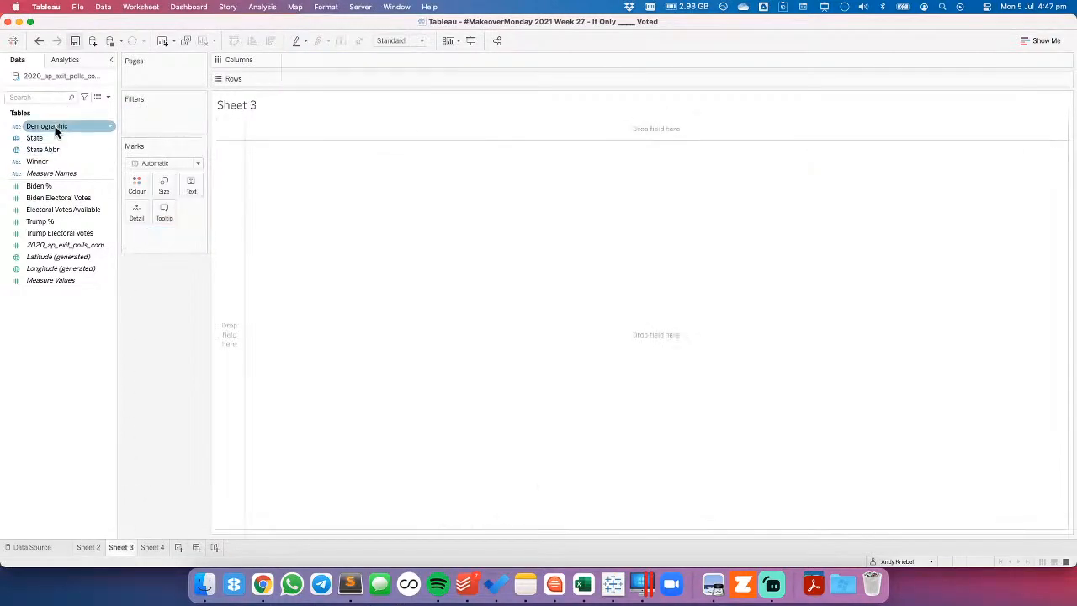
pyautogui.moveTo(57, 154); pyautogui.dragTo(244, 195)
pyautogui.moveTo(42, 126); pyautogui.dragTo(375, 59)
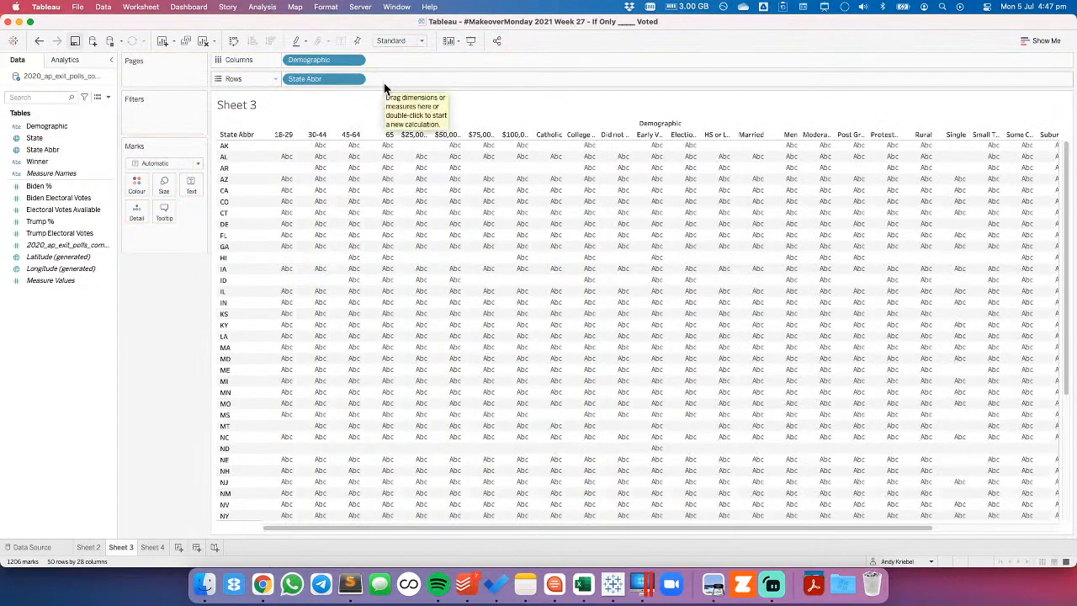
pyautogui.click(233, 41)
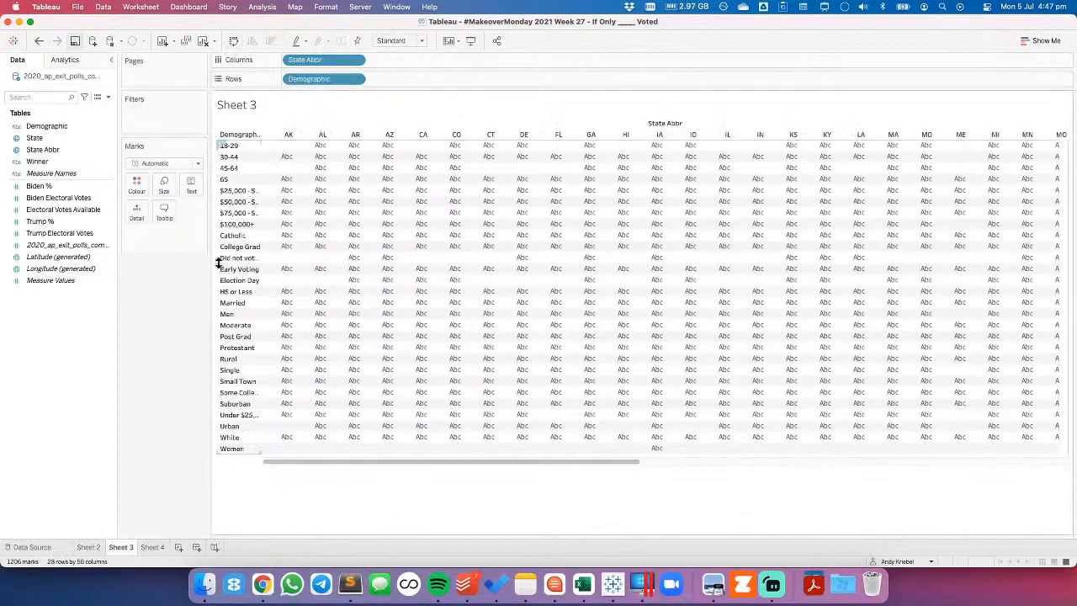
pyautogui.click(403, 40)
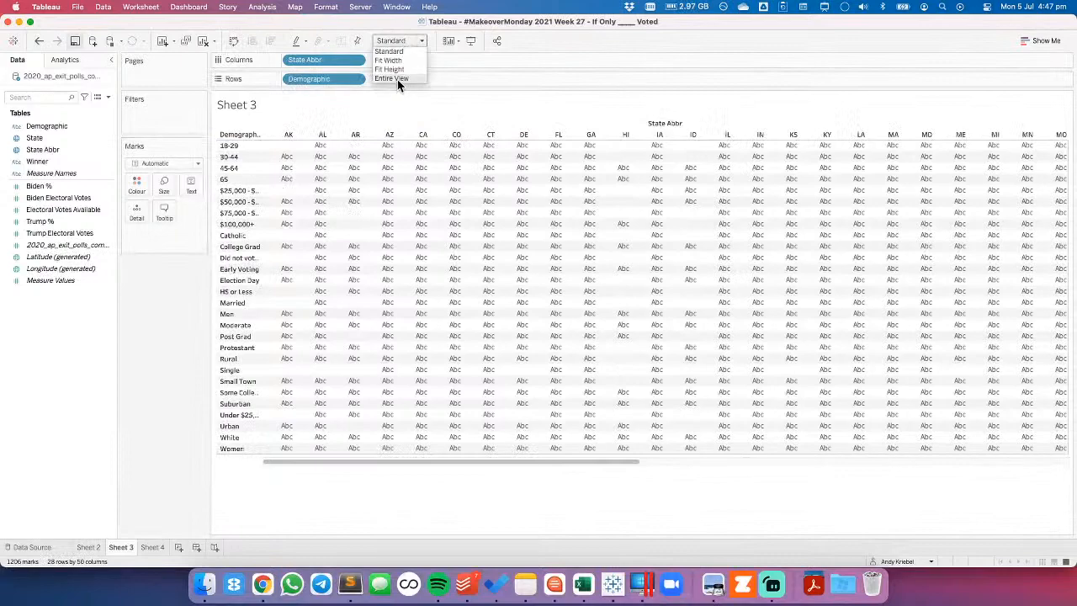
pyautogui.click(396, 79)
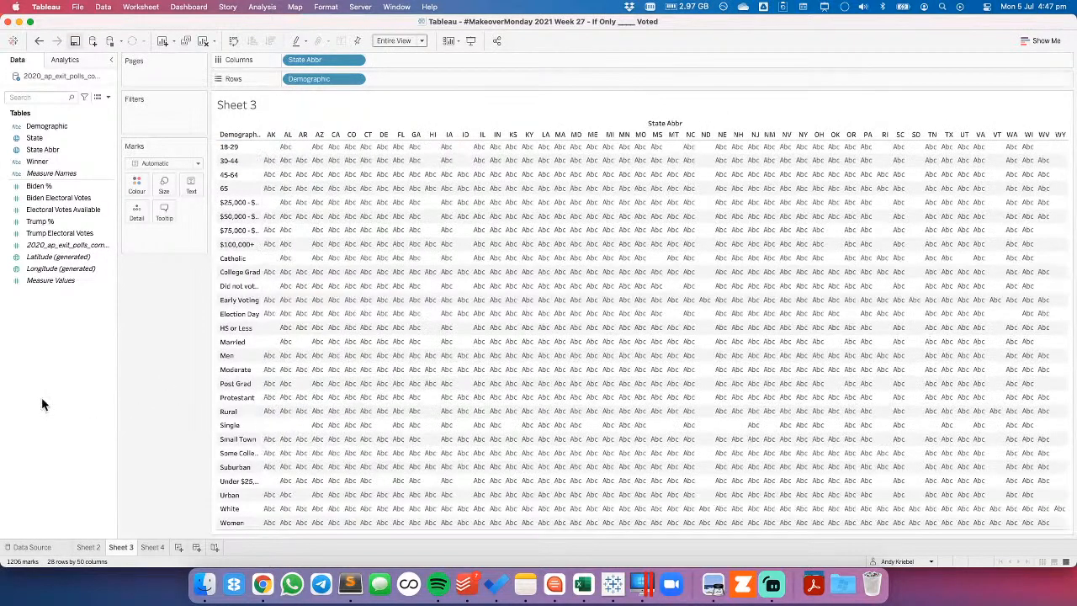
# Try colouring the Sheet 3 grid by Biden Electoral Votes and replace that colour field with Biden %.
pyautogui.click(31, 273)
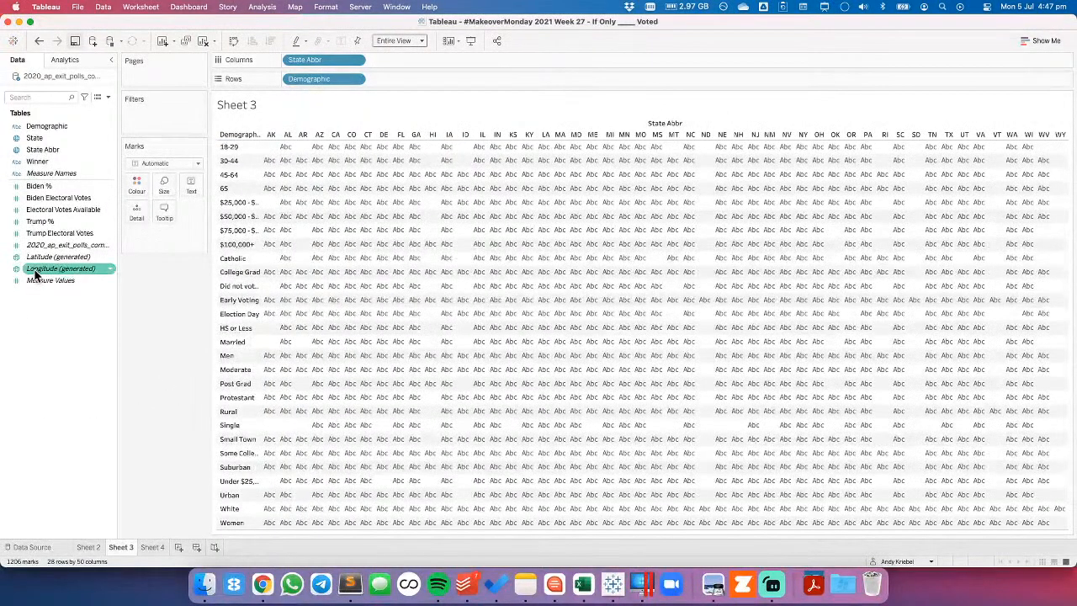
pyautogui.moveTo(283, 153)
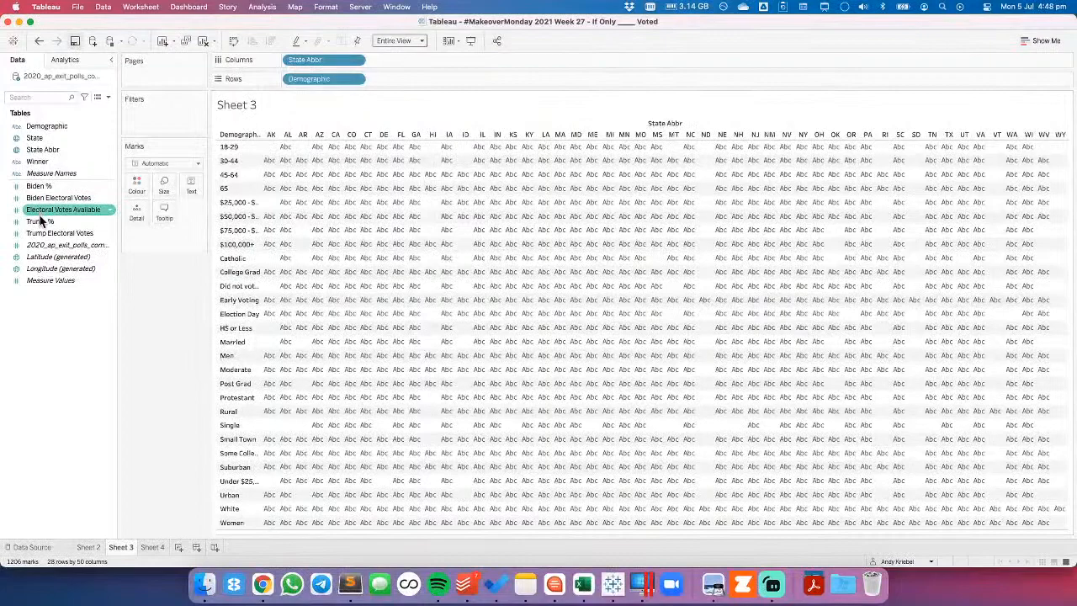
pyautogui.moveTo(42, 199); pyautogui.dragTo(138, 180)
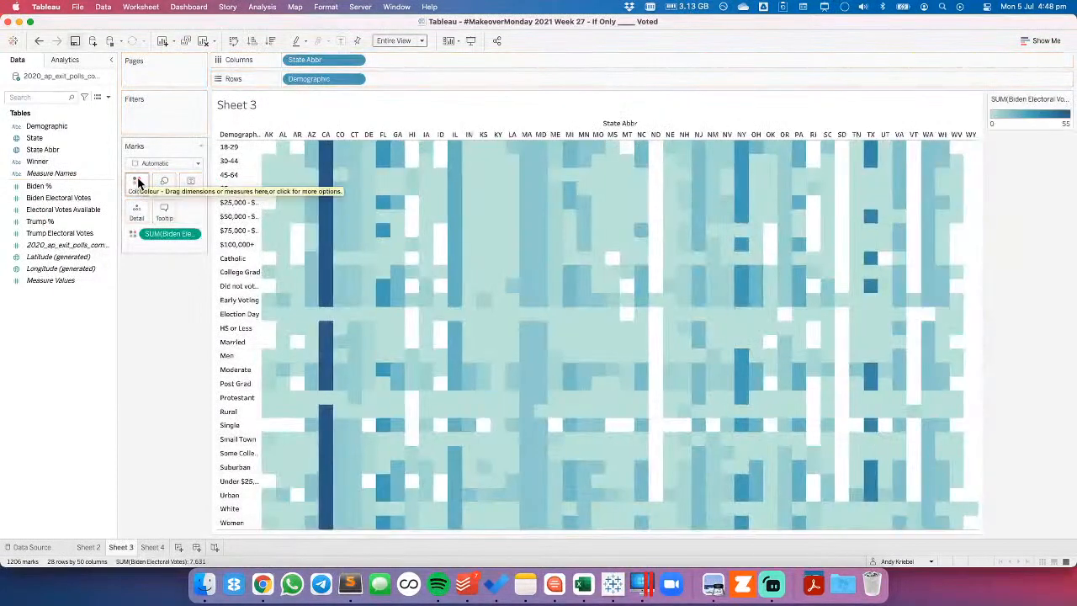
pyautogui.moveTo(38, 186); pyautogui.dragTo(155, 233)
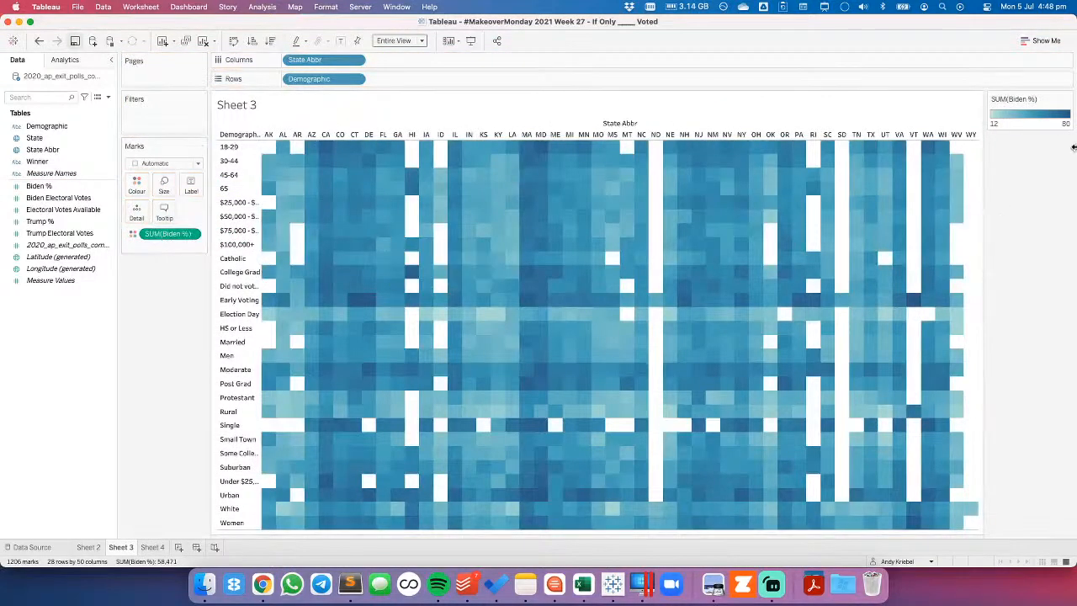
# Set the default number format of Biden % to Number (Custom) with 0 decimal places and a % suffix.
pyautogui.rightClick(39, 187)
pyautogui.moveTo(101, 328)
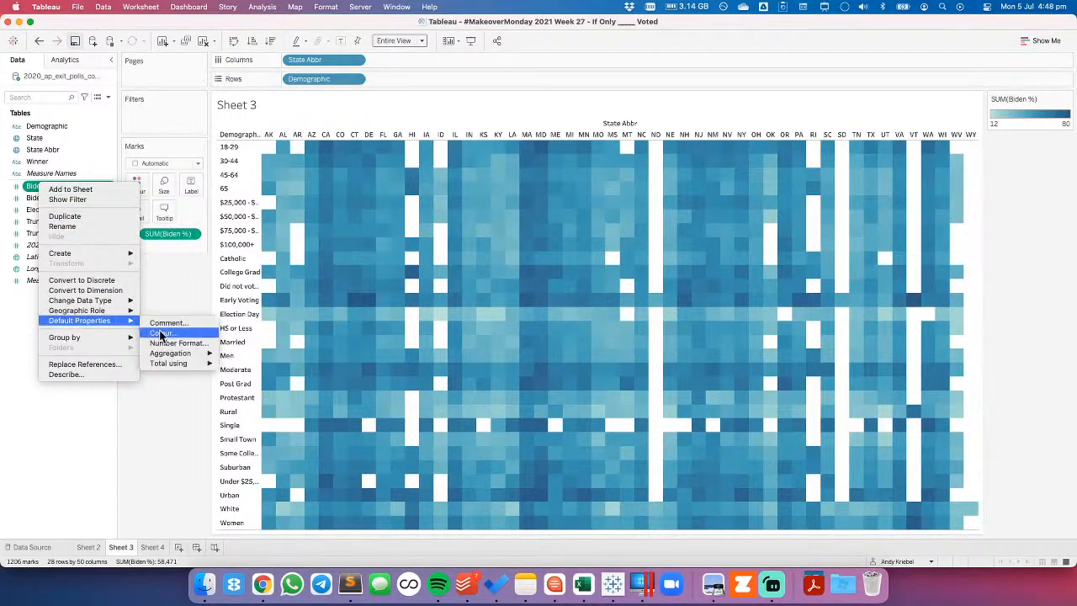
pyautogui.click(184, 342)
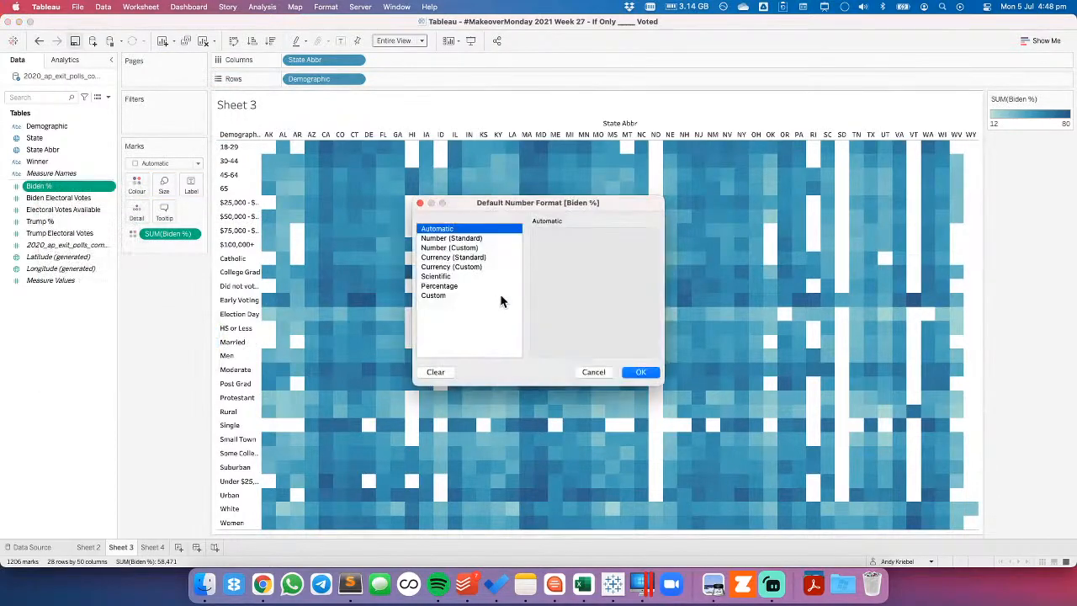
pyautogui.click(451, 247)
pyautogui.doubleClick(566, 250)
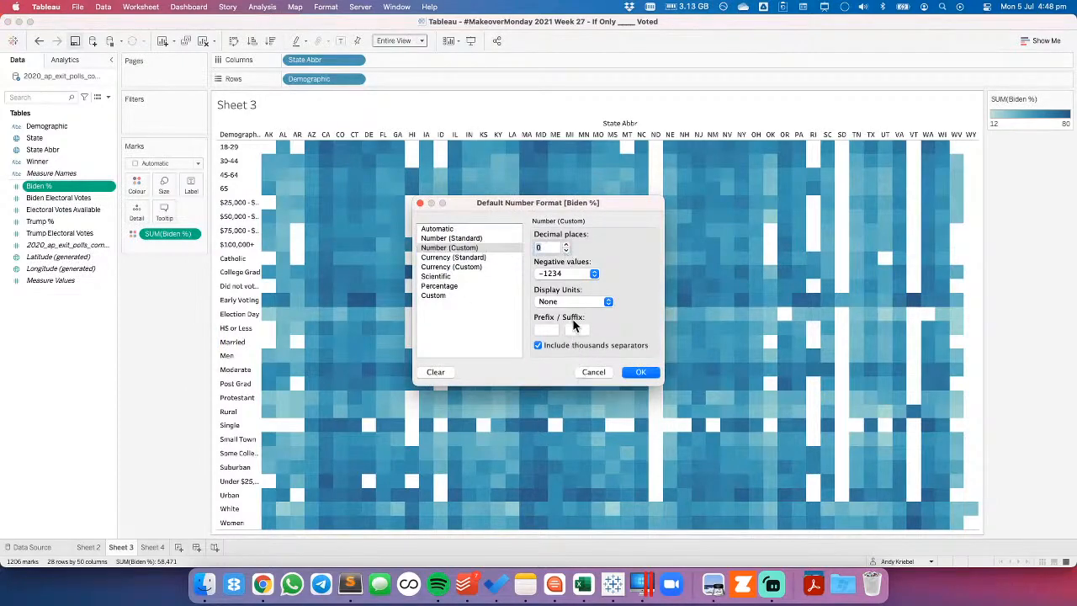
pyautogui.click(577, 330)
pyautogui.write('%')
pyautogui.click(641, 372)
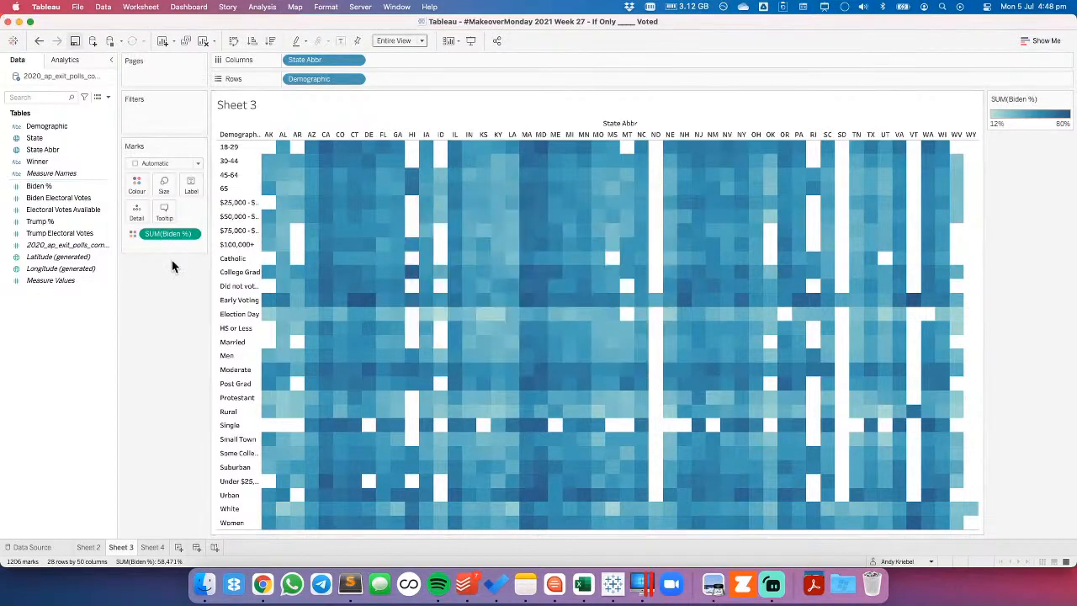
# Set the default colour palette of Biden % to Color Brewer Red-Blue.
pyautogui.rightClick(37, 185)
pyautogui.moveTo(81, 320)
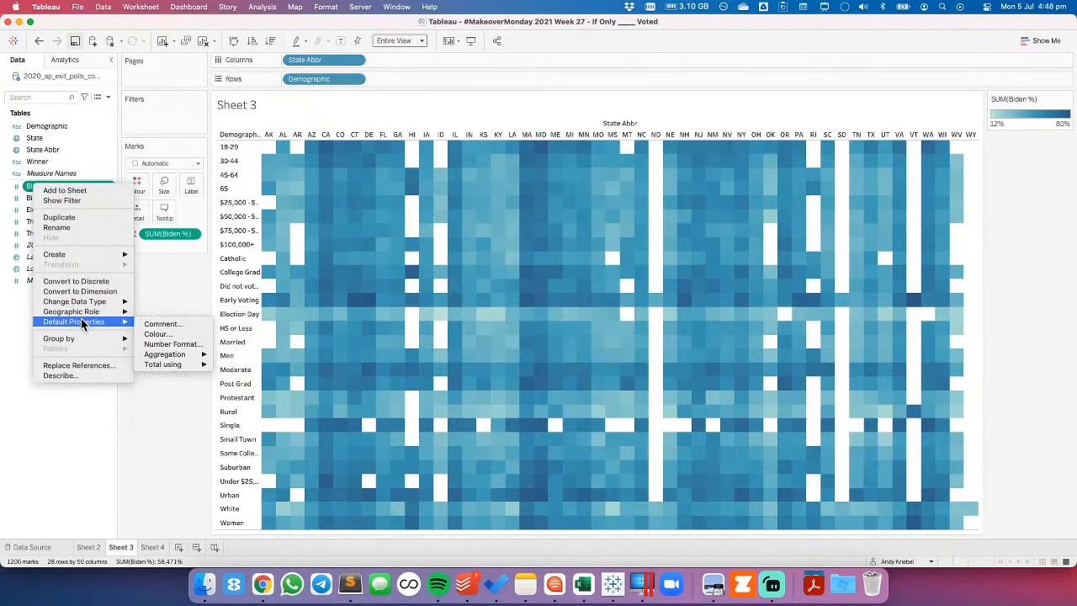
pyautogui.click(164, 334)
pyautogui.click(510, 232)
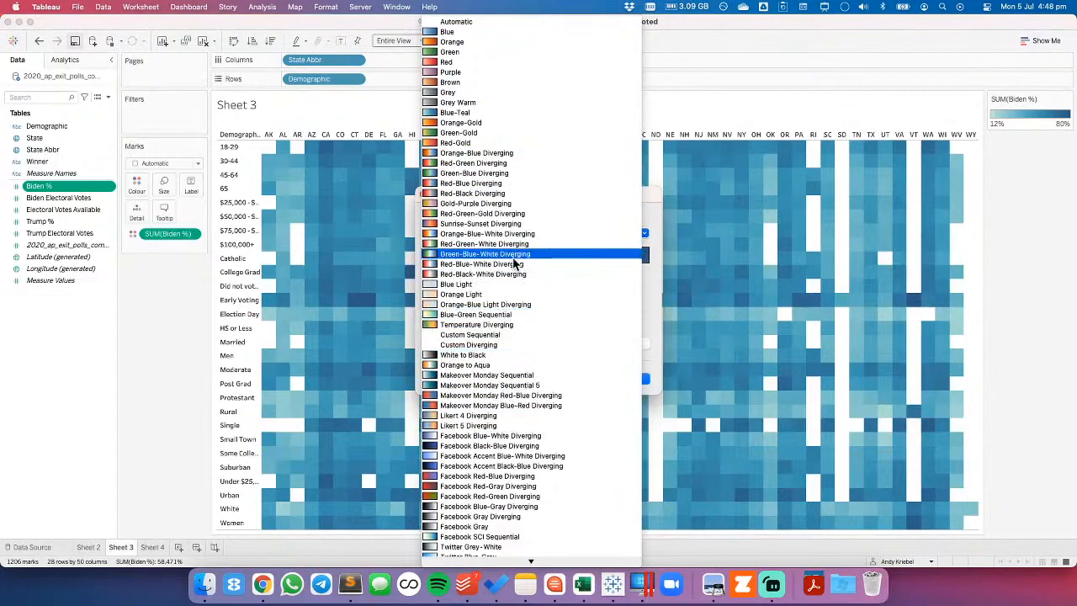
pyautogui.scroll(-5, 515, 266)
pyautogui.scroll(-4, 515, 266)
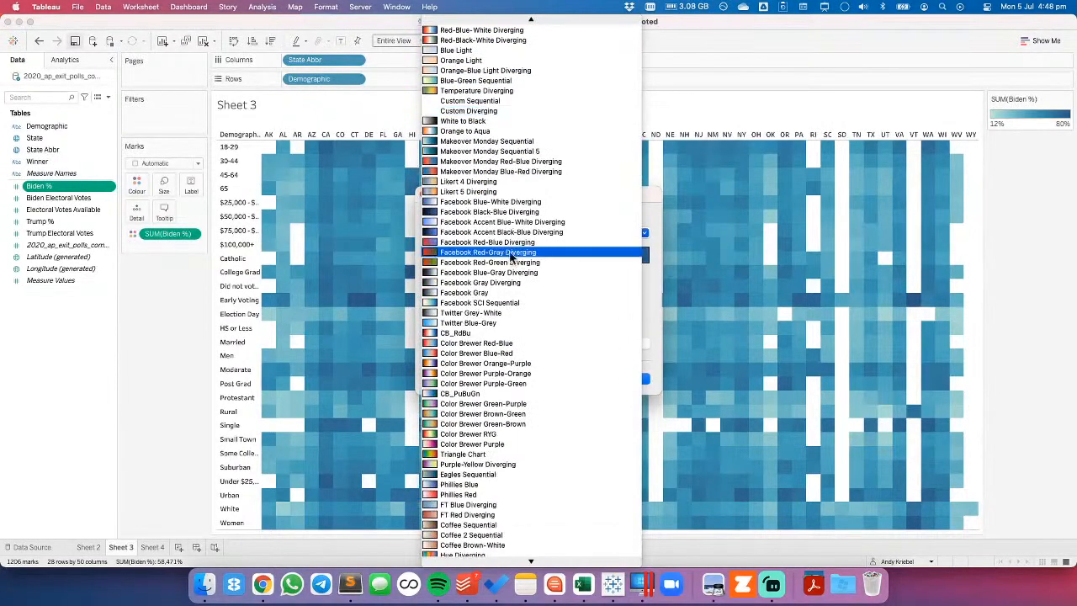
pyautogui.click(473, 339)
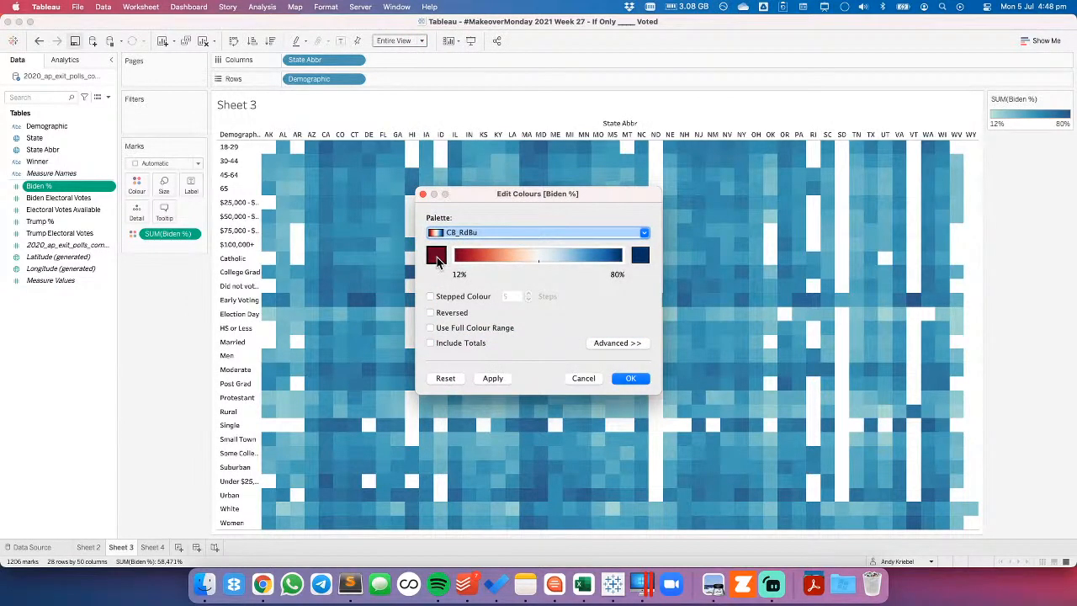
pyautogui.click(469, 233)
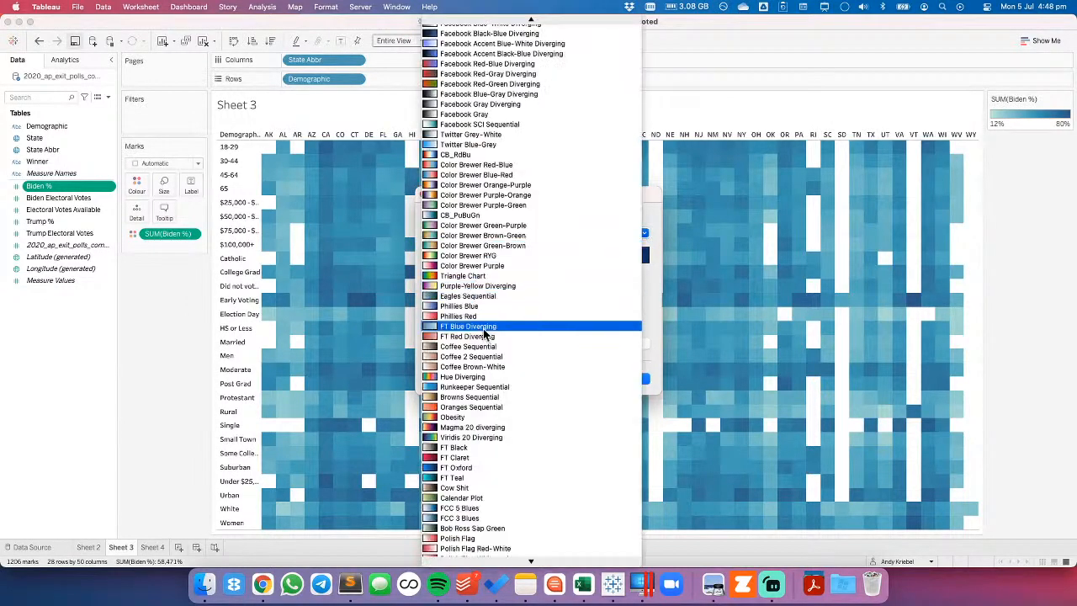
pyautogui.click(483, 165)
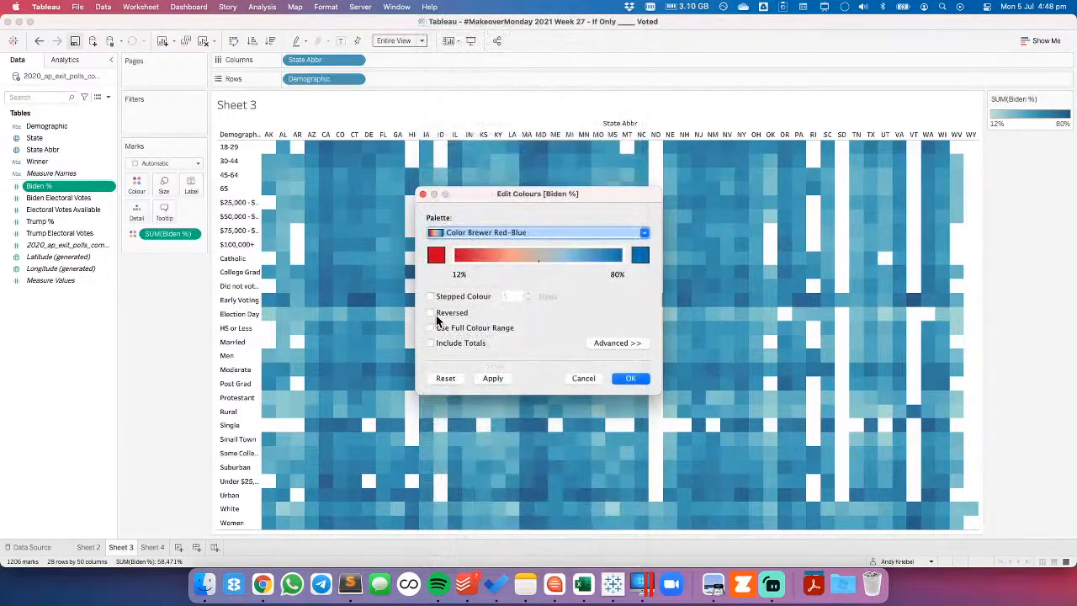
# Set the Biden % colour range to start at 0, end at 100 and centre on 50, and apply the colours.
pyautogui.click(618, 343)
pyautogui.click(430, 373)
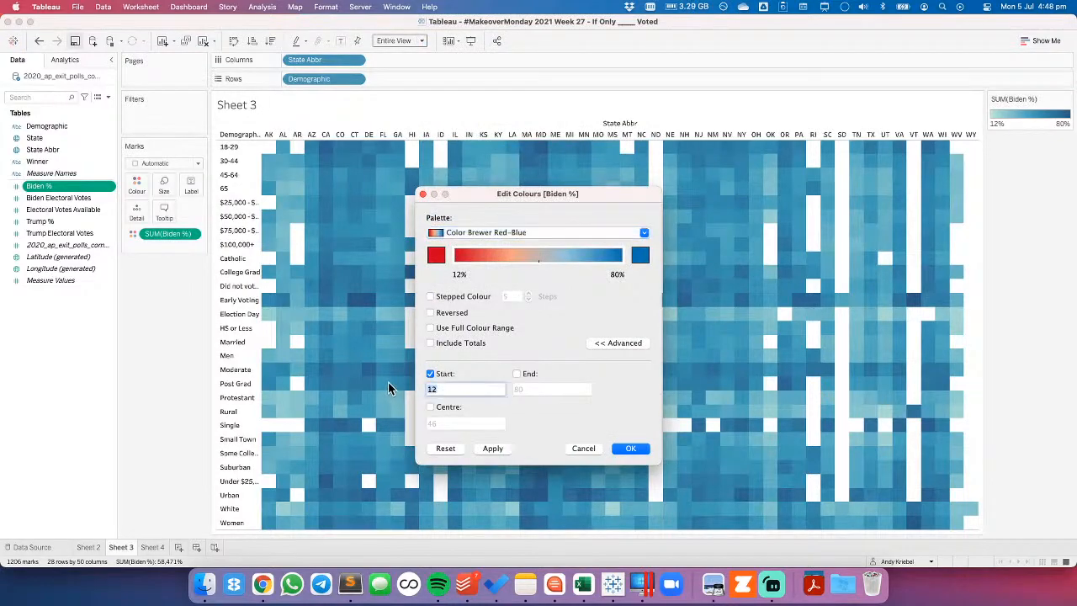
pyautogui.write('0')
pyautogui.click(516, 374)
pyautogui.write('10')
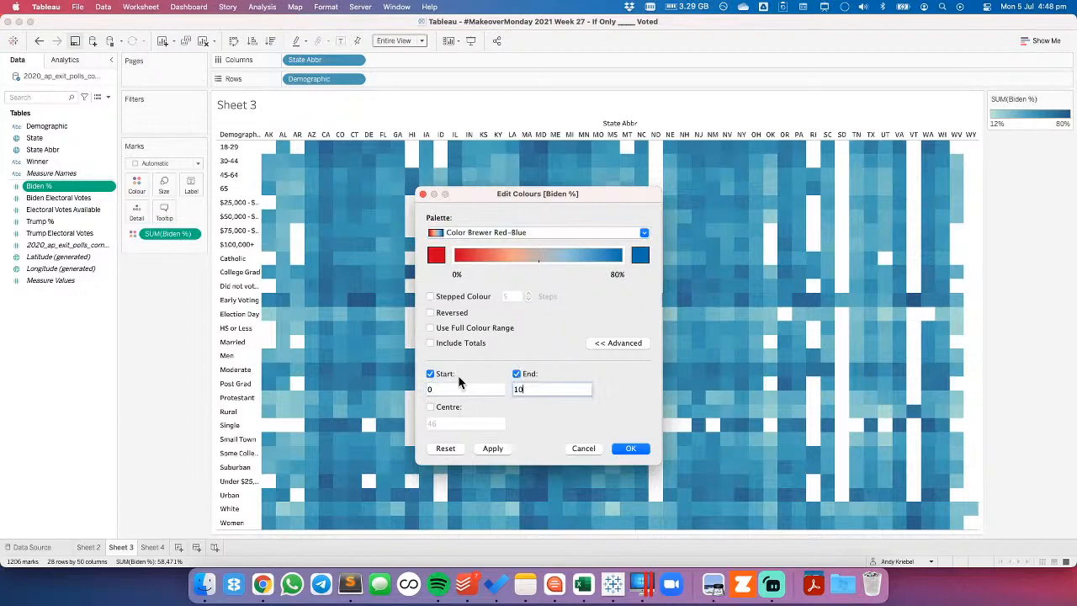
pyautogui.click(434, 408)
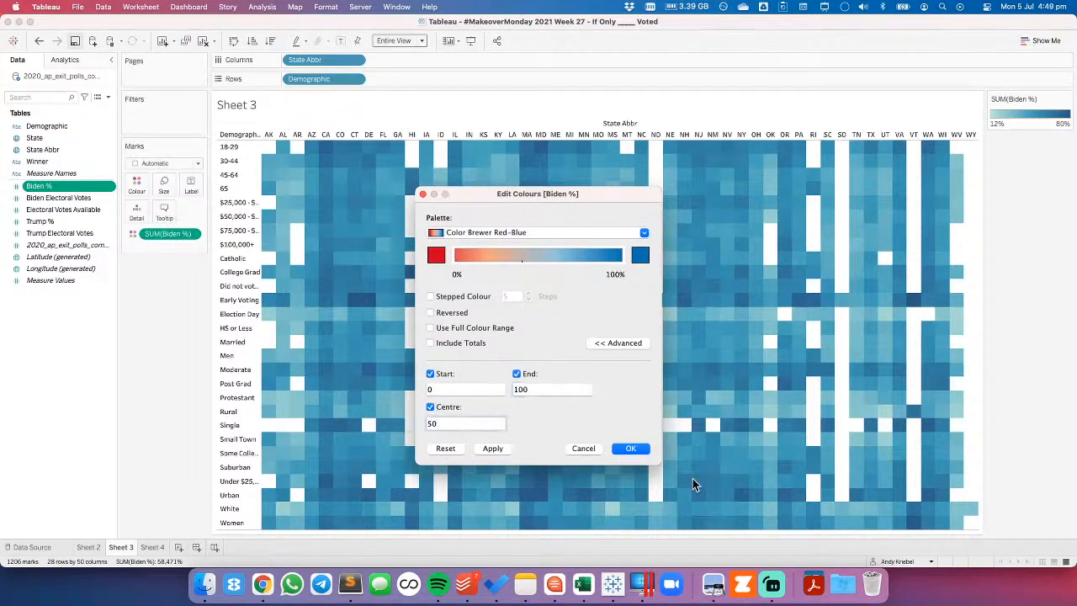
pyautogui.click(632, 447)
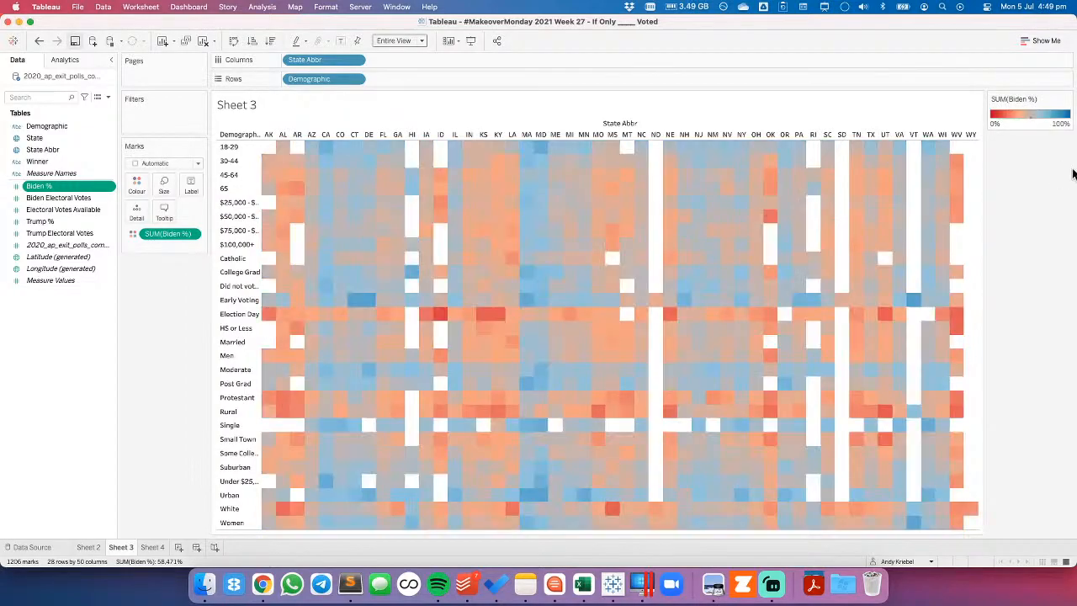
# Give the squares of the grid a white border.
pyautogui.click(137, 188)
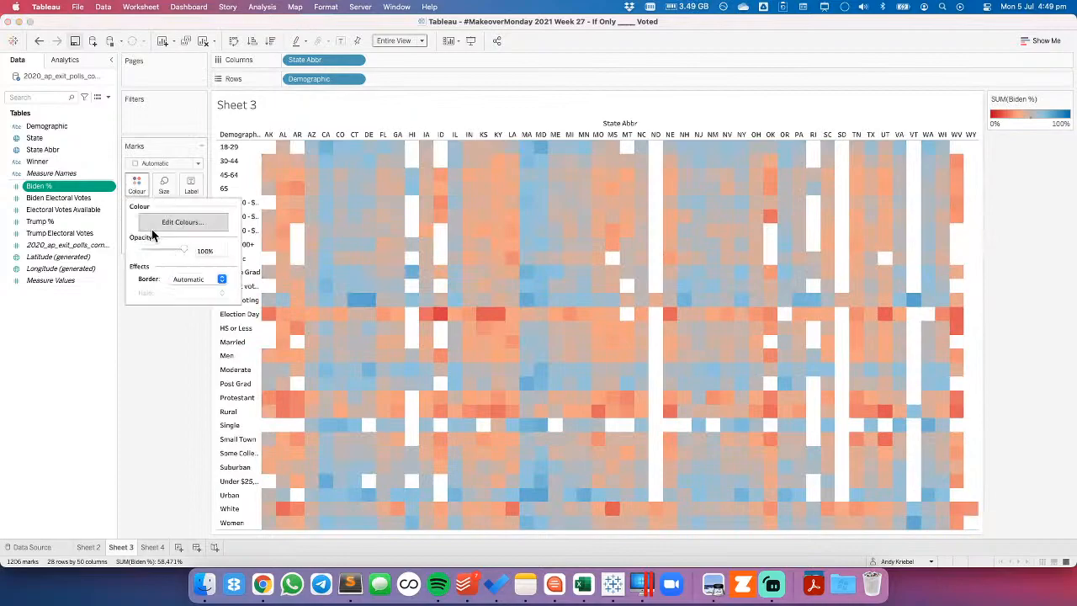
pyautogui.click(177, 284)
pyautogui.click(183, 332)
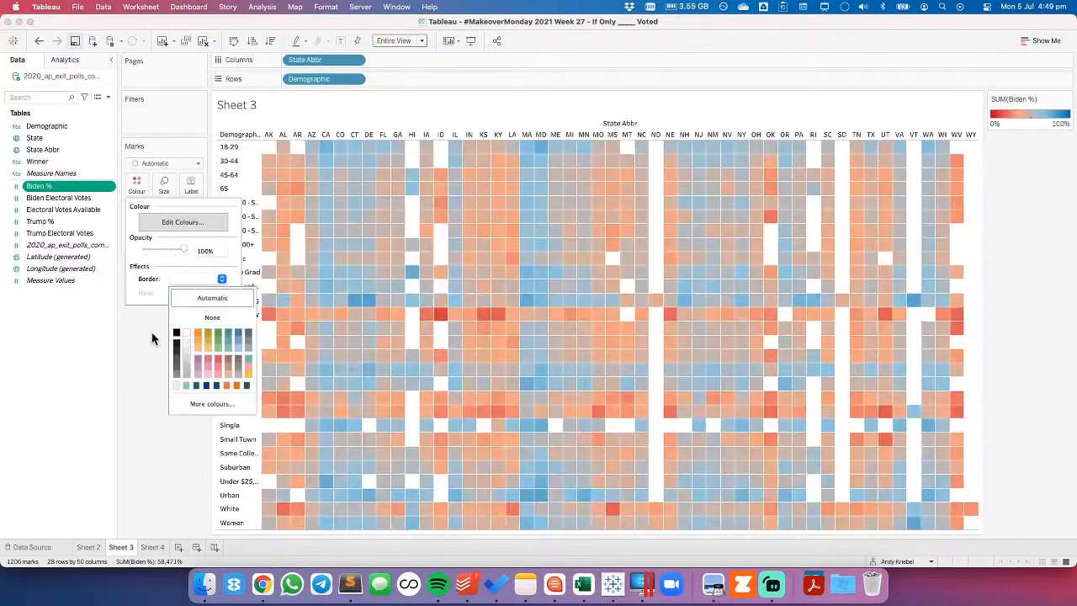
pyautogui.click(143, 340)
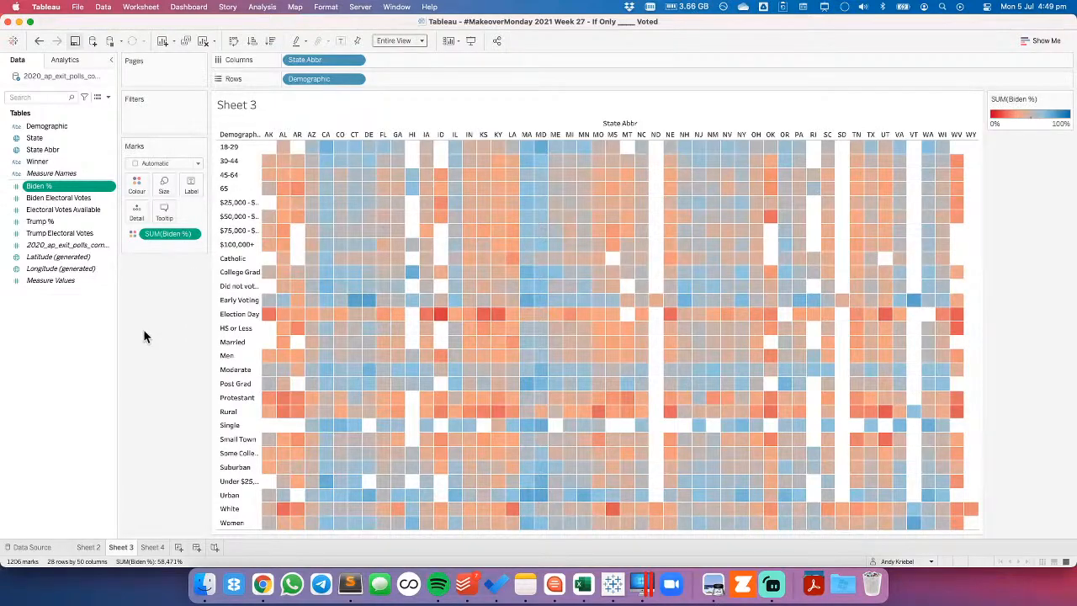
# Remove the fixed start and end values from the Biden % colour range, leaving only the centre fixed.
pyautogui.moveTo(326, 152)
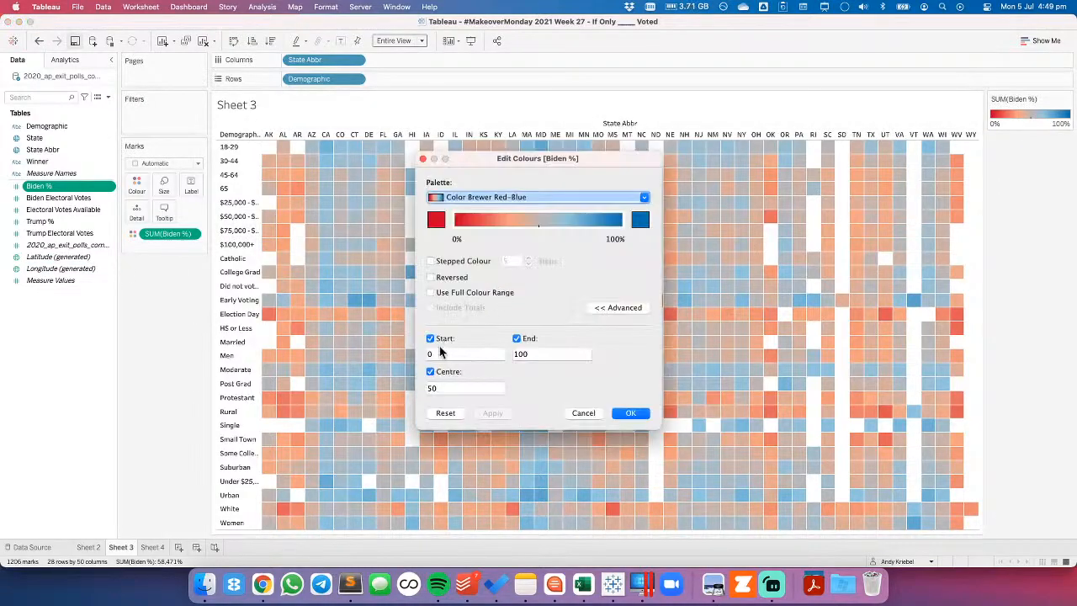
pyautogui.click(432, 340)
pyautogui.click(516, 338)
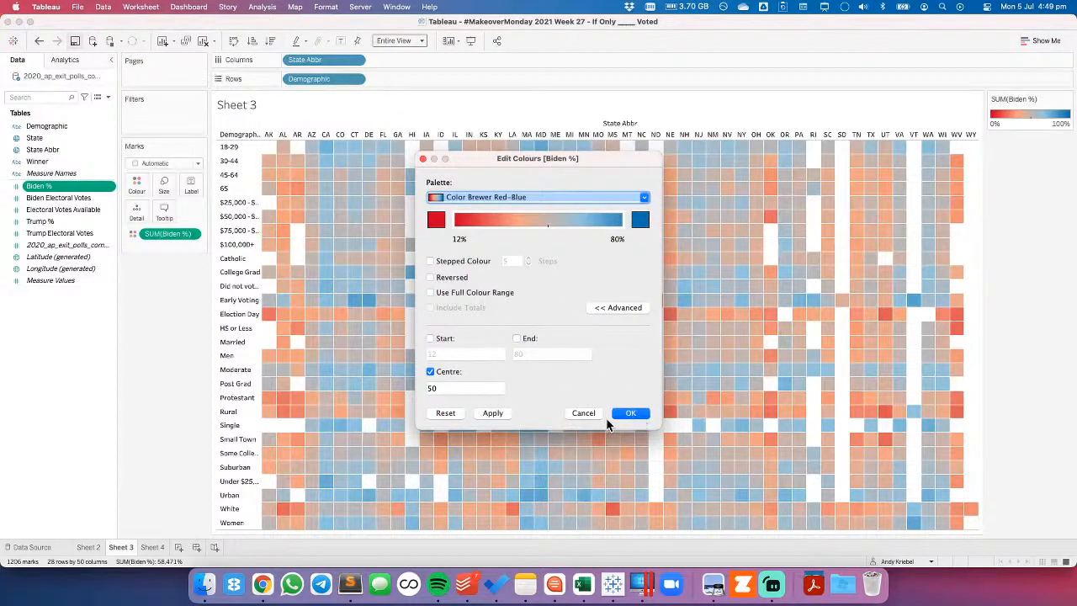
pyautogui.click(632, 412)
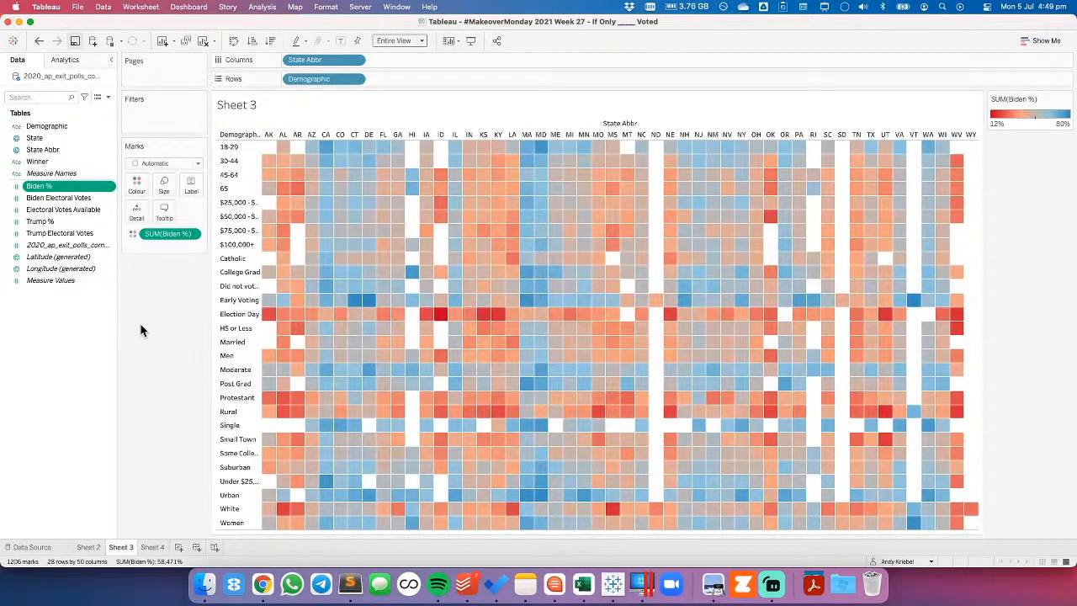
# Try the Color Brewer Blue-Red palette on the Biden % colours.
pyautogui.doubleClick(1020, 129)
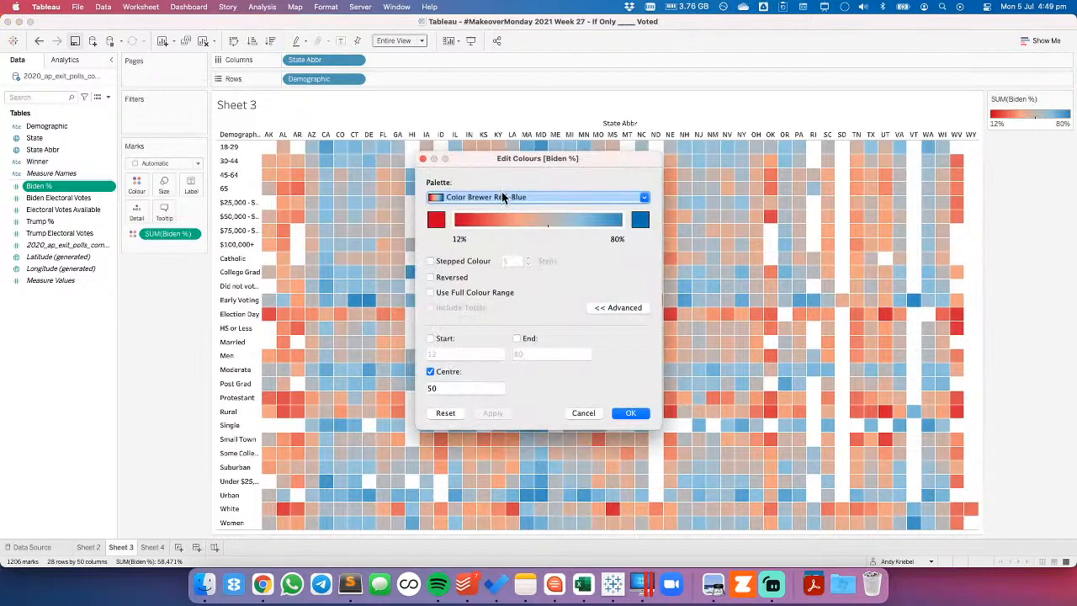
pyautogui.click(502, 194)
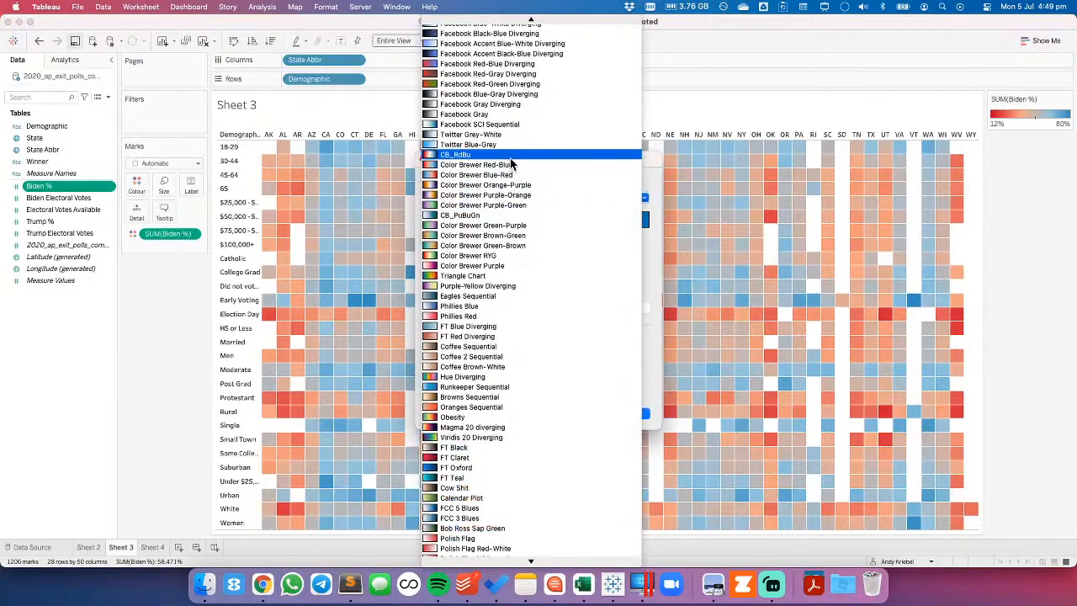
pyautogui.click(510, 175)
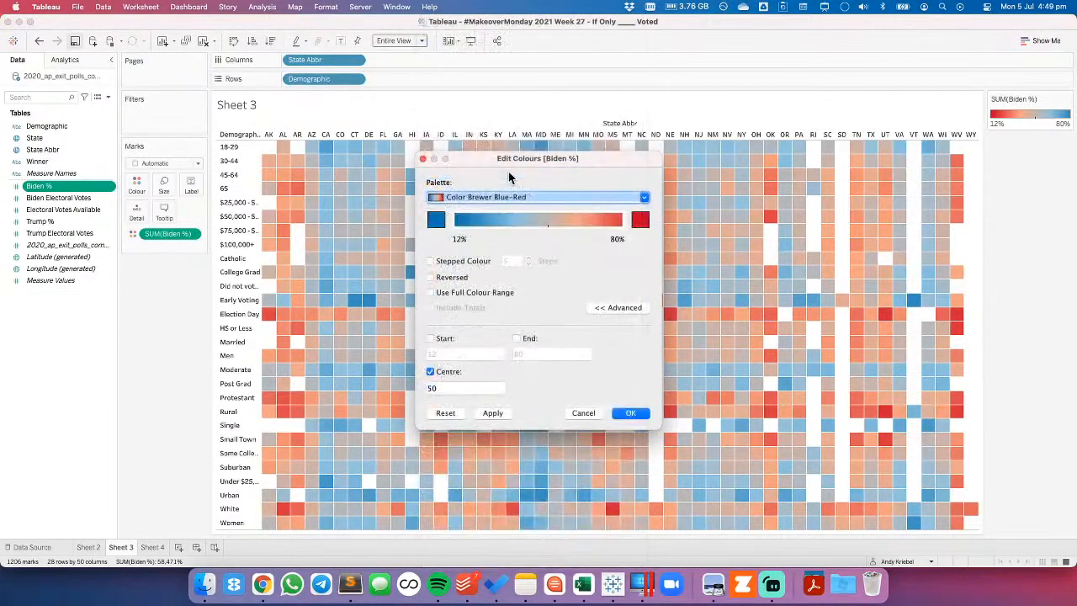
pyautogui.click(487, 412)
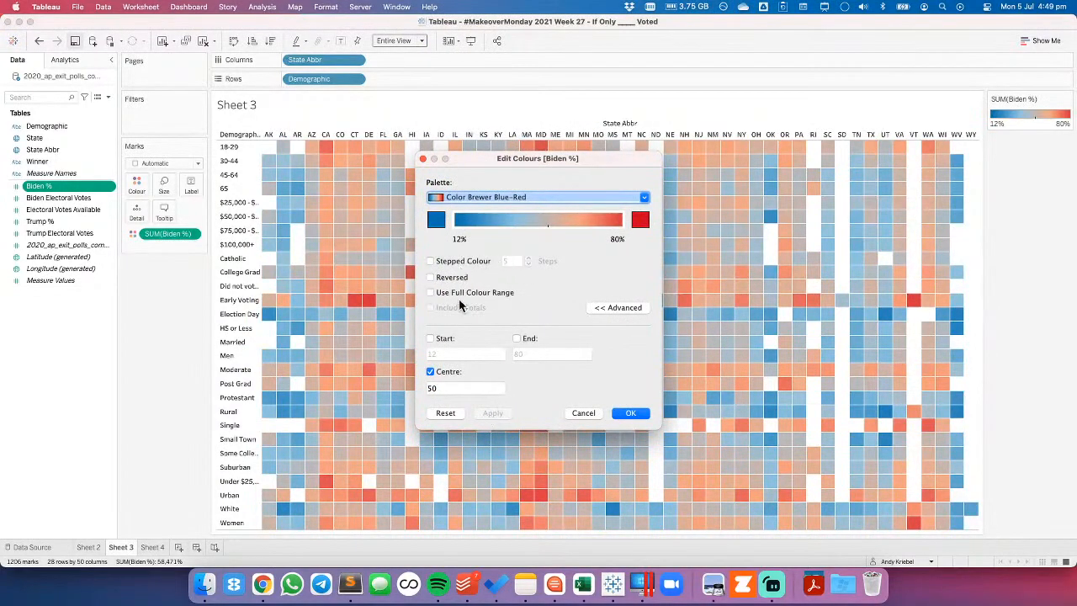
# Try a custom diverging palette for Biden % based on CB_RdBu, with a brighter red low end and a lighter blue high end.
pyautogui.click(503, 198)
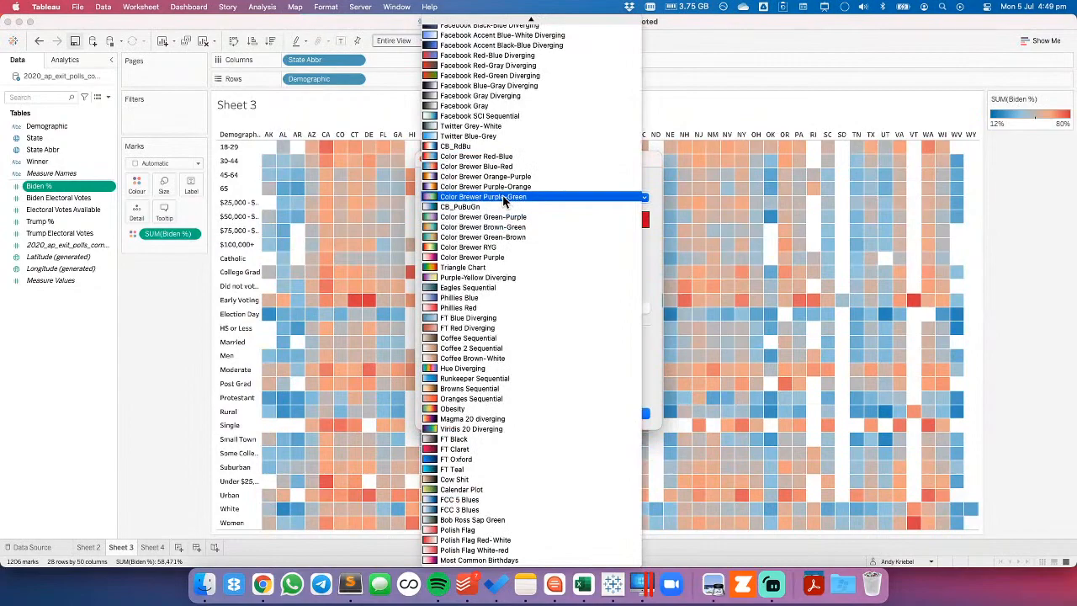
pyautogui.click(498, 148)
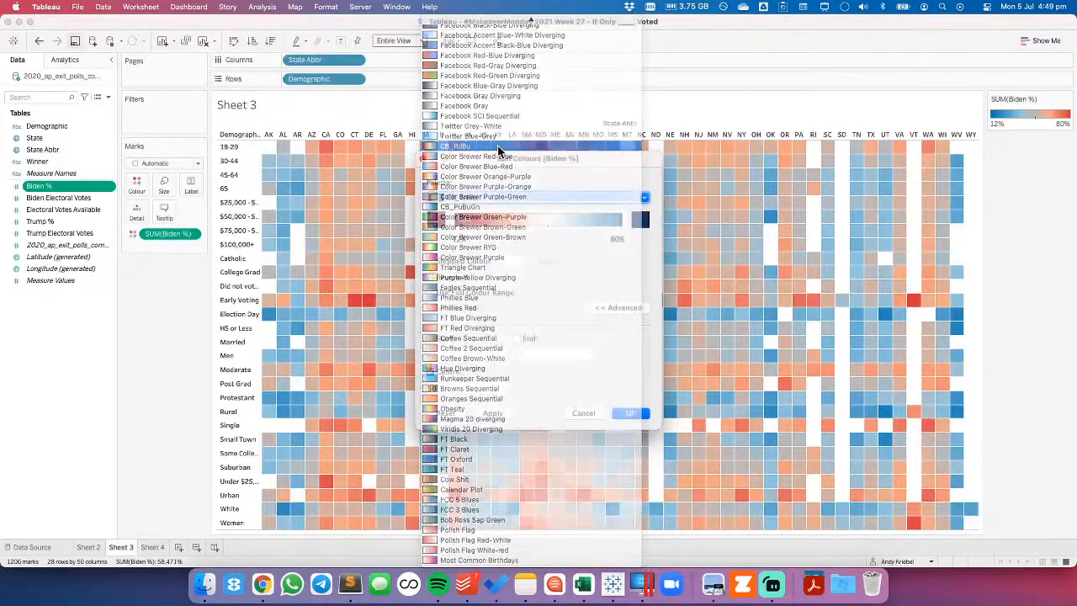
pyautogui.click(435, 222)
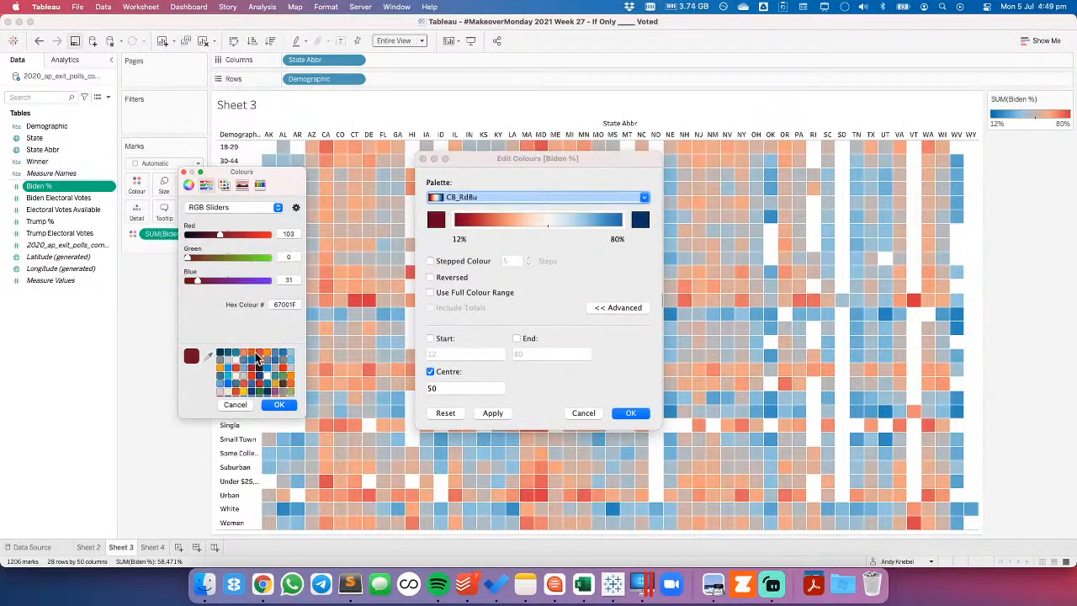
pyautogui.click(258, 352)
pyautogui.click(279, 407)
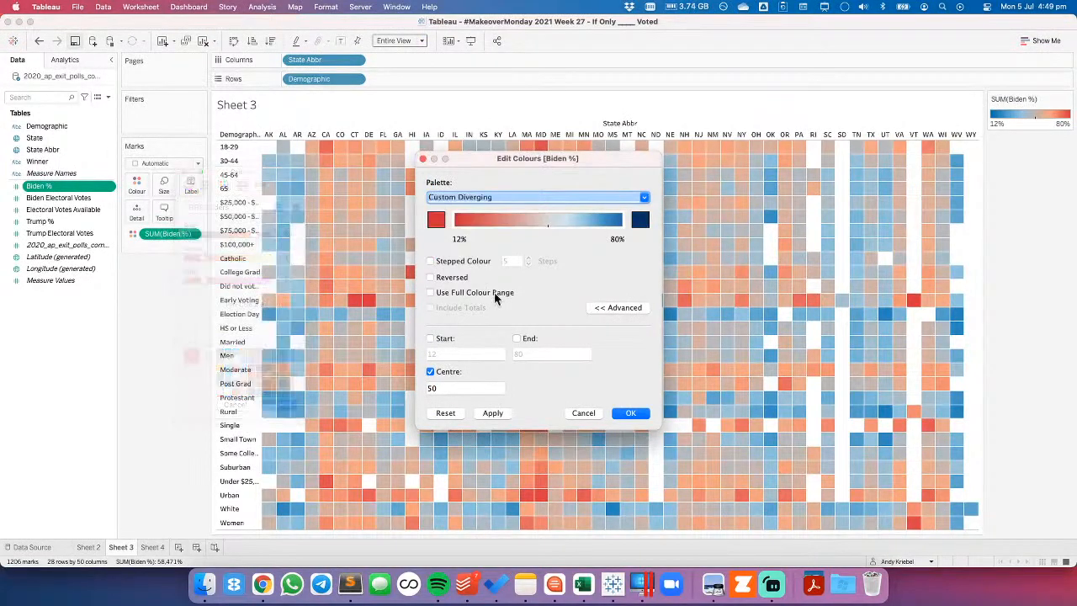
pyautogui.click(640, 220)
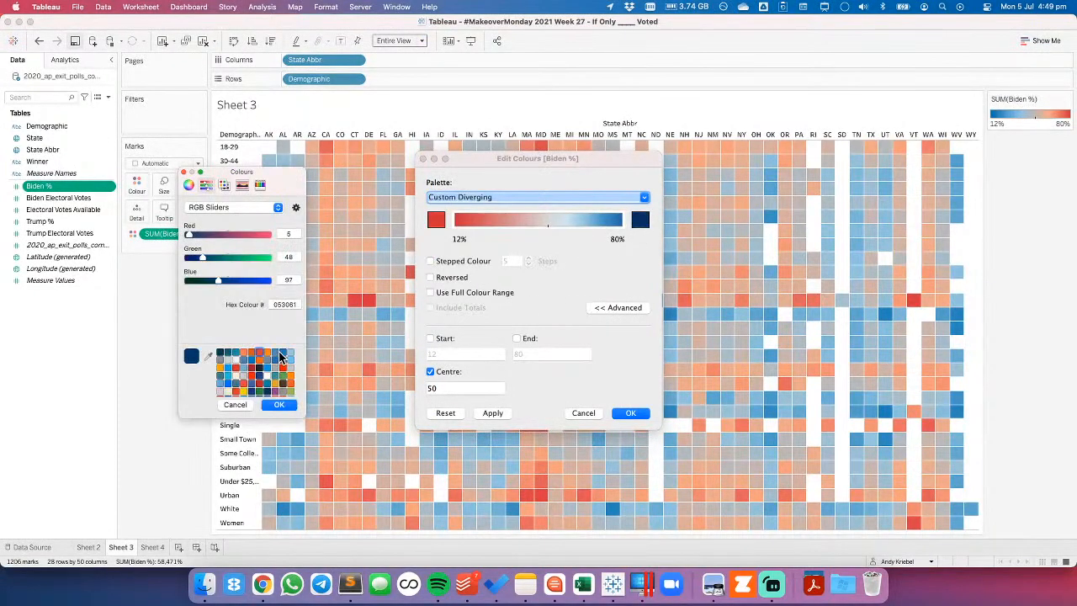
pyautogui.click(277, 358)
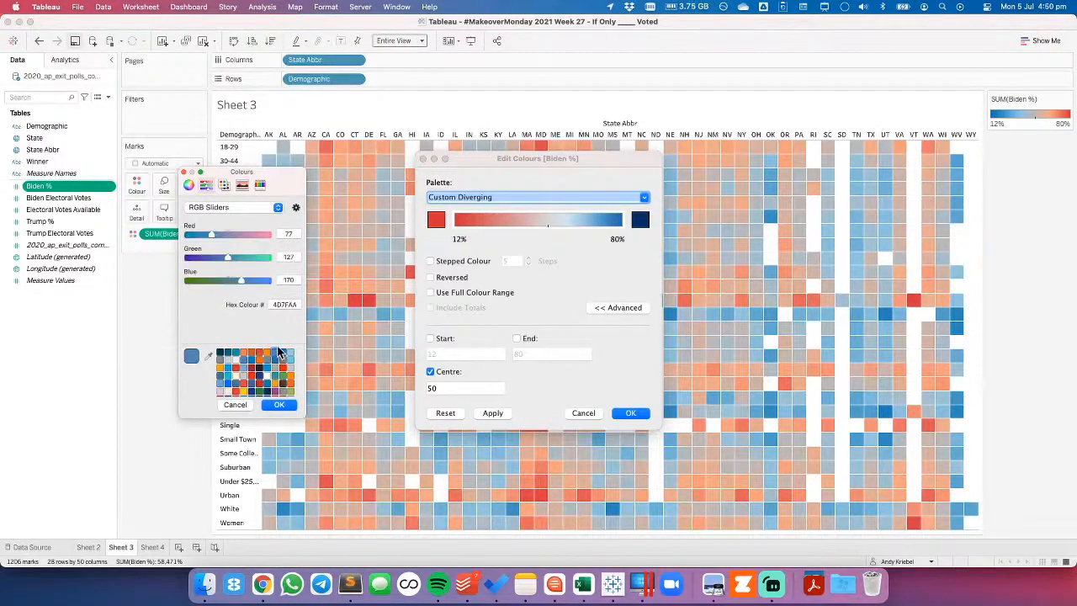
pyautogui.click(283, 355)
pyautogui.click(279, 405)
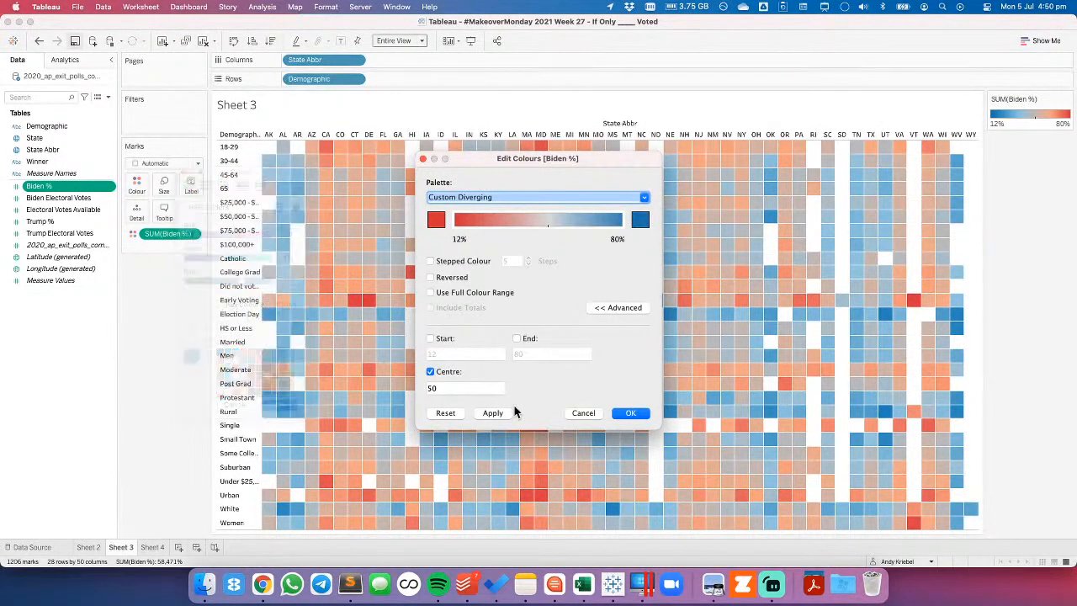
pyautogui.click(627, 412)
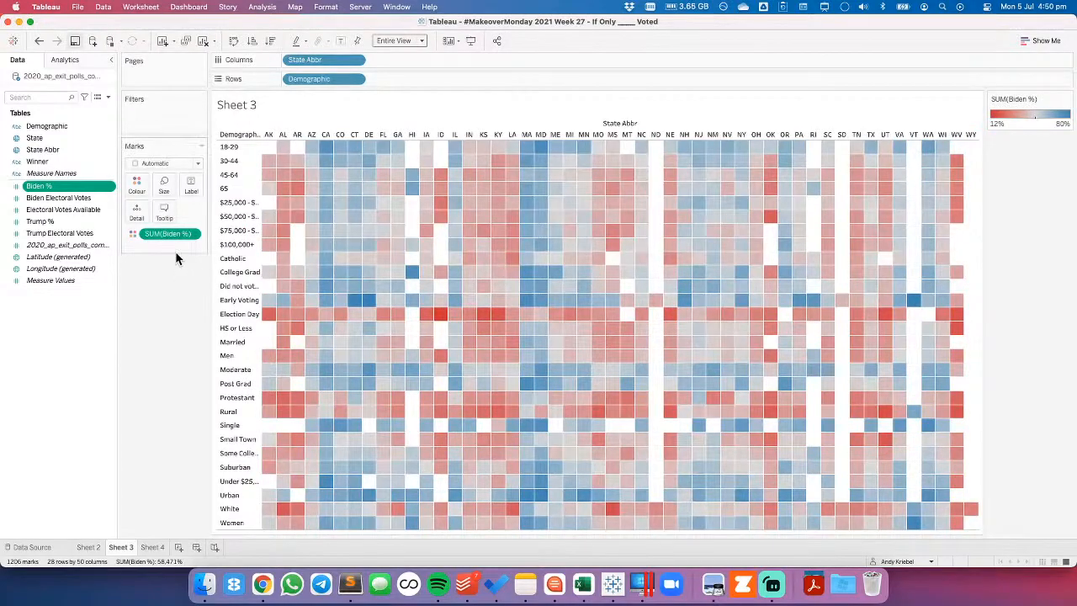
# Undo the custom palette change on the Biden % colours.
pyautogui.click(39, 41)
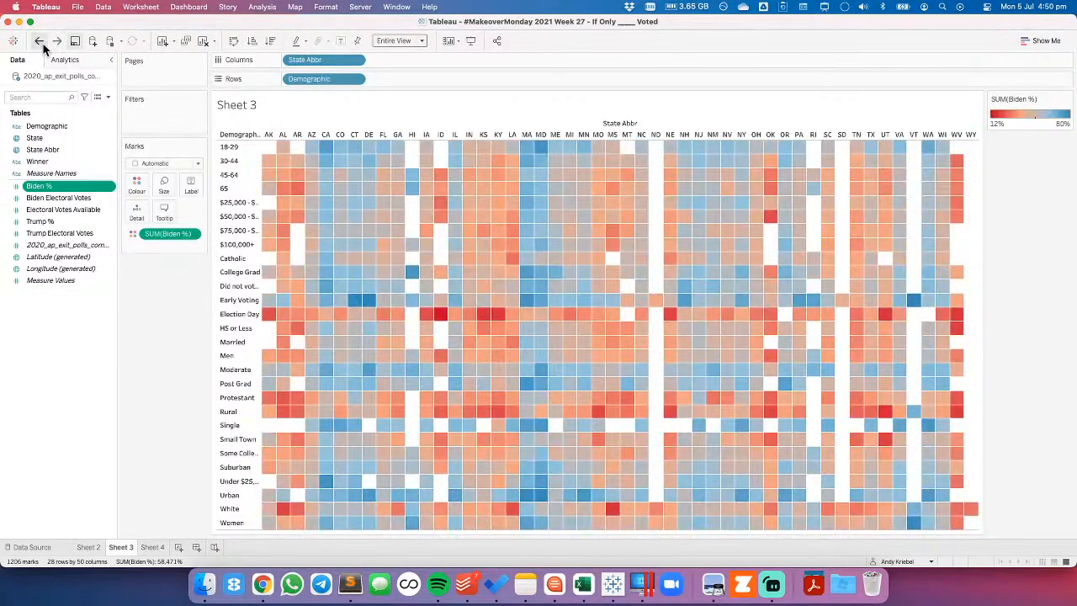
pyautogui.click(71, 354)
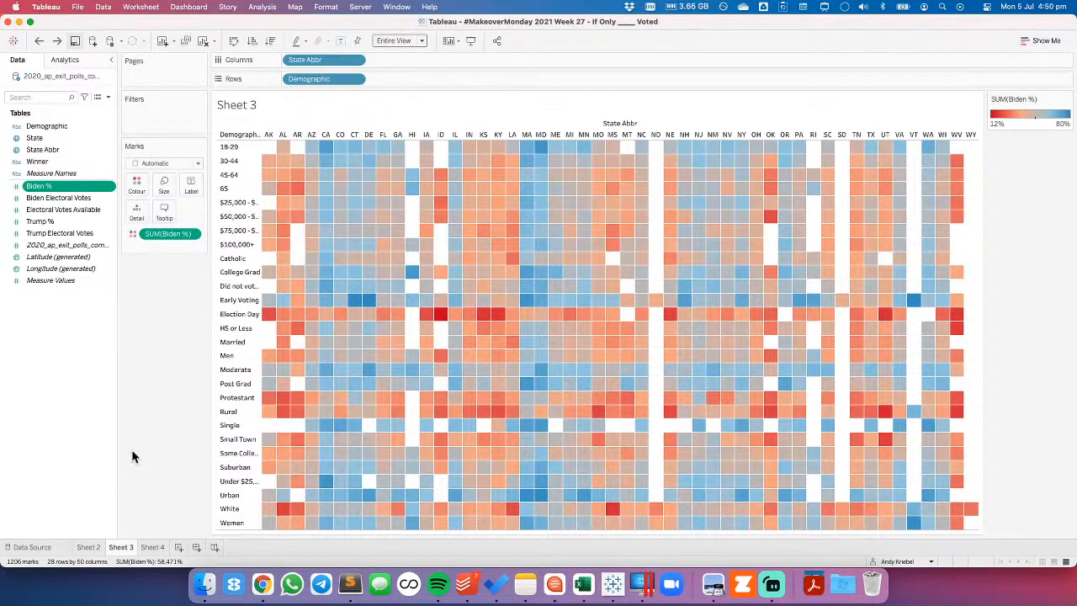
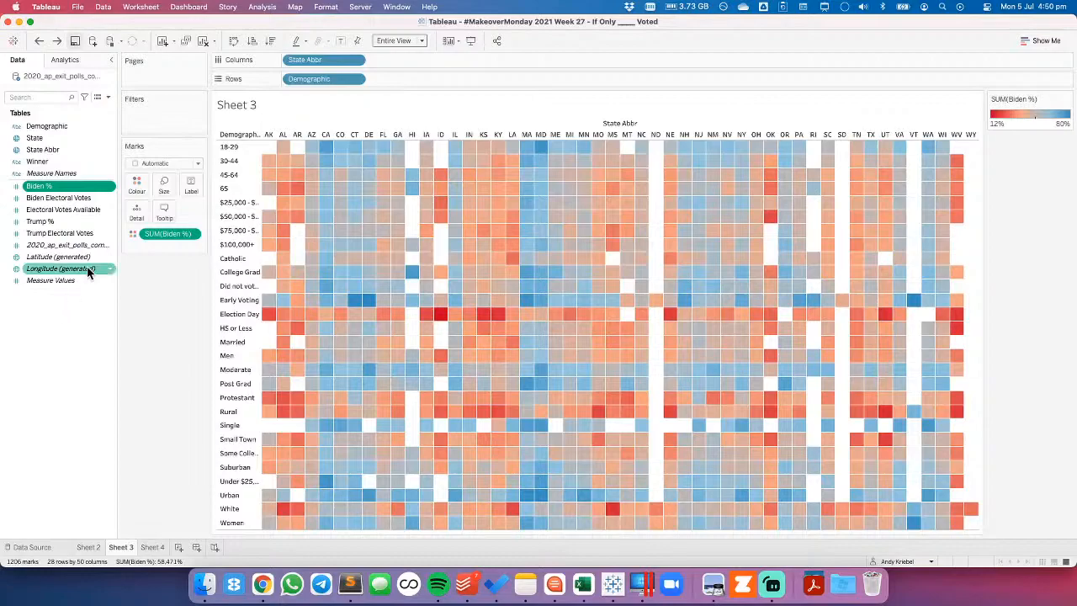
# Show mark labels in the grid squares and change the view to Fit Height.
pyautogui.click(339, 41)
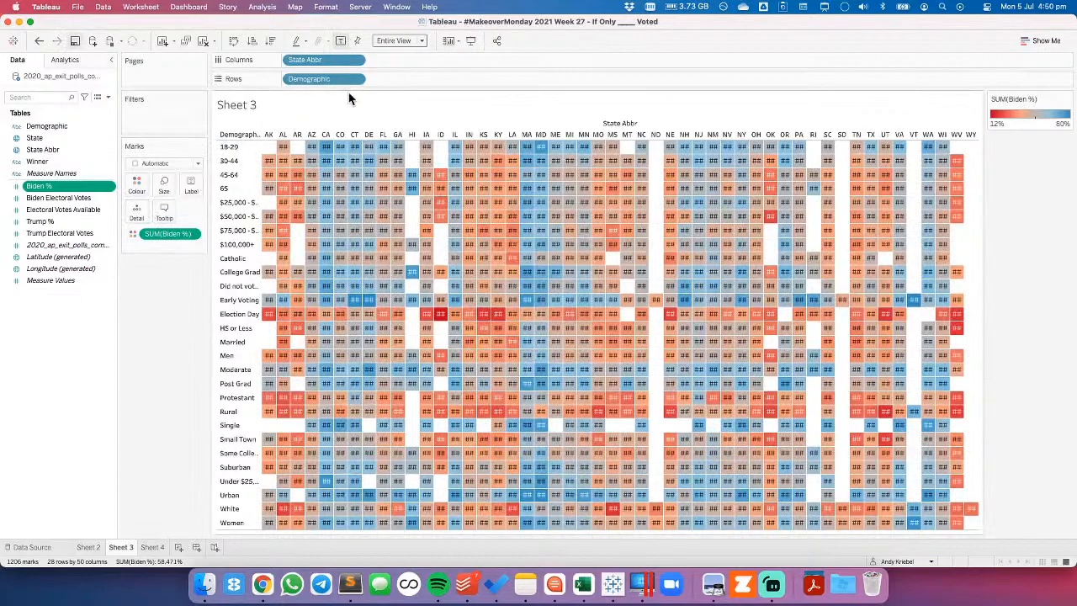
pyautogui.click(392, 41)
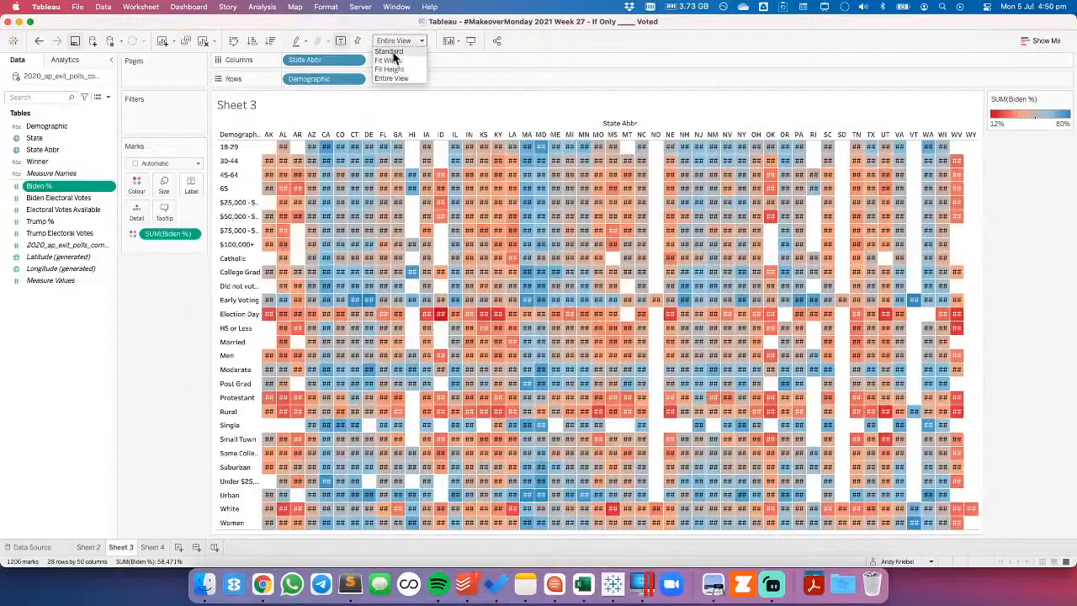
pyautogui.click(397, 74)
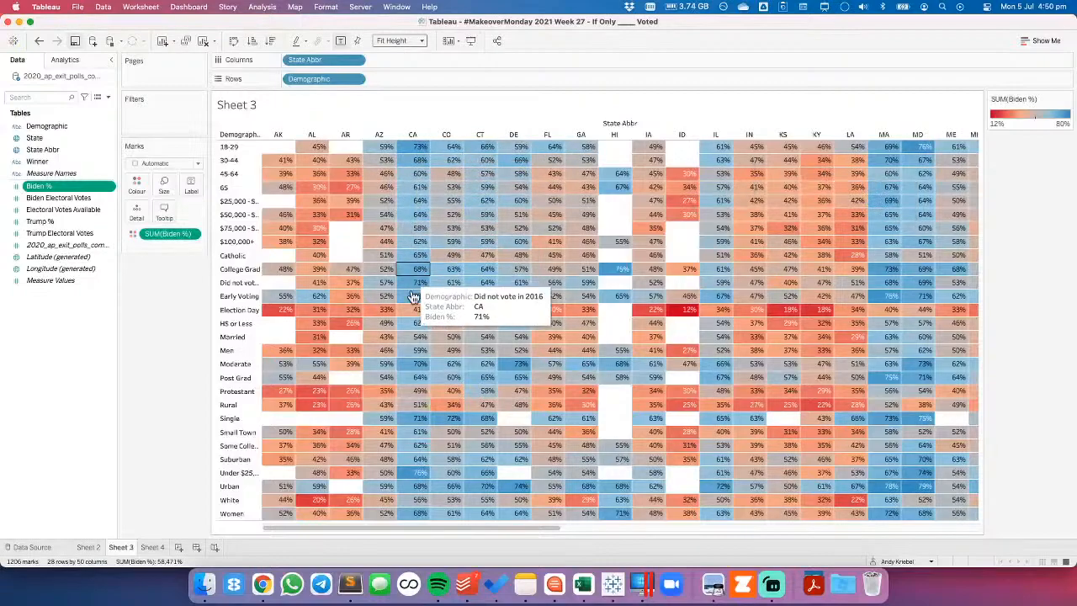
# Fit the demographic-by-state grid to the entire view and briefly highlight the 18-29 row.
pyautogui.click(403, 41)
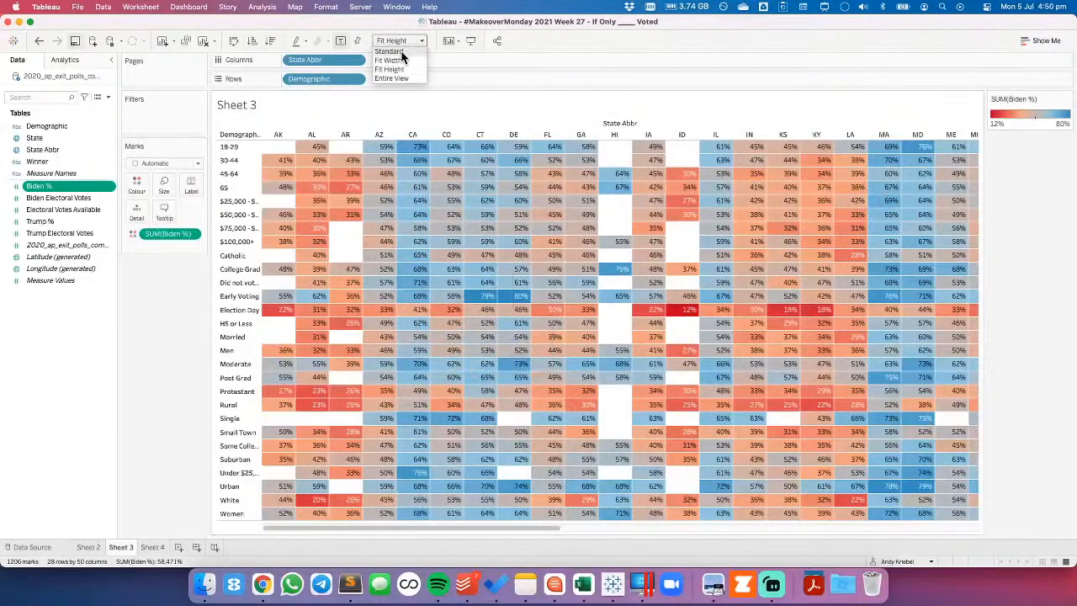
pyautogui.click(399, 78)
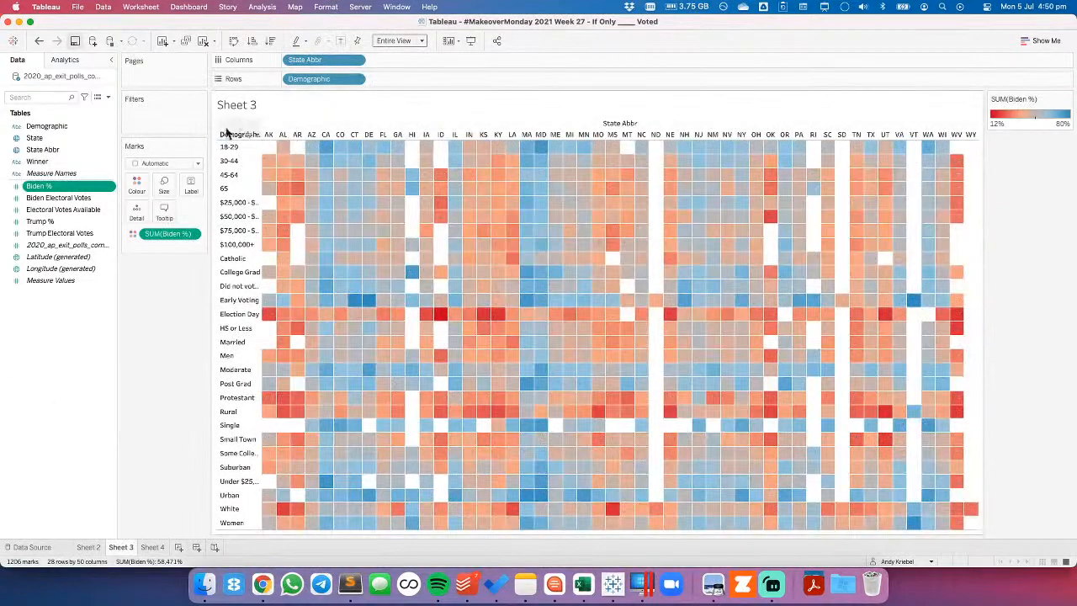
pyautogui.click(237, 151)
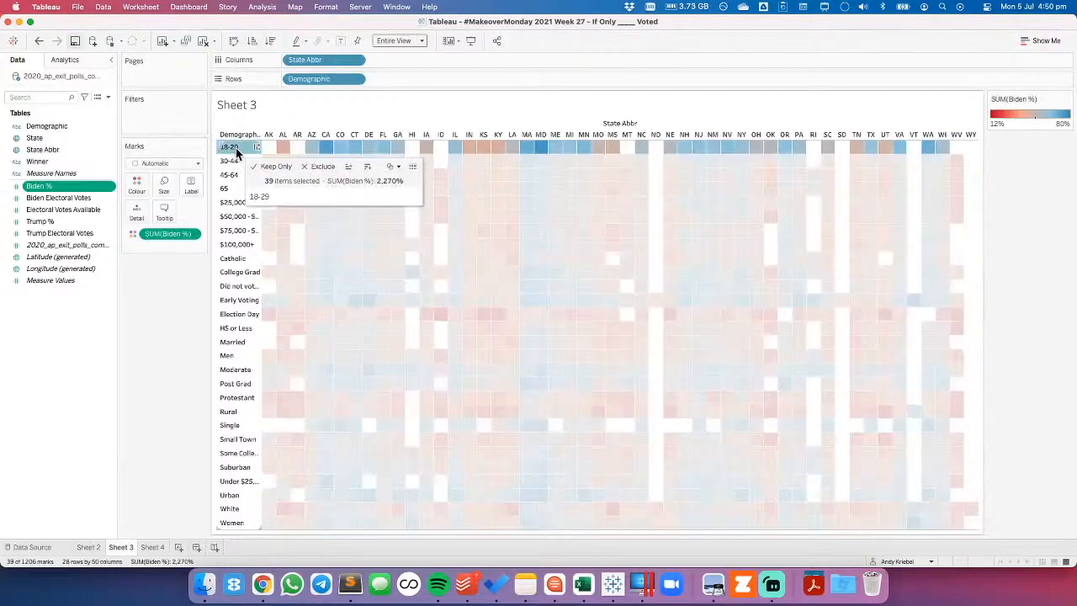
pyautogui.click(238, 152)
pyautogui.click(237, 152)
pyautogui.click(237, 150)
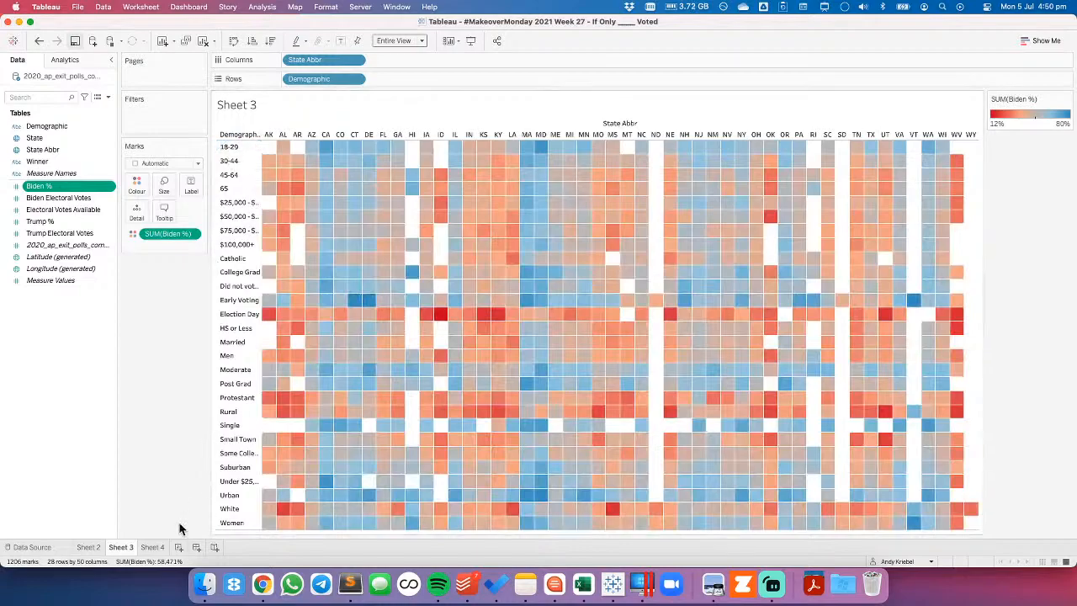
# On Sheet 4, filter Demographic to 18-29 only and place Demographic on the rows.
pyautogui.click(161, 547)
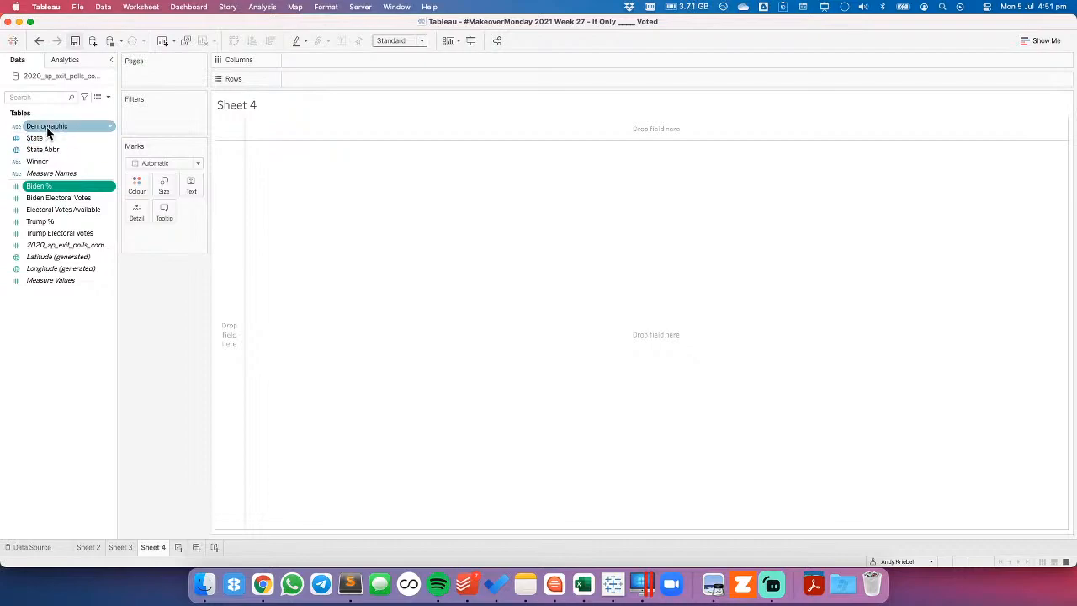
pyautogui.moveTo(46, 126); pyautogui.dragTo(169, 117)
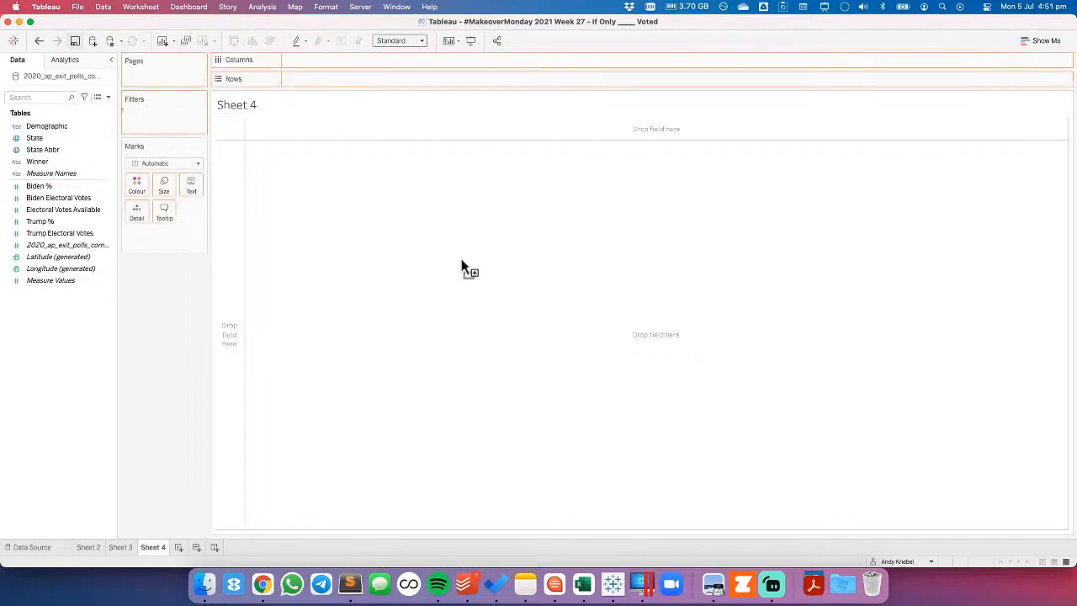
pyautogui.click(440, 199)
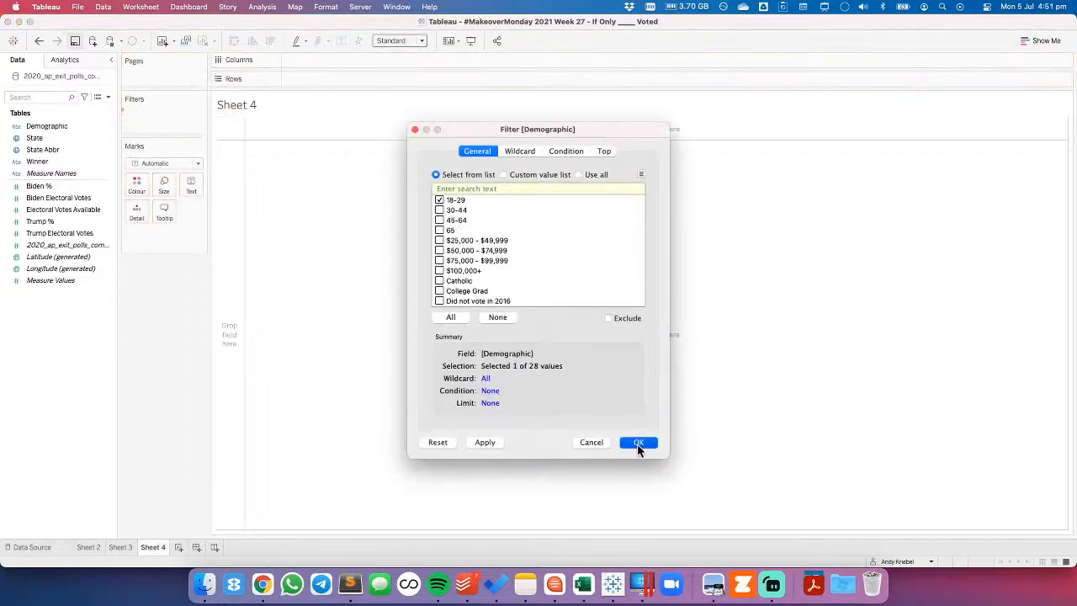
pyautogui.click(637, 443)
pyautogui.moveTo(33, 126); pyautogui.dragTo(239, 194)
# Plot Biden Electoral Votes and Trump Electoral Votes on a shared horizontal axis as one stacked bar coloured by Measure Names.
pyautogui.click(48, 161)
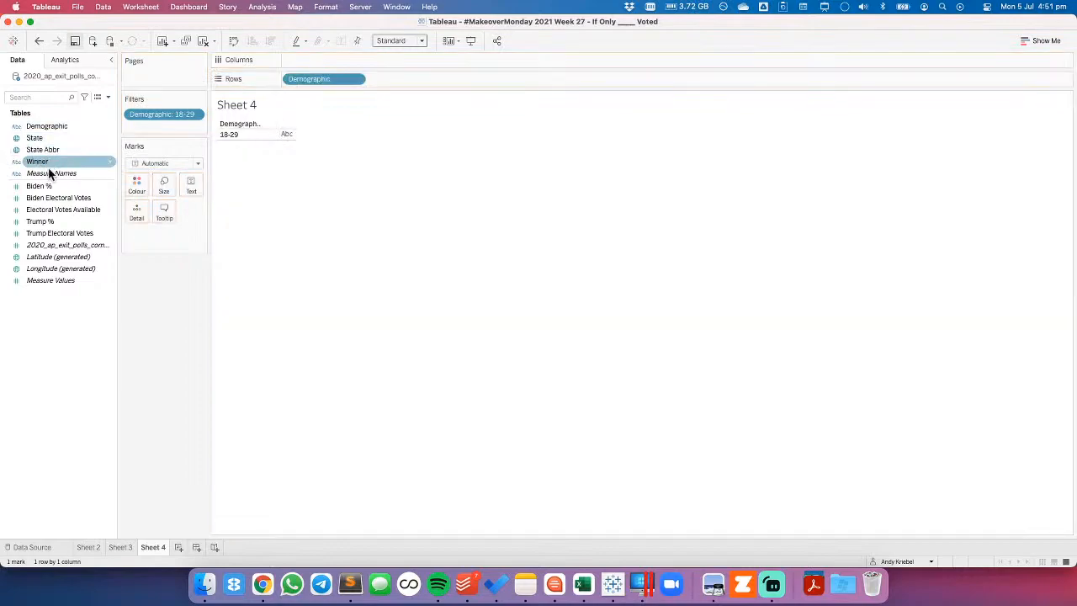
pyautogui.click(47, 199)
pyautogui.moveTo(46, 198)
pyautogui.mouseDown()
pyautogui.moveTo(286, 132)
pyautogui.moveTo(316, 44)
pyautogui.moveTo(317, 59)
pyautogui.mouseUp()
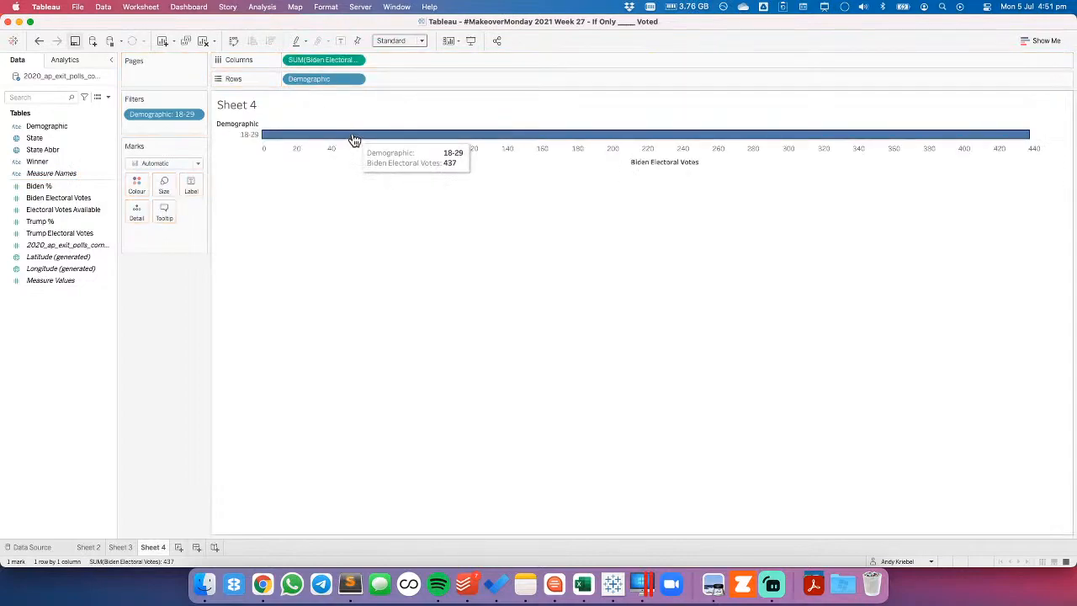
pyautogui.click(46, 222)
pyautogui.moveTo(46, 233)
pyautogui.mouseDown()
pyautogui.moveTo(354, 149)
pyautogui.moveTo(349, 160)
pyautogui.mouseUp()
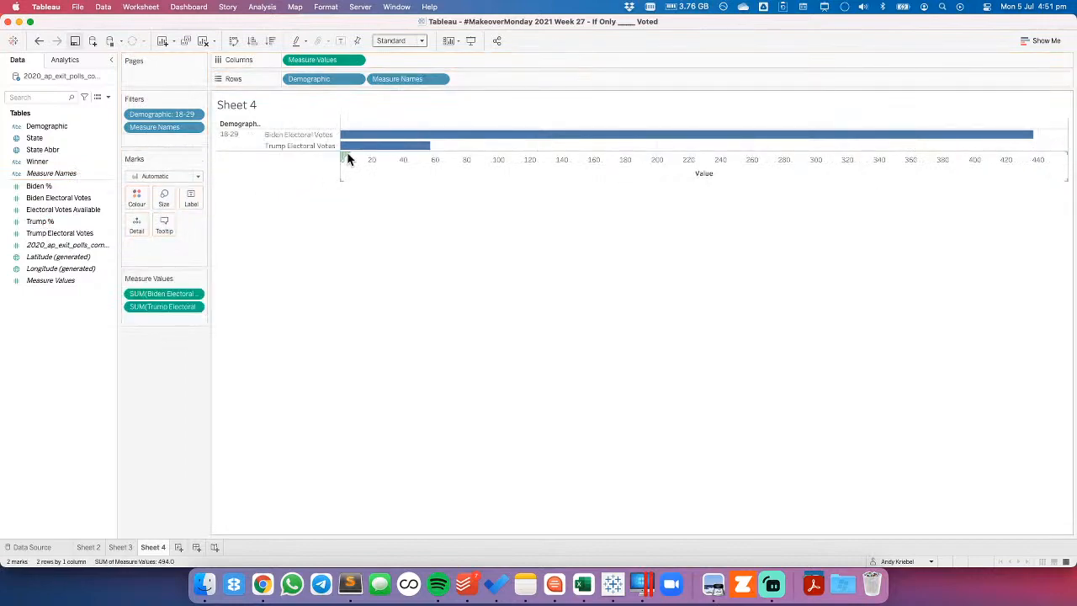
pyautogui.moveTo(393, 79); pyautogui.dragTo(145, 195)
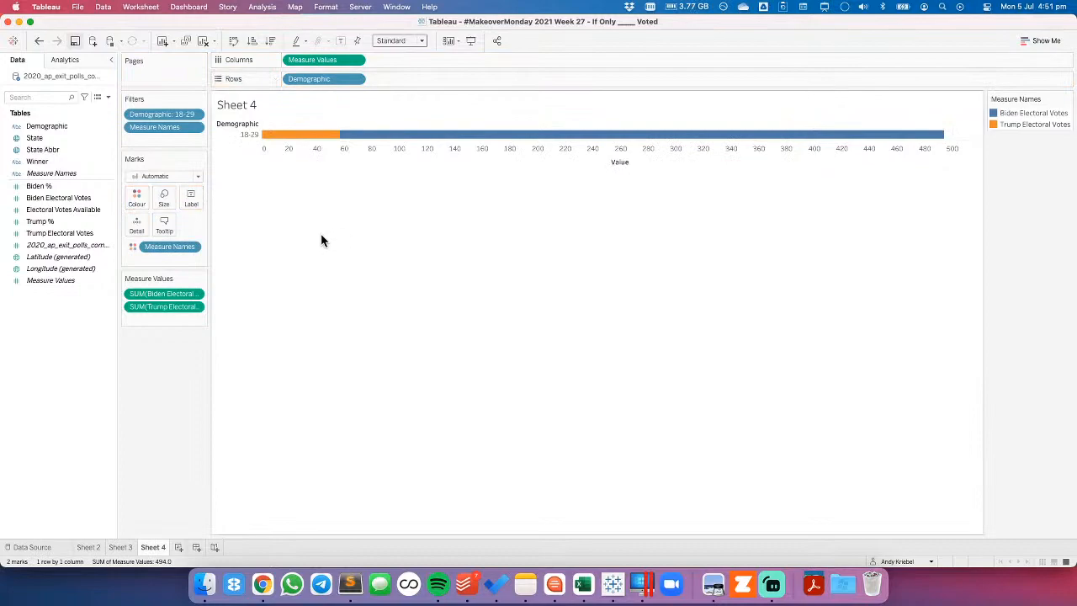
# Create a calculated field named Unknown that subtracts the sums of Biden Electoral Votes and Trump Electoral Votes from 538.
pyautogui.rightClick(53, 332)
pyautogui.click(79, 339)
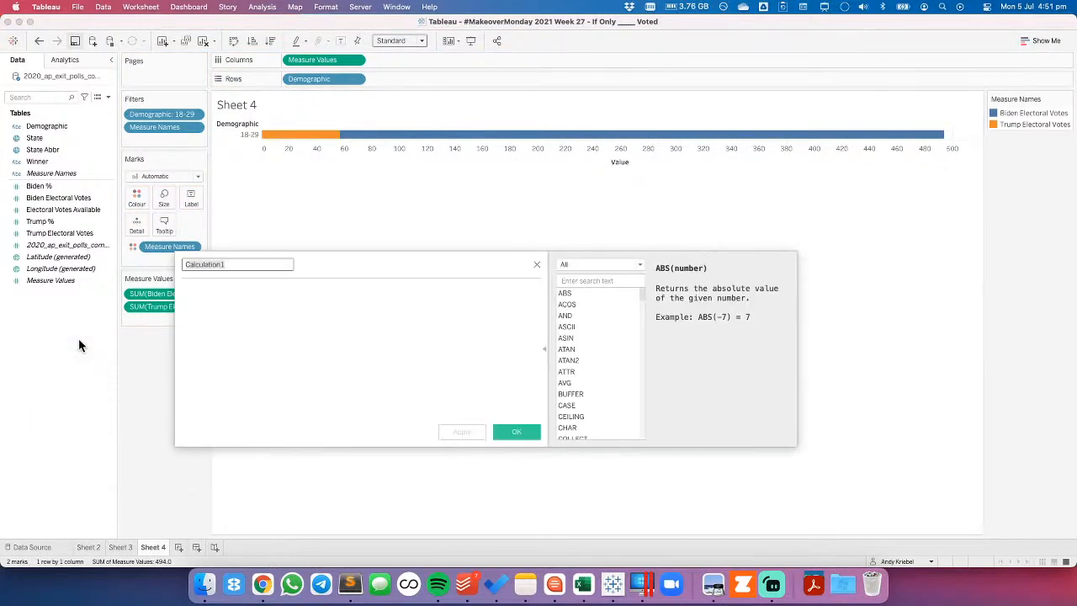
pyautogui.write('Ol')
pyautogui.press('BackSpace')
pyautogui.press('BackSpace')
pyautogui.write('Unknown')
pyautogui.press('Tab')
pyautogui.write('538-')
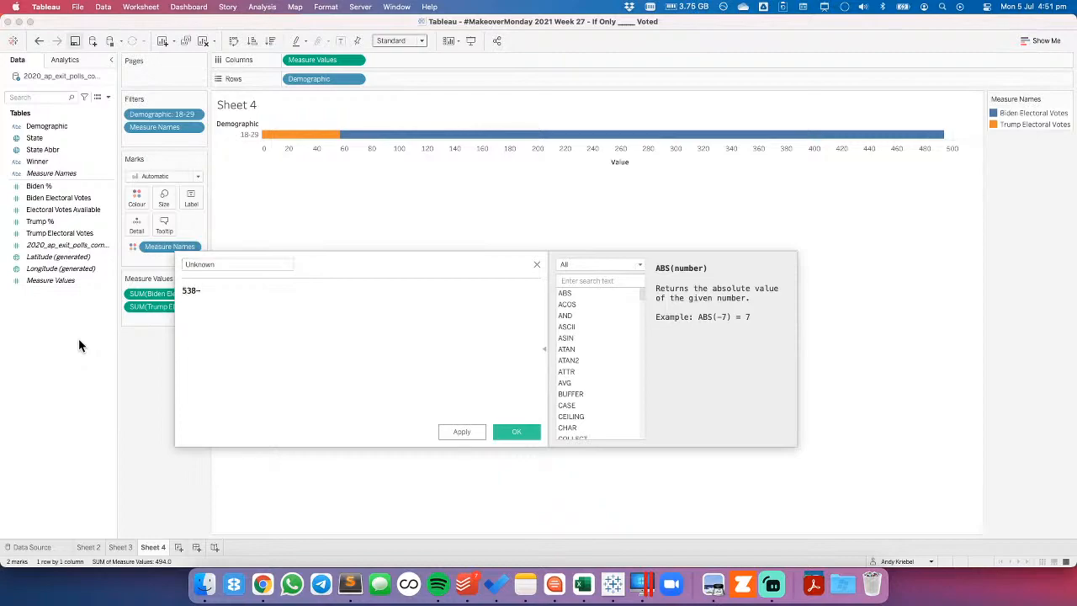
pyautogui.write('bid')
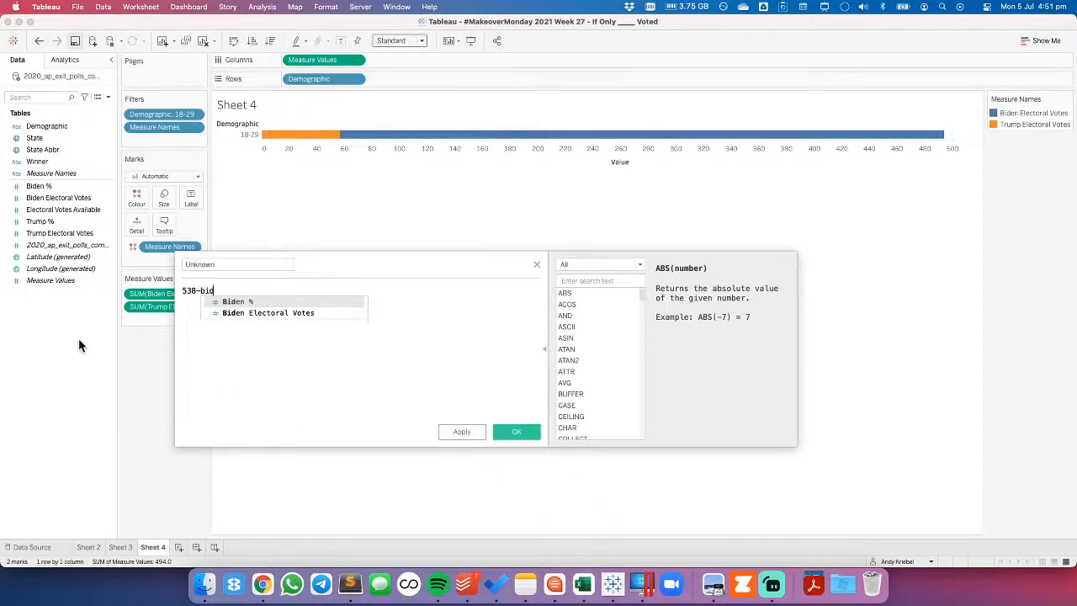
pyautogui.press('BackSpace')
pyautogui.press('BackSpace')
pyautogui.press('BackSpace')
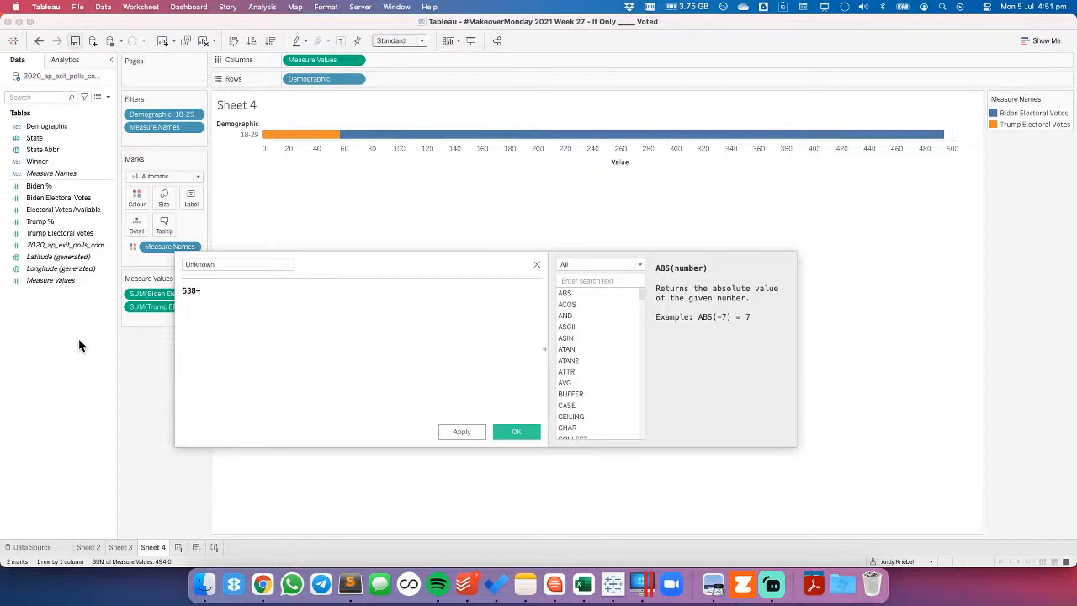
pyautogui.moveTo(151, 299); pyautogui.dragTo(265, 295)
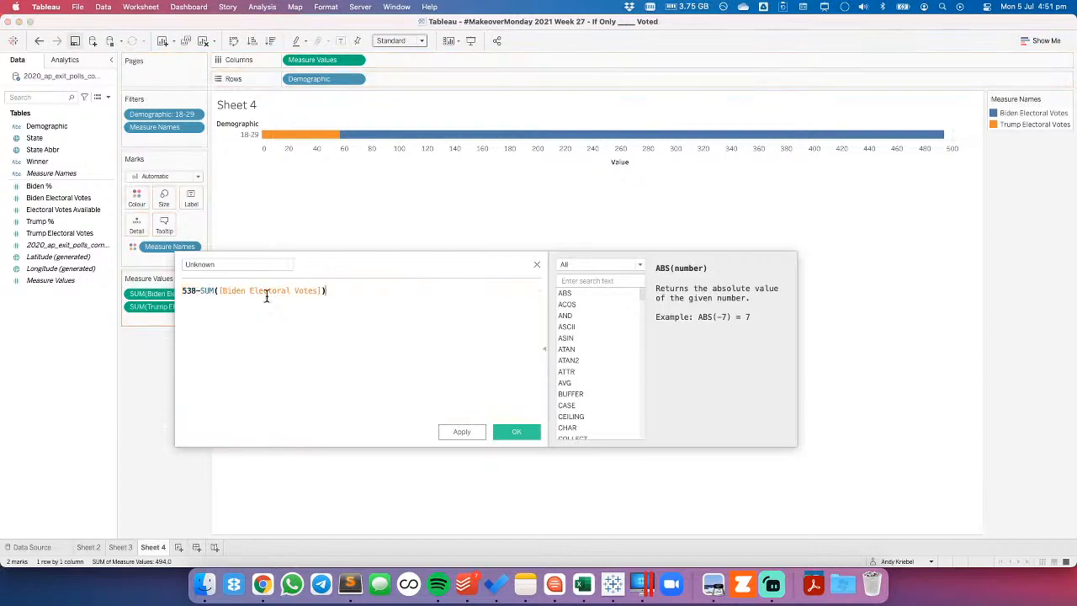
pyautogui.write('-')
pyautogui.moveTo(131, 302); pyautogui.dragTo(379, 311)
pyautogui.click(530, 433)
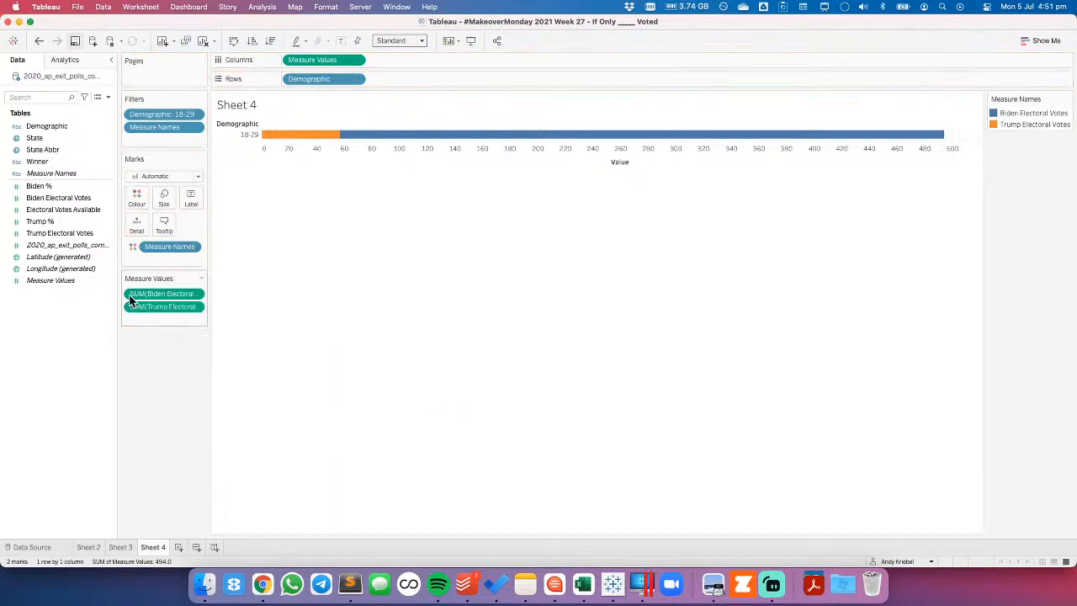
# Add Unknown to the stacked bar and order the measures as Trump Electoral Votes, Unknown, Biden Electoral Votes.
pyautogui.moveTo(42, 245); pyautogui.dragTo(145, 298)
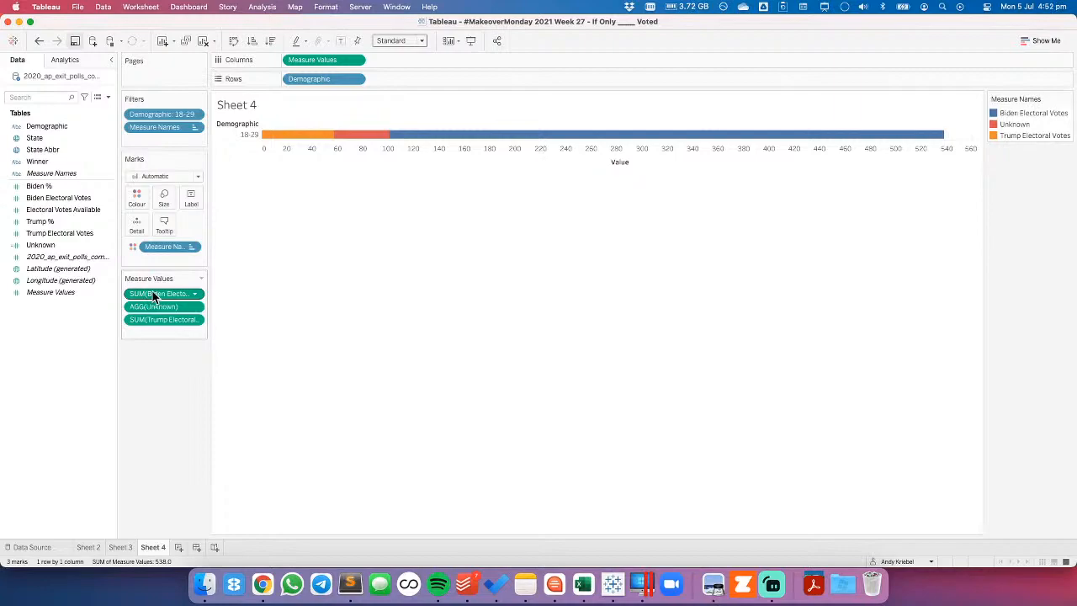
pyautogui.moveTo(154, 296)
pyautogui.mouseDown()
pyautogui.moveTo(155, 328)
pyautogui.moveTo(157, 286)
pyautogui.mouseUp()
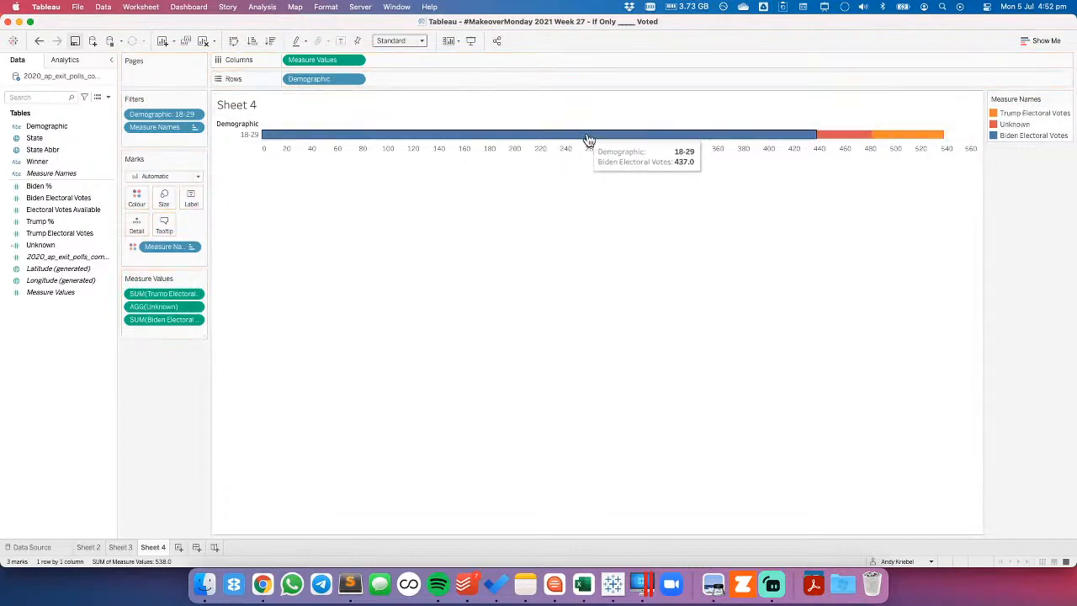
# Colour Biden Electoral Votes blue, Trump Electoral Votes red and Unknown grey in the stacked bar.
pyautogui.doubleClick(1060, 127)
pyautogui.click(425, 231)
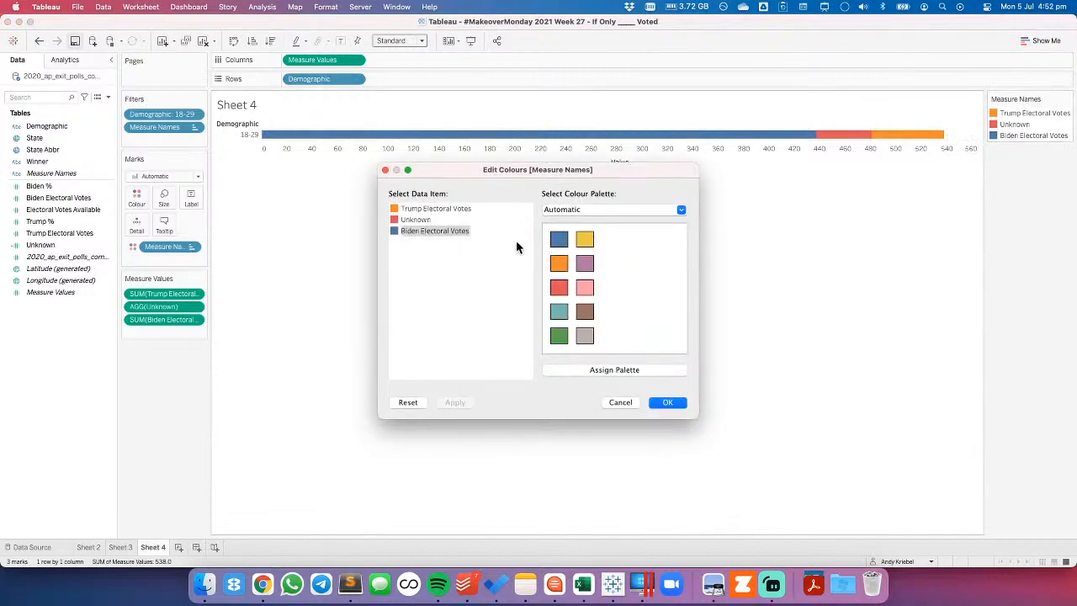
pyautogui.click(558, 239)
pyautogui.click(418, 208)
pyautogui.click(559, 288)
pyautogui.click(415, 220)
pyautogui.click(585, 336)
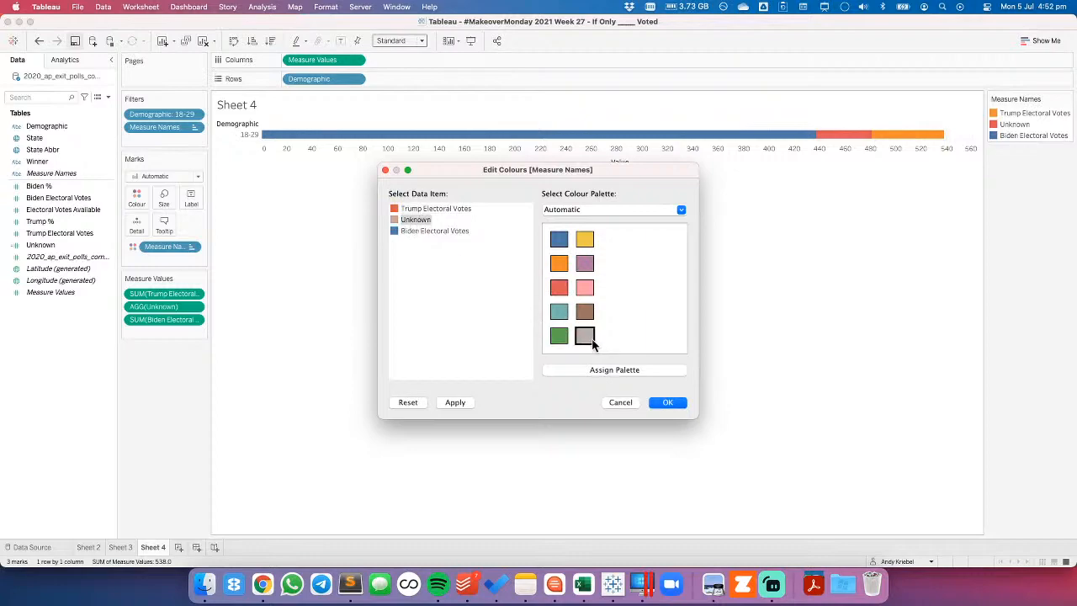
pyautogui.click(670, 402)
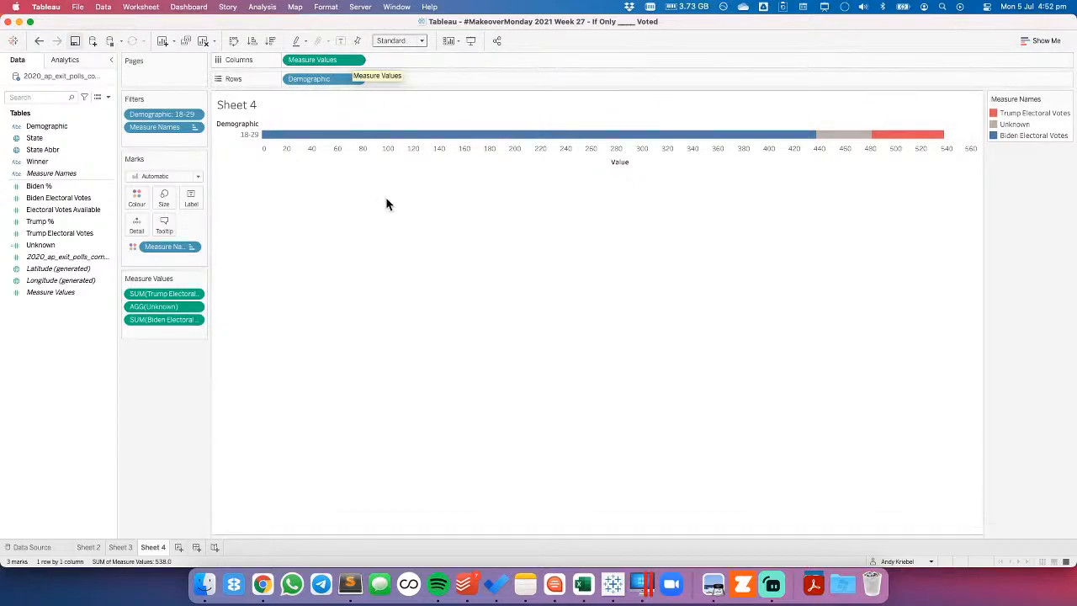
# Fix the end of the value axis at 538 and remove the Demographic filter from the bar chart.
pyautogui.moveTo(421, 149)
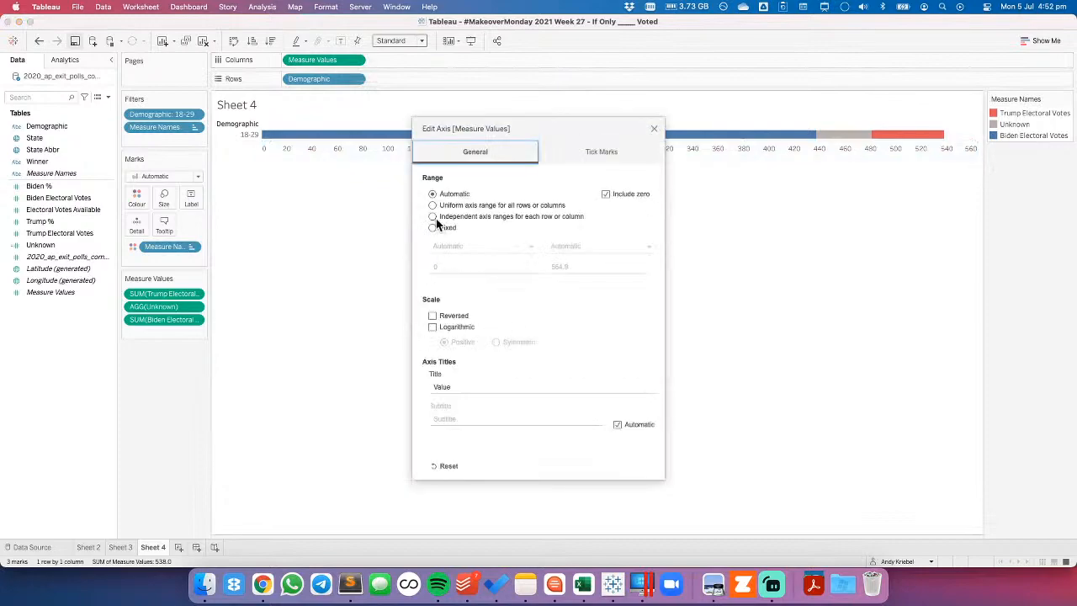
pyautogui.click(433, 229)
pyautogui.click(593, 268)
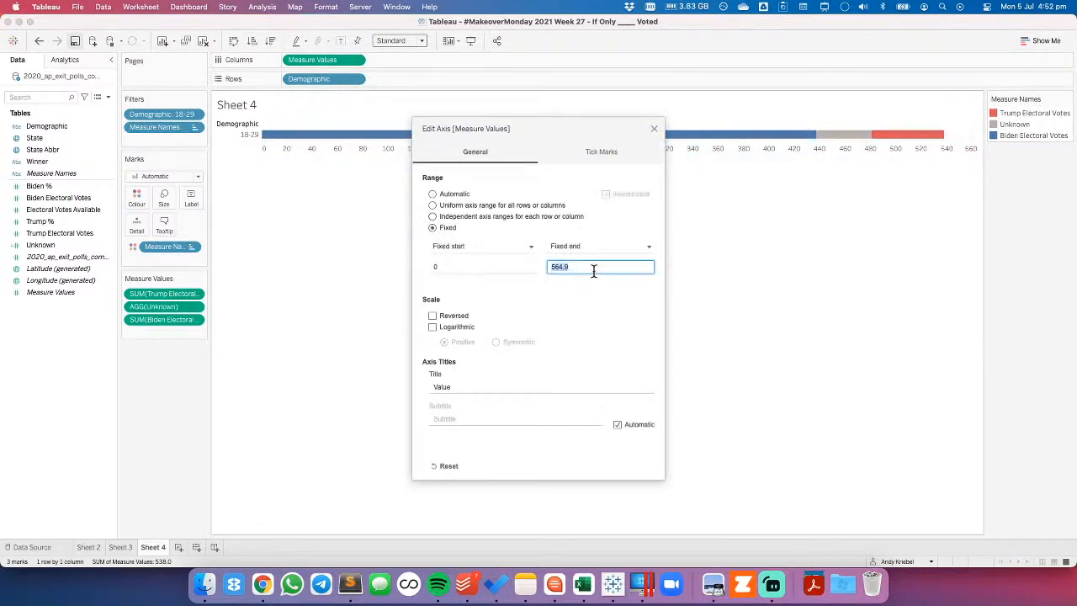
pyautogui.write('538')
pyautogui.click(655, 130)
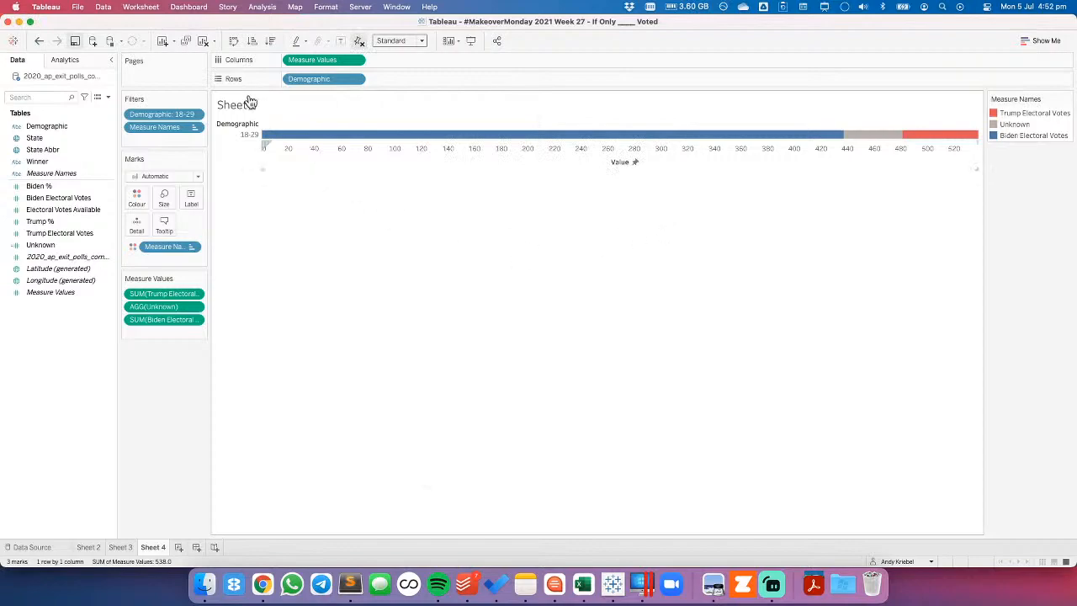
pyautogui.moveTo(157, 114); pyautogui.dragTo(39, 443)
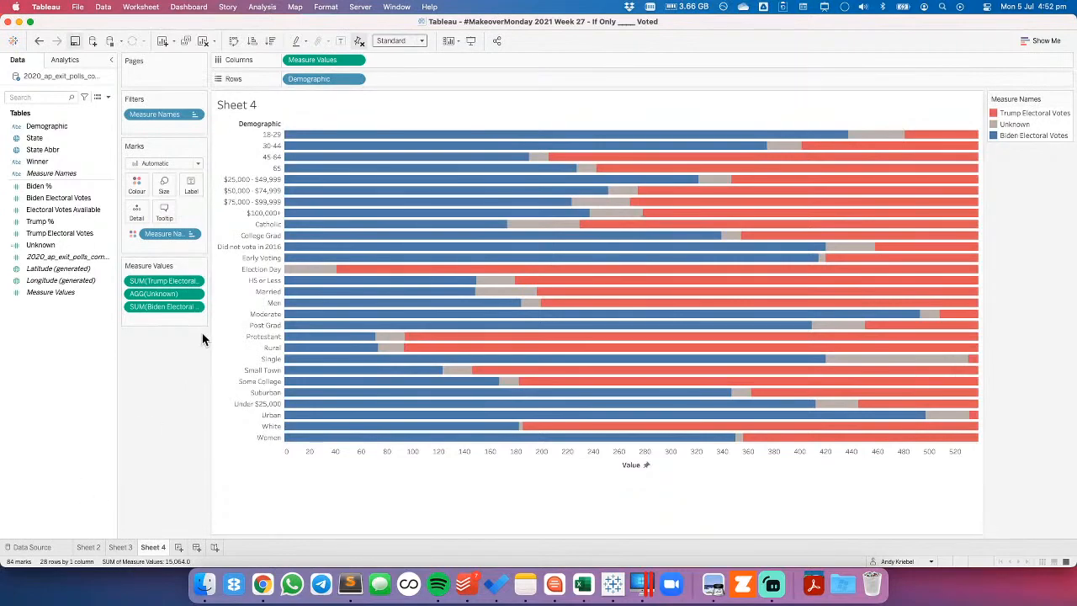
# Compare the order of the demographics in the Sheet 3 grid with the Sheet 4 bar chart.
pyautogui.click(120, 548)
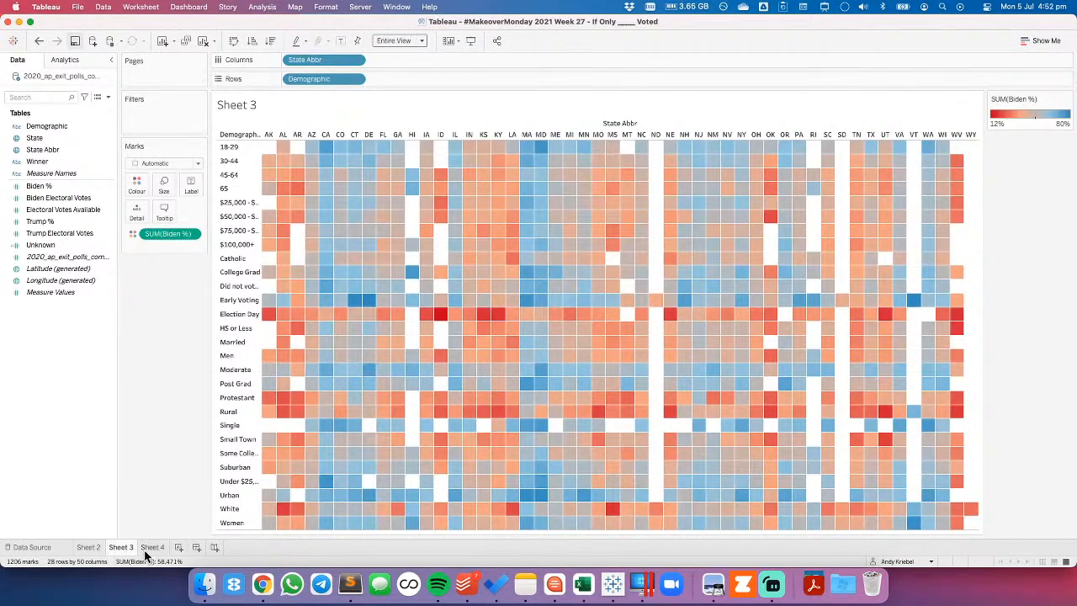
pyautogui.click(151, 547)
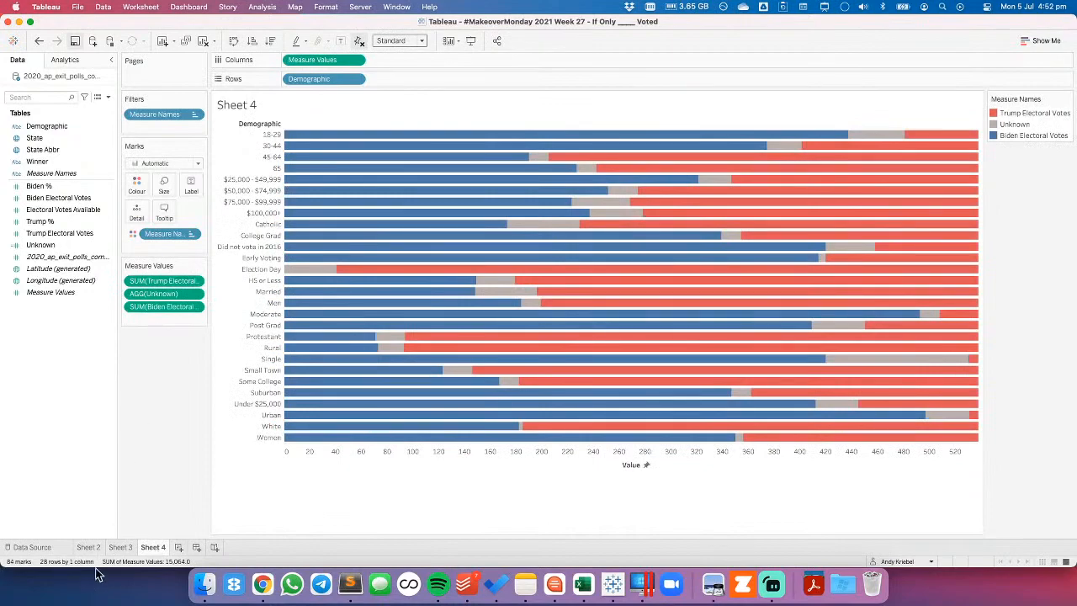
pyautogui.click(129, 547)
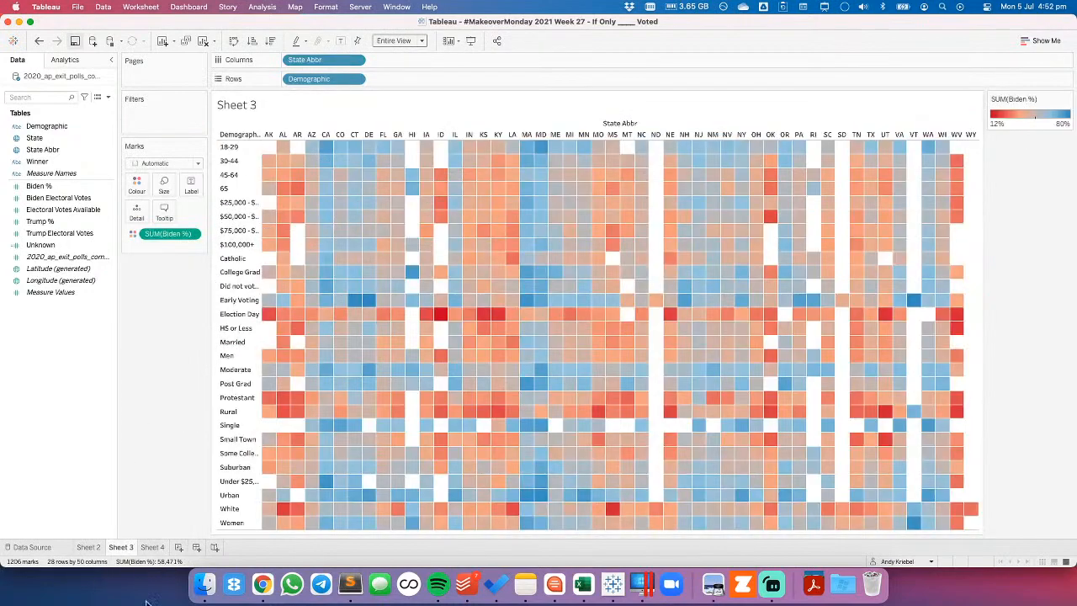
pyautogui.click(151, 545)
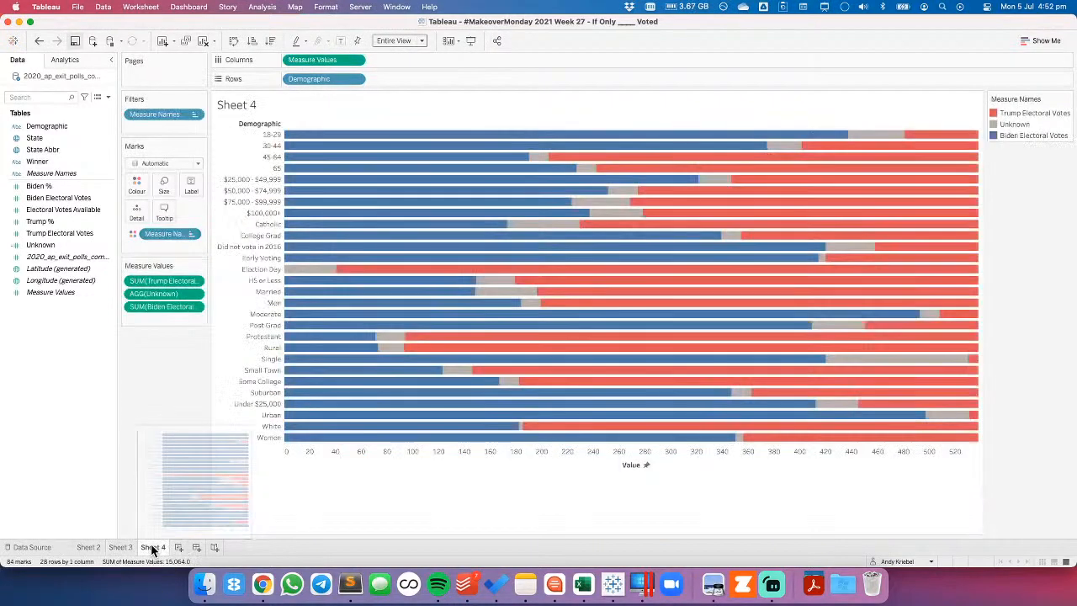
# Change Demographic's default sort to manual and move Under $25,000 directly above $25,000 - $49,999.
pyautogui.rightClick(50, 128)
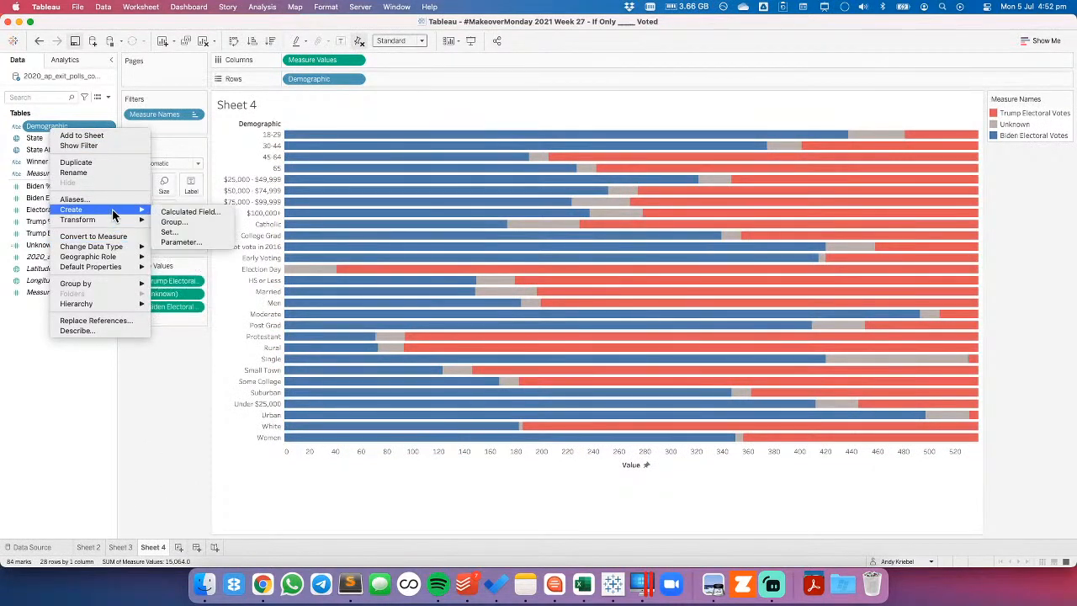
pyautogui.moveTo(118, 269)
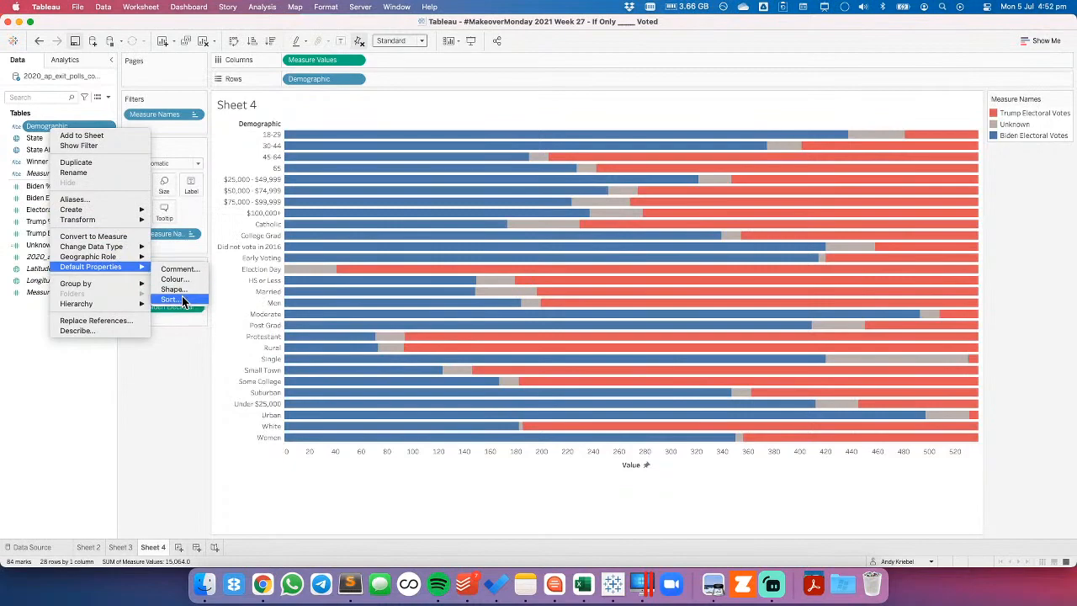
pyautogui.click(218, 294)
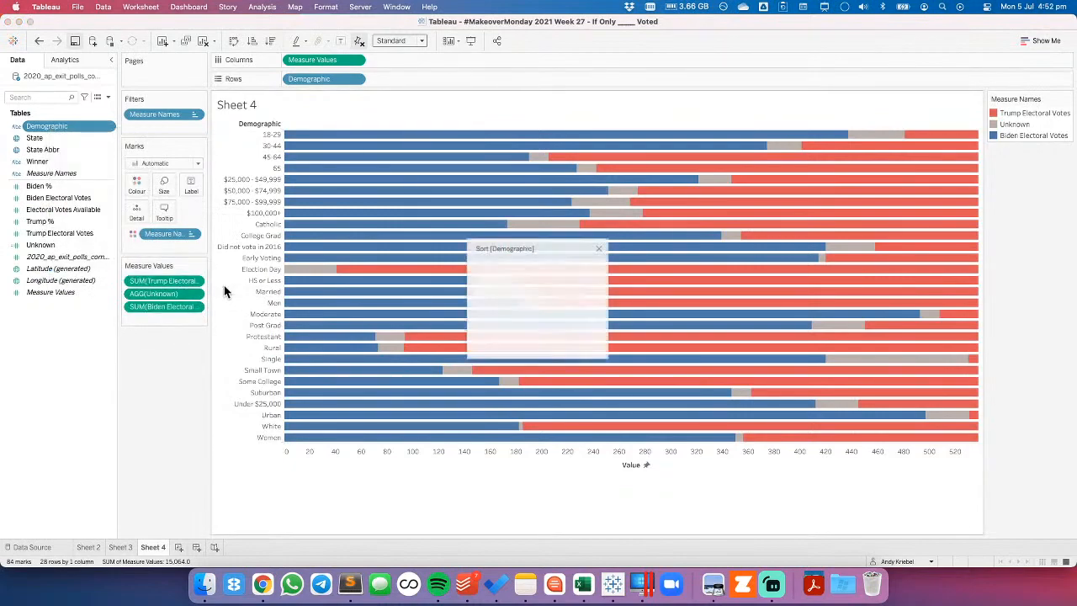
pyautogui.click(548, 281)
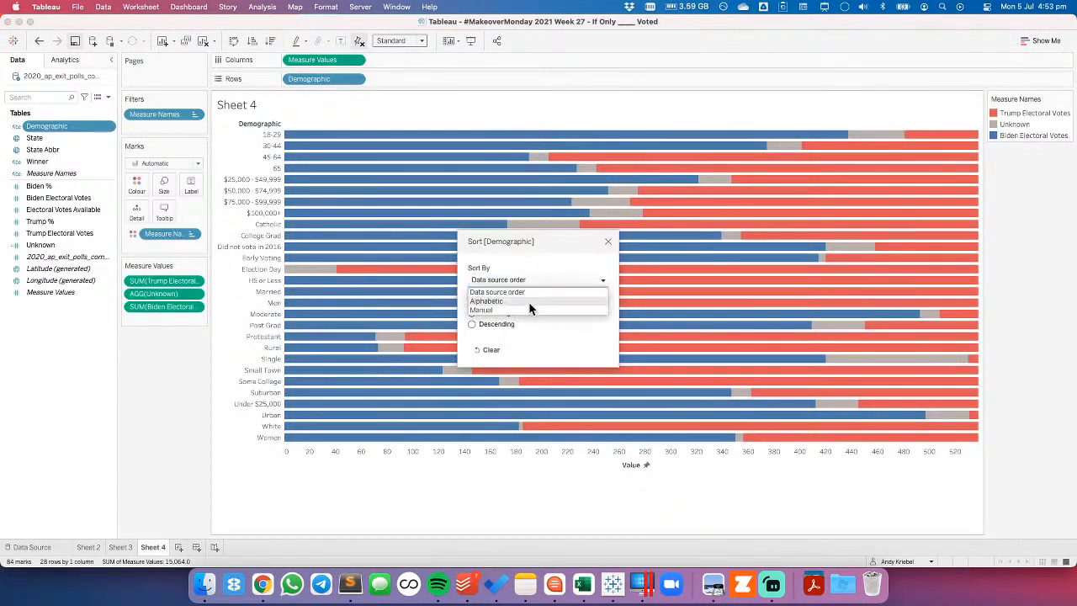
pyautogui.click(527, 309)
pyautogui.moveTo(513, 235); pyautogui.dragTo(500, 30)
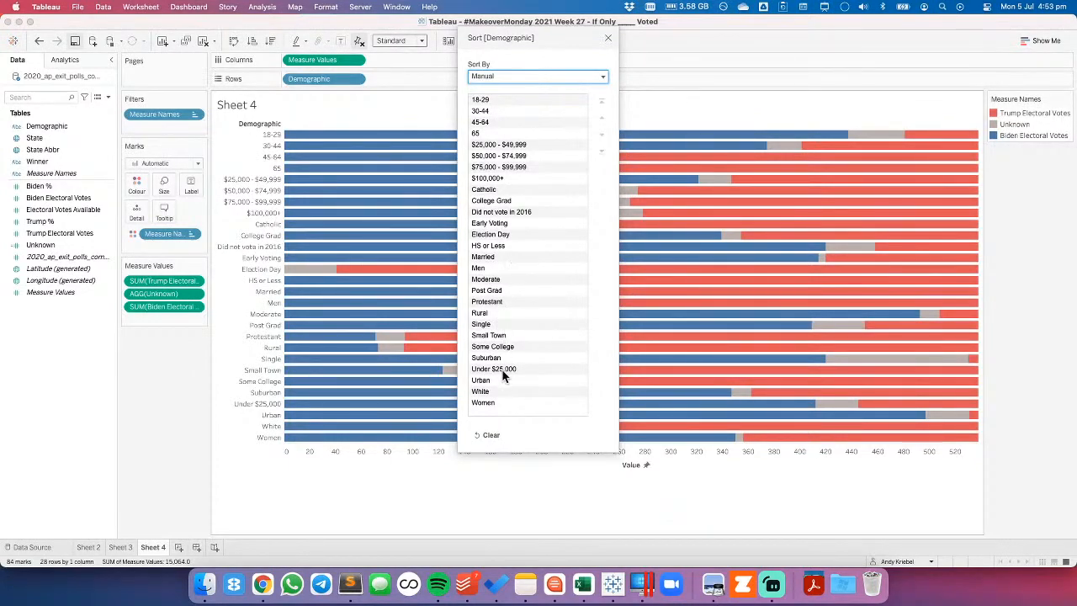
pyautogui.moveTo(503, 374); pyautogui.dragTo(507, 148)
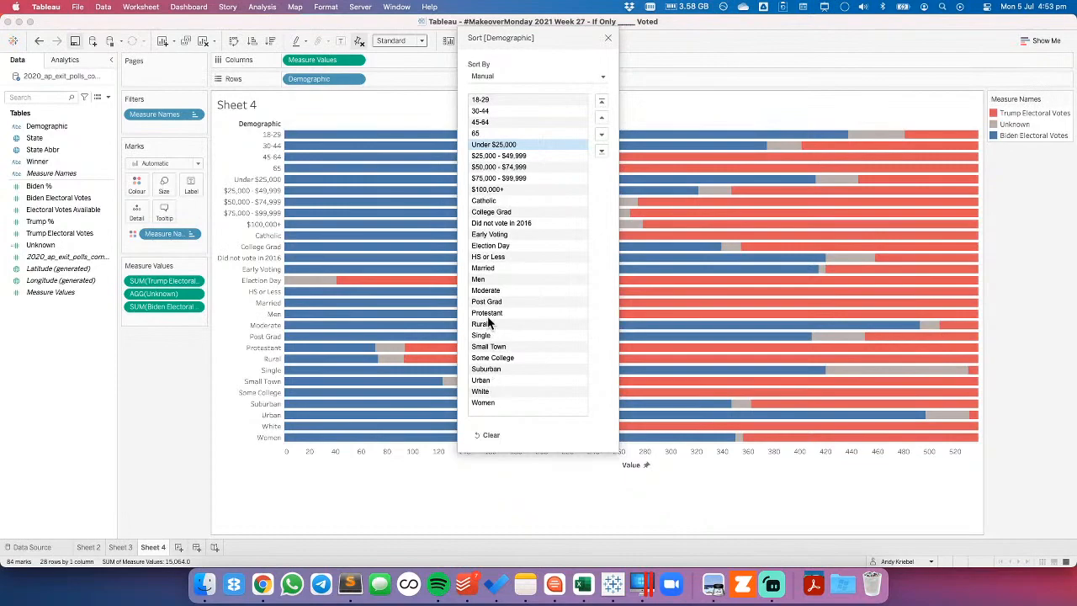
# In the manual Demographic sort, place Protestant above Catholic and order education as HS or Less, Some College, College Grad, Post Grad.
pyautogui.moveTo(487, 313); pyautogui.dragTo(521, 195)
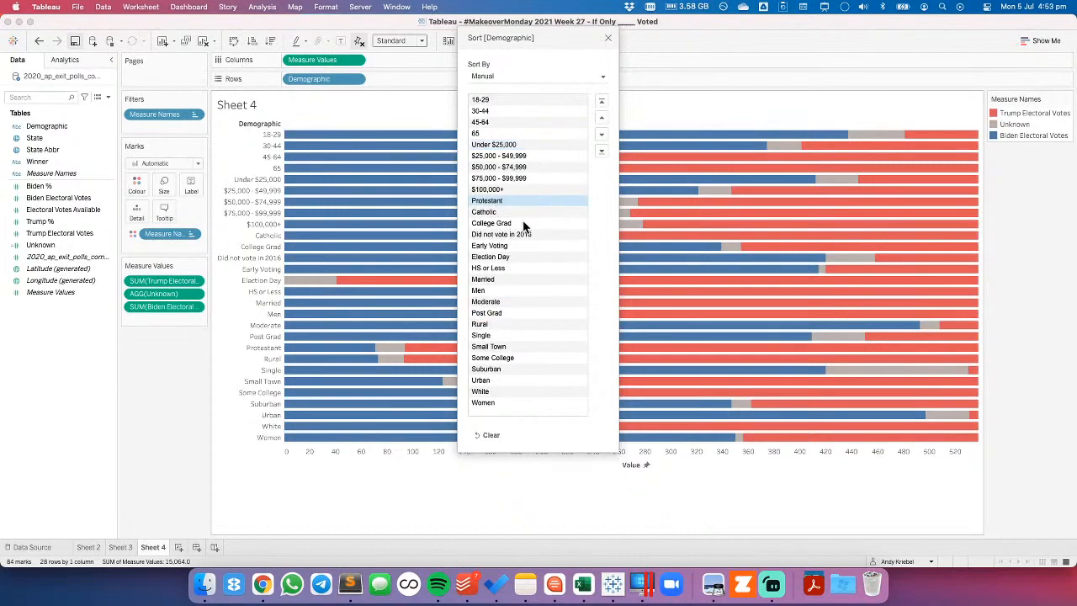
pyautogui.click(510, 236)
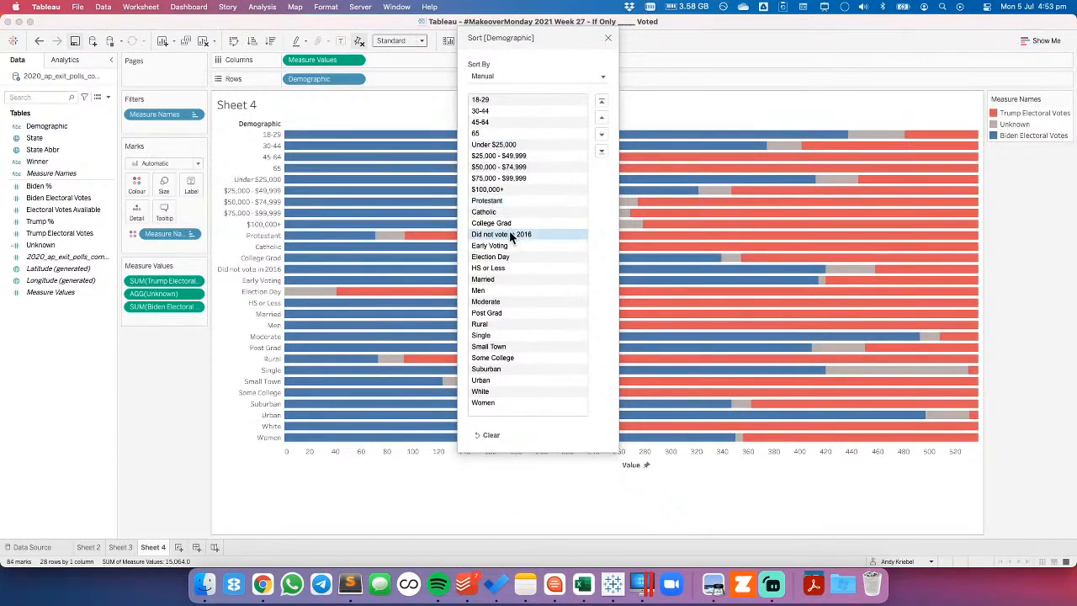
pyautogui.click(507, 245)
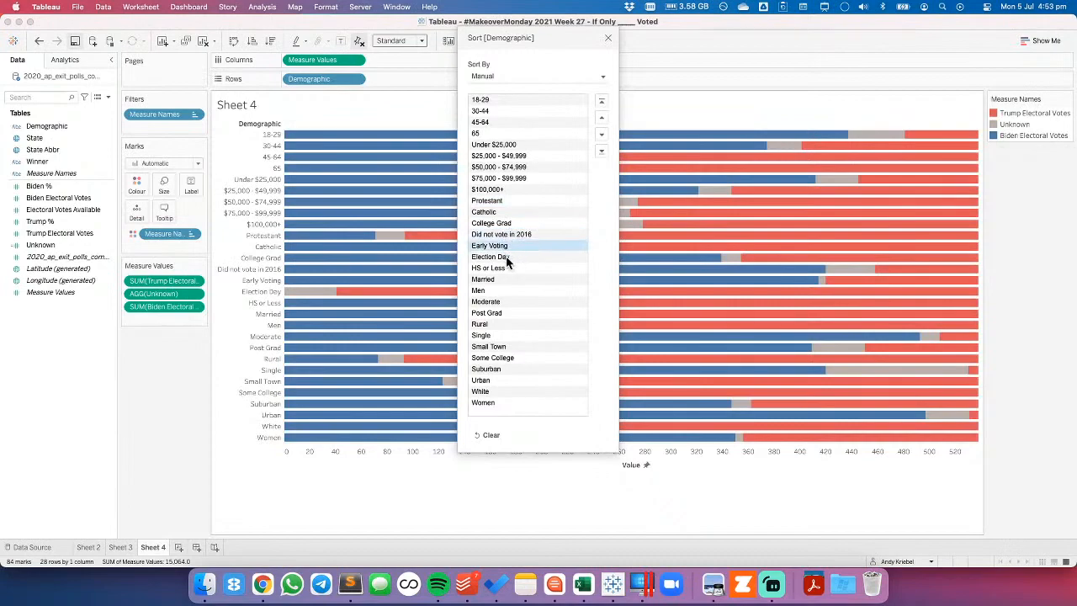
pyautogui.click(506, 257)
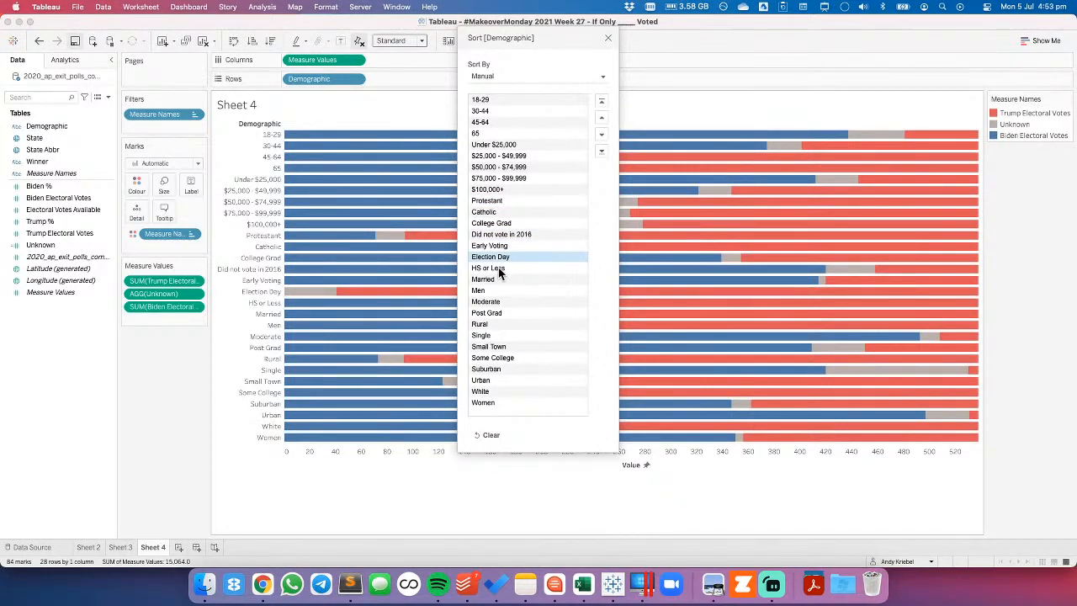
pyautogui.moveTo(499, 270); pyautogui.dragTo(497, 223)
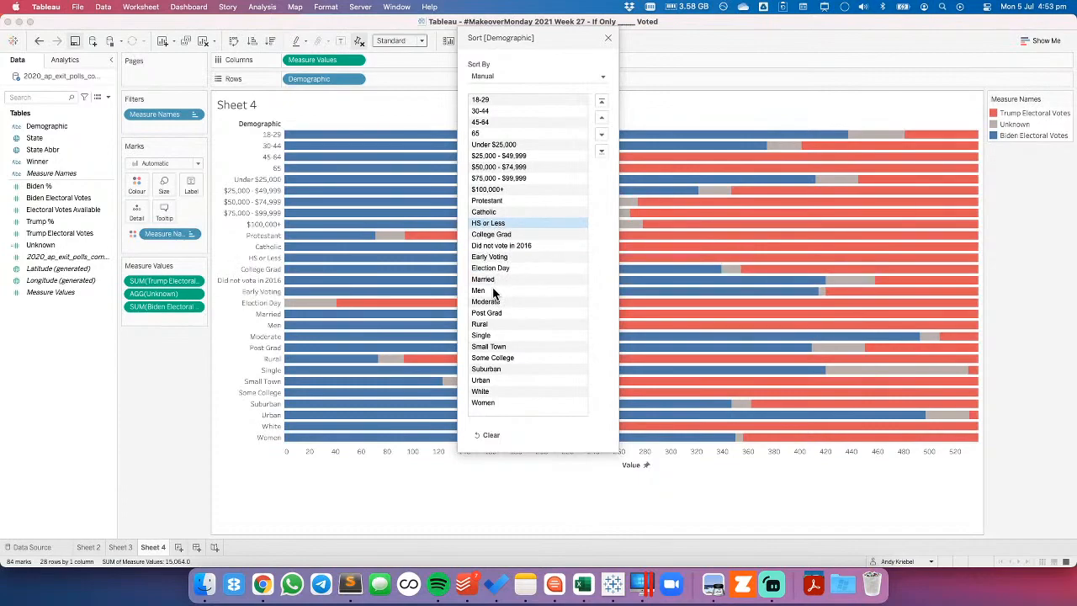
pyautogui.moveTo(494, 316); pyautogui.dragTo(489, 244)
pyautogui.moveTo(499, 359); pyautogui.dragTo(501, 237)
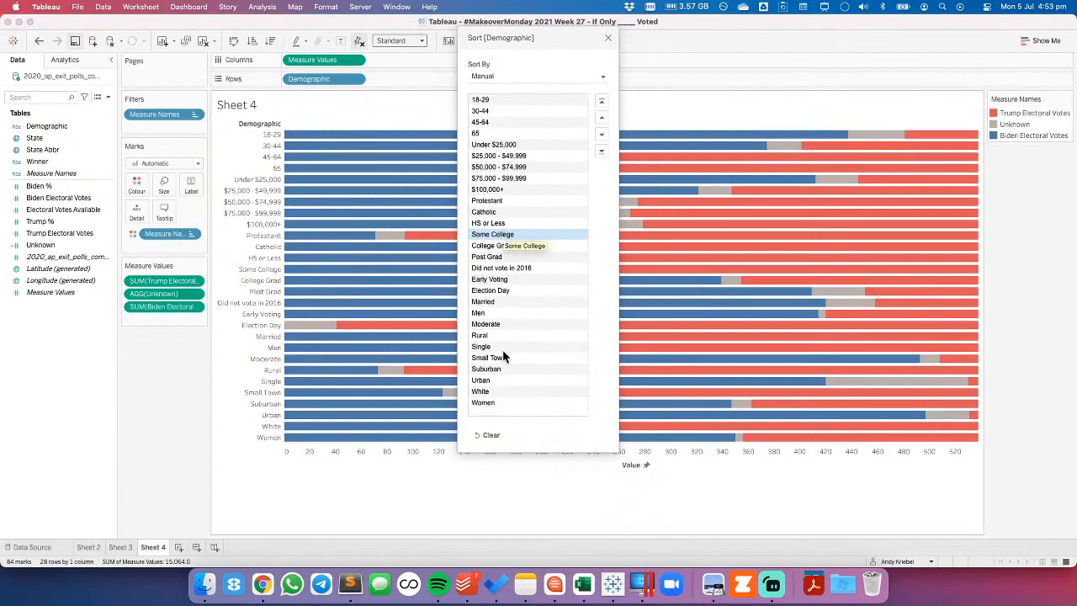
# Move Men, Women, Single and Married, in that order, to the top of the manual Demographic sort and close the sort settings.
pyautogui.moveTo(484, 346); pyautogui.dragTo(494, 301)
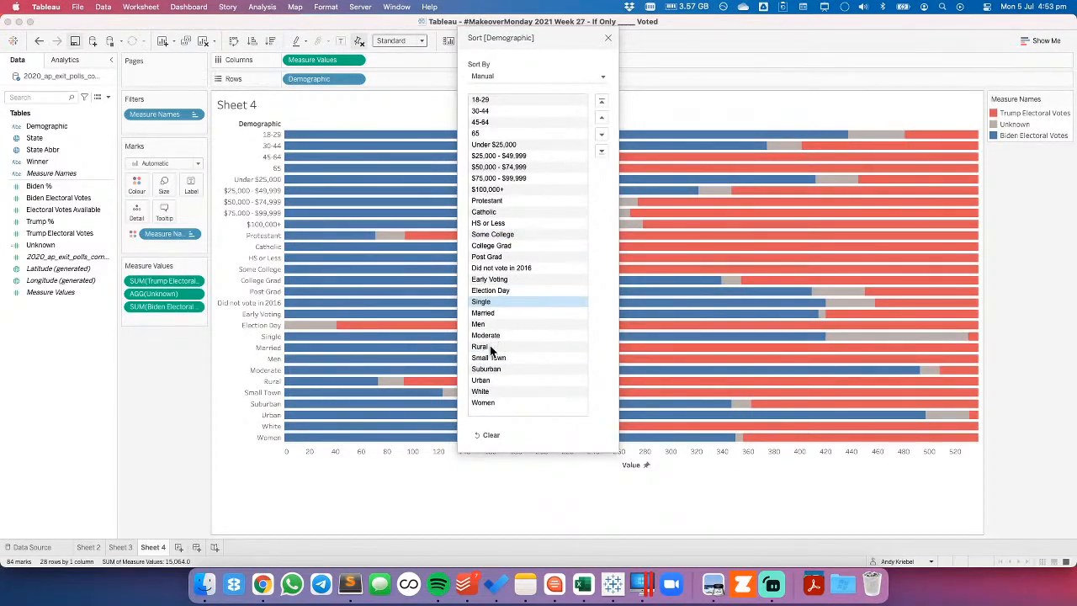
pyautogui.moveTo(485, 403); pyautogui.dragTo(505, 91)
pyautogui.moveTo(492, 337); pyautogui.dragTo(501, 106)
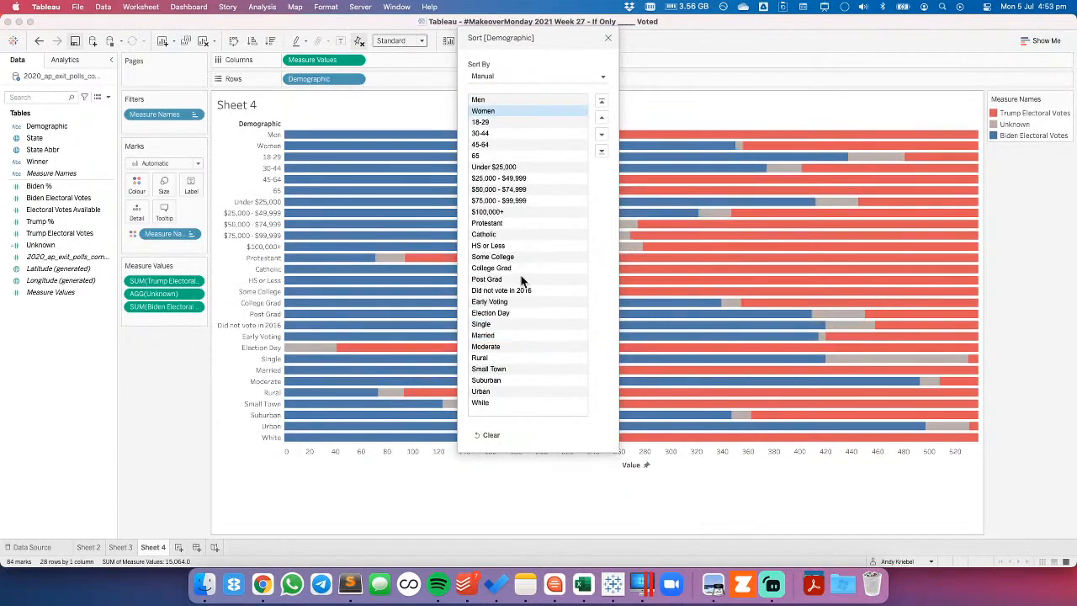
pyautogui.moveTo(484, 327); pyautogui.dragTo(495, 123)
pyautogui.moveTo(486, 338); pyautogui.dragTo(505, 133)
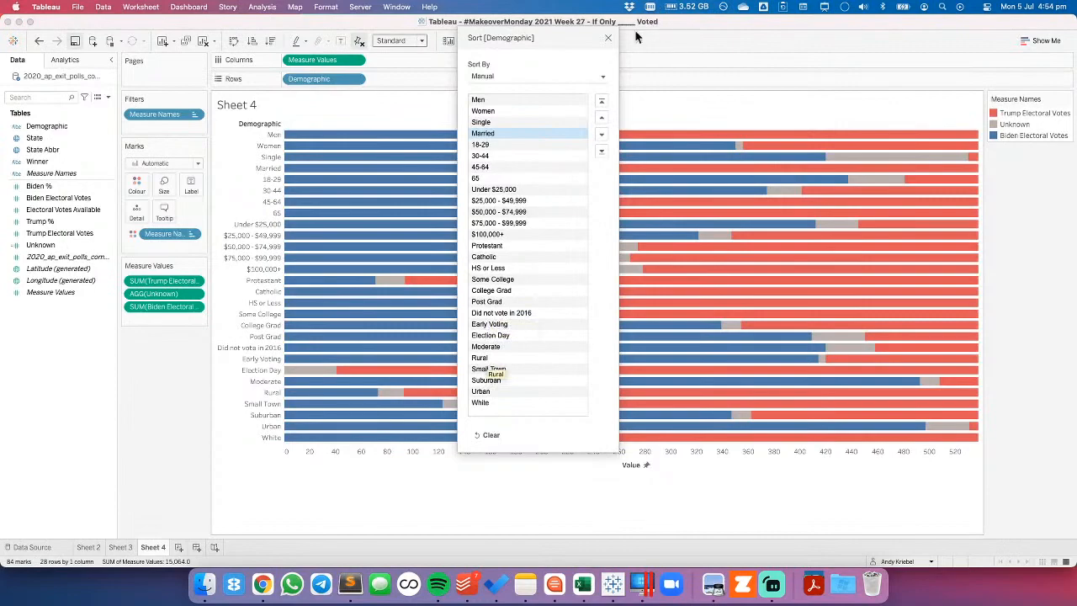
pyautogui.click(609, 40)
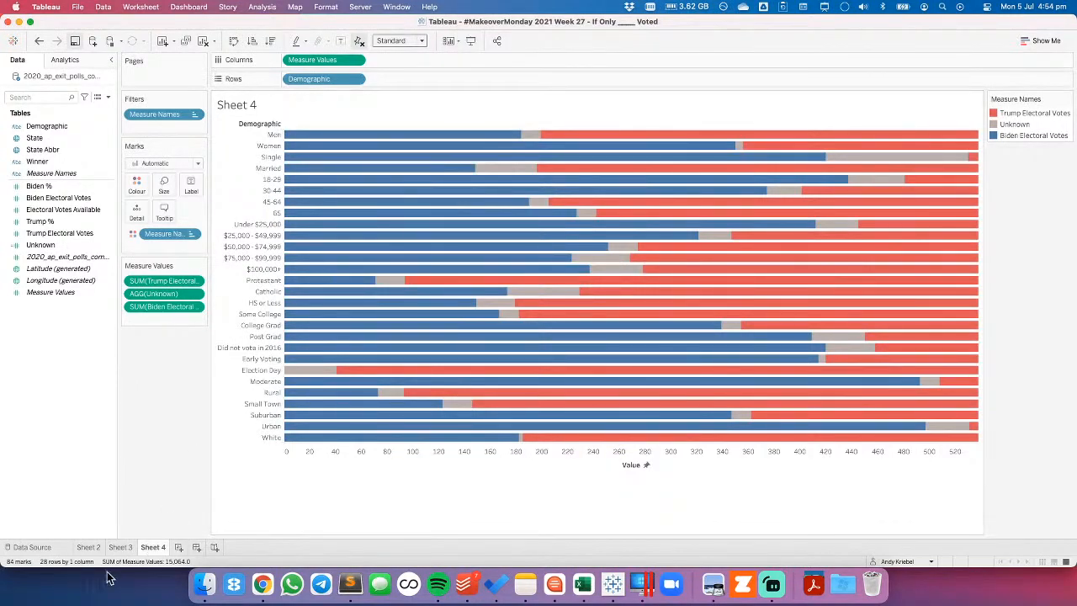
# Create a new dashboard and set its size to a custom 1200 x 800.
pyautogui.click(116, 547)
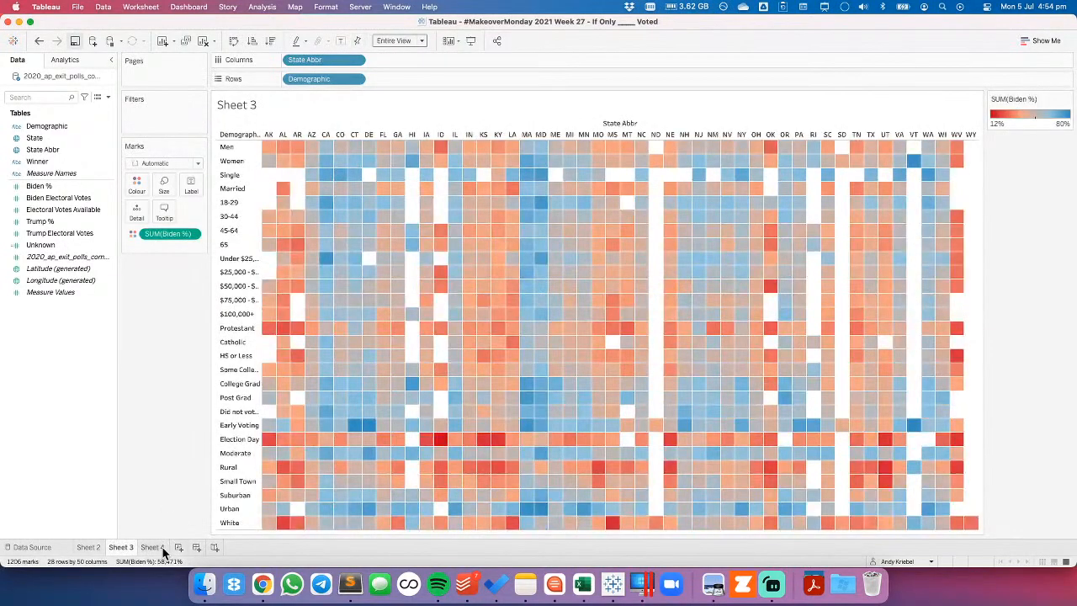
pyautogui.click(196, 547)
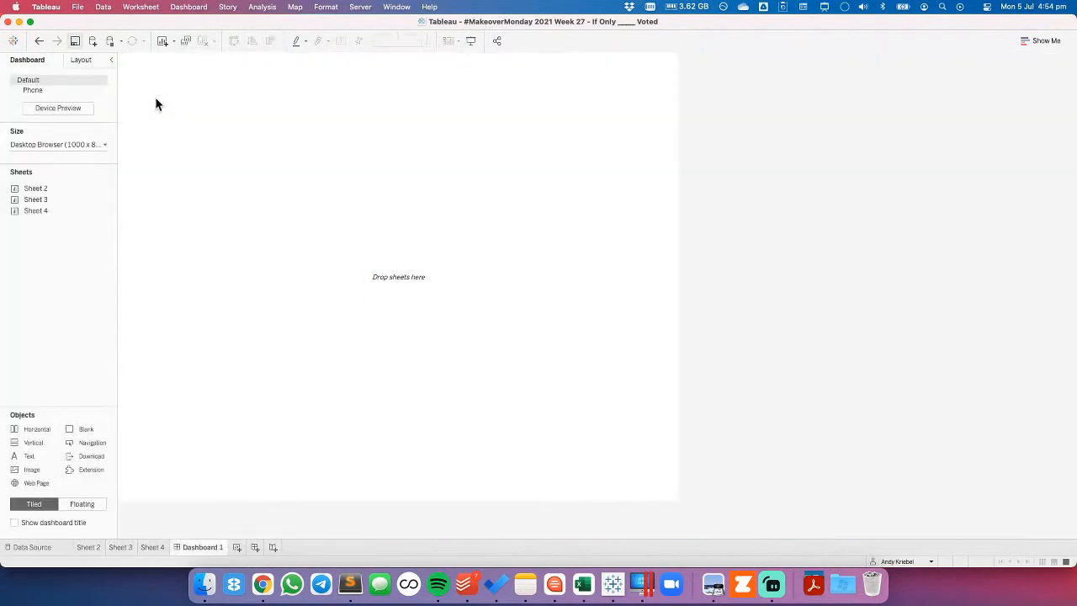
pyautogui.click(49, 145)
pyautogui.click(60, 207)
pyautogui.write('1200')
pyautogui.press('Return')
pyautogui.click(62, 281)
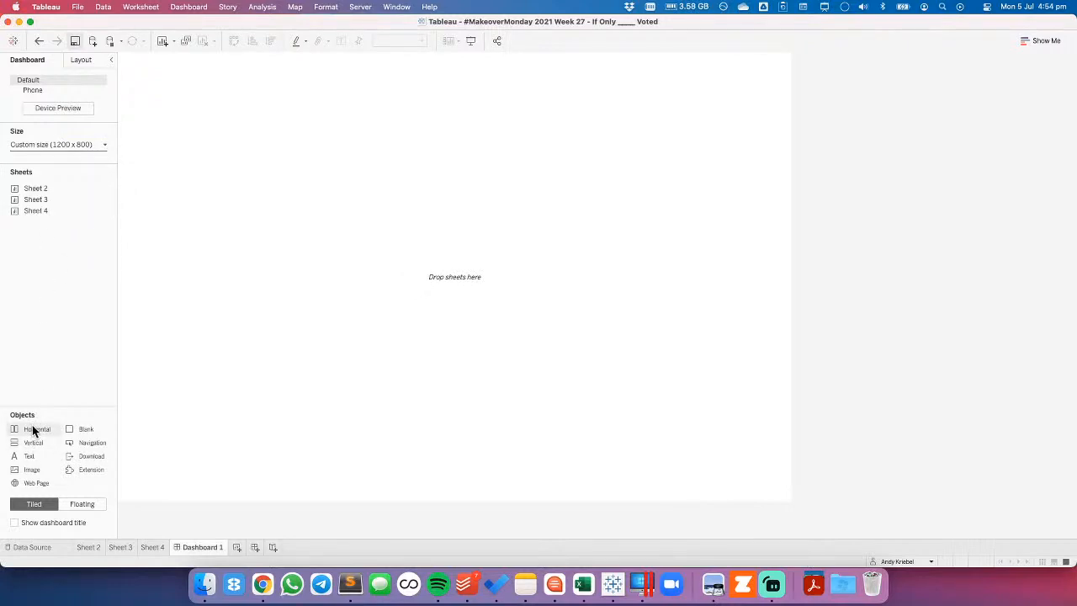
# Add a floating vertical container to the dashboard at x 0, y 0, sized 1,200 wide by 800 high.
pyautogui.moveTo(31, 443); pyautogui.dragTo(219, 80)
pyautogui.click(79, 59)
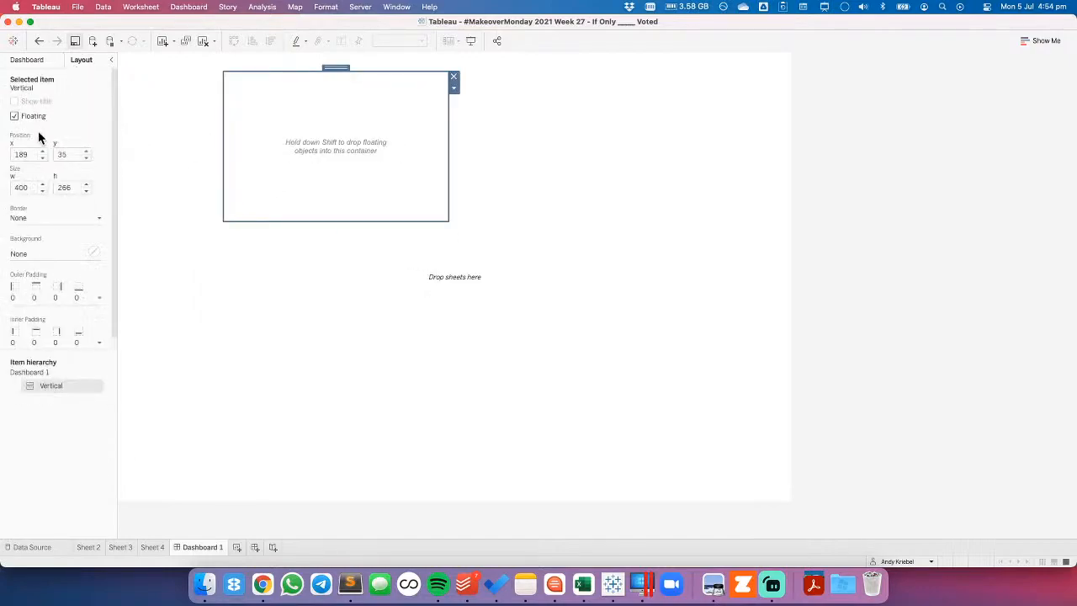
pyautogui.write('0')
pyautogui.press('Tab')
pyautogui.write('0')
pyautogui.press('Tab')
pyautogui.write('1,200')
pyautogui.press('Tab')
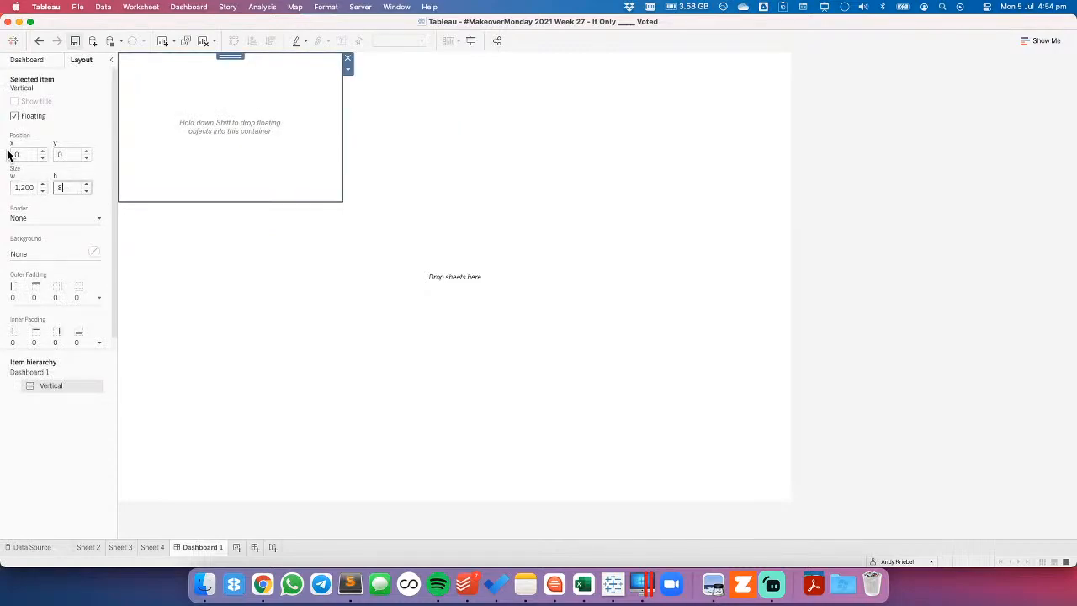
pyautogui.write('800')
pyautogui.press('Return')
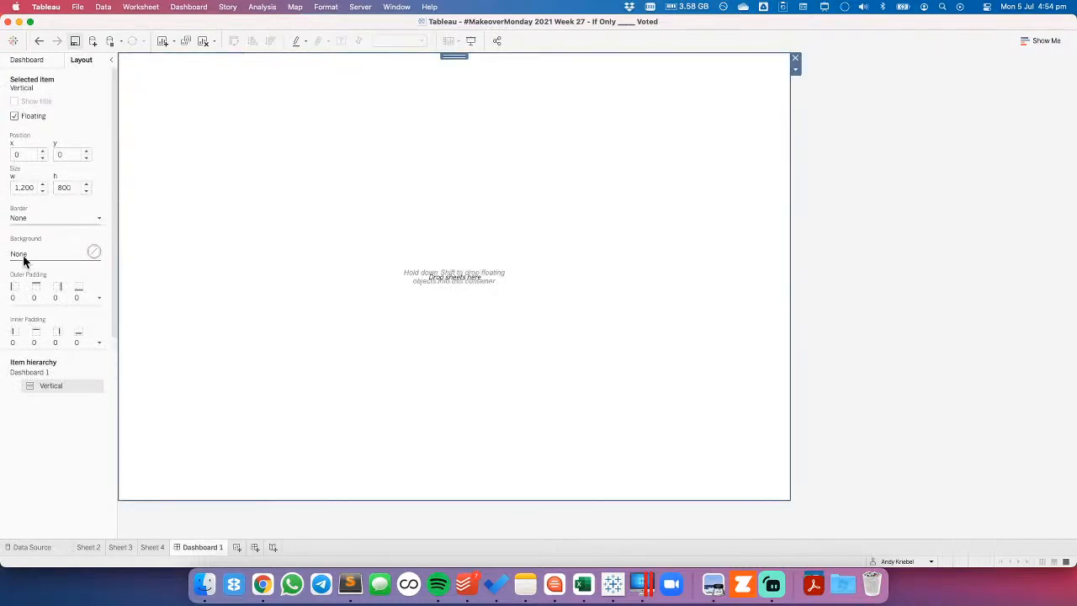
# Add a text object reading "IF ONLY _____ VOTED" to the vertical container, in a darker grey at font size 20.
pyautogui.click(36, 60)
pyautogui.moveTo(23, 458); pyautogui.dragTo(336, 277)
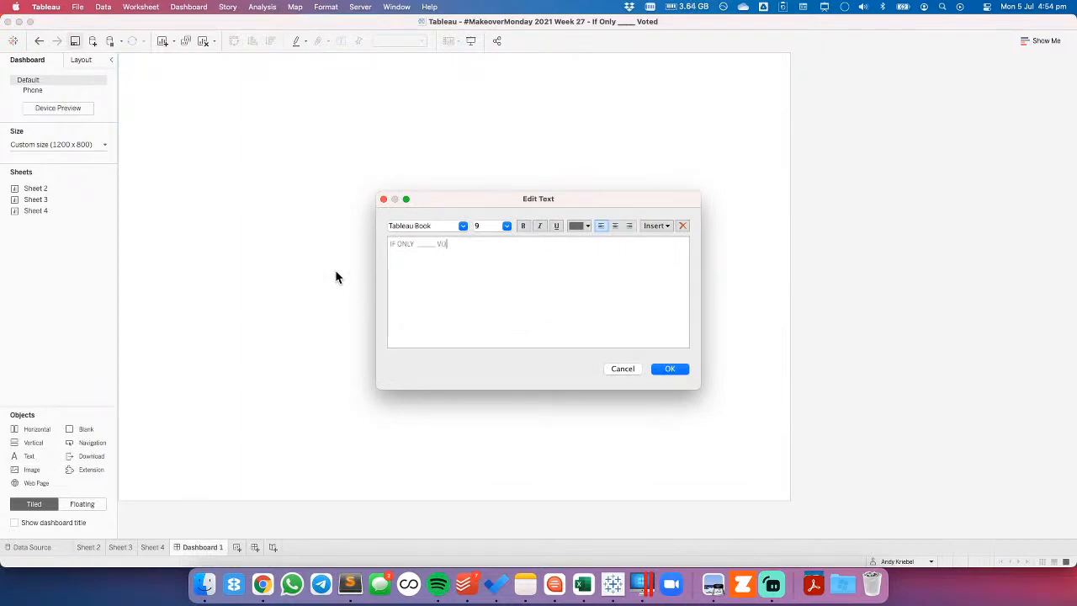
pyautogui.press('super+a')
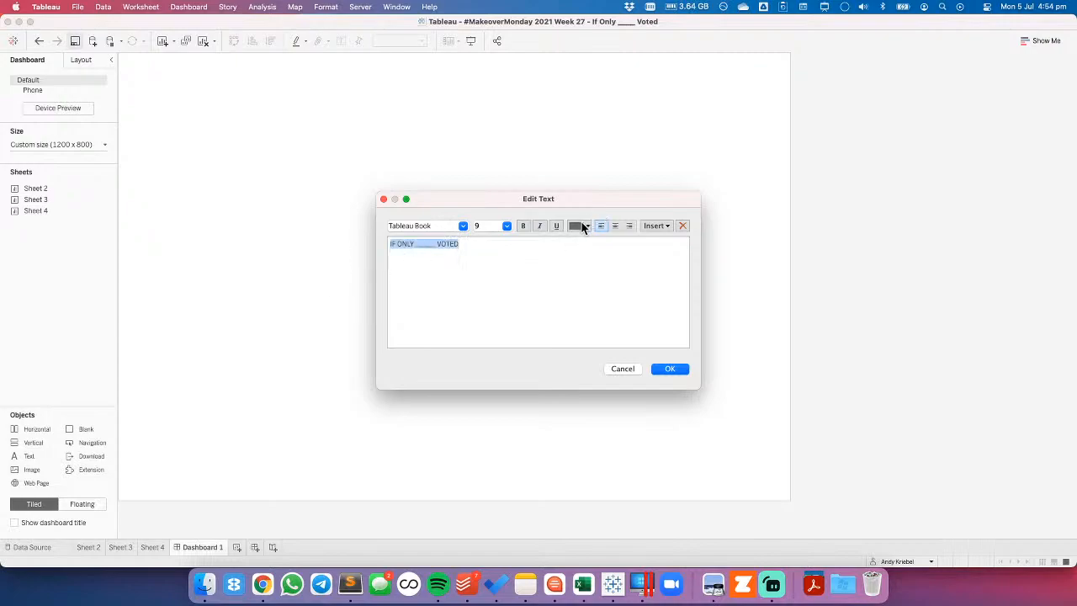
pyautogui.click(579, 225)
pyautogui.click(575, 245)
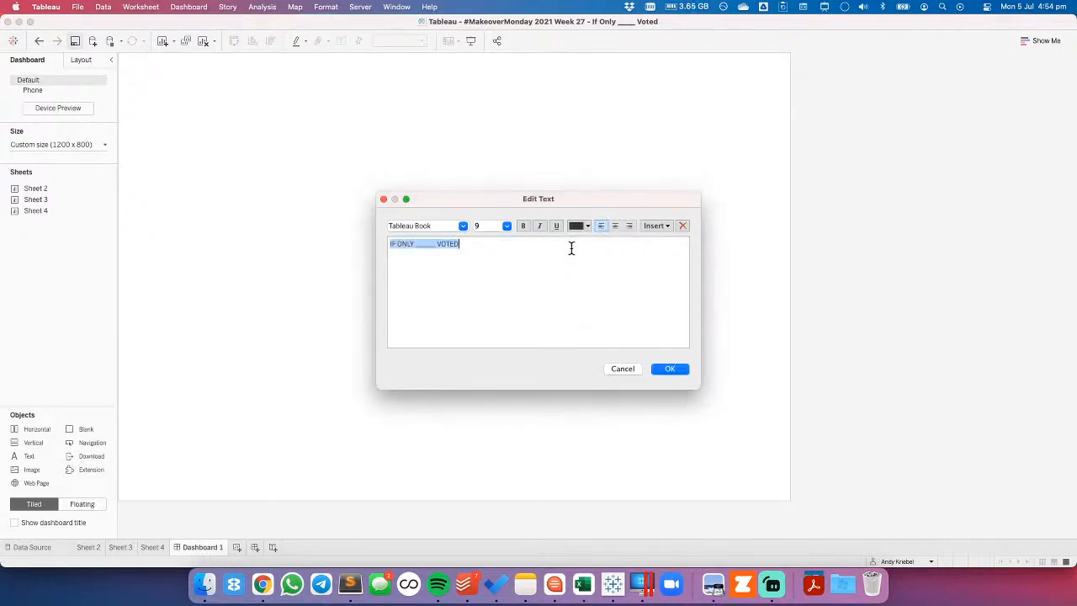
pyautogui.click(505, 226)
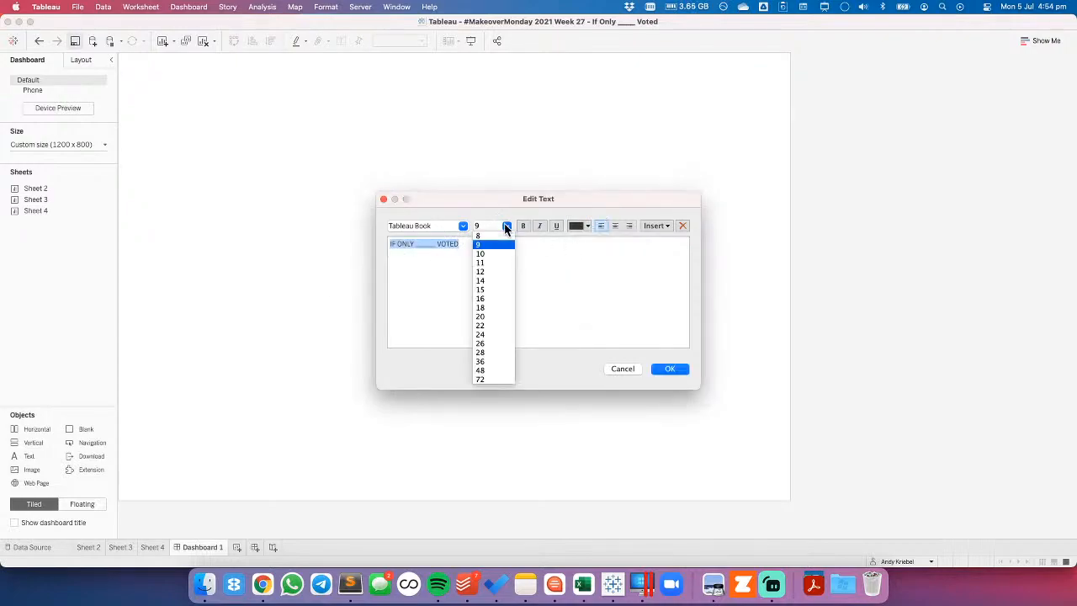
pyautogui.click(493, 317)
pyautogui.click(671, 369)
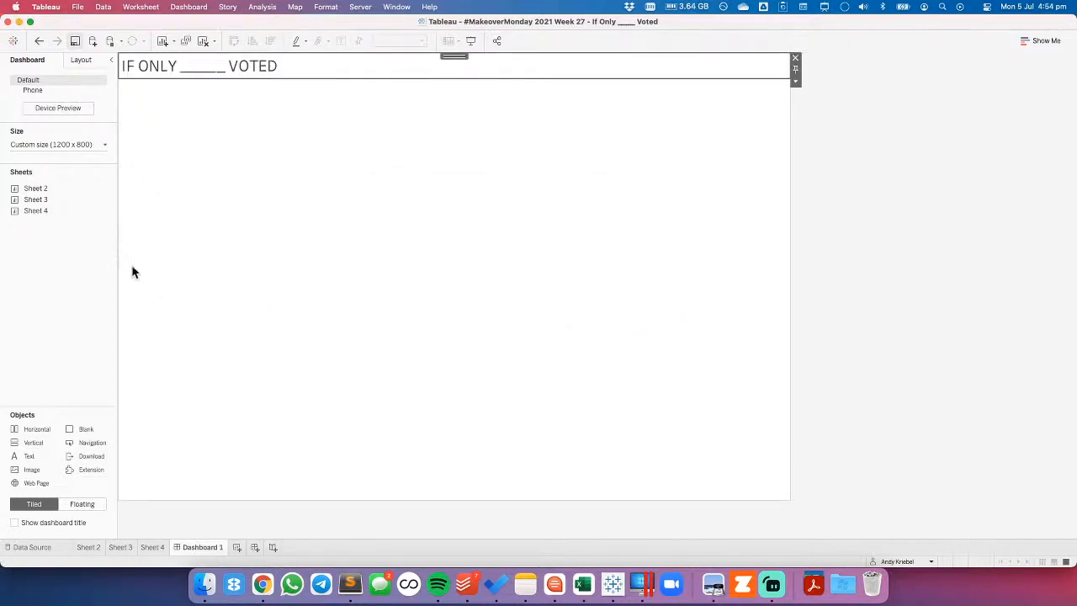
# Add a blank object below the title as a divider line, 10 pixels high with a dark grey background.
pyautogui.moveTo(85, 429); pyautogui.dragTo(256, 121)
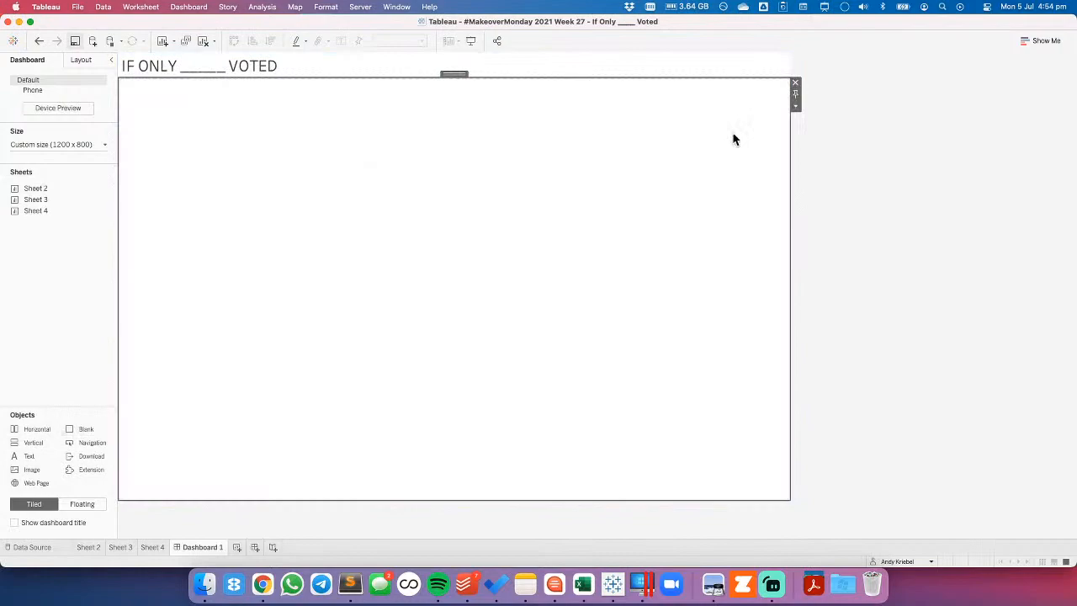
pyautogui.click(795, 104)
pyautogui.click(813, 142)
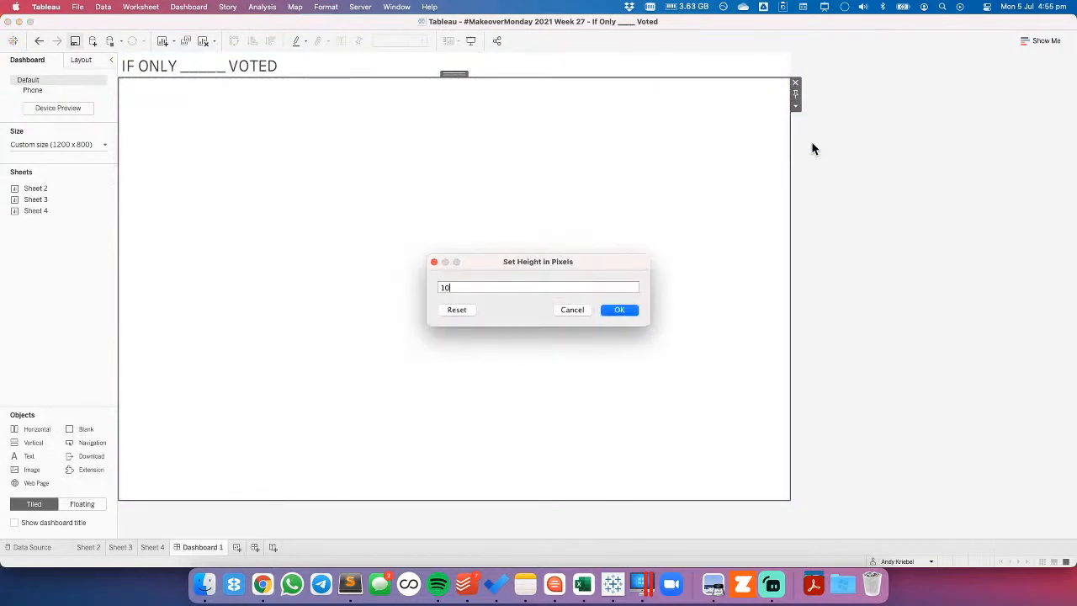
pyautogui.press('Return')
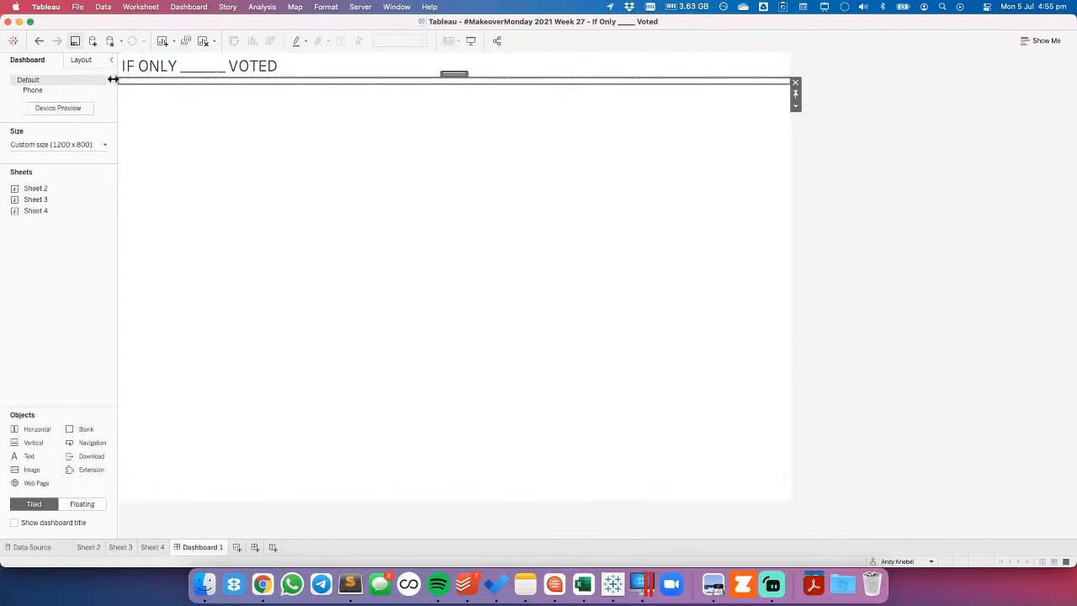
pyautogui.click(84, 64)
pyautogui.click(35, 253)
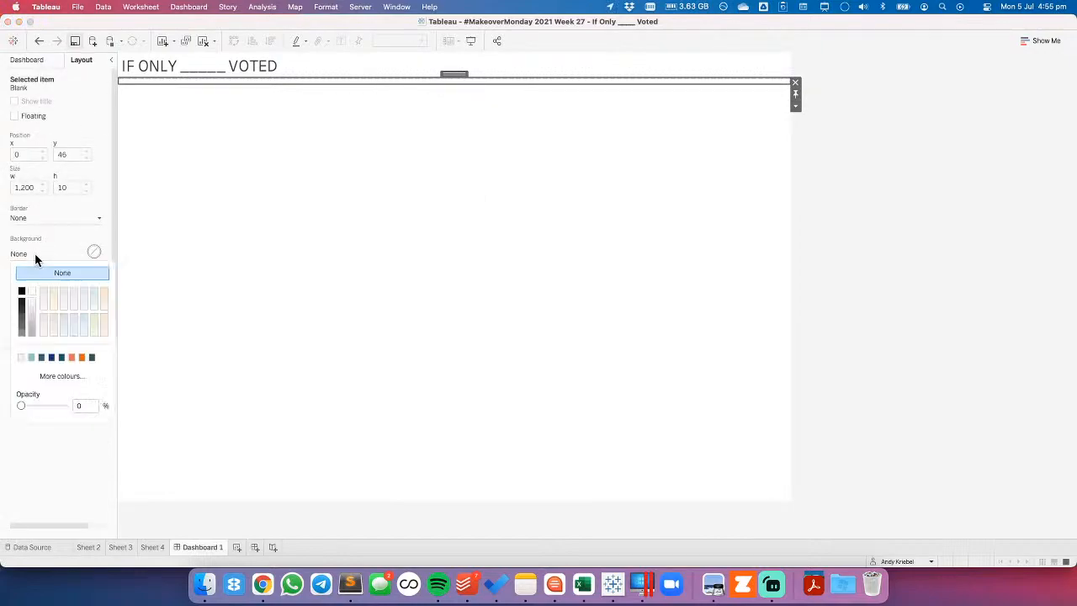
pyautogui.click(22, 308)
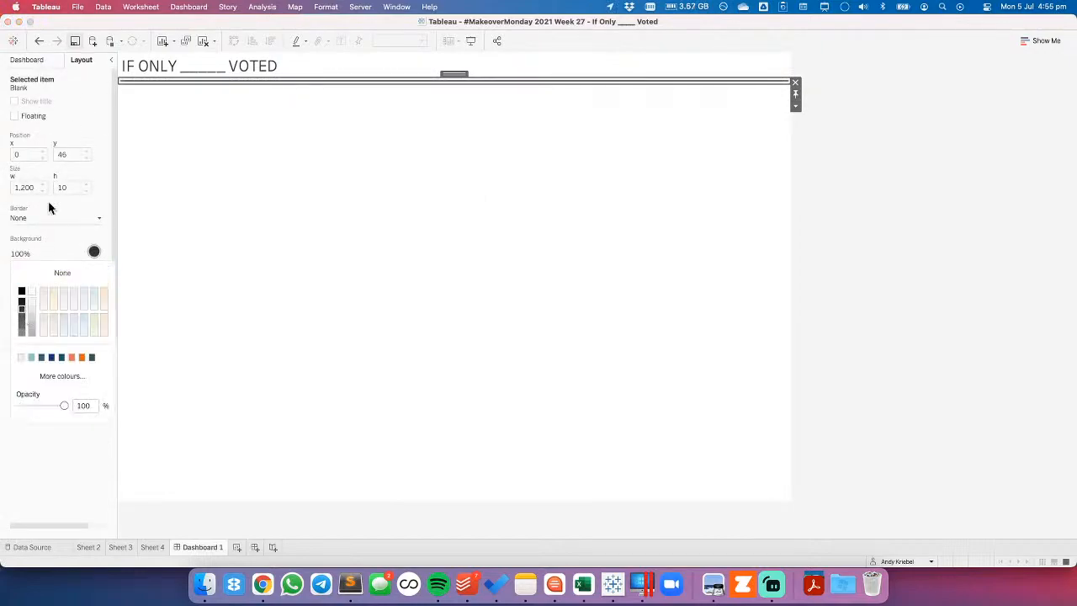
pyautogui.click(30, 60)
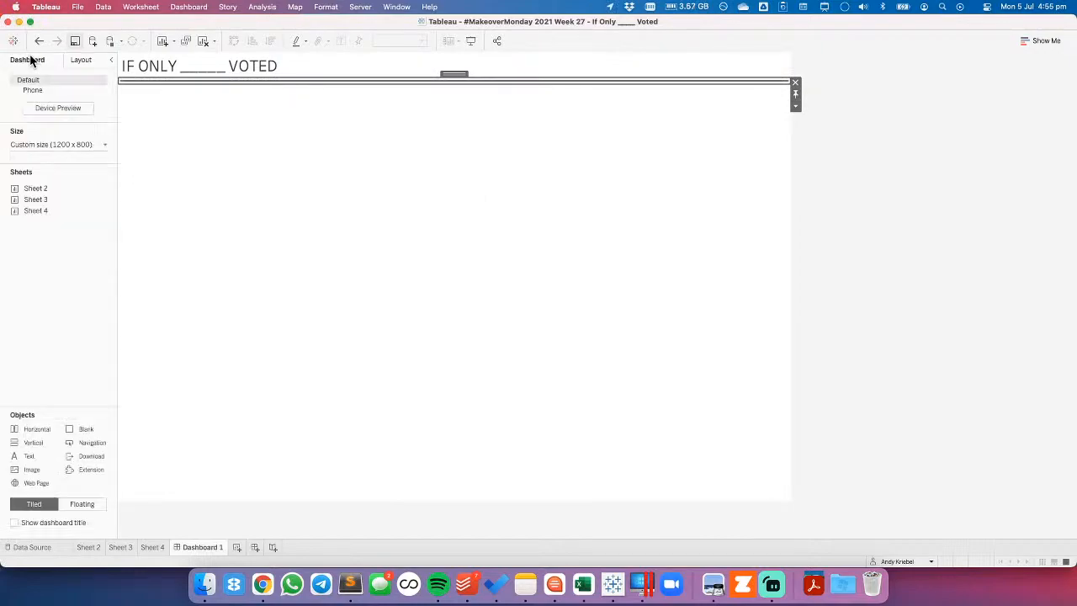
pyautogui.click(81, 61)
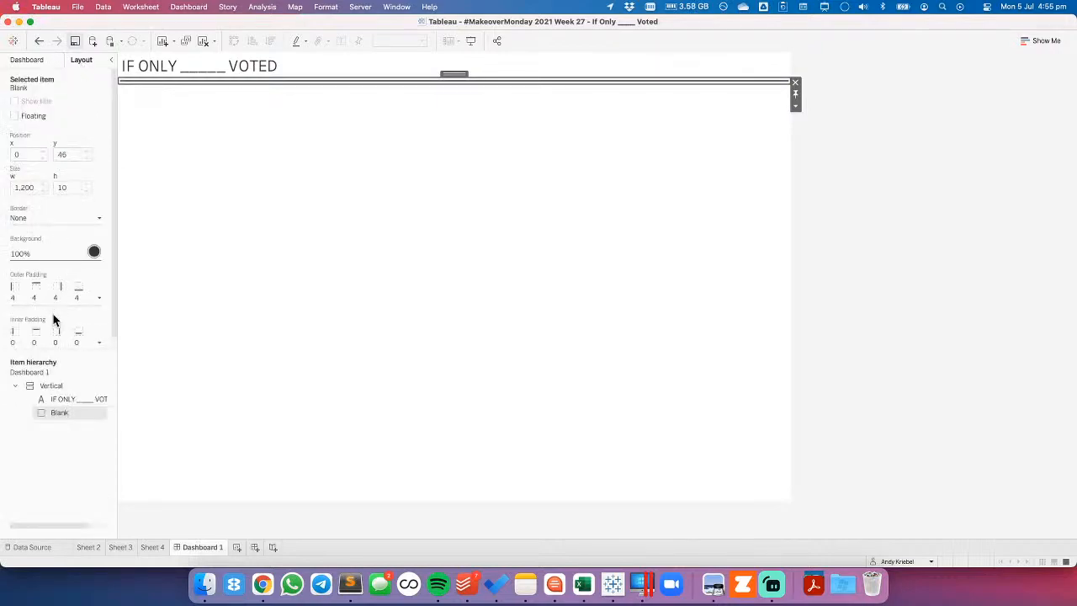
pyautogui.click(49, 342)
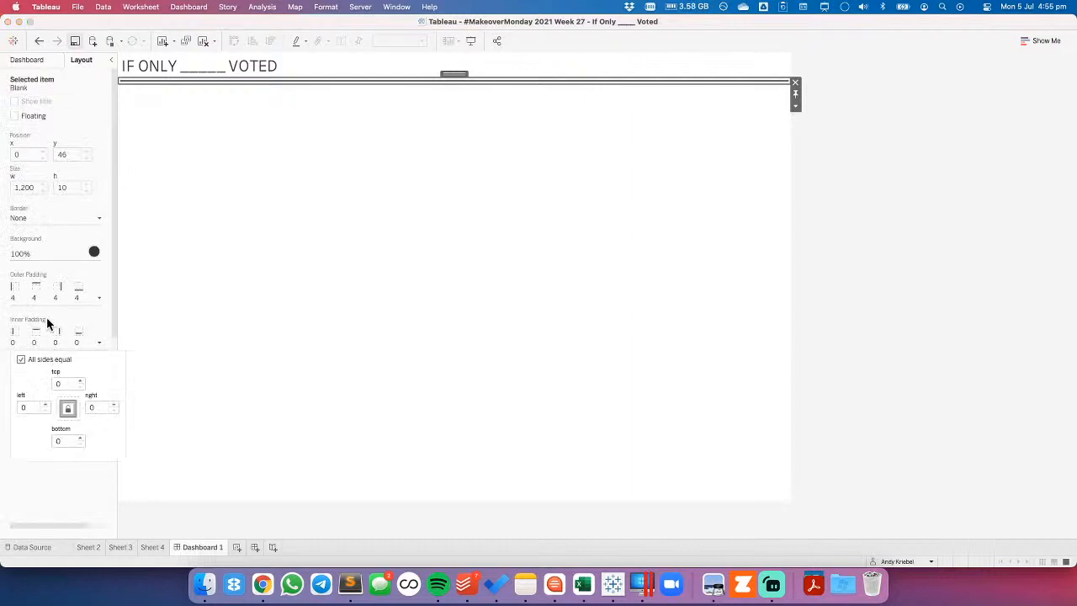
pyautogui.click(32, 63)
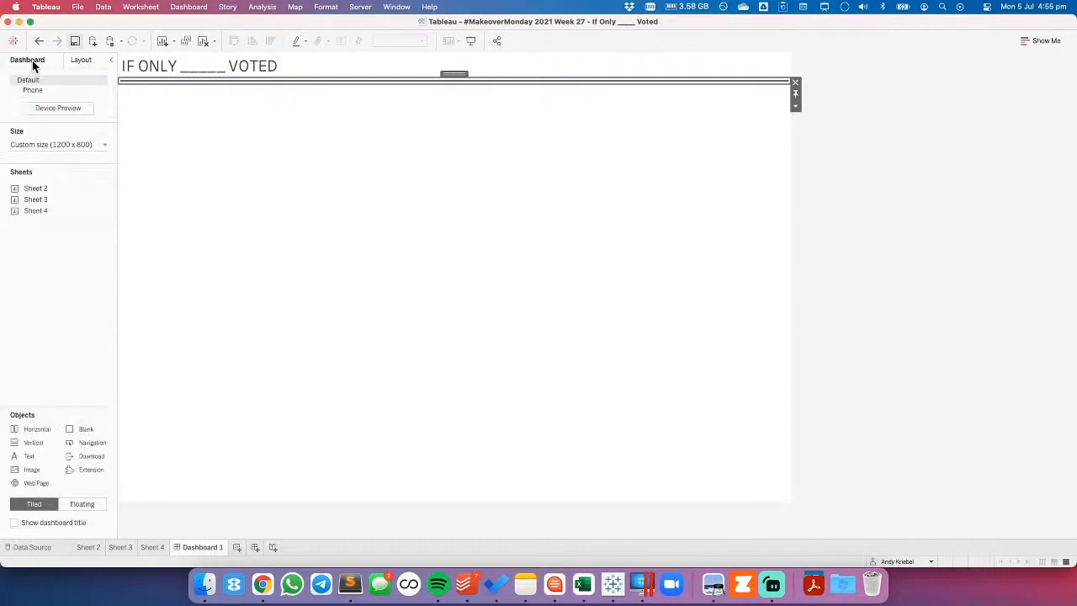
# Set the vertical container's inner padding to 20 on all sides.
pyautogui.click(75, 59)
pyautogui.click(35, 385)
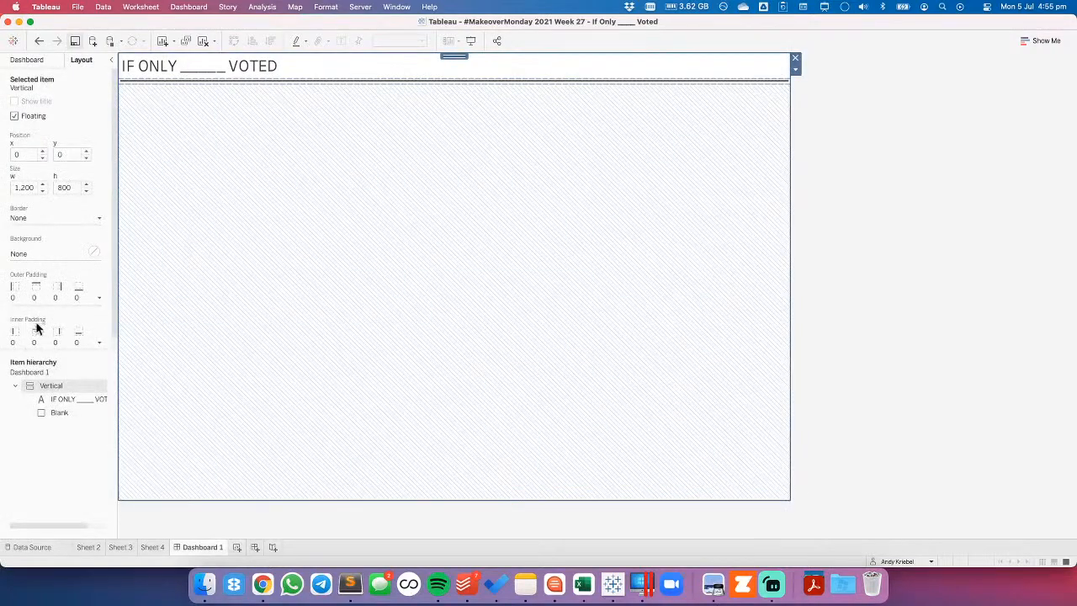
pyautogui.click(35, 344)
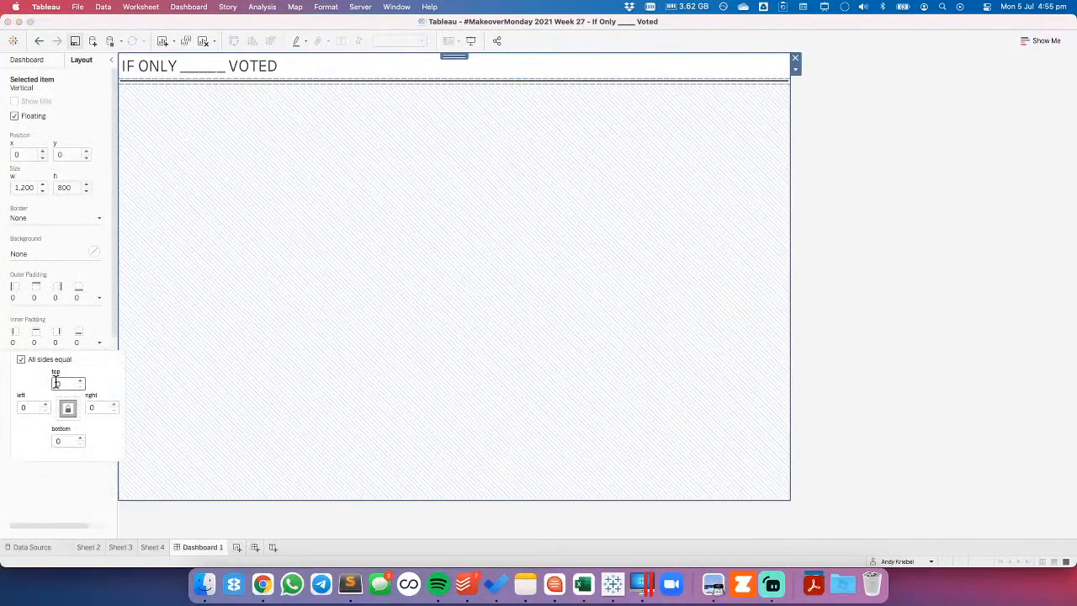
pyautogui.write('20')
pyautogui.press('Return')
pyautogui.click(871, 197)
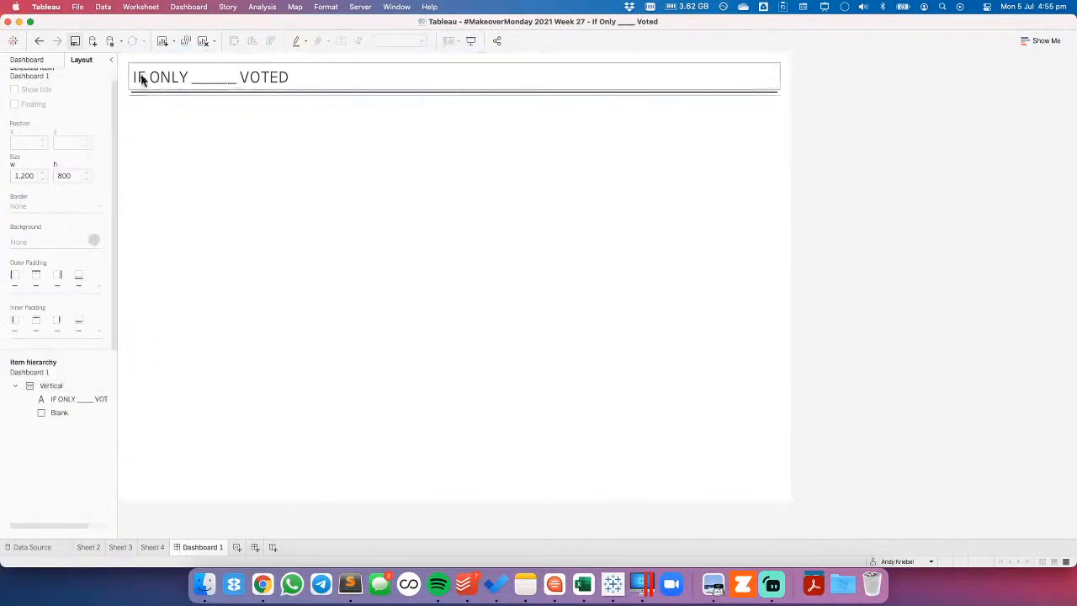
# Place the Sheet 3 heatmap in the vertical container below the divider line.
pyautogui.click(33, 60)
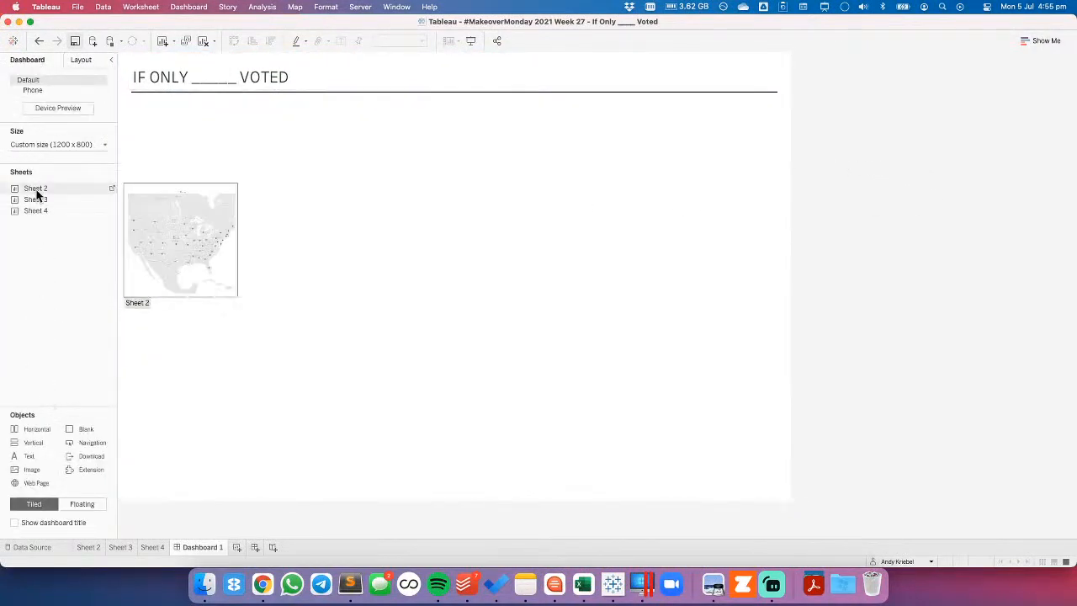
pyautogui.moveTo(36, 200); pyautogui.dragTo(200, 215)
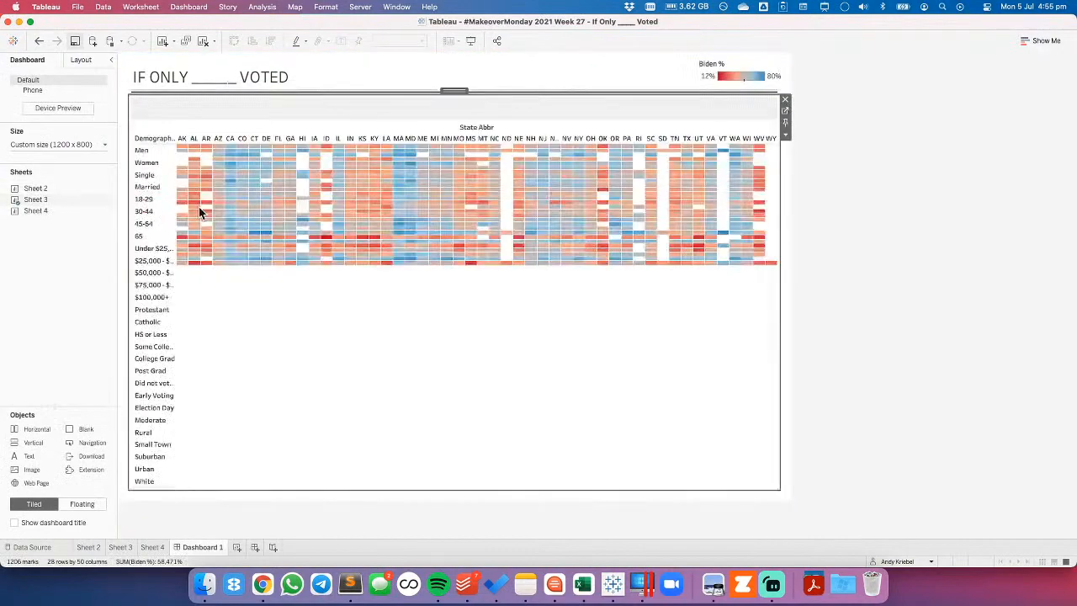
# Undo the Sheet 3 placement and put Sheet 3 and Sheet 4 side by side in a new horizontal container below the divider line.
pyautogui.click(40, 42)
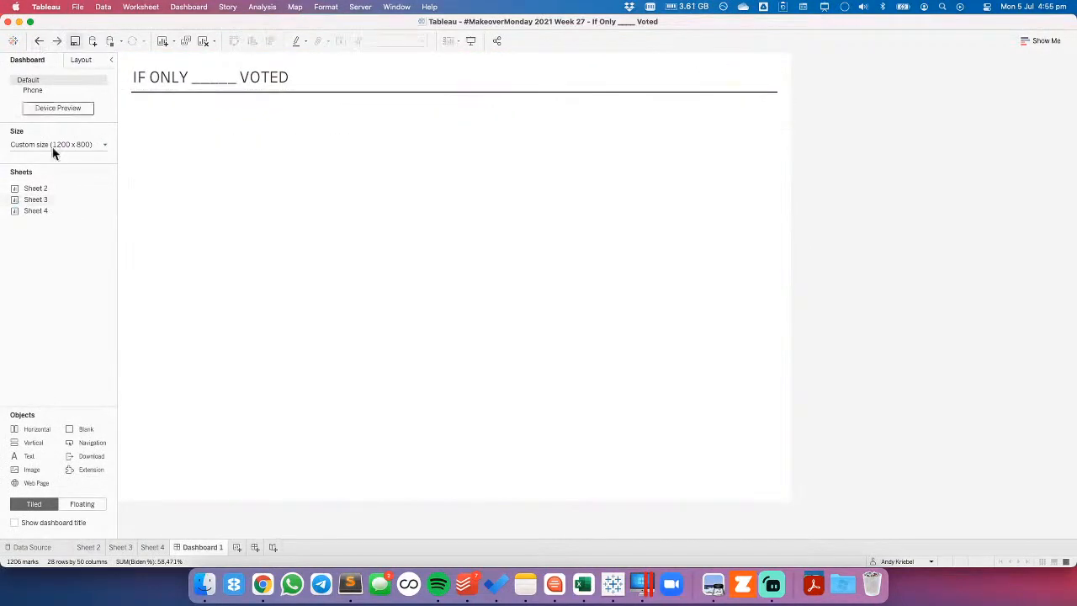
pyautogui.moveTo(35, 435); pyautogui.dragTo(200, 263)
pyautogui.moveTo(42, 202); pyautogui.dragTo(219, 211)
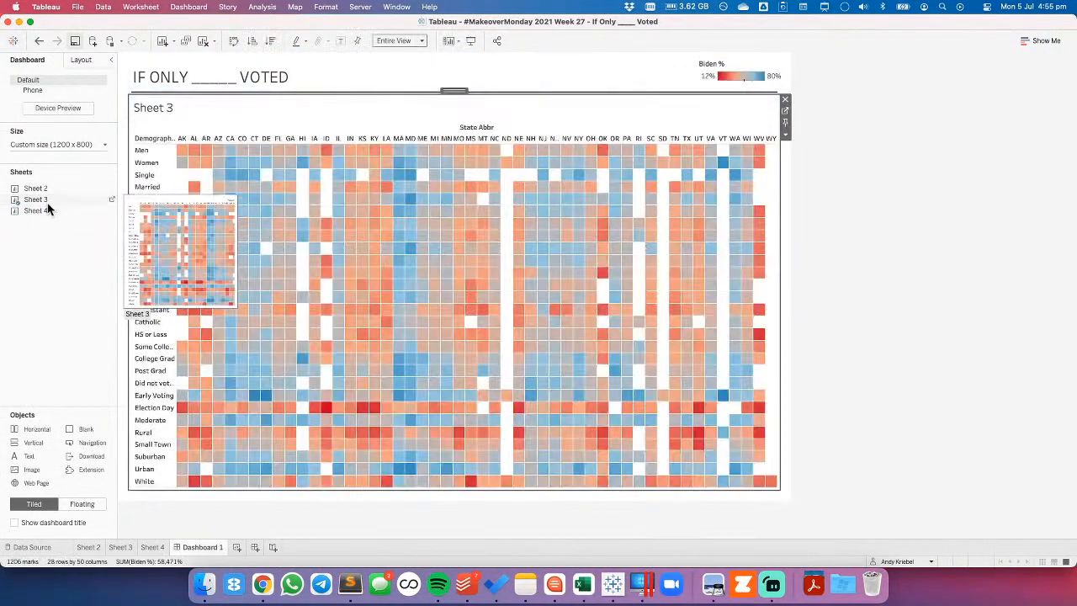
pyautogui.click(44, 209)
pyautogui.moveTo(722, 257); pyautogui.dragTo(725, 256)
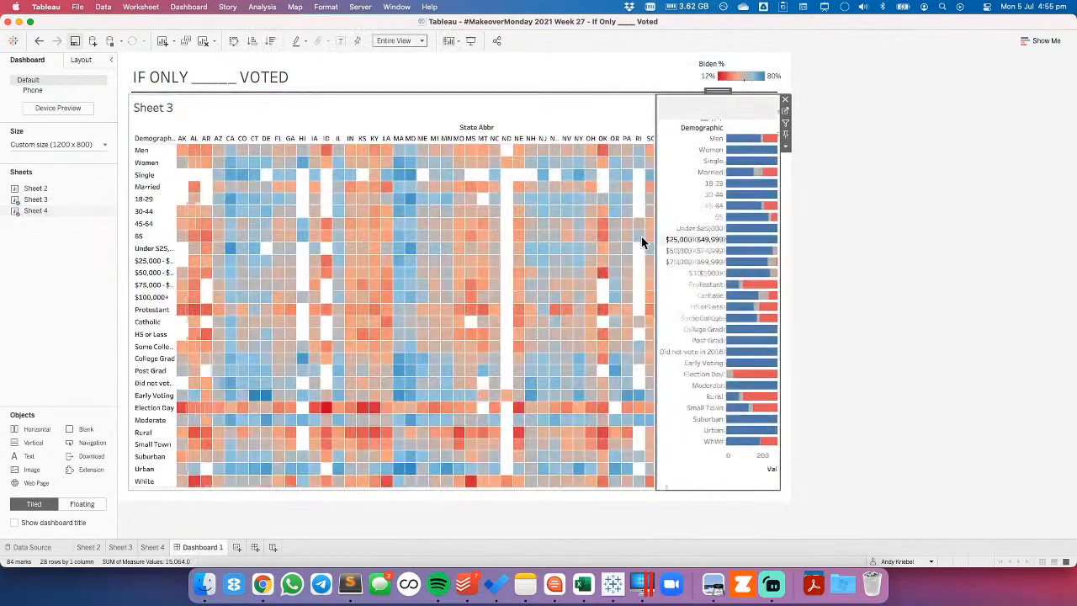
# Hide the value axis of the Sheet 4 bar chart and fit the chart to the entire view.
pyautogui.rightClick(747, 454)
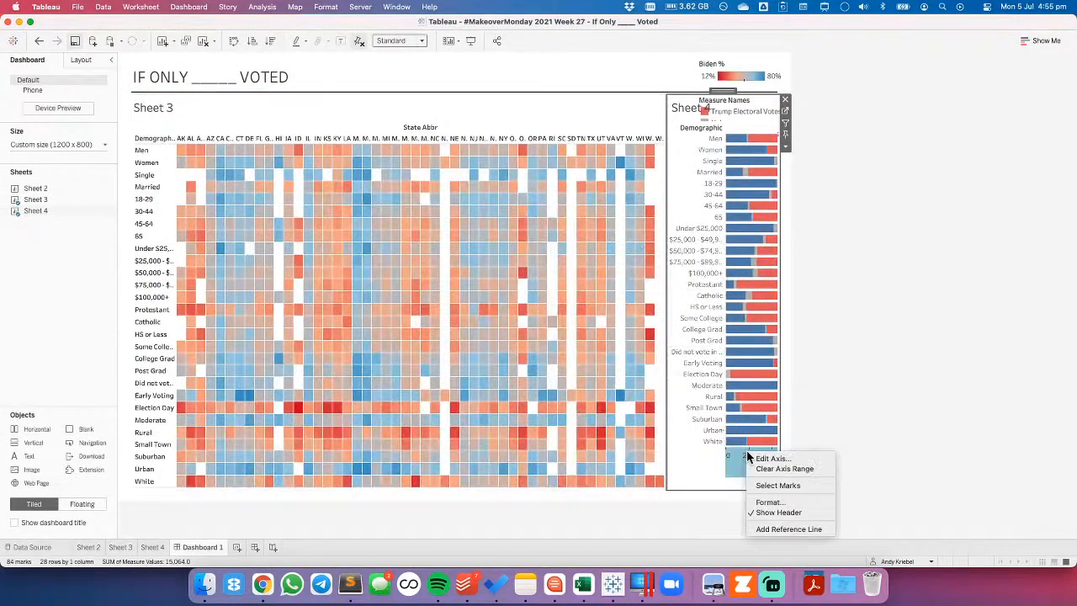
pyautogui.click(765, 511)
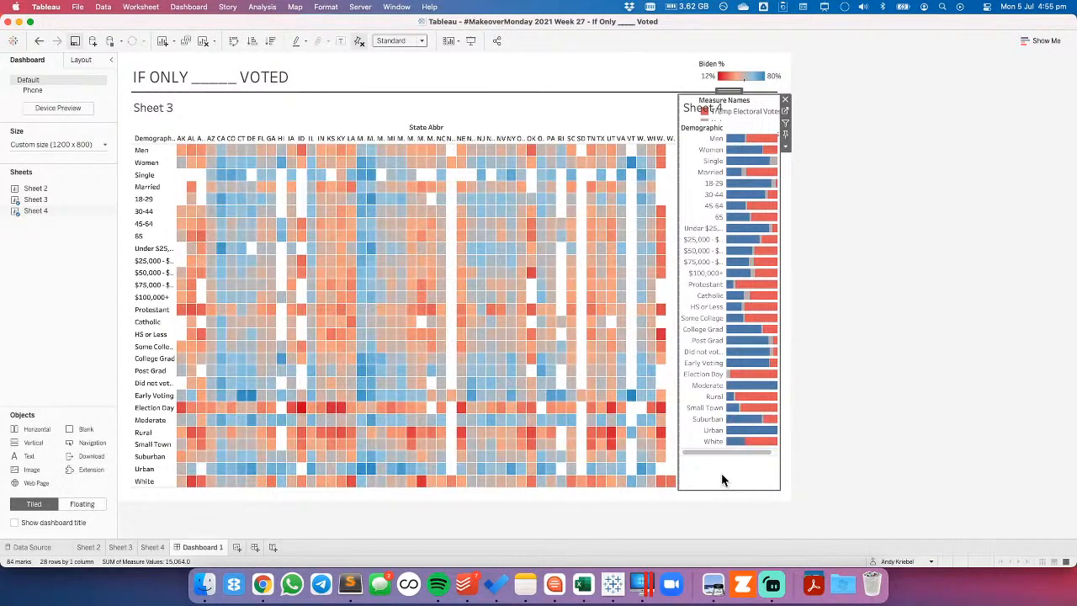
pyautogui.click(418, 41)
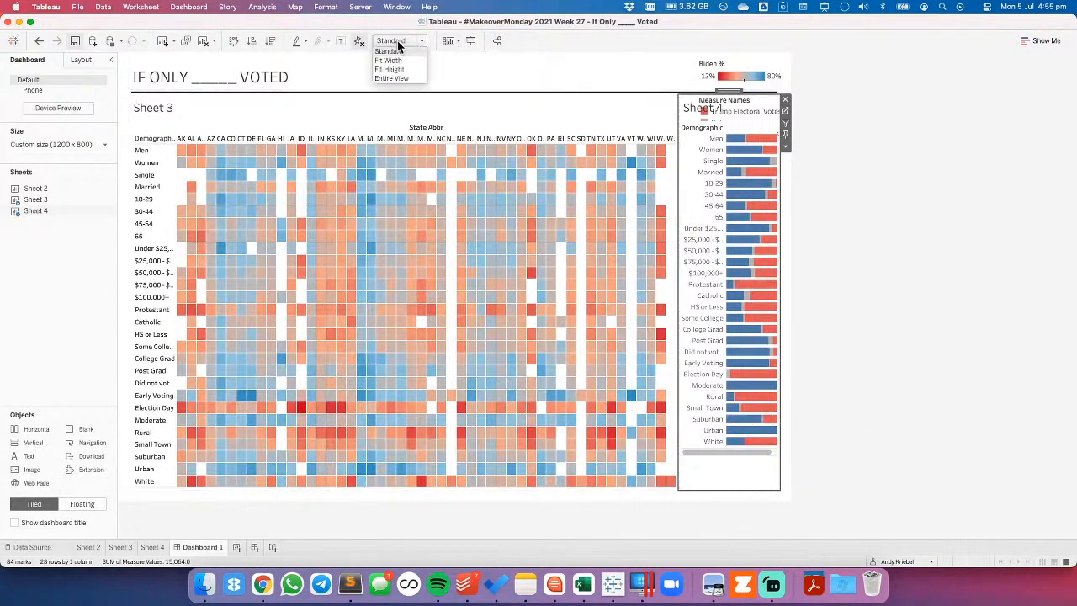
pyautogui.click(391, 78)
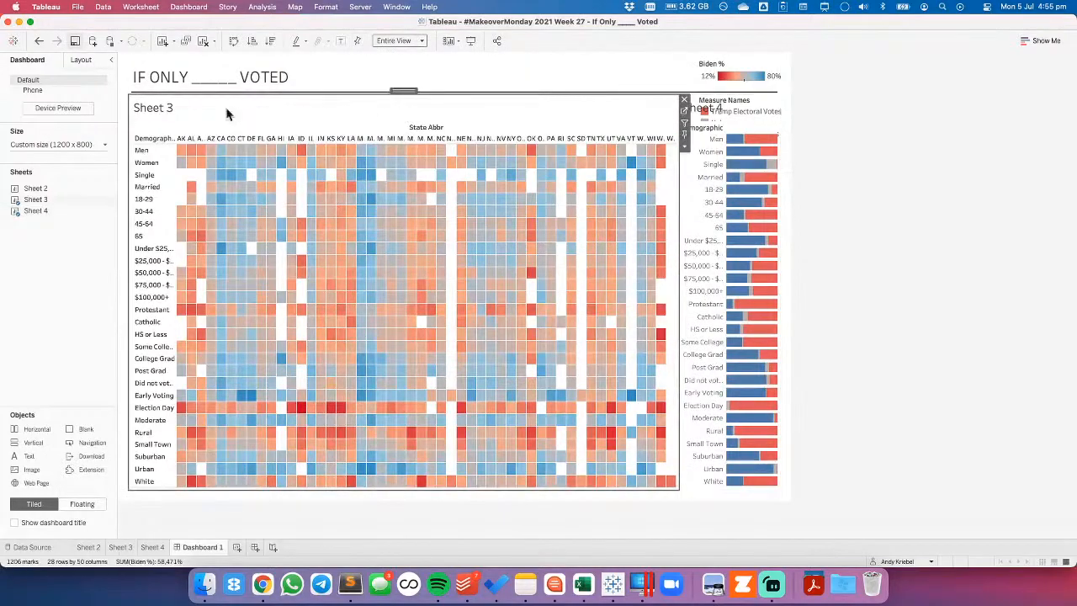
# Hide the sheet titles of both the Sheet 3 heatmap and the Sheet 4 bar chart on the dashboard.
pyautogui.rightClick(162, 111)
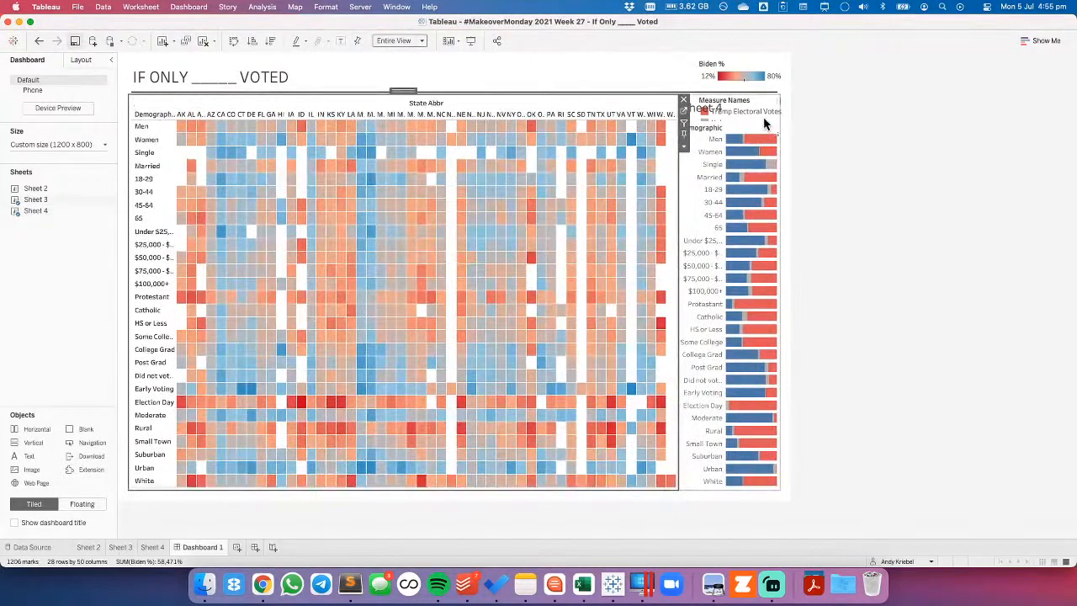
pyautogui.rightClick(763, 115)
pyautogui.click(779, 138)
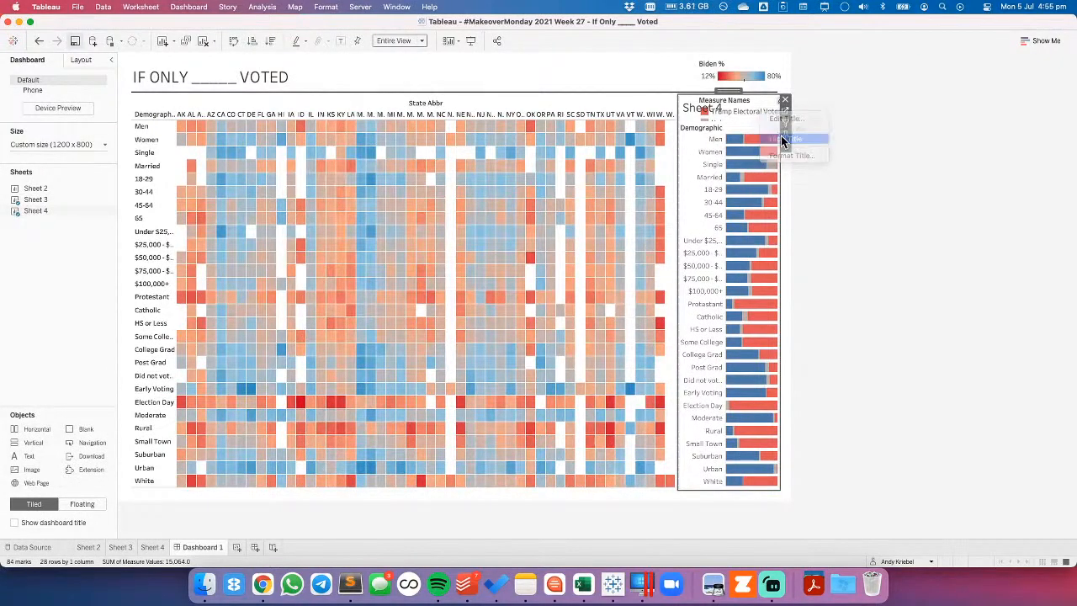
pyautogui.click(786, 179)
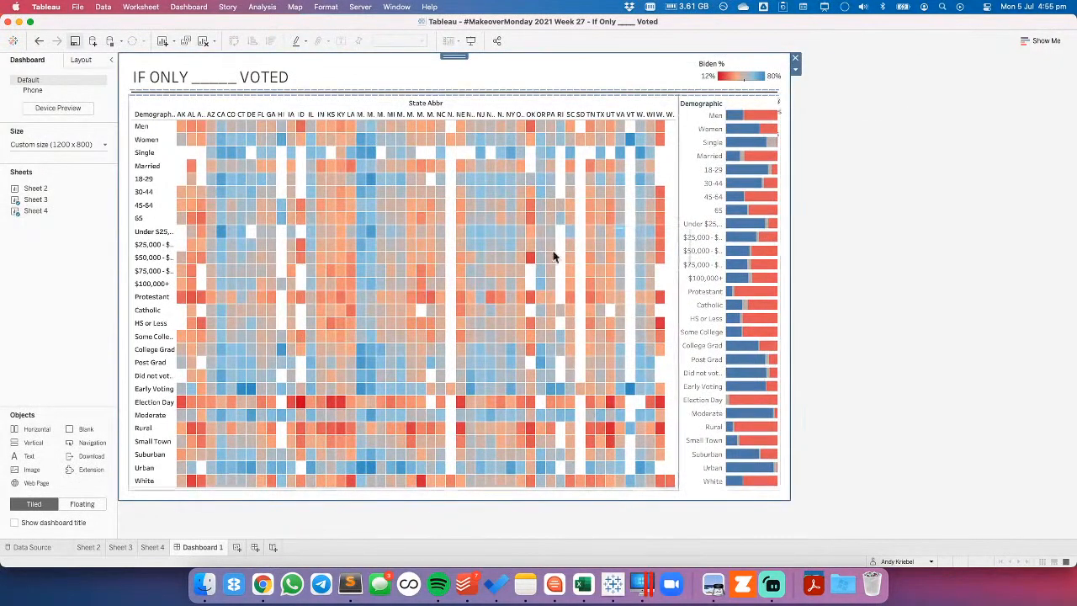
pyautogui.click(119, 547)
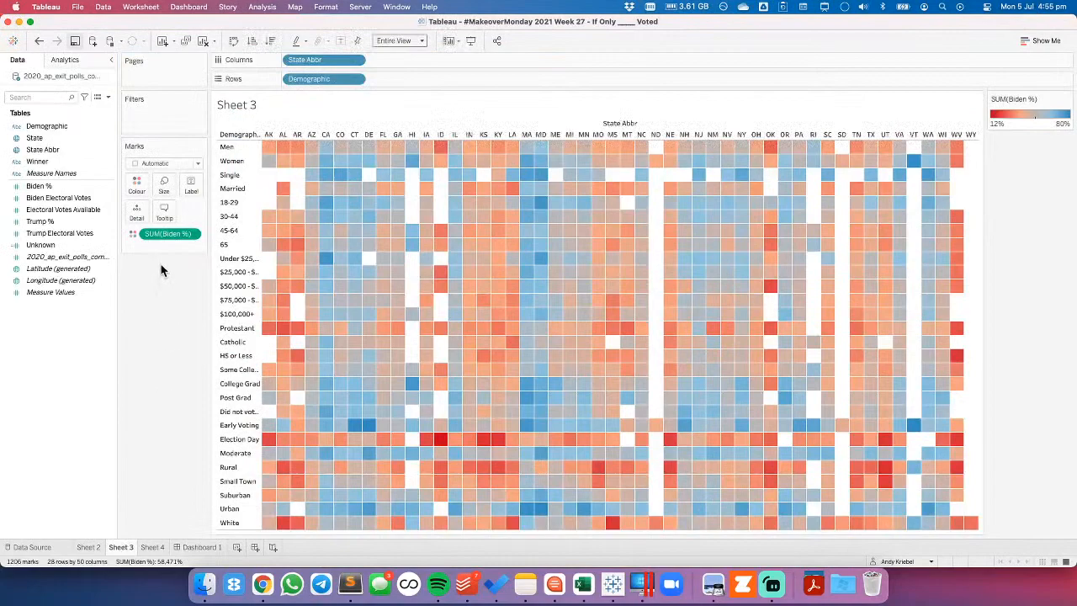
pyautogui.click(211, 547)
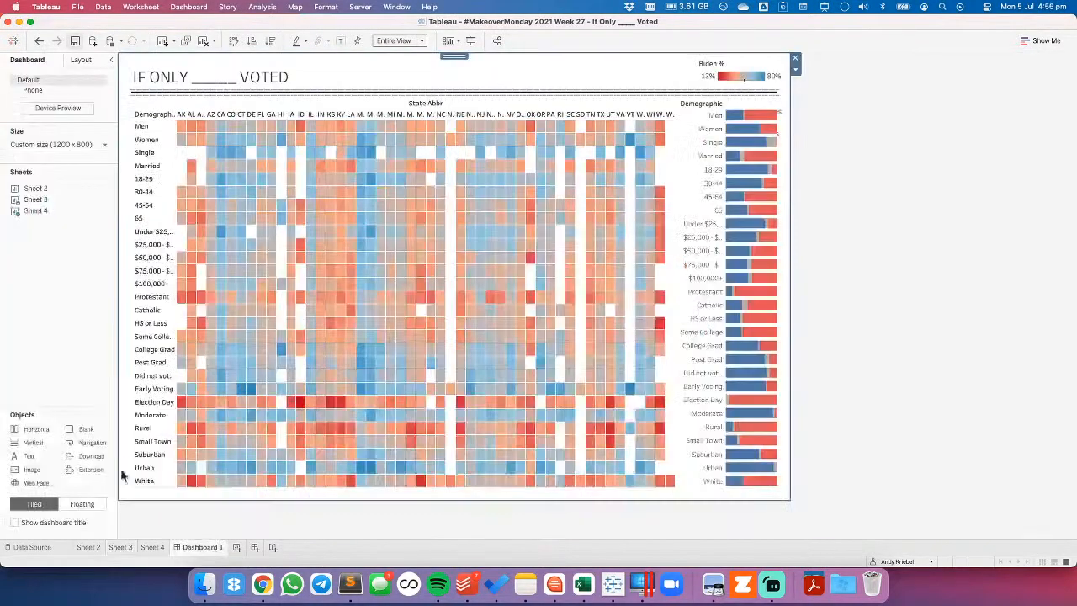
# Remove the tiled container with the colour legends from the dashboard, keeping only the vertical container.
pyautogui.click(82, 60)
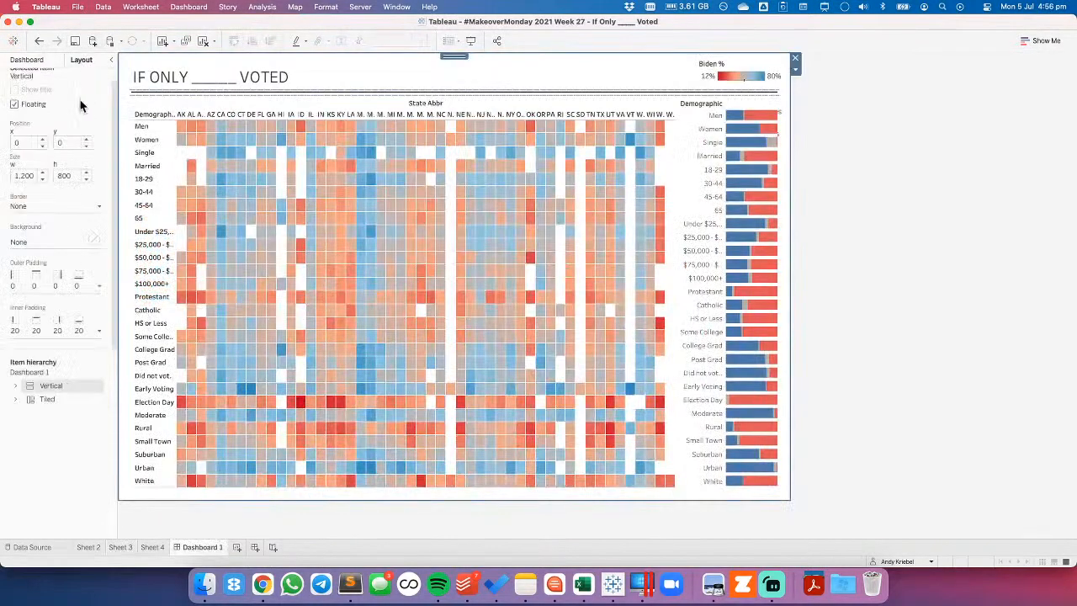
pyautogui.click(38, 400)
pyautogui.rightClick(39, 399)
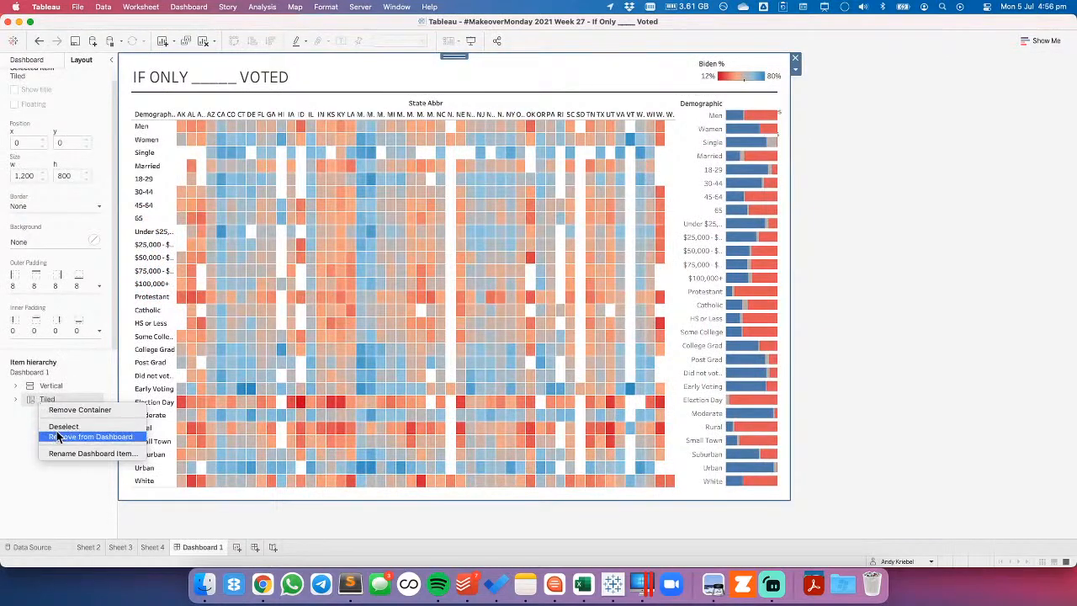
pyautogui.click(58, 438)
pyautogui.click(589, 318)
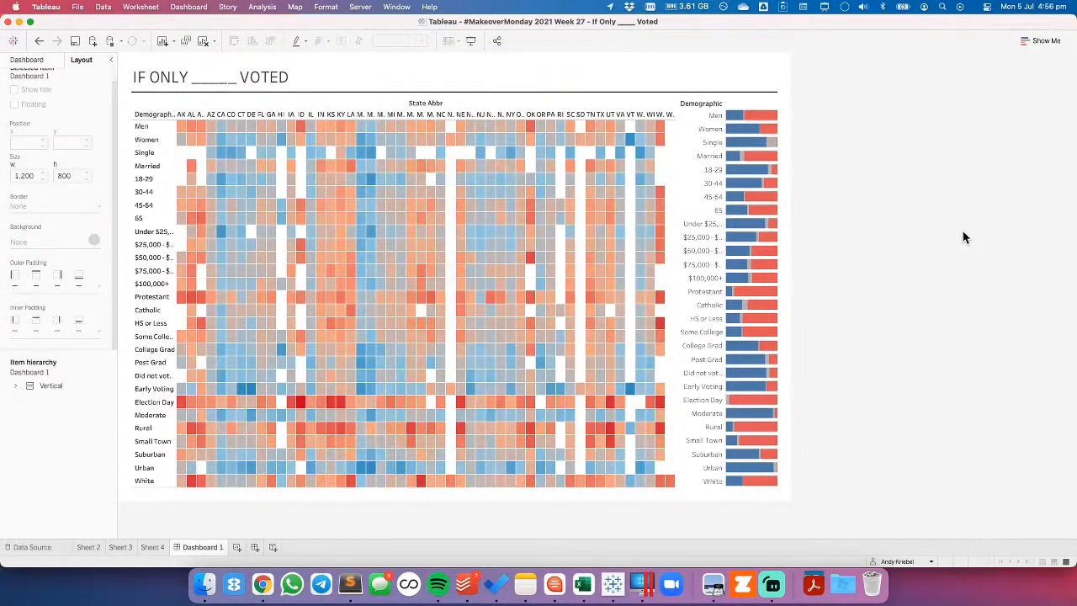
# Hide the State Abbr column field label on the heatmap and the Demographic row field label on the bar chart.
pyautogui.click(439, 98)
pyautogui.rightClick(439, 99)
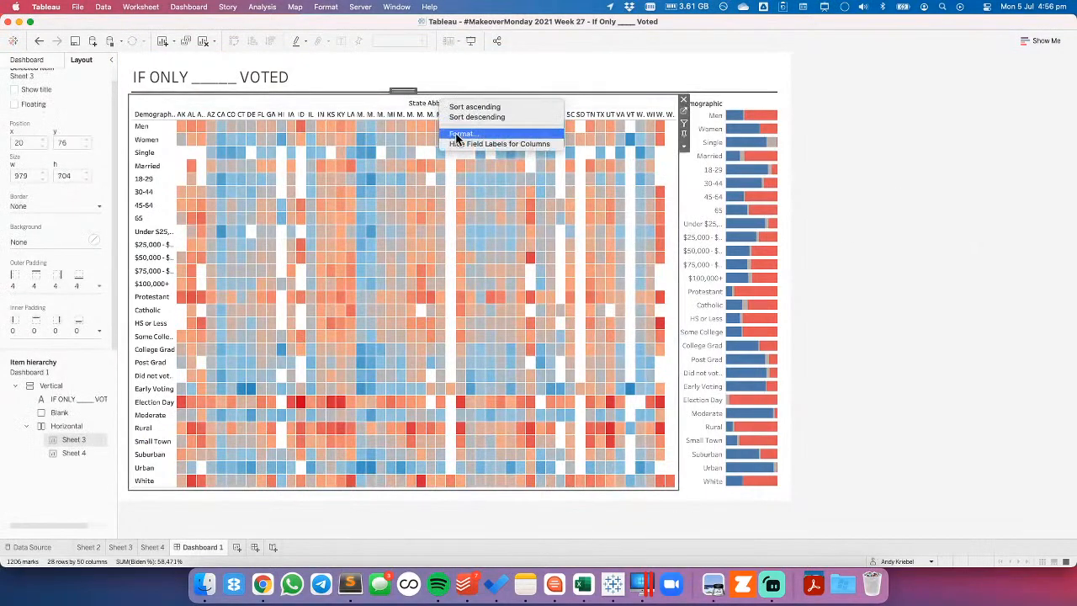
pyautogui.click(457, 143)
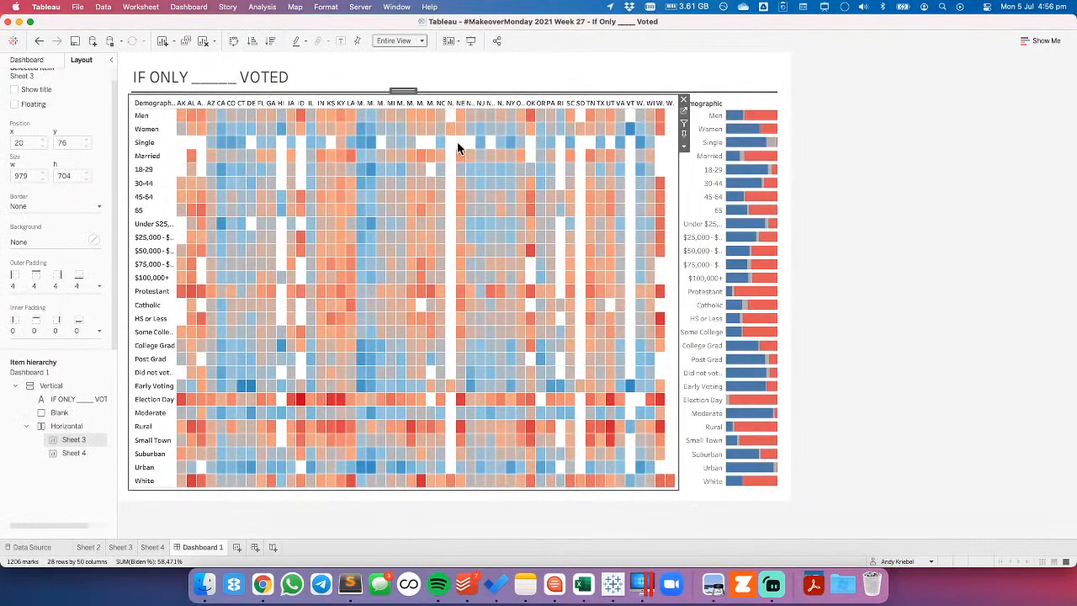
pyautogui.rightClick(695, 107)
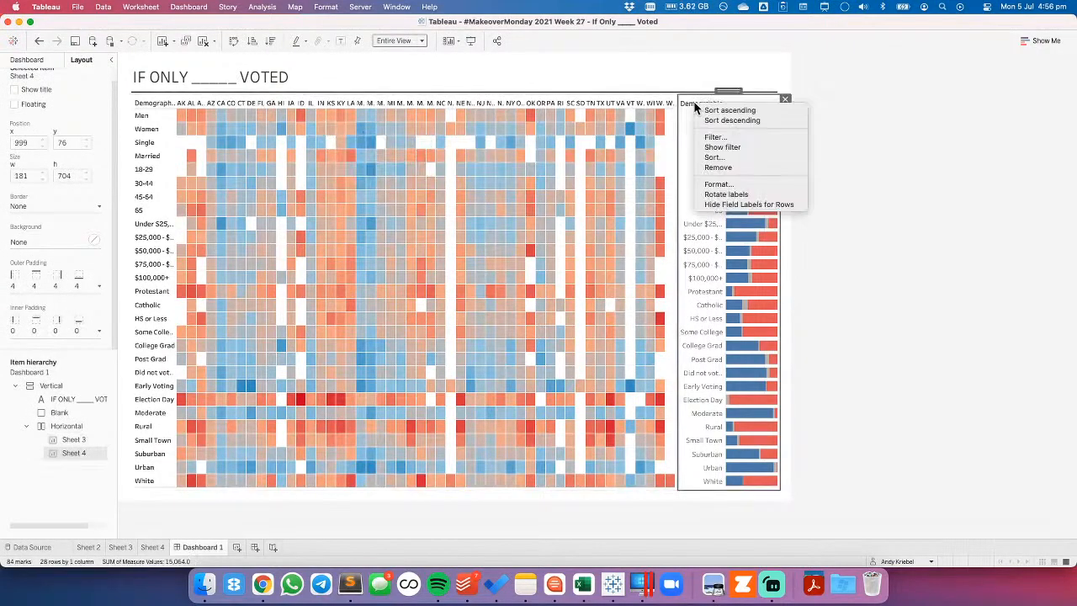
pyautogui.click(727, 205)
pyautogui.click(909, 201)
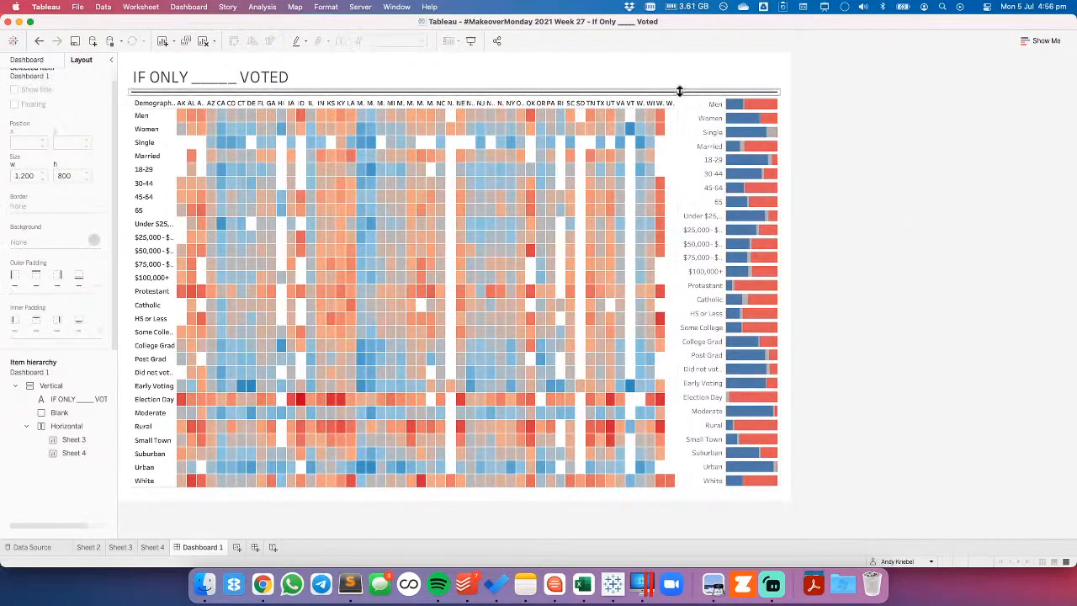
# Add an empty "" field to Sheet 4's columns as a blank header row, hide its field label and return to the dashboard.
pyautogui.click(152, 548)
pyautogui.doubleClick(388, 61)
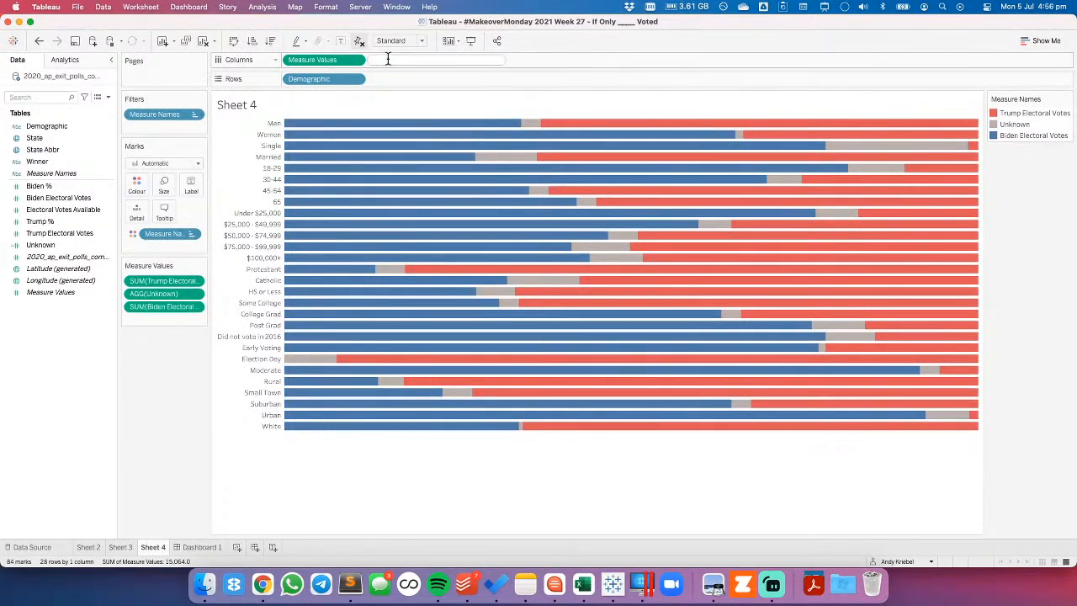
pyautogui.write('""')
pyautogui.press('Return')
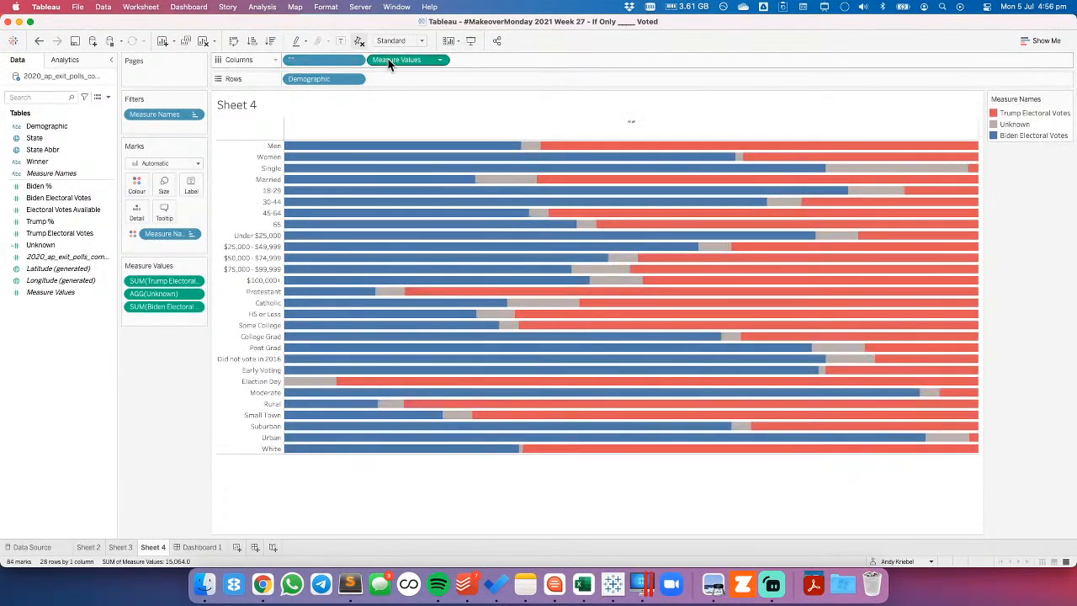
pyautogui.rightClick(638, 126)
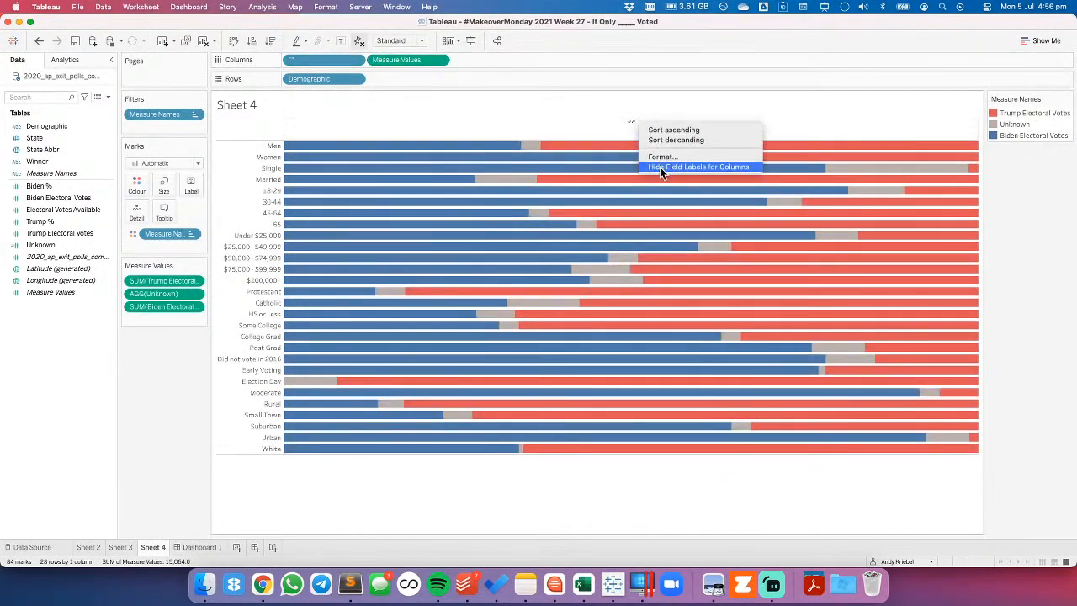
pyautogui.click(660, 167)
pyautogui.click(200, 547)
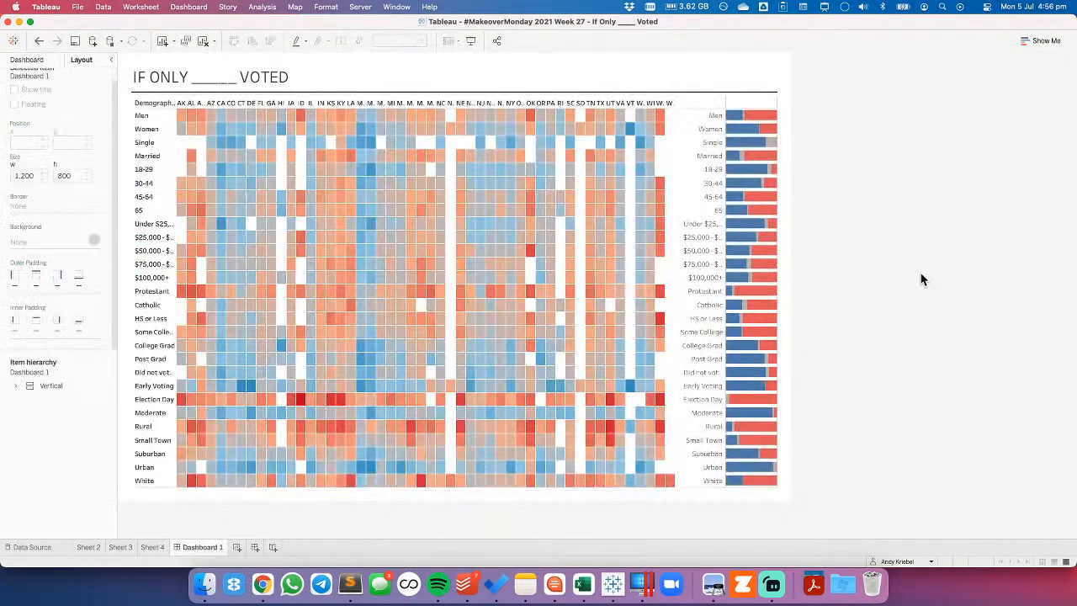
# Hide the demographic row headers of the Sheet 4 bar chart and clear the bar selection.
pyautogui.rightClick(705, 118)
pyautogui.click(734, 179)
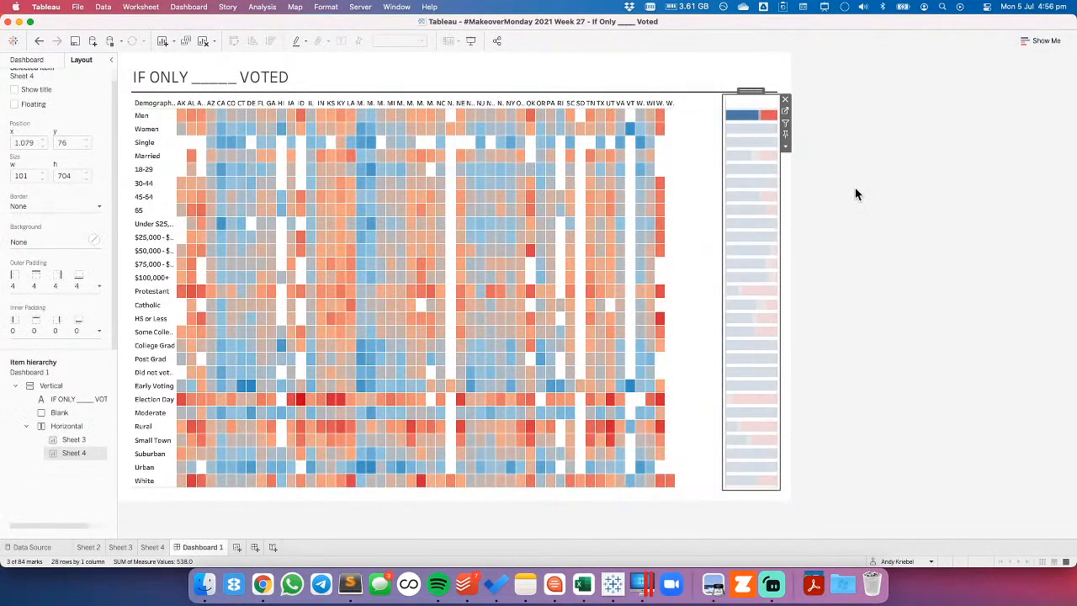
pyautogui.click(855, 187)
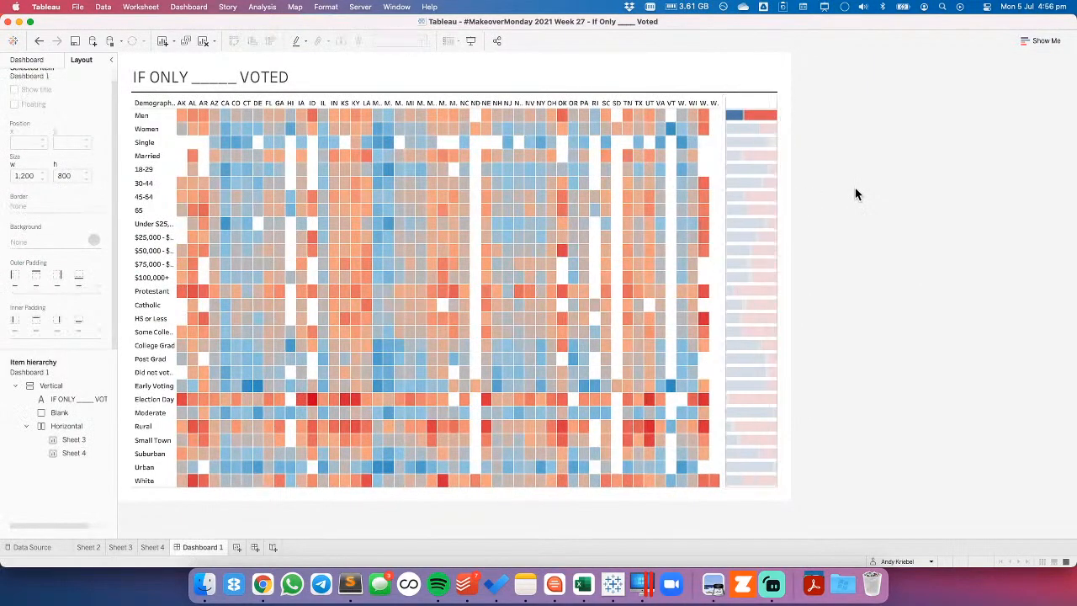
pyautogui.click(761, 115)
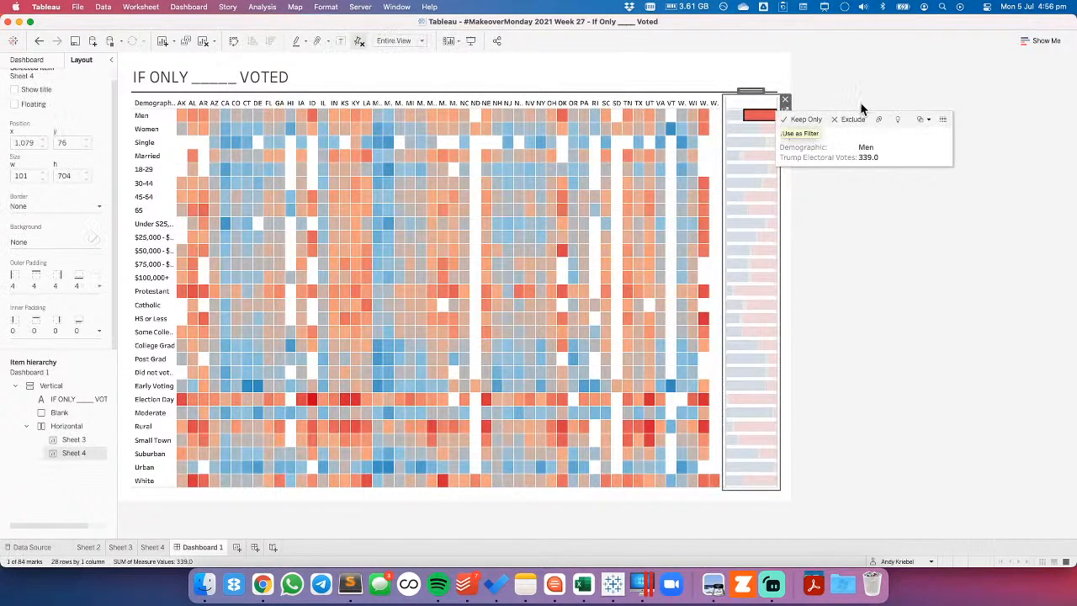
pyautogui.click(757, 118)
pyautogui.click(757, 118)
pyautogui.click(758, 118)
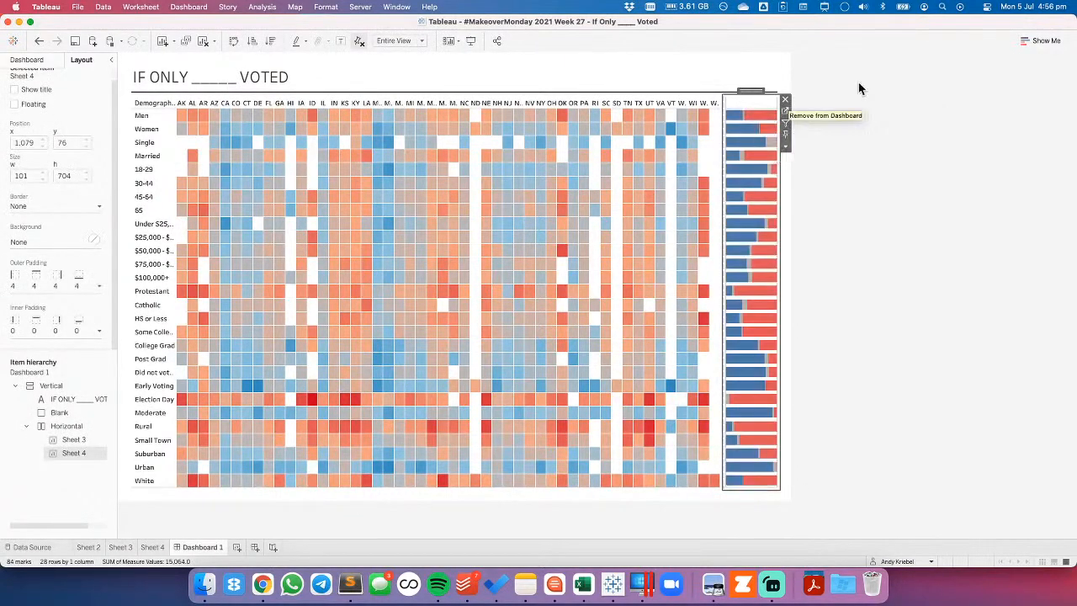
pyautogui.click(860, 88)
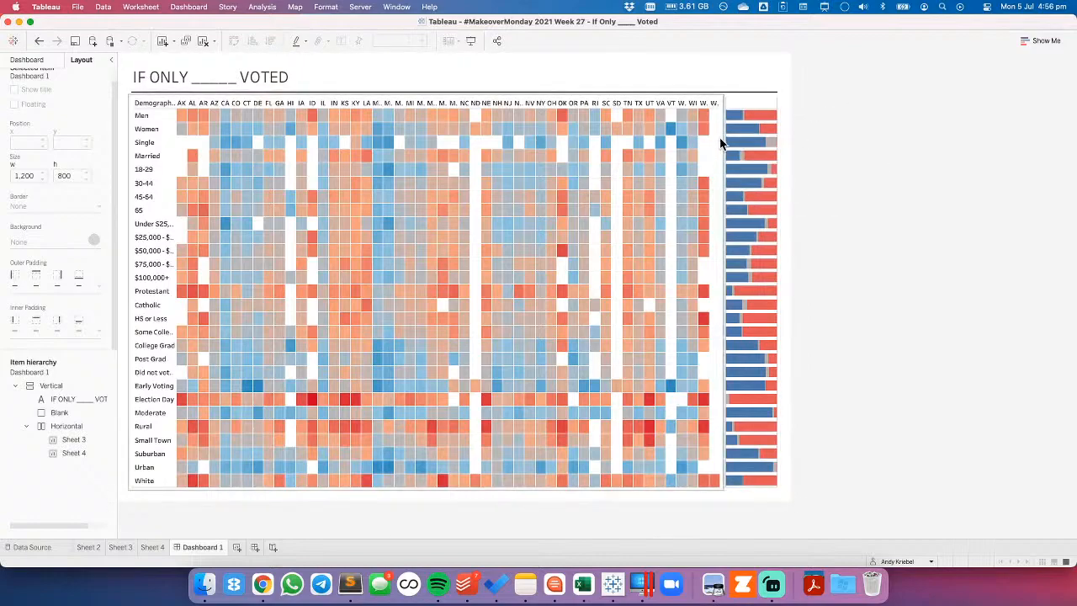
# Set the Sheet 4 bar chart's width to 125 pixels within the horizontal container.
pyautogui.click(753, 99)
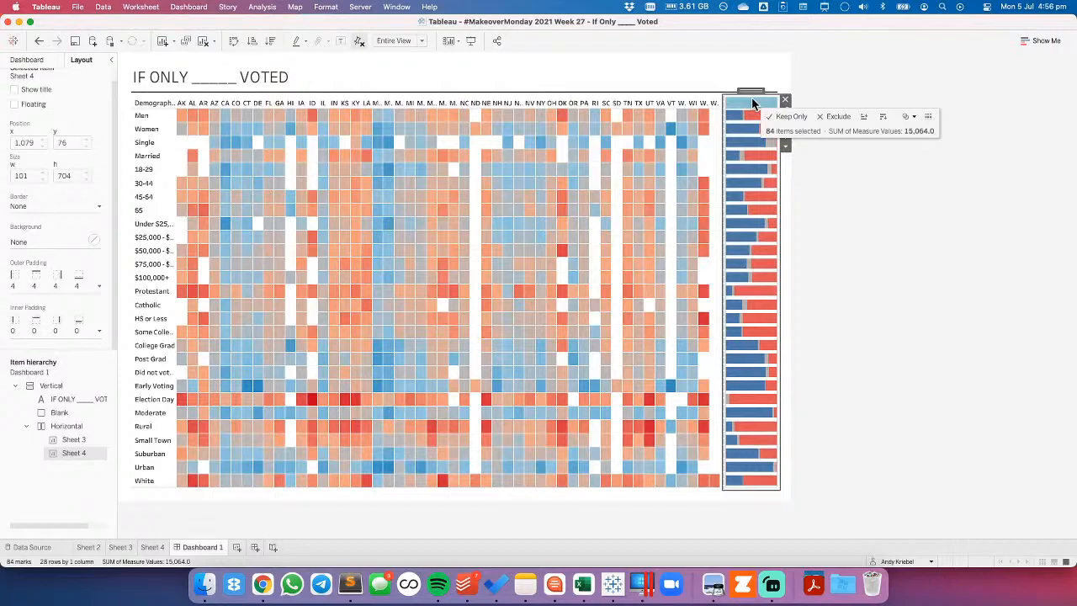
pyautogui.click(787, 149)
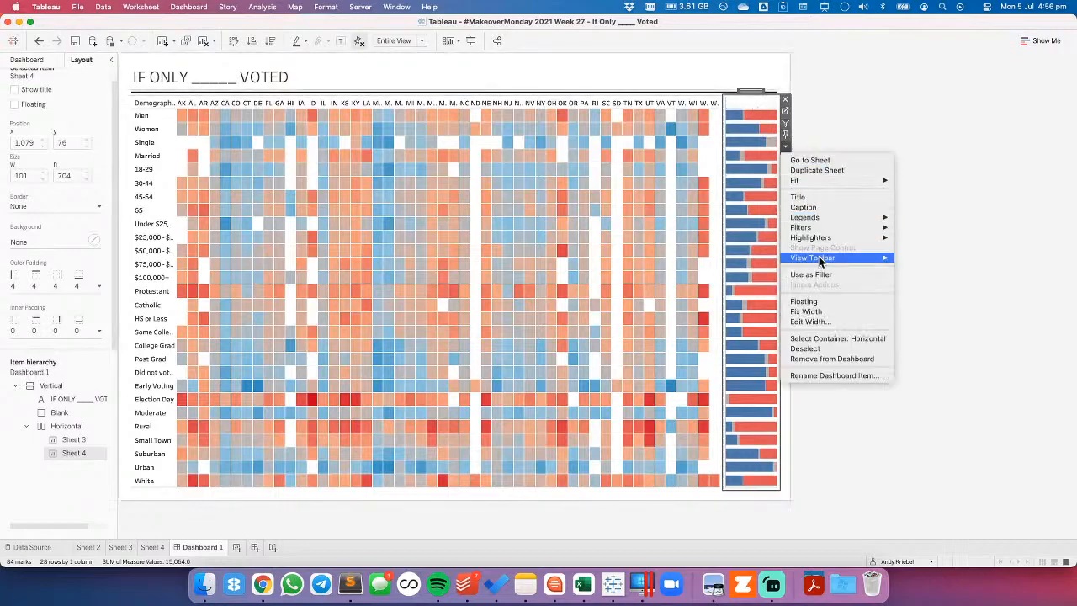
pyautogui.click(811, 319)
pyautogui.write('125')
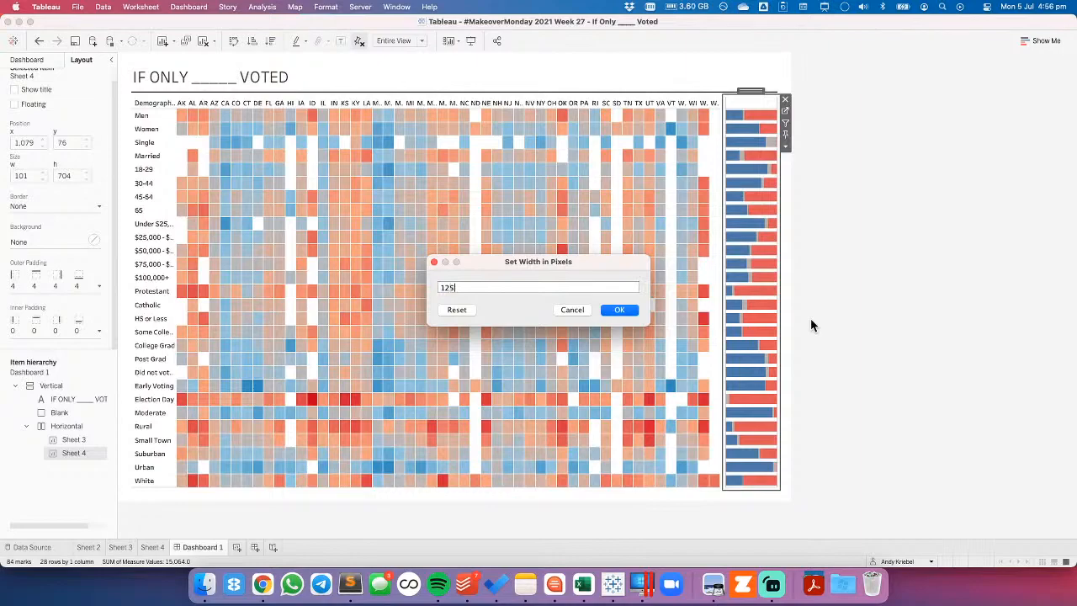
pyautogui.press('Return')
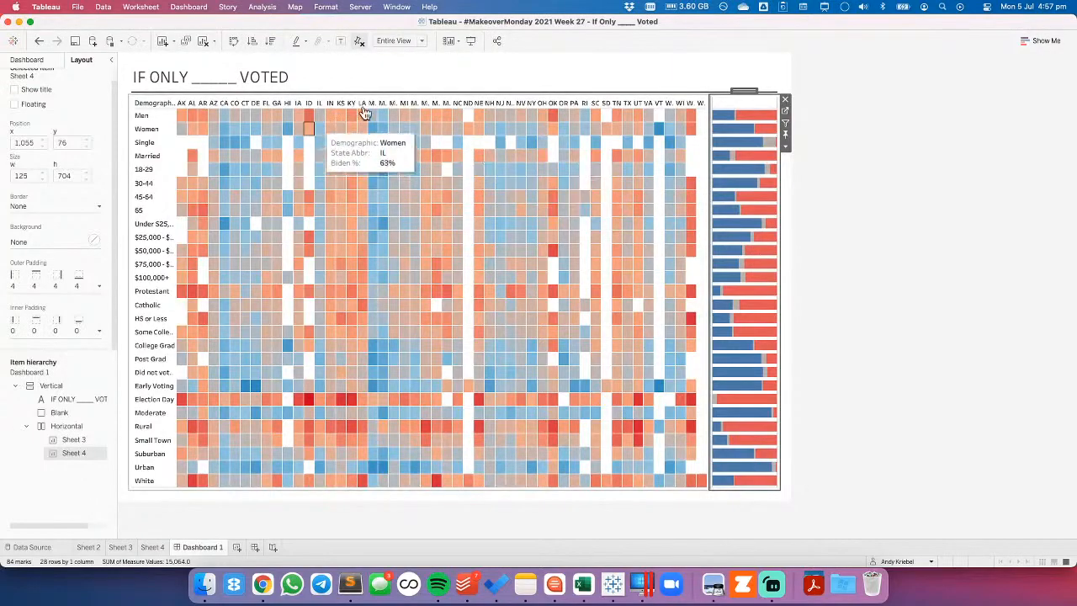
# Increase the dashboard's fixed width to 1300 px.
pyautogui.click(33, 58)
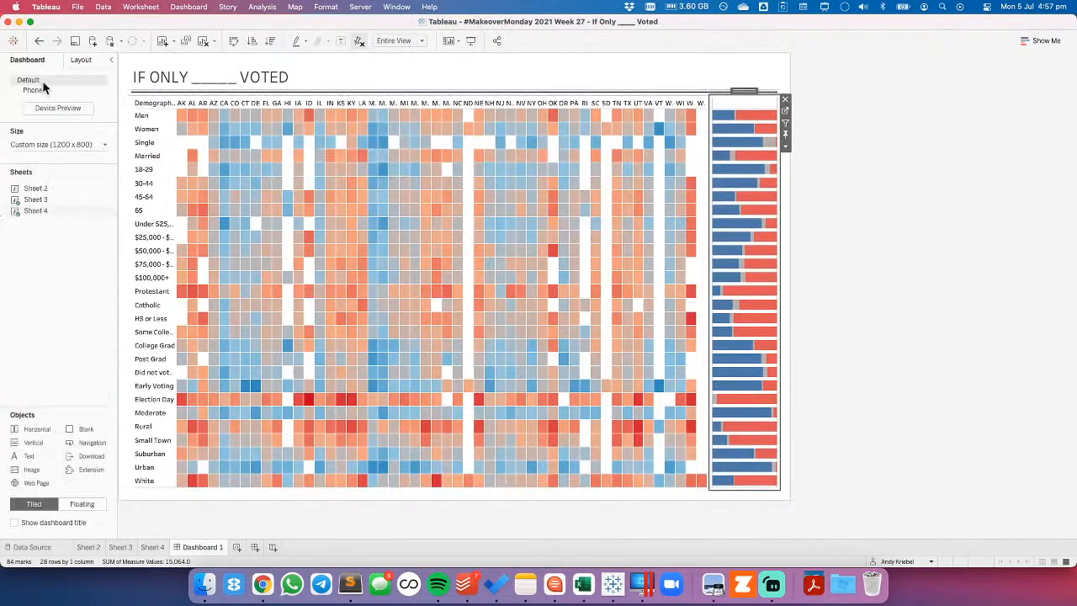
pyautogui.click(59, 147)
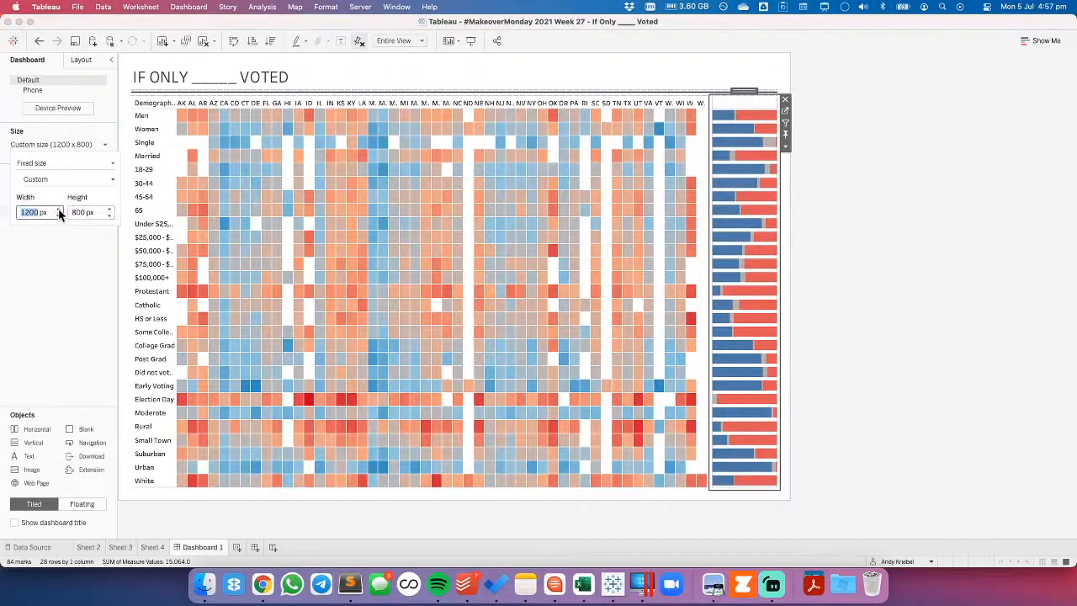
pyautogui.click(58, 209)
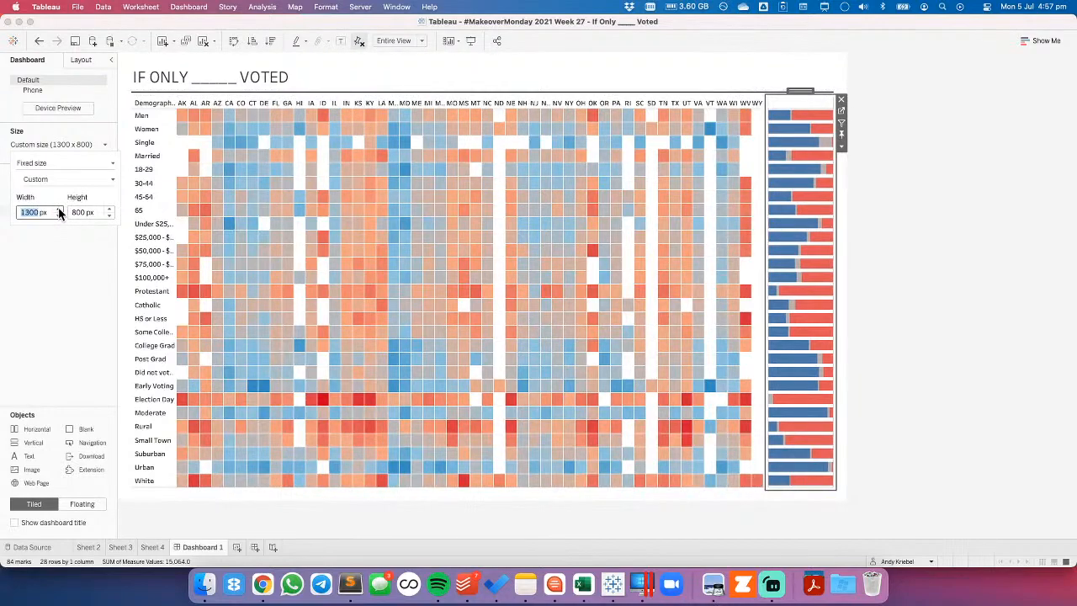
# Increase the dashboard's fixed width to 1400 px and hide the heatmap's Demographic row field label.
pyautogui.click(58, 207)
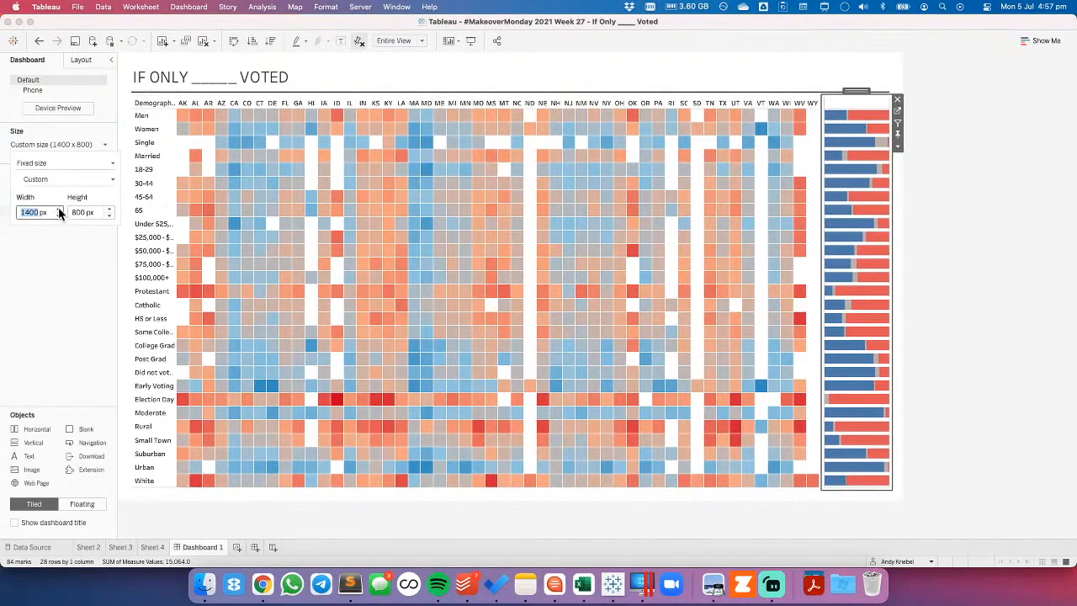
pyautogui.click(145, 118)
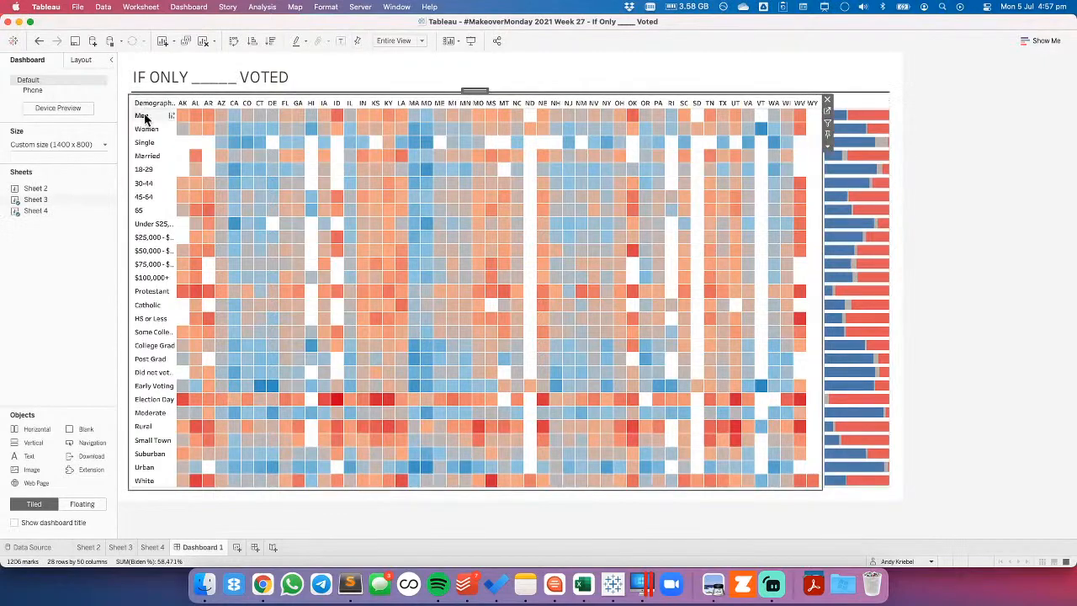
pyautogui.rightClick(141, 103)
pyautogui.click(156, 202)
pyautogui.click(141, 8)
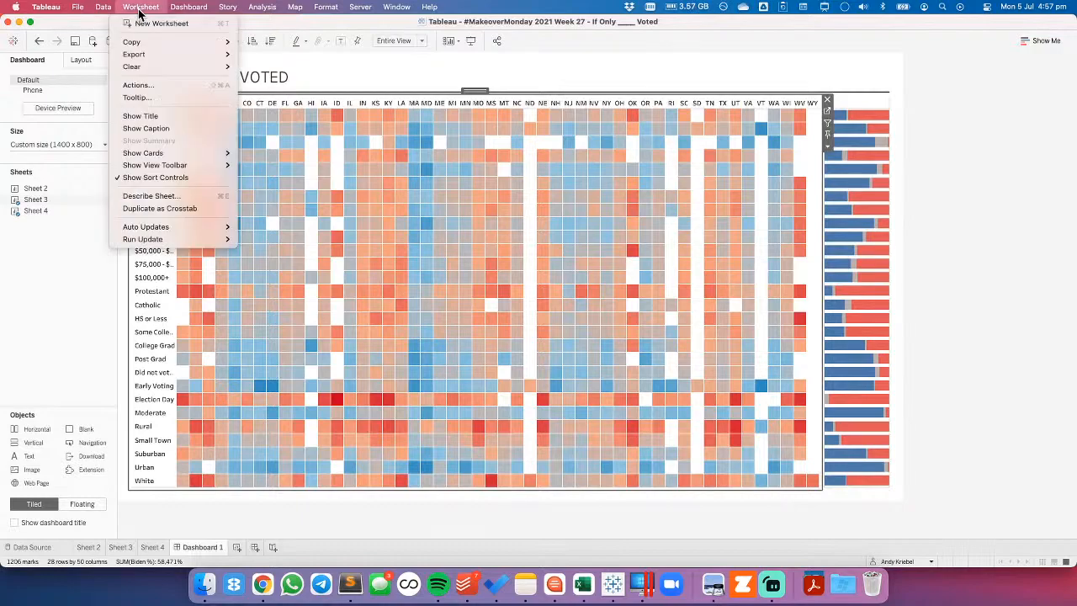
pyautogui.moveTo(183, 10)
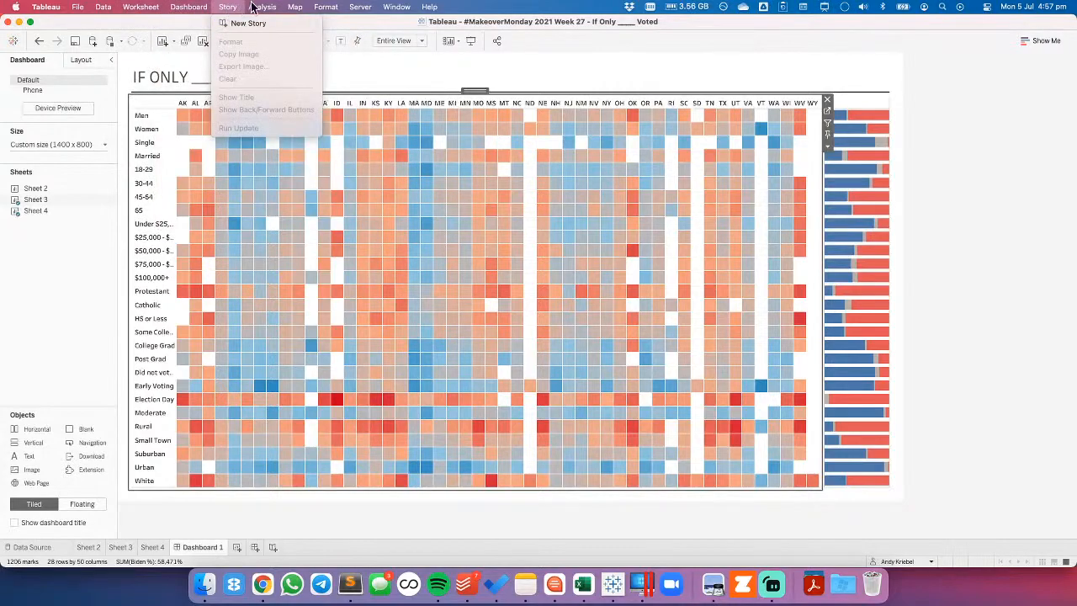
pyautogui.moveTo(262, 7)
pyautogui.moveTo(304, 190)
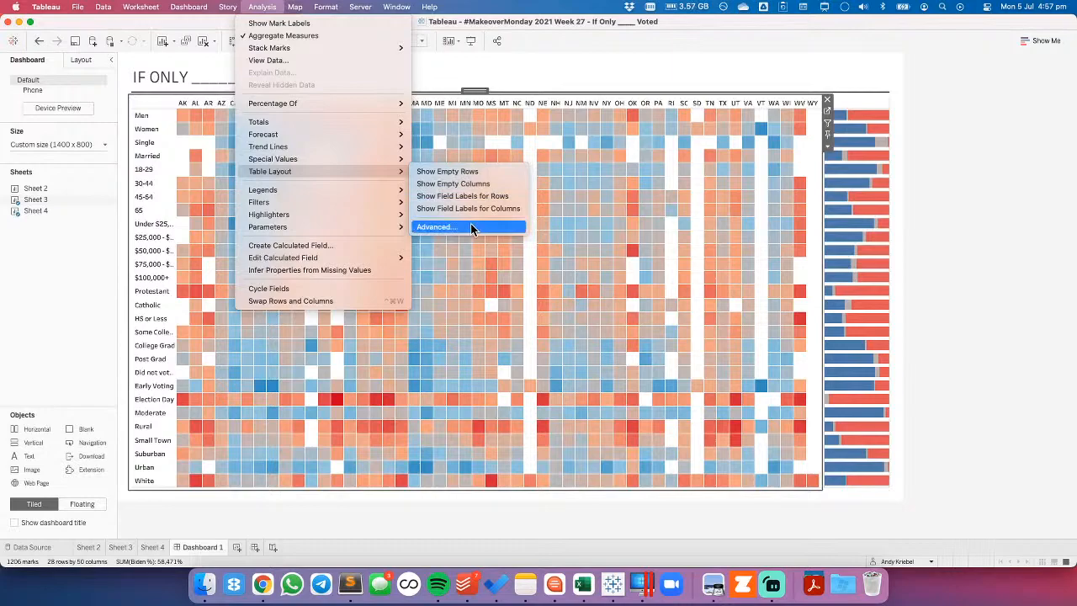
pyautogui.moveTo(372, 201)
pyautogui.moveTo(140, 7)
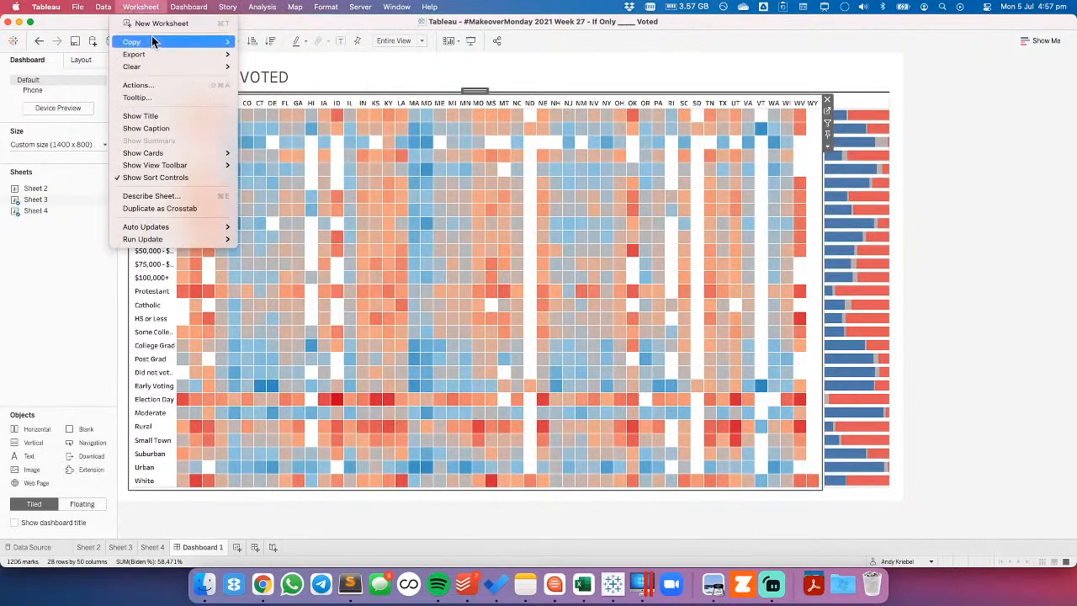
pyautogui.moveTo(160, 67)
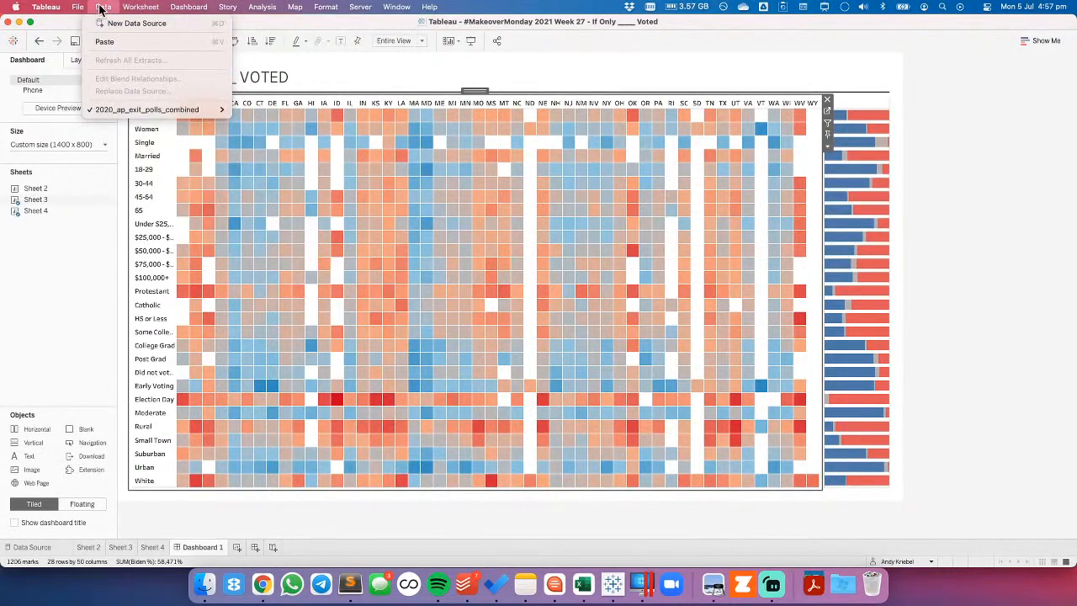
pyautogui.moveTo(229, 10)
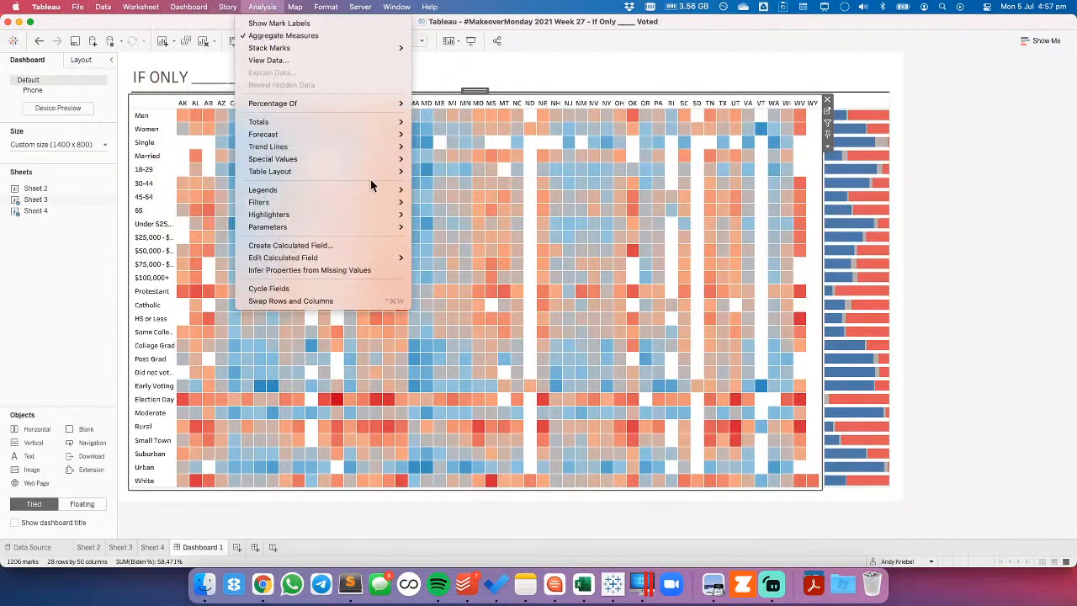
pyautogui.moveTo(372, 180)
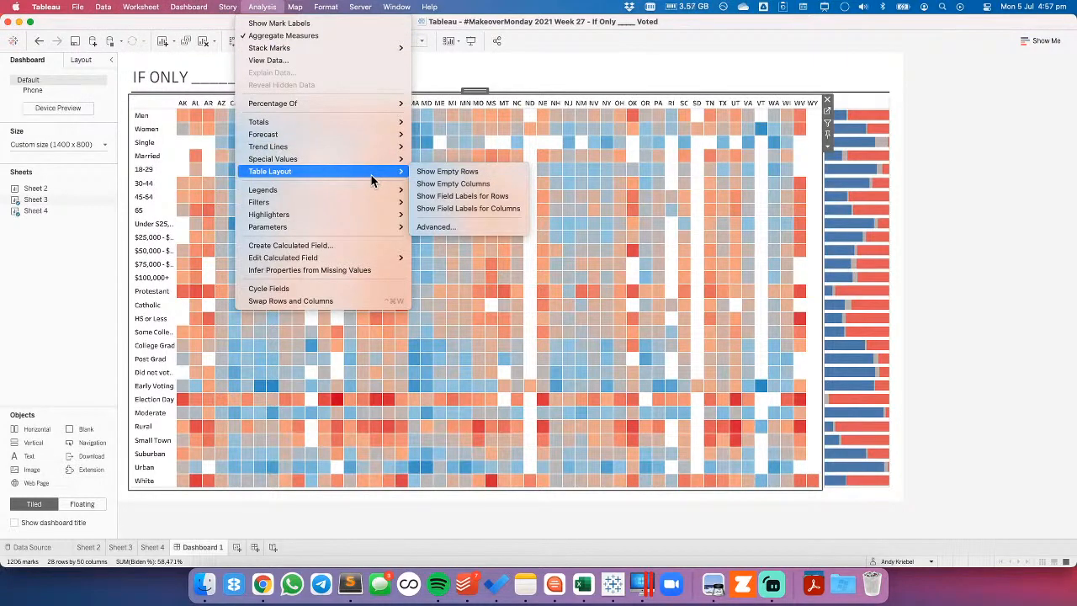
pyautogui.click(445, 226)
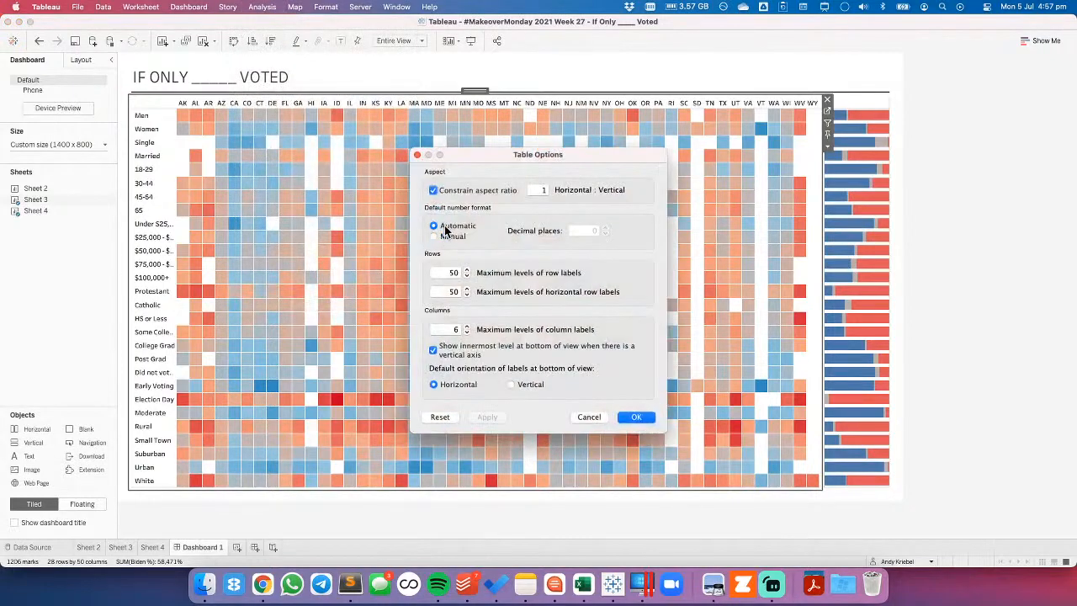
pyautogui.click(589, 419)
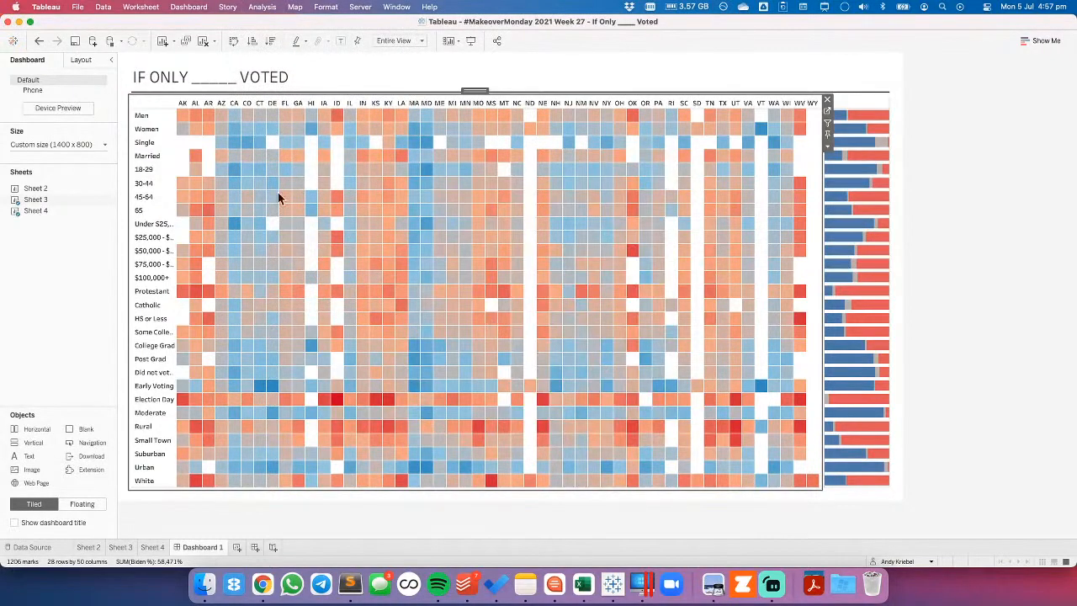
pyautogui.rightClick(152, 114)
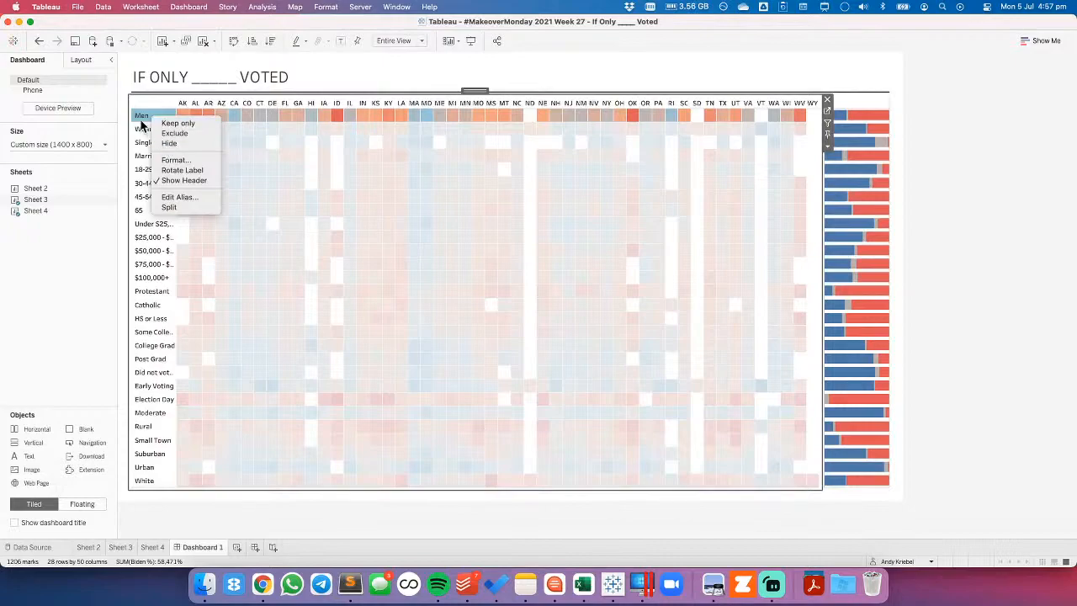
pyautogui.click(143, 119)
pyautogui.click(143, 118)
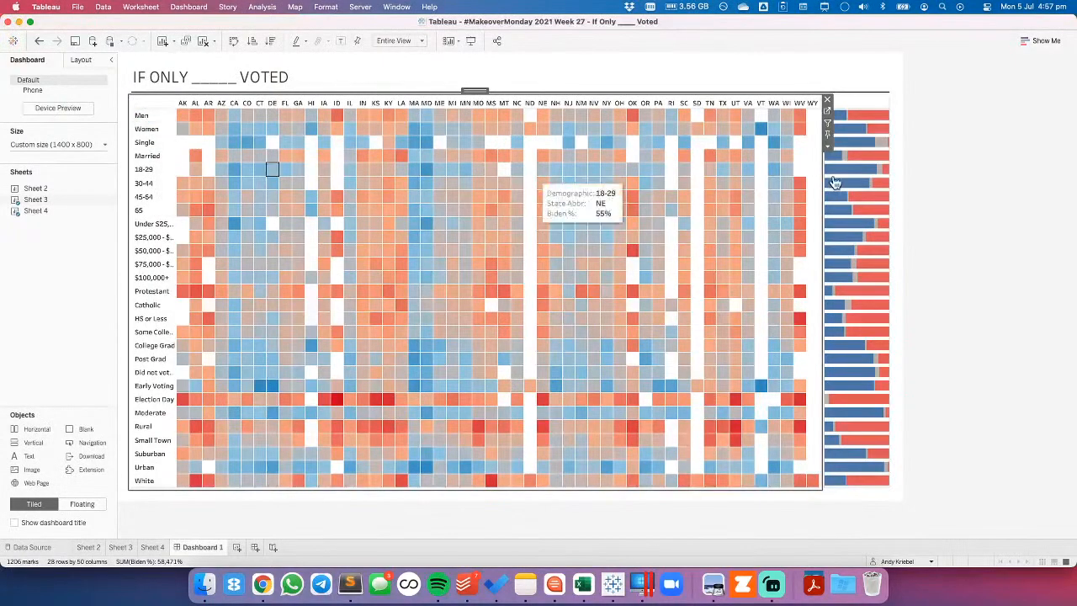
# Show the Demographic row headers on Sheet 4.
pyautogui.click(145, 546)
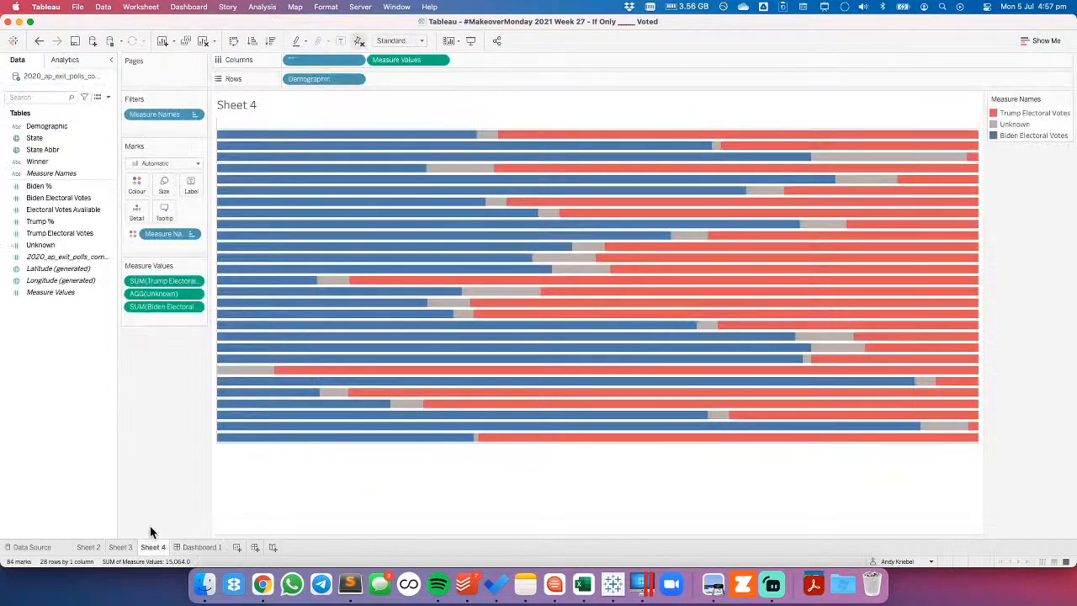
pyautogui.click(355, 80)
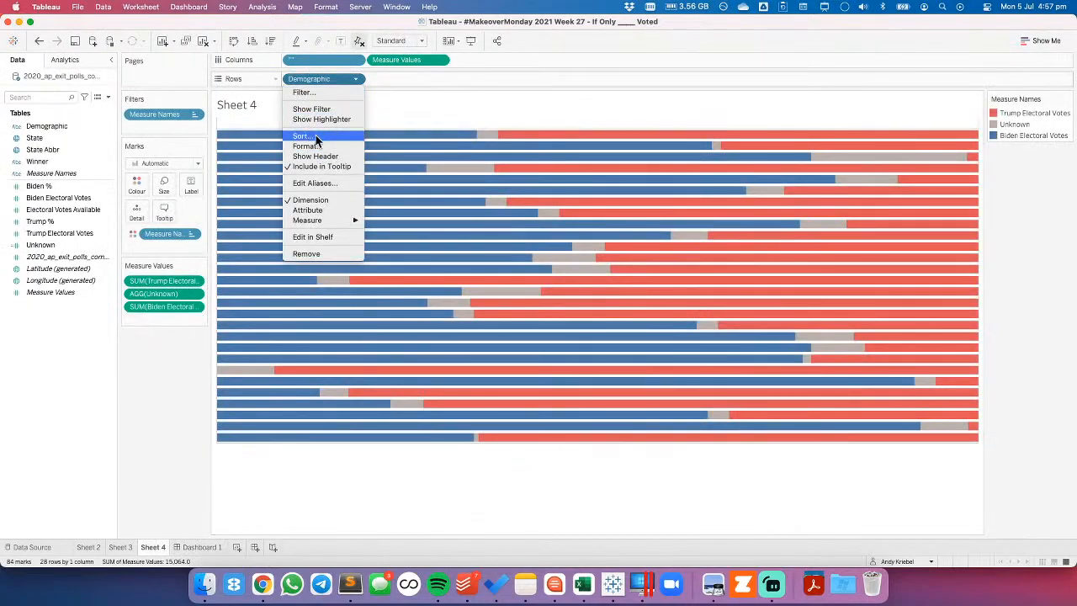
pyautogui.click(312, 164)
pyautogui.click(39, 41)
pyautogui.click(355, 79)
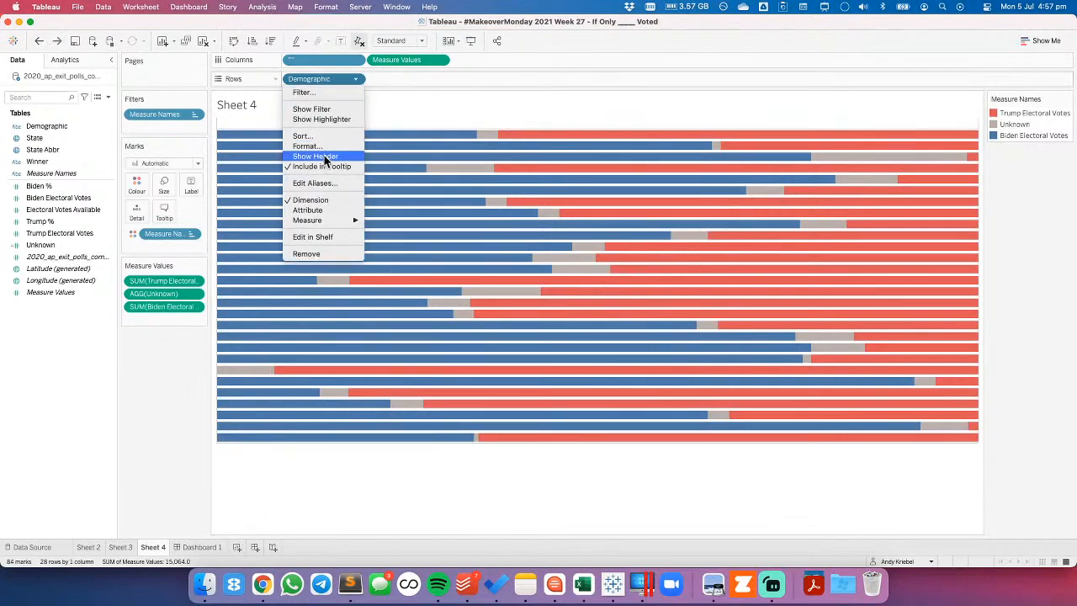
pyautogui.click(324, 158)
pyautogui.rightClick(244, 136)
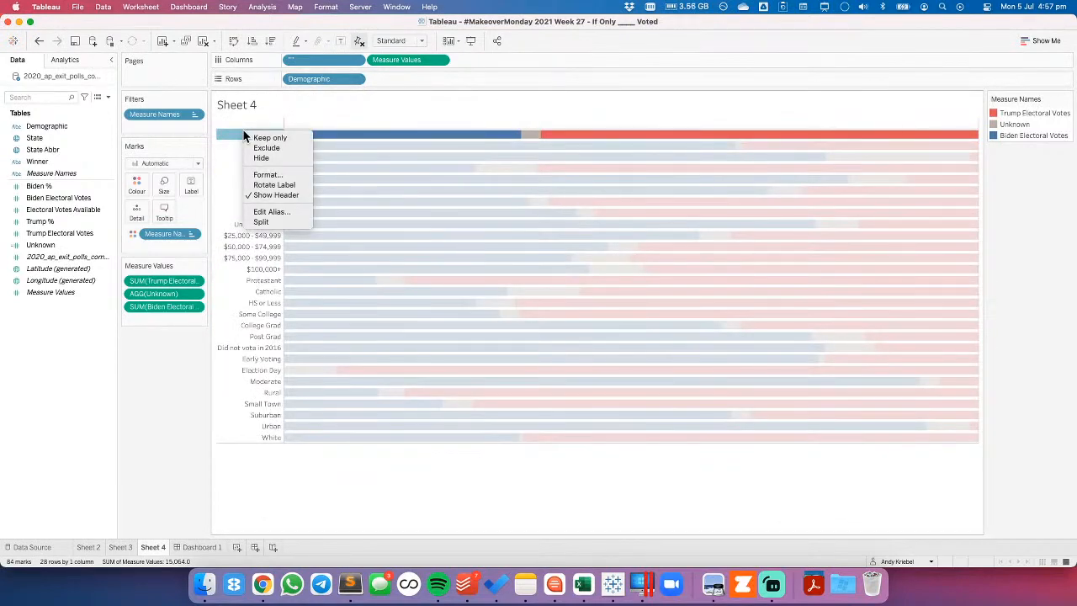
pyautogui.press('Escape')
pyautogui.press('Escape')
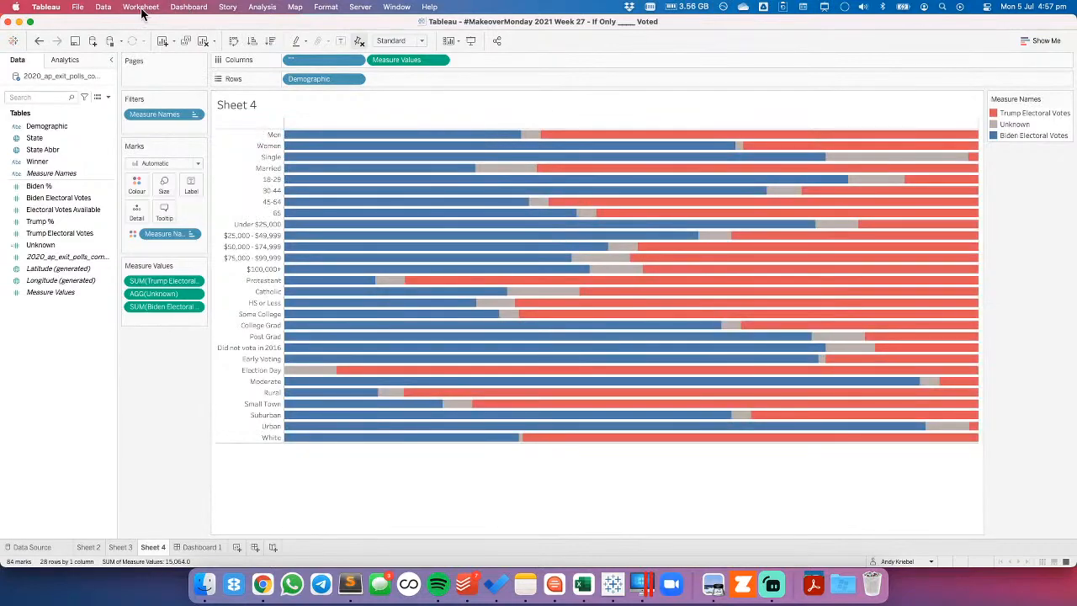
# Turn off Sheet 4's sort controls, hide its Demographic row headers and return to the dashboard.
pyautogui.click(141, 8)
pyautogui.moveTo(198, 67)
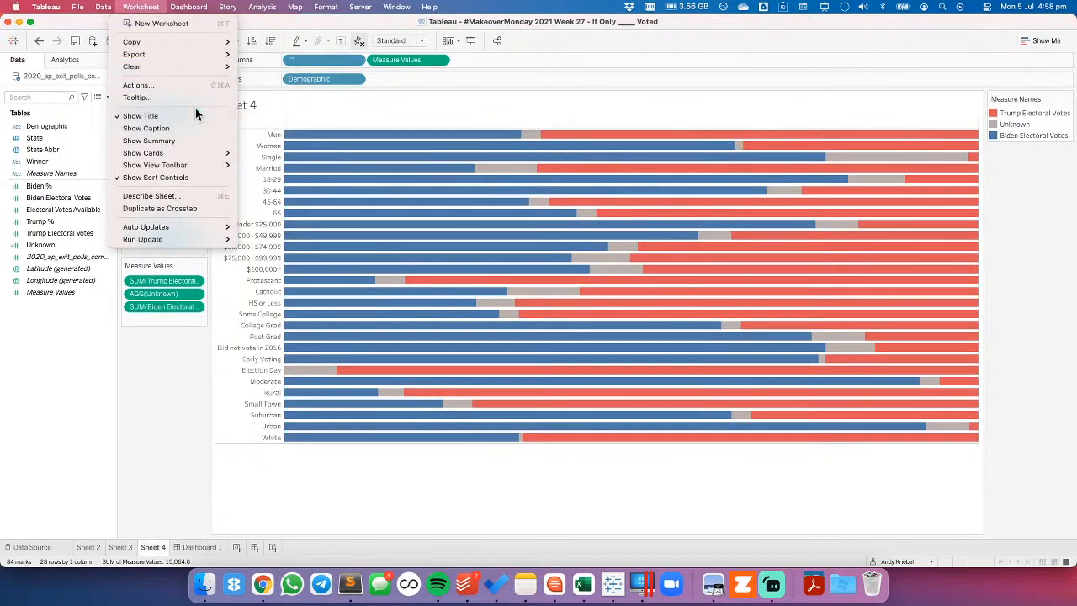
pyautogui.click(193, 177)
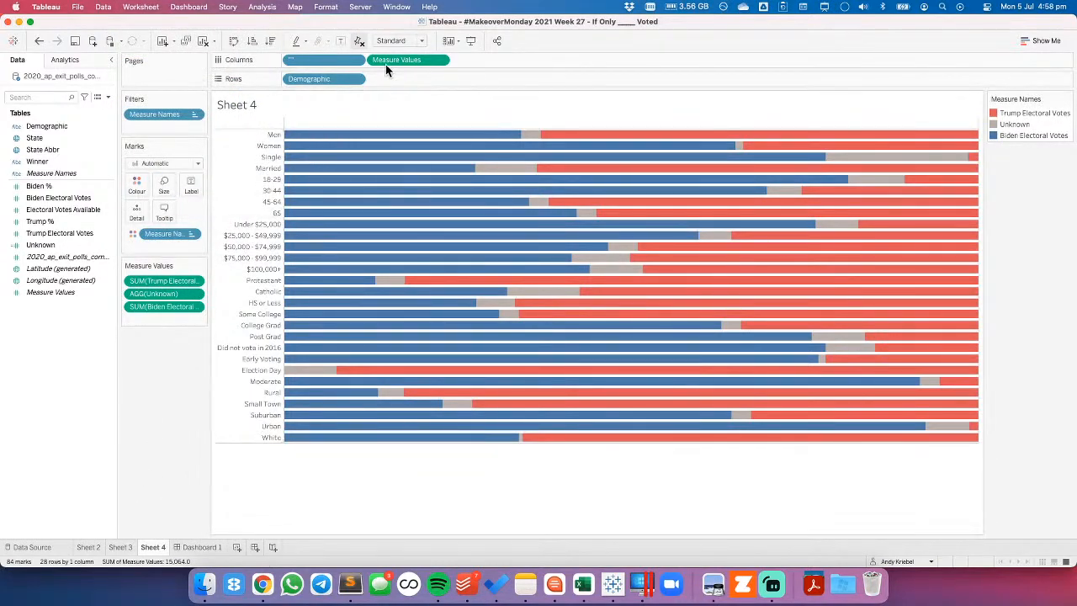
pyautogui.click(357, 79)
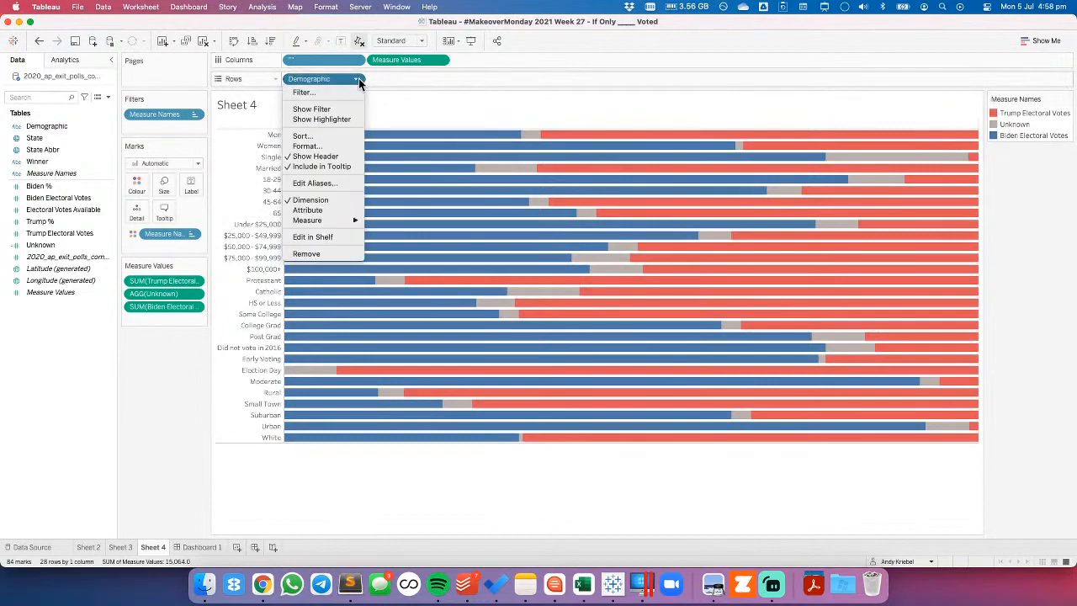
pyautogui.click(320, 156)
pyautogui.click(183, 544)
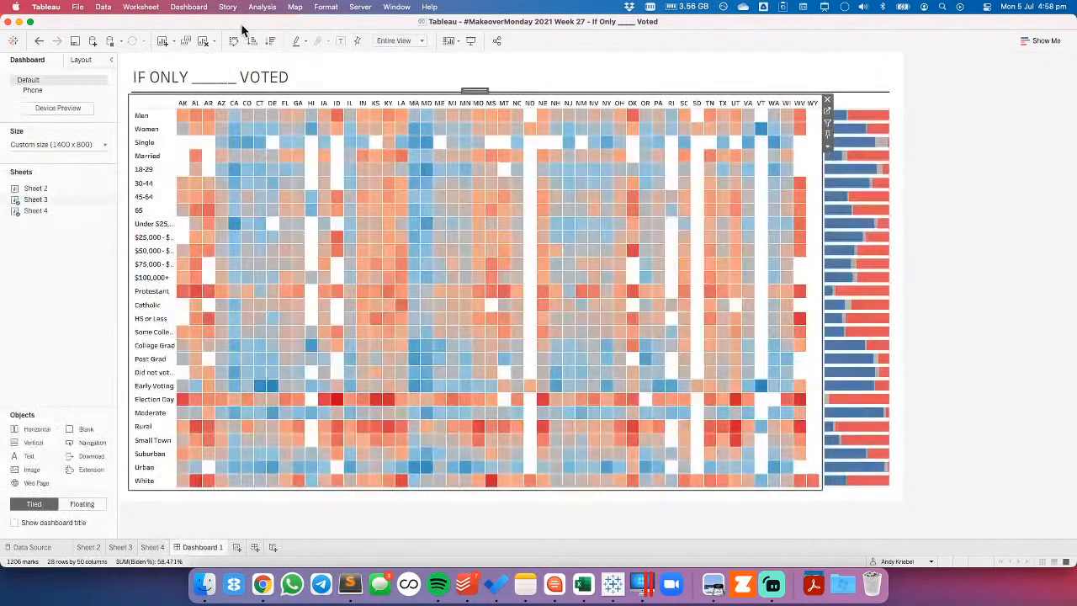
# Turn off the dashboard heatmap's sort controls and widen its row header column to fit the full demographic labels.
pyautogui.click(142, 6)
pyautogui.click(142, 177)
pyautogui.click(87, 281)
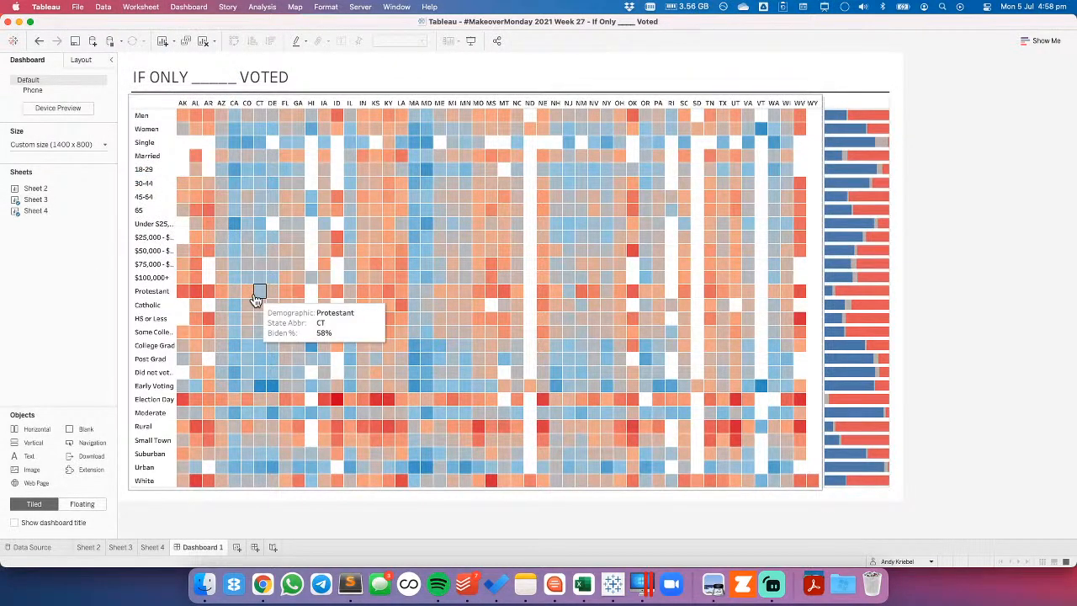
pyautogui.click(196, 250)
pyautogui.moveTo(196, 250); pyautogui.dragTo(204, 250)
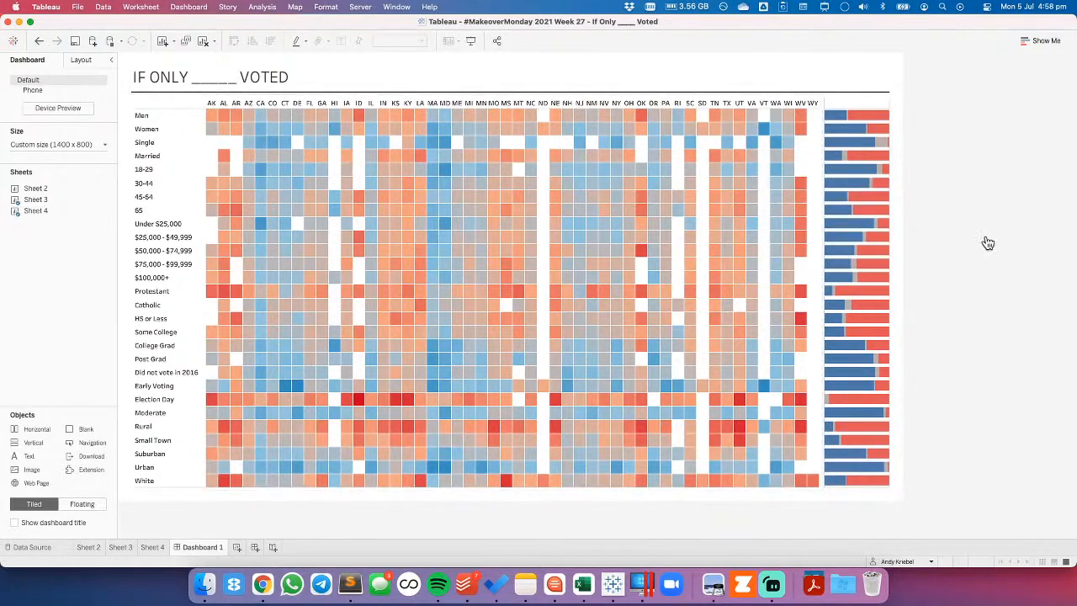
# Set Sheet 4's bars to maximum size with a white border and return to the dashboard.
pyautogui.click(153, 548)
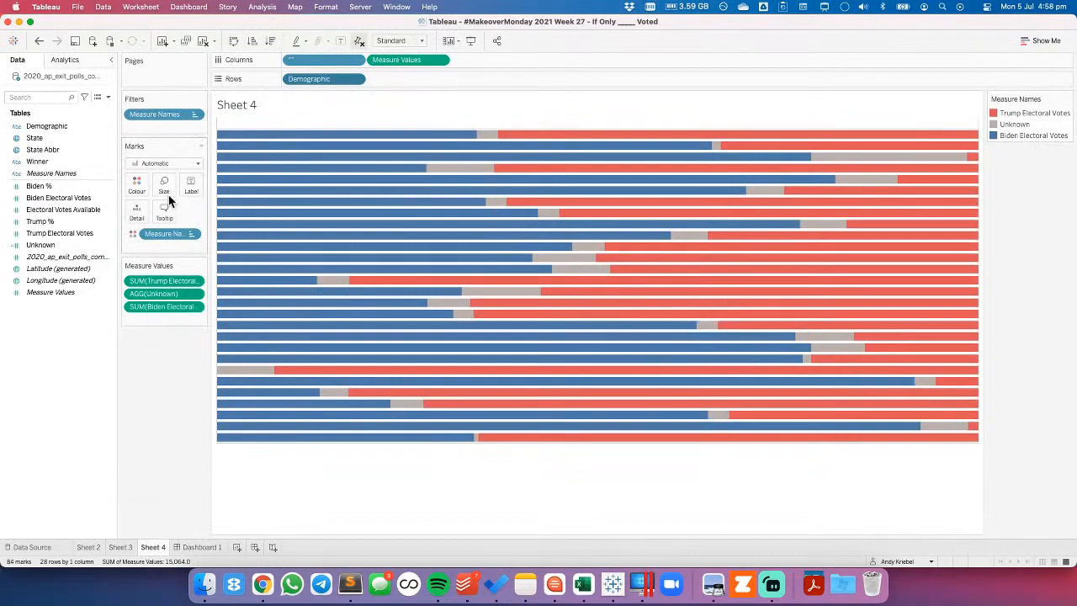
pyautogui.moveTo(239, 217); pyautogui.dragTo(270, 219)
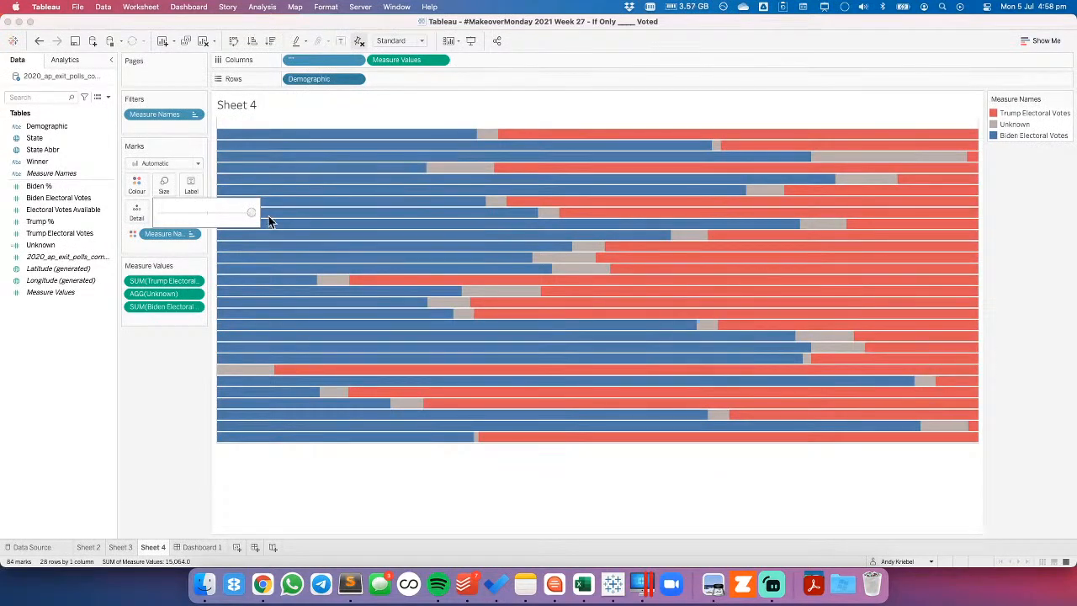
pyautogui.click(137, 185)
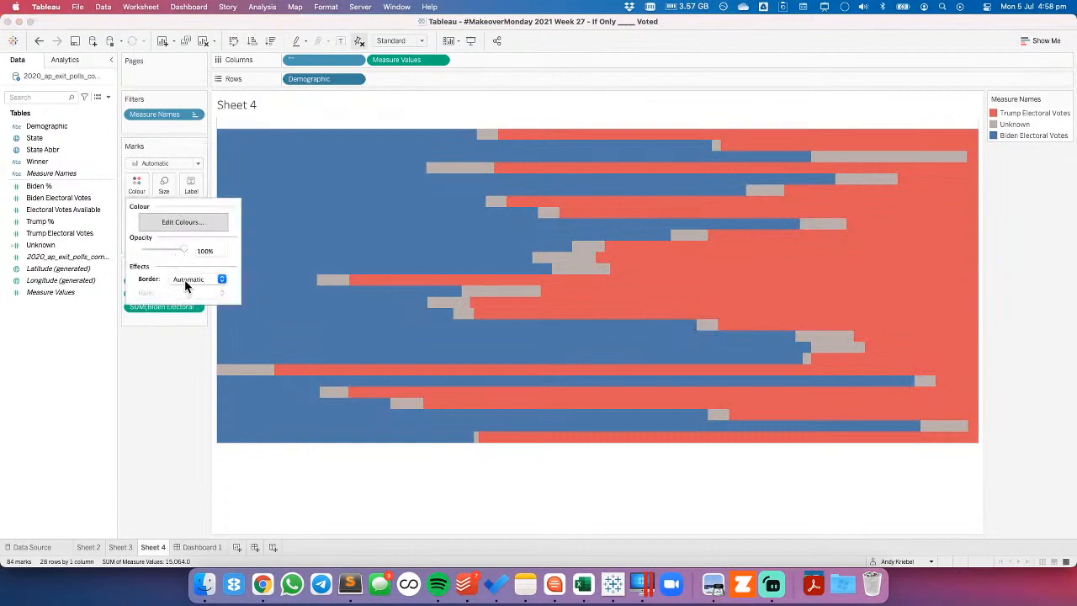
pyautogui.click(188, 279)
pyautogui.click(177, 332)
pyautogui.click(143, 426)
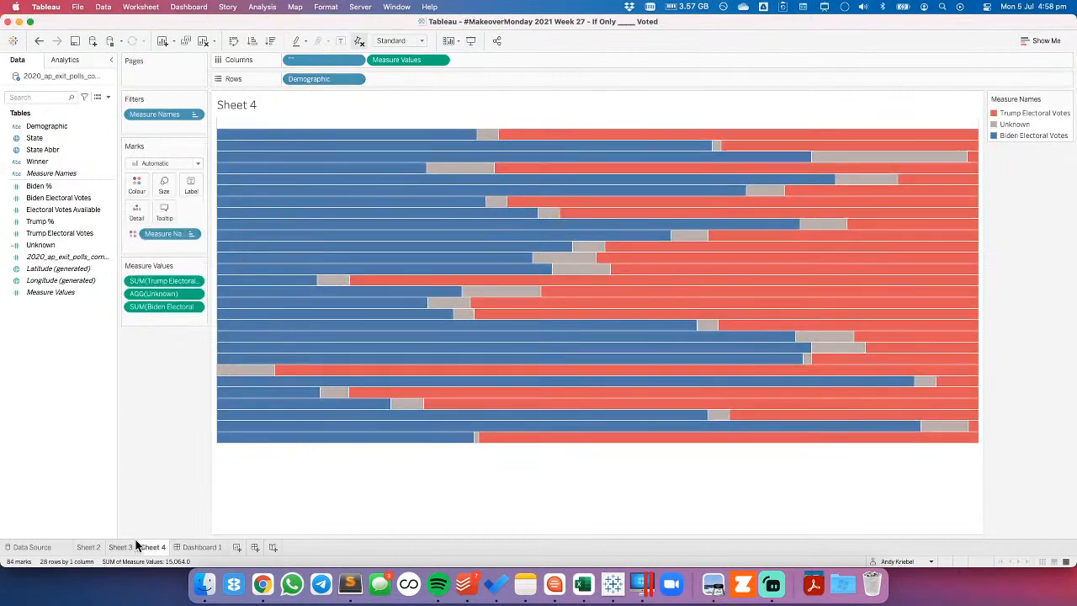
pyautogui.click(200, 547)
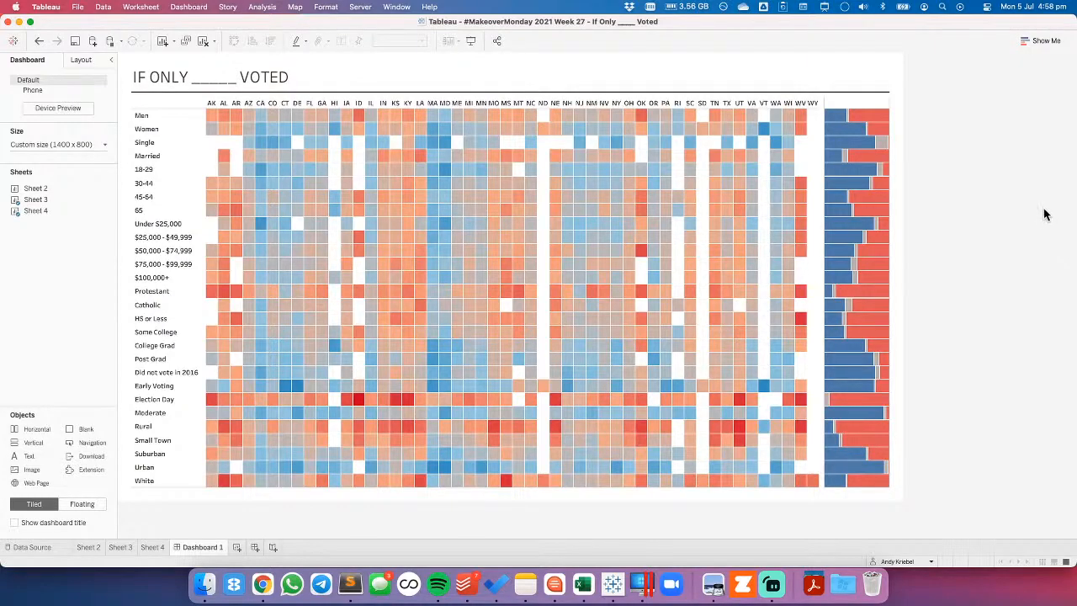
# Create a new worksheet and filter it to the Men demographic.
pyautogui.click(237, 548)
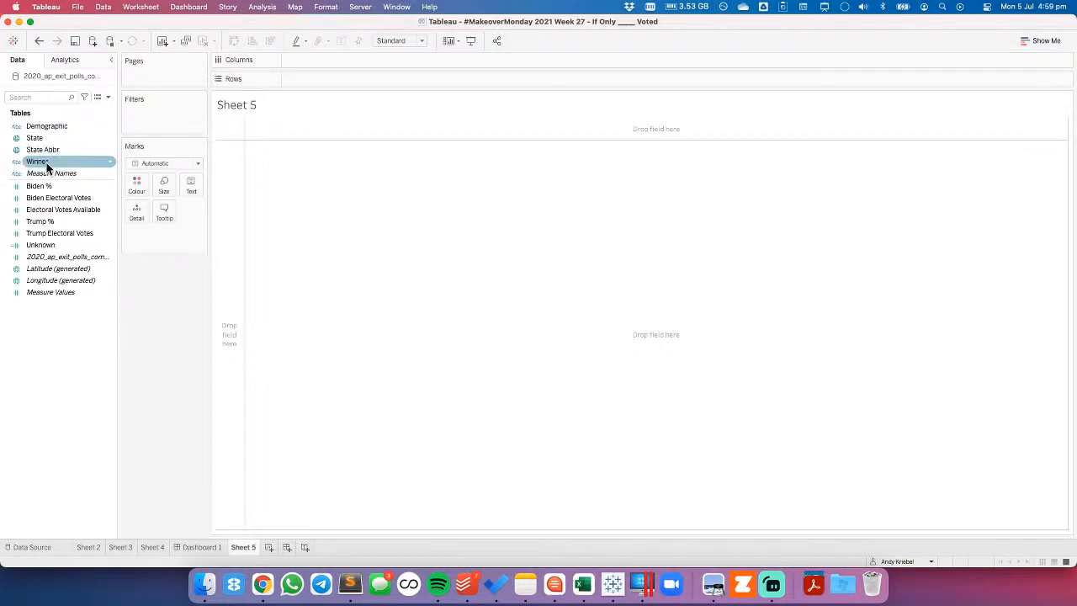
pyautogui.moveTo(46, 131); pyautogui.dragTo(174, 117)
pyautogui.click(439, 200)
pyautogui.click(633, 443)
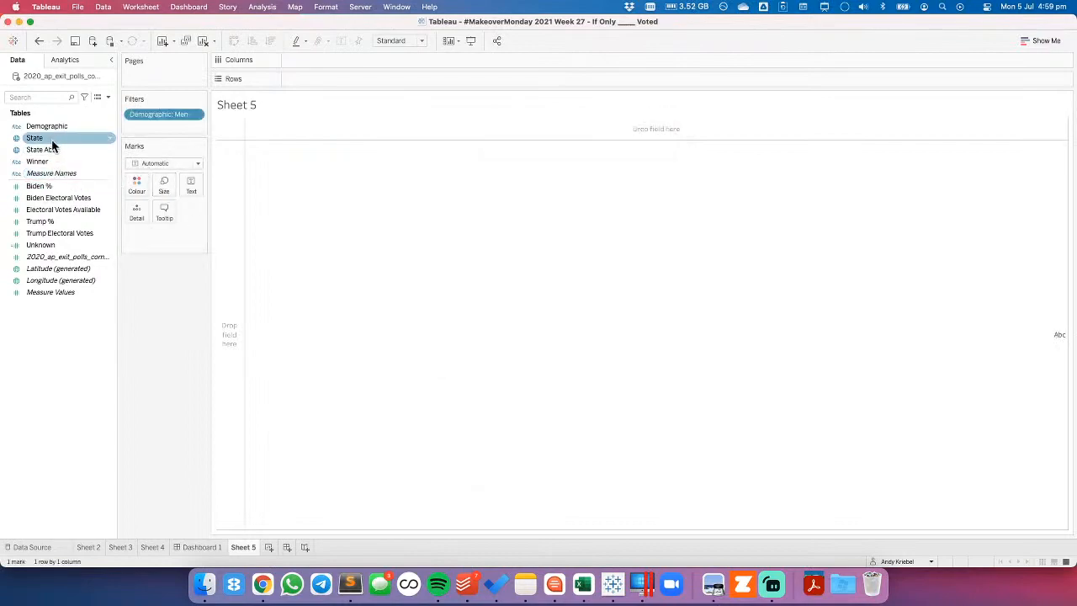
# Build a stacked bar chart of Biden % and Trump % by State Abbr, with Measure Names as the colour.
pyautogui.moveTo(51, 148); pyautogui.dragTo(372, 76)
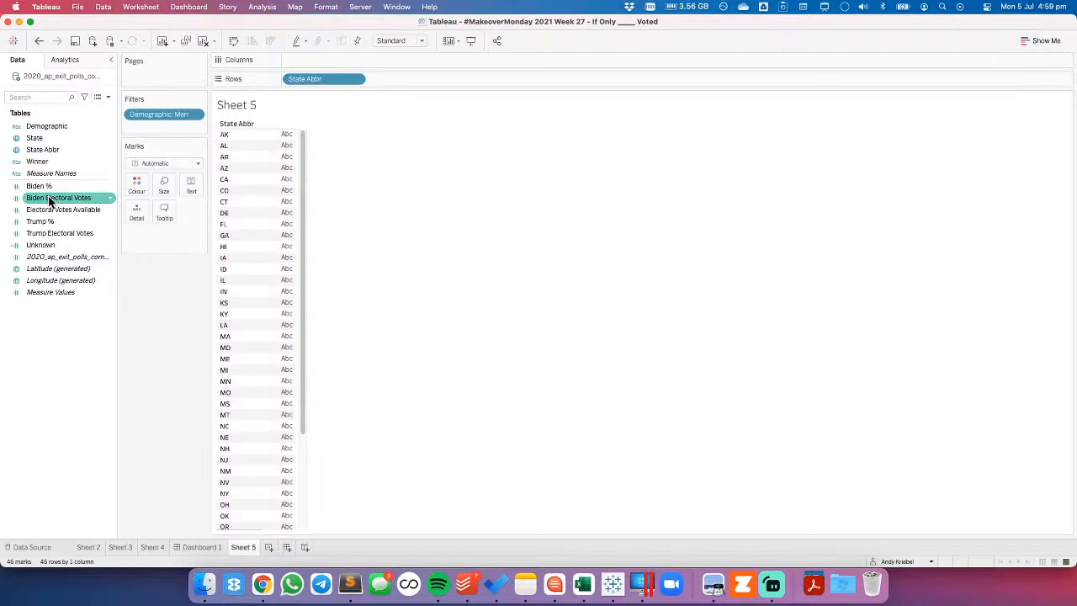
pyautogui.moveTo(49, 200); pyautogui.dragTo(323, 64)
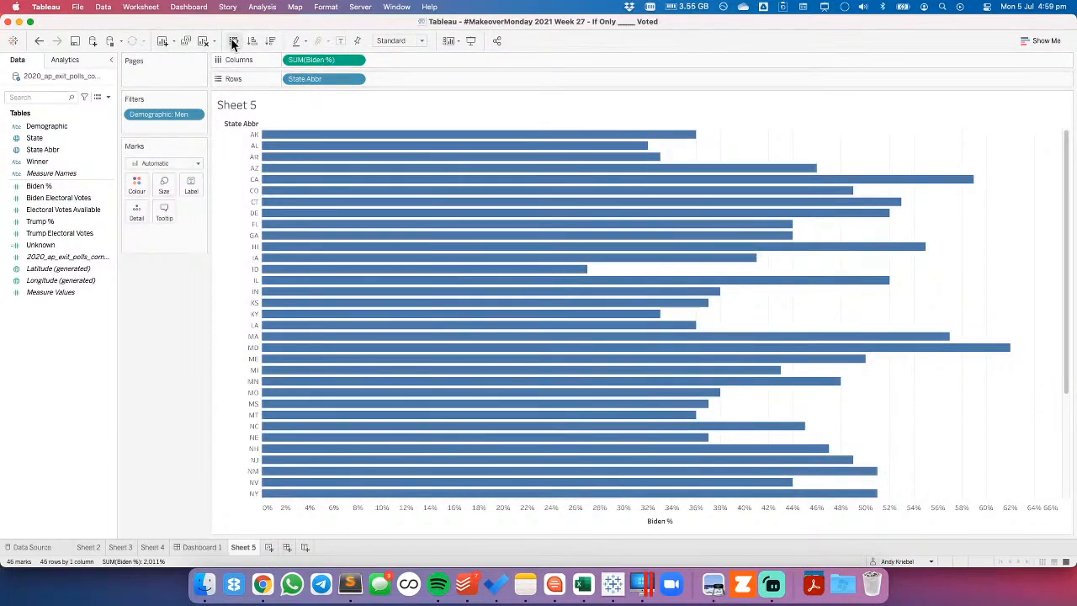
pyautogui.moveTo(50, 221); pyautogui.dragTo(422, 514)
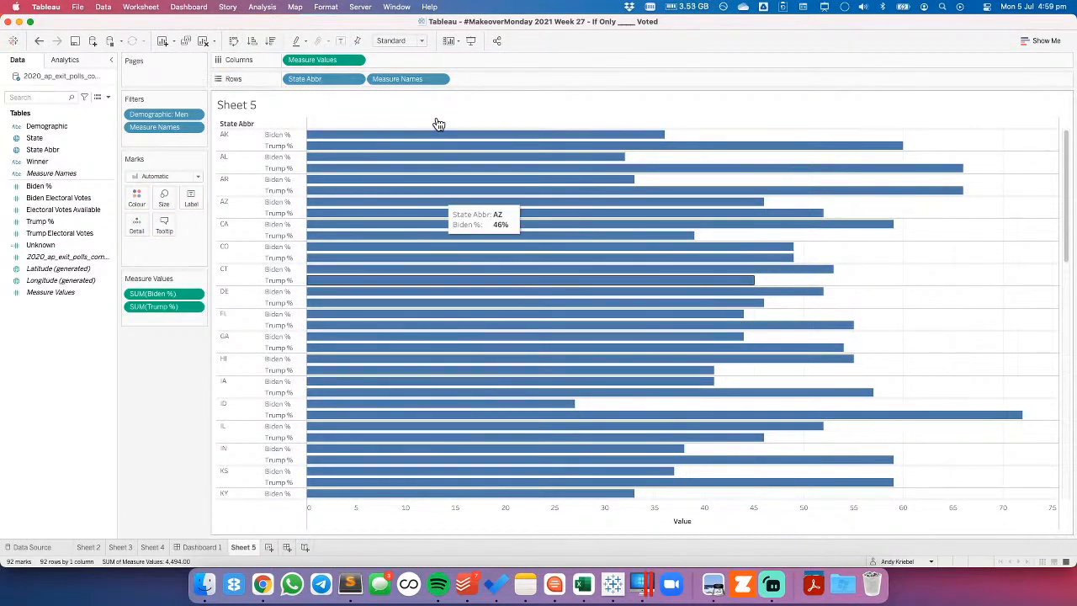
pyautogui.moveTo(391, 74); pyautogui.dragTo(132, 205)
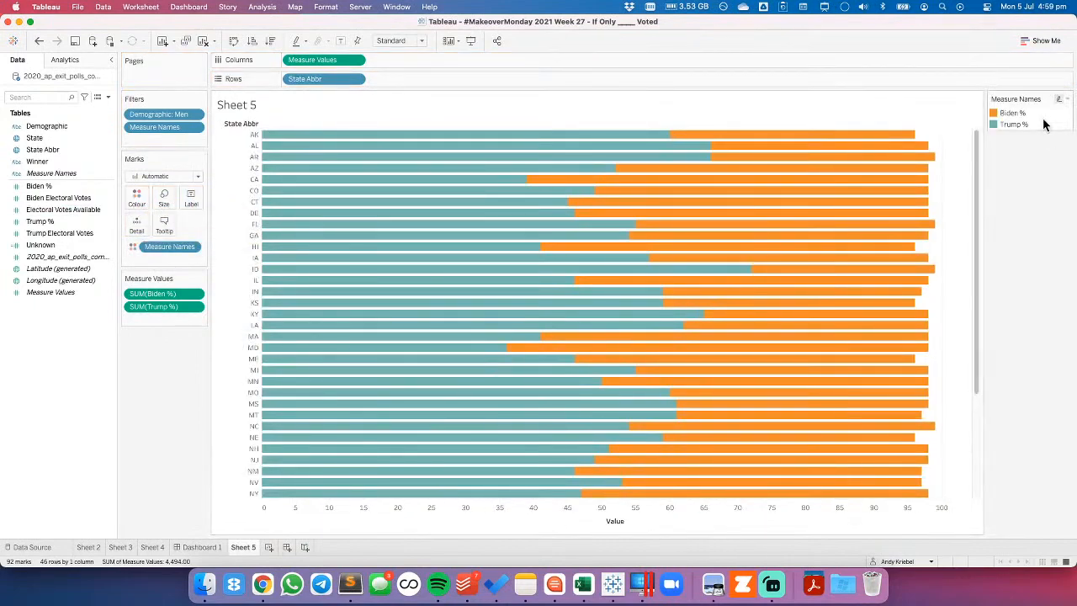
# Colour Biden % blue and Trump % red in the Measure Names colours.
pyautogui.doubleClick(988, 145)
pyautogui.click(413, 208)
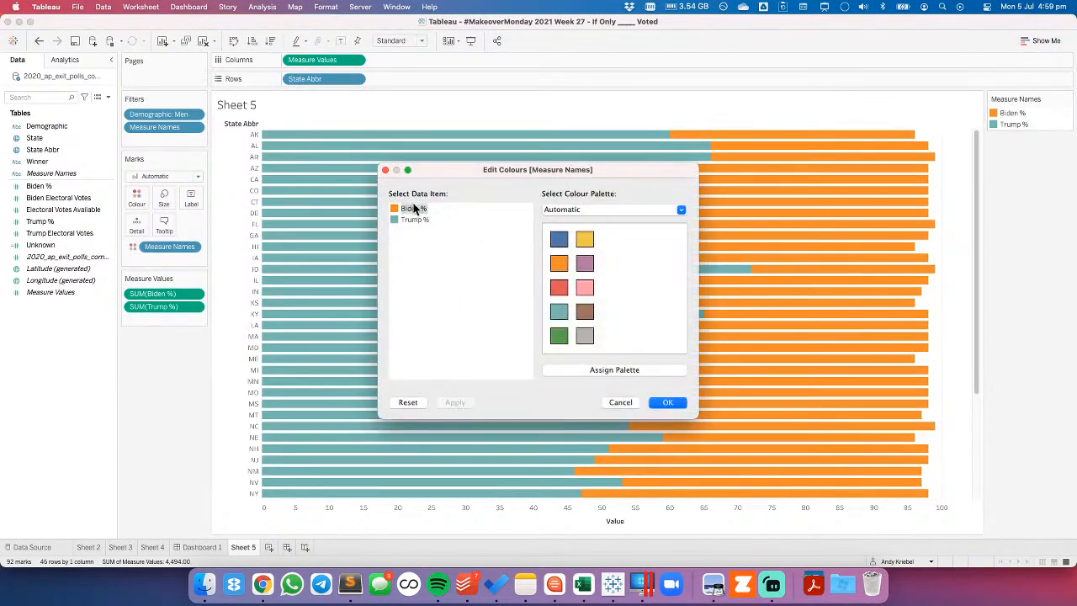
pyautogui.click(559, 239)
pyautogui.click(414, 220)
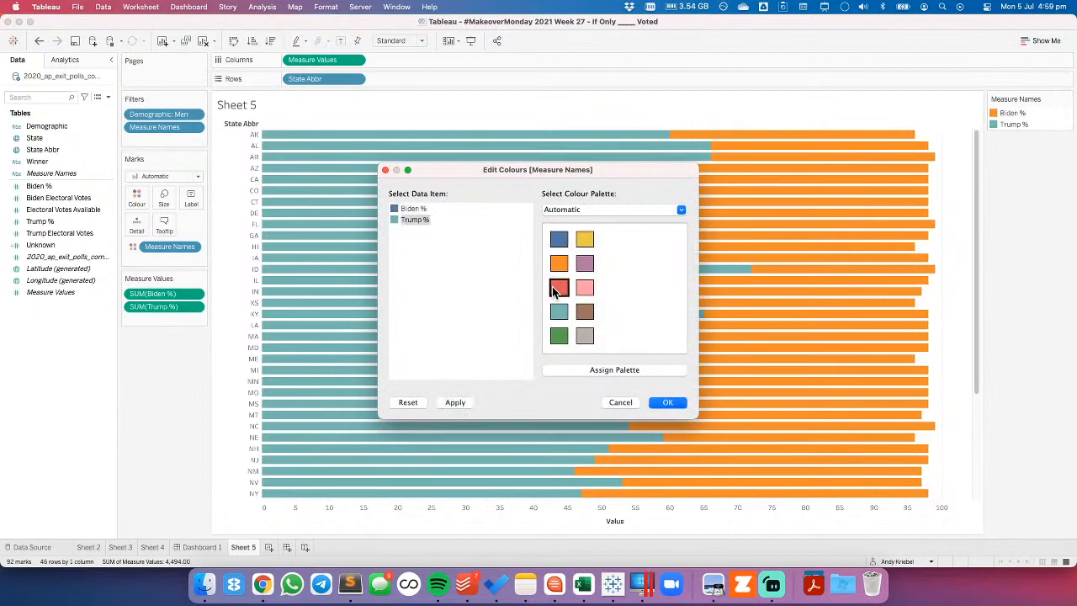
pyautogui.click(666, 402)
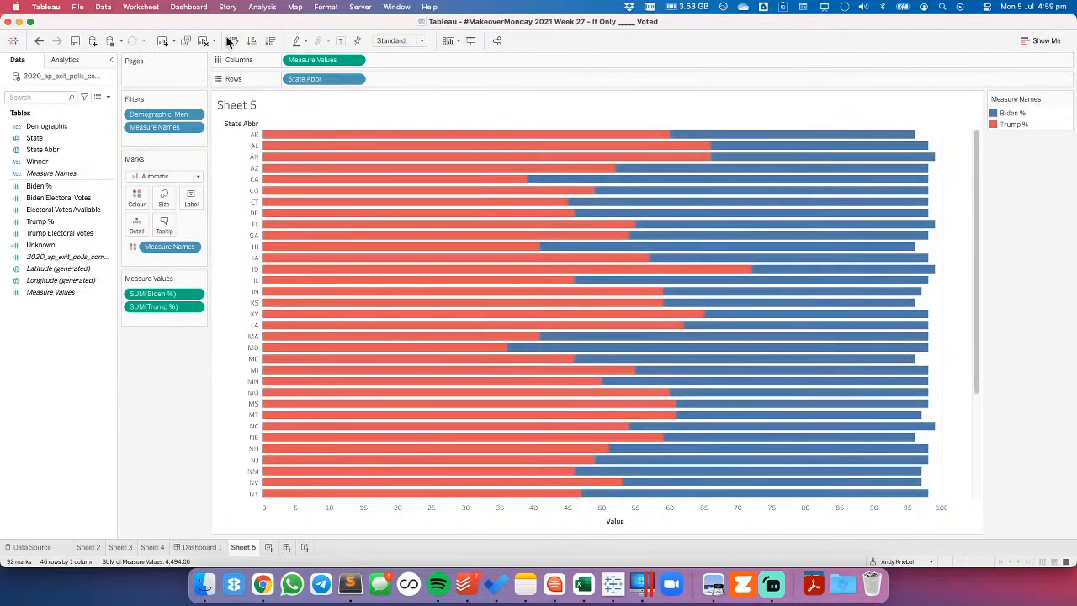
# Swap rows and columns, change the marks to circles and fit the chart to the entire view.
pyautogui.click(233, 42)
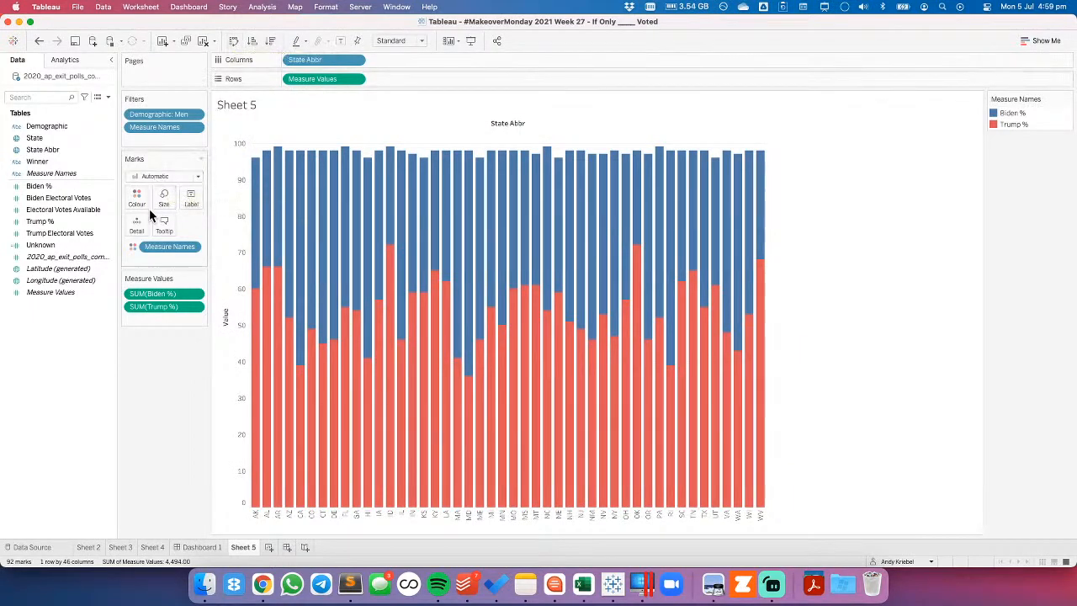
pyautogui.click(159, 176)
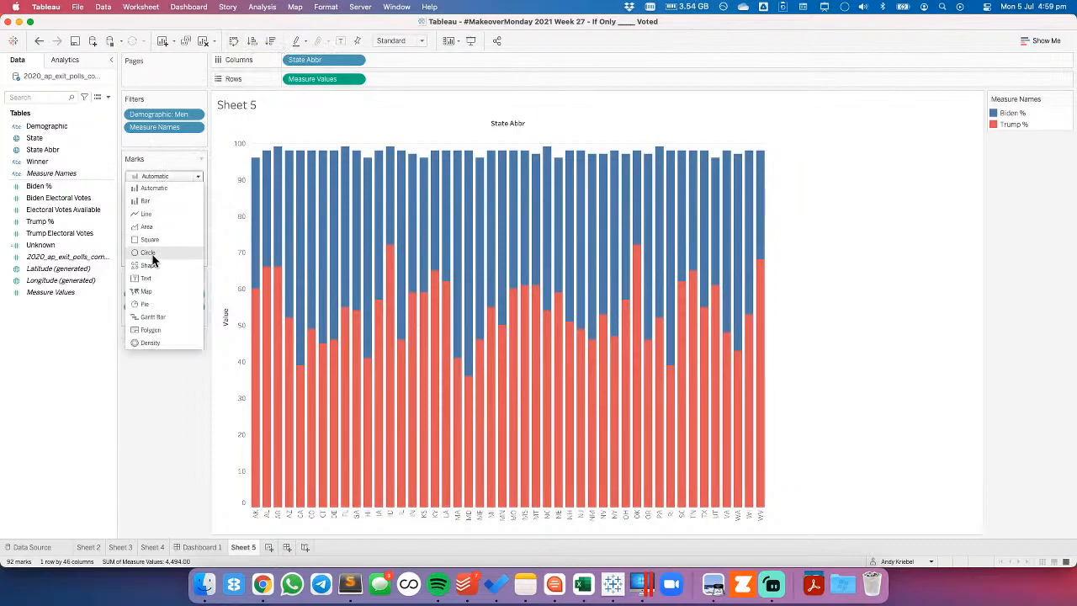
pyautogui.click(153, 256)
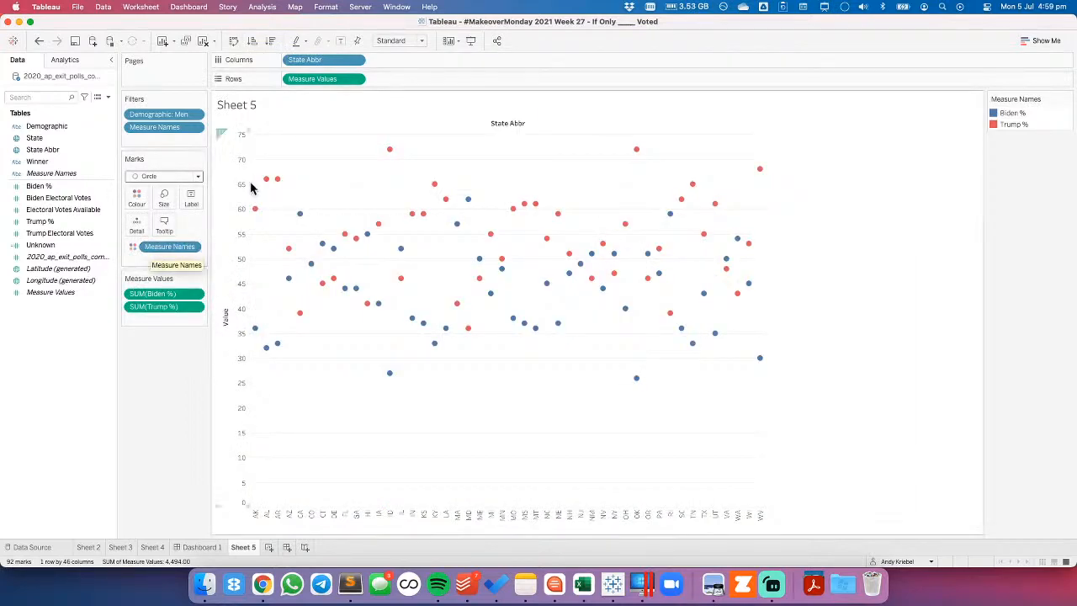
pyautogui.click(397, 42)
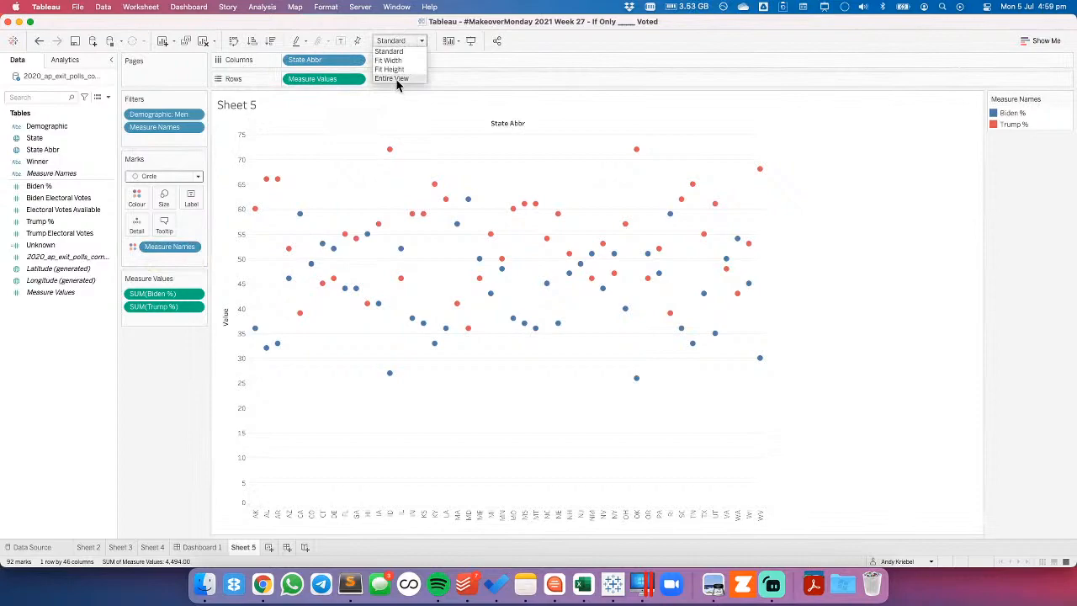
pyautogui.click(394, 78)
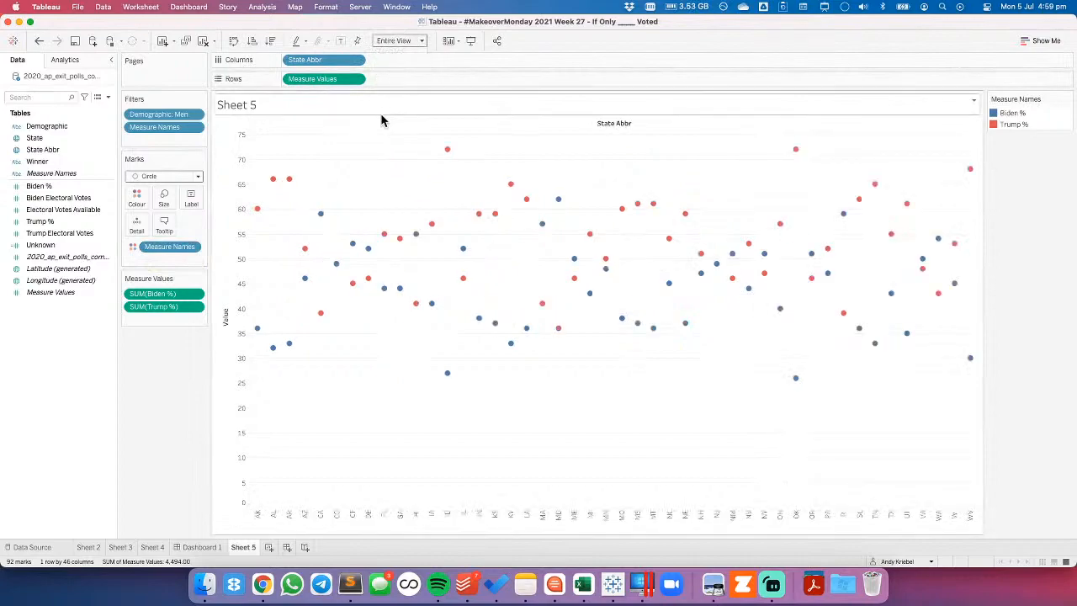
# Duplicate Measure Values on the rows and turn the copy into thick lines, with Measure Names on path instead of colour.
pyautogui.moveTo(324, 82); pyautogui.dragTo(401, 84)
pyautogui.click(149, 230)
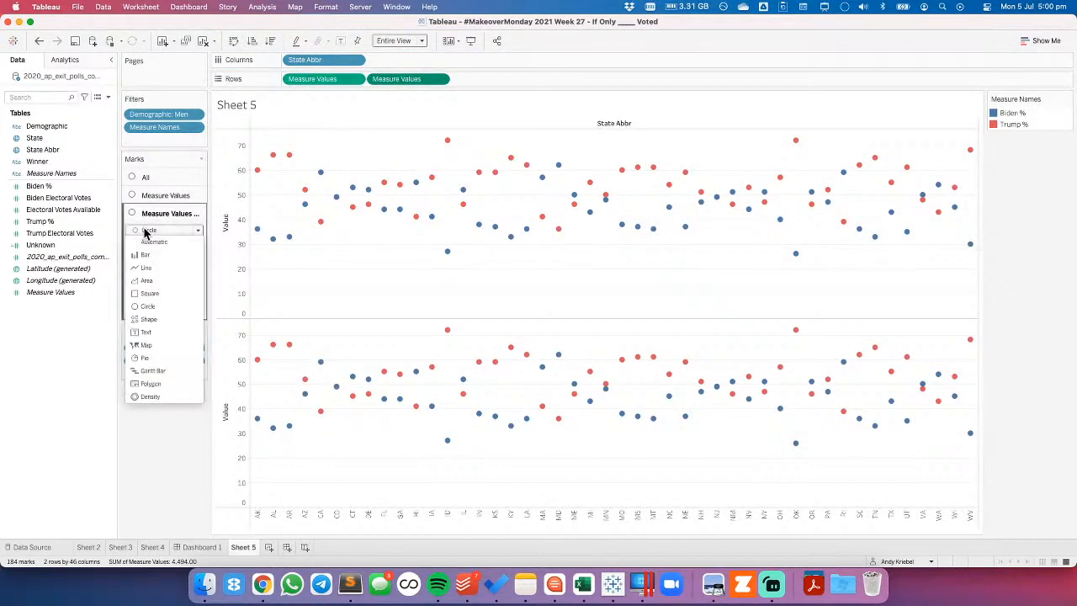
pyautogui.click(143, 271)
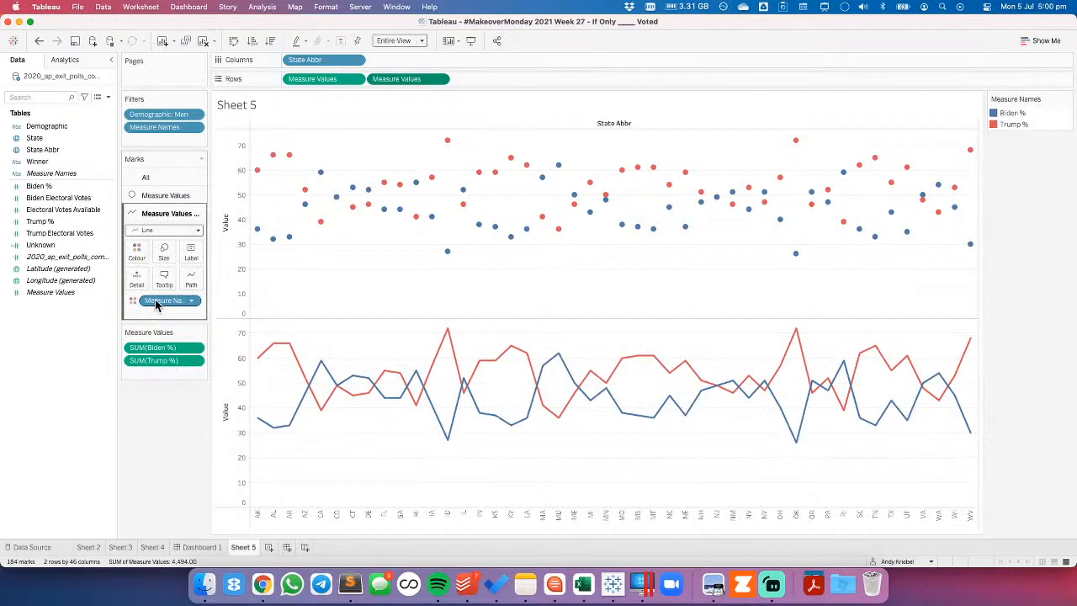
pyautogui.moveTo(156, 303); pyautogui.dragTo(243, 281)
pyautogui.click(164, 252)
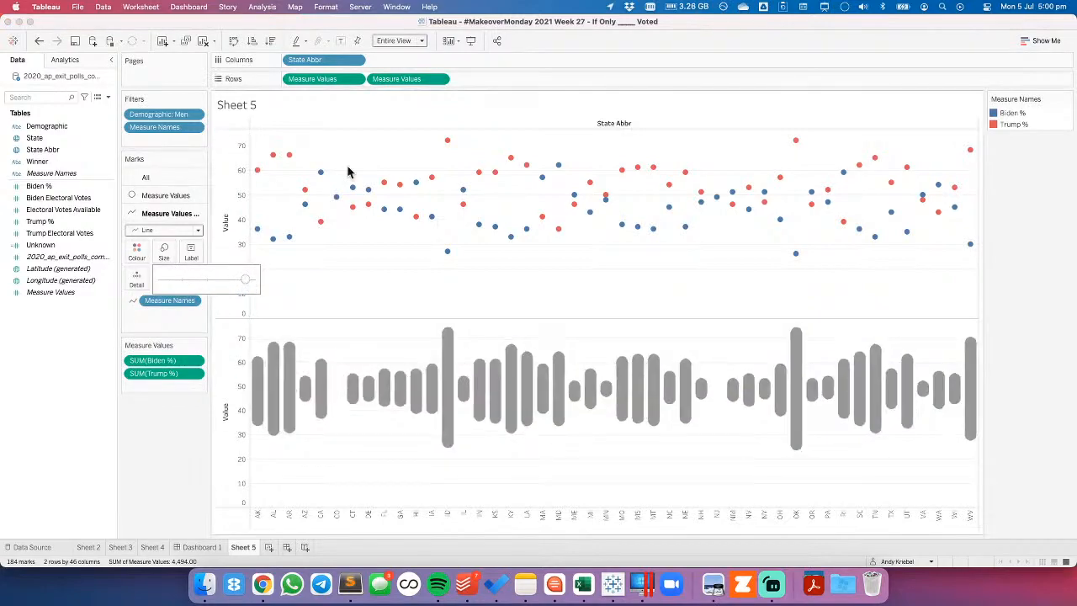
# Combine the two Measure Values charts on a synchronised dual axis, with the lines moved behind the circles.
pyautogui.click(441, 80)
pyautogui.click(404, 197)
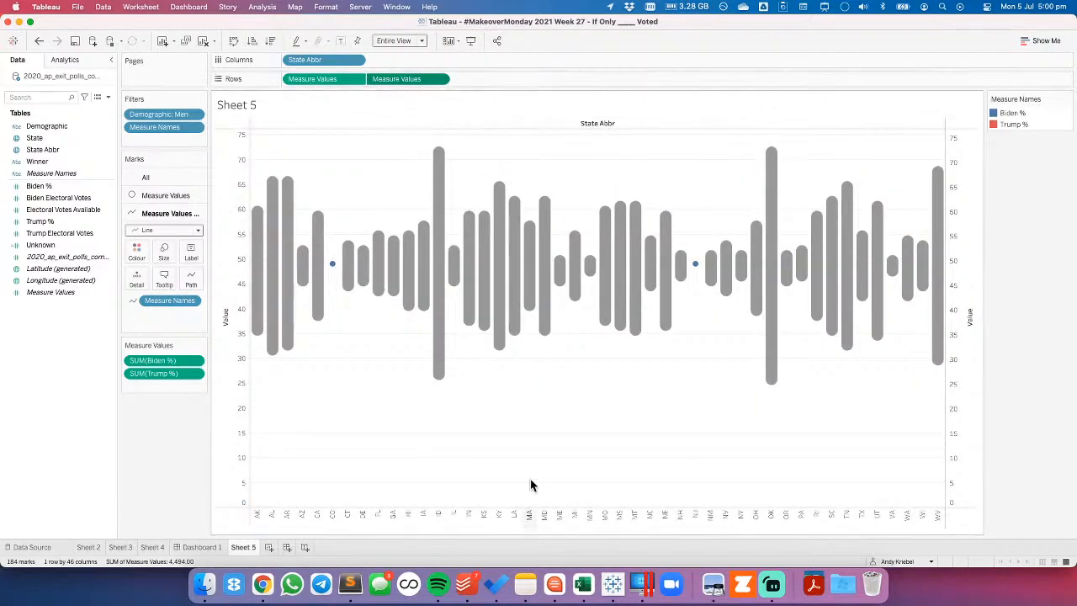
pyautogui.rightClick(964, 363)
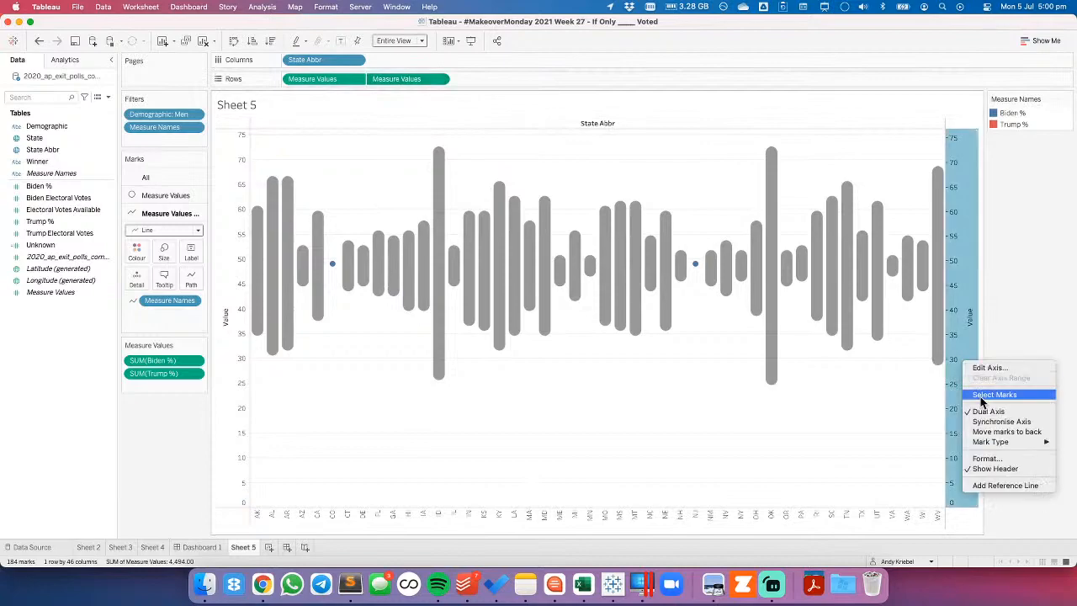
pyautogui.click(1001, 421)
pyautogui.rightClick(963, 302)
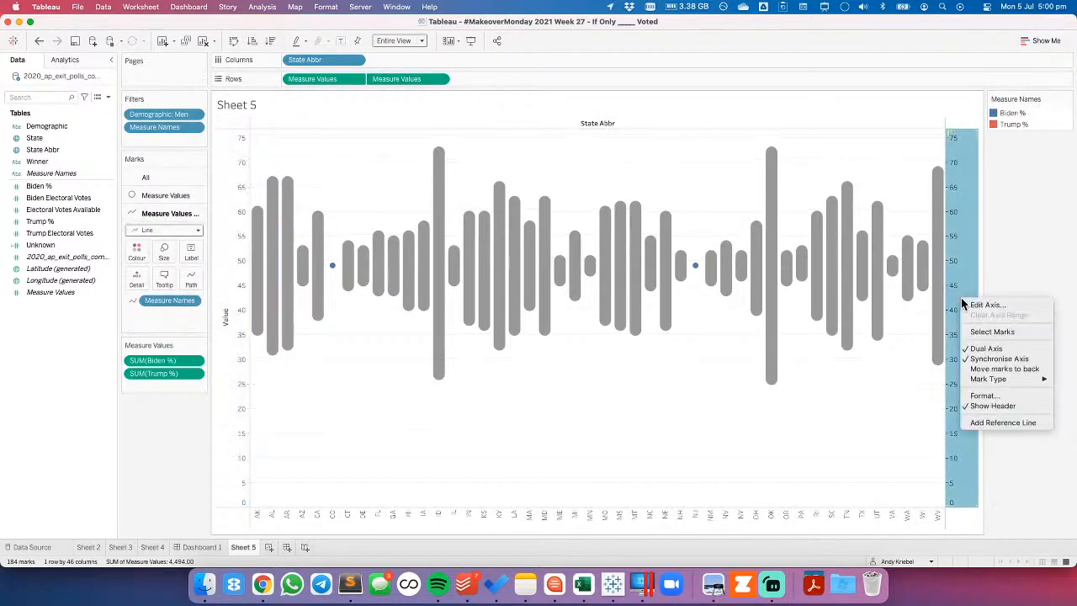
pyautogui.click(1004, 369)
pyautogui.click(516, 437)
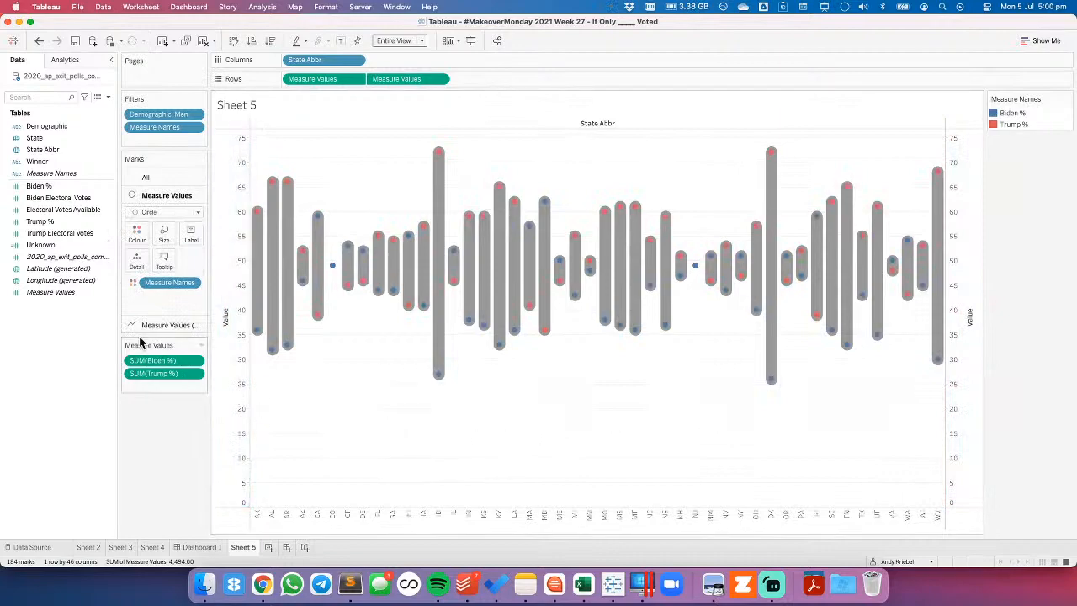
# Give the circle marks a white border.
pyautogui.click(136, 235)
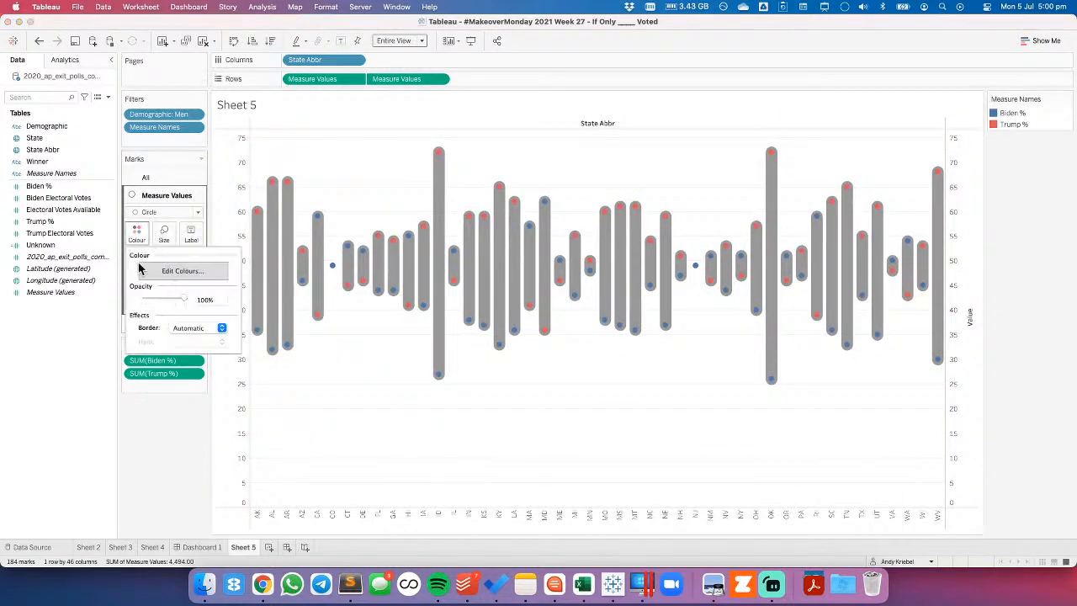
pyautogui.click(187, 329)
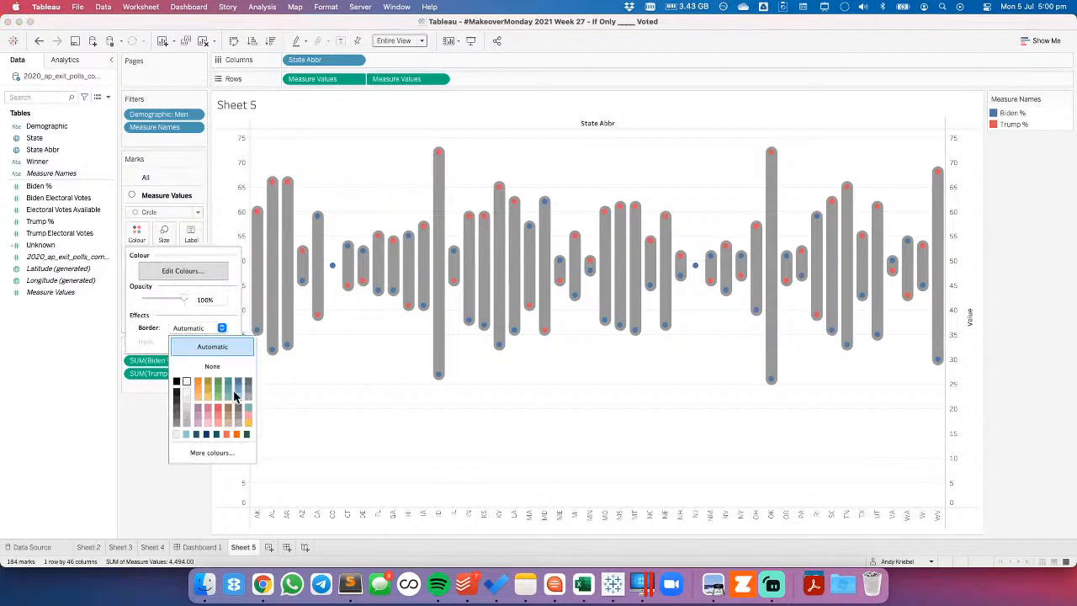
pyautogui.click(334, 420)
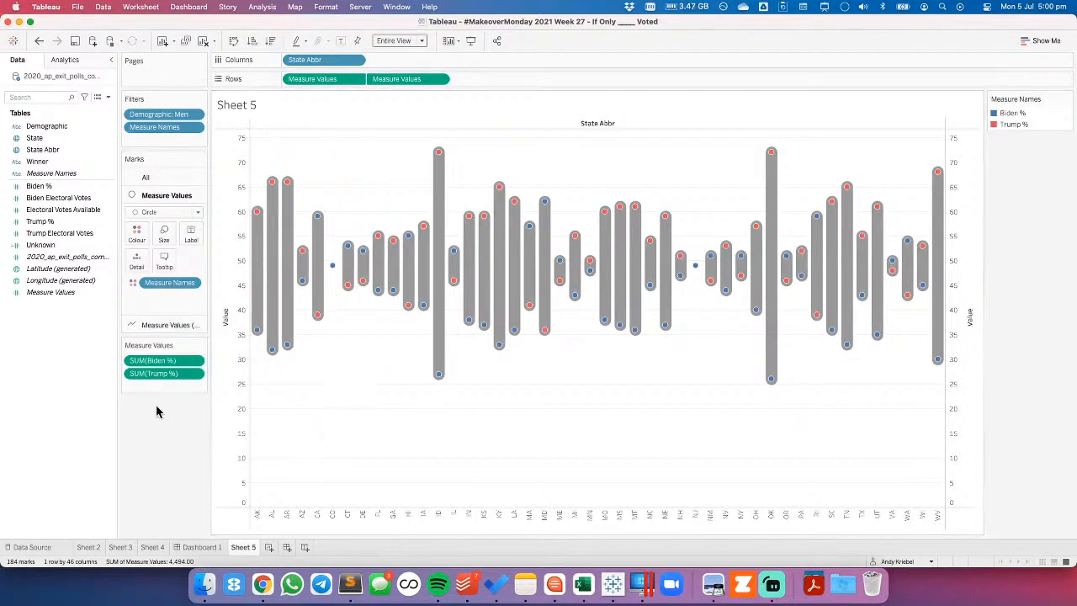
# Colour the connecting lines by Winner and set Trump to red.
pyautogui.click(162, 326)
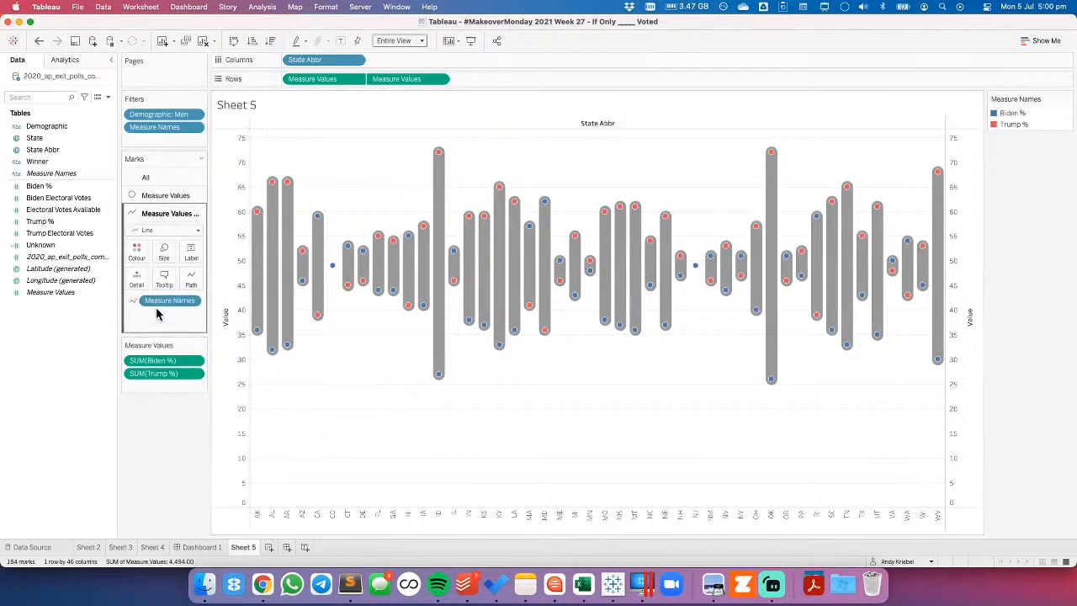
pyautogui.moveTo(37, 161); pyautogui.dragTo(143, 257)
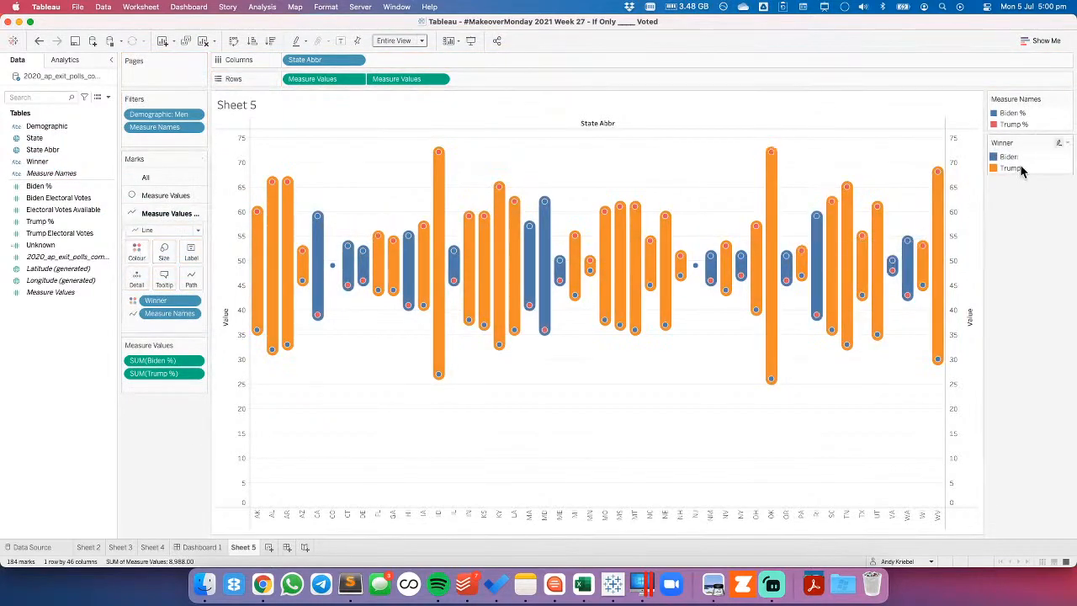
pyautogui.doubleClick(1029, 162)
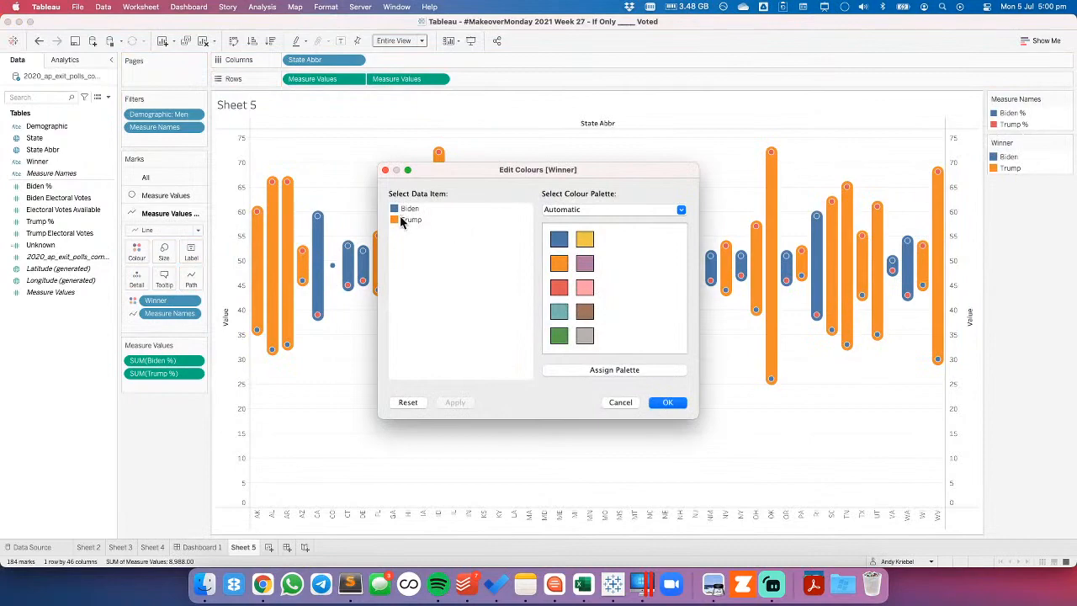
pyautogui.click(558, 287)
pyautogui.click(669, 403)
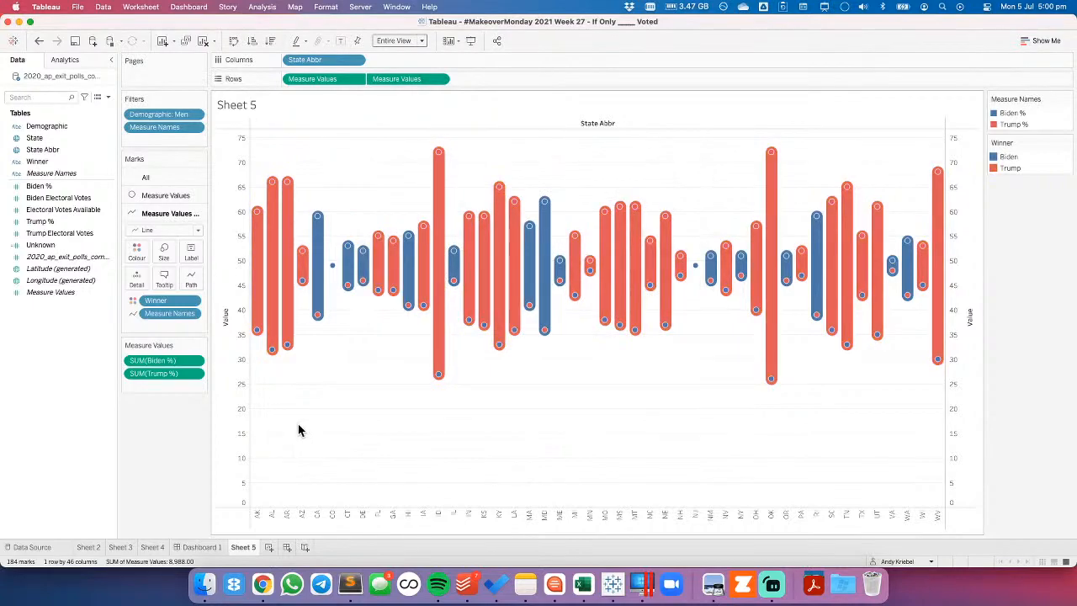
# Reduce the opacity of the connecting lines to 54%.
pyautogui.click(136, 250)
pyautogui.moveTo(181, 316); pyautogui.dragTo(167, 322)
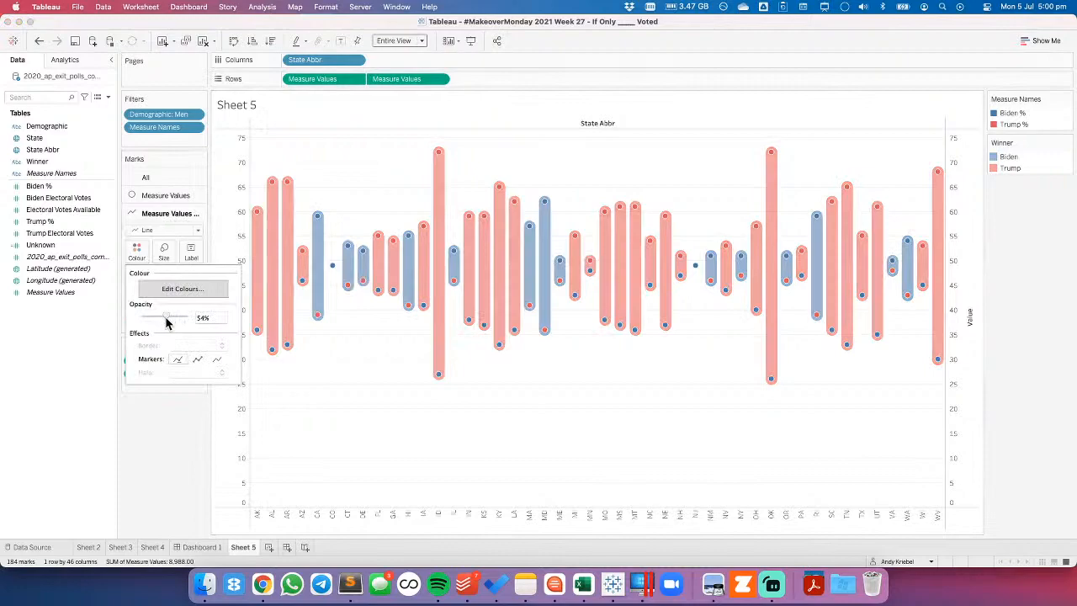
pyautogui.click(340, 381)
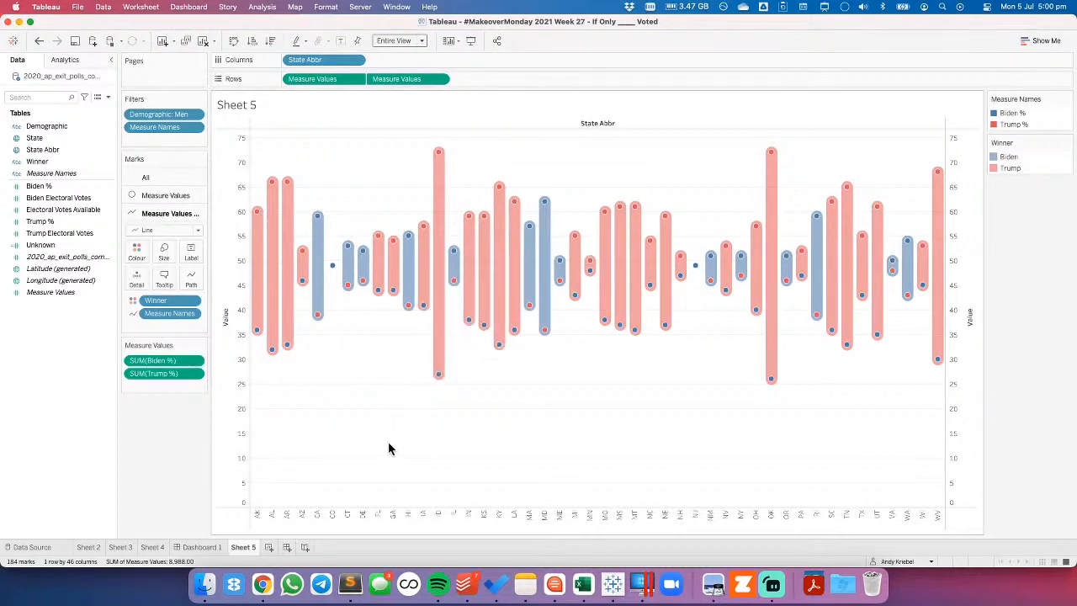
# Show the Demographic filter, include Women alongside Men, and split the chart into rows by Demographic.
pyautogui.click(195, 115)
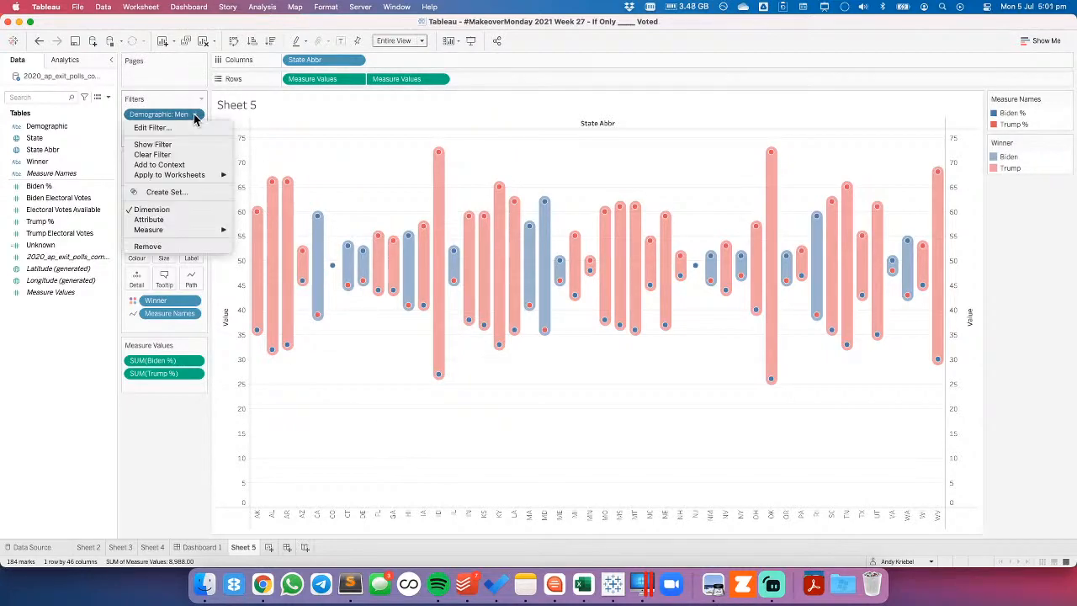
pyautogui.click(191, 144)
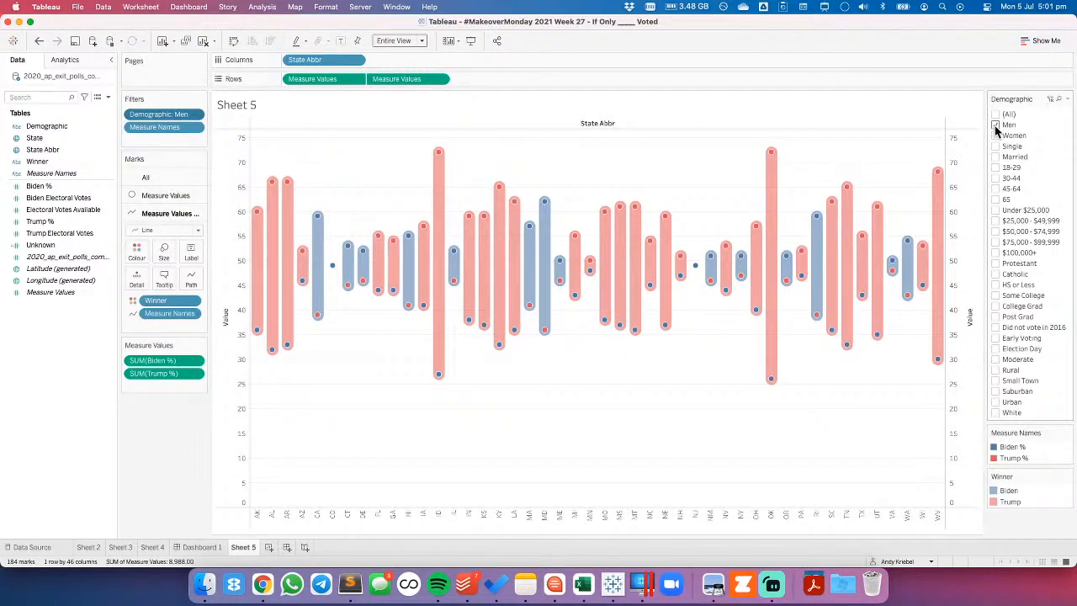
pyautogui.click(997, 135)
pyautogui.moveTo(34, 141); pyautogui.dragTo(446, 173)
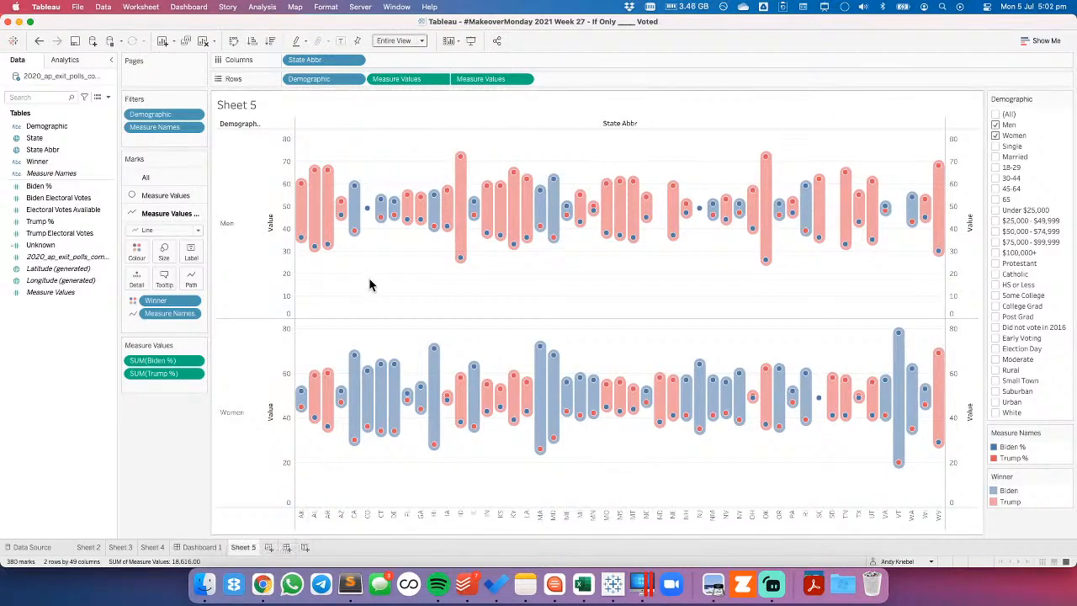
pyautogui.moveTo(319, 78); pyautogui.dragTo(289, 88)
# Fix the Value axis range from 0 to 100 and hide the secondary axis header.
pyautogui.rightClick(287, 359)
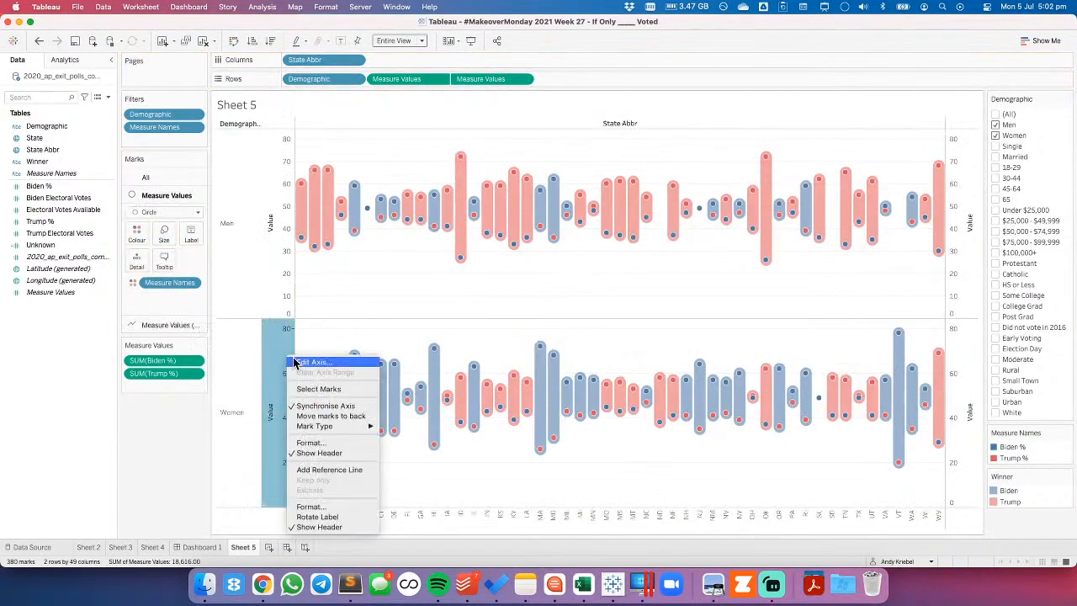
pyautogui.click(447, 283)
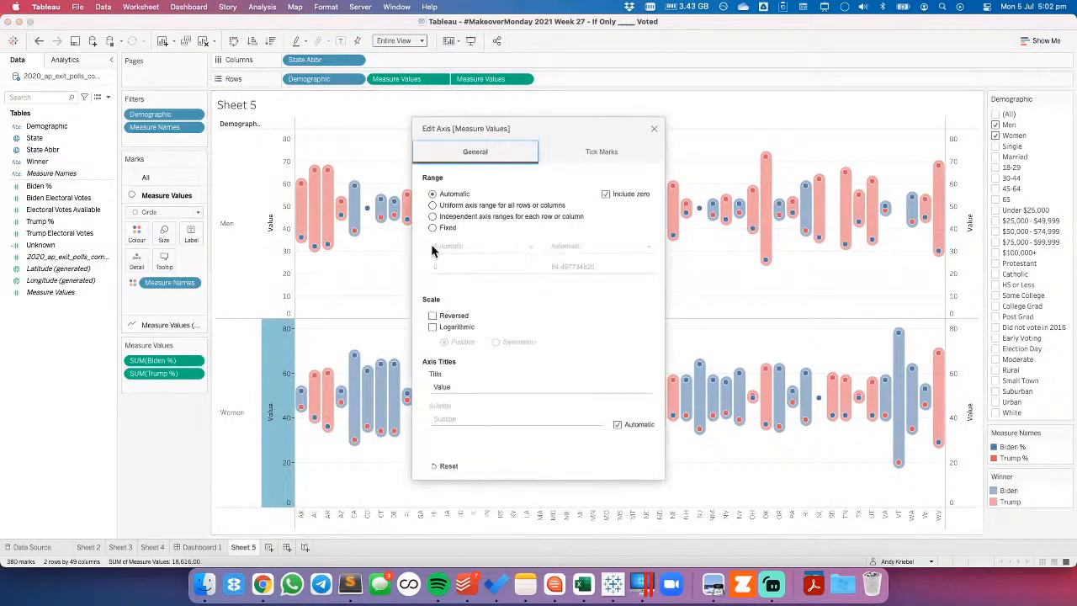
pyautogui.click(434, 228)
pyautogui.doubleClick(575, 266)
pyautogui.write('100')
pyautogui.press('Return')
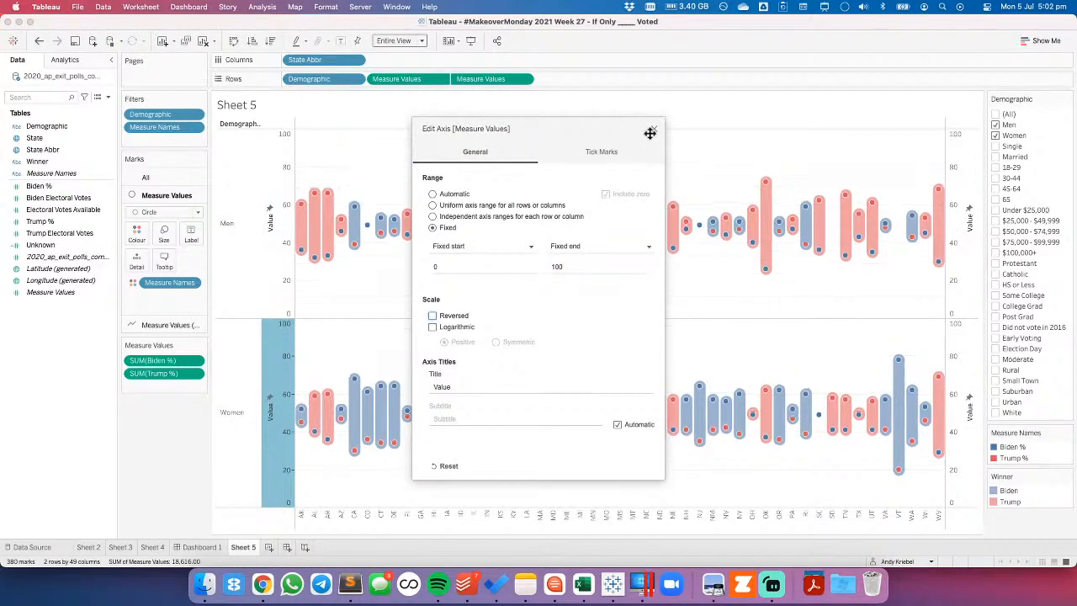
pyautogui.click(652, 130)
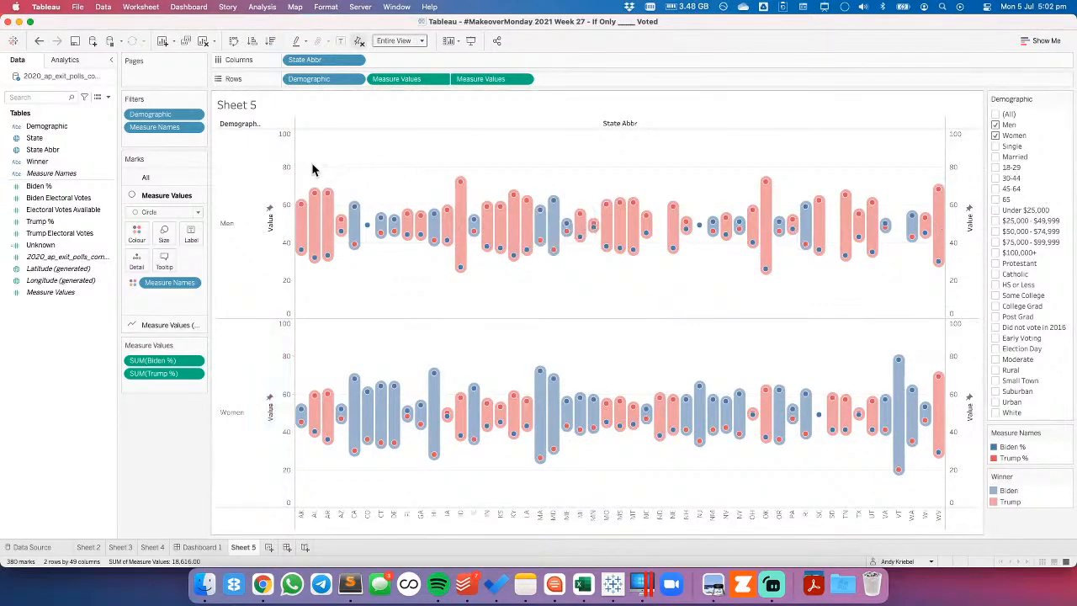
pyautogui.rightClick(970, 173)
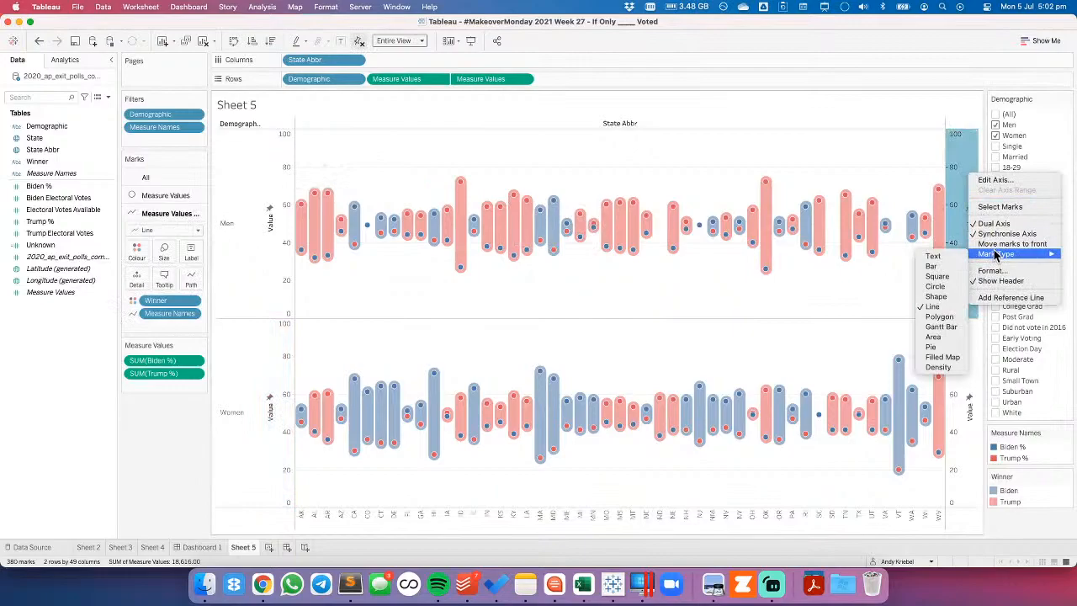
pyautogui.click(996, 281)
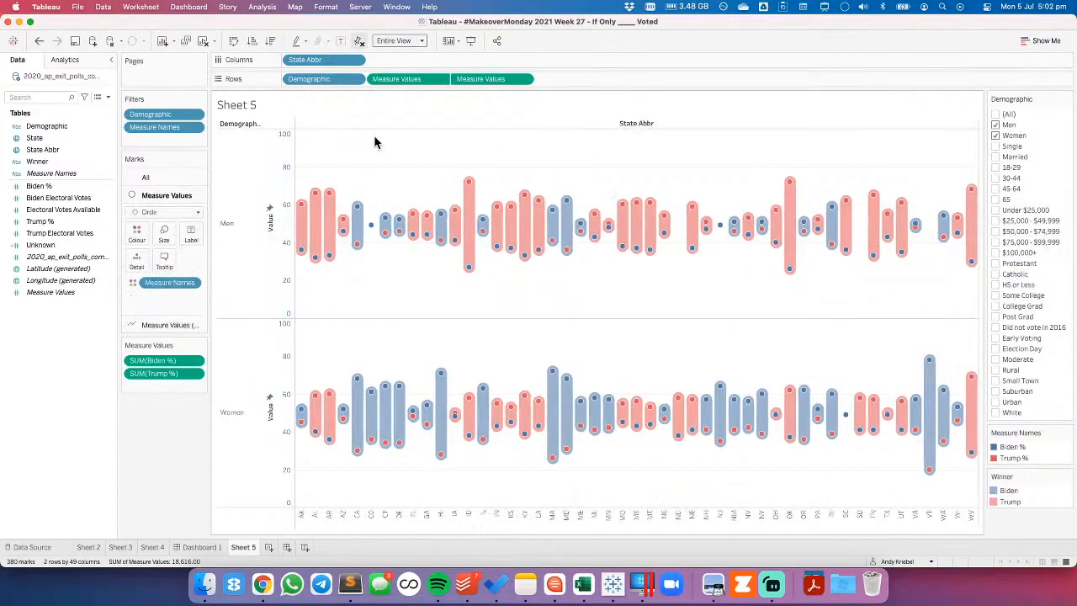
# Add a constant line at 50 on the Value axis for both demographic rows.
pyautogui.click(62, 62)
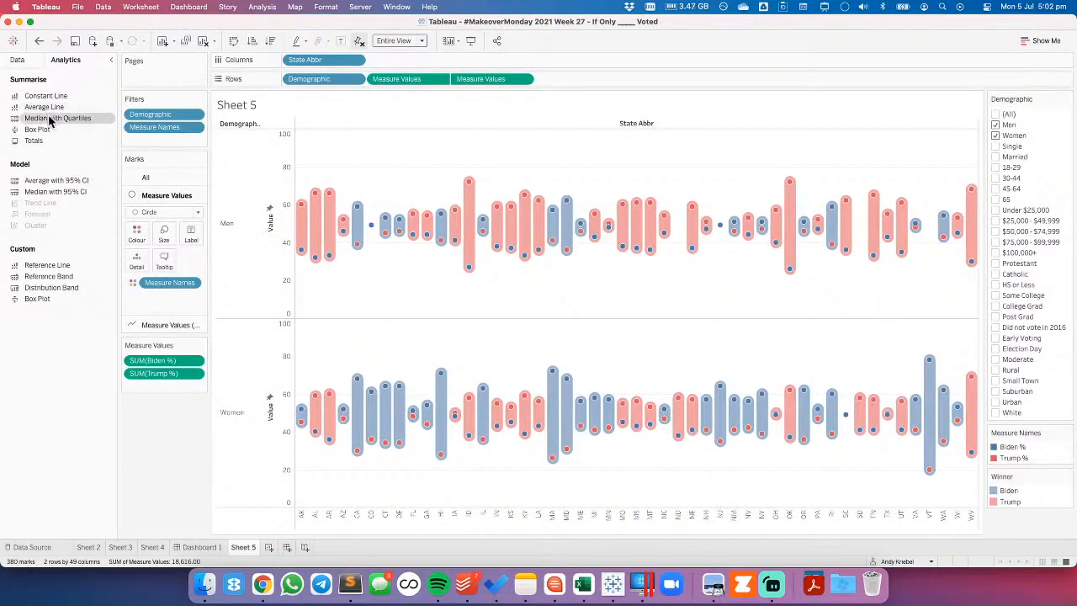
pyautogui.moveTo(49, 103); pyautogui.dragTo(314, 144)
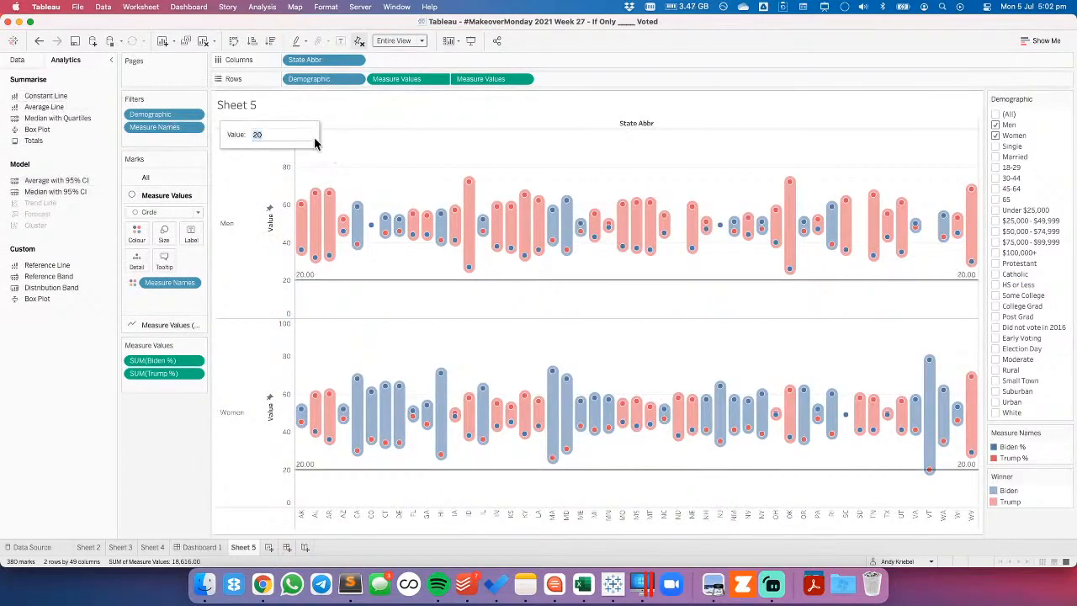
pyautogui.press('Return')
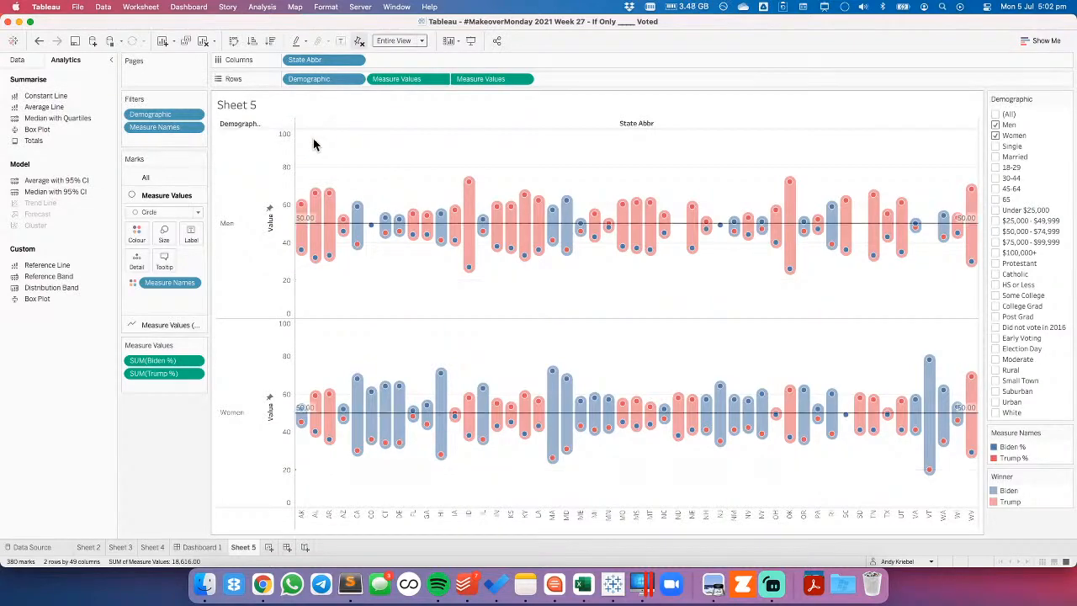
# Format the constant line at 50 with 100% opacity.
pyautogui.moveTo(368, 229)
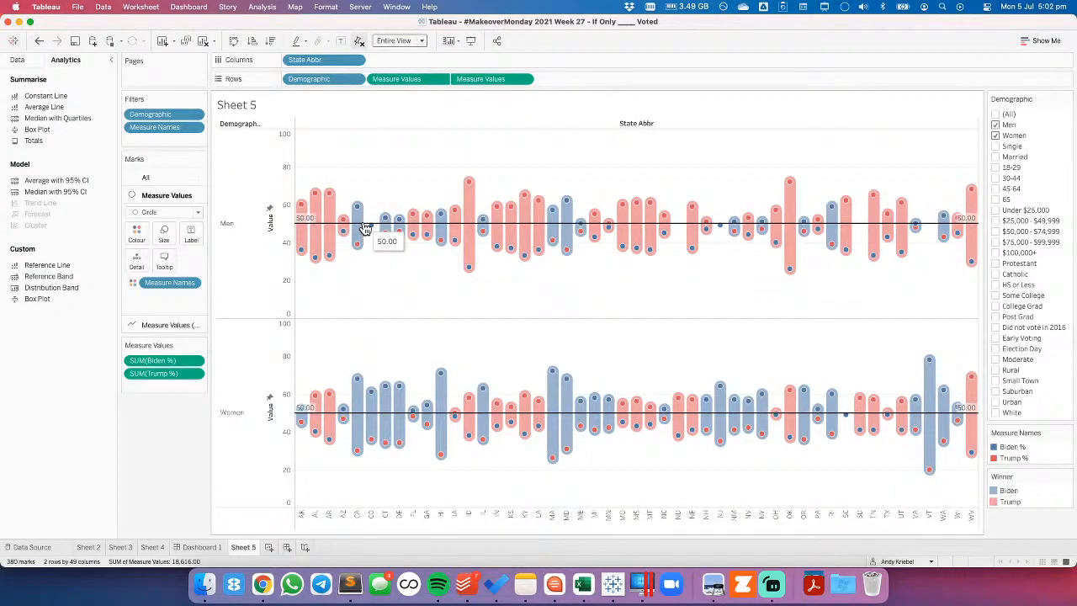
pyautogui.click(366, 226)
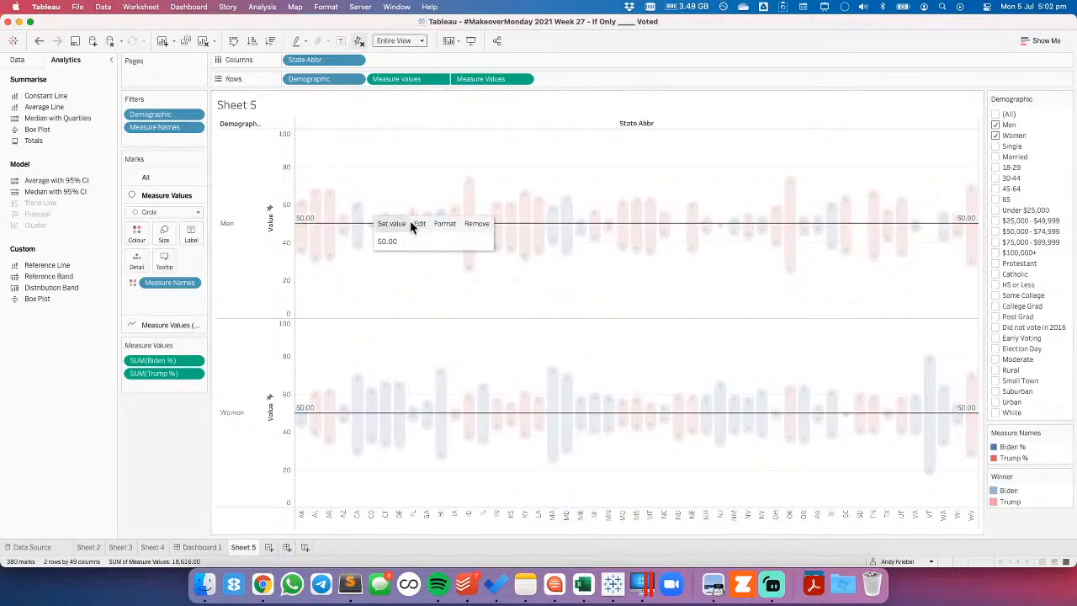
pyautogui.click(446, 225)
pyautogui.click(82, 95)
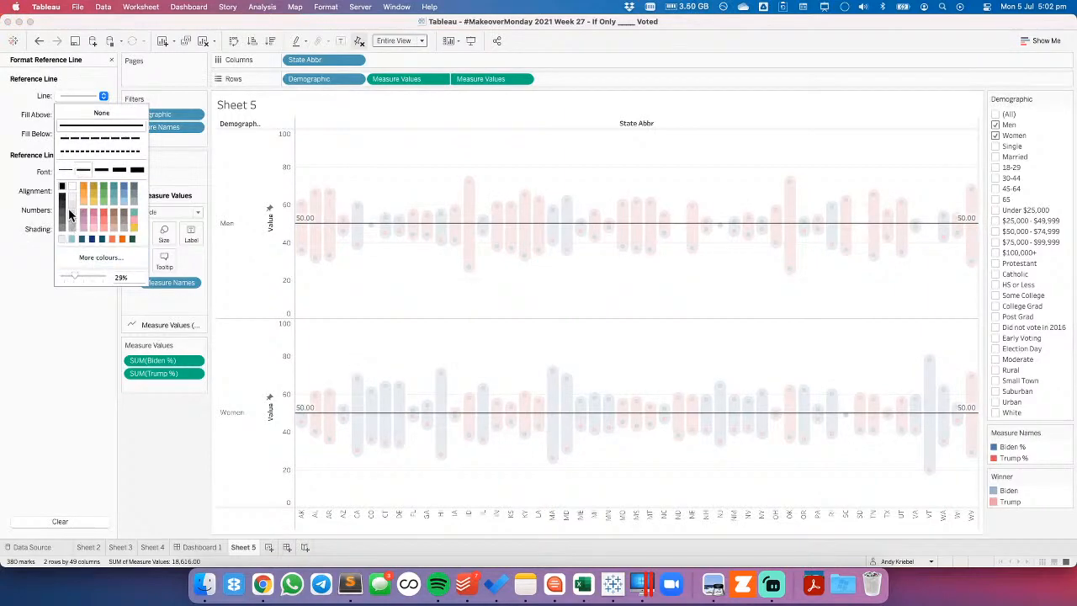
pyautogui.moveTo(76, 276); pyautogui.dragTo(117, 272)
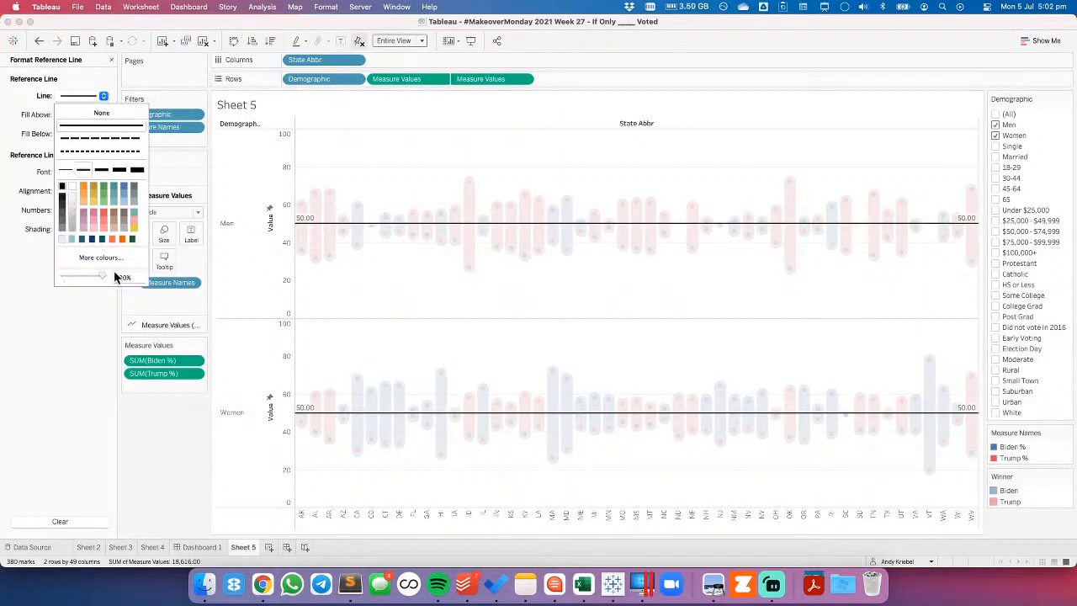
pyautogui.click(31, 192)
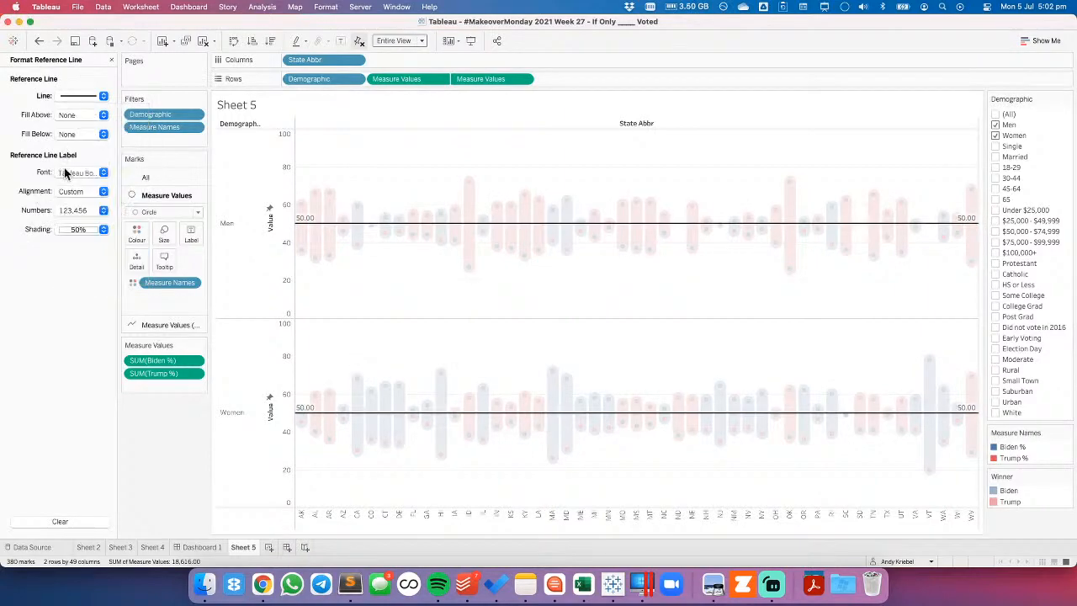
# Edit the constant reference line and set its label to None.
pyautogui.click(377, 225)
pyautogui.rightClick(378, 226)
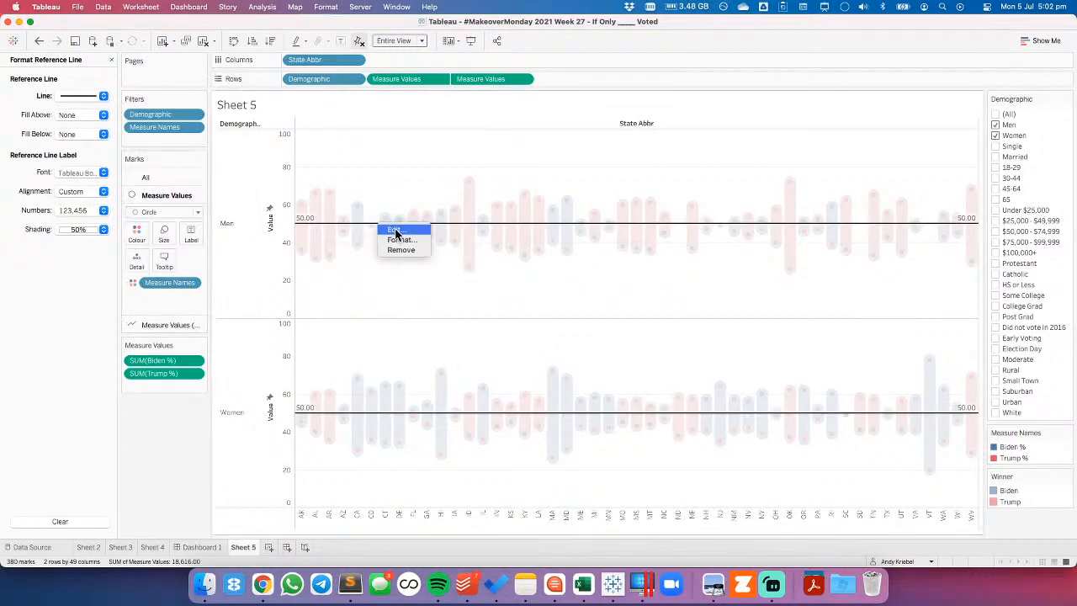
pyautogui.click(396, 233)
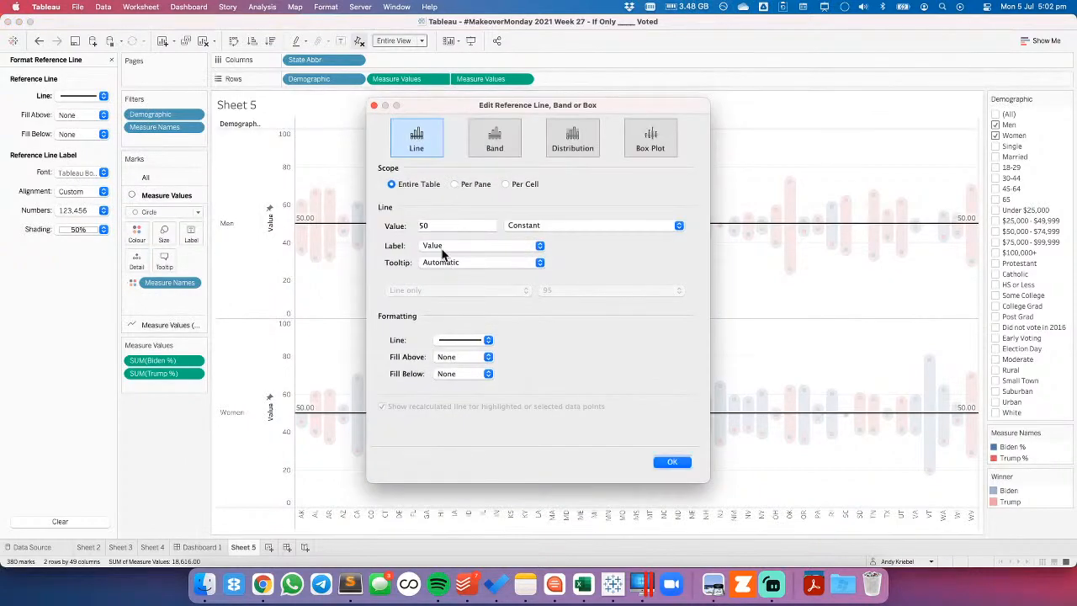
pyautogui.click(439, 245)
pyautogui.click(433, 235)
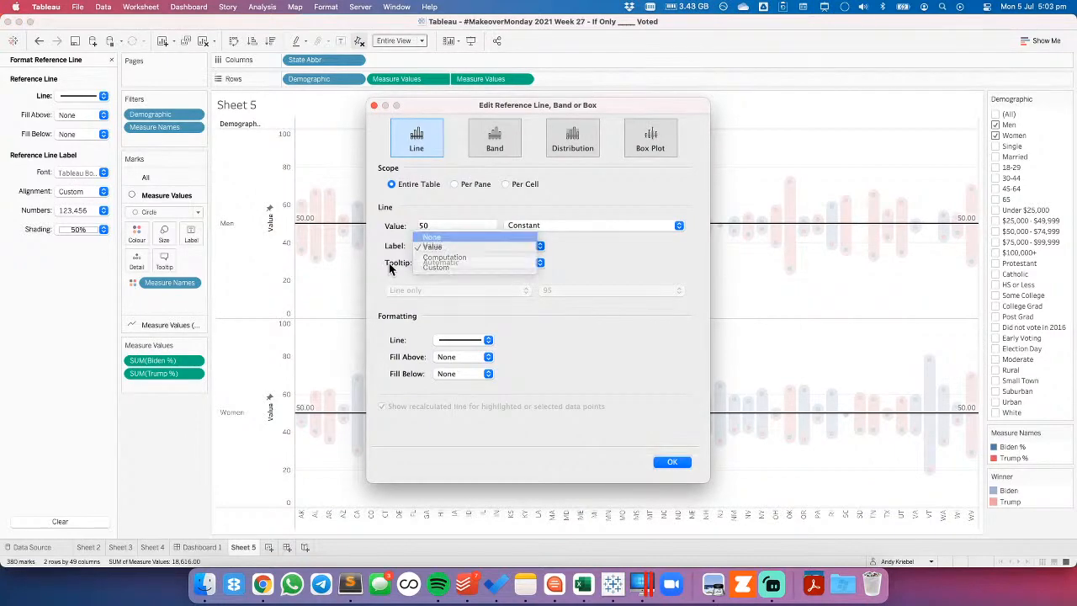
pyautogui.click(449, 263)
pyautogui.click(432, 254)
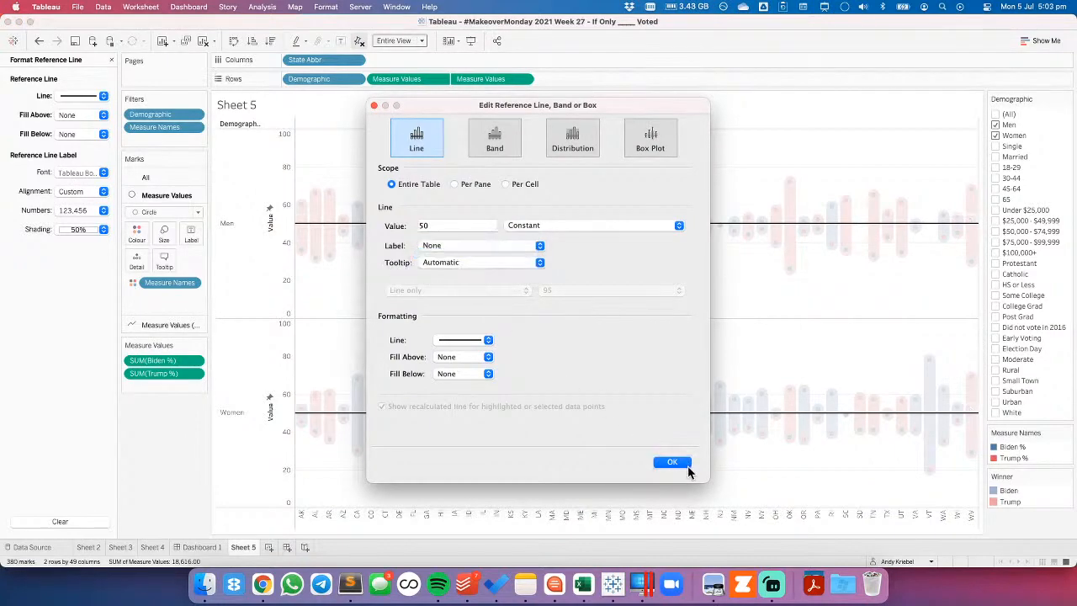
pyautogui.click(673, 462)
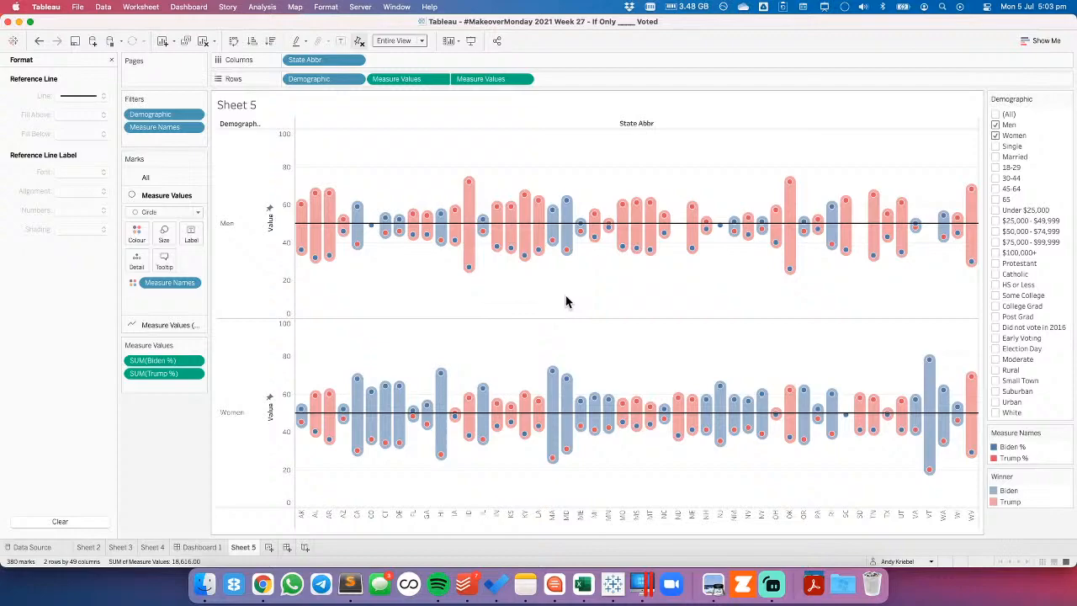
# Set the sheet's grid lines and zero lines to None.
pyautogui.rightClick(565, 302)
pyautogui.click(604, 351)
pyautogui.click(68, 78)
pyautogui.click(66, 130)
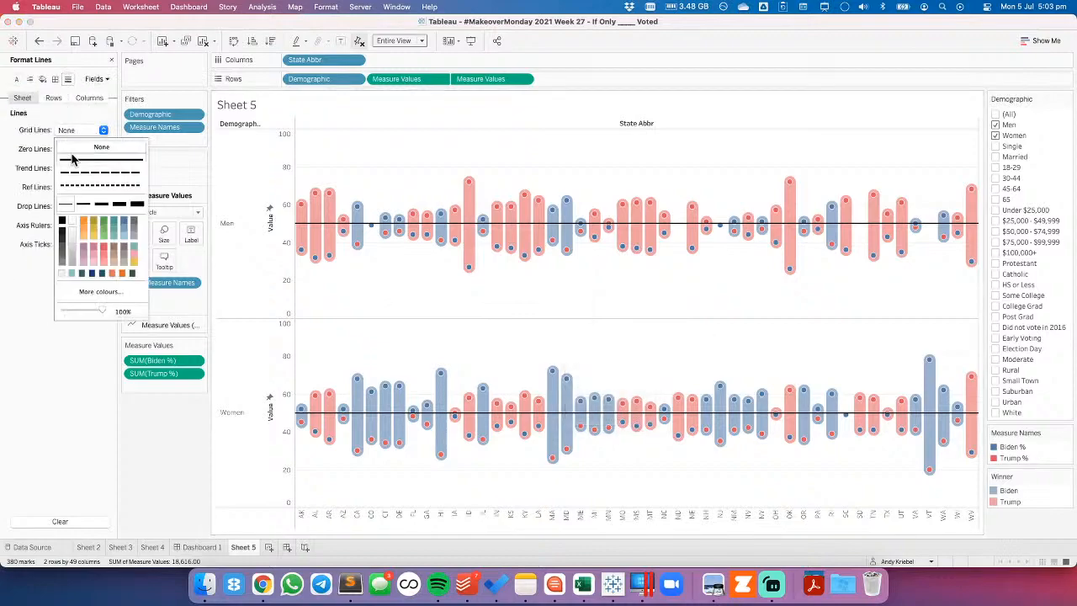
pyautogui.click(32, 148)
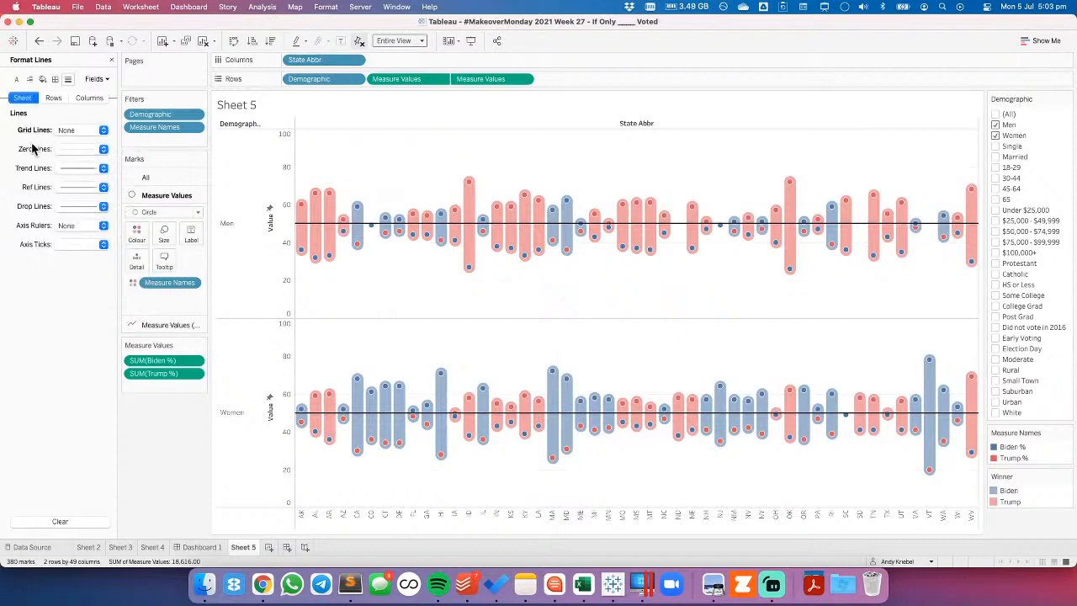
pyautogui.click(75, 149)
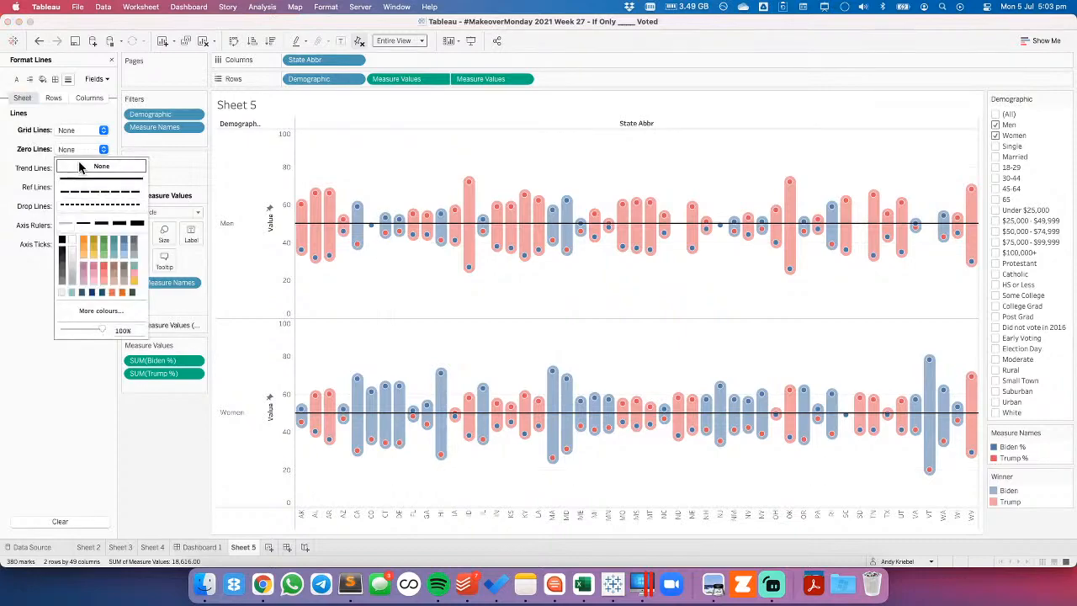
pyautogui.click(27, 184)
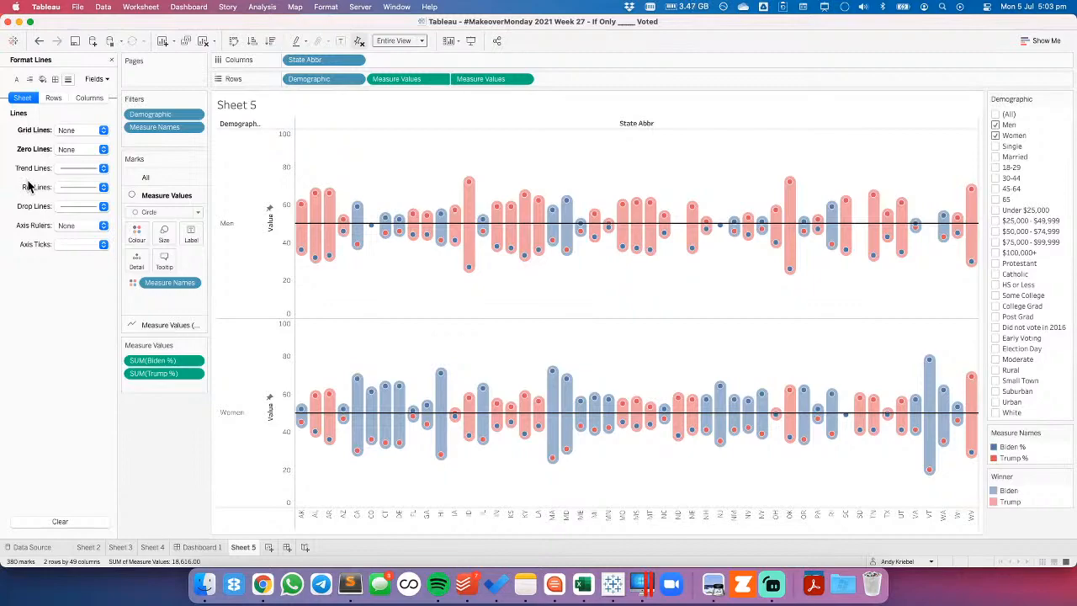
# Set the sheet's column divider border for the pane to None.
pyautogui.click(54, 80)
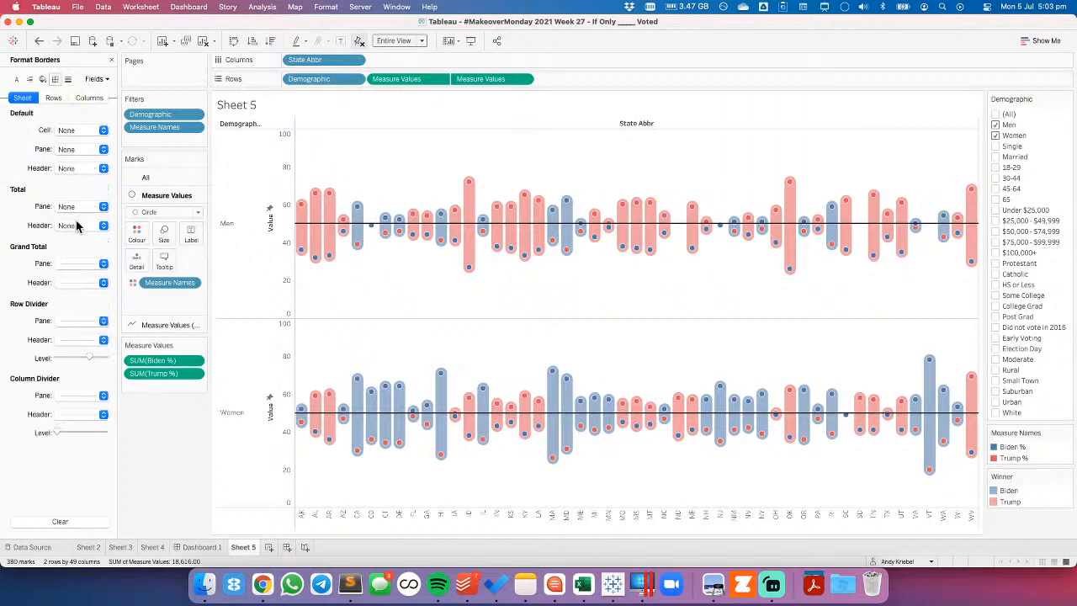
pyautogui.click(73, 395)
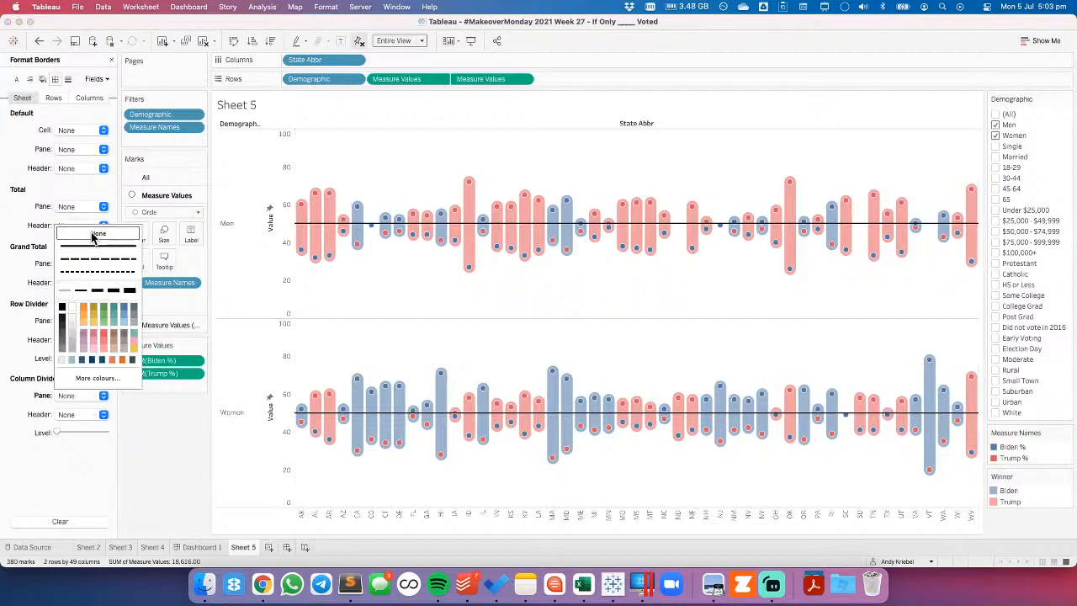
pyautogui.click(637, 137)
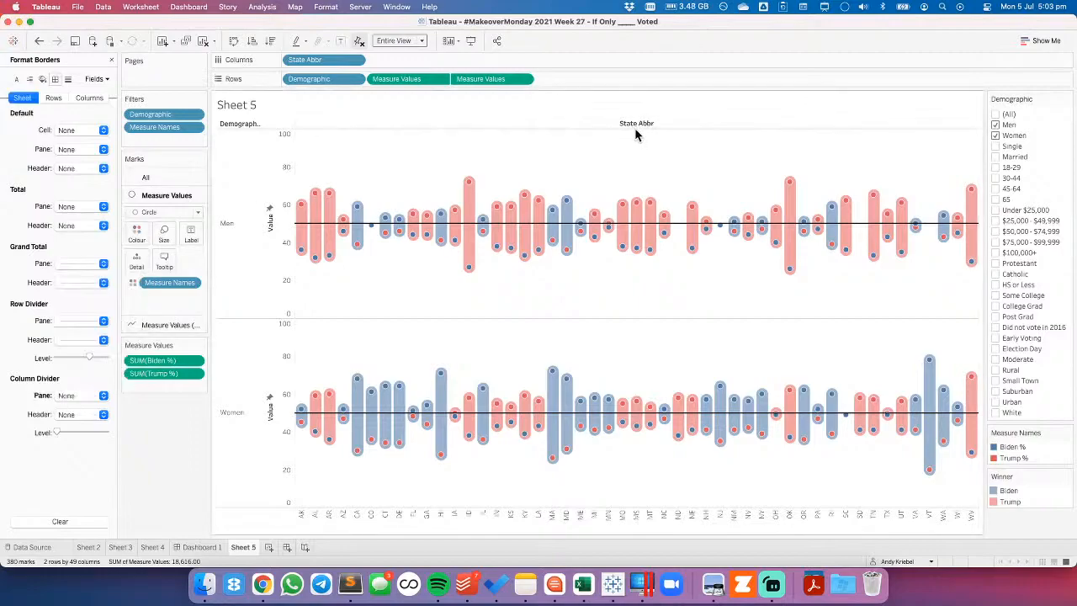
pyautogui.rightClick(637, 135)
pyautogui.click(462, 157)
# Close the formatting options and add the State field to the tooltip for all marks.
pyautogui.click(146, 177)
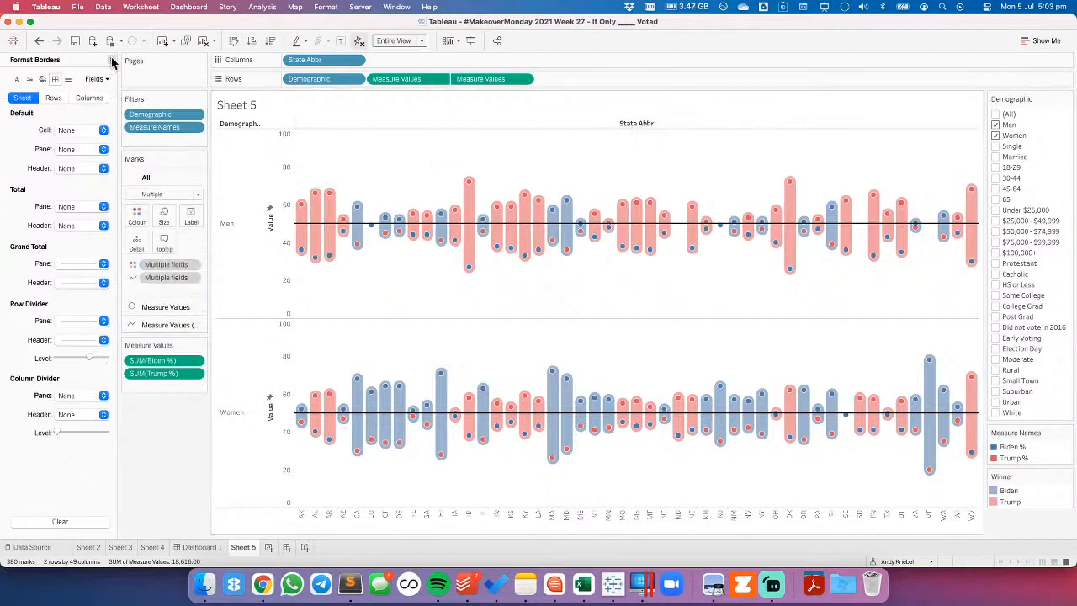
pyautogui.click(112, 62)
pyautogui.click(25, 61)
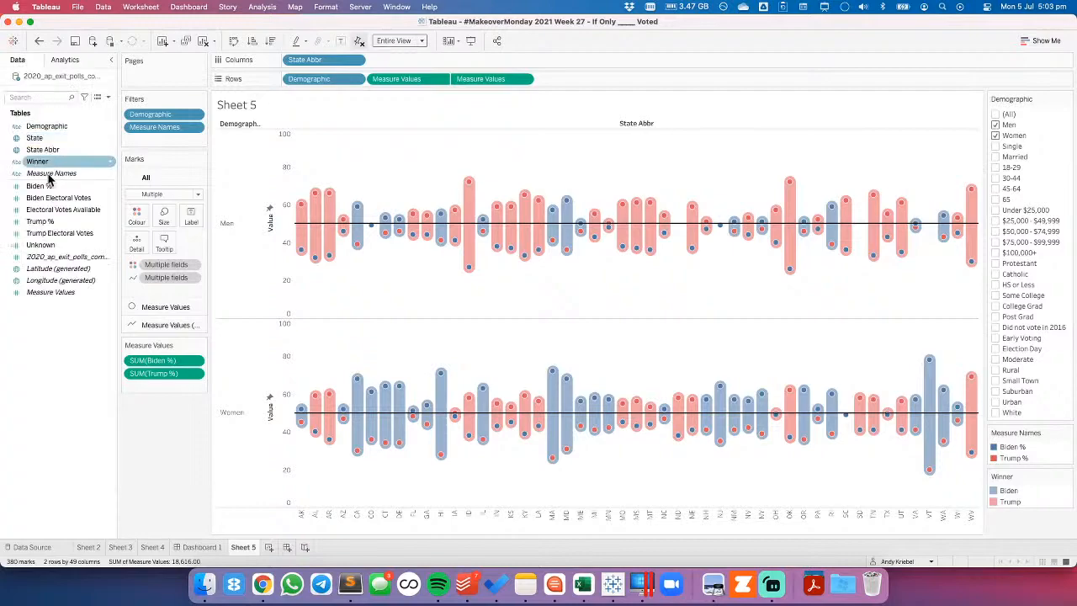
pyautogui.moveTo(37, 139); pyautogui.dragTo(166, 250)
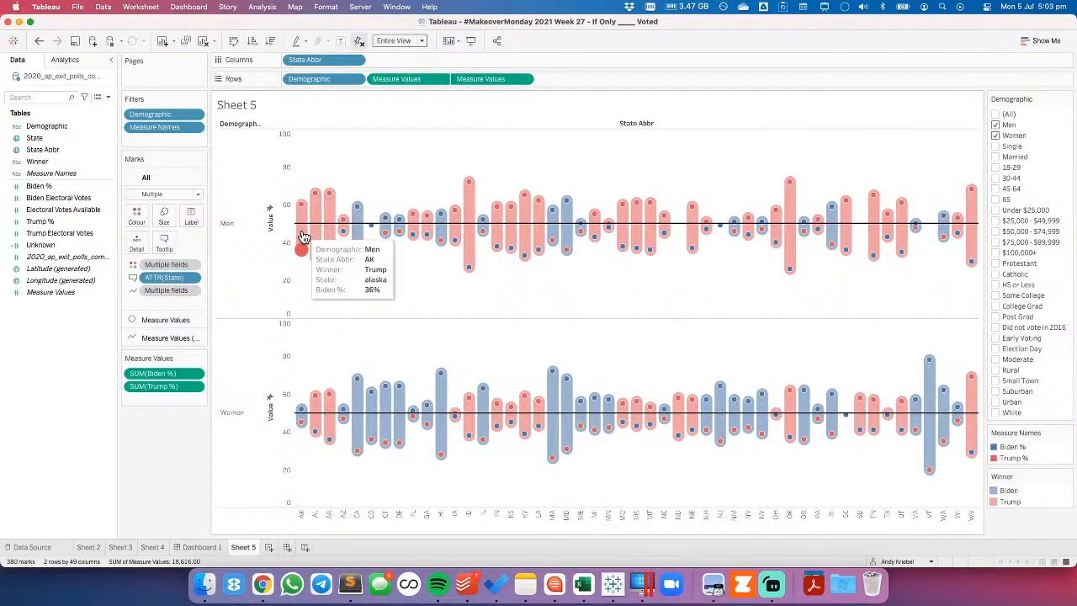
pyautogui.click(357, 60)
pyautogui.click(328, 147)
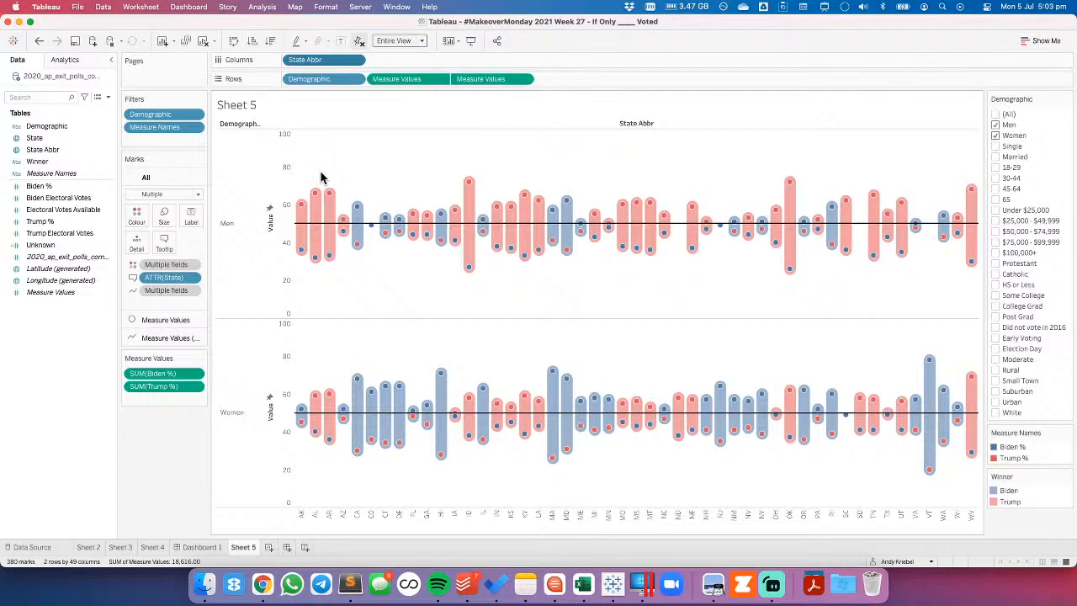
pyautogui.moveTo(328, 223)
# Set fixed major tick marks on the Value axis with an origin of 25 and an interval of 25.
pyautogui.rightClick(276, 294)
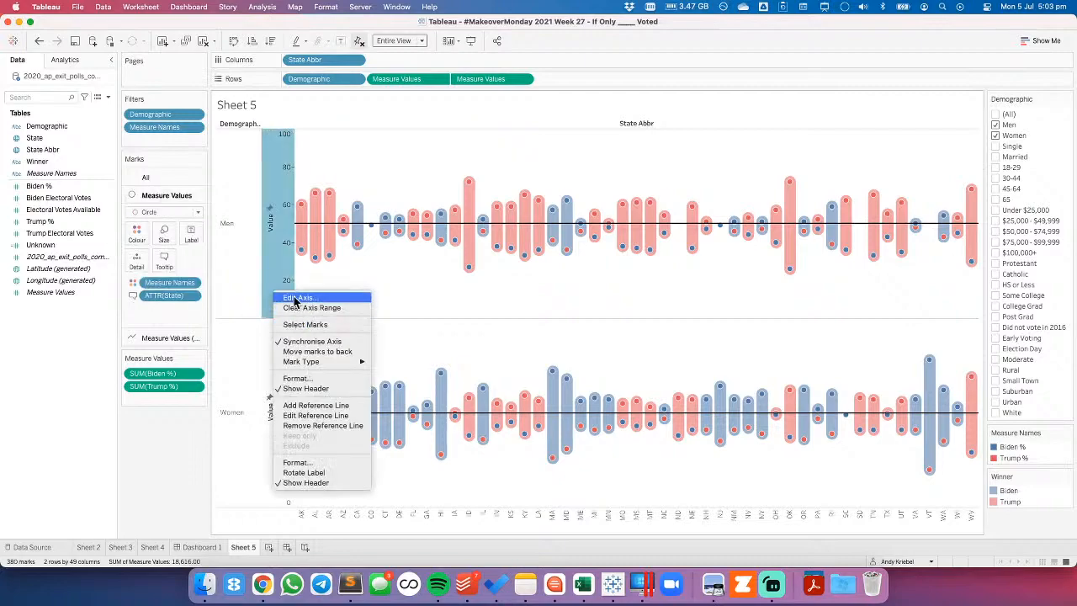
pyautogui.click(294, 298)
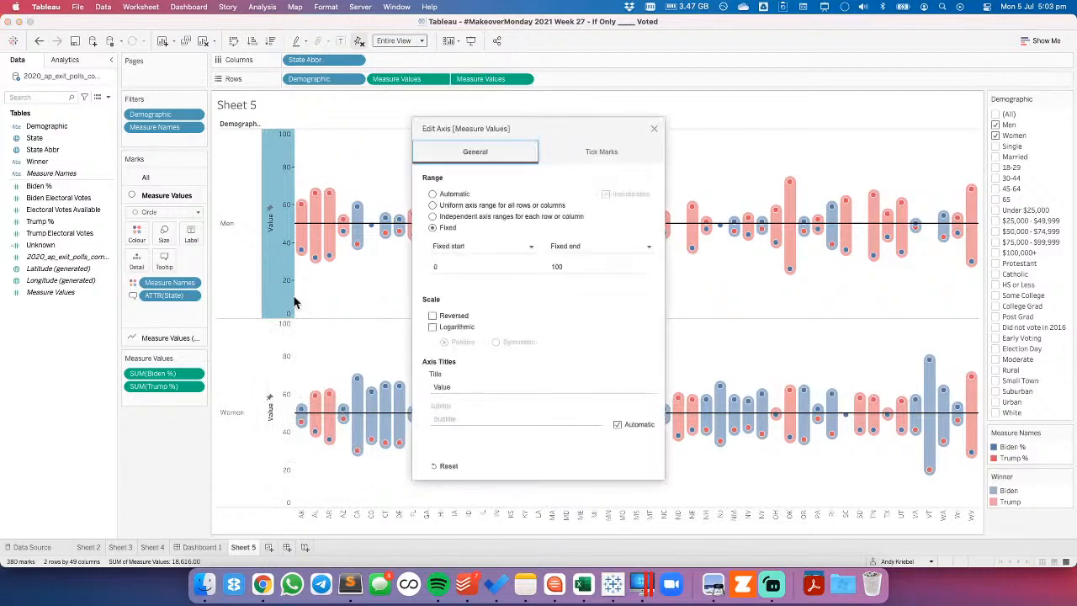
pyautogui.click(598, 153)
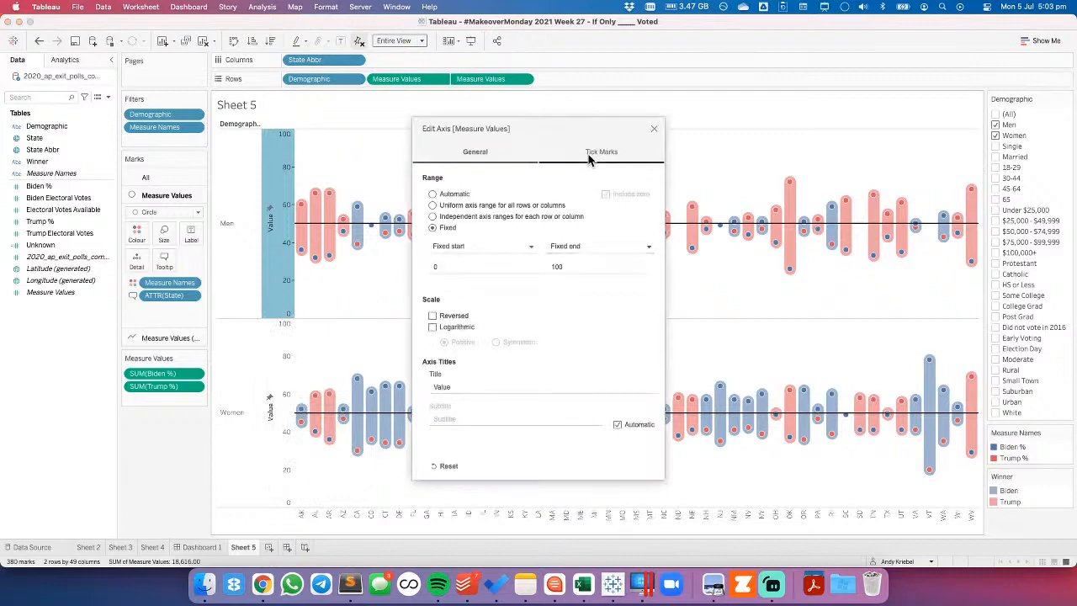
pyautogui.click(434, 205)
pyautogui.click(475, 244)
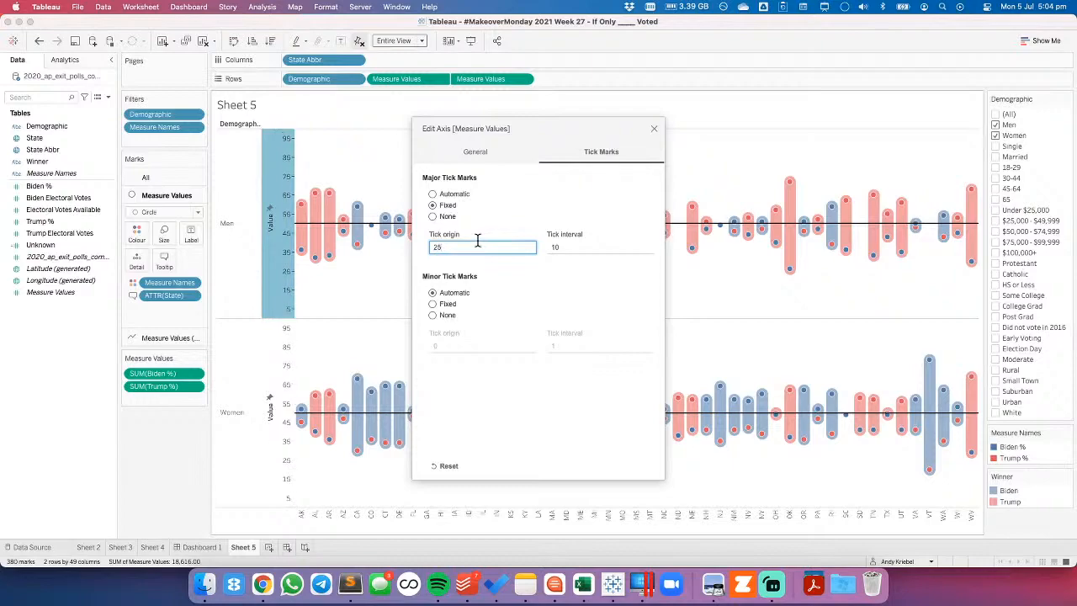
pyautogui.press('Tab')
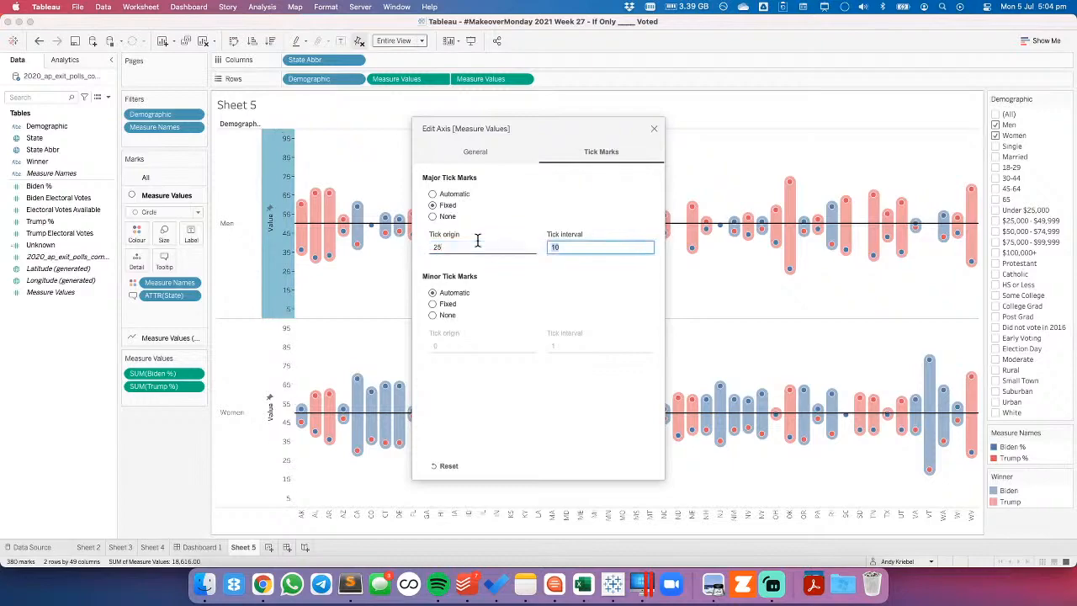
pyautogui.write('25')
pyautogui.press('Tab')
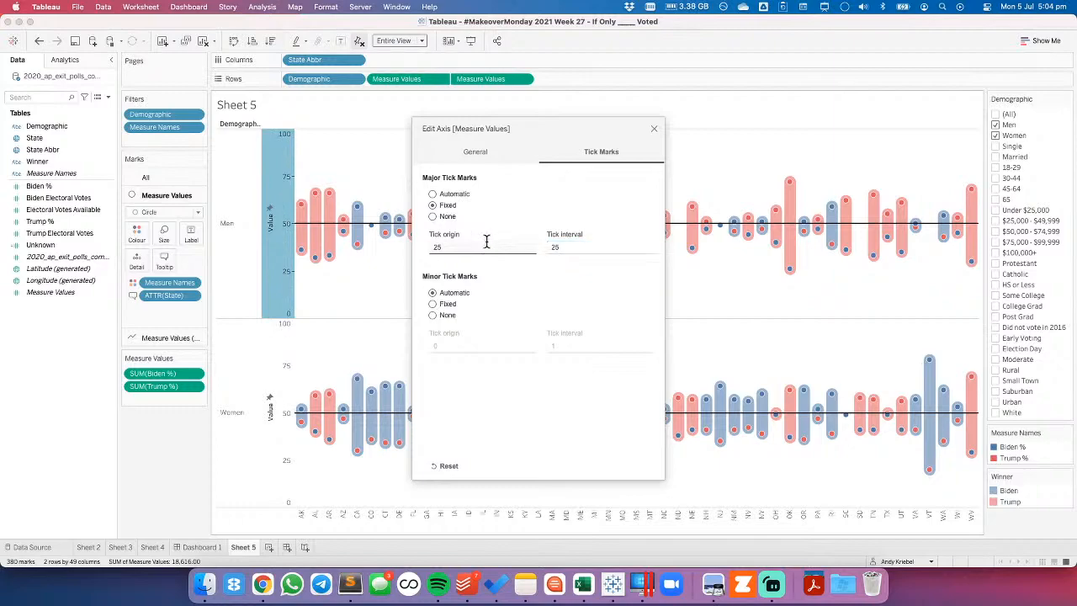
pyautogui.click(654, 130)
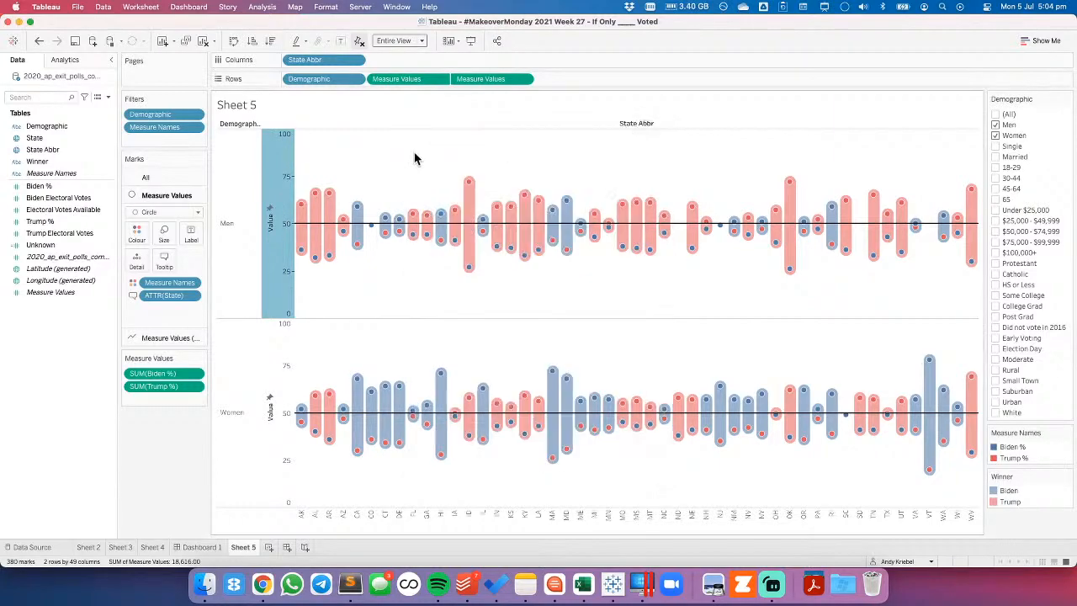
# Change the Value axis's fixed range to start at 1 and end at 99.
pyautogui.rightClick(274, 279)
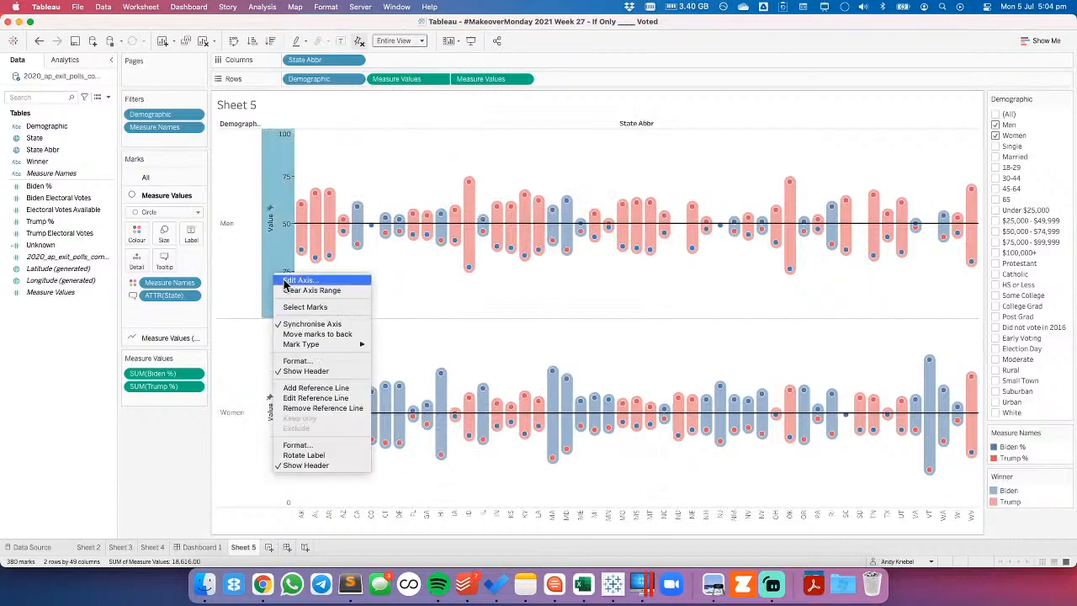
pyautogui.click(496, 317)
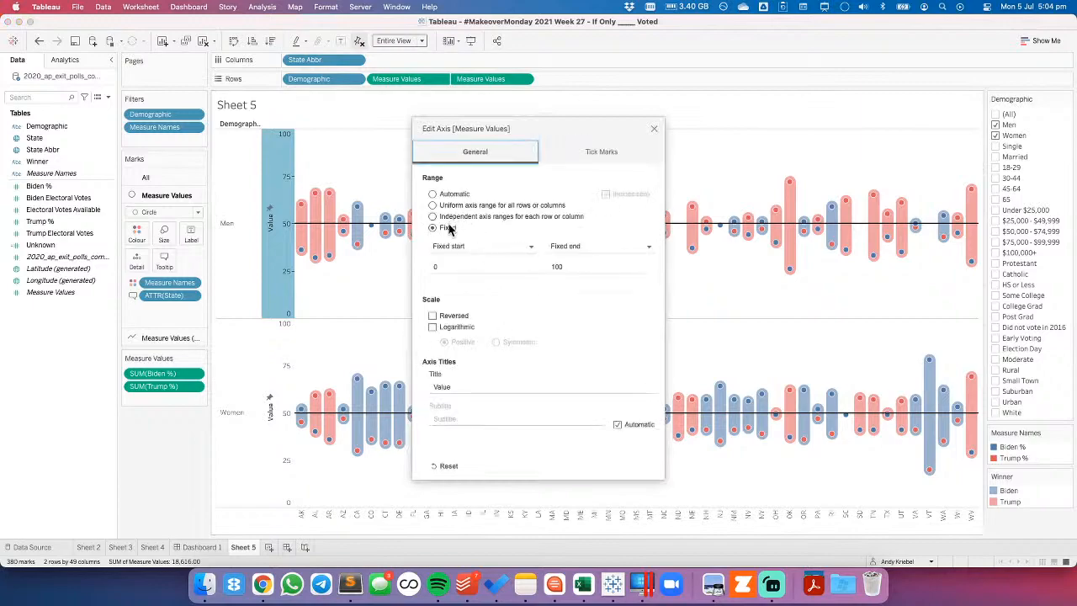
pyautogui.click(483, 266)
pyautogui.write('1')
pyautogui.press('Tab')
pyautogui.press('Tab')
pyautogui.write('99')
pyautogui.press('Tab')
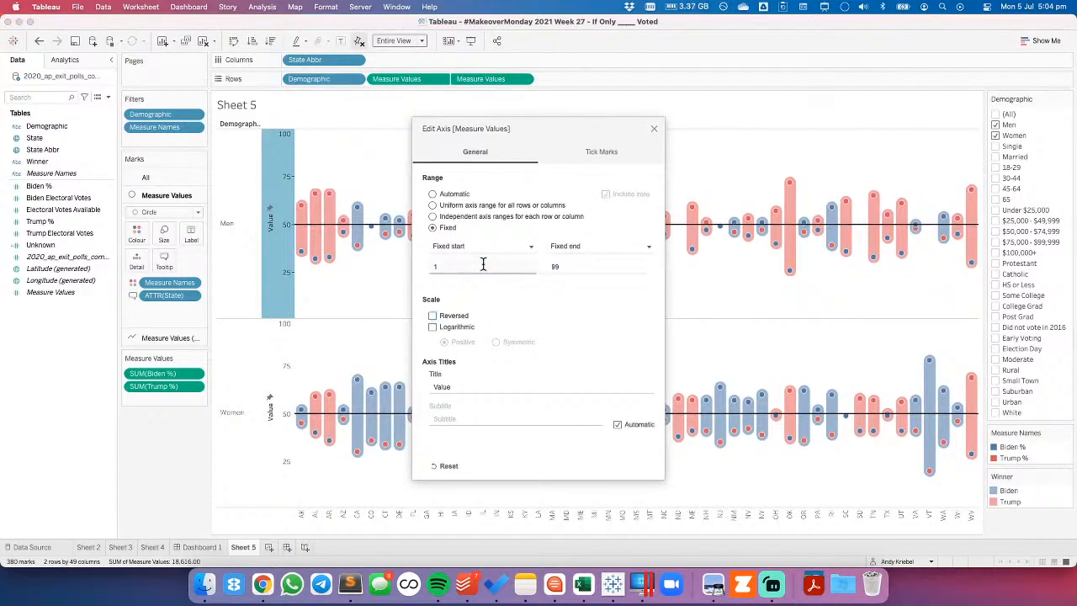
pyautogui.click(654, 130)
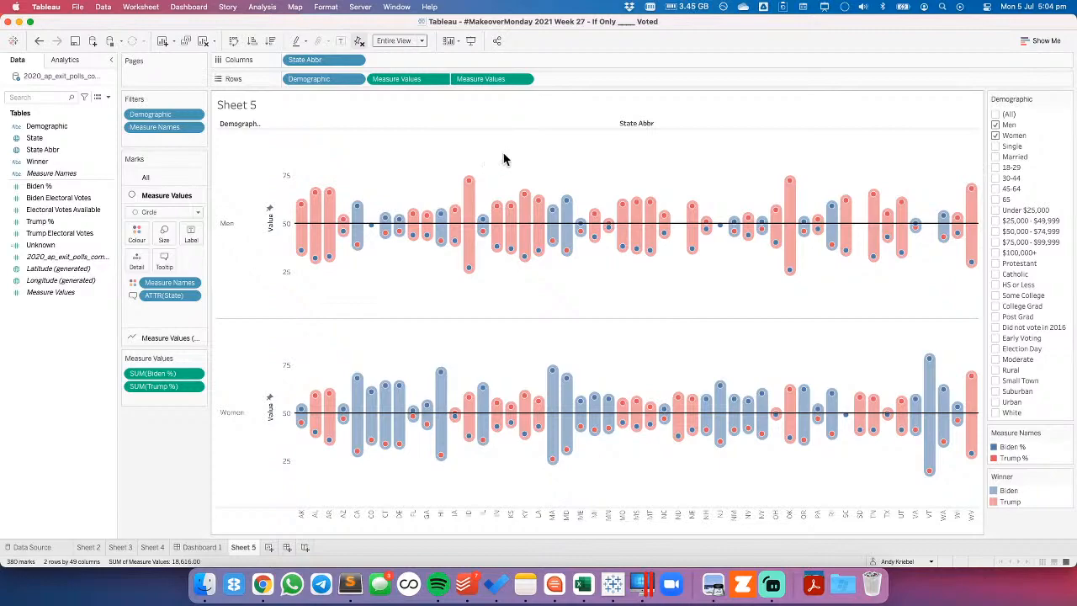
# Rotate the Demographic row labels so that Men and Women read vertically.
pyautogui.rightClick(578, 125)
pyautogui.click(589, 165)
pyautogui.click(226, 246)
pyautogui.rightClick(225, 245)
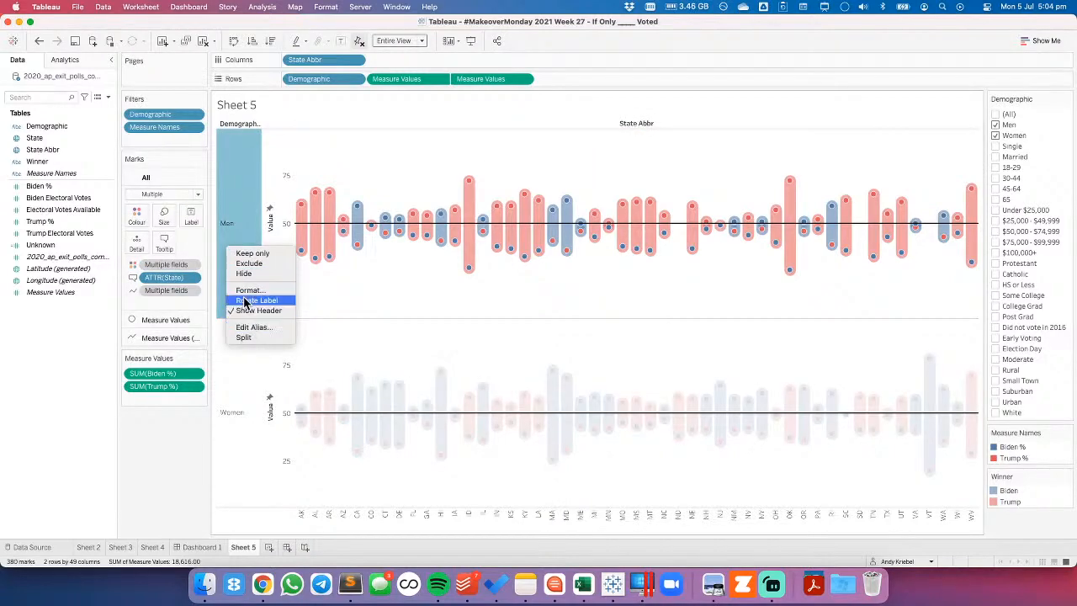
pyautogui.click(230, 241)
pyautogui.click(231, 243)
pyautogui.rightClick(232, 243)
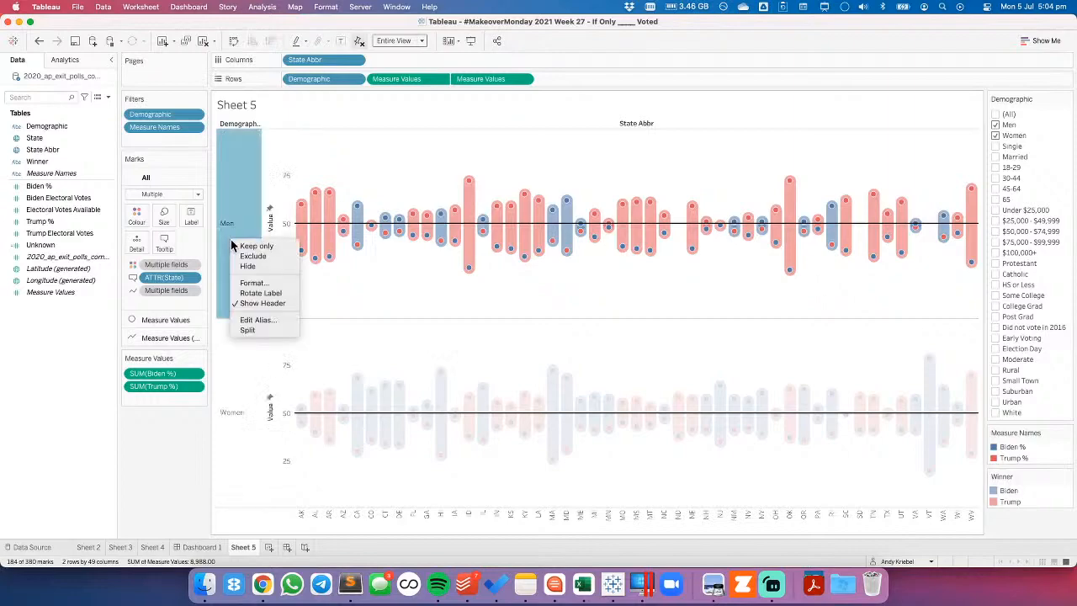
pyautogui.click(253, 294)
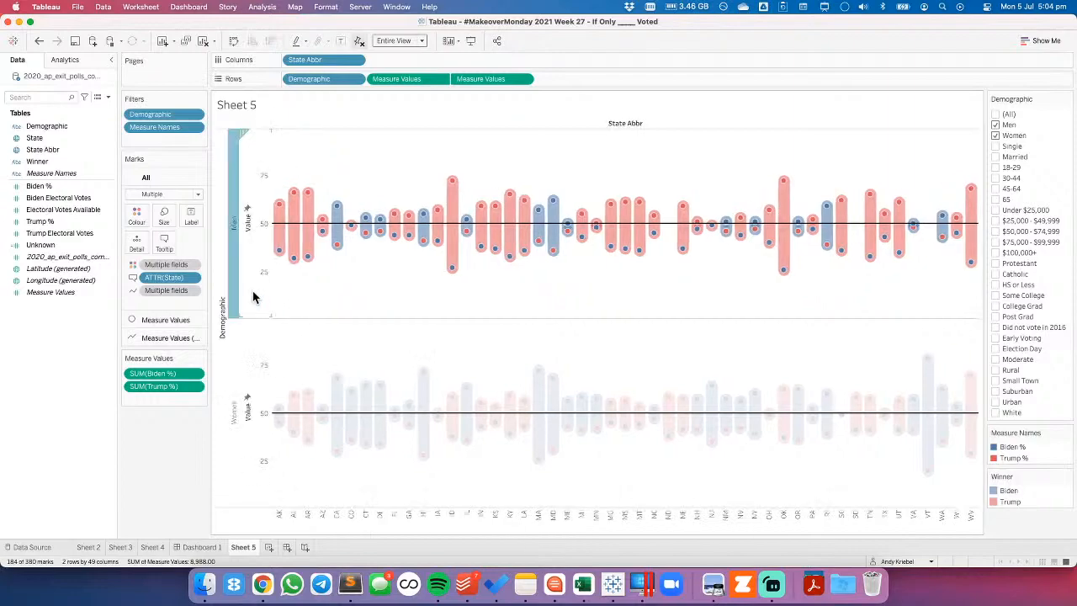
# Format the Demographic row labels as 12 pt bold in a darker colour and slightly widen their column.
pyautogui.rightClick(233, 278)
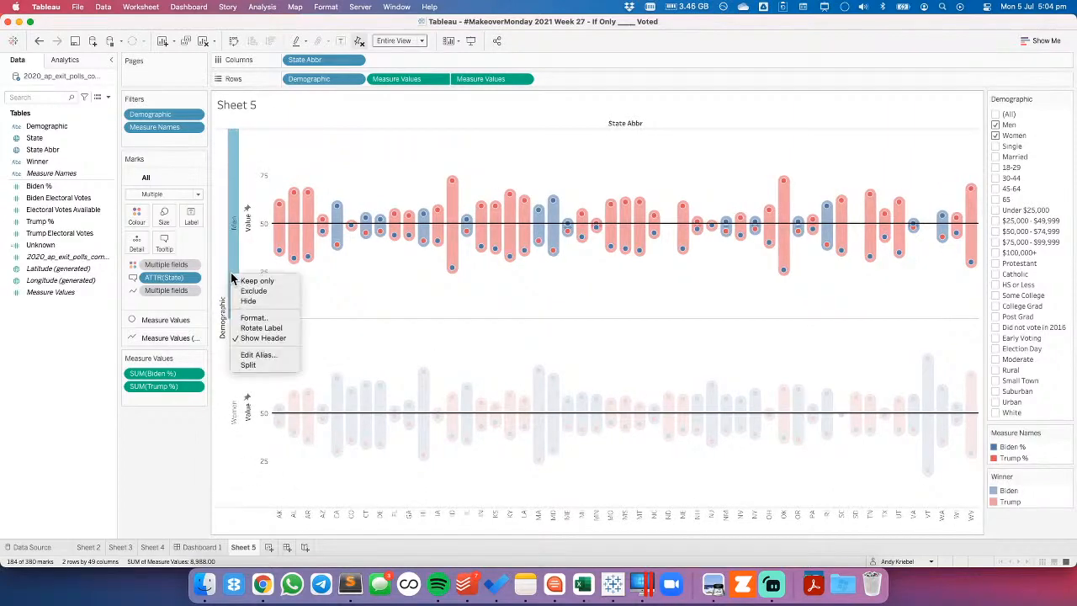
pyautogui.click(253, 317)
pyautogui.click(78, 130)
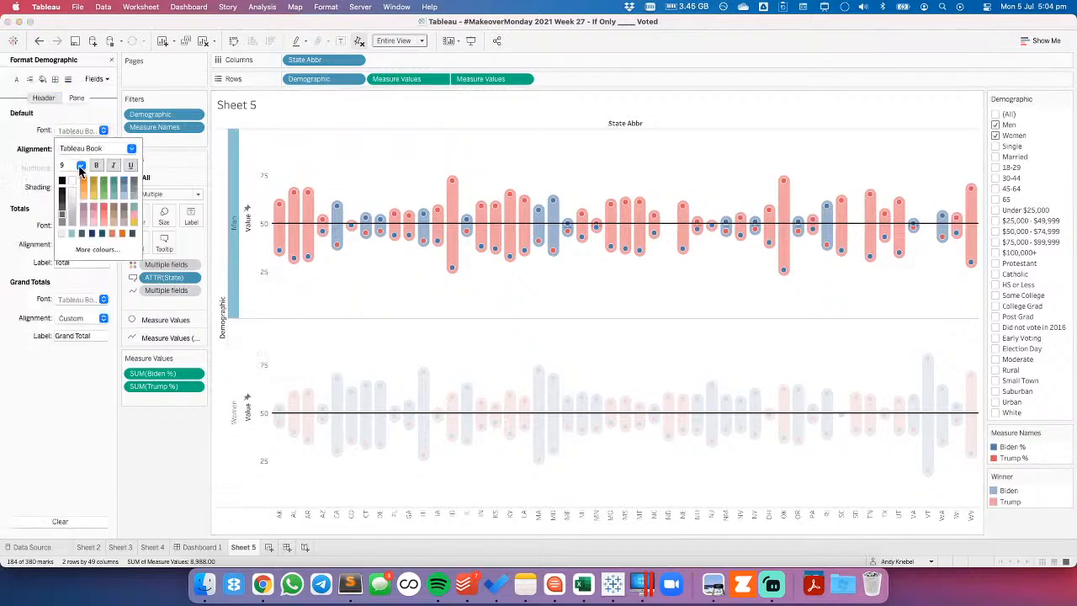
pyautogui.click(81, 165)
pyautogui.click(74, 204)
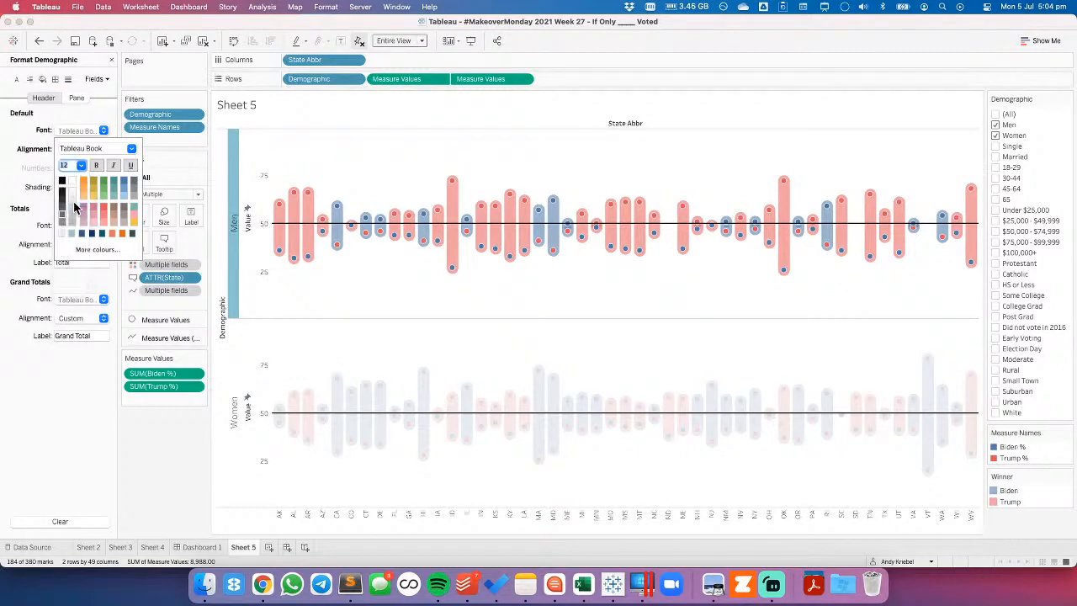
pyautogui.click(63, 199)
pyautogui.click(96, 165)
pyautogui.click(296, 293)
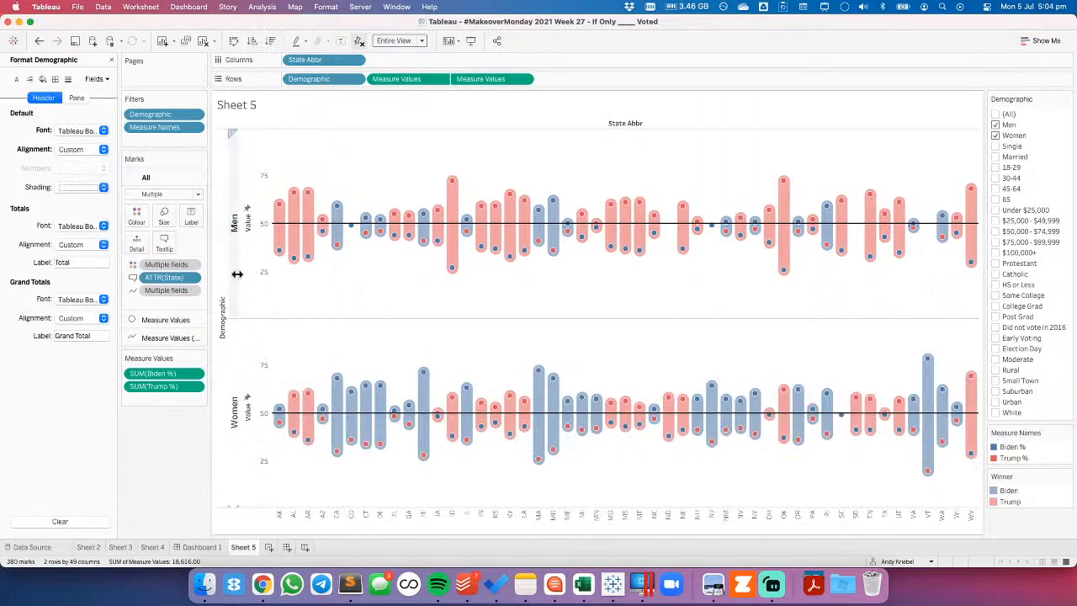
pyautogui.moveTo(243, 273); pyautogui.dragTo(247, 274)
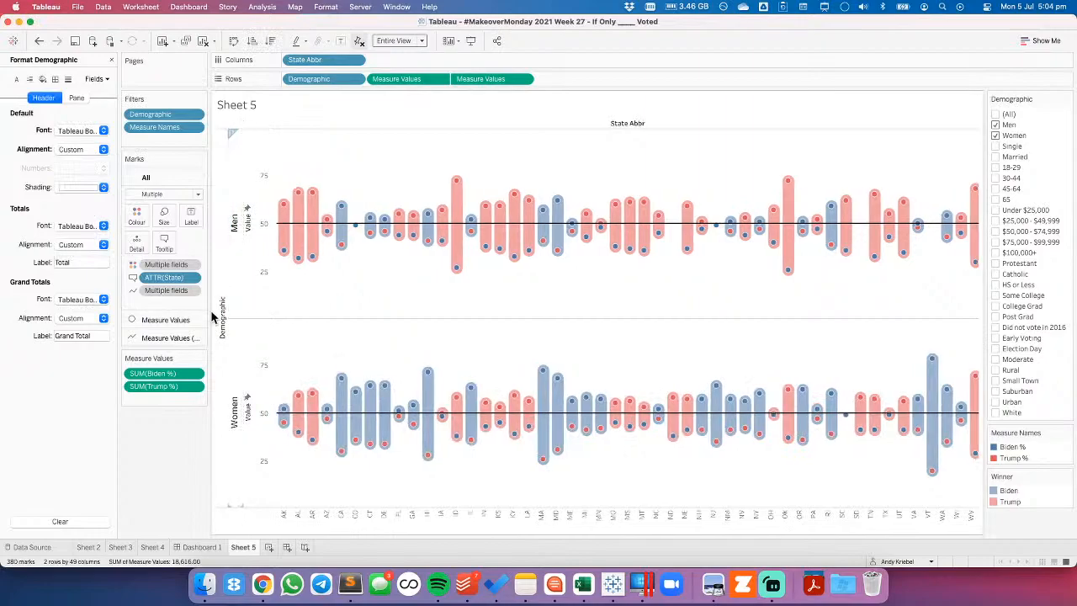
# Hide the field labels for both columns and rows on the dumbbell chart.
pyautogui.rightClick(224, 330)
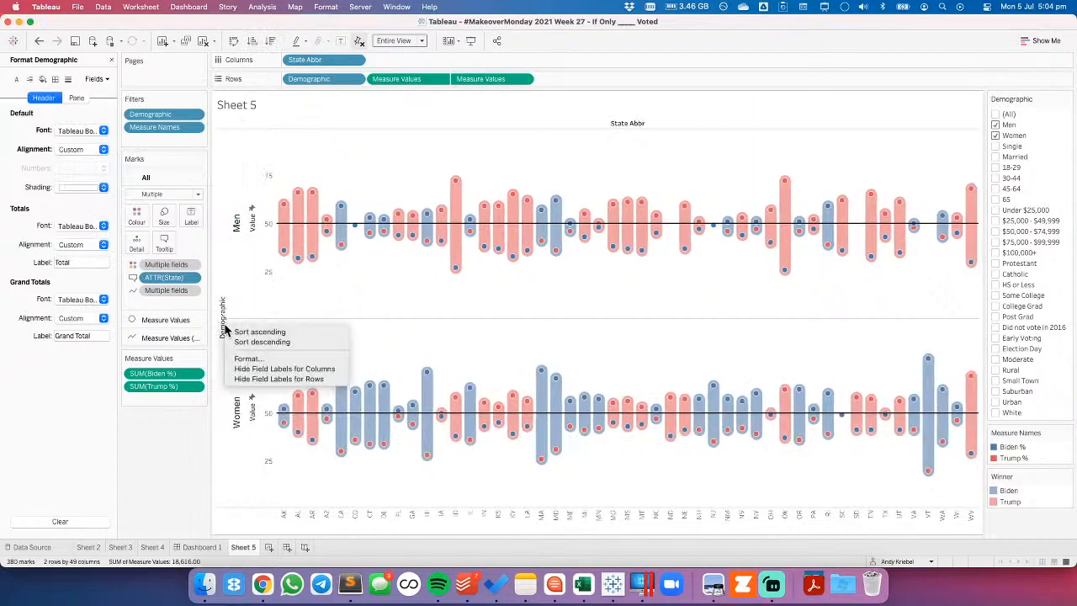
pyautogui.click(251, 372)
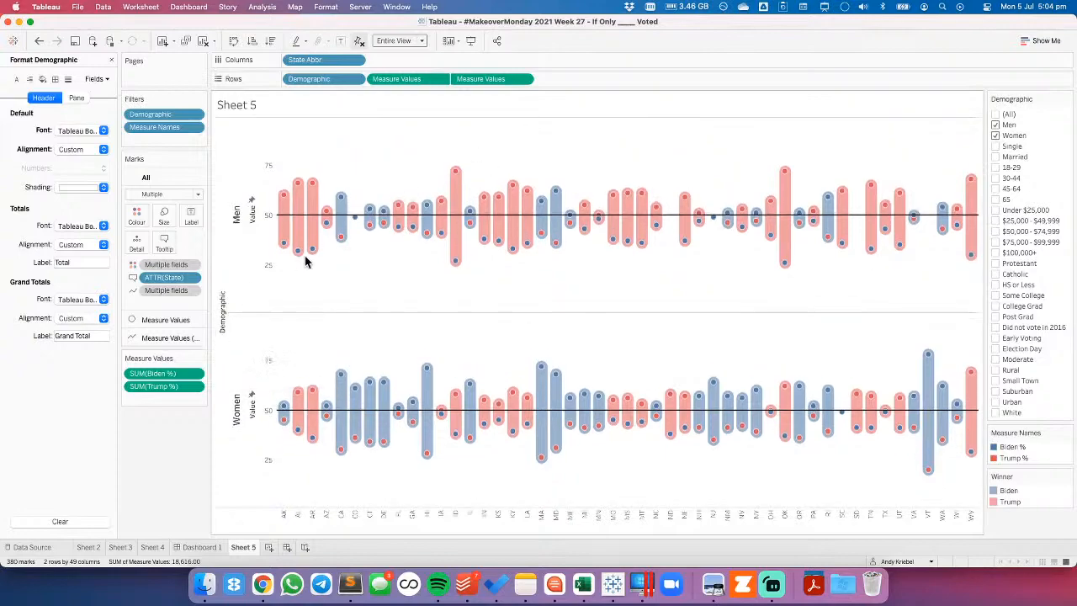
pyautogui.rightClick(220, 311)
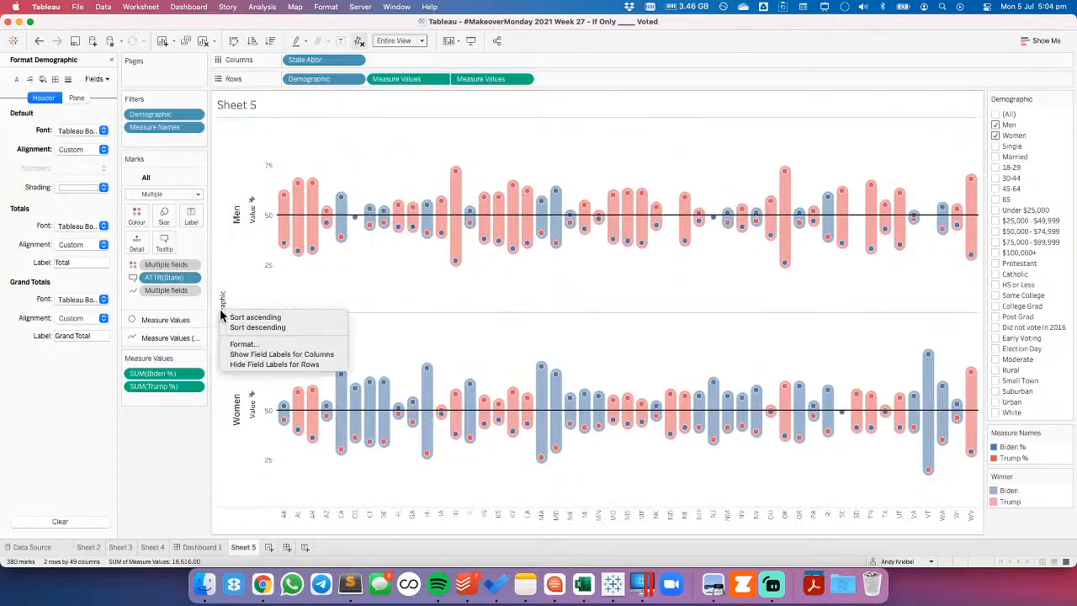
pyautogui.click(252, 366)
# Remove the Value title from the primary Measure Values axis.
pyautogui.rightClick(245, 242)
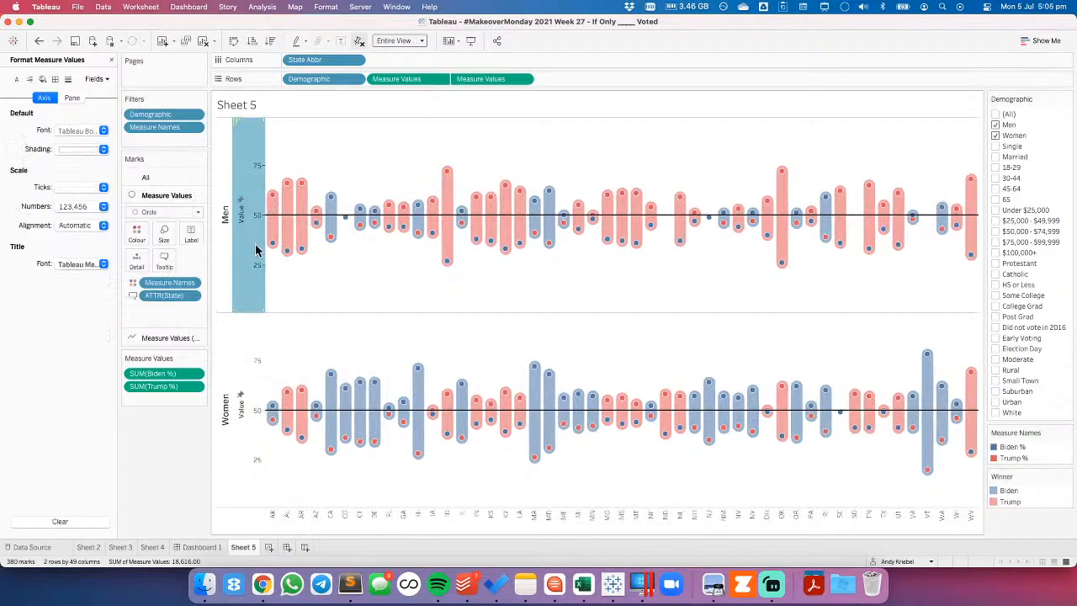
pyautogui.click(266, 258)
pyautogui.doubleClick(483, 385)
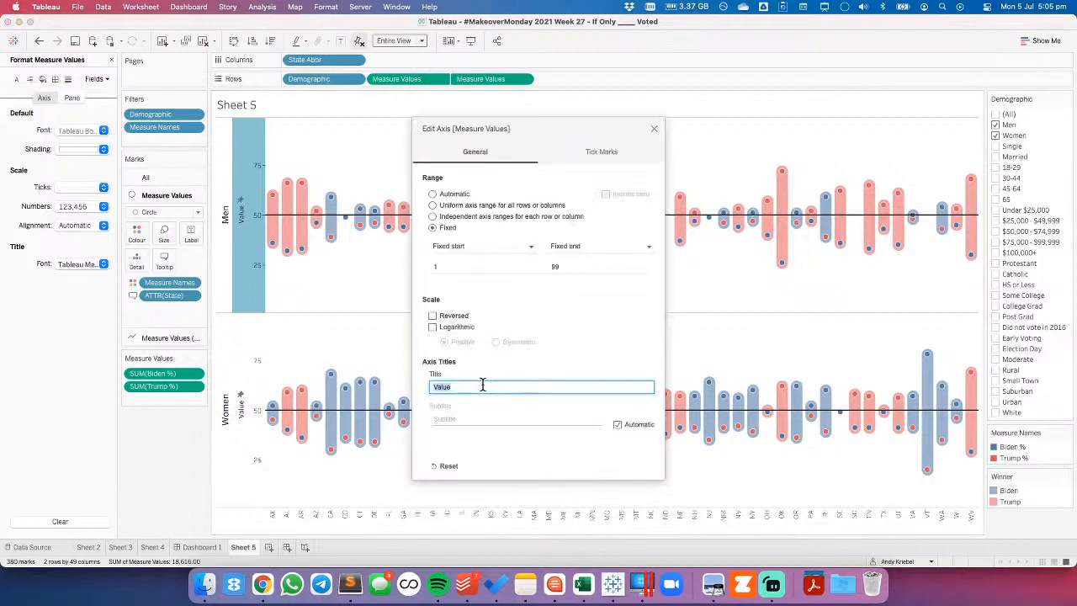
pyautogui.press('BackSpace')
pyautogui.click(654, 131)
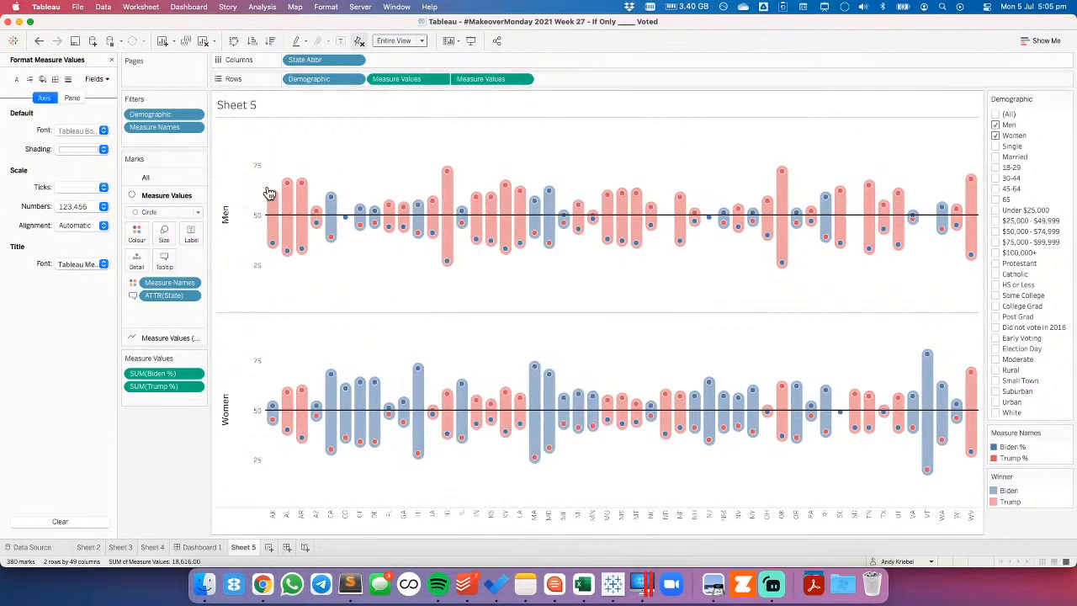
# Show the header of the second Measure Values axis and remove its Value title.
pyautogui.click(524, 78)
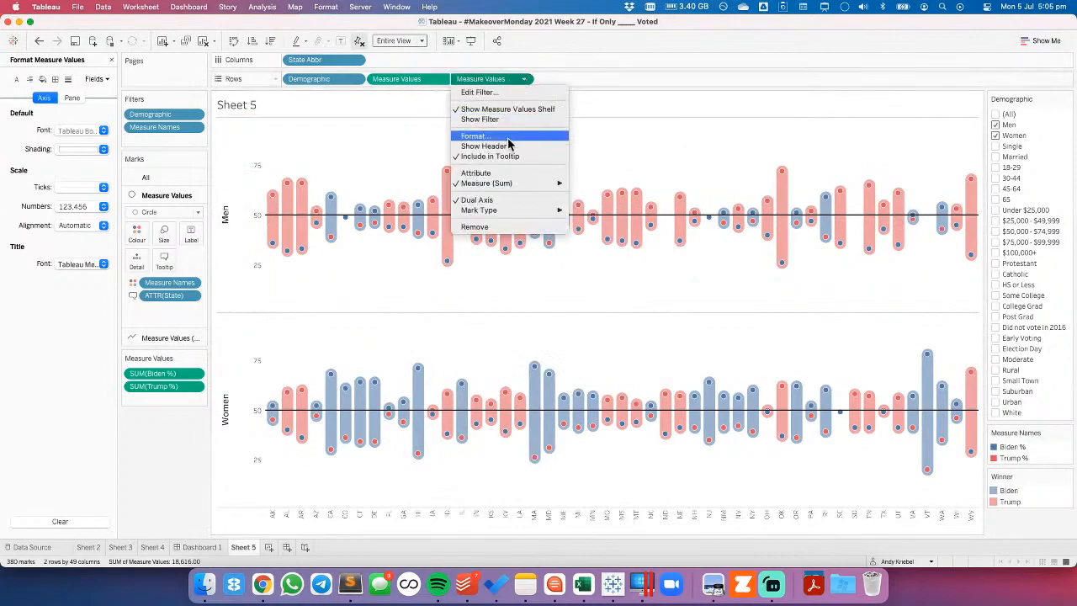
pyautogui.click(506, 148)
pyautogui.rightClick(964, 226)
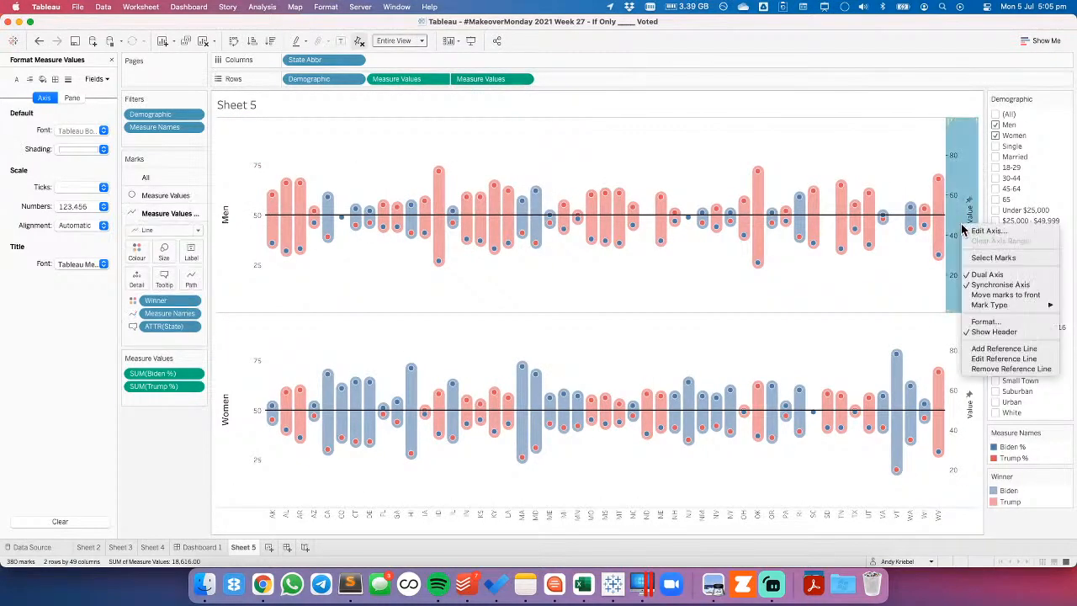
pyautogui.click(676, 370)
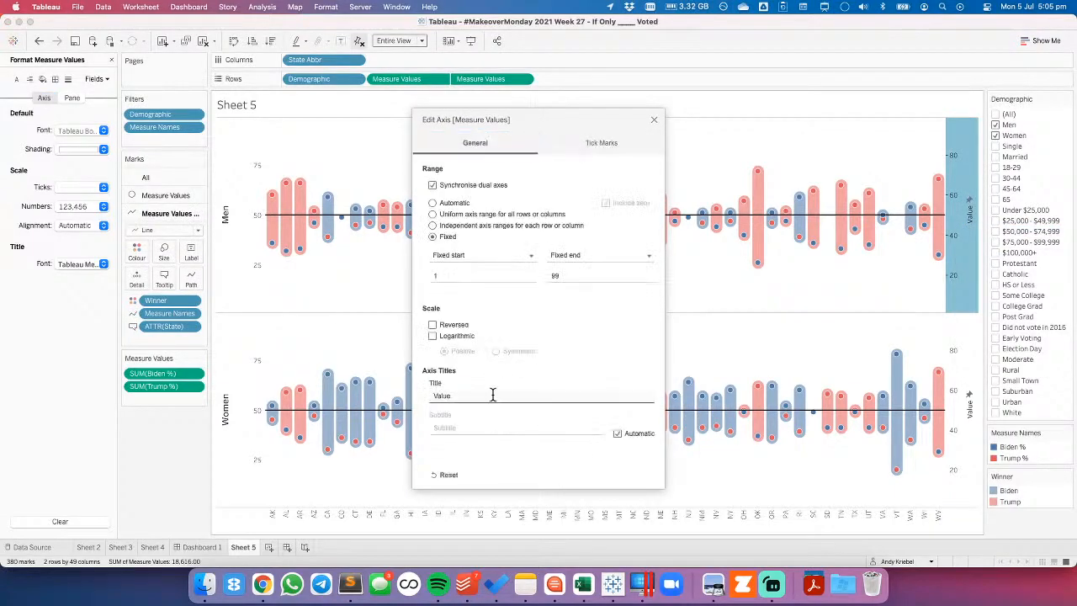
pyautogui.doubleClick(493, 395)
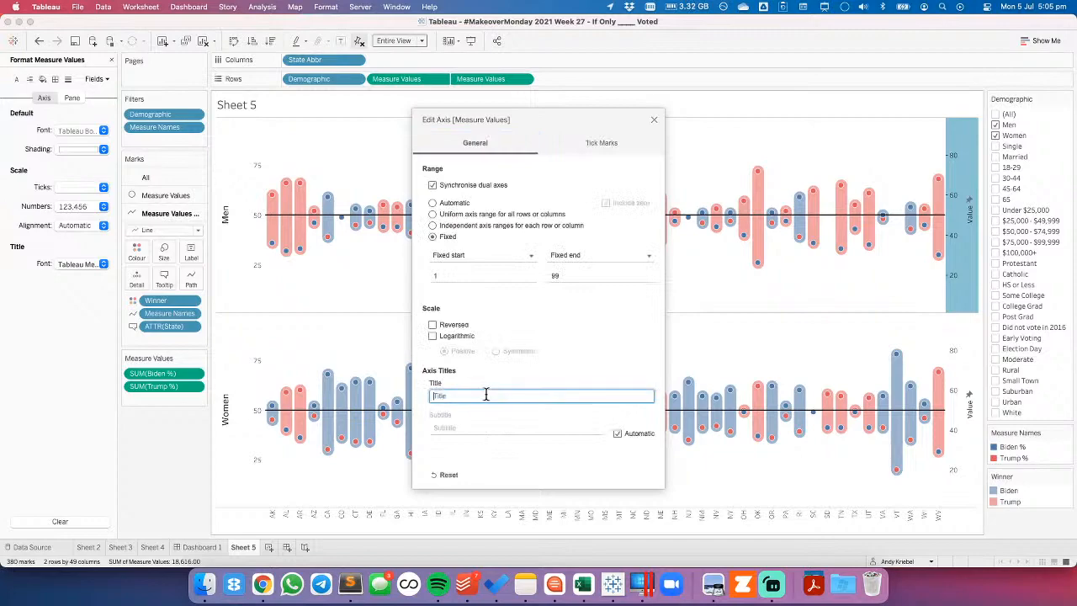
pyautogui.click(654, 120)
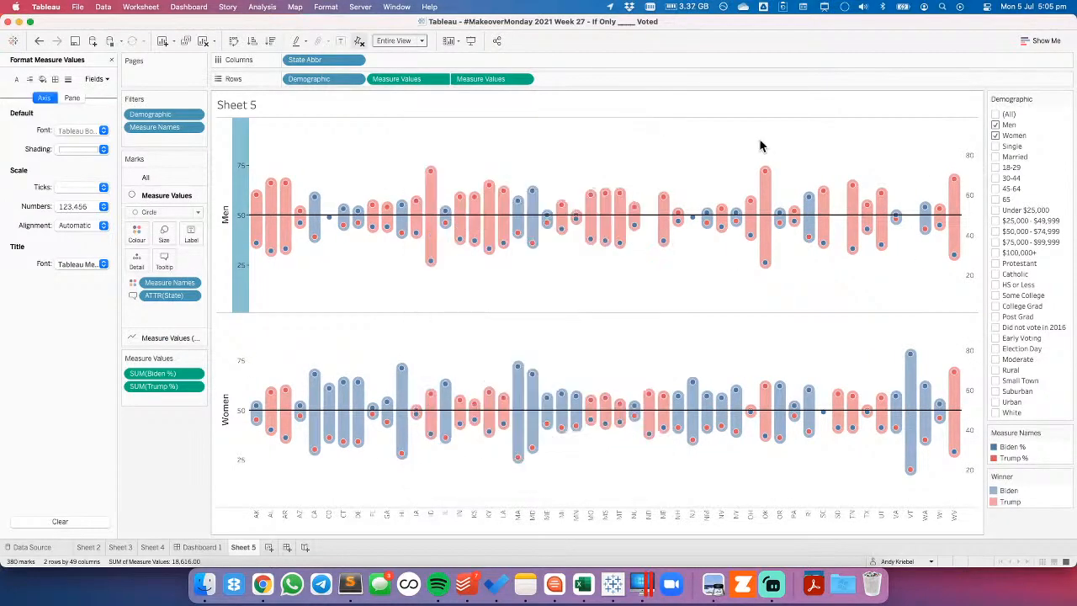
pyautogui.rightClick(969, 174)
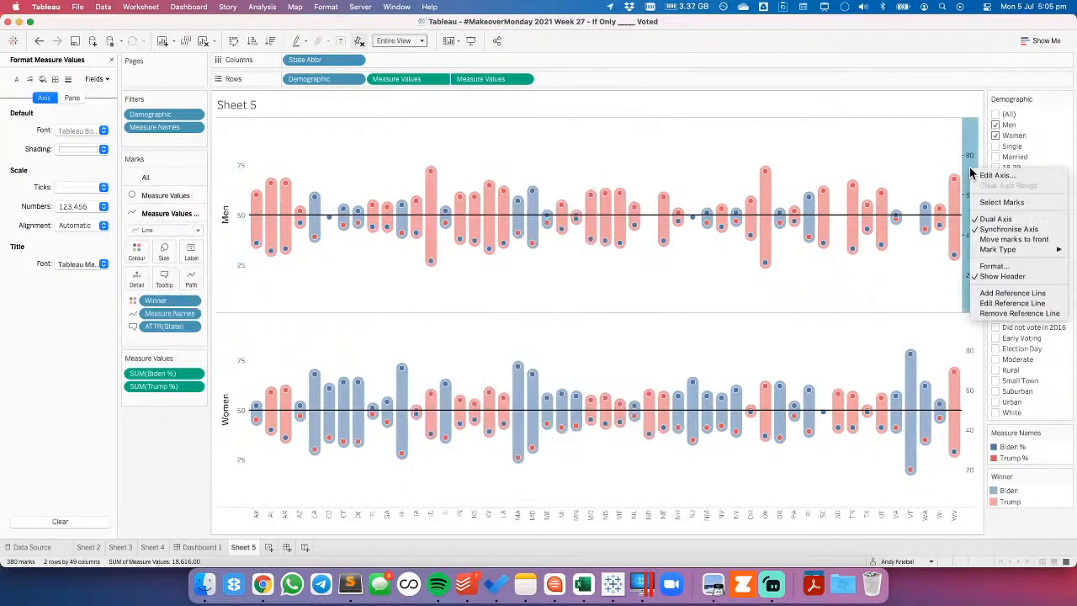
pyautogui.click(1002, 277)
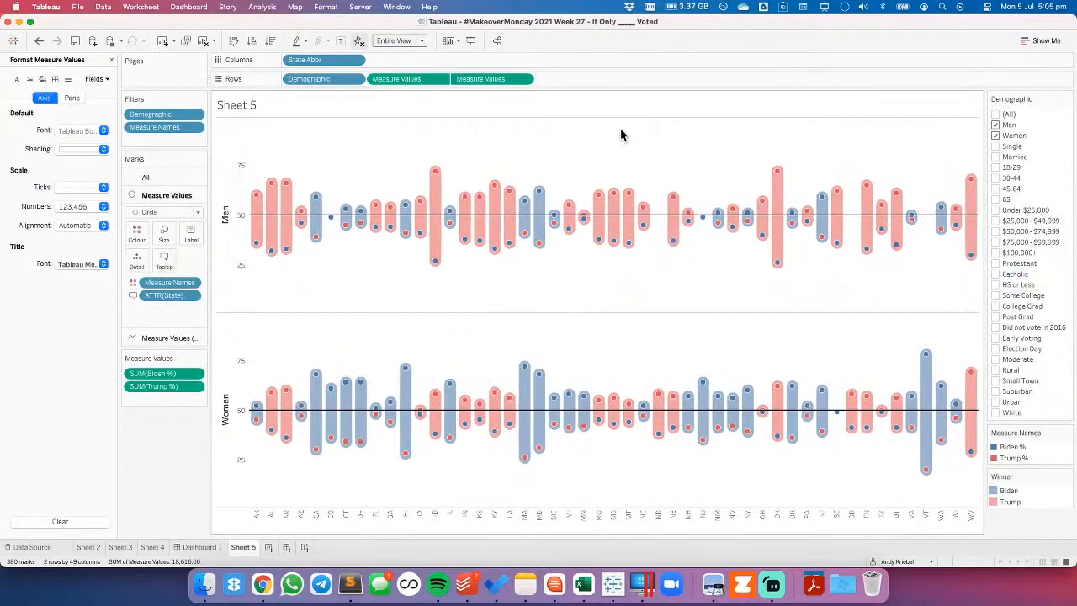
pyautogui.click(39, 40)
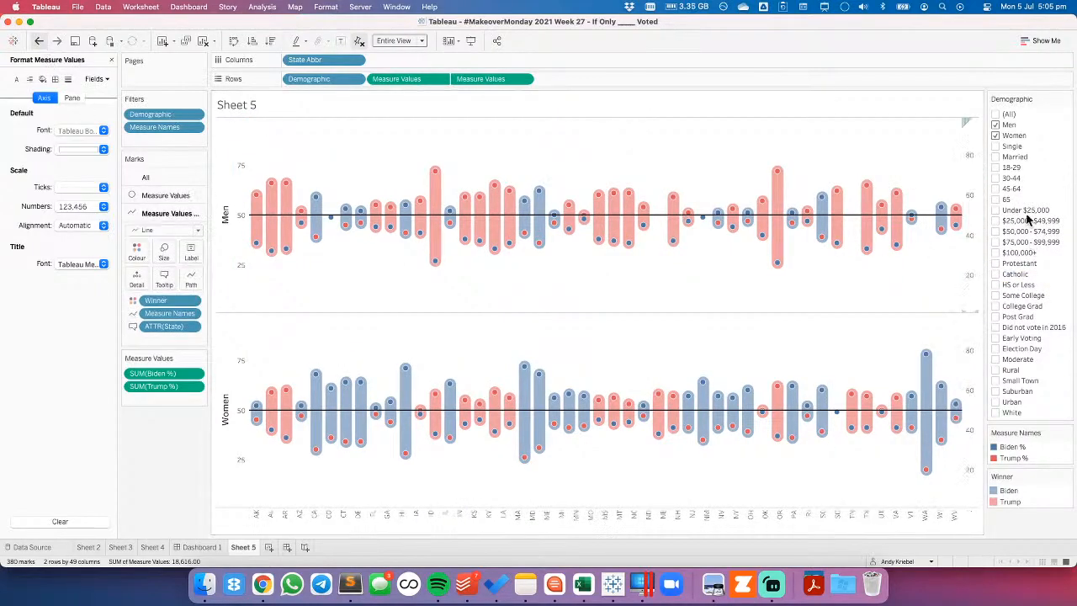
# Set fixed major tick marks on the secondary Measure Values axis with an origin of 25 and an interval of 25.
pyautogui.rightClick(970, 202)
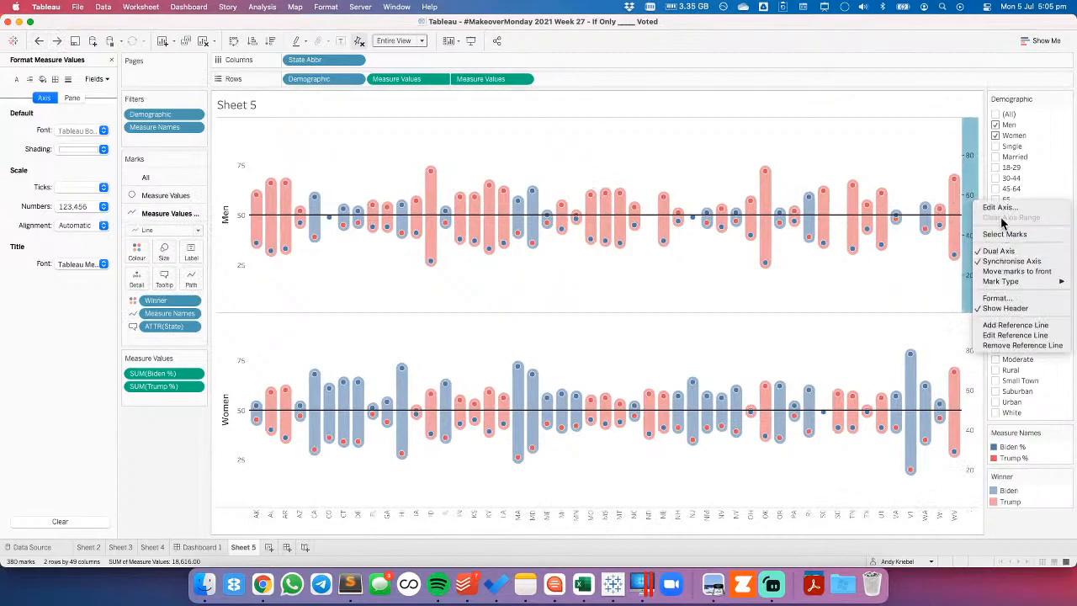
pyautogui.click(1001, 208)
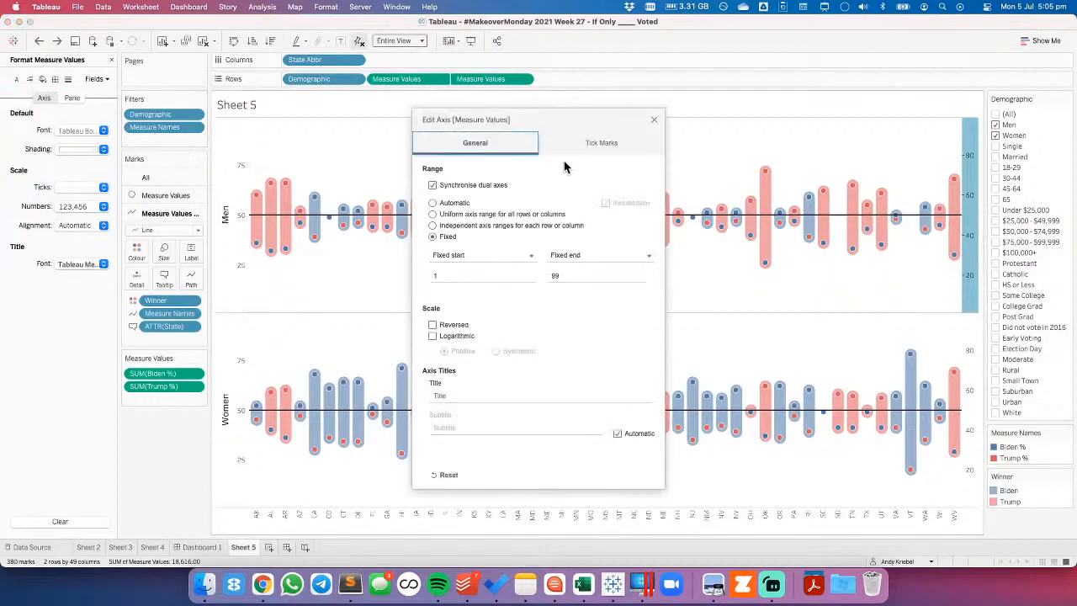
pyautogui.click(587, 143)
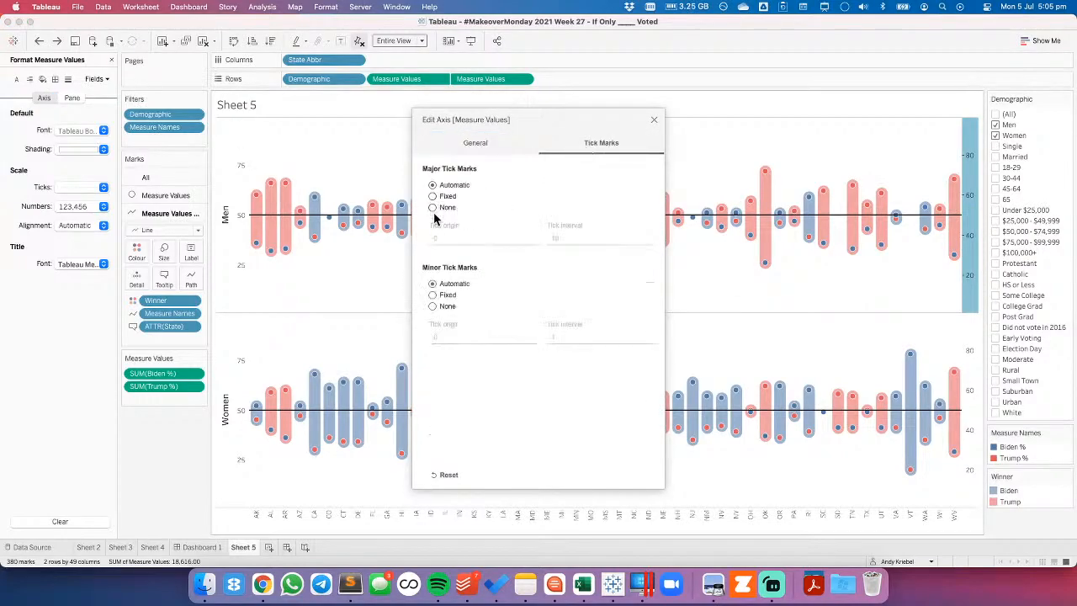
pyautogui.click(432, 196)
pyautogui.click(443, 238)
pyautogui.write('25')
pyautogui.press('Tab')
pyautogui.write('25')
pyautogui.press('Tab')
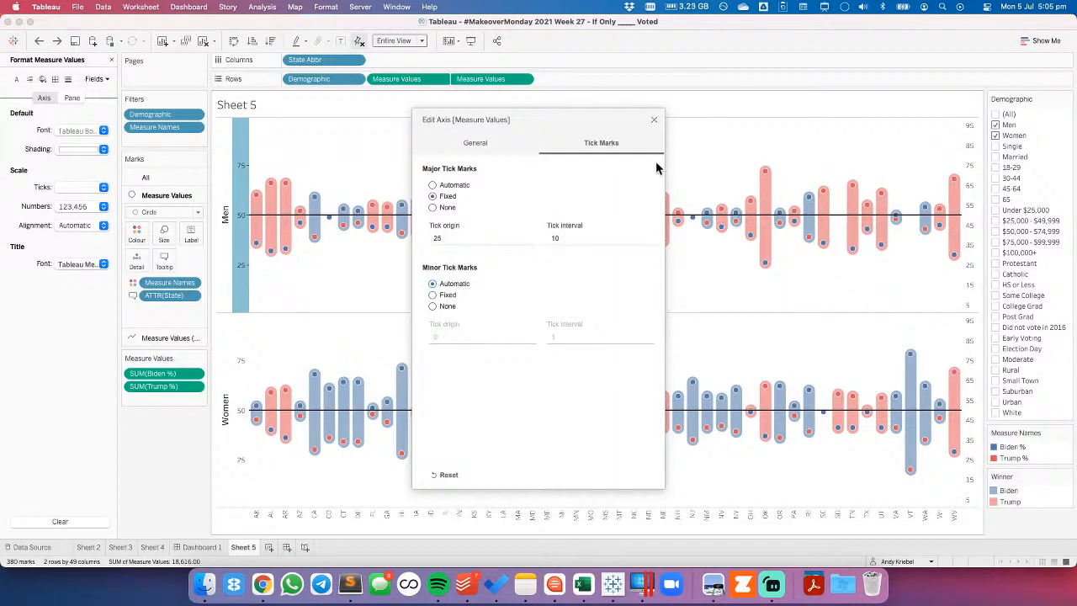
pyautogui.click(555, 238)
pyautogui.write('24')
pyautogui.press('Return')
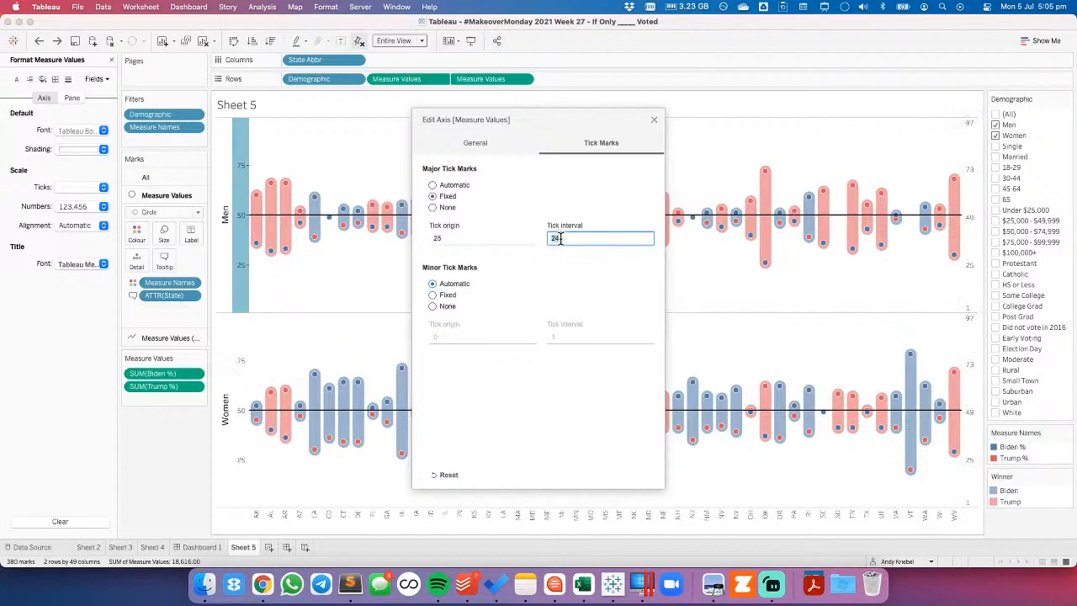
pyautogui.click(653, 120)
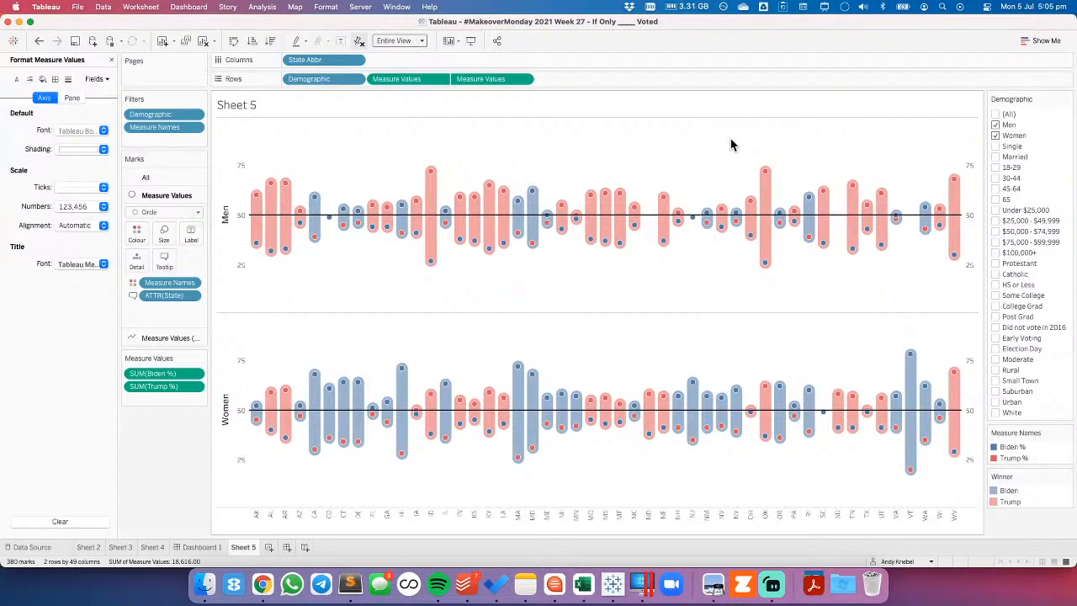
# Close the formatting options, save the workbook, and create a new worksheet with Demographic on the rows.
pyautogui.click(111, 60)
pyautogui.click(75, 40)
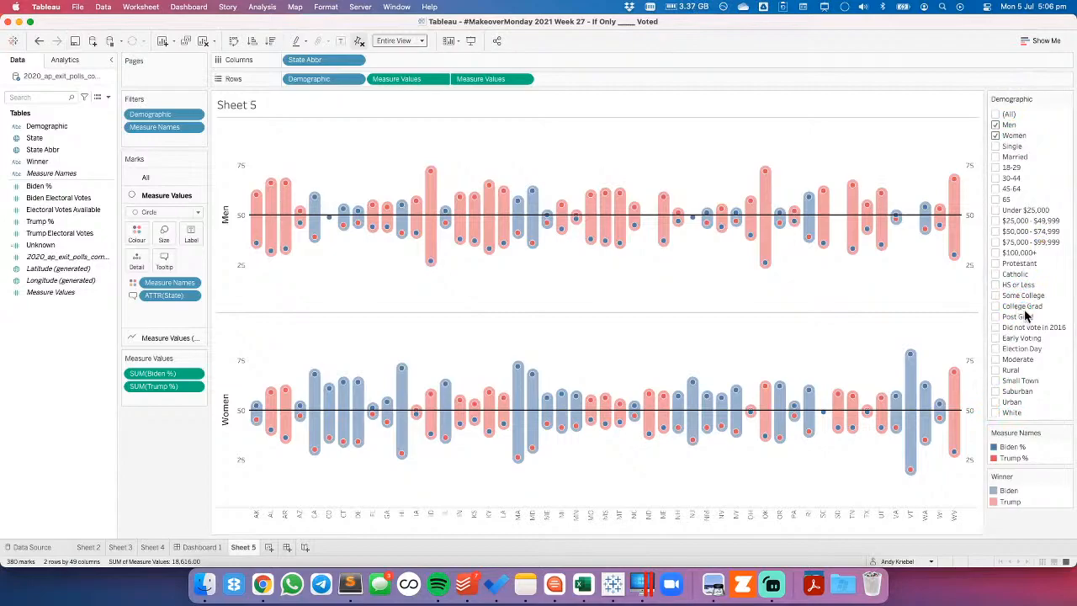
pyautogui.click(269, 547)
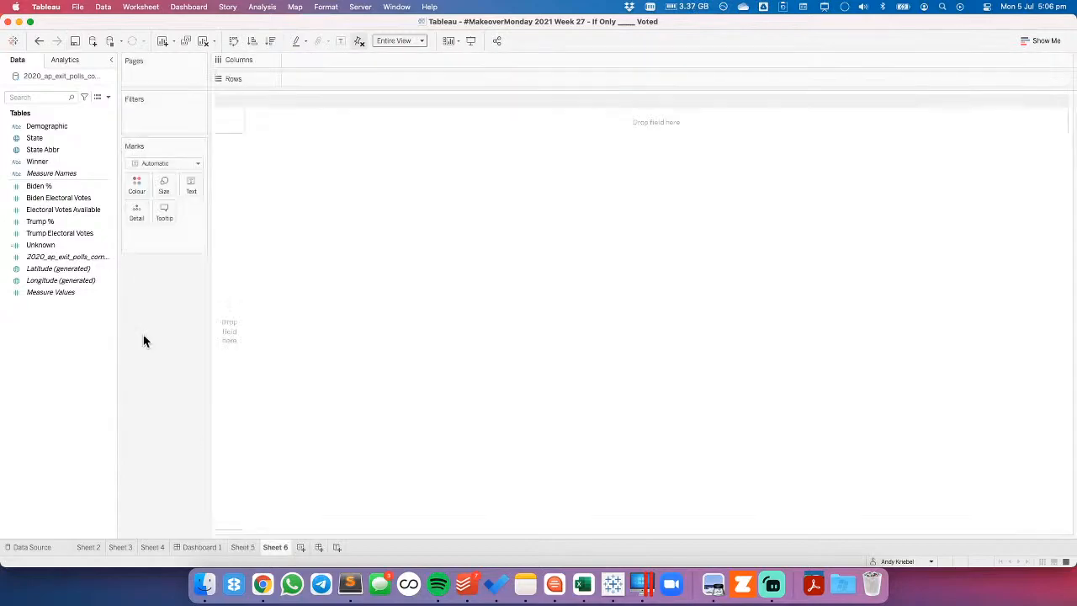
pyautogui.click(47, 128)
pyautogui.moveTo(48, 134); pyautogui.dragTo(242, 182)
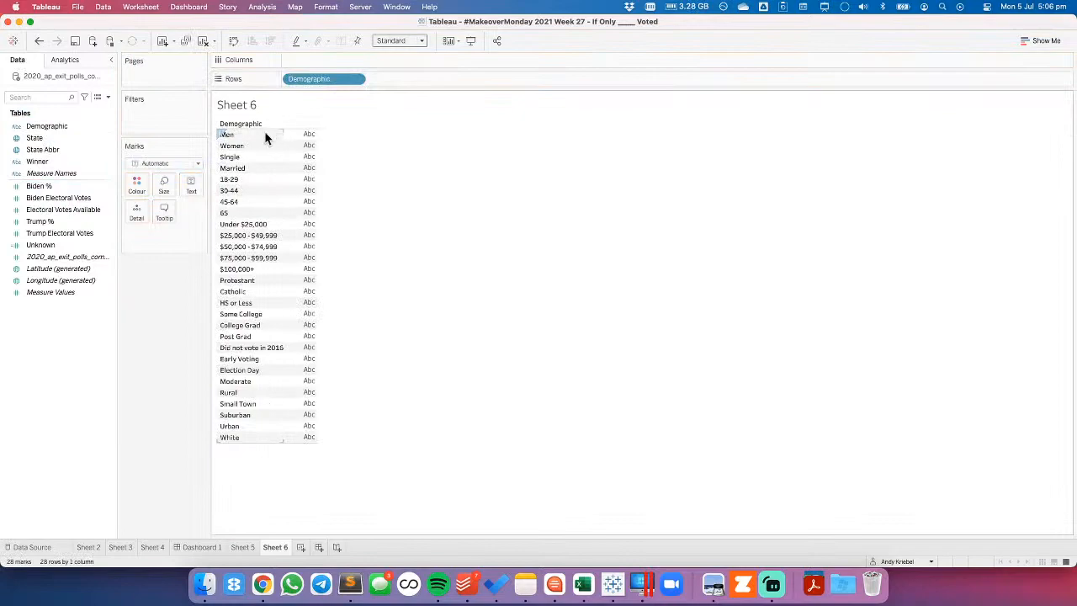
# Group the Men and Women demographics together and give the group the alias GENDER.
pyautogui.click(265, 138)
pyautogui.keyDown('super'); pyautogui.click(256, 145); pyautogui.keyUp('super')
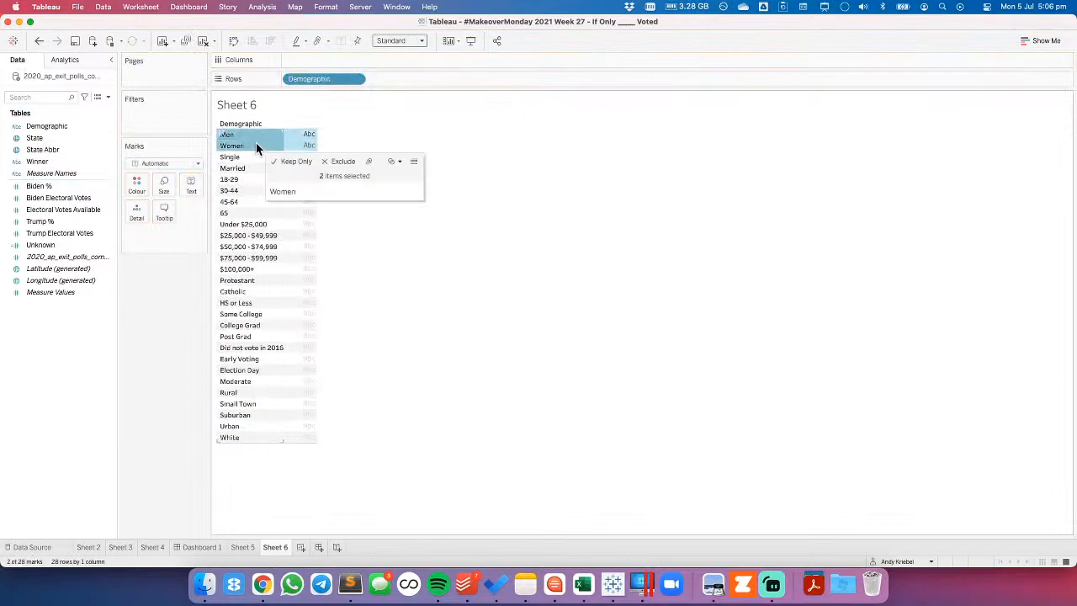
pyautogui.click(368, 161)
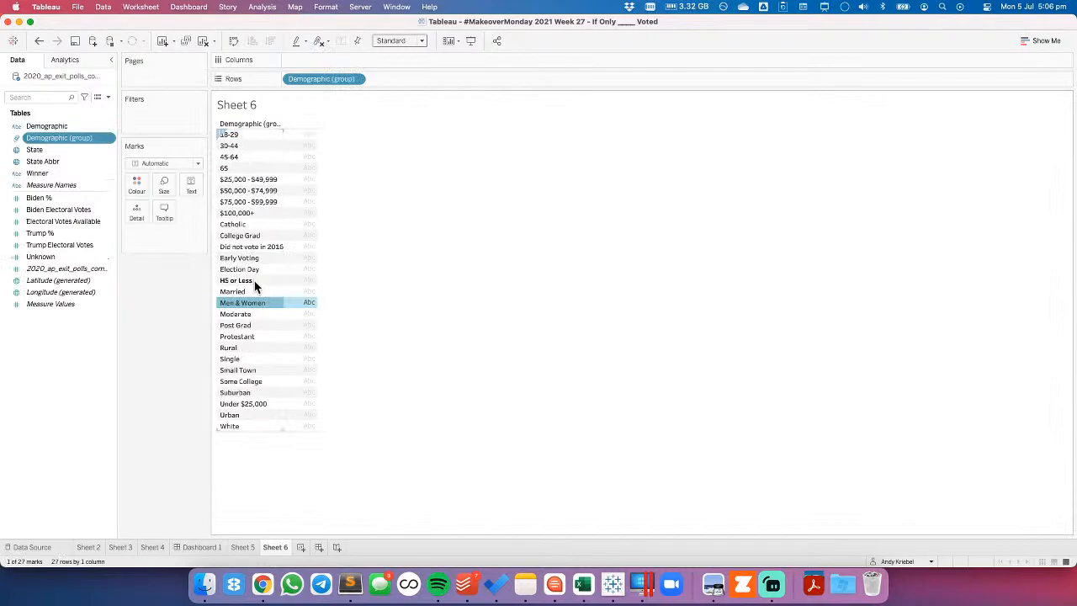
pyautogui.rightClick(254, 303)
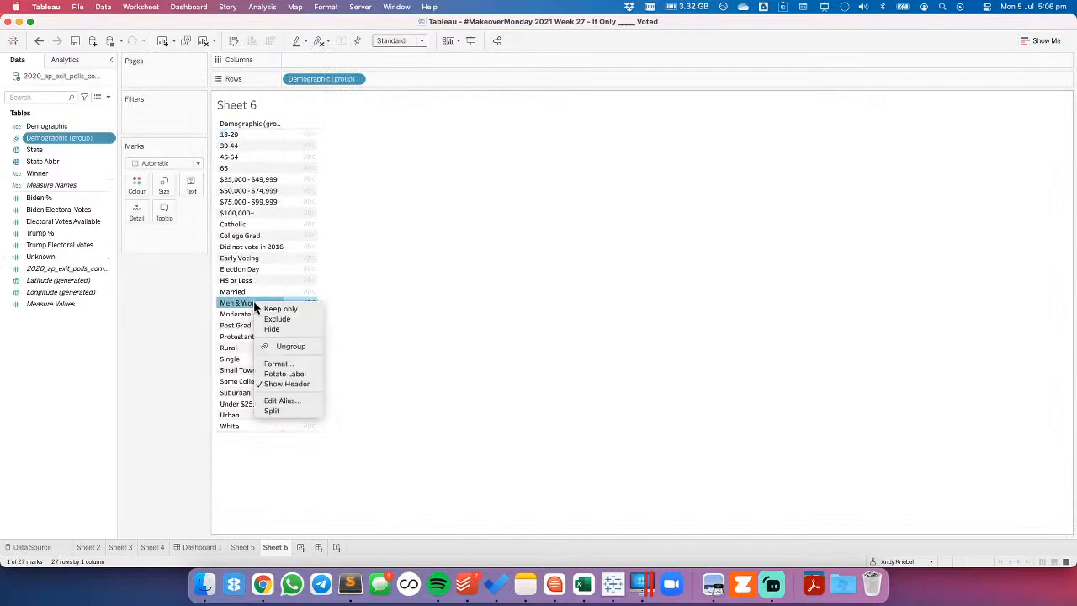
pyautogui.click(270, 403)
pyautogui.write('GENDER')
pyautogui.press('Return')
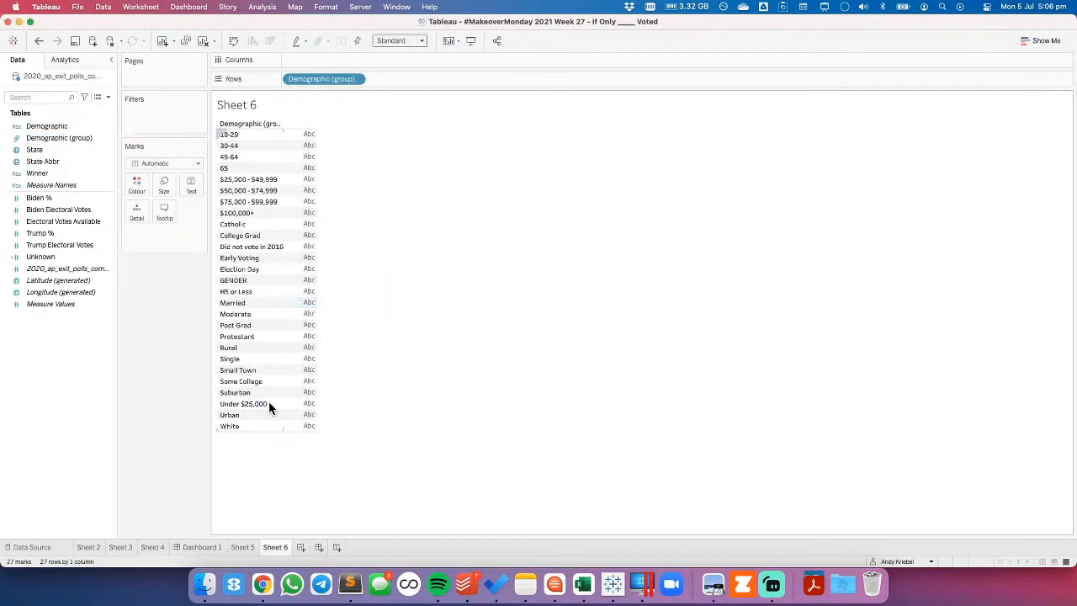
# Group the four age ranges from 18-29 to 65 together and give the group the alias AGE.
pyautogui.click(233, 134)
pyautogui.keyDown('shift'); pyautogui.click(232, 167); pyautogui.keyUp('shift')
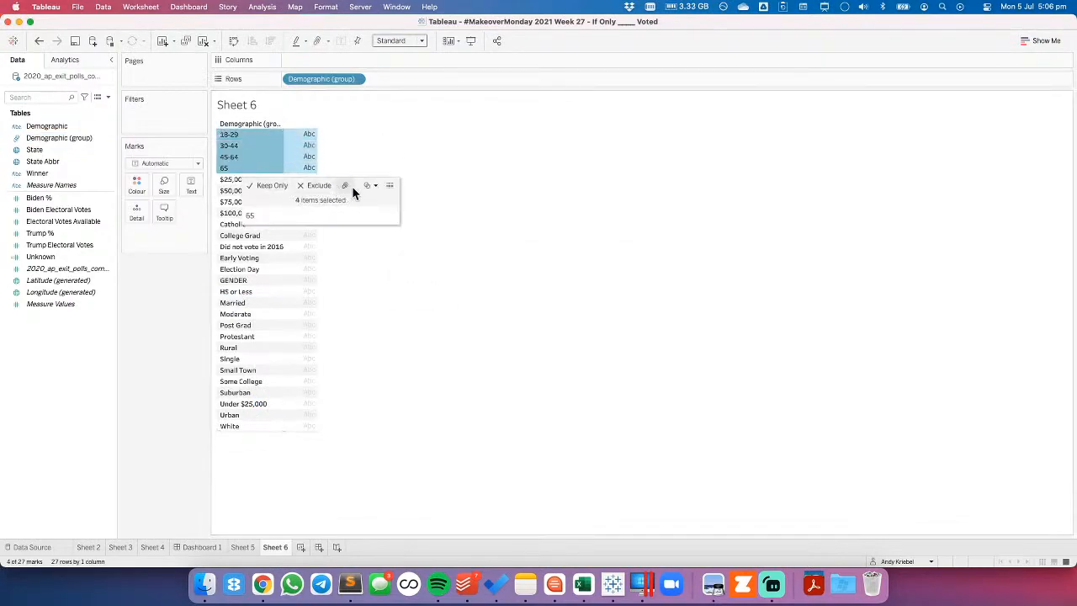
pyautogui.click(348, 186)
pyautogui.rightClick(259, 135)
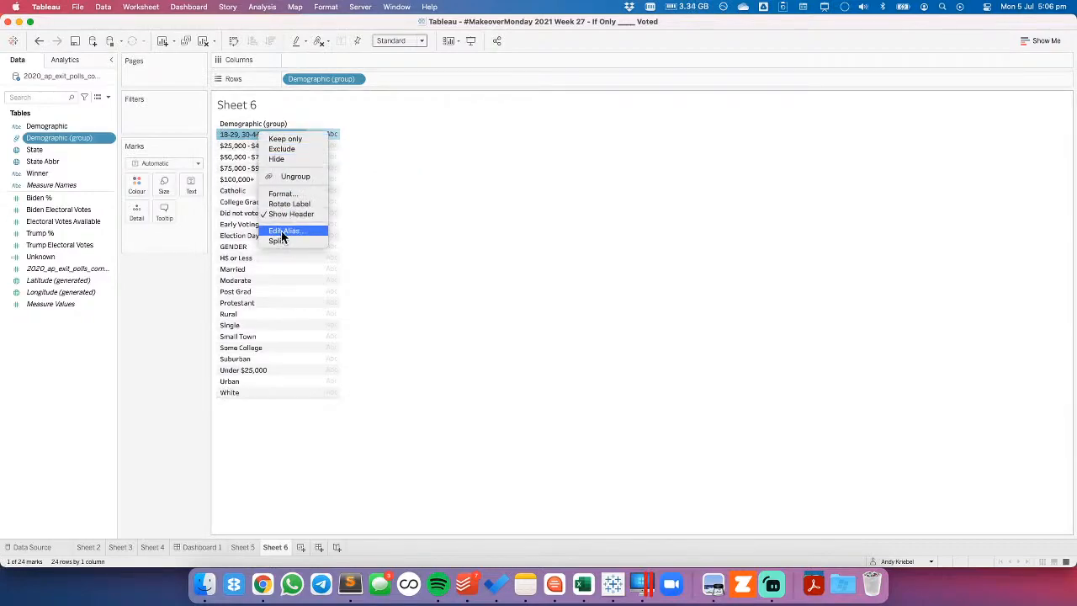
pyautogui.click(282, 232)
pyautogui.write('AGE')
pyautogui.press('Return')
# Group all five income brackets, including Under $25,000, and give the group the alias INCOME.
pyautogui.click(253, 135)
pyautogui.keyDown('shift'); pyautogui.click(249, 169); pyautogui.keyUp('shift')
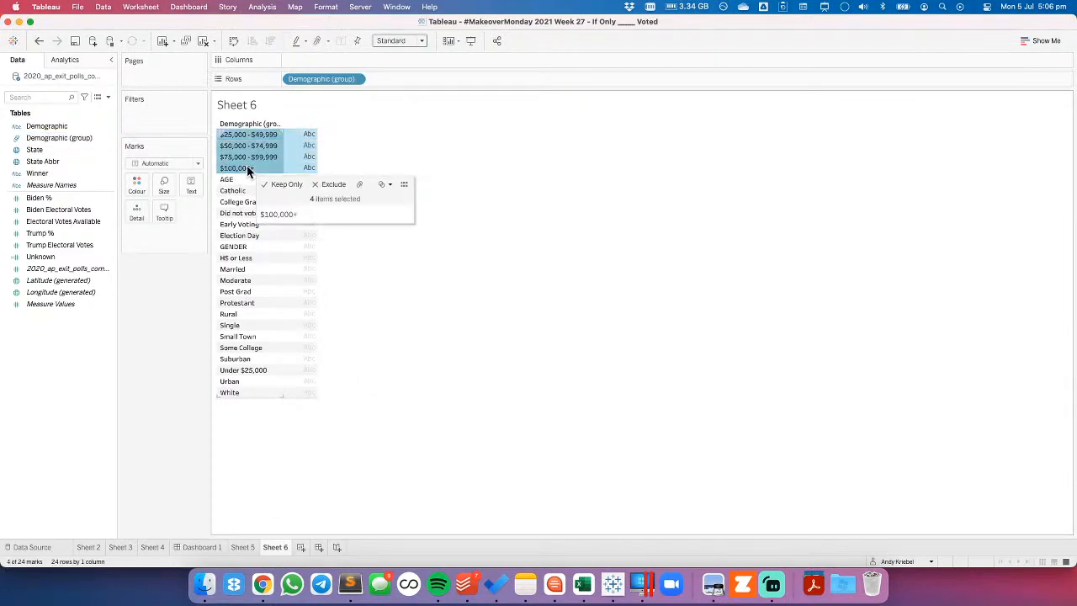
pyautogui.keyDown('super'); pyautogui.click(252, 371); pyautogui.keyUp('super')
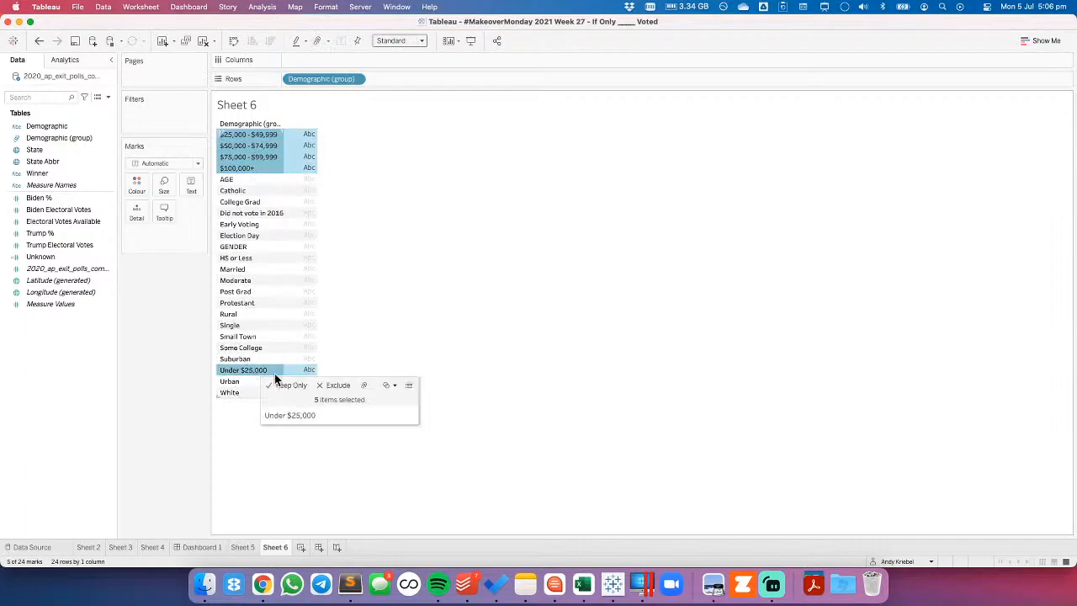
pyautogui.click(364, 384)
pyautogui.rightClick(256, 134)
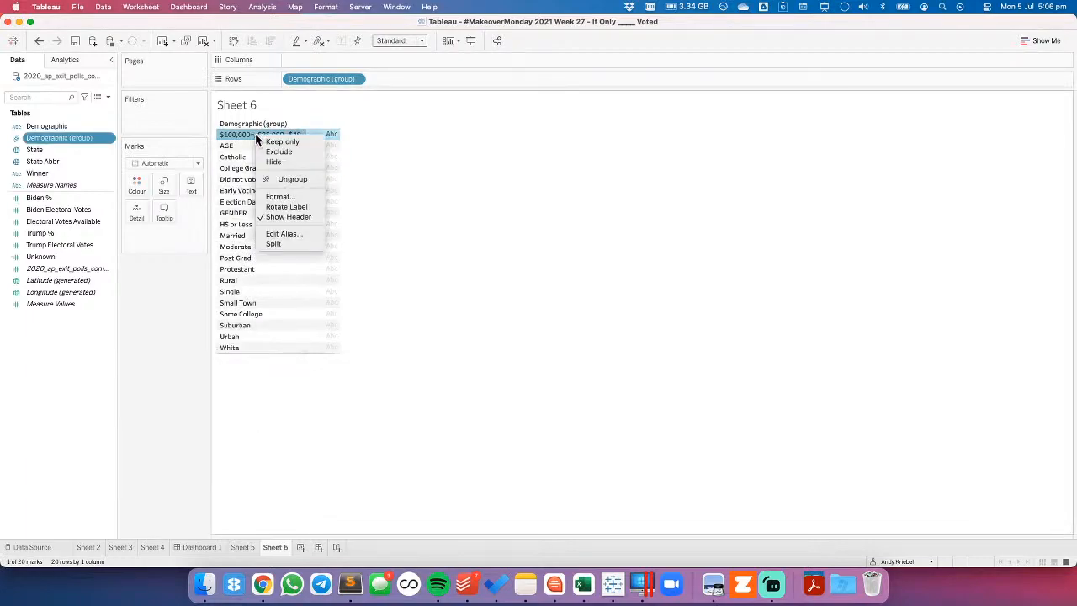
pyautogui.click(283, 234)
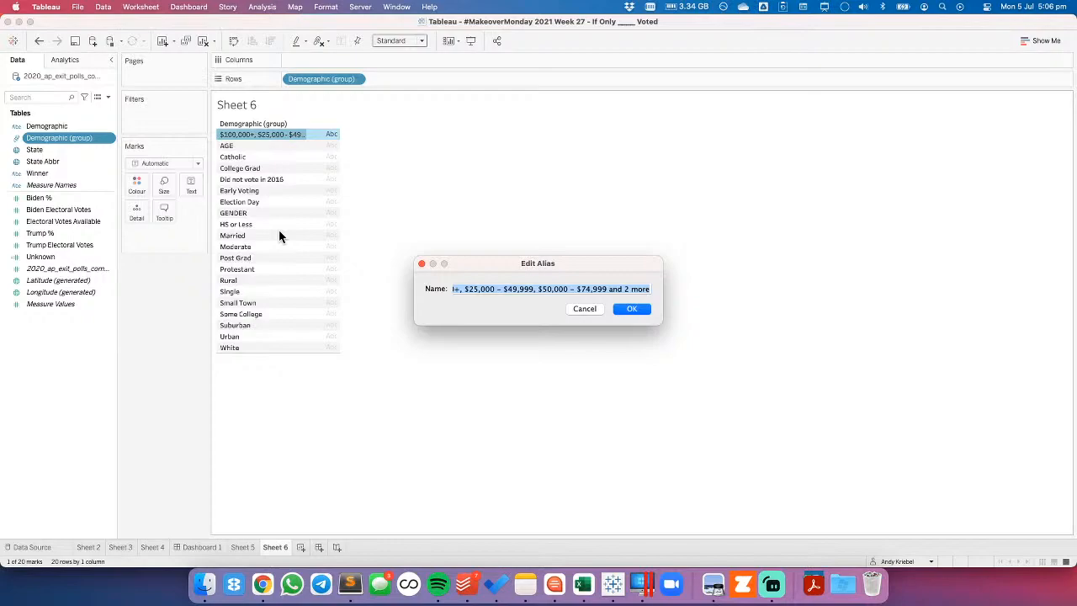
pyautogui.write('E')
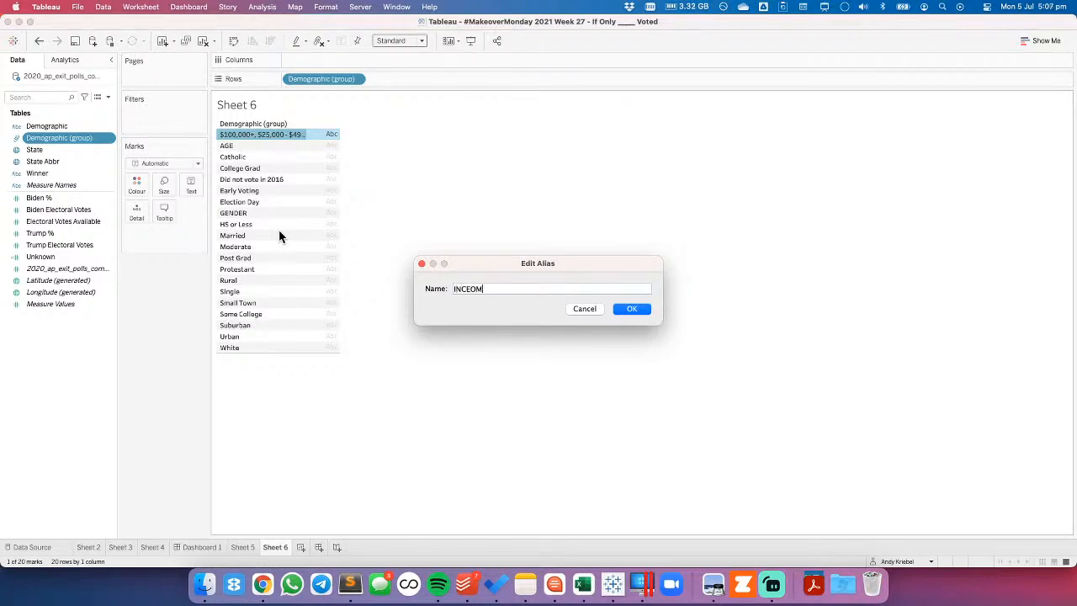
pyautogui.press('Return')
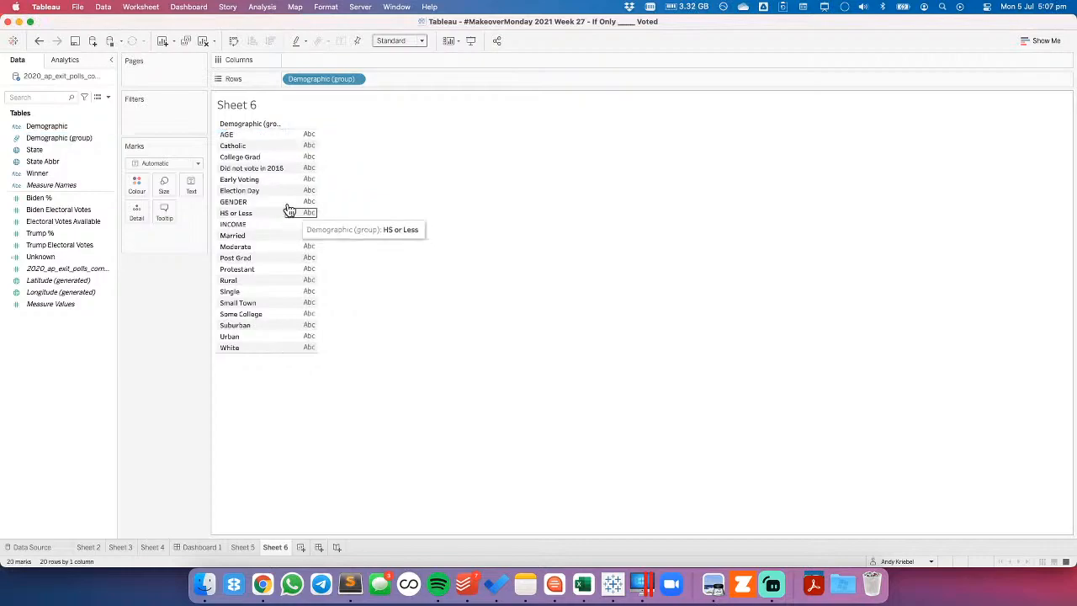
# Group Catholic and Protestant together and give the group the alias RELIGION.
pyautogui.click(237, 146)
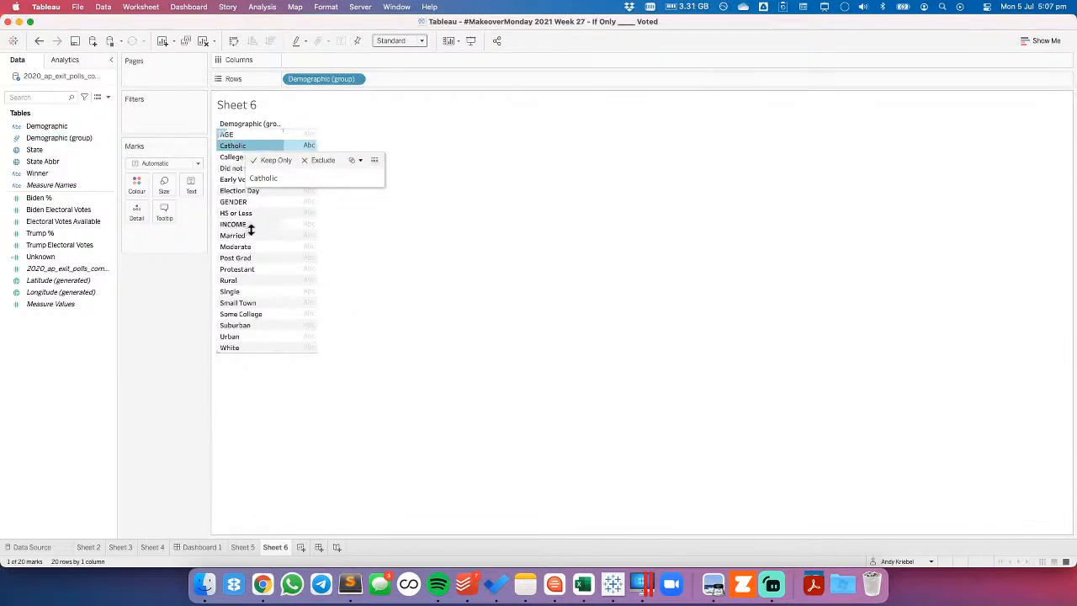
pyautogui.keyDown('super'); pyautogui.click(249, 269); pyautogui.keyUp('super')
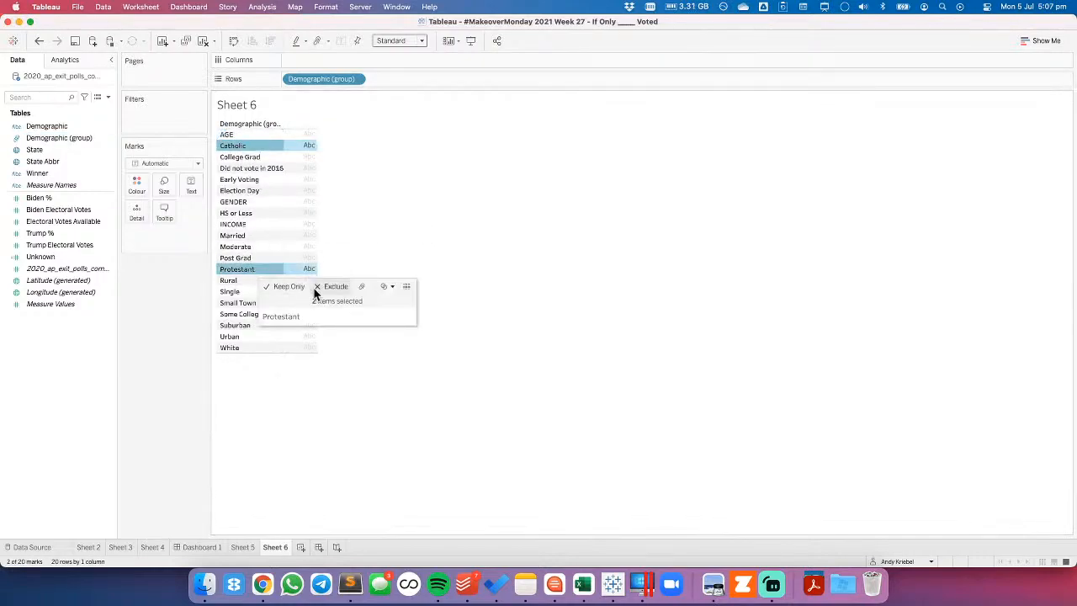
pyautogui.click(362, 286)
pyautogui.rightClick(250, 146)
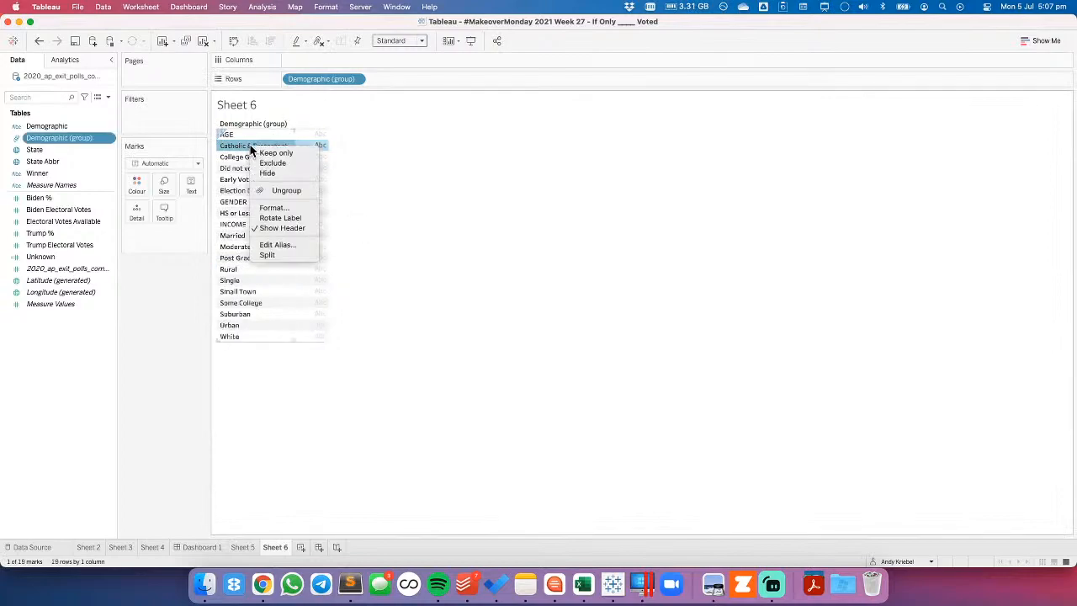
pyautogui.click(276, 244)
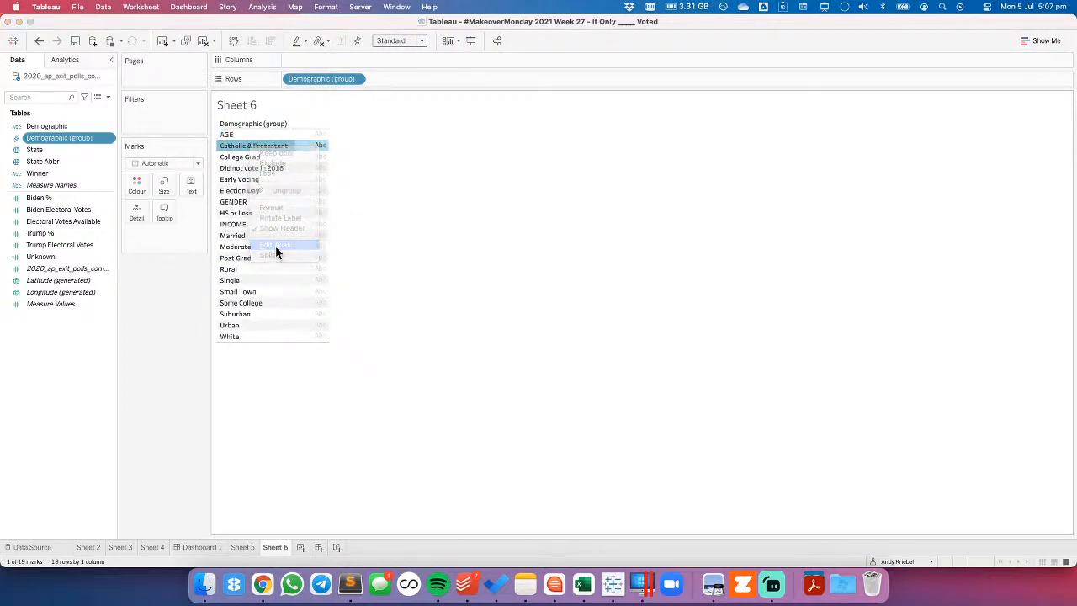
pyautogui.write('RELIGI')
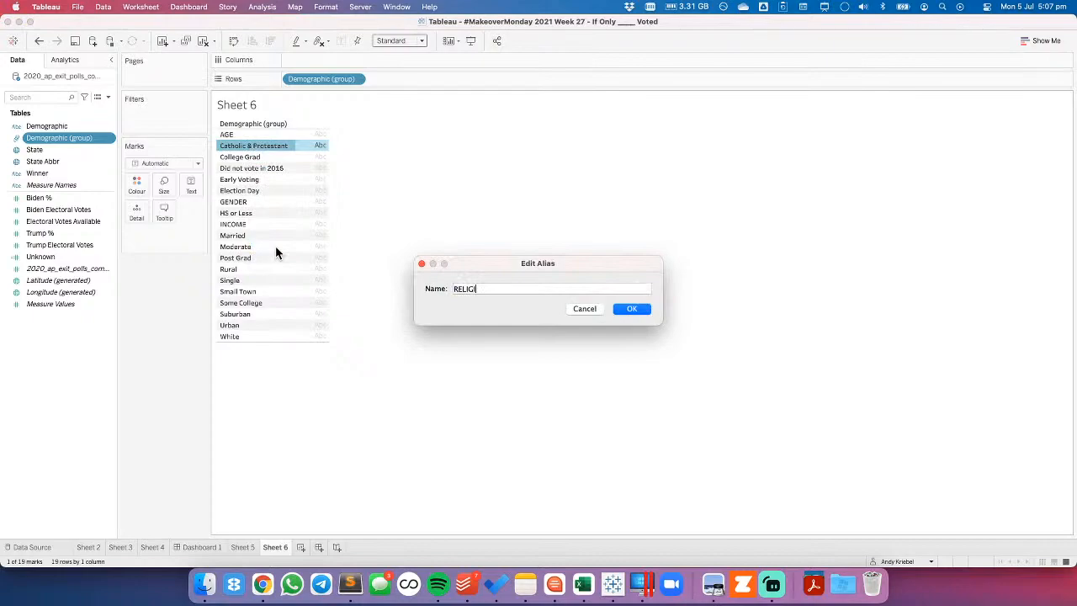
pyautogui.press('Return')
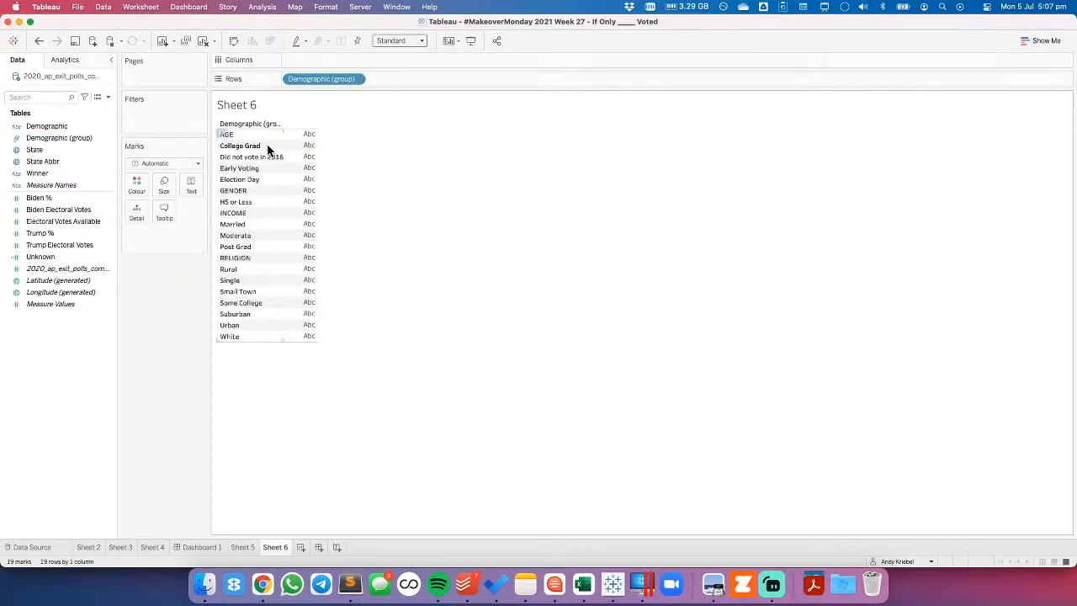
# Group College Grad, HS or Less, Post Grad and Some College, and give the group the alias EDUCATION.
pyautogui.click(269, 149)
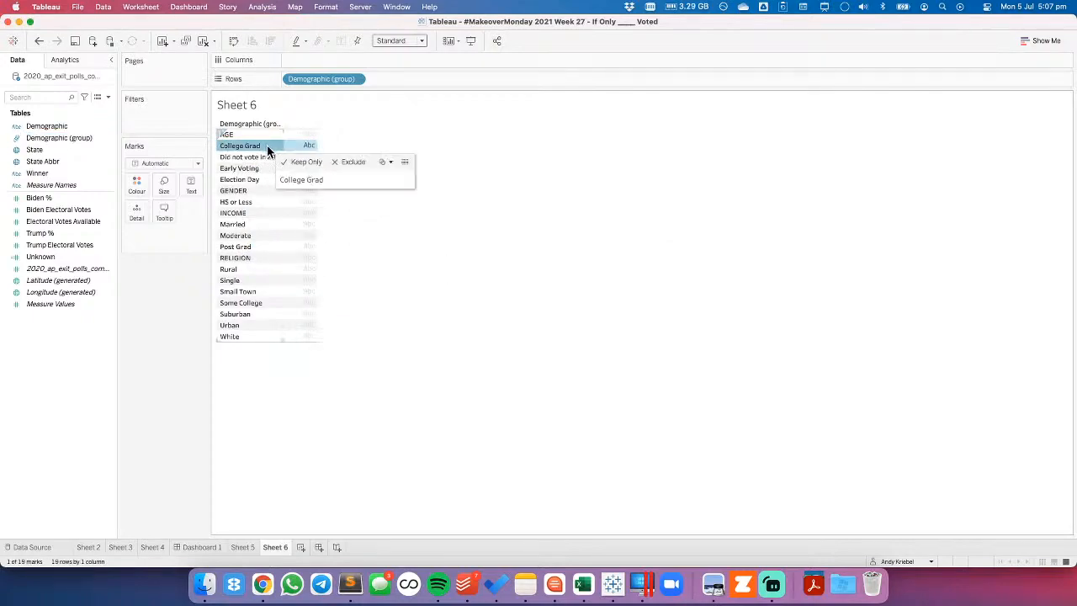
pyautogui.keyDown('super'); pyautogui.click(250, 201); pyautogui.keyUp('super')
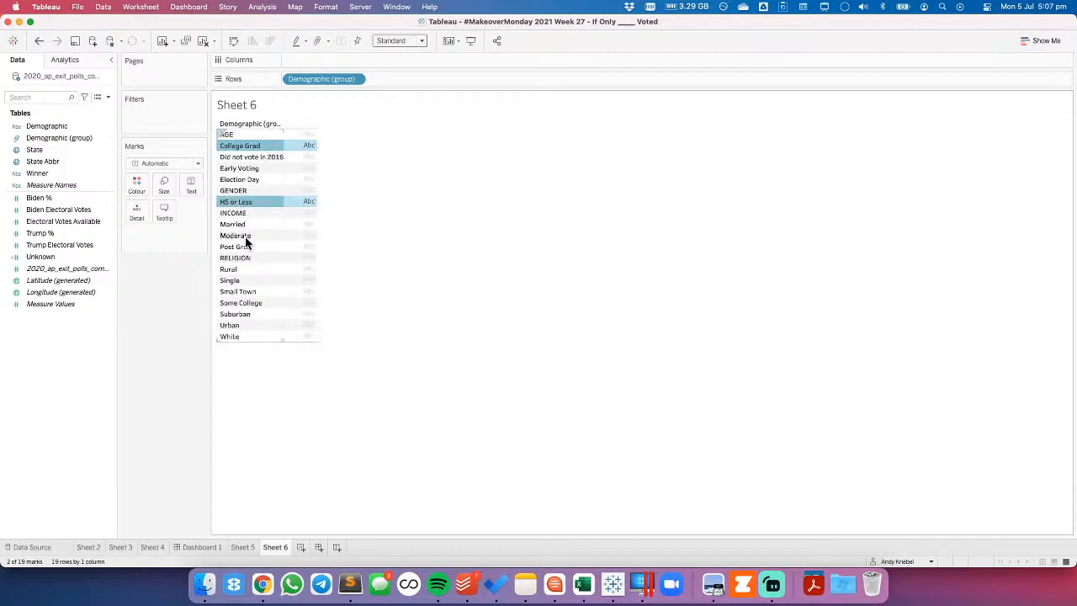
pyautogui.keyDown('super'); pyautogui.click(247, 249); pyautogui.keyUp('super')
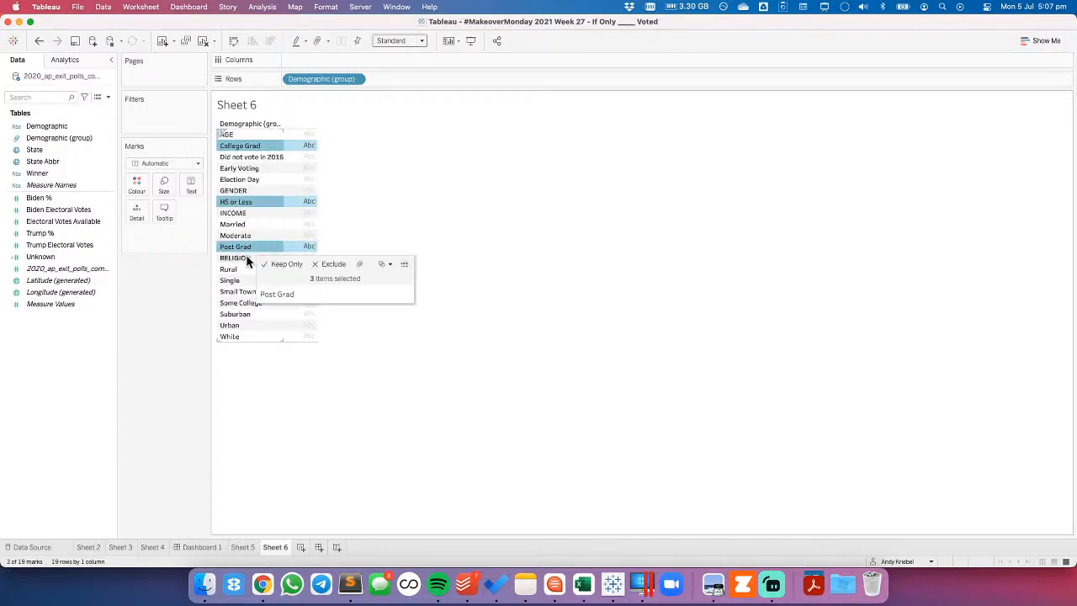
pyautogui.keyDown('super'); pyautogui.click(240, 306); pyautogui.keyUp('super')
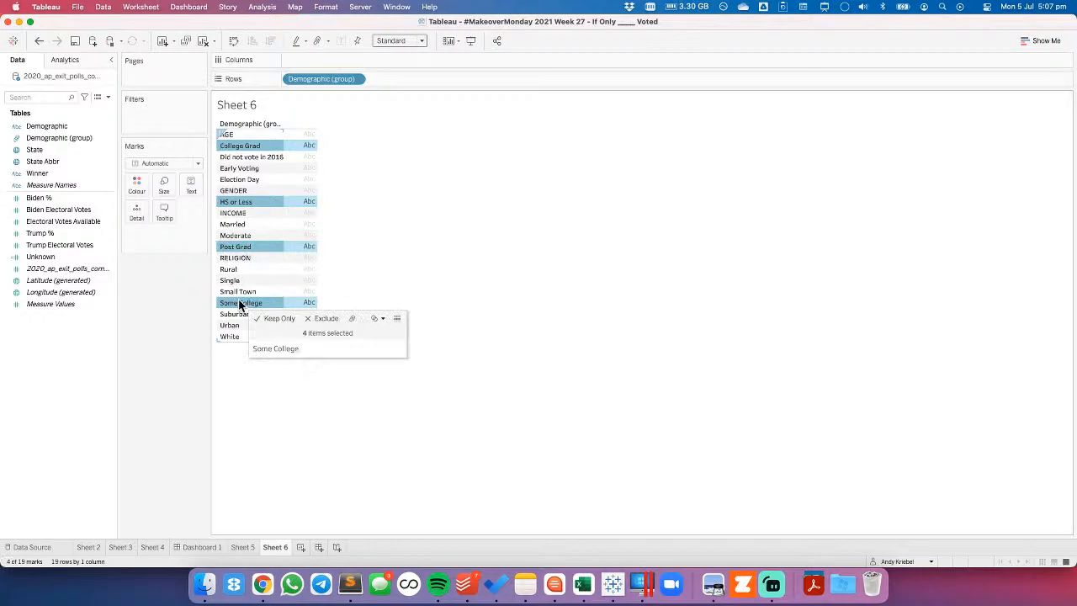
pyautogui.rightClick(248, 250)
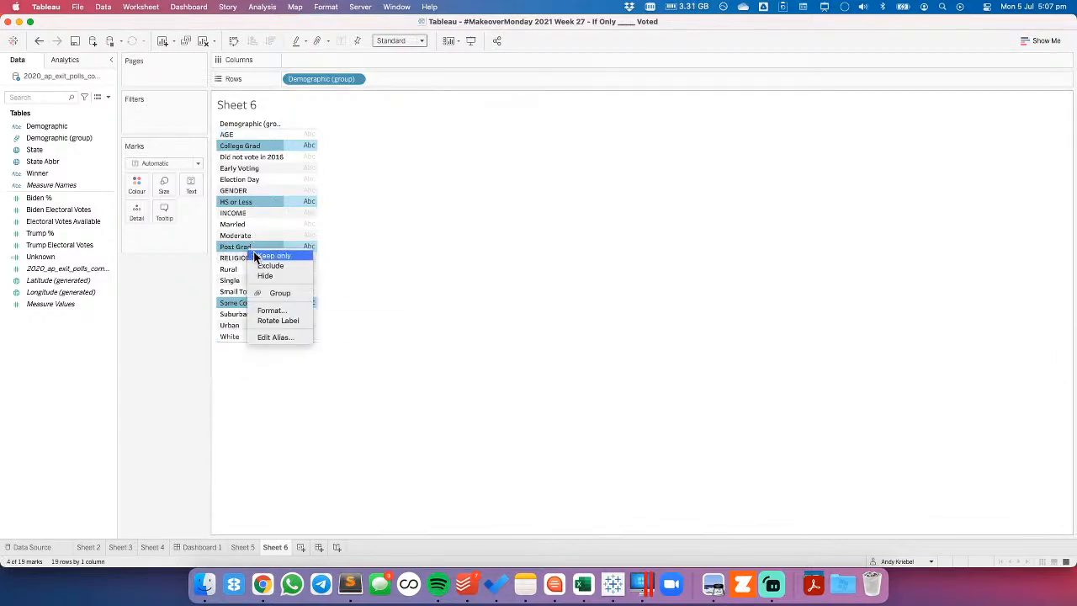
pyautogui.click(277, 294)
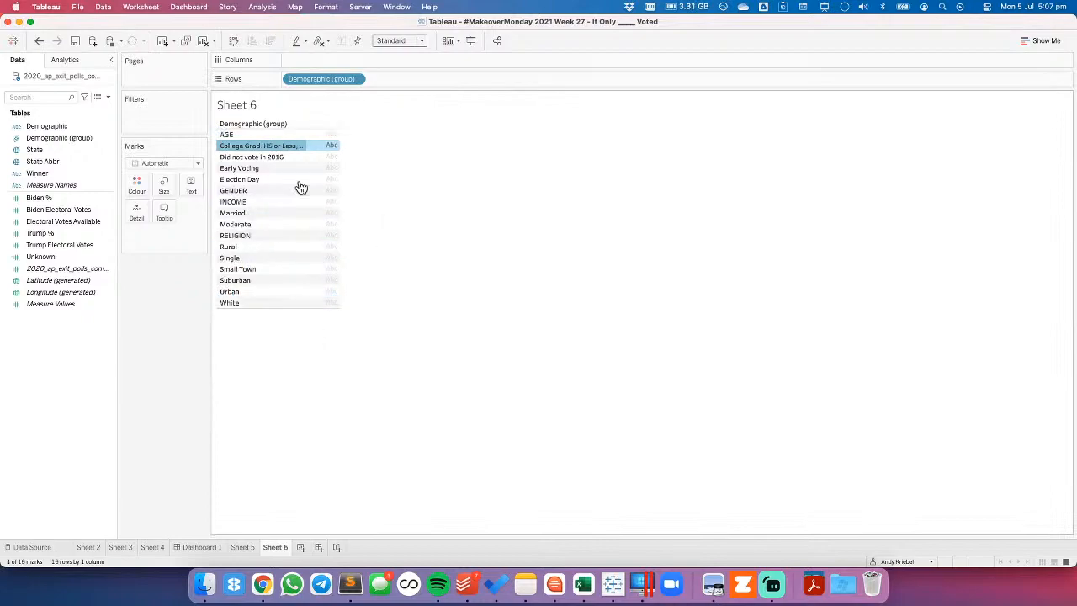
pyautogui.rightClick(258, 146)
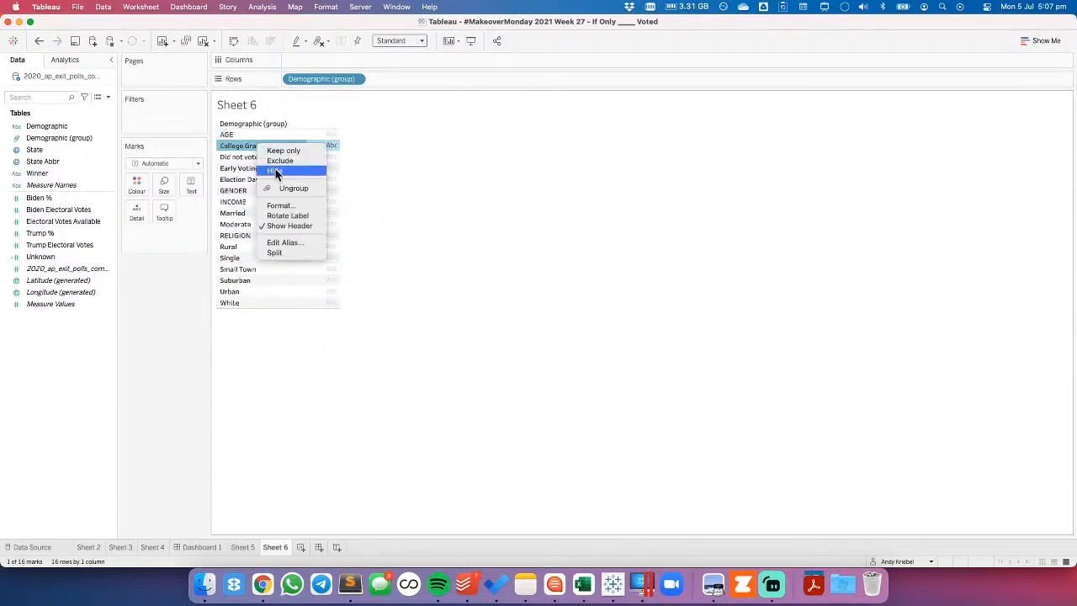
pyautogui.click(281, 241)
pyautogui.write('EDUCATION')
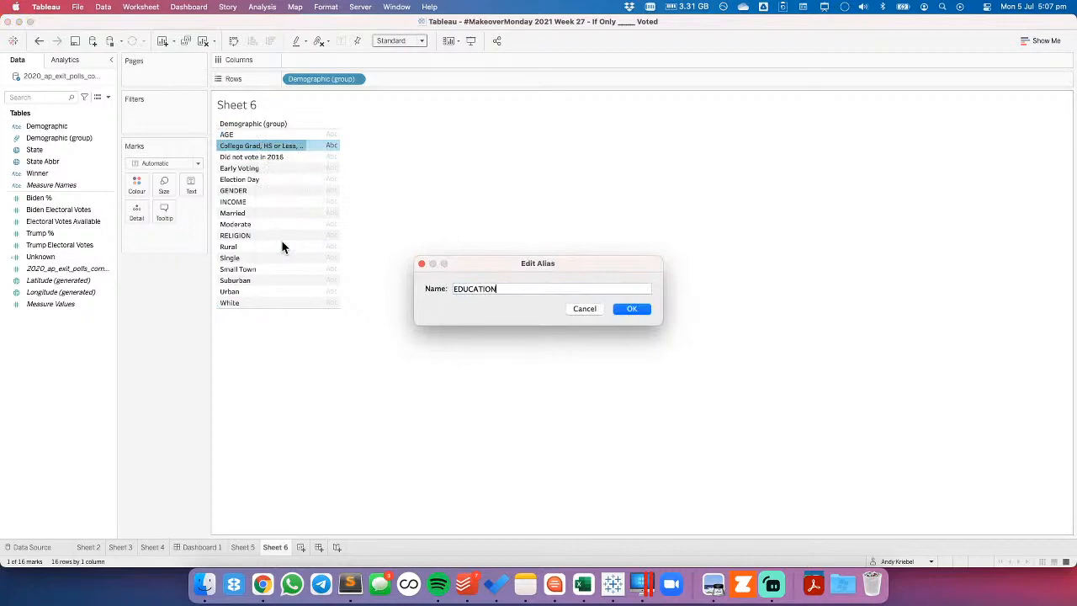
pyautogui.press('Return')
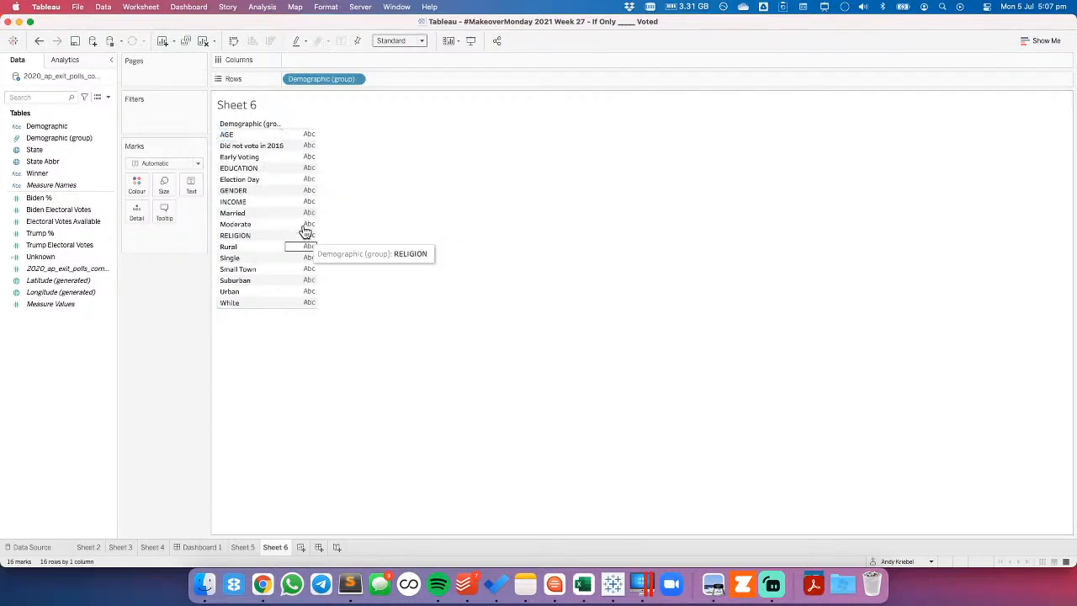
# Group Did not vote in 2016, Early Voting and Election Day, and give the group the alias VOTING TIME.
pyautogui.click(236, 147)
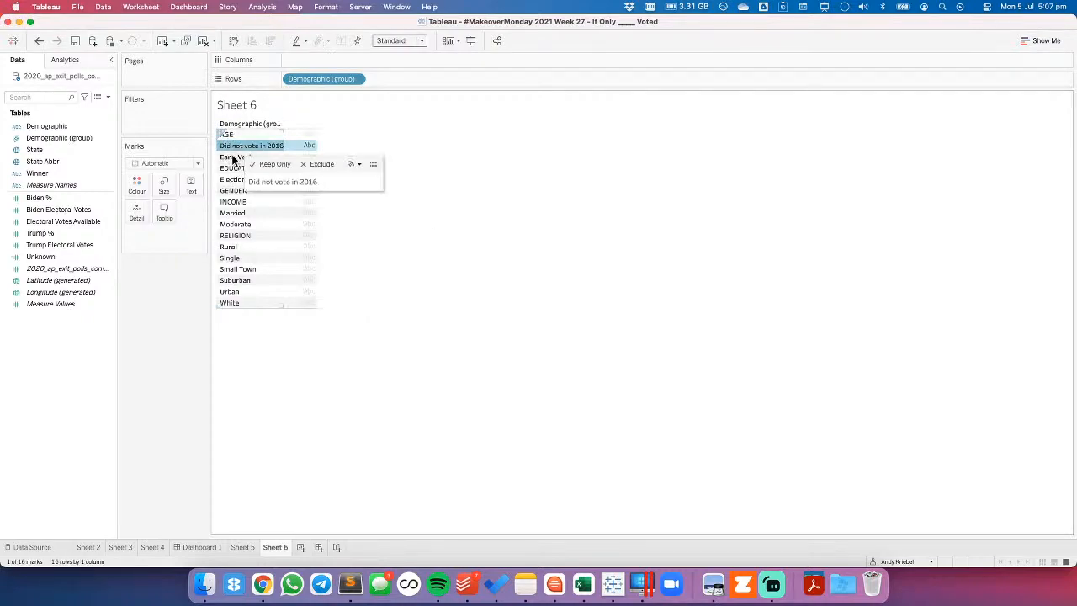
pyautogui.keyDown('super'); pyautogui.click(232, 158); pyautogui.keyUp('super')
pyautogui.keyDown('super'); pyautogui.click(231, 179); pyautogui.keyUp('super')
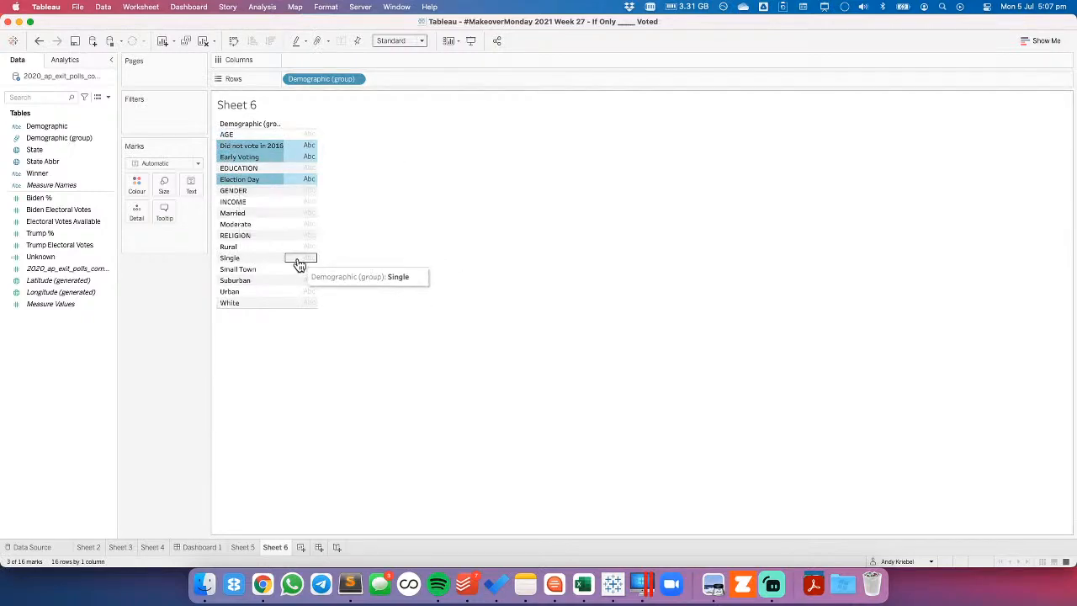
pyautogui.rightClick(256, 177)
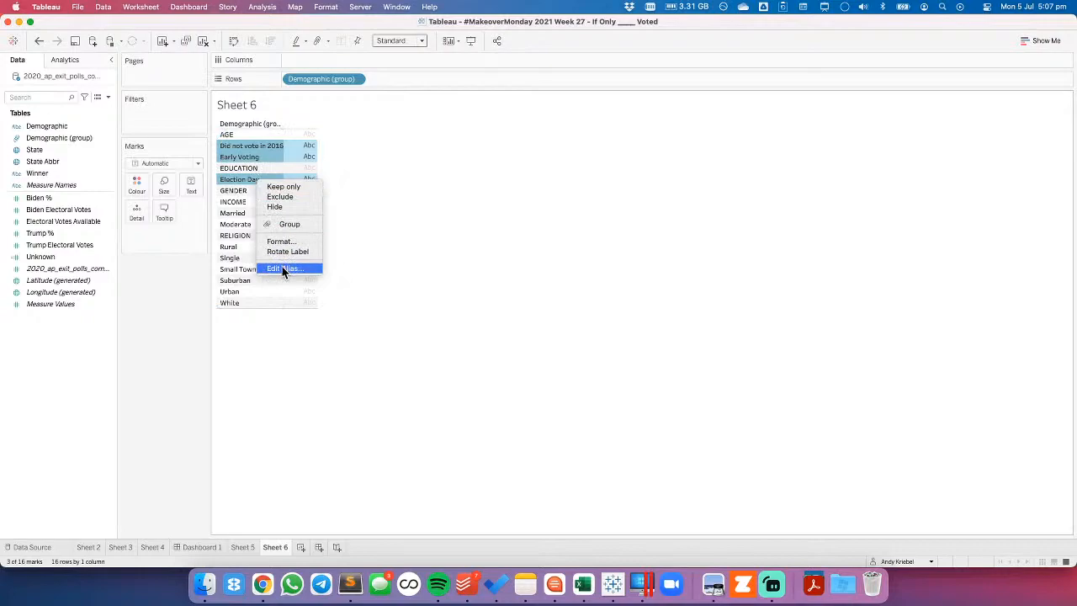
pyautogui.click(280, 223)
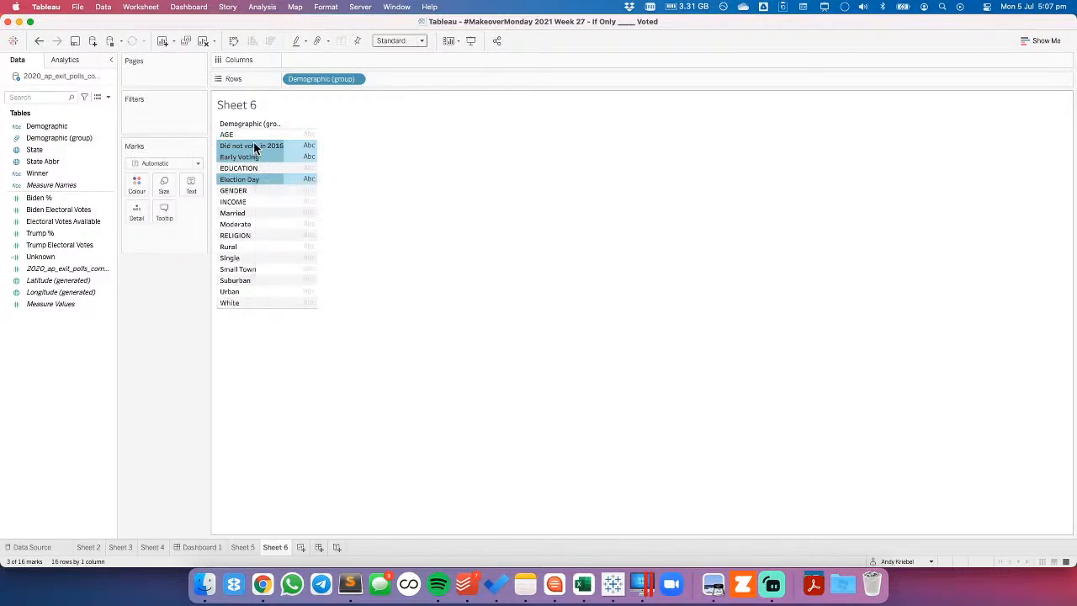
pyautogui.rightClick(250, 150)
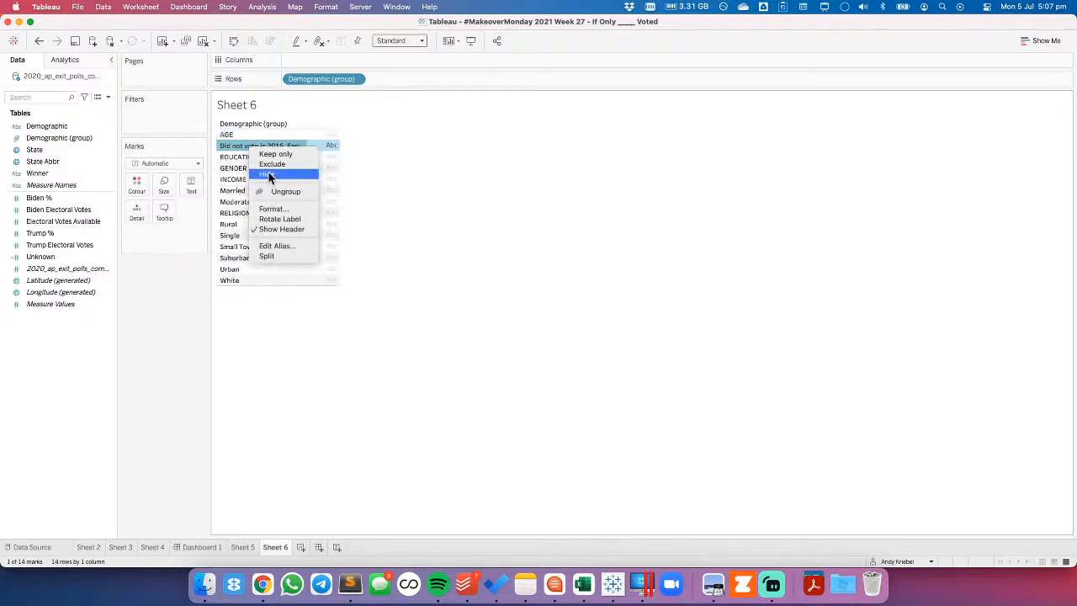
pyautogui.click(273, 245)
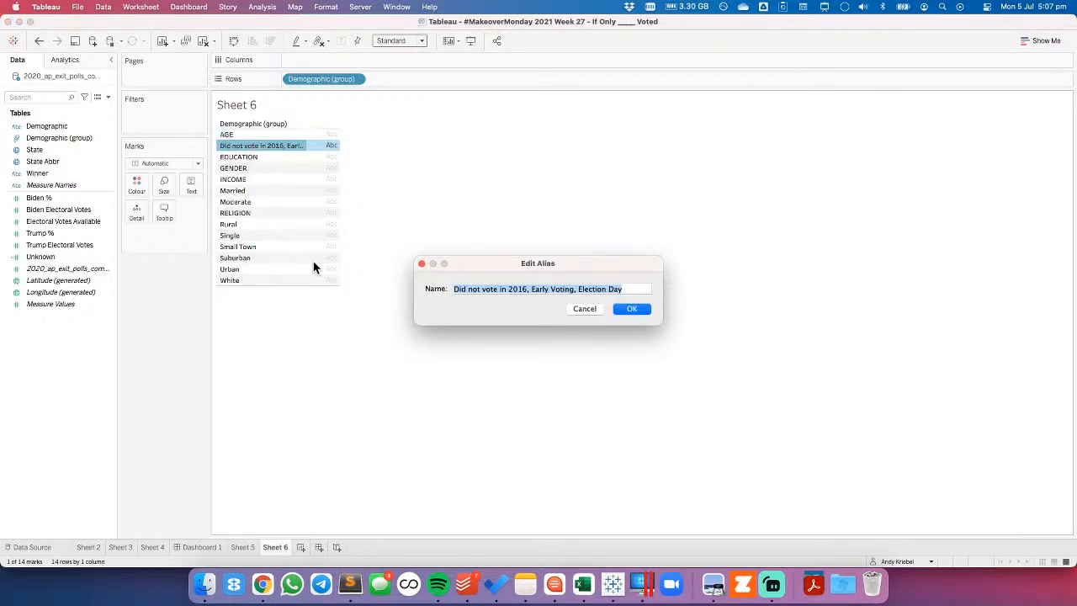
pyautogui.write('V')
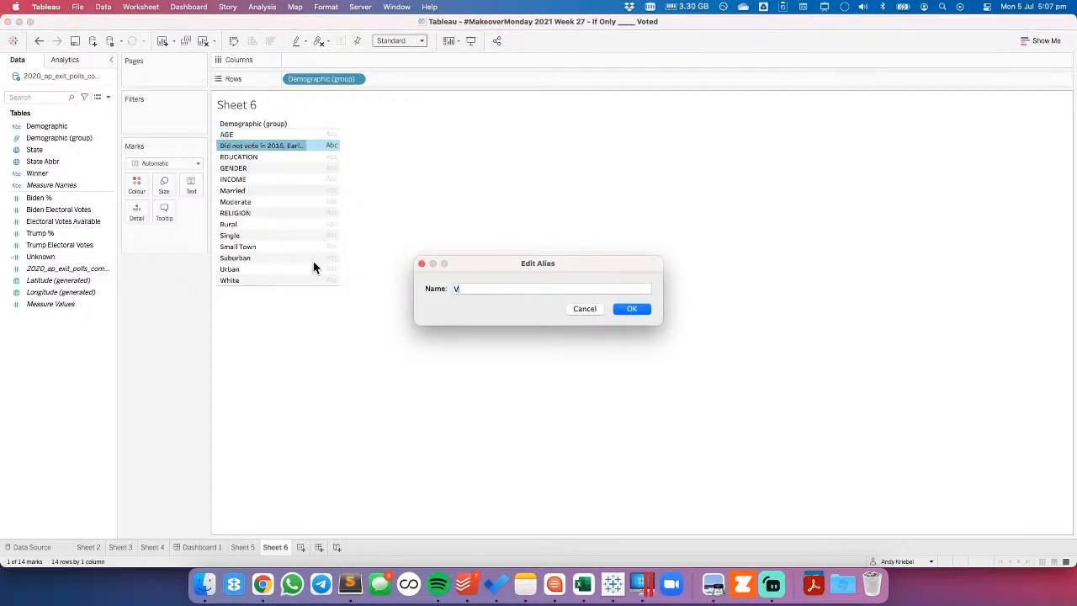
pyautogui.write('OTING TIME')
pyautogui.press('Return')
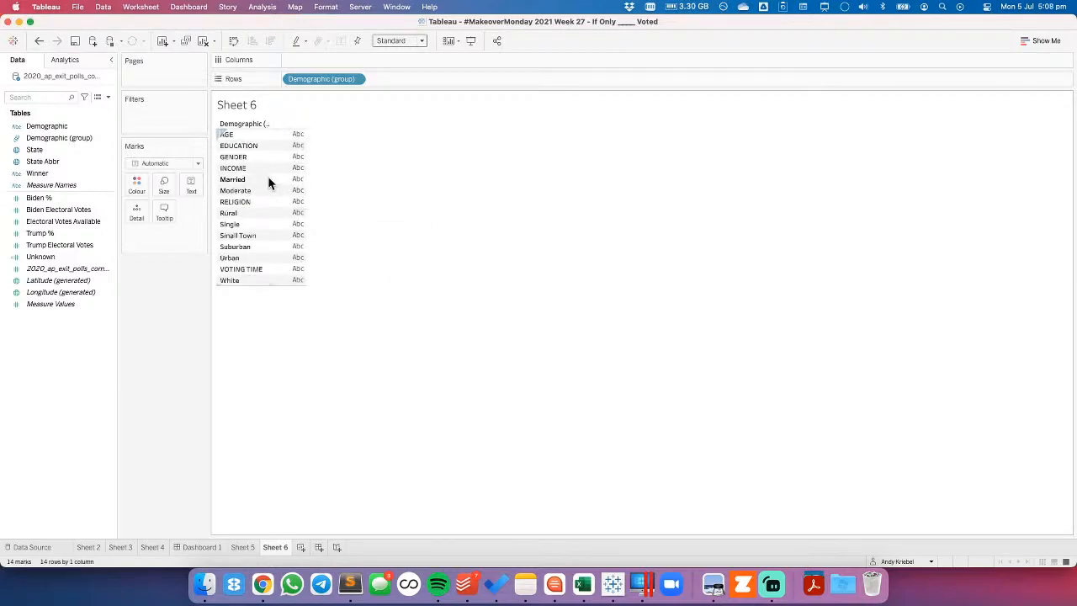
# Group Married and Single together and give the group the alias MARITAL STATUS.
pyautogui.click(244, 179)
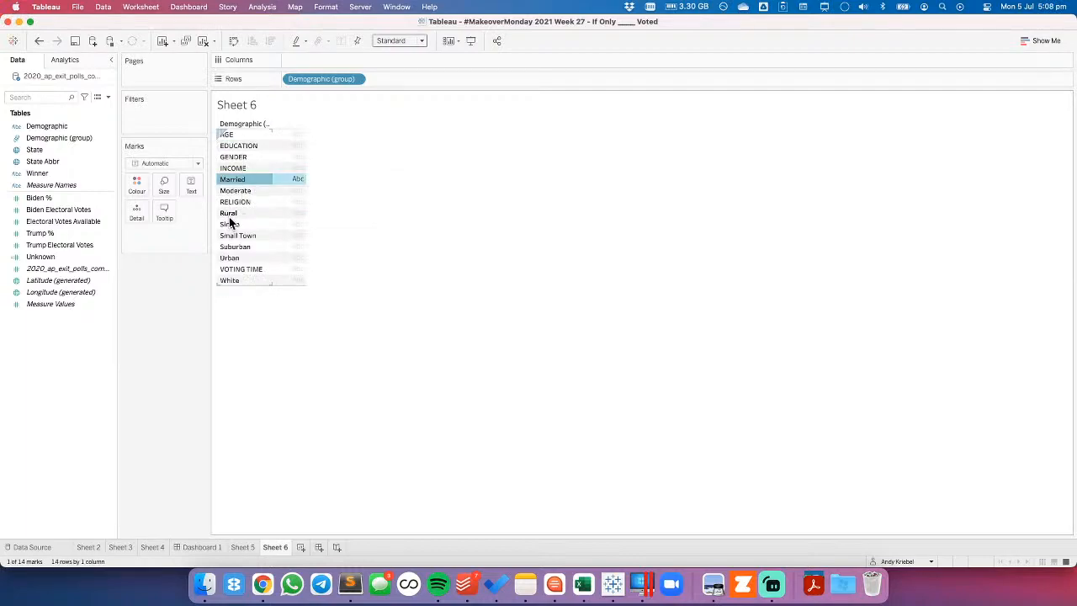
pyautogui.keyDown('super'); pyautogui.click(229, 225); pyautogui.keyUp('super')
pyautogui.click(340, 243)
pyautogui.rightClick(244, 181)
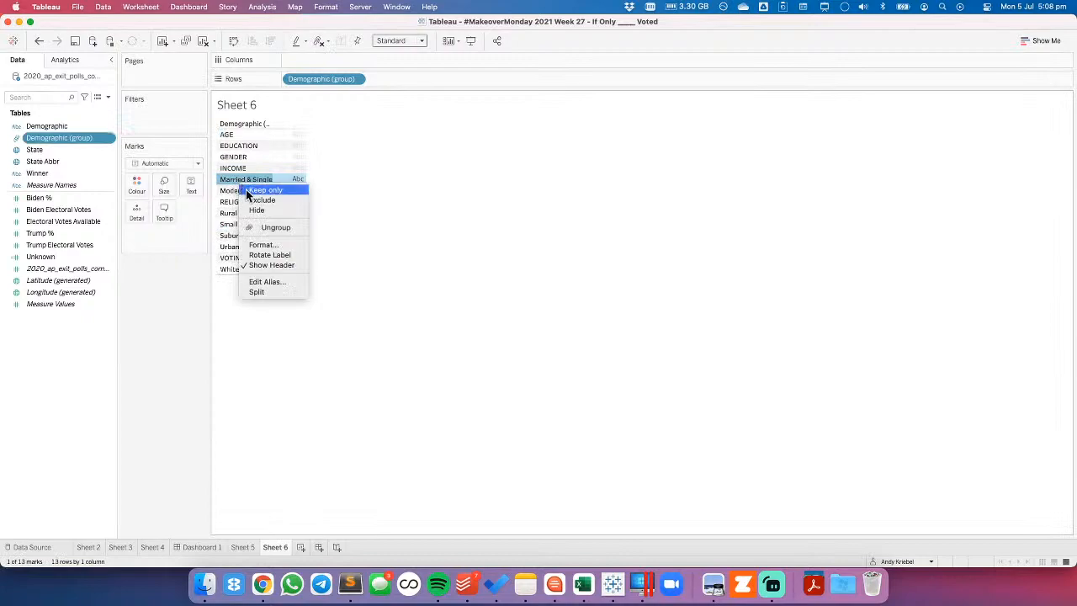
pyautogui.click(268, 281)
pyautogui.write('MARITAL STATUS')
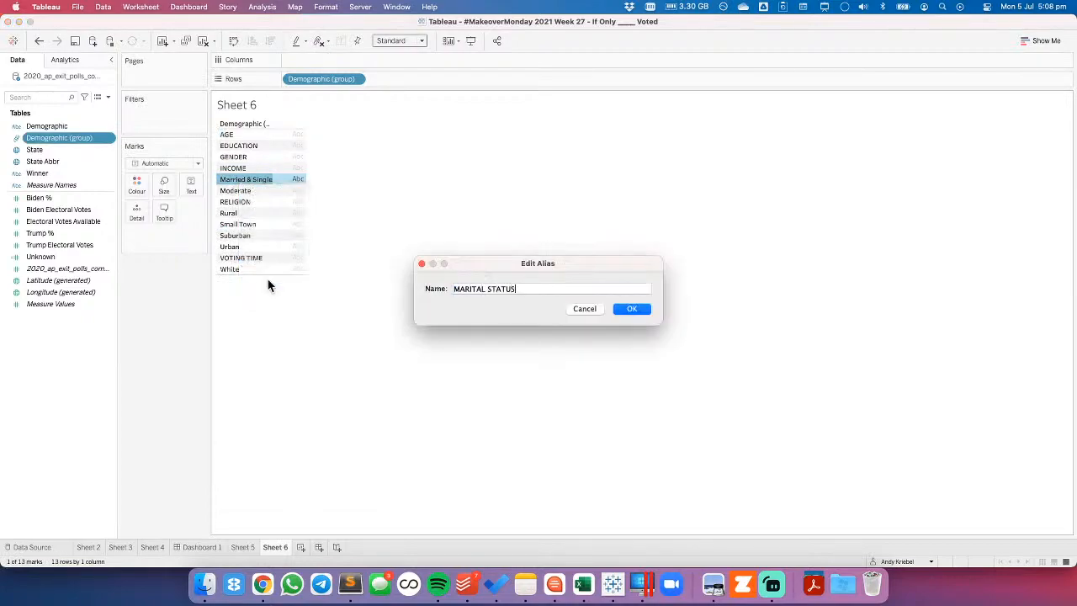
pyautogui.press('Return')
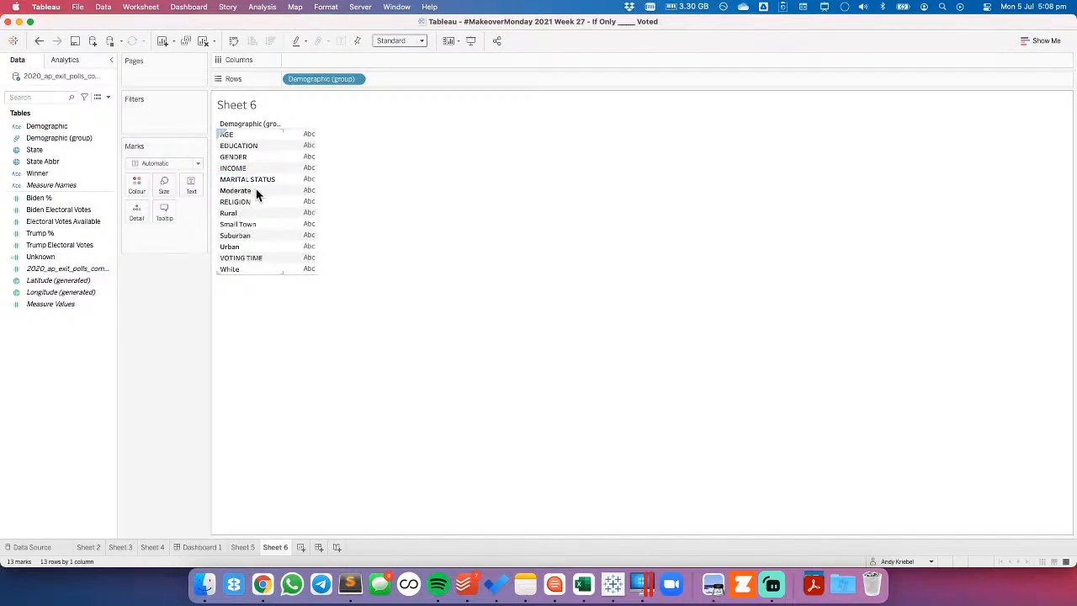
# Group Rural, Small Town, Suburban and Urban together, and open the new group's alias for editing.
pyautogui.click(250, 216)
pyautogui.keyDown('super'); pyautogui.click(252, 225); pyautogui.keyUp('super')
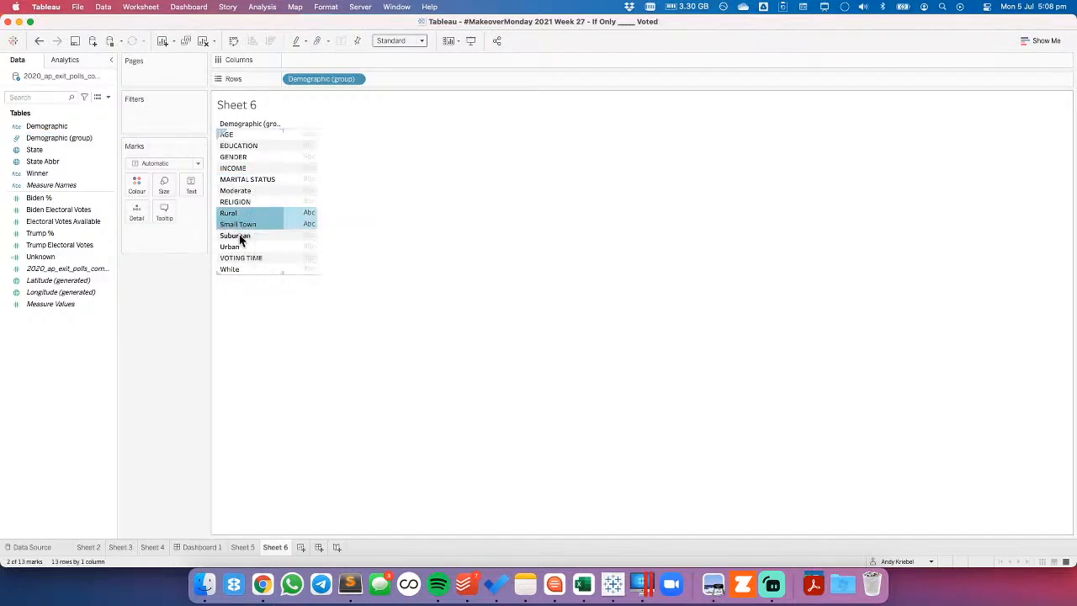
pyautogui.keyDown('shift'); pyautogui.click(236, 249); pyautogui.keyUp('shift')
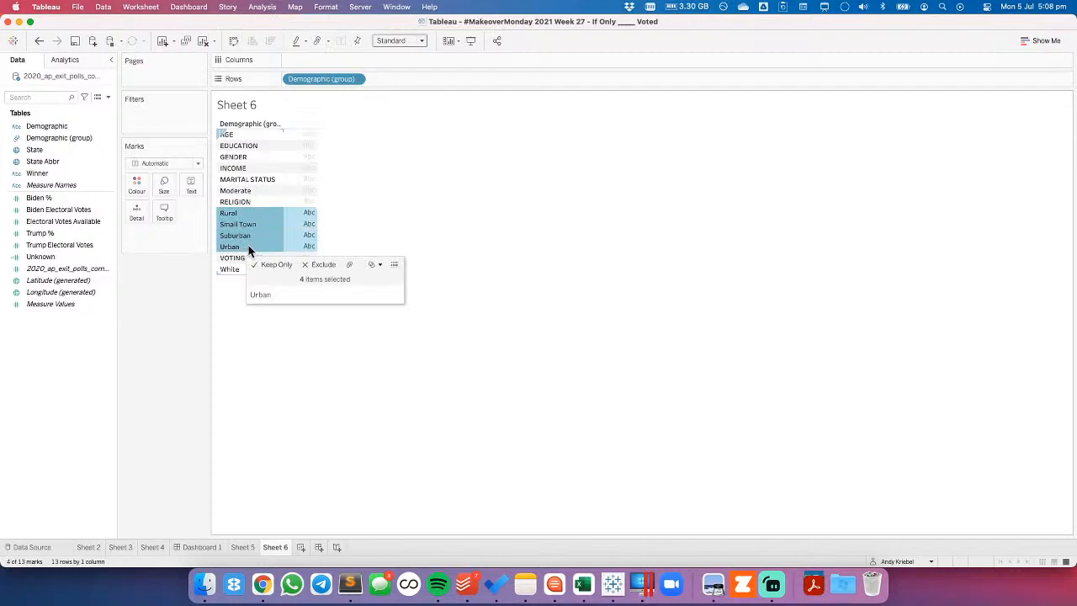
pyautogui.click(350, 265)
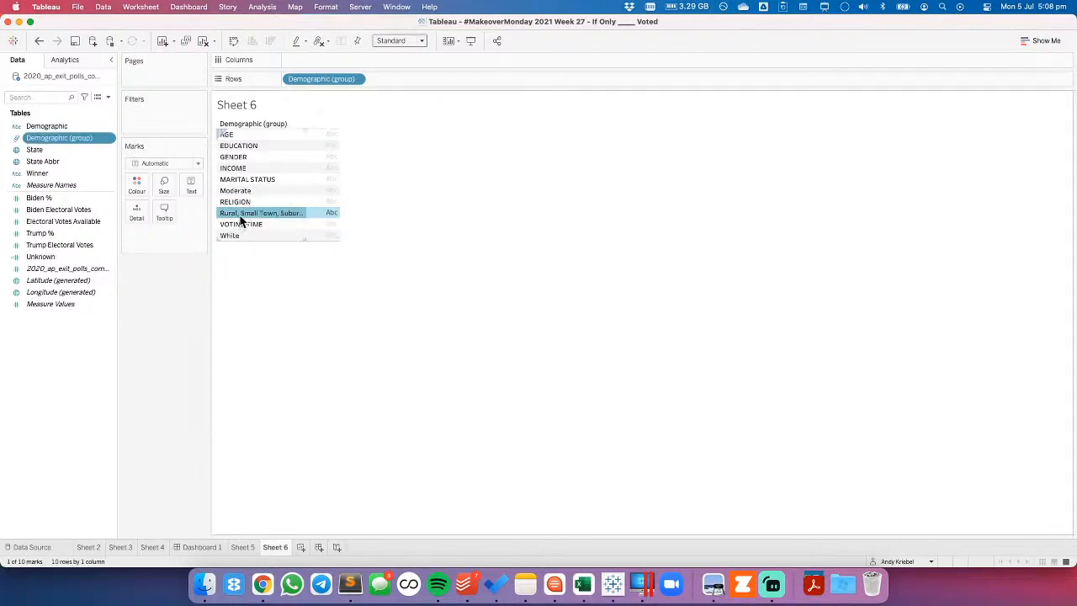
pyautogui.rightClick(243, 223)
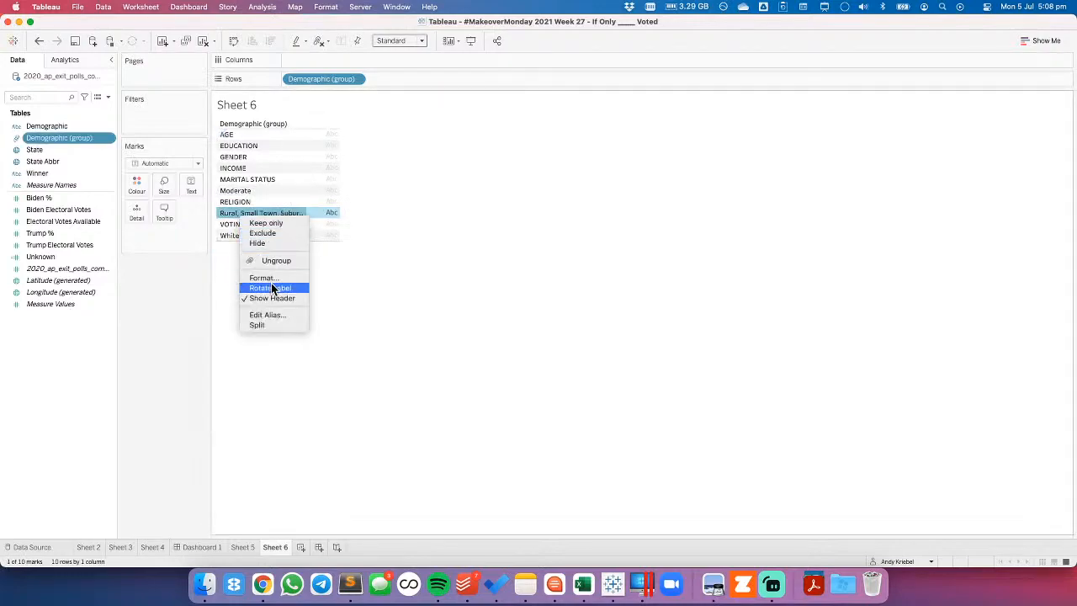
pyautogui.click(271, 315)
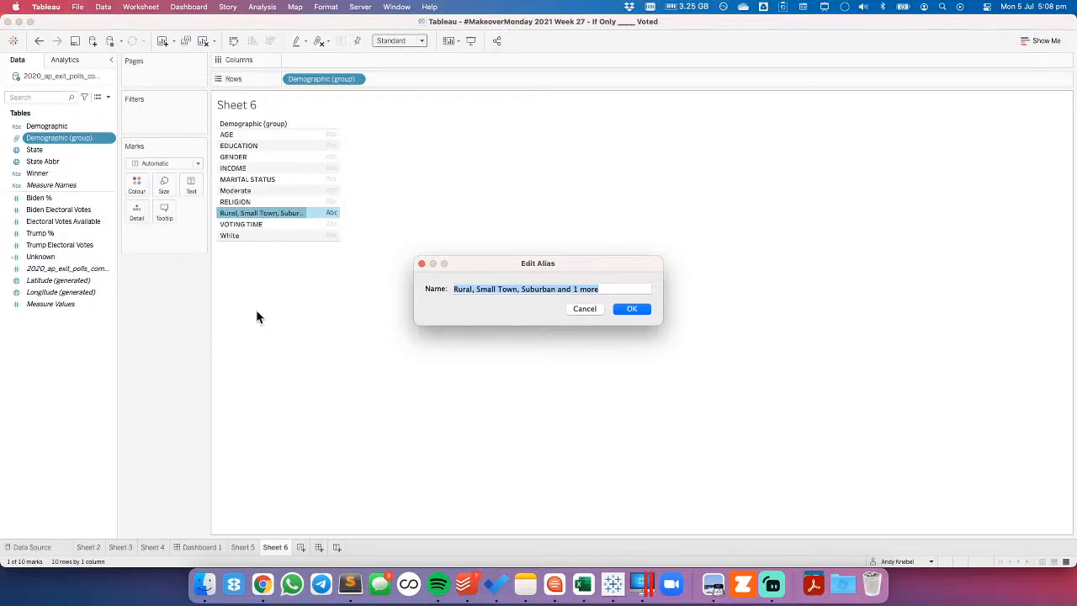
# Switch to Chrome, search the web for "rural vs small town" in a new tab and look through the results.
pyautogui.click(261, 589)
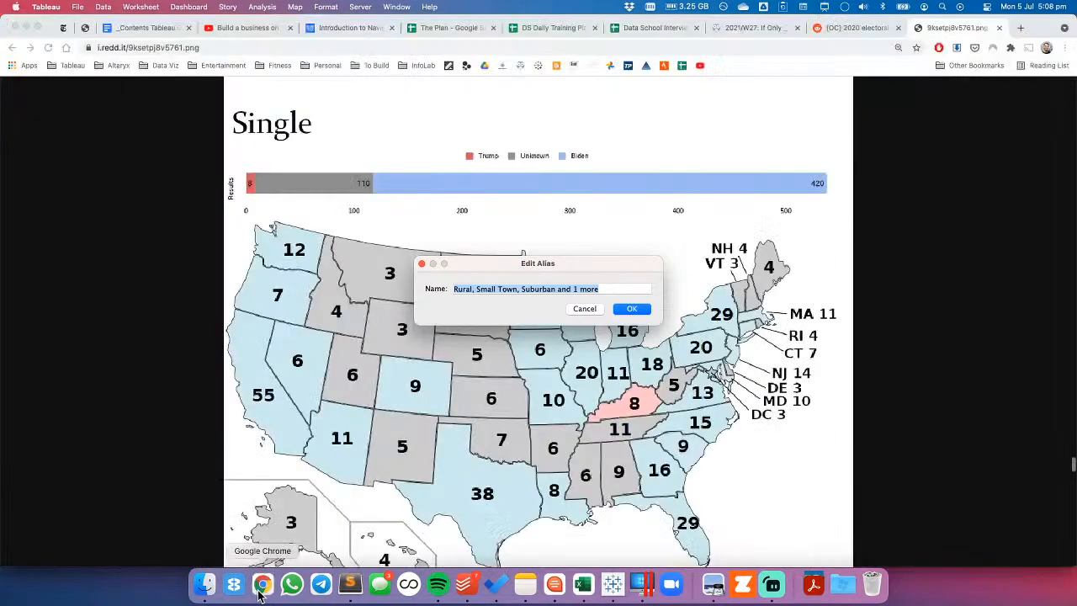
pyautogui.click(1021, 28)
pyautogui.write('RURAL VS SMA')
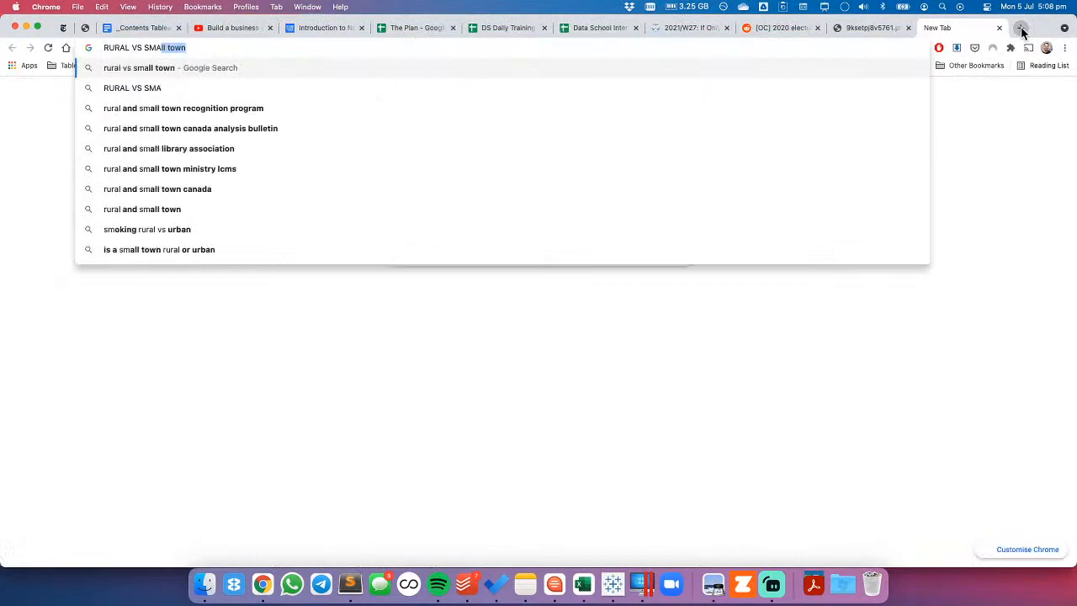
pyautogui.write('LL TO')
pyautogui.press('Return')
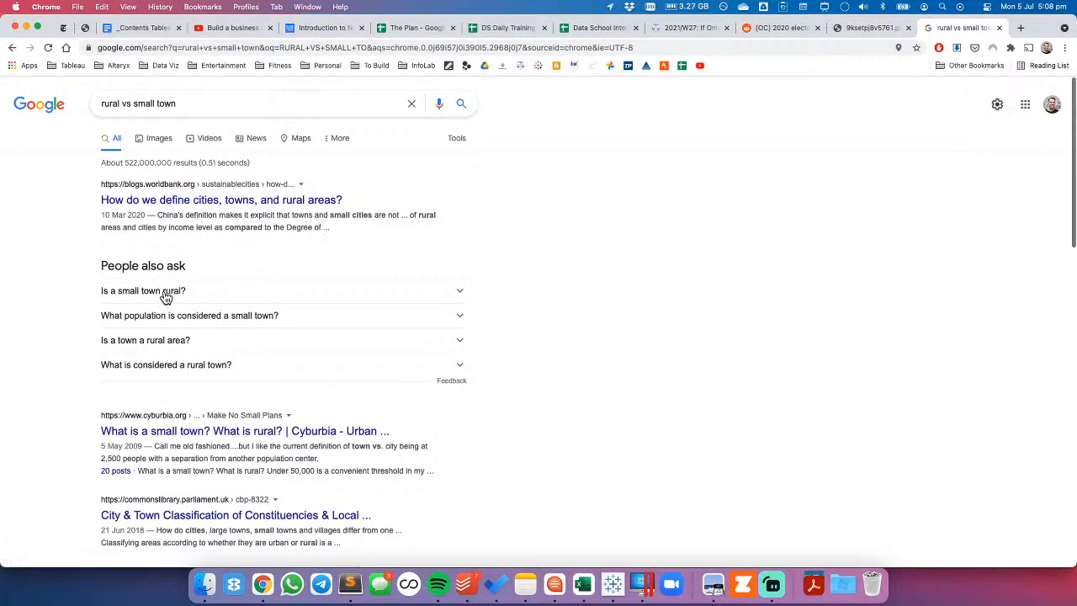
pyautogui.scroll(-1, 334, 305)
pyautogui.scroll(-5, 334, 295)
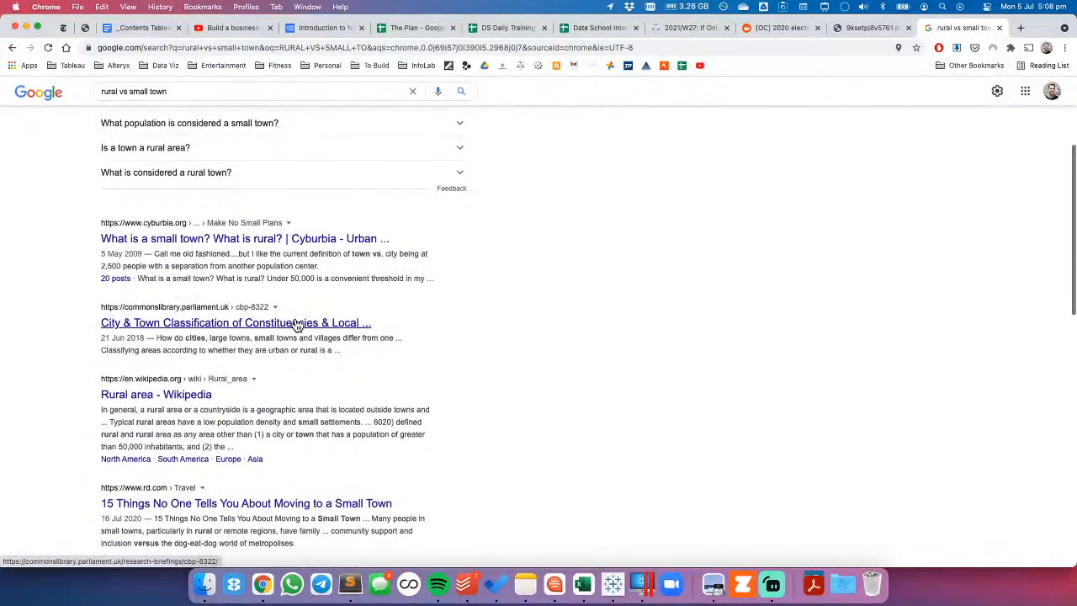
pyautogui.scroll(-5, 294, 319)
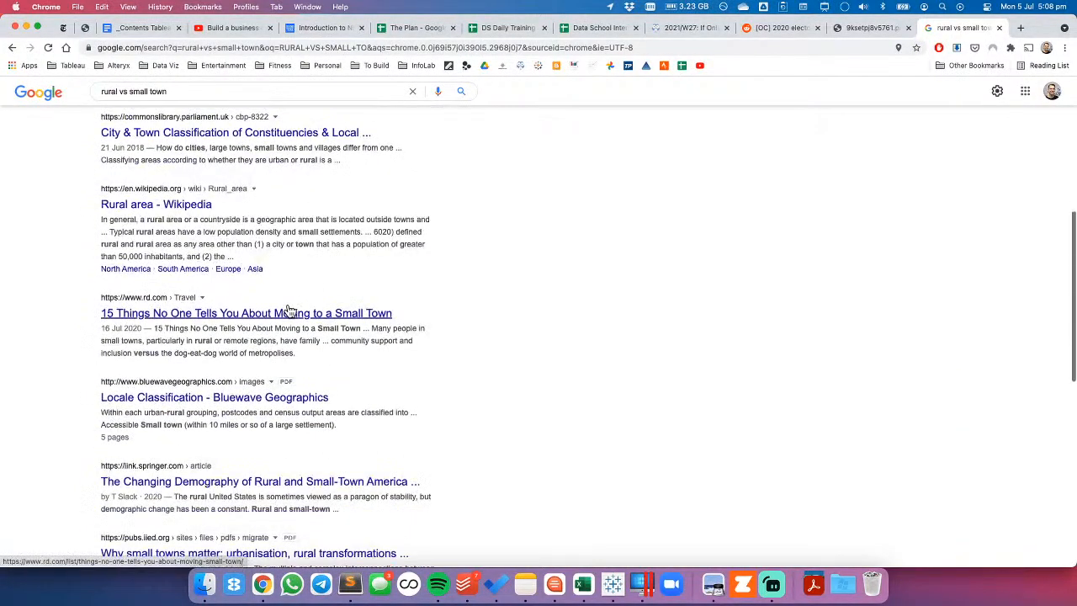
pyautogui.scroll(10, 578, 143)
# Switch back to Tableau and give the Rural, Small Town, Suburban and Urban group the alias LIVING.
pyautogui.press('super+Tab')
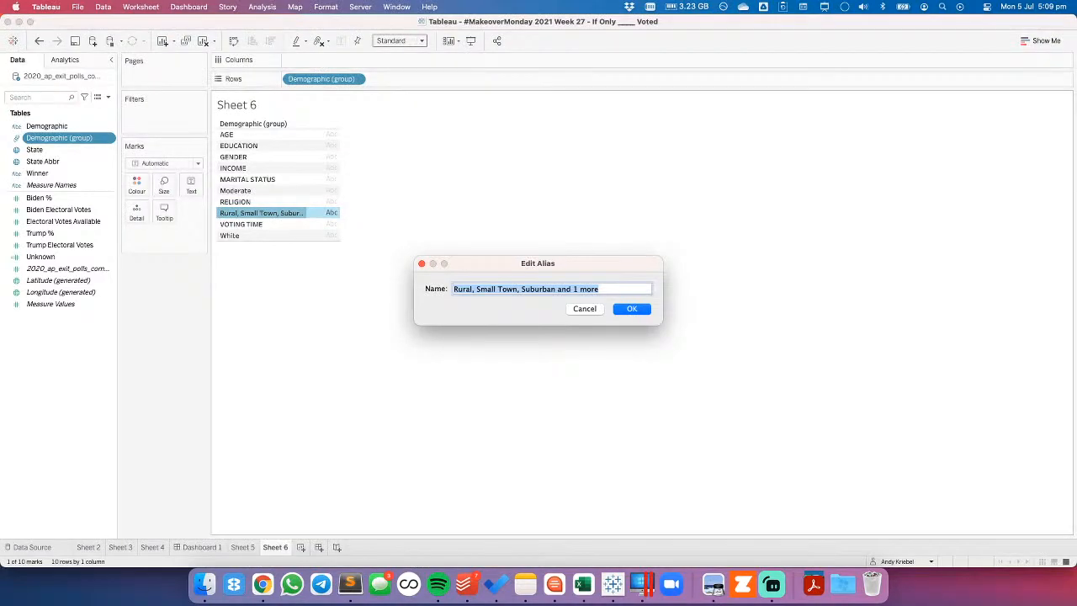
pyautogui.write('Li')
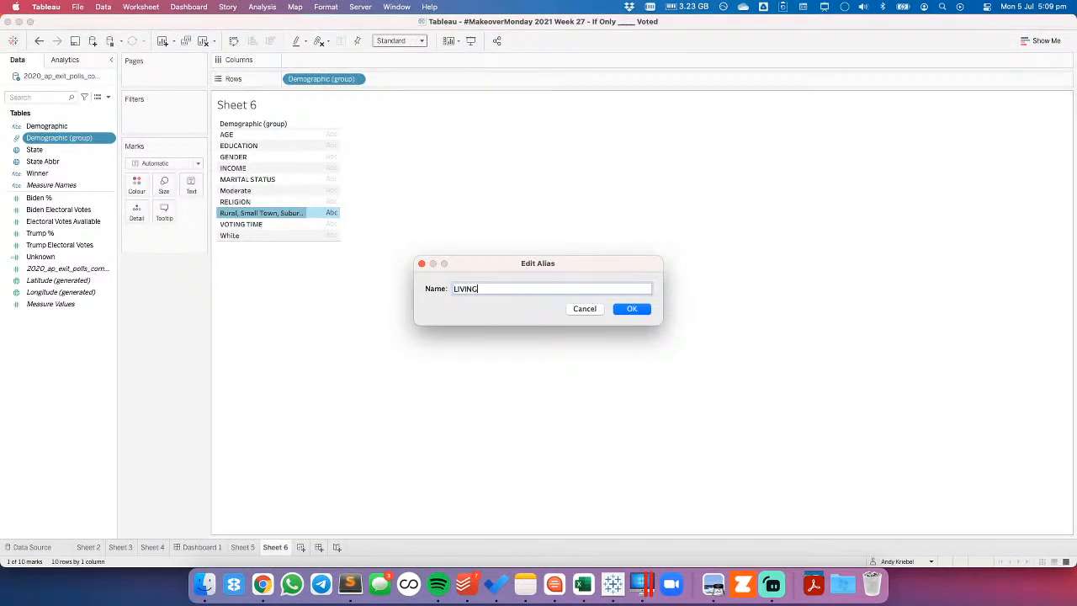
pyautogui.press('Return')
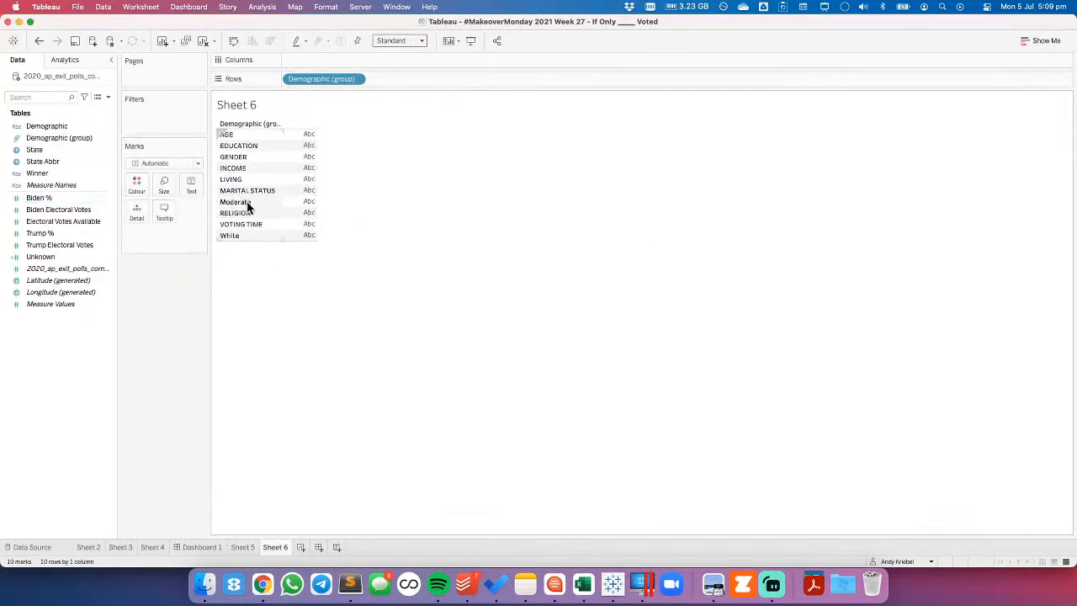
# Try to change the alias of the Moderate row to MODERATE.
pyautogui.click(248, 204)
pyautogui.rightClick(247, 203)
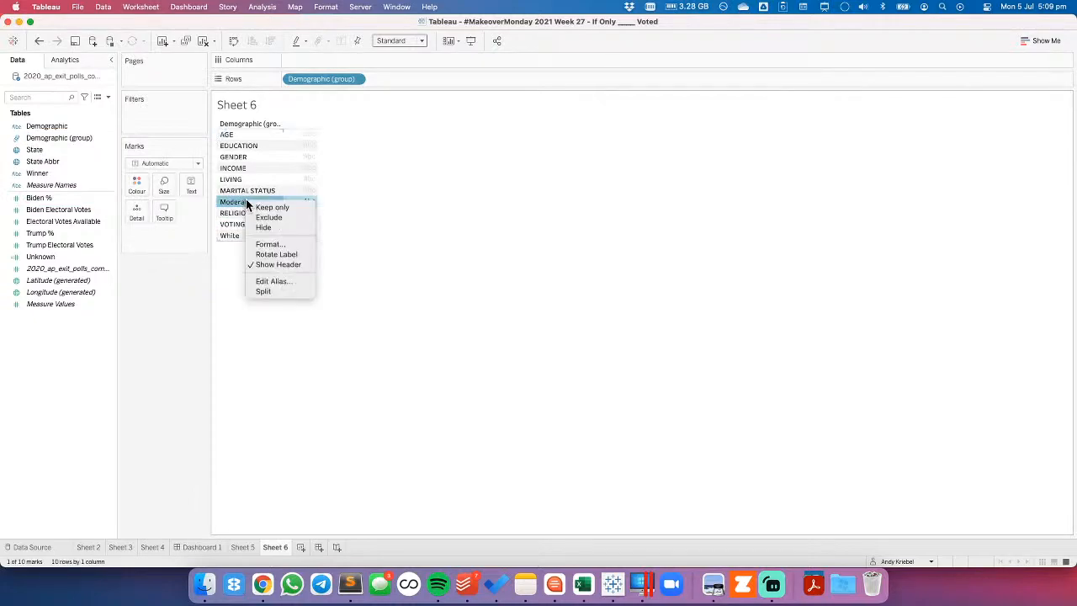
pyautogui.click(268, 282)
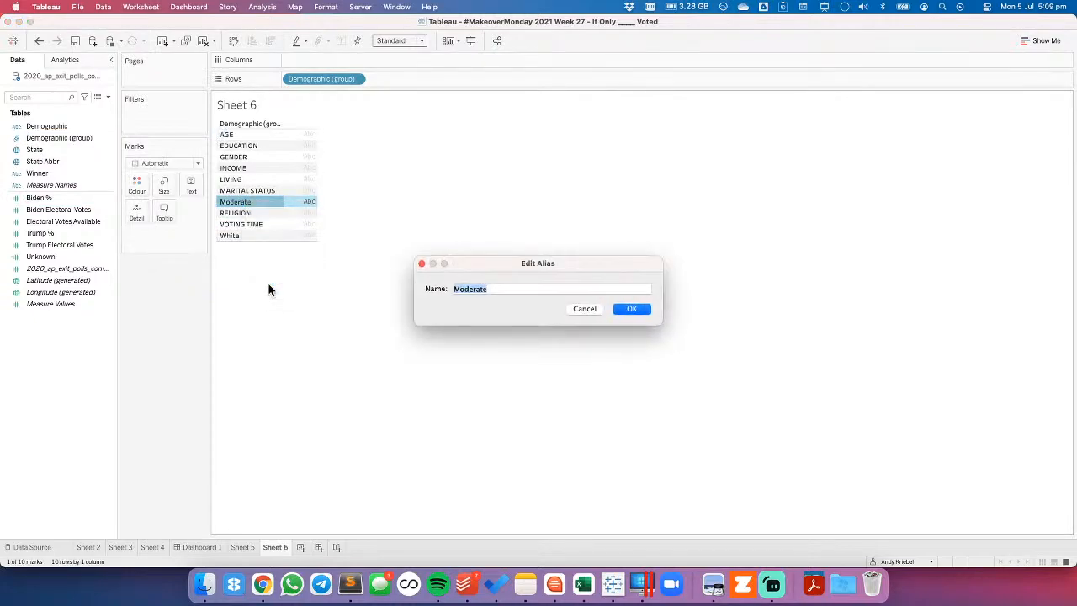
pyautogui.write('NO')
pyautogui.hotkey('shift', 'Right')
pyautogui.write('M')
pyautogui.press('Return')
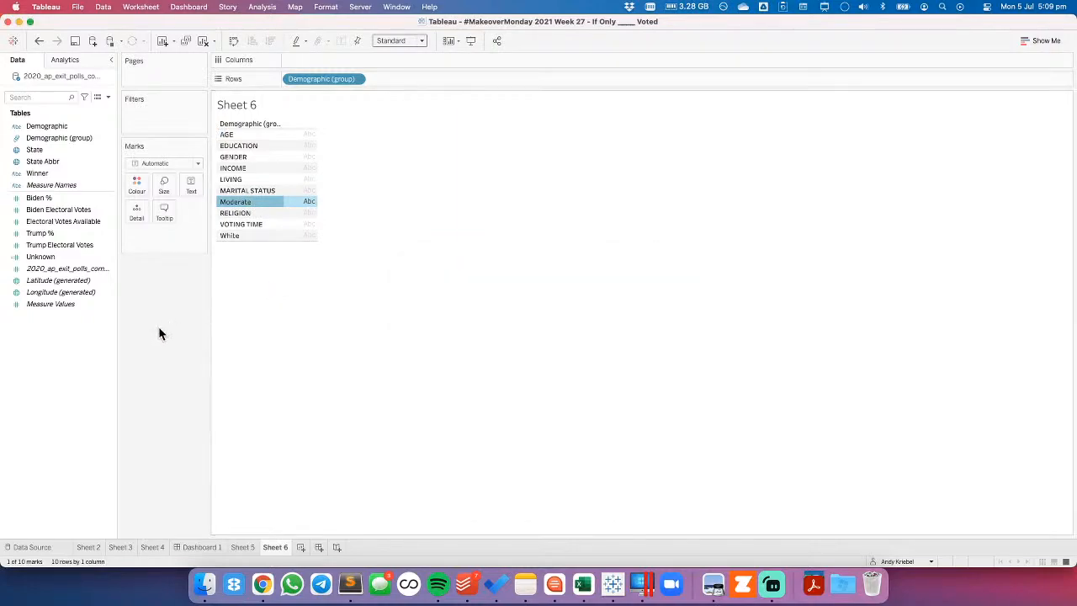
# Try twice to change the alias of the White row to WHITE.
pyautogui.rightClick(239, 235)
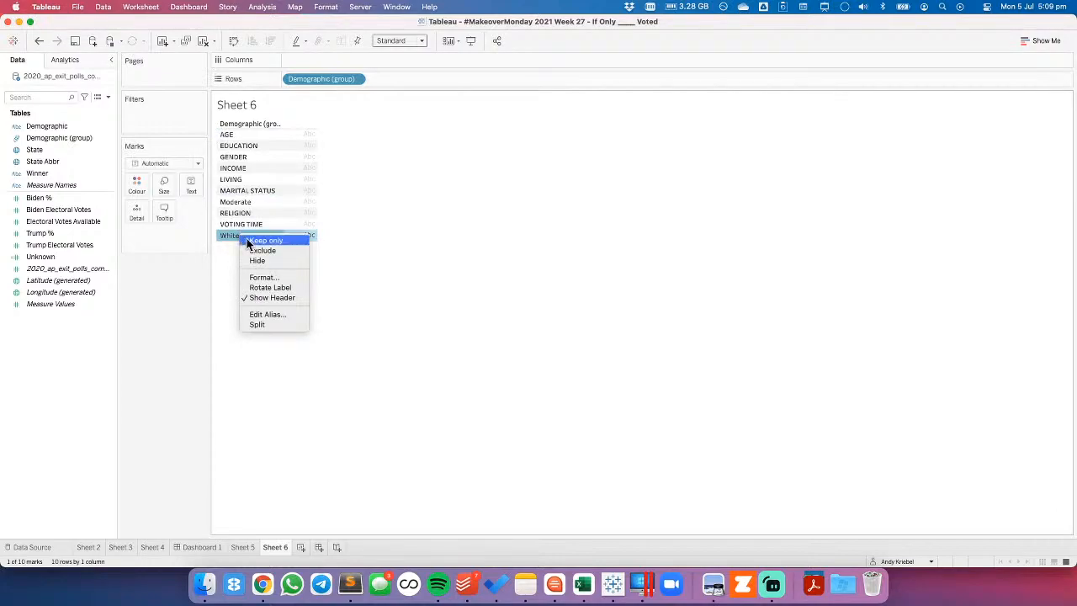
pyautogui.click(263, 313)
pyautogui.write('WHITE')
pyautogui.press('Return')
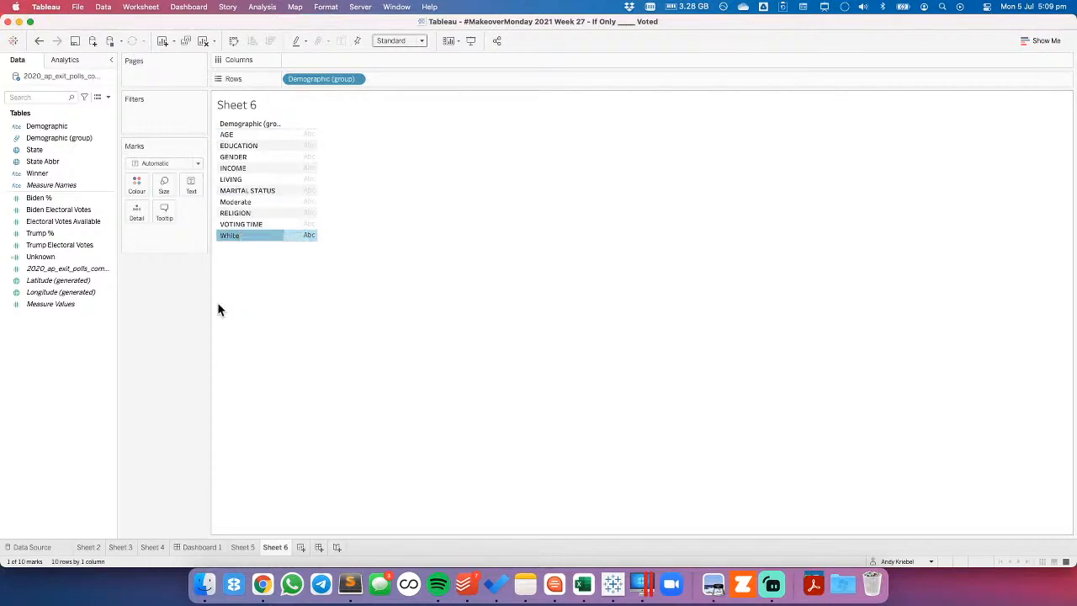
pyautogui.rightClick(238, 236)
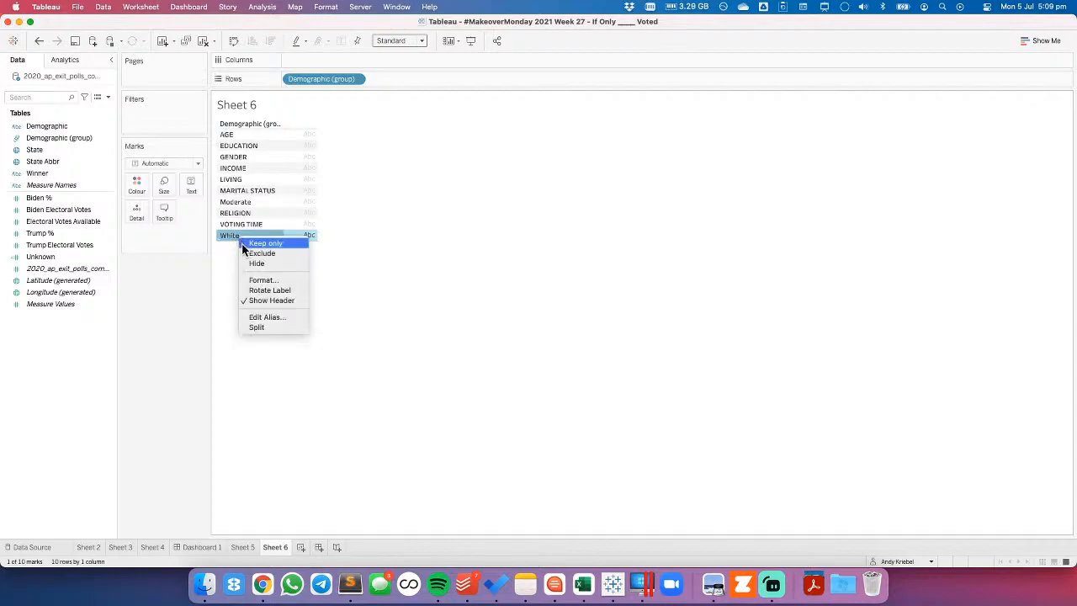
pyautogui.click(267, 317)
pyautogui.write('White')
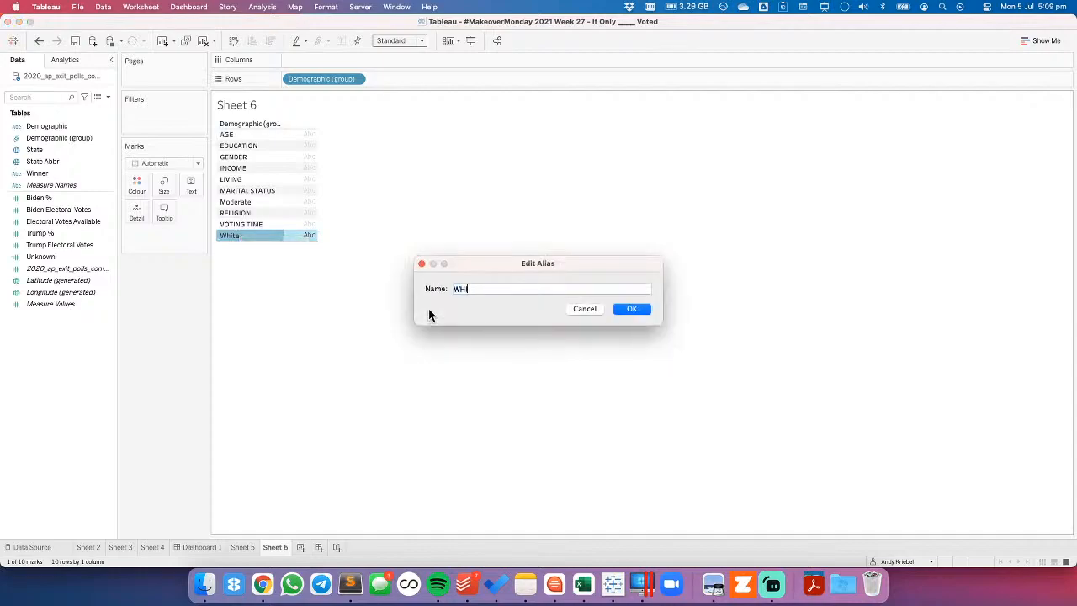
pyautogui.press('Return')
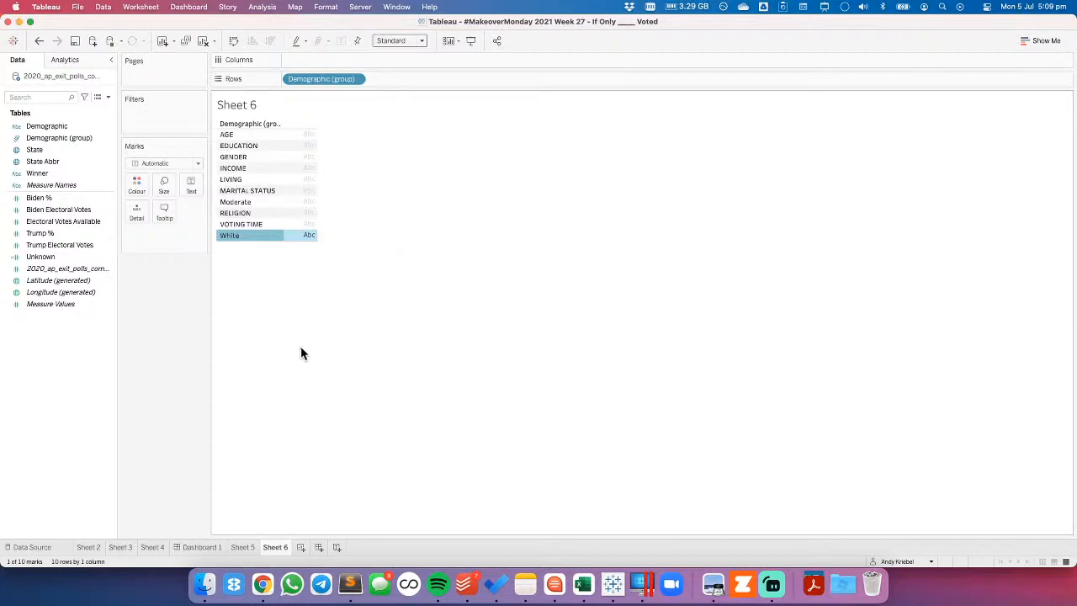
# Edit the Demographic (group) field, put White in its own group named WHITE and apply the change.
pyautogui.rightClick(66, 137)
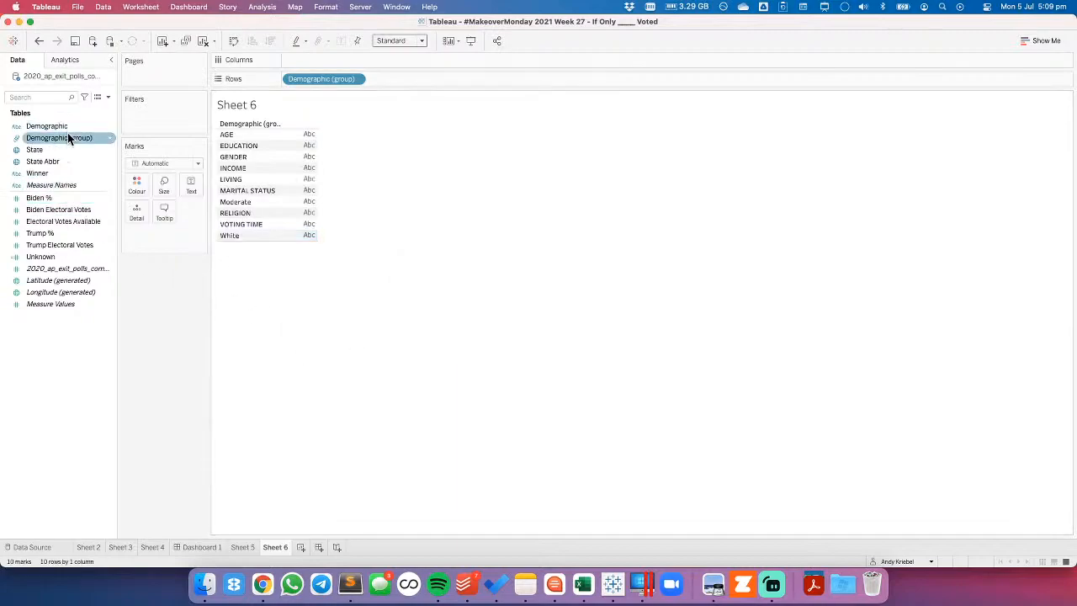
pyautogui.click(101, 195)
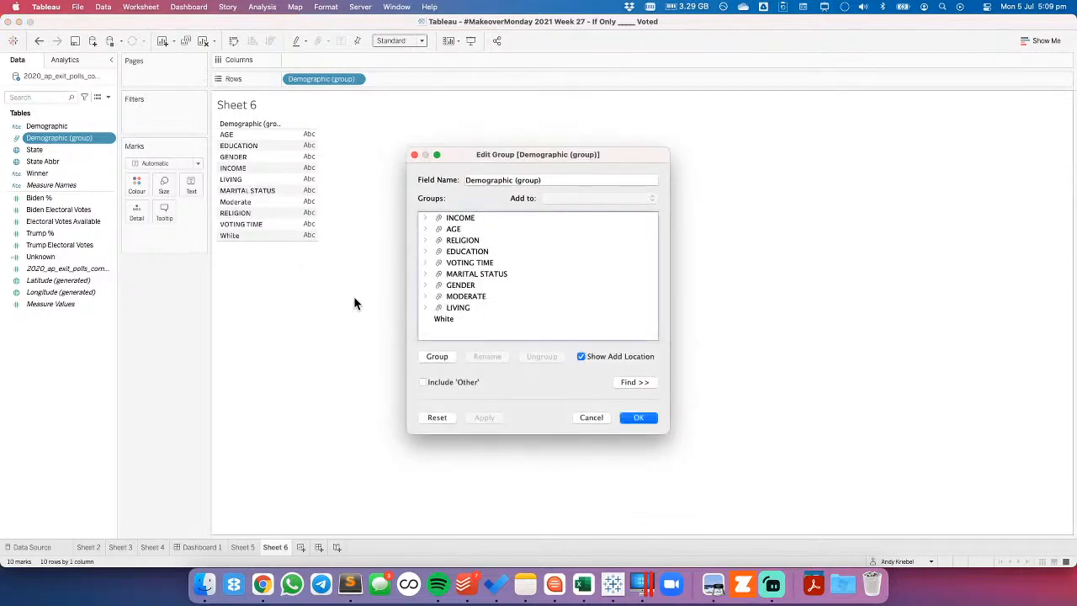
pyautogui.click(446, 320)
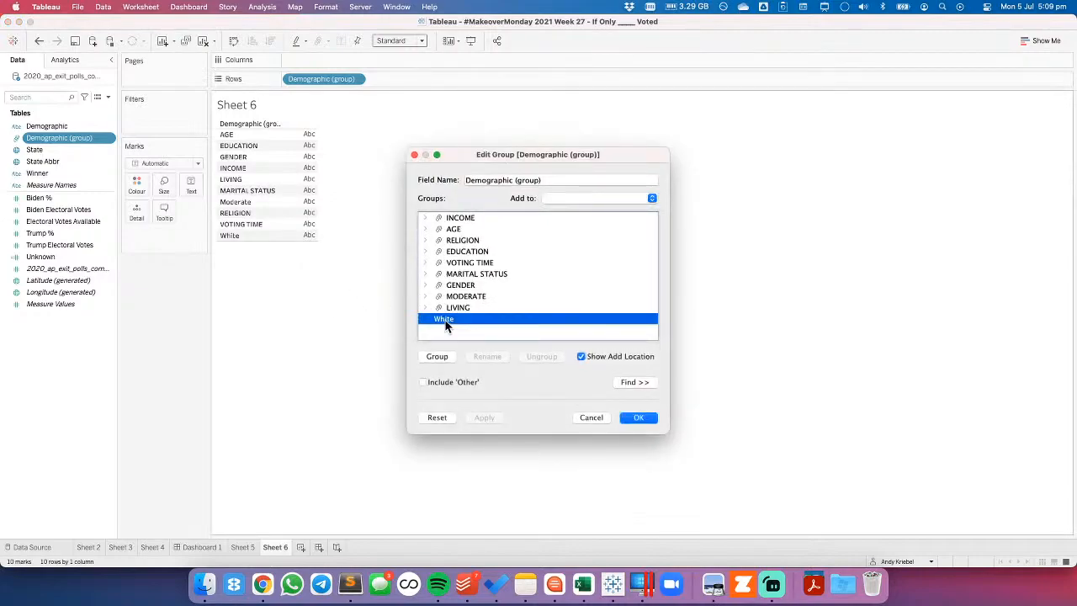
pyautogui.click(438, 357)
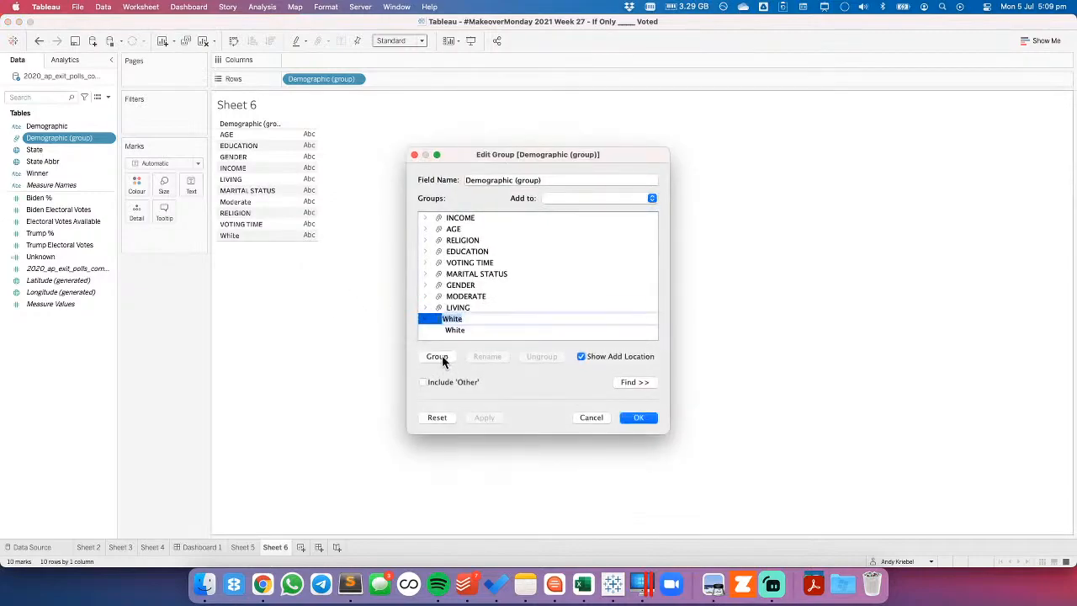
pyautogui.write('WHITE')
pyautogui.press('Return')
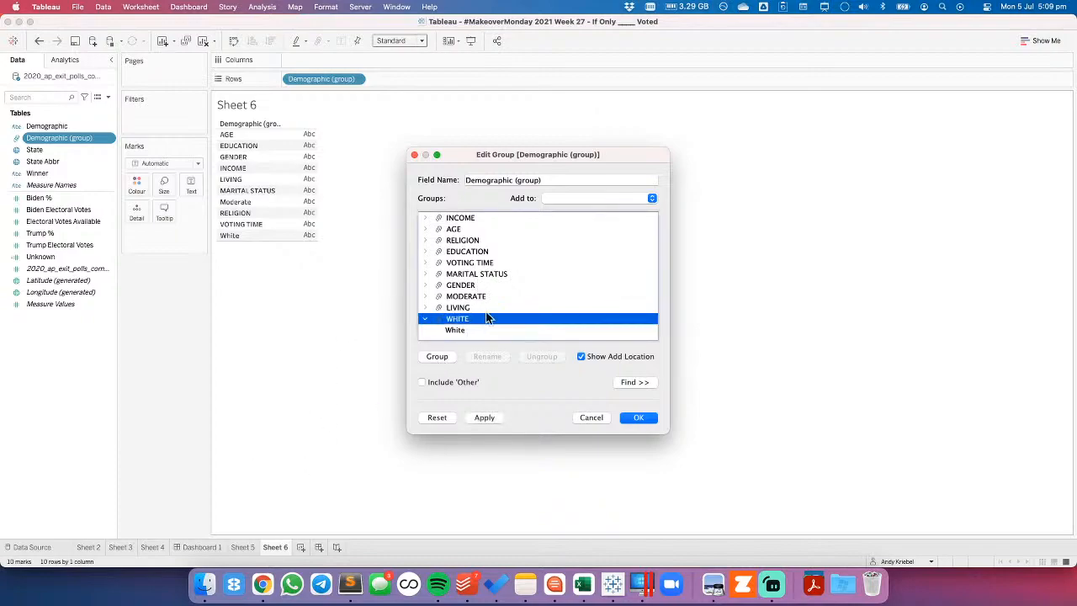
pyautogui.click(484, 418)
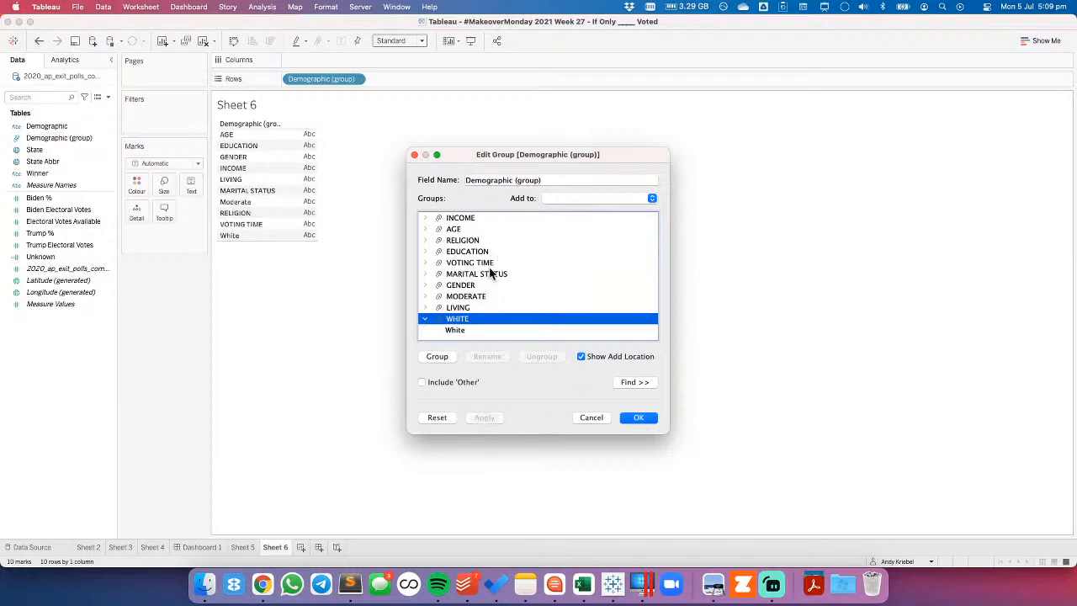
# Expand the MODERATE group and ungroup its Moderate member.
pyautogui.click(463, 298)
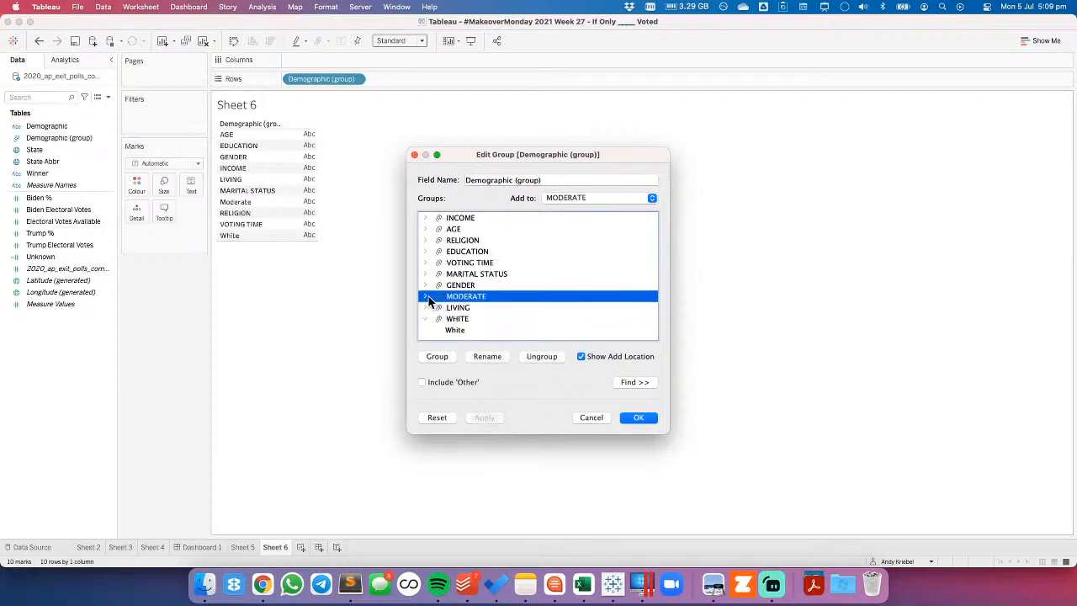
pyautogui.click(425, 297)
pyautogui.click(454, 308)
pyautogui.click(542, 356)
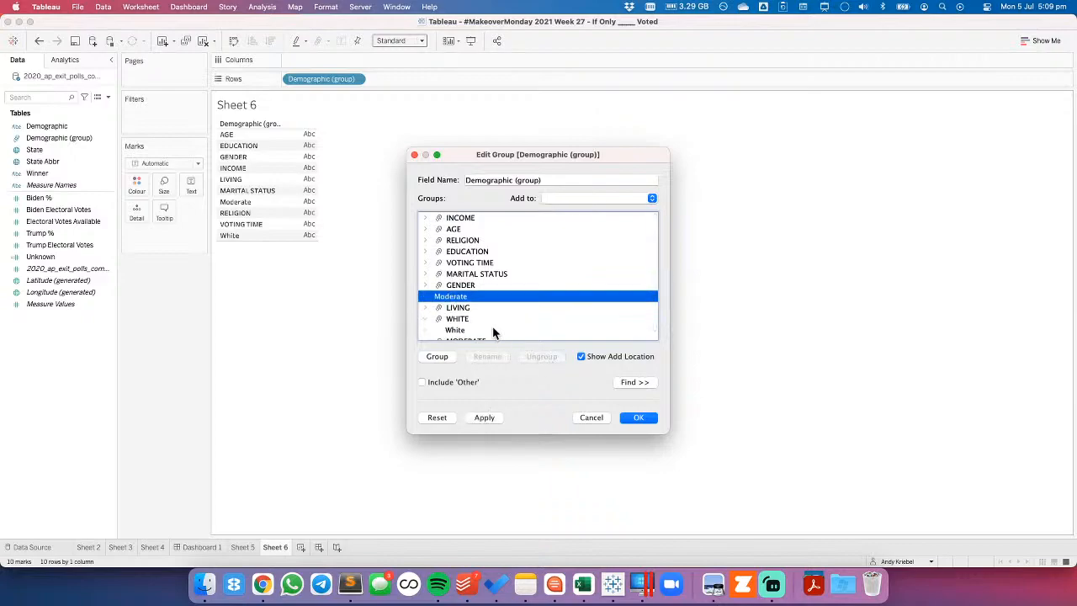
# Try to put Moderate in its own new group named MODERATE.
pyautogui.click(437, 357)
pyautogui.write('MODER')
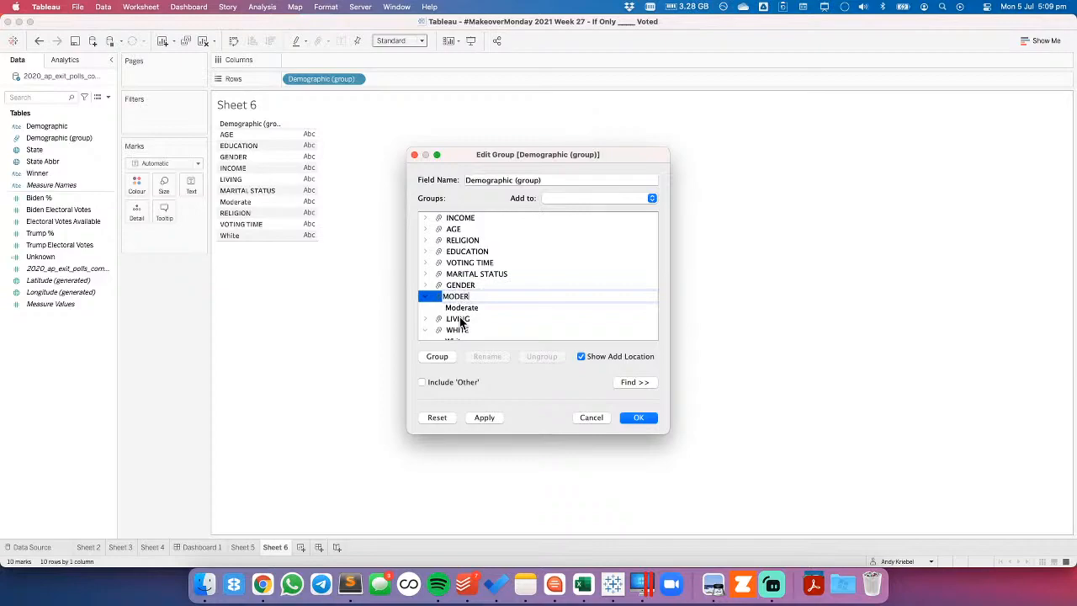
pyautogui.press('Return')
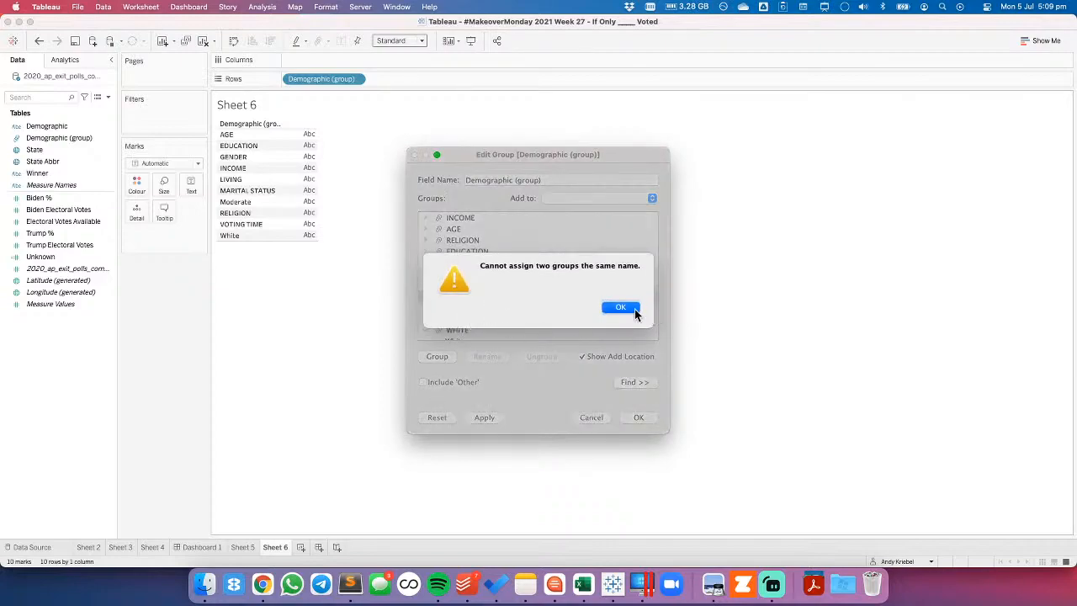
pyautogui.click(620, 308)
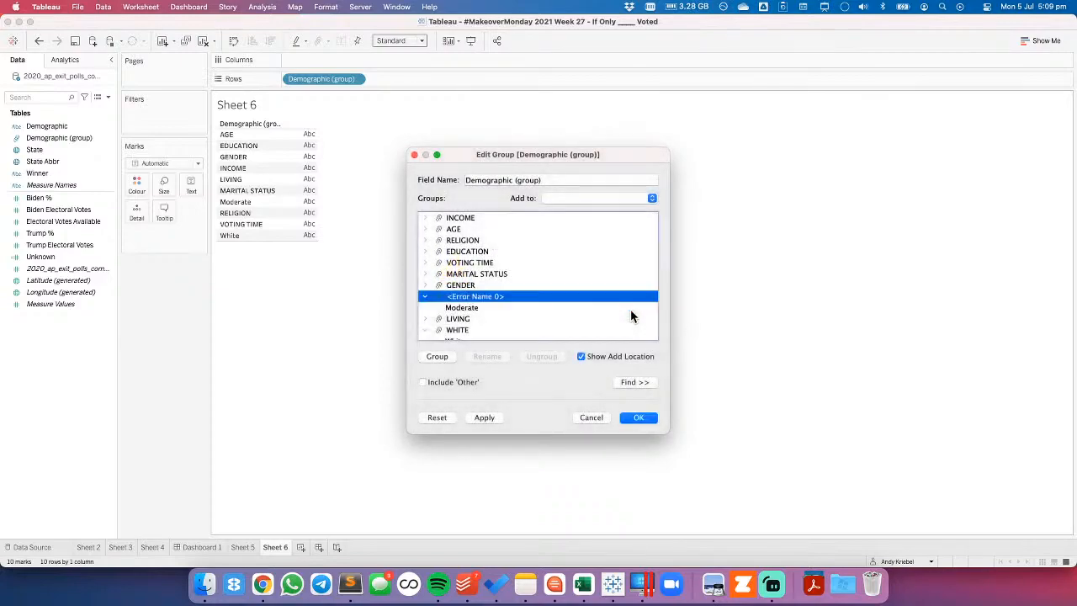
# Ungroup the wrongly named group holding Moderate and accept the edits to the Demographic (group) field.
pyautogui.rightClick(466, 299)
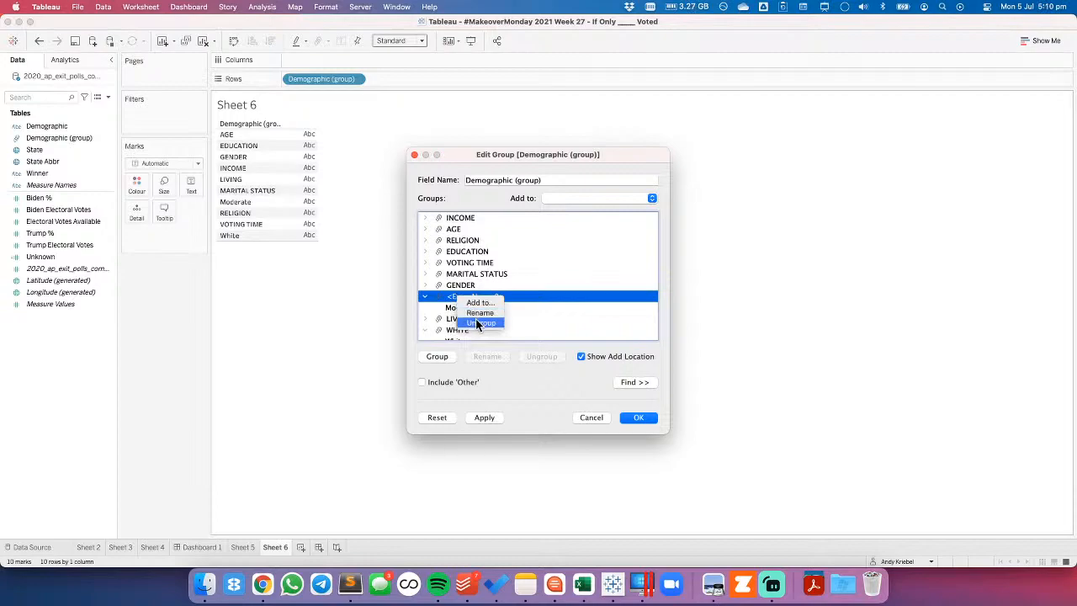
pyautogui.click(473, 314)
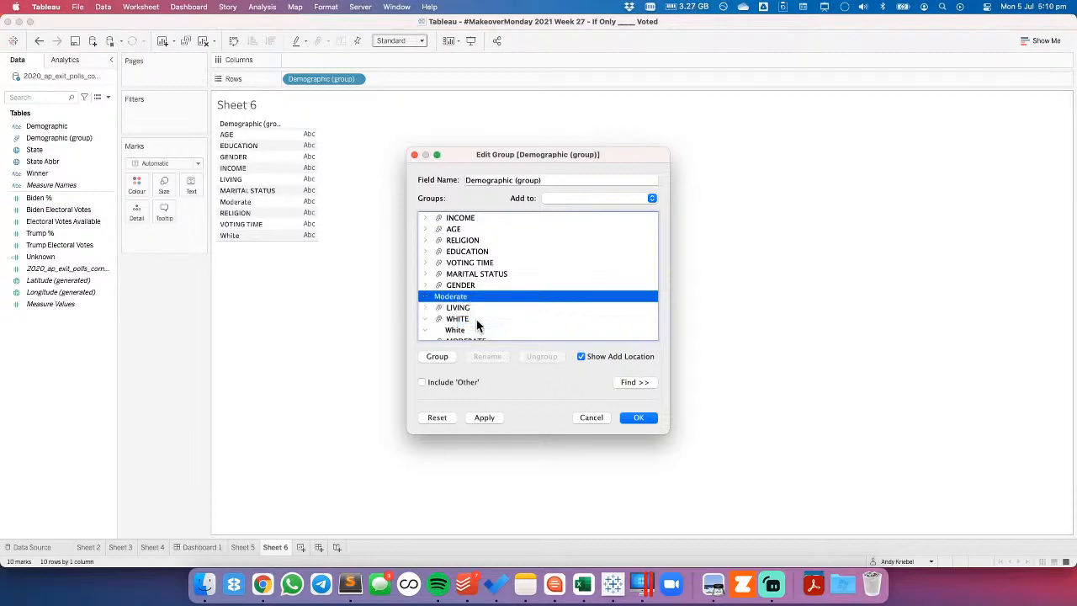
pyautogui.click(641, 418)
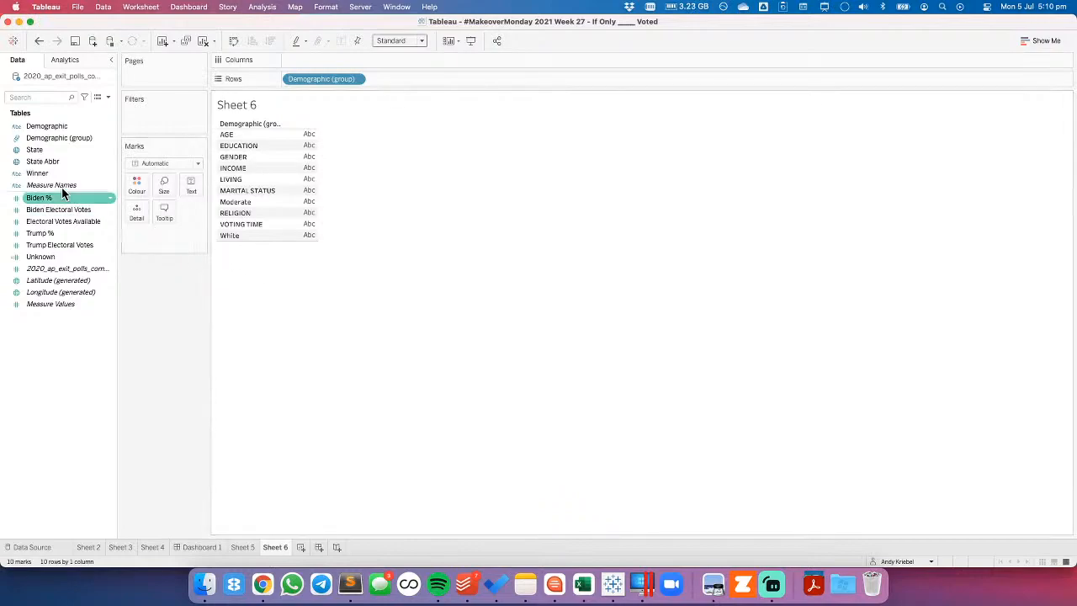
# Add the Demographic field next to Demographic (group) on the rows of Sheet 6.
pyautogui.moveTo(31, 138); pyautogui.dragTo(312, 78)
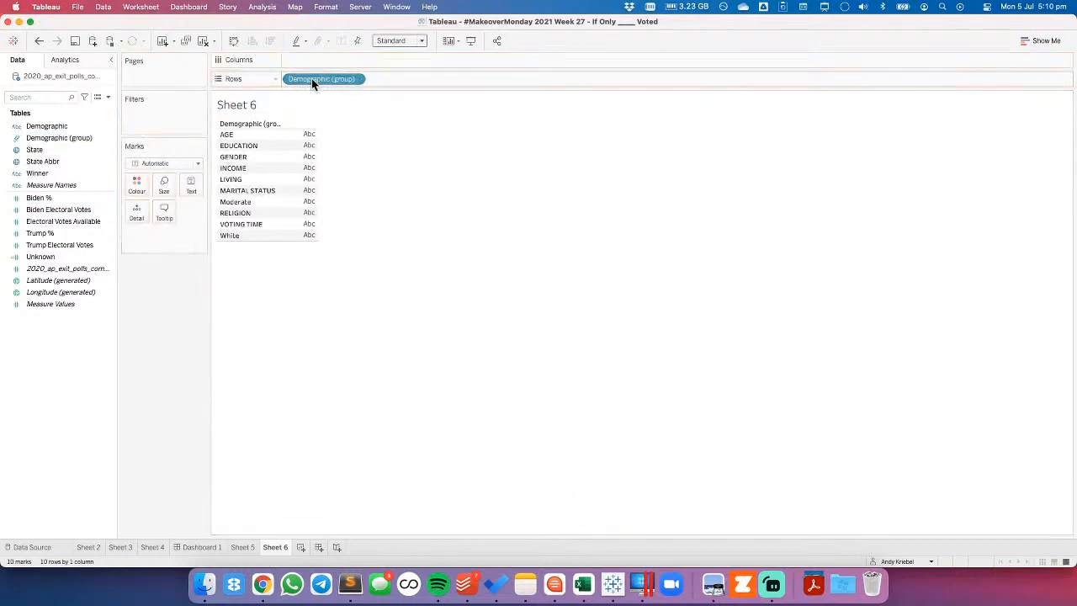
pyautogui.click(236, 202)
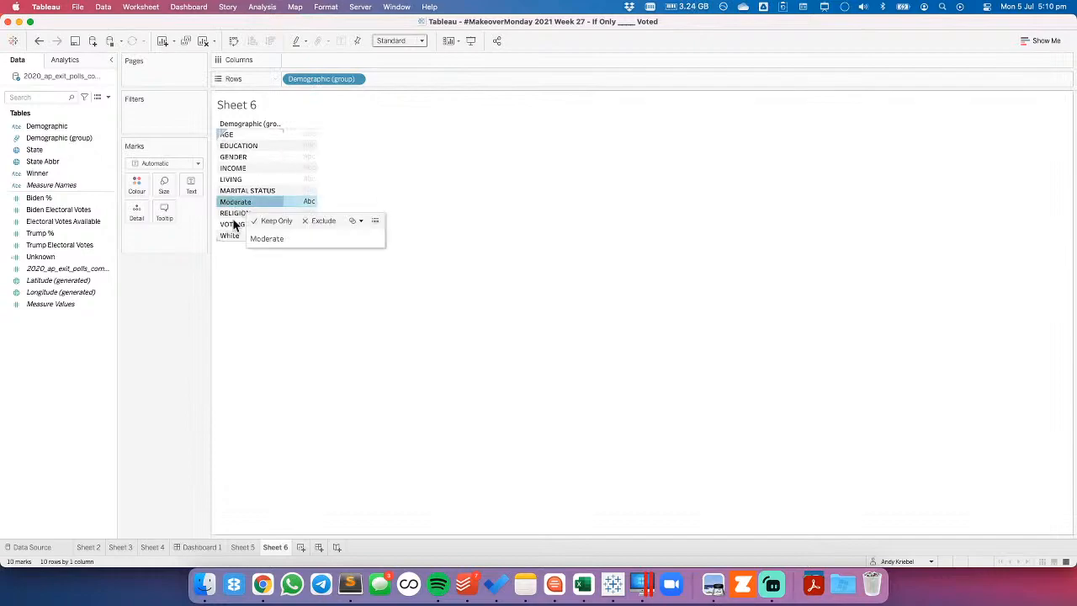
pyautogui.press('Escape')
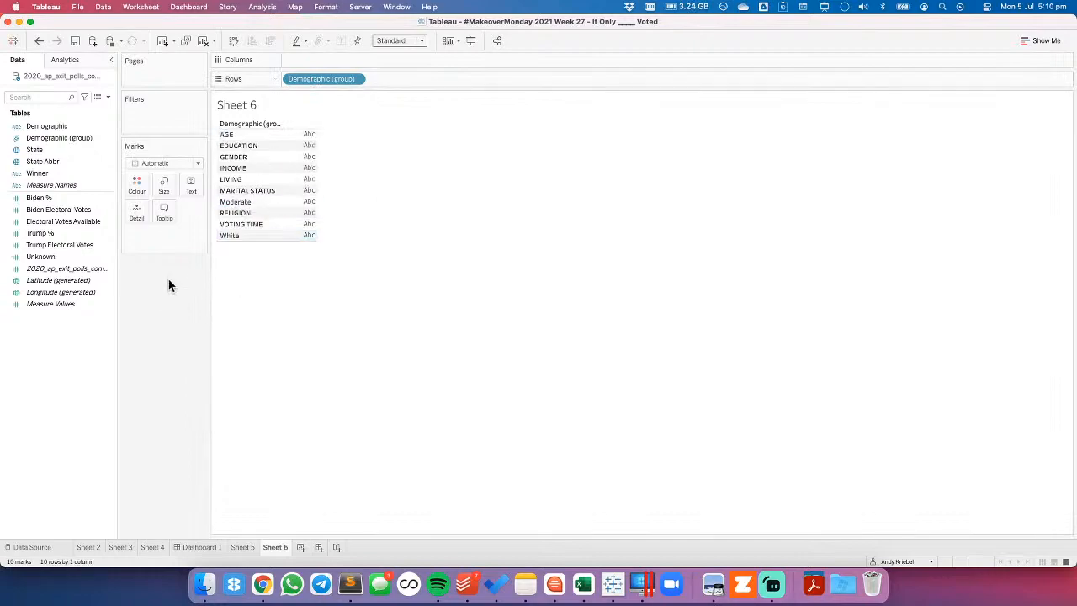
pyautogui.click(55, 126)
pyautogui.moveTo(56, 126); pyautogui.dragTo(388, 83)
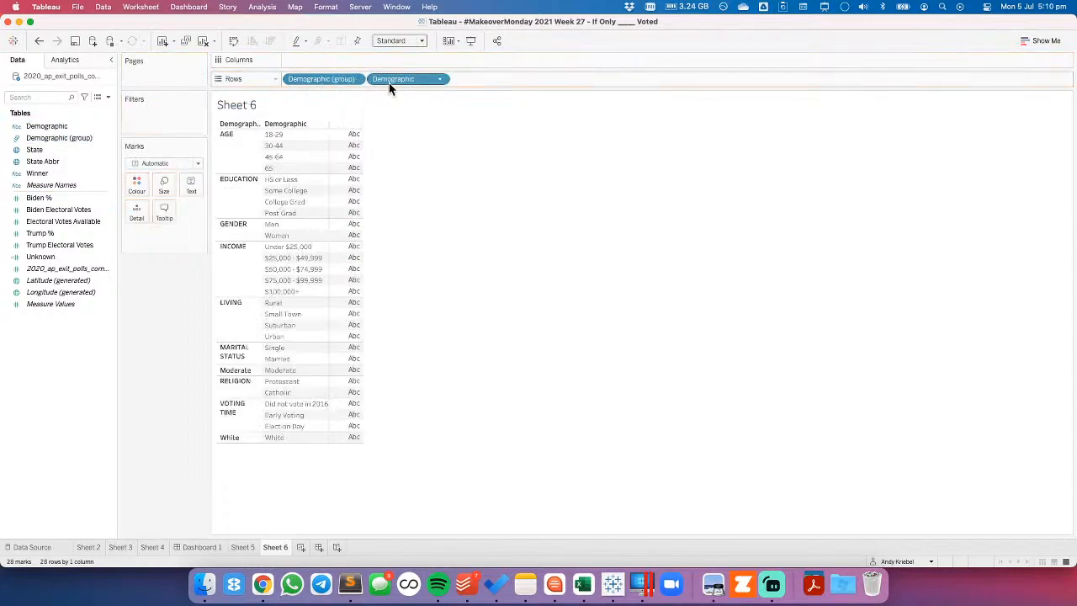
# Try to change the alias of the Moderate group header to MODERATE.
pyautogui.rightClick(241, 375)
pyautogui.click(261, 450)
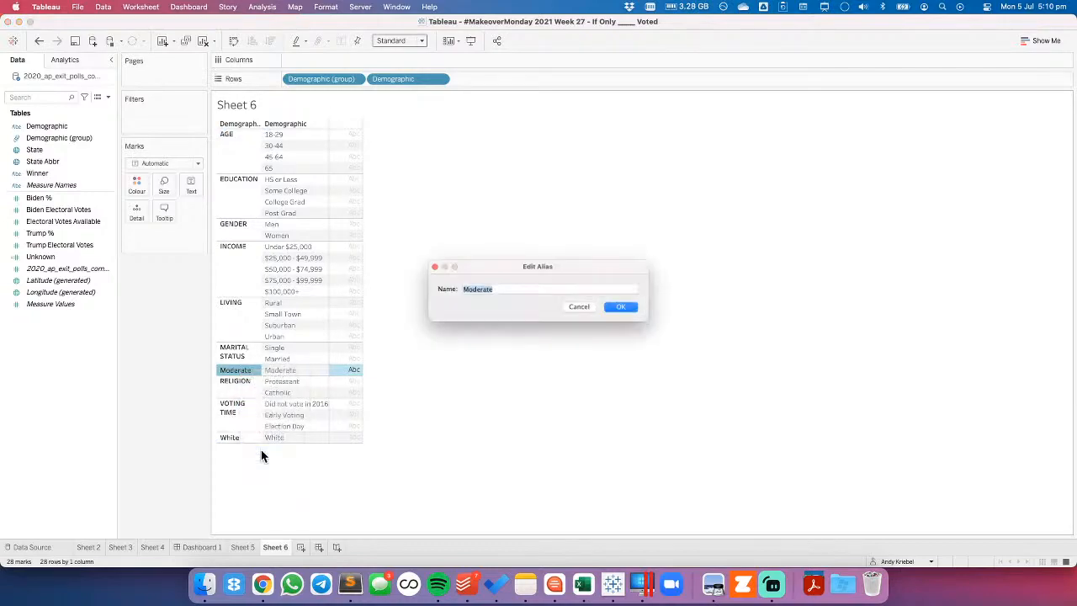
pyautogui.write('MODERATE')
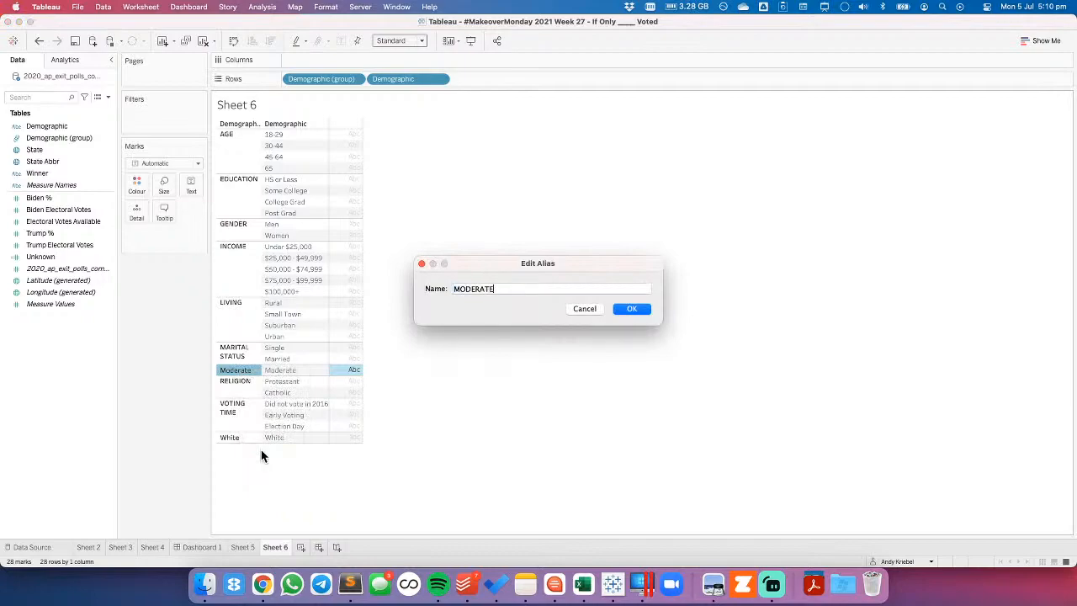
pyautogui.press('Return')
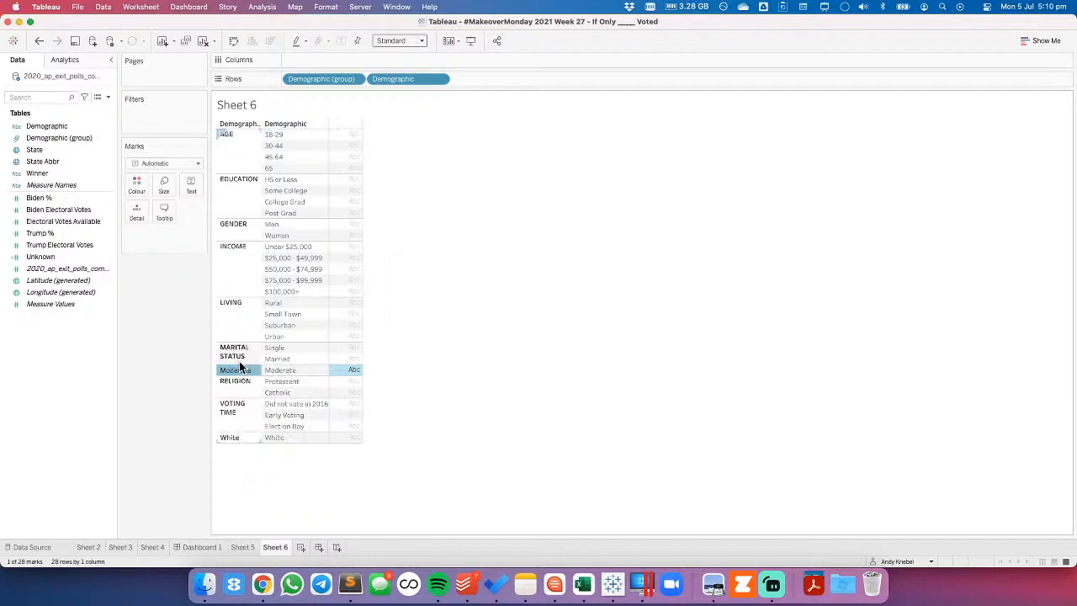
pyautogui.click(186, 375)
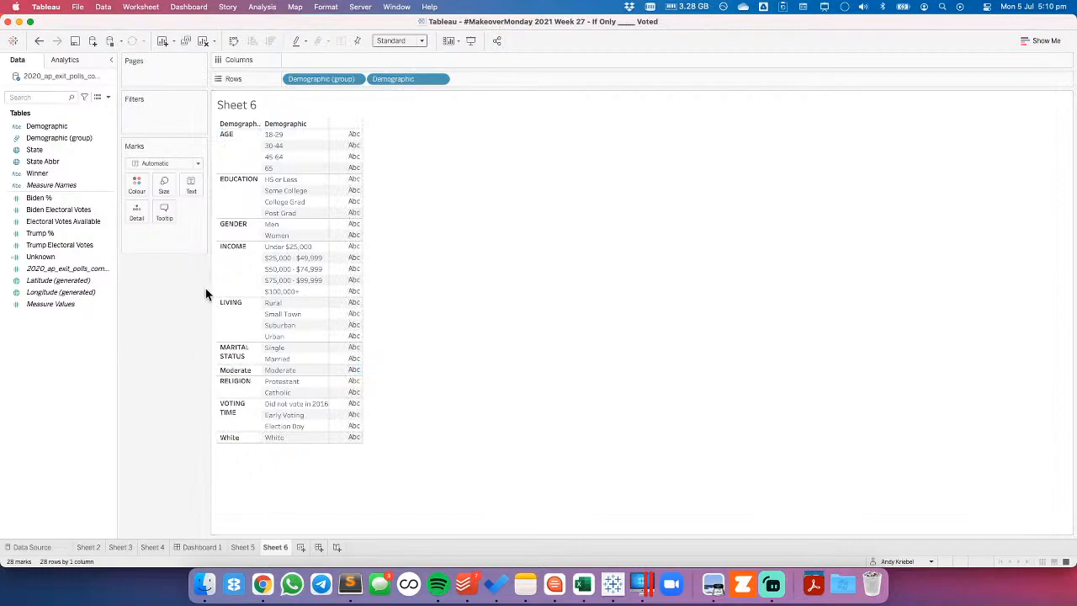
# Replace the Demographic filter on Sheet 5 with a Demographic (group) filter that keeps only AGE.
pyautogui.click(243, 548)
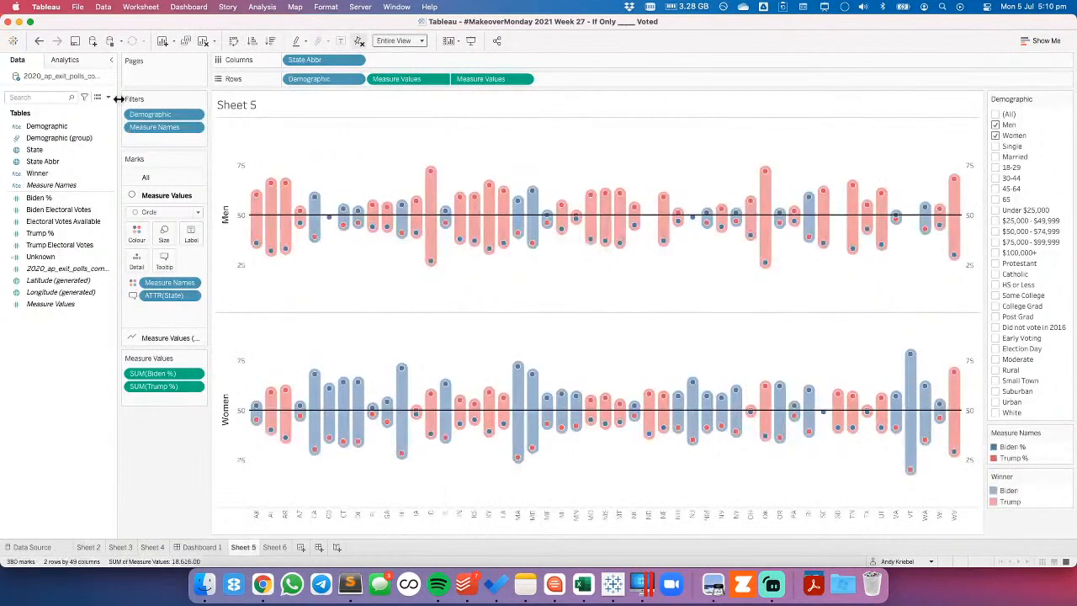
pyautogui.moveTo(59, 140); pyautogui.dragTo(160, 126)
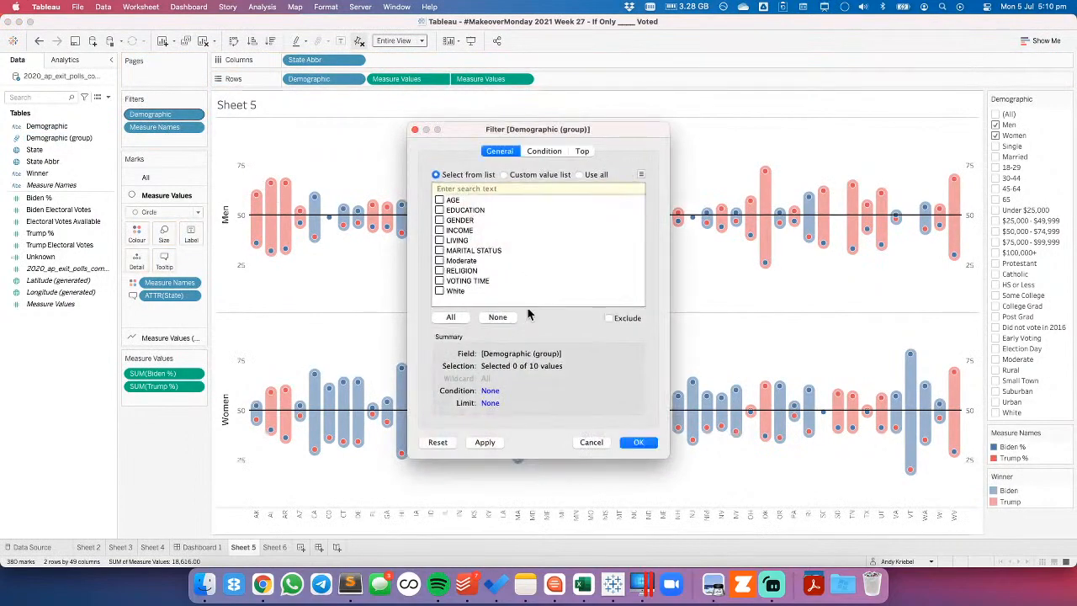
pyautogui.click(439, 200)
pyautogui.click(640, 443)
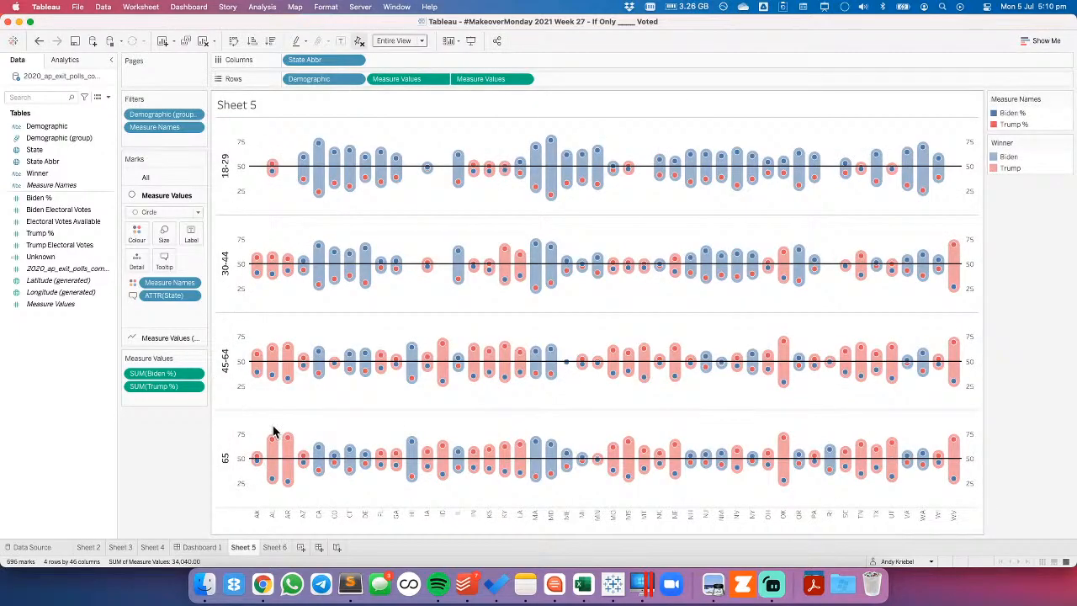
# Show the Demographic (group) filter control on Sheet 5 and switch its selection from AGE to EDUCATION.
pyautogui.click(195, 114)
pyautogui.click(178, 145)
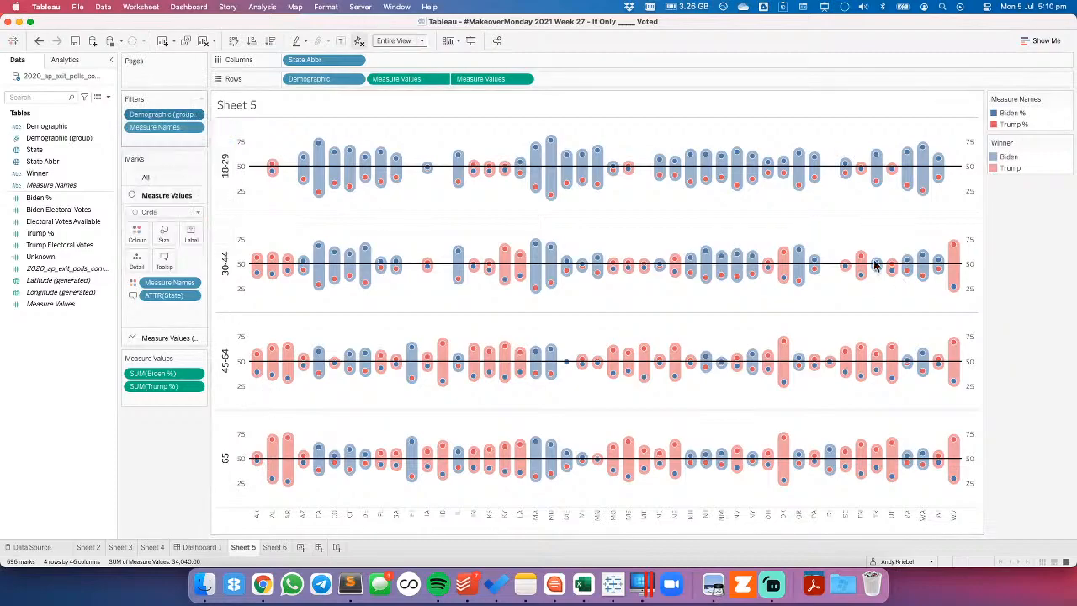
pyautogui.click(996, 124)
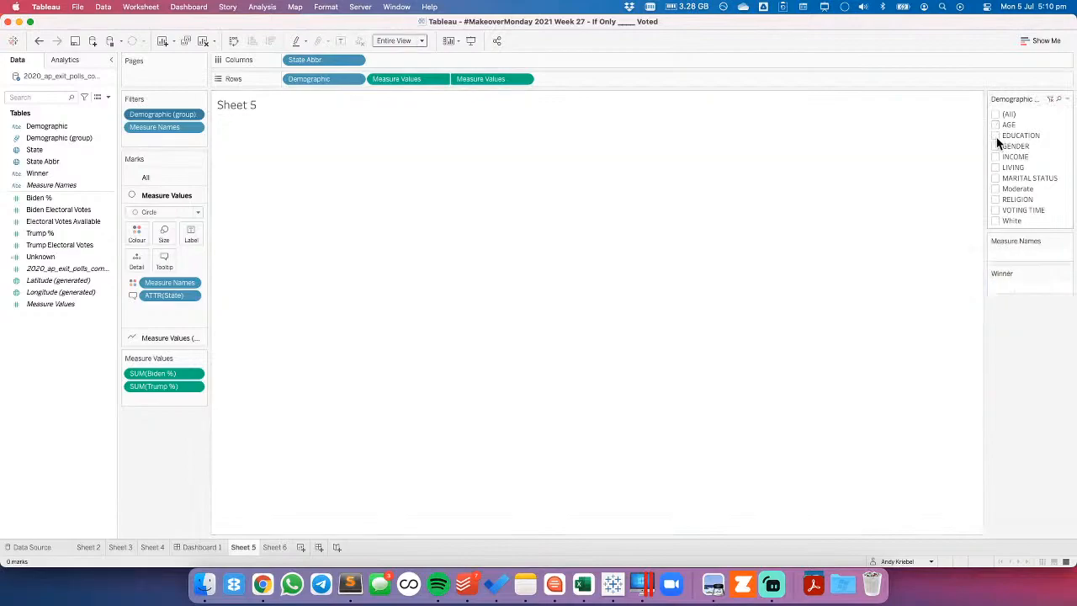
pyautogui.click(996, 135)
# Change the Demographic (group) filter control to a single value list without the All option.
pyautogui.click(1067, 100)
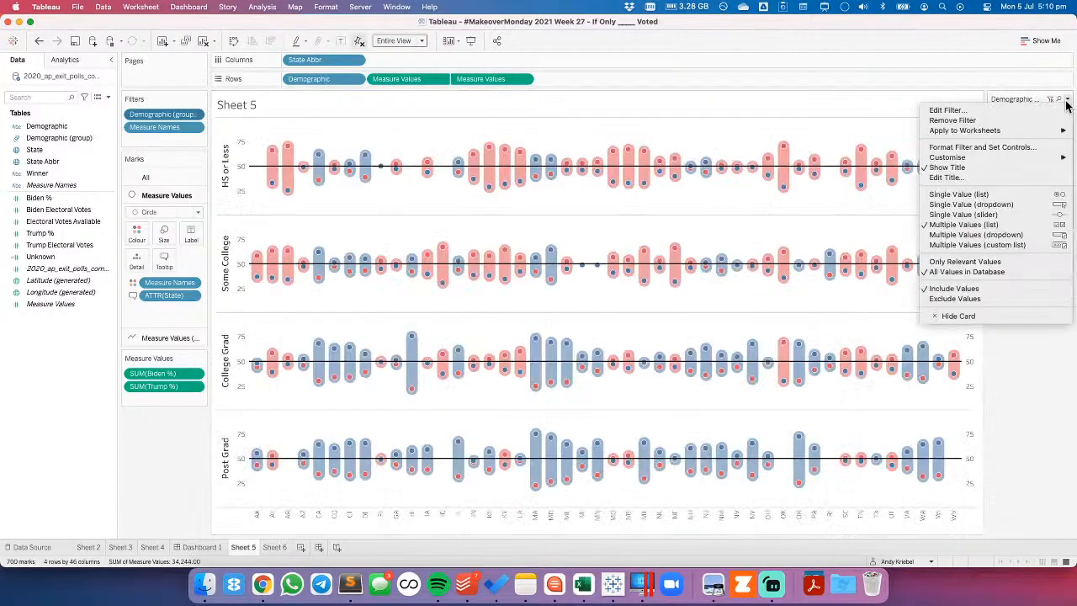
pyautogui.click(959, 195)
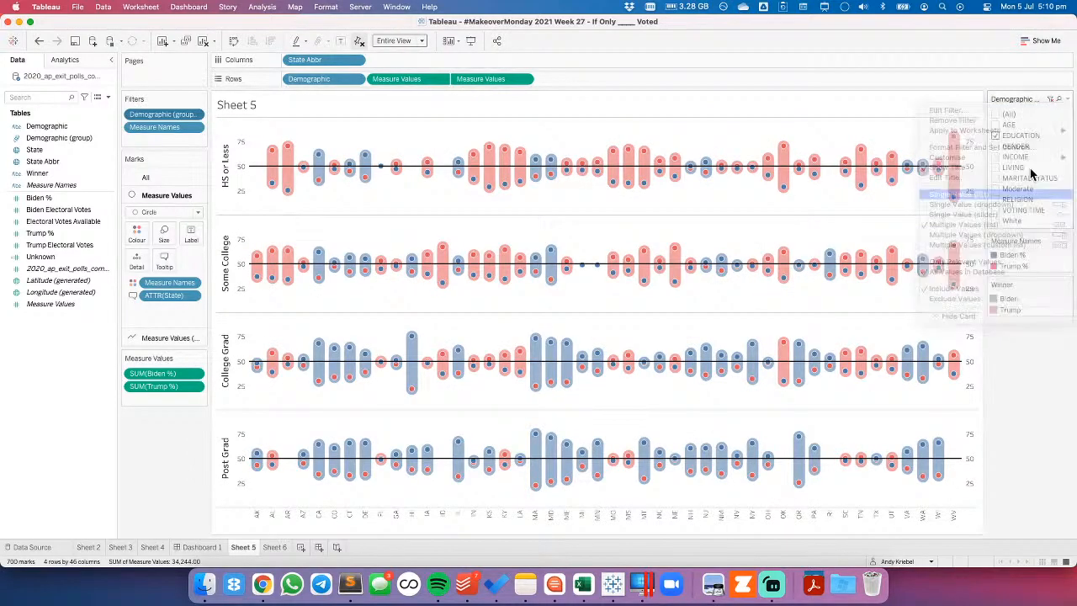
pyautogui.click(1067, 99)
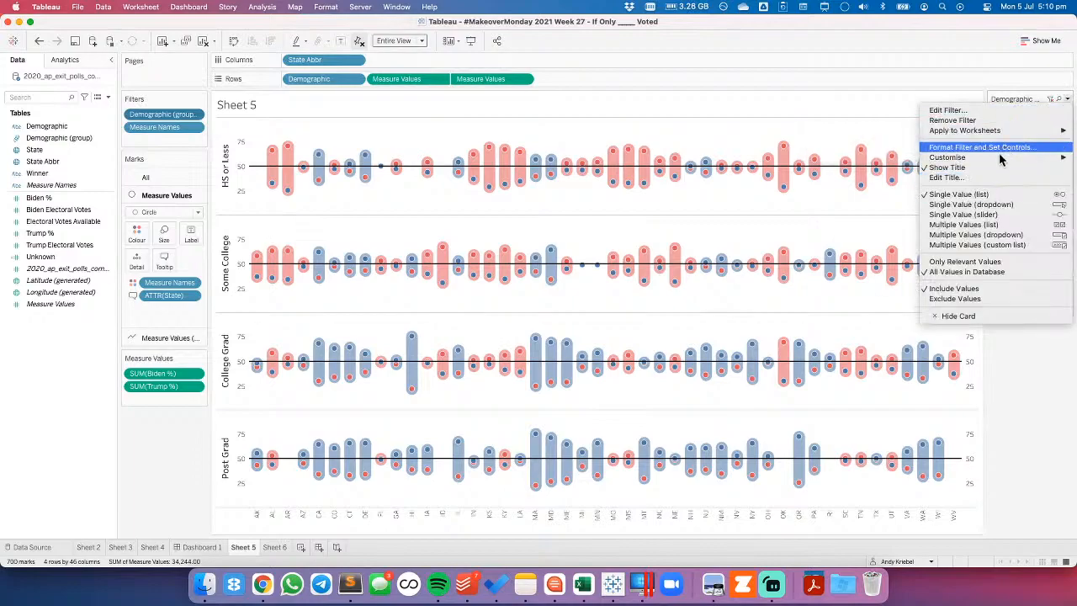
pyautogui.click(939, 166)
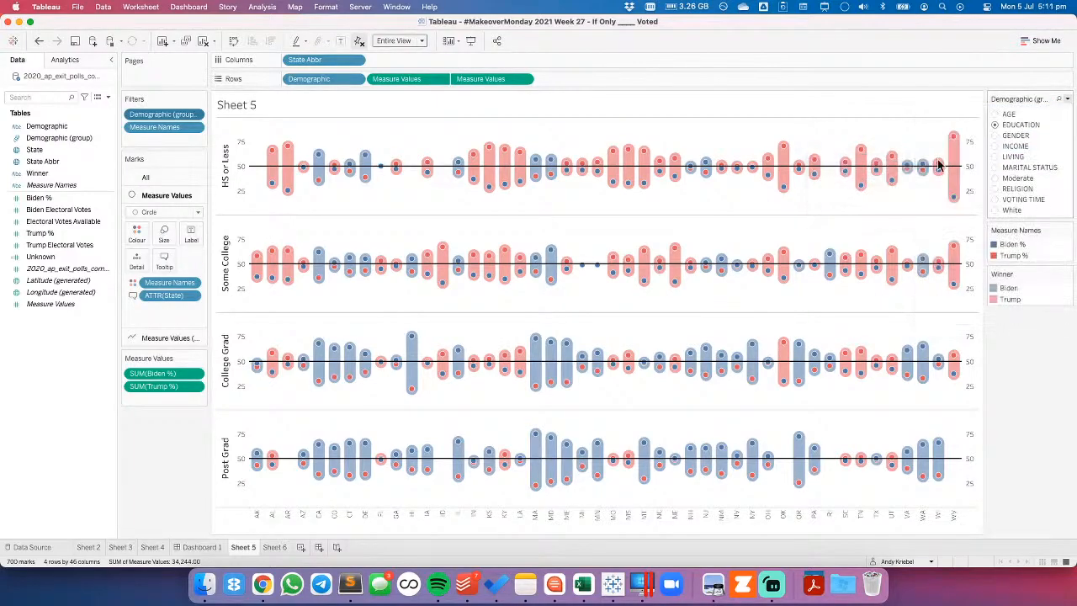
# Examine the dumbbell chart for each demographic group from GENDER through White, finishing on AGE.
pyautogui.click(994, 135)
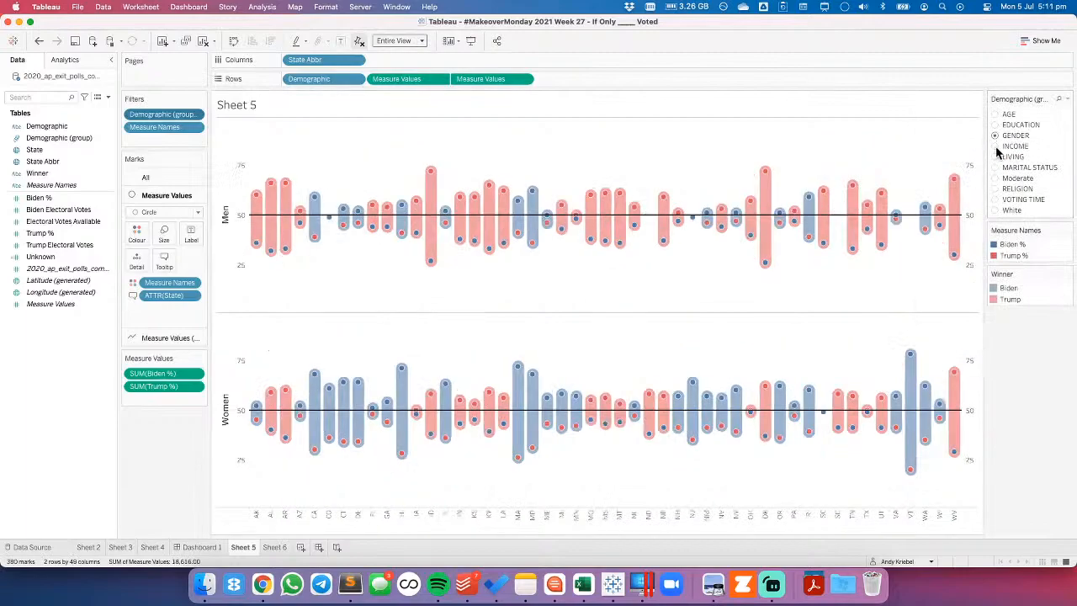
pyautogui.click(995, 145)
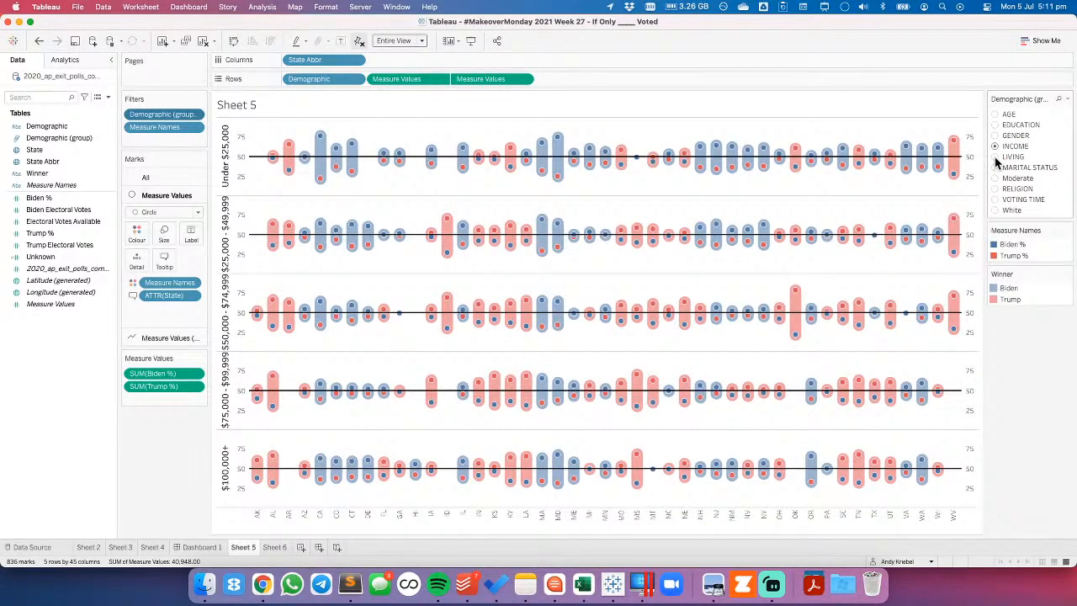
pyautogui.click(995, 157)
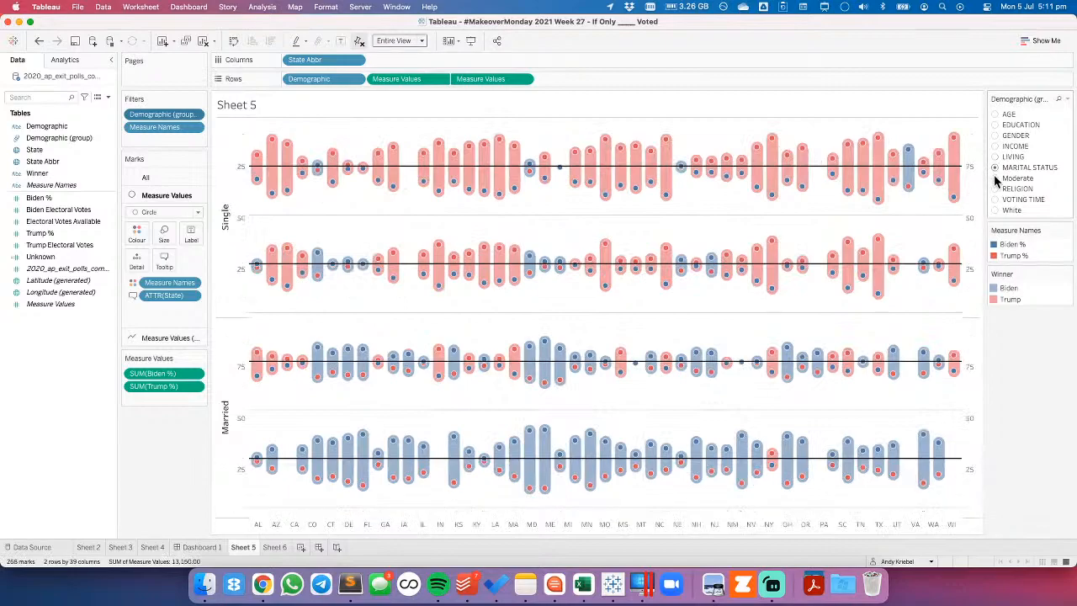
pyautogui.click(996, 168)
pyautogui.click(995, 178)
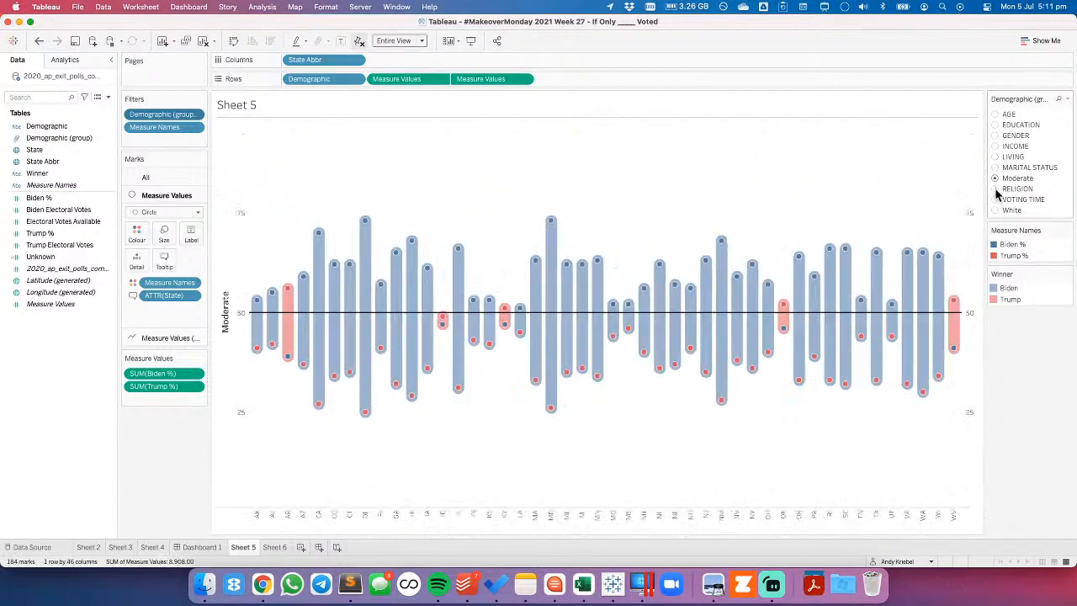
pyautogui.click(996, 189)
pyautogui.click(995, 199)
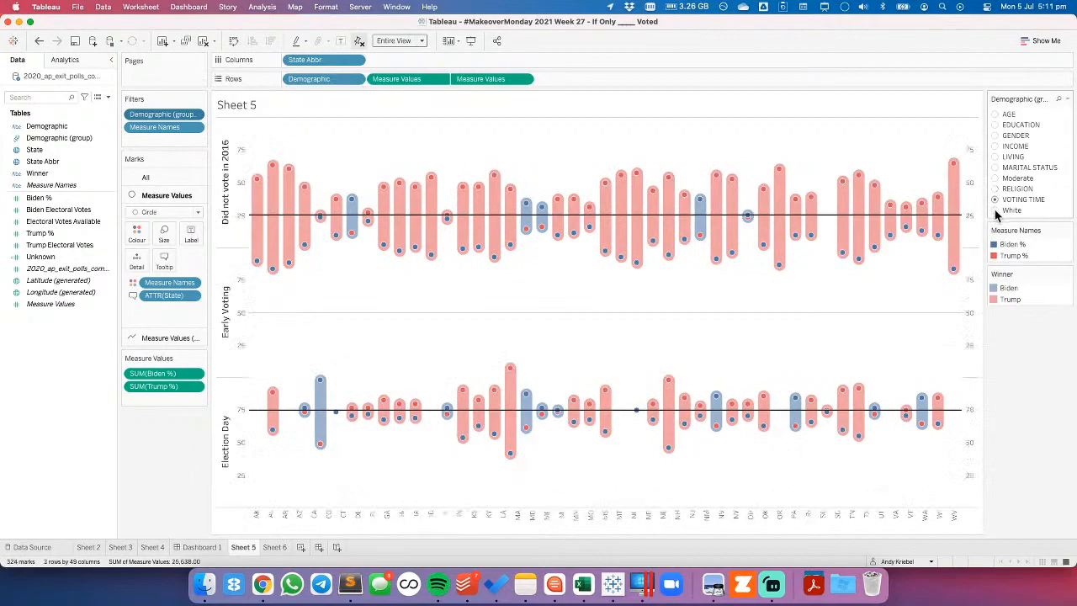
pyautogui.click(995, 210)
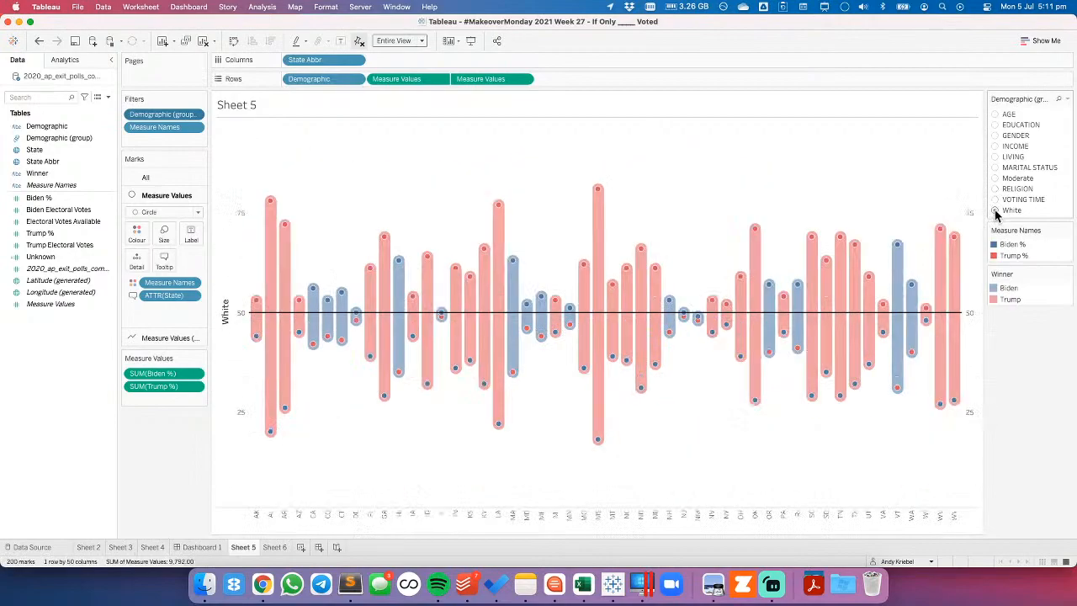
pyautogui.click(996, 114)
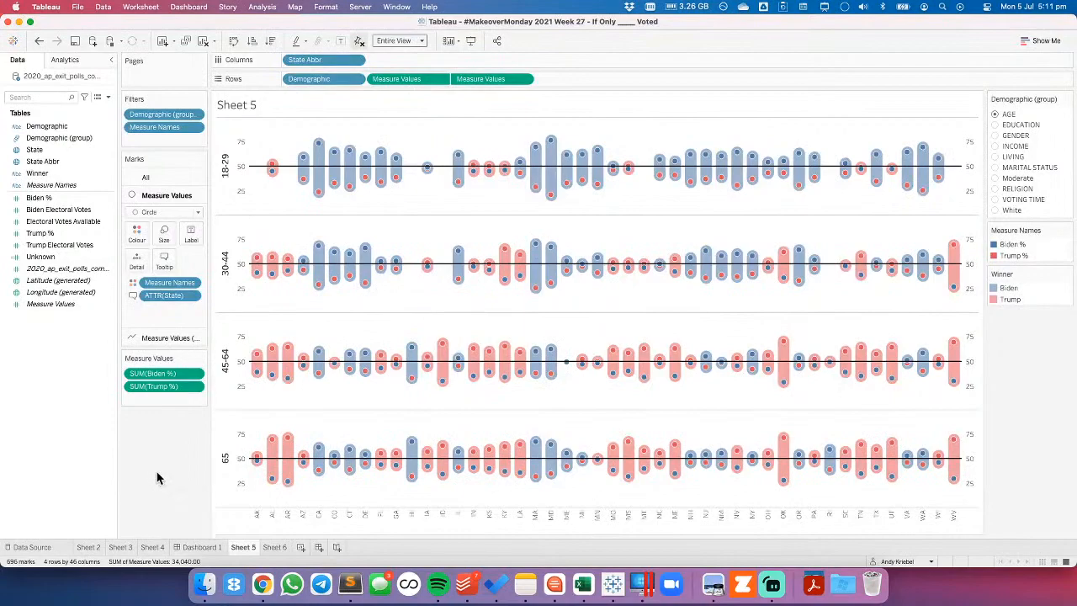
# Clear Sheet 6 and plot Biden % on columns against Trump % on rows.
pyautogui.click(274, 547)
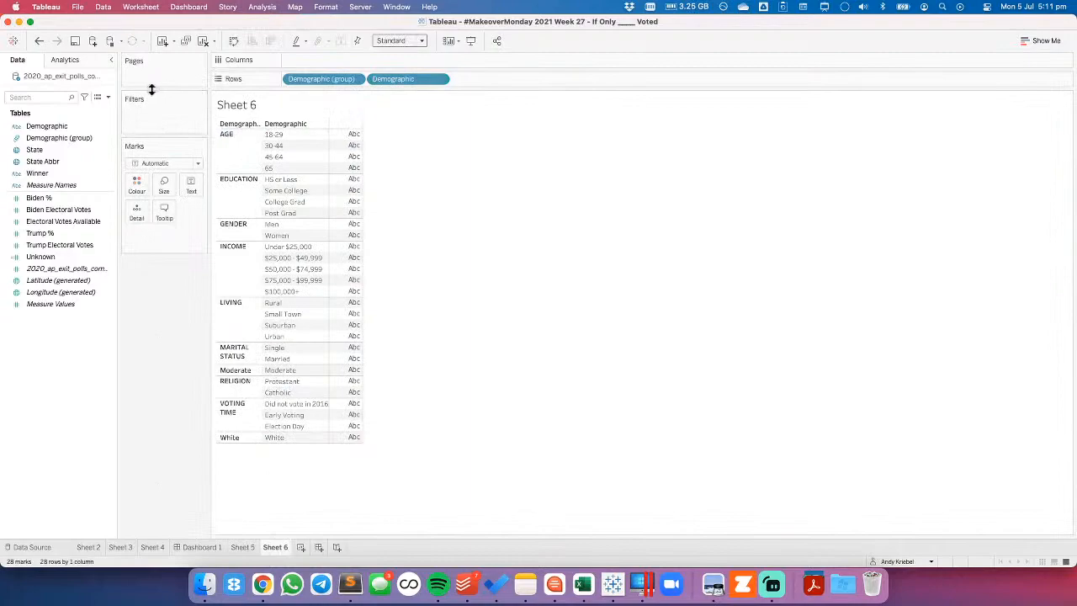
pyautogui.click(205, 42)
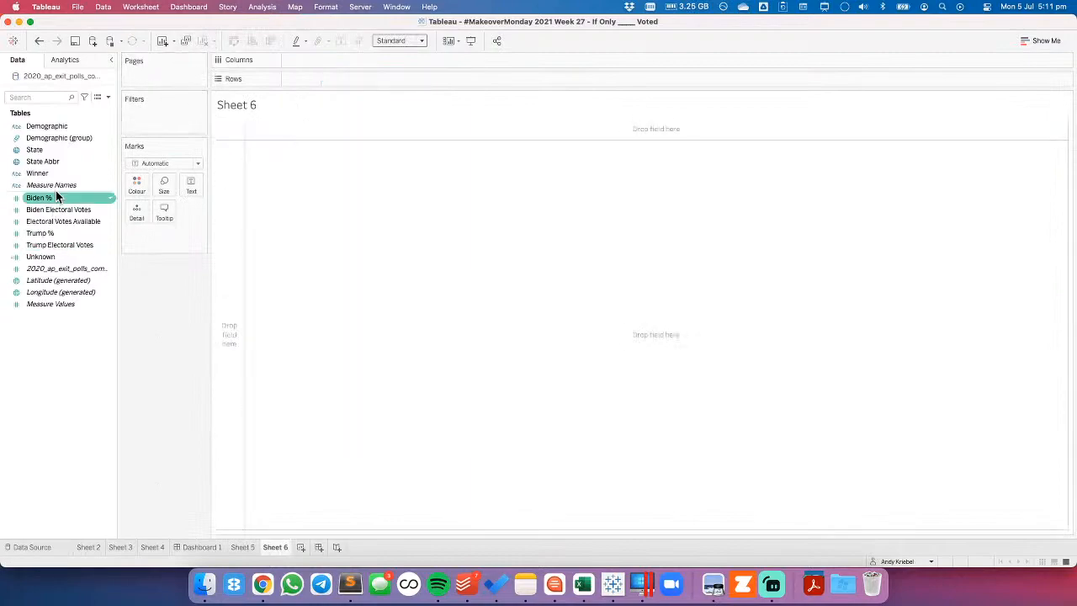
pyautogui.moveTo(48, 202)
pyautogui.mouseDown()
pyautogui.moveTo(356, 83)
pyautogui.moveTo(353, 60)
pyautogui.mouseUp()
pyautogui.moveTo(32, 245); pyautogui.dragTo(316, 80)
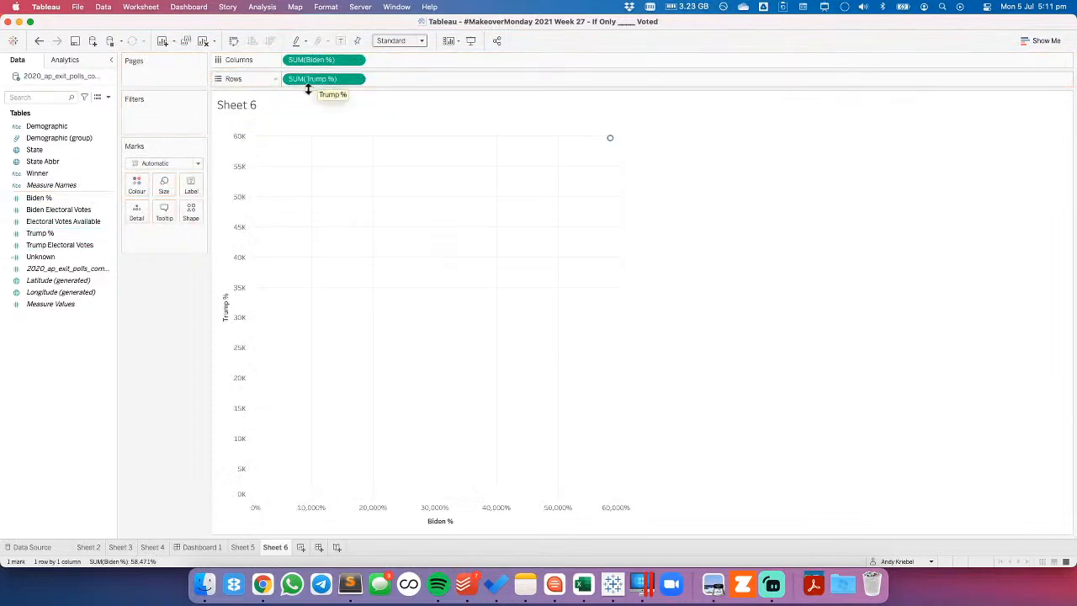
# Break the scatter plot down by State and Demographic as detail, and swap its axes.
pyautogui.moveTo(52, 150); pyautogui.dragTo(133, 210)
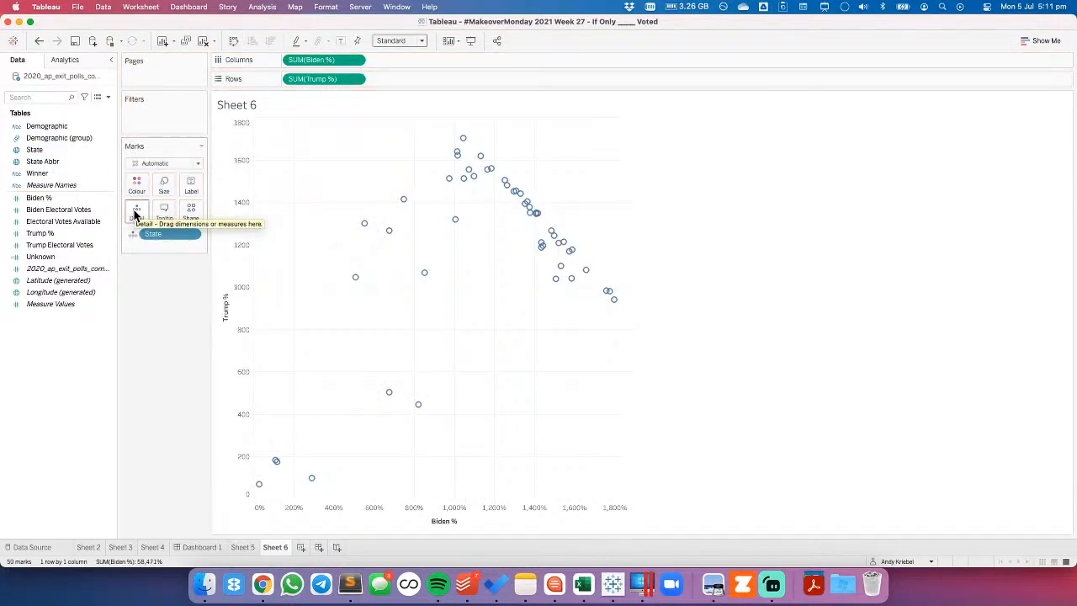
pyautogui.moveTo(51, 126); pyautogui.dragTo(136, 213)
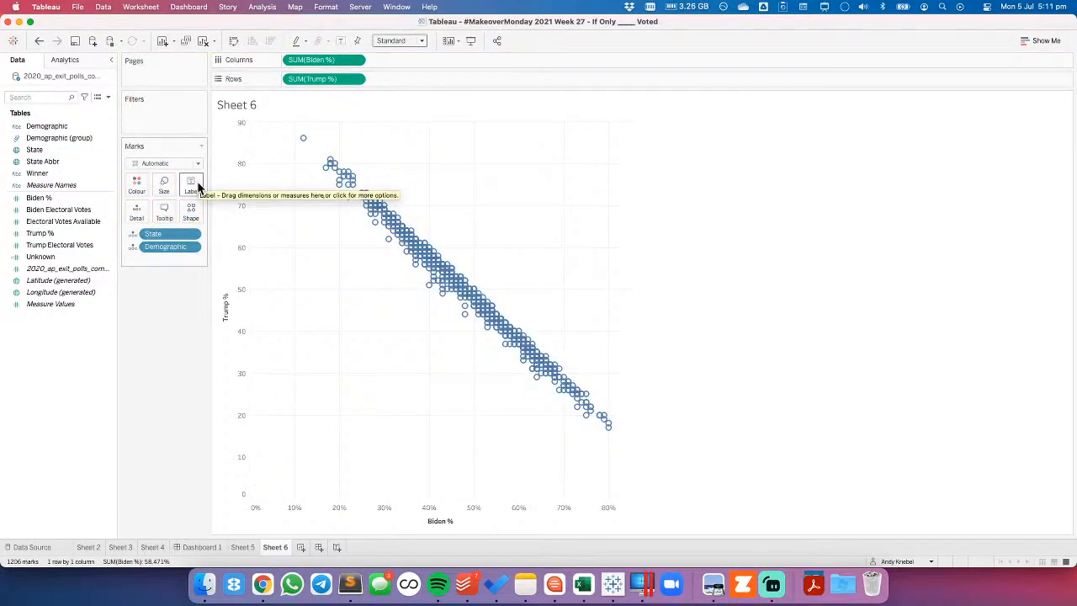
pyautogui.click(233, 41)
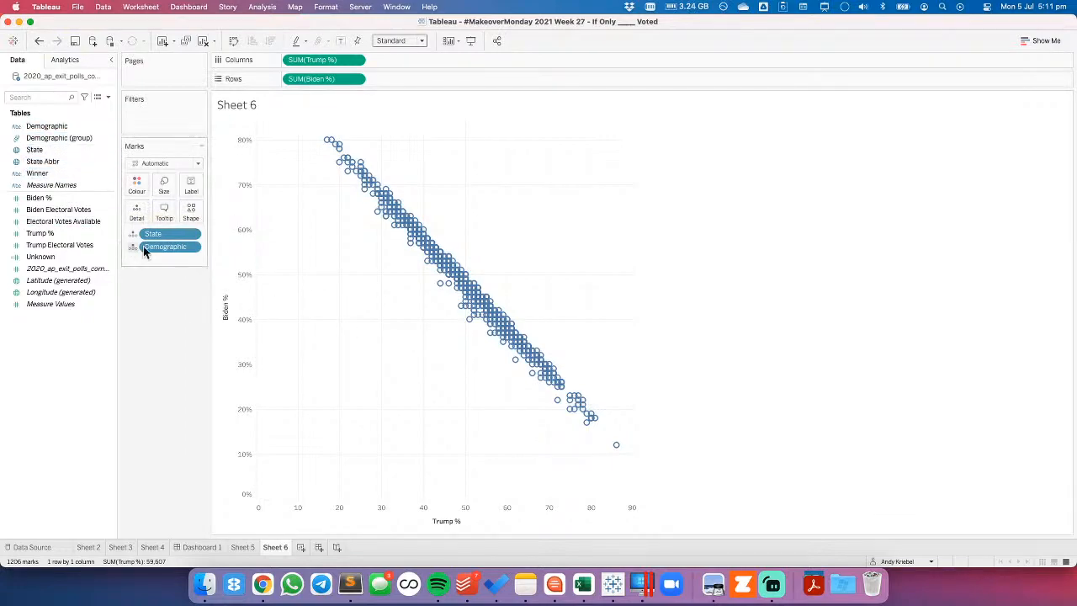
# Open the options of the Demographic (group) field for the scatter plot.
pyautogui.click(191, 248)
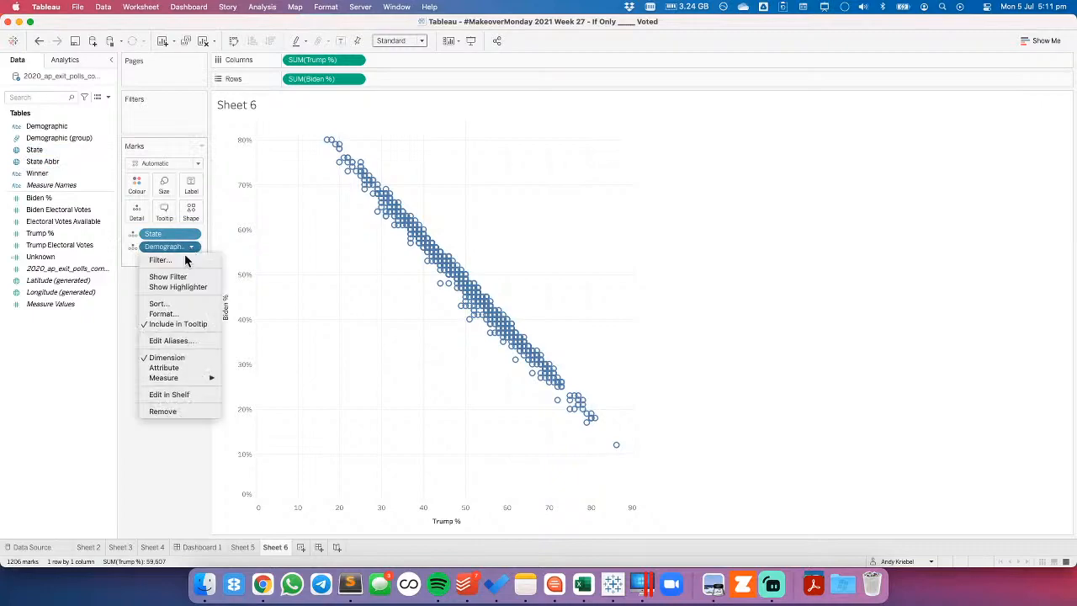
pyautogui.click(125, 283)
pyautogui.moveTo(58, 127)
pyautogui.mouseDown()
pyautogui.moveTo(91, 135)
pyautogui.moveTo(179, 115)
pyautogui.moveTo(60, 127)
pyautogui.mouseUp()
pyautogui.rightClick(62, 141)
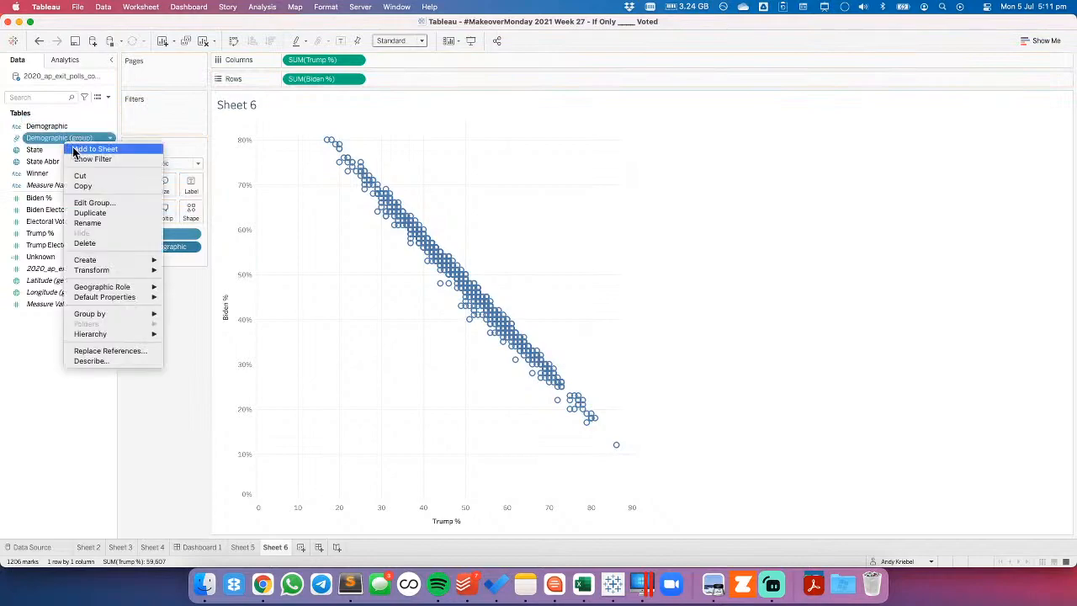
# Show a filter for Demographic (group) and limit it to EDUCATION only.
pyautogui.click(82, 160)
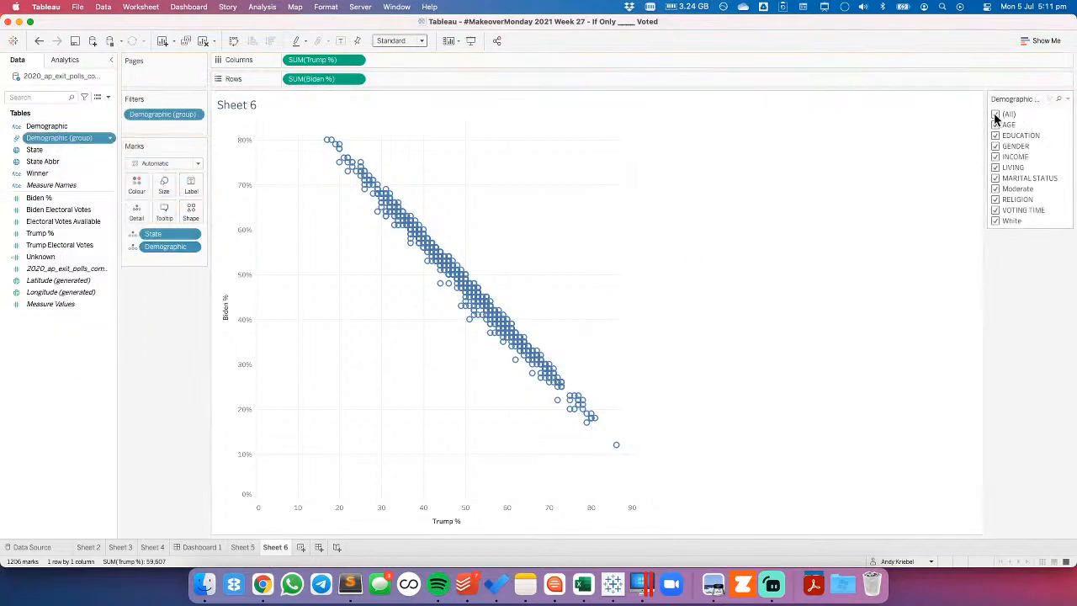
pyautogui.click(995, 115)
pyautogui.click(995, 125)
pyautogui.click(996, 124)
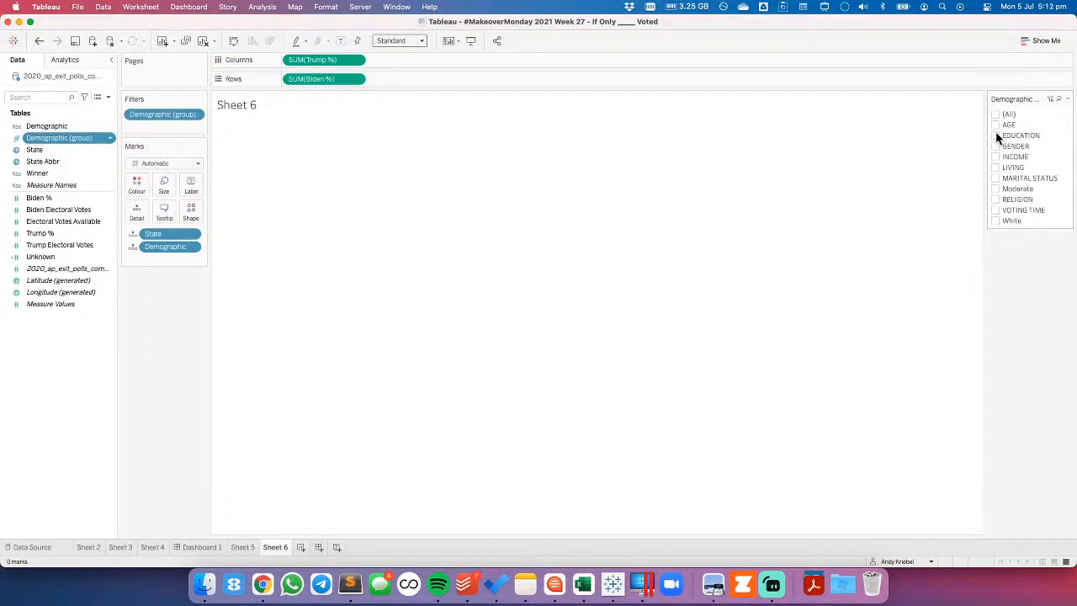
pyautogui.click(996, 136)
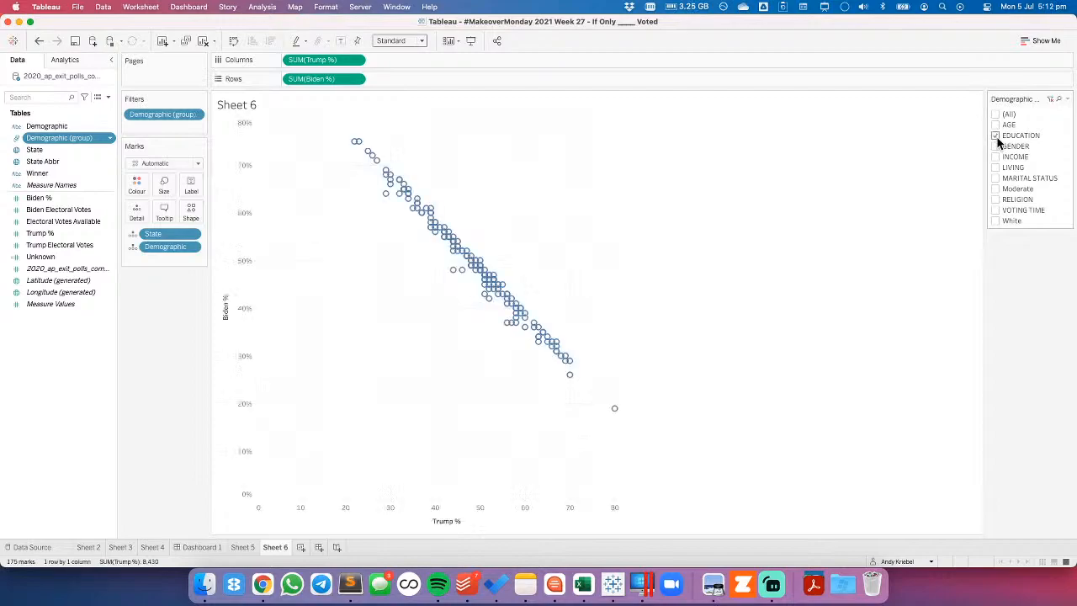
# Set the default number format of Trump % to Number (Custom) with 0 decimal places and a % suffix.
pyautogui.rightClick(80, 234)
pyautogui.moveTo(138, 369)
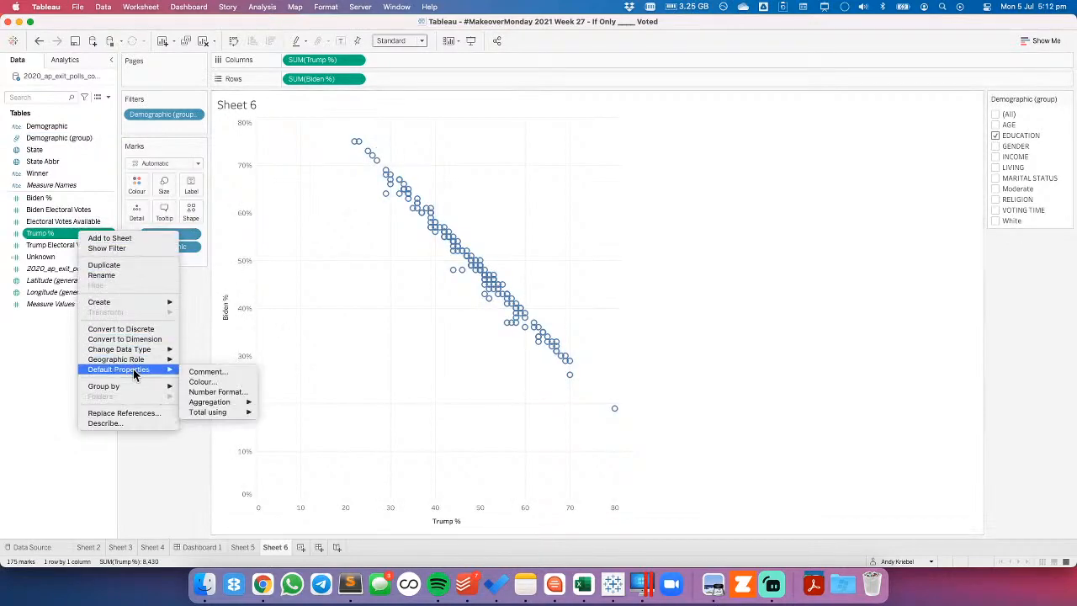
pyautogui.click(238, 394)
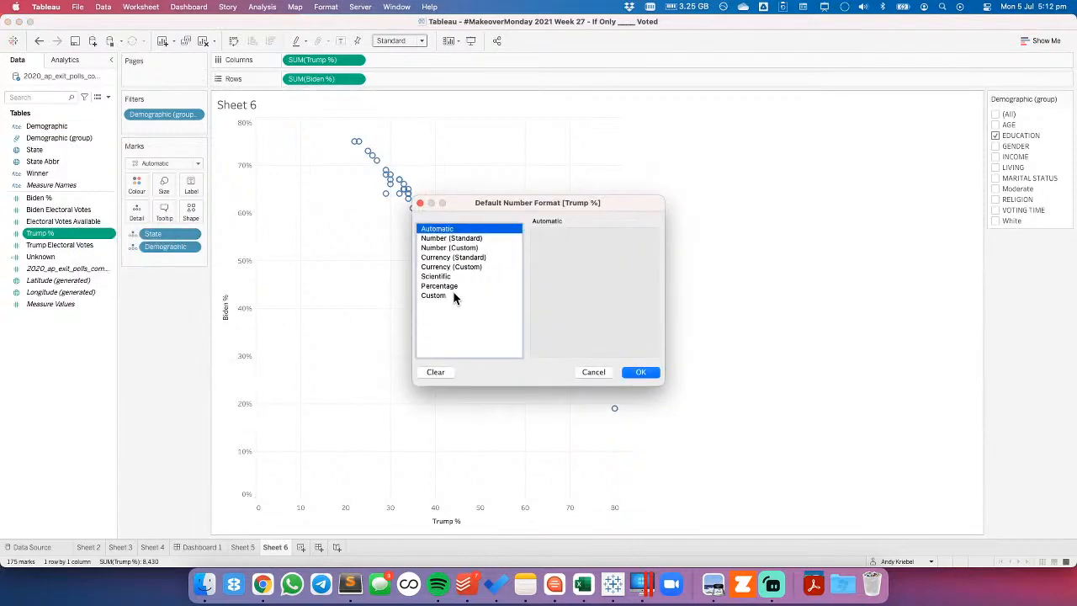
pyautogui.click(459, 249)
pyautogui.click(566, 250)
pyautogui.click(566, 250)
pyautogui.click(574, 330)
pyautogui.write('%')
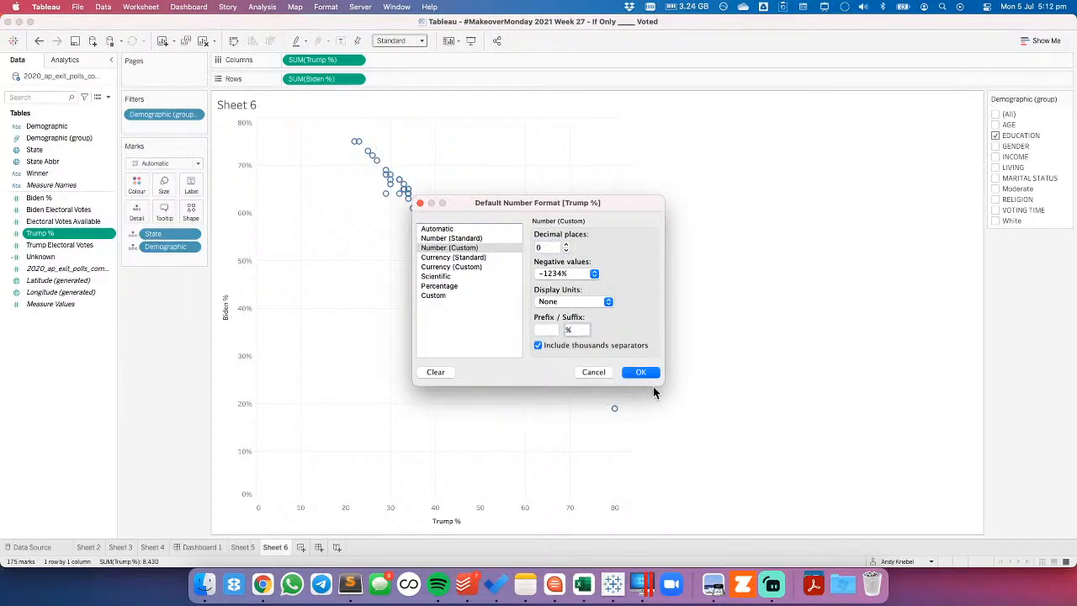
pyautogui.click(641, 373)
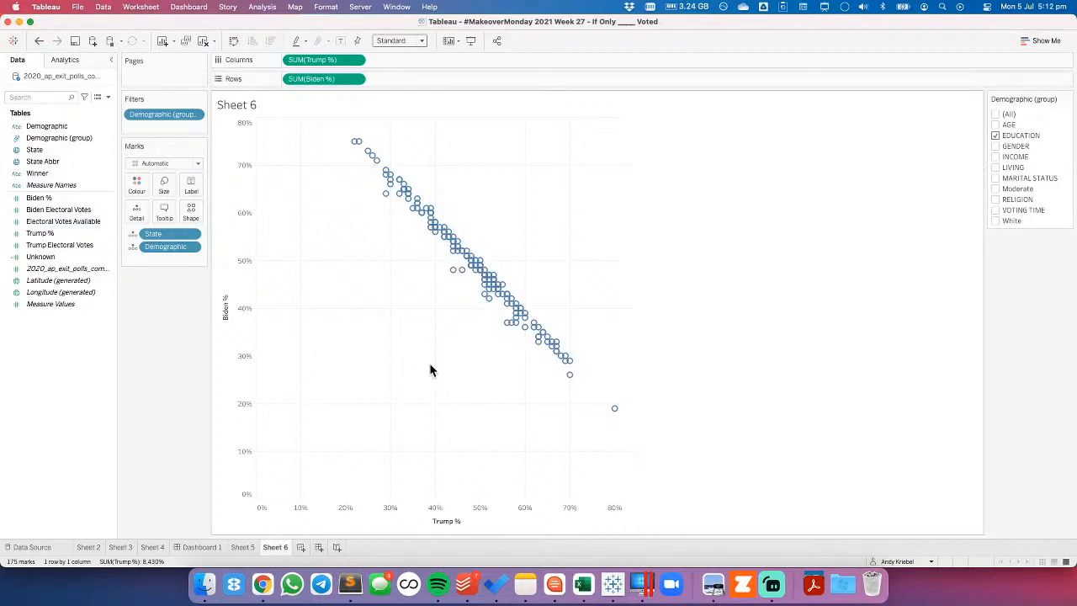
# Add constant lines at 50 on both the Trump % and Biden % axes.
pyautogui.click(76, 60)
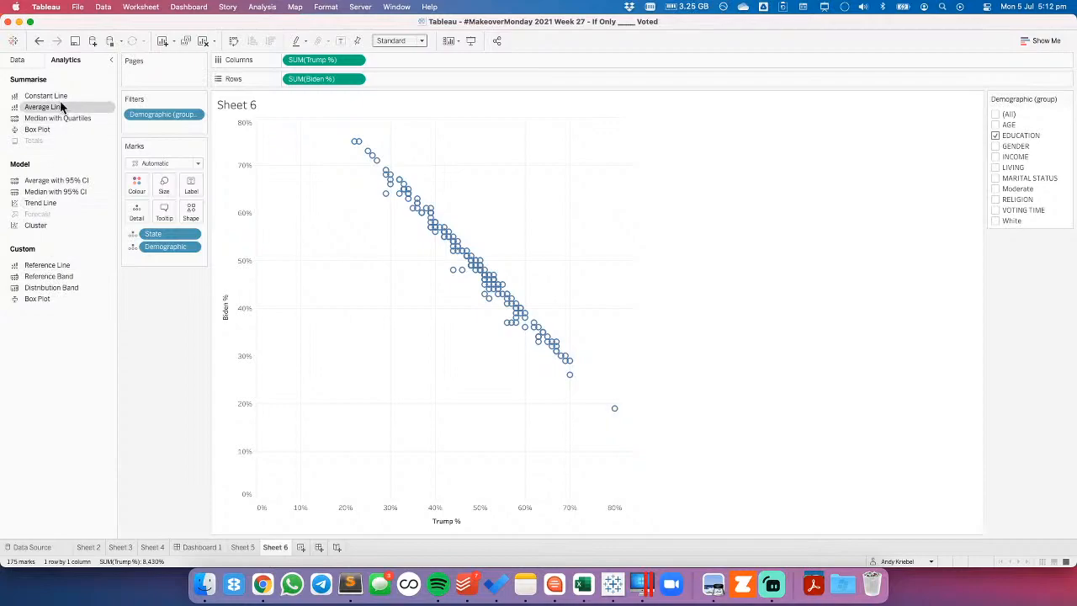
pyautogui.moveTo(58, 96); pyautogui.dragTo(320, 176)
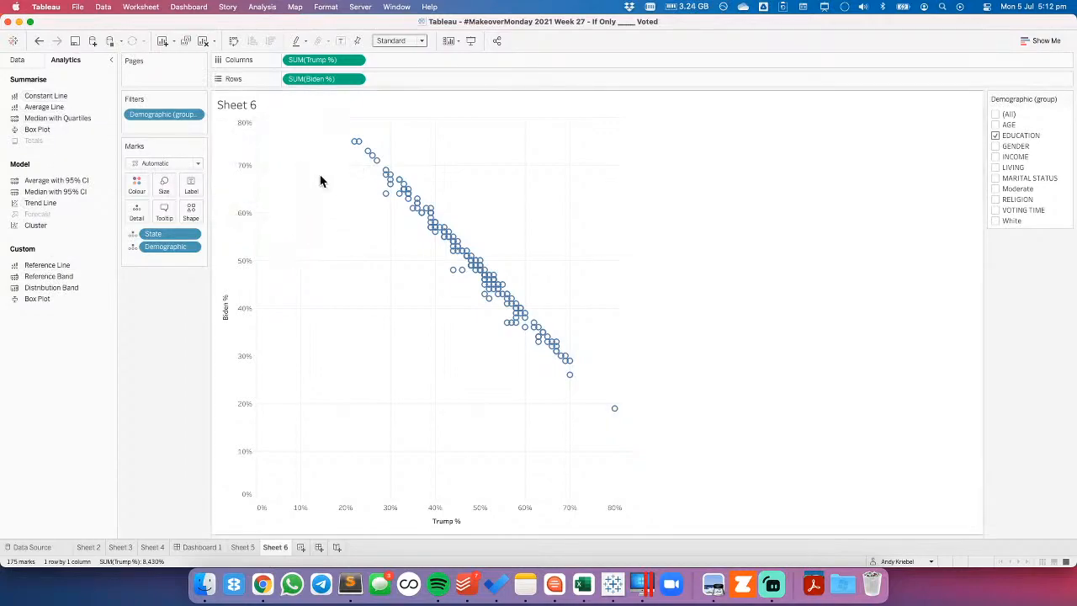
pyautogui.write('50')
pyautogui.press('Return')
pyautogui.moveTo(49, 95); pyautogui.dragTo(310, 183)
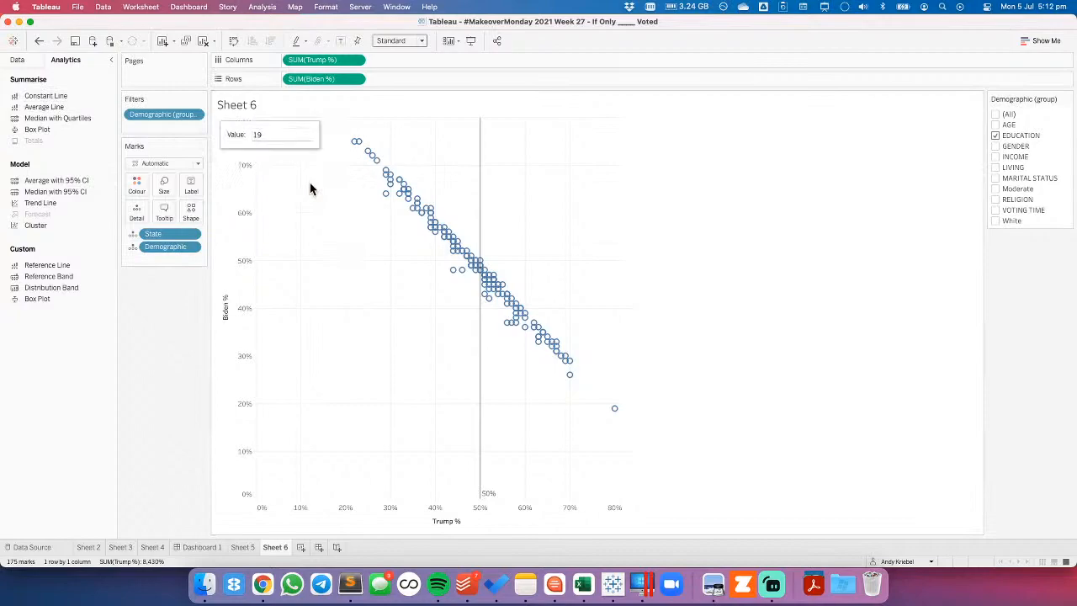
pyautogui.write('50')
pyautogui.press('Return')
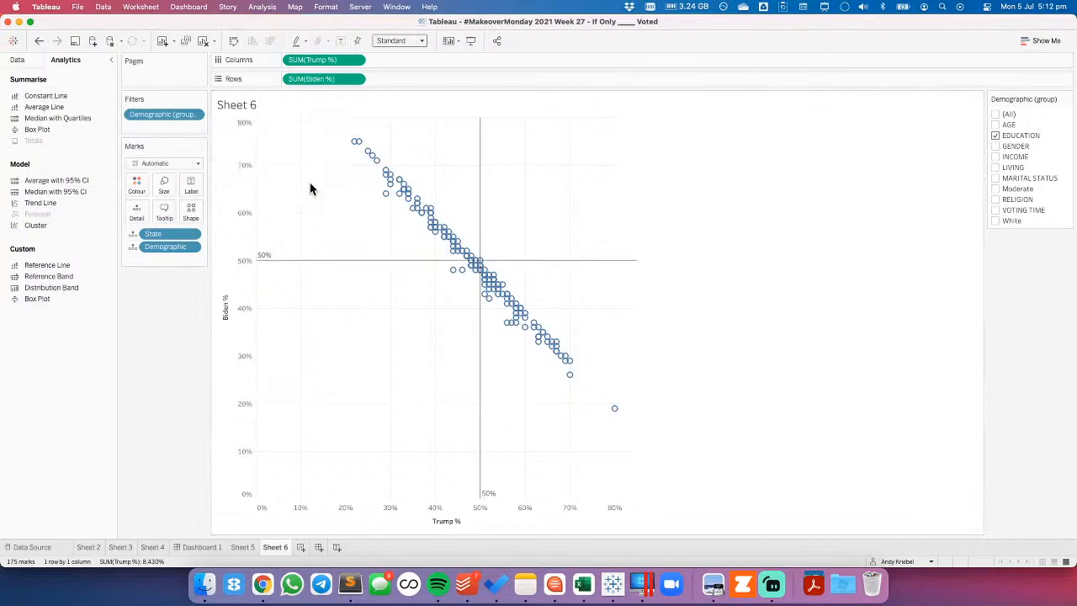
pyautogui.rightClick(328, 261)
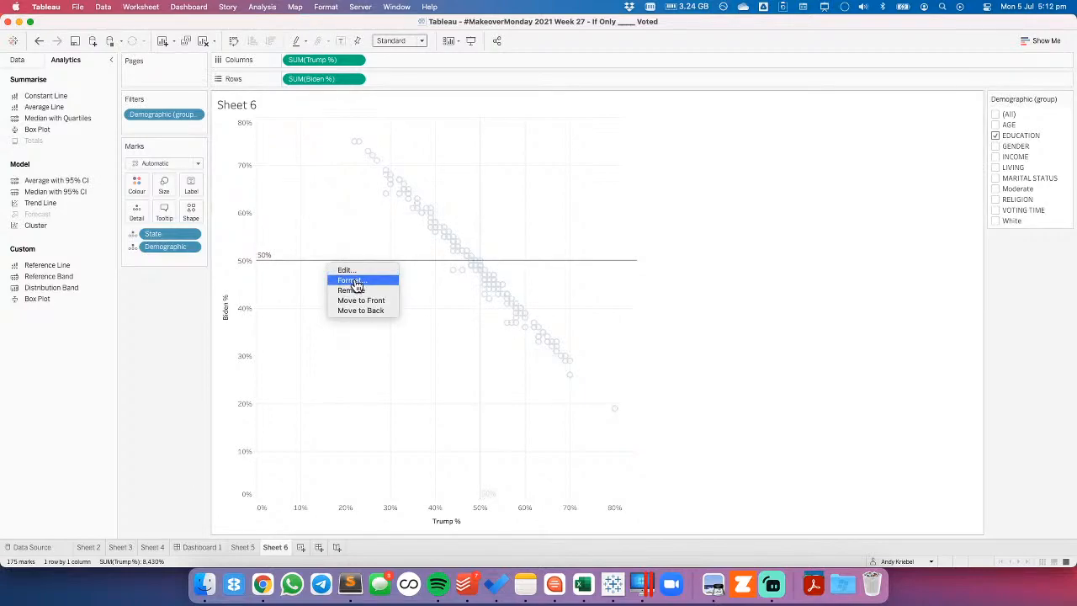
pyautogui.click(297, 283)
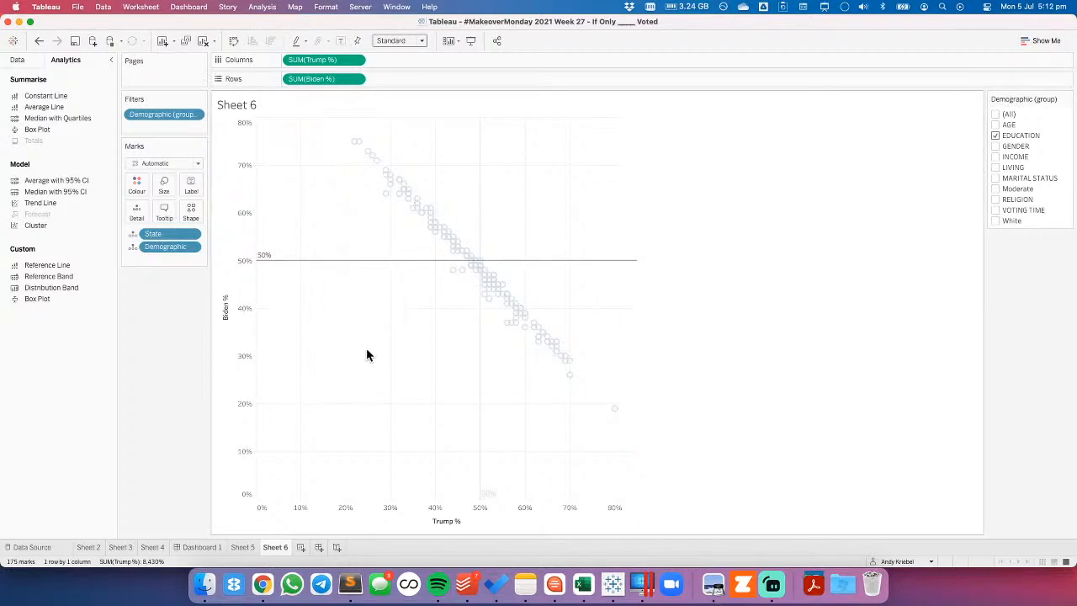
# Colour the scatterplot marks by Winner and change the mark type to Circle.
pyautogui.click(17, 60)
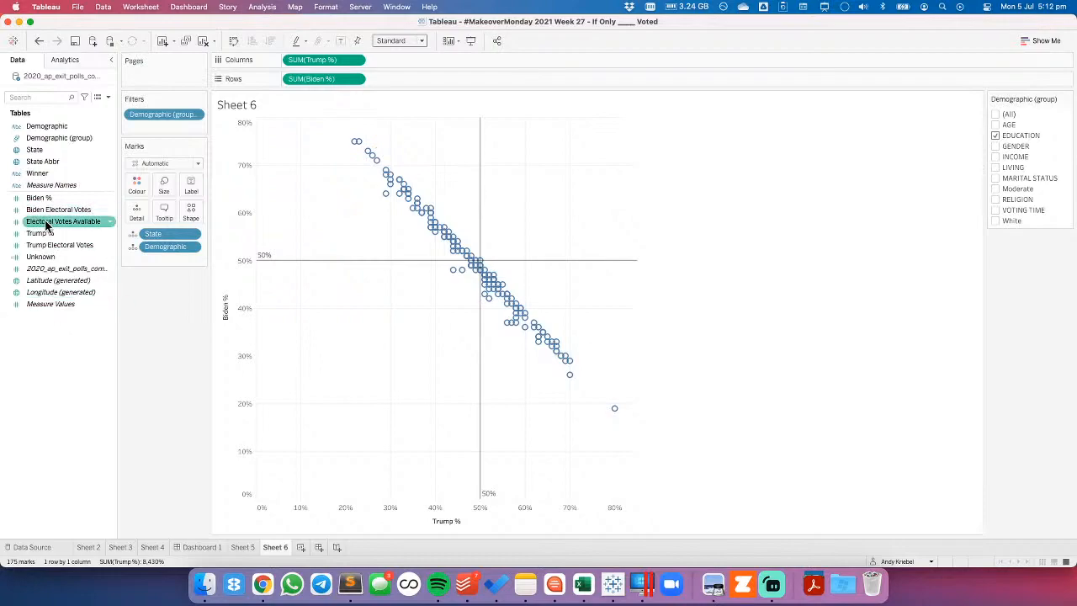
pyautogui.moveTo(35, 173); pyautogui.dragTo(139, 185)
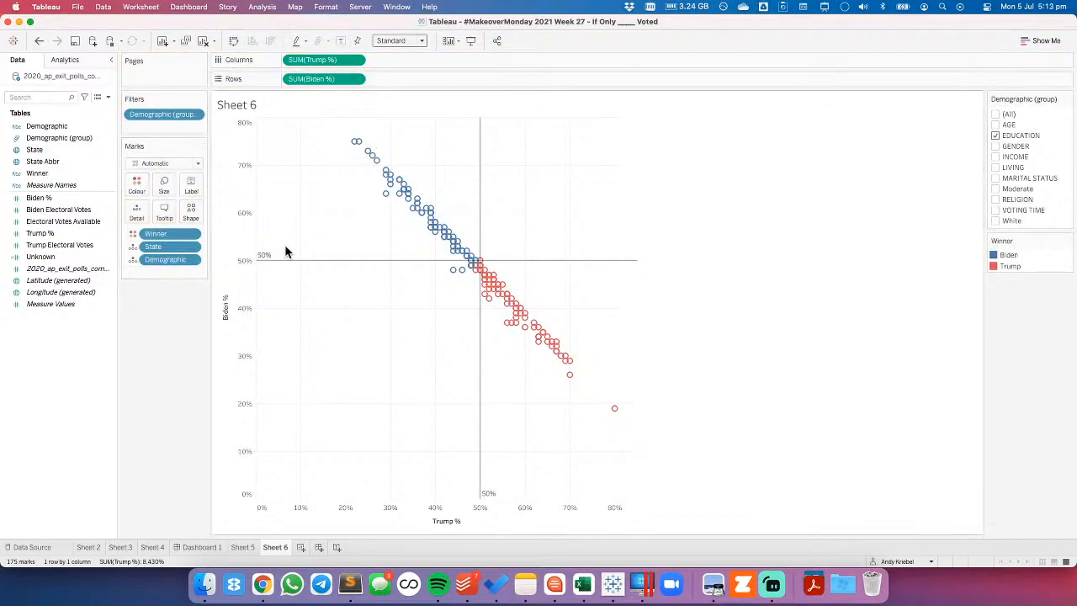
pyautogui.moveTo(452, 272)
pyautogui.click(151, 165)
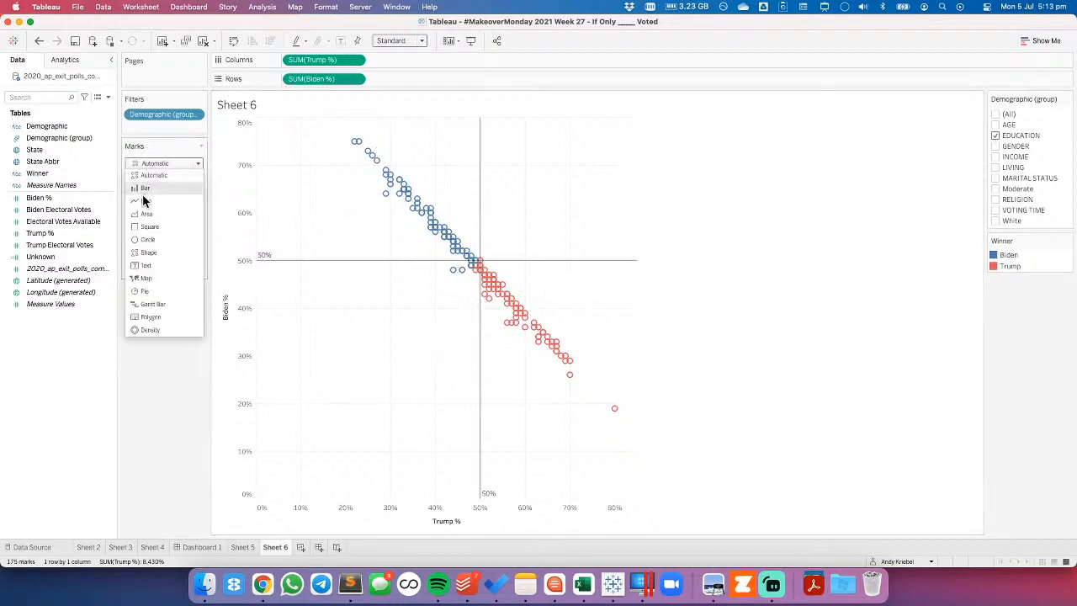
pyautogui.click(146, 239)
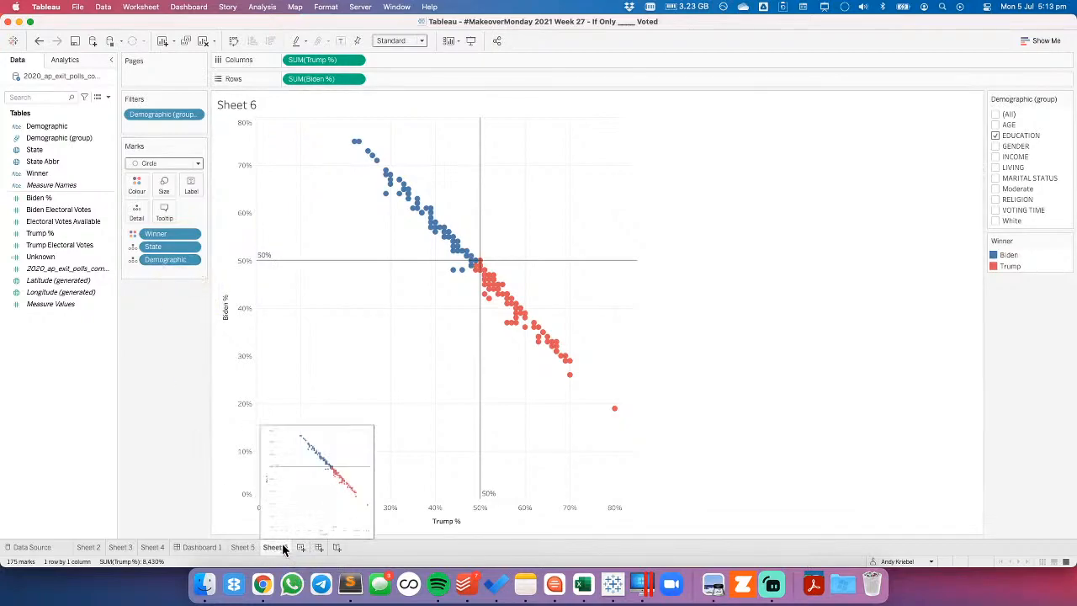
# Bring the Columns and Rows grid formulas from Notes into a new calculation and save int( (index()-1)/(round(sqrt(size())))) as a field named Rows.
pyautogui.click(526, 586)
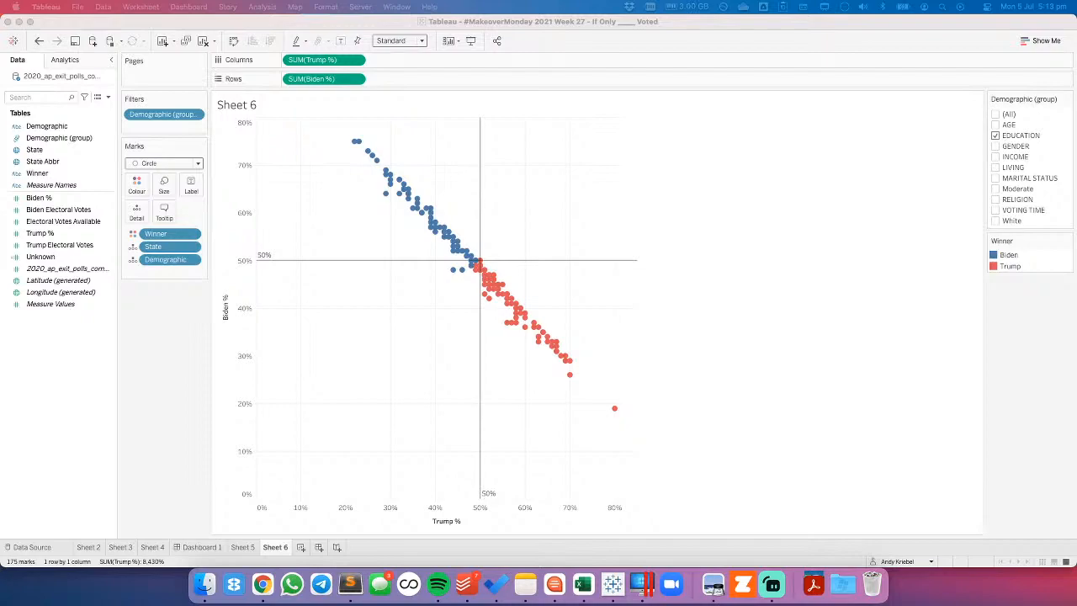
pyautogui.click(178, 371)
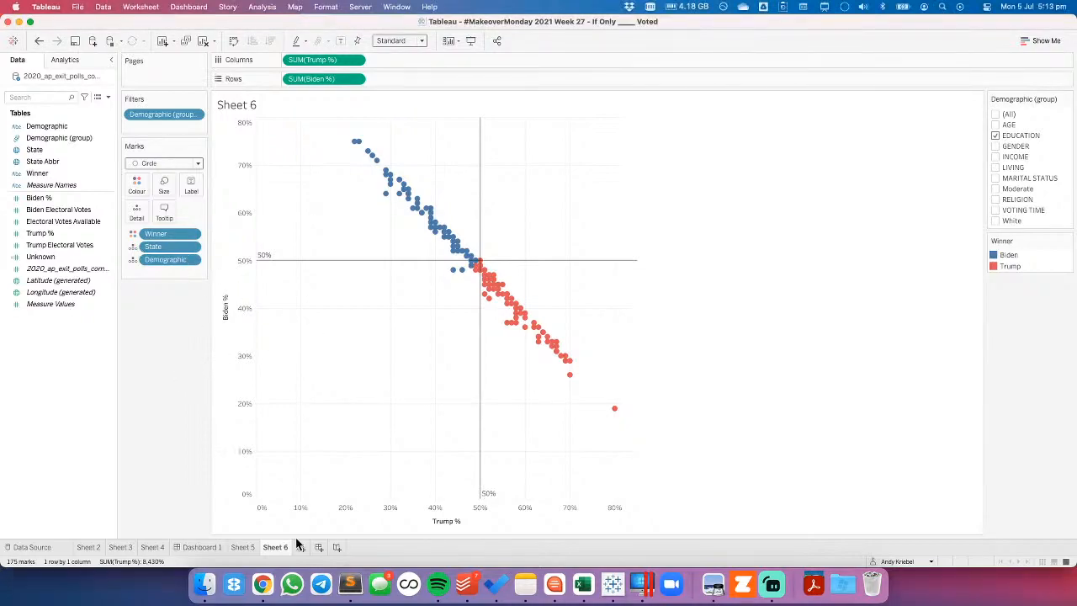
pyautogui.click(108, 97)
pyautogui.click(76, 106)
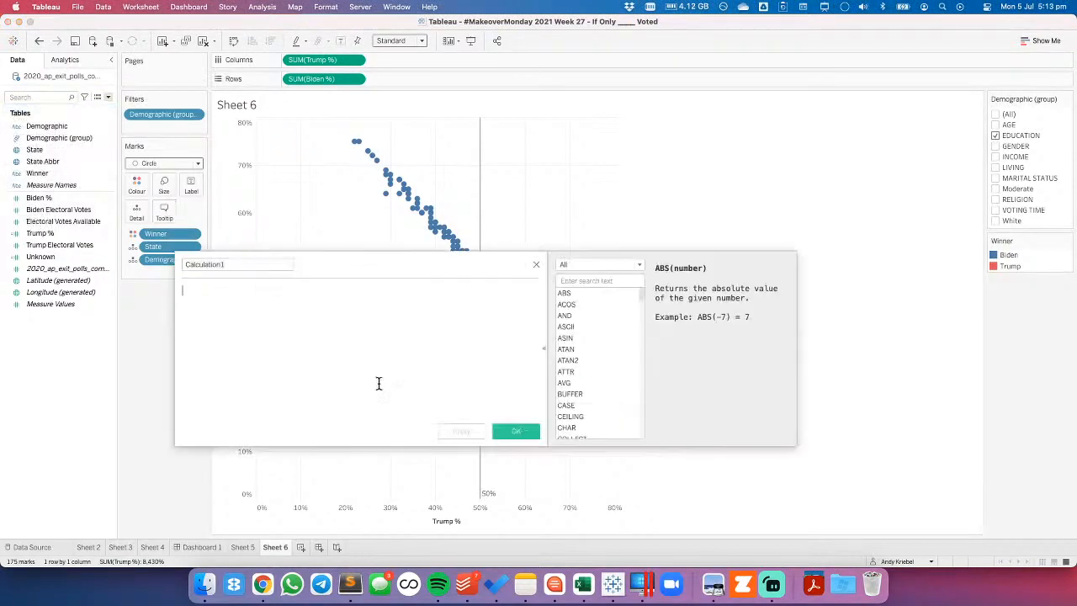
pyautogui.write('//Columns (index()-1)%(round(sqrt(size())))  //Rows int( (index()-1)/(round(sqrt(size()))))')
pyautogui.moveTo(359, 333); pyautogui.dragTo(69, 319)
# Delete the Rows part of the calculation, keeping (index()-1)%(round(sqrt(size()))), and save it as a field named Columns.
pyautogui.moveTo(187, 312); pyautogui.dragTo(202, 388)
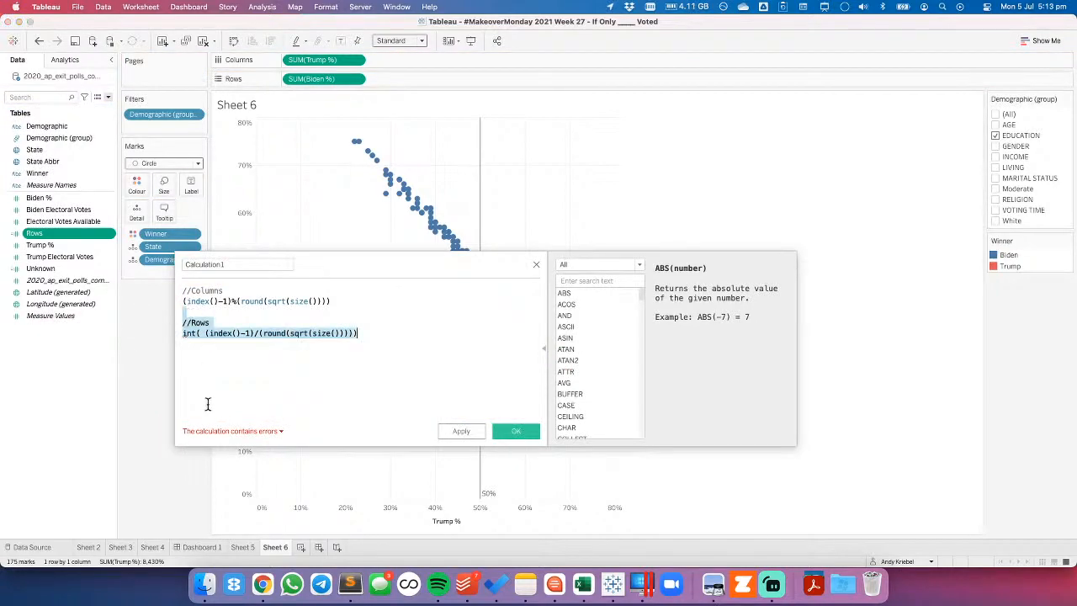
pyautogui.press('BackSpace')
pyautogui.click(229, 271)
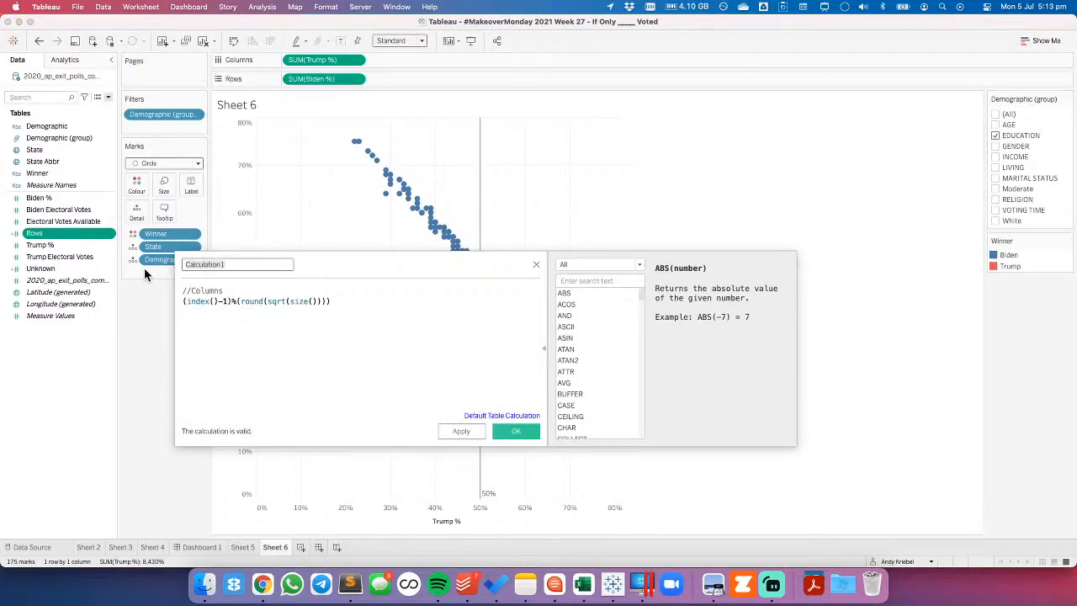
pyautogui.write('Columns')
pyautogui.click(516, 431)
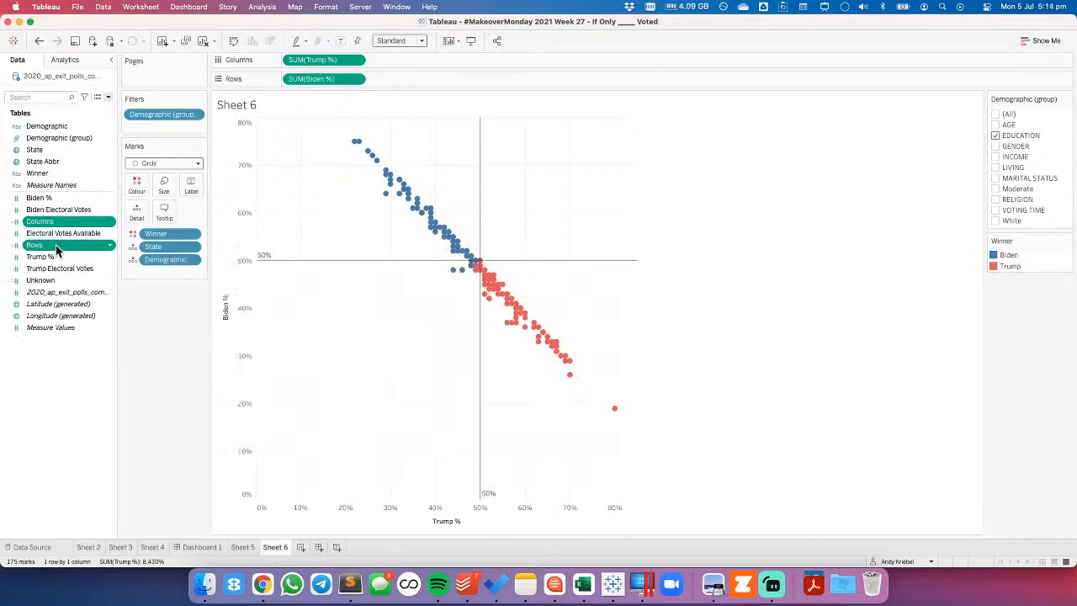
# Convert the Columns and Rows fields to discrete and place each first on its matching shelf.
pyautogui.rightClick(56, 245)
pyautogui.click(114, 335)
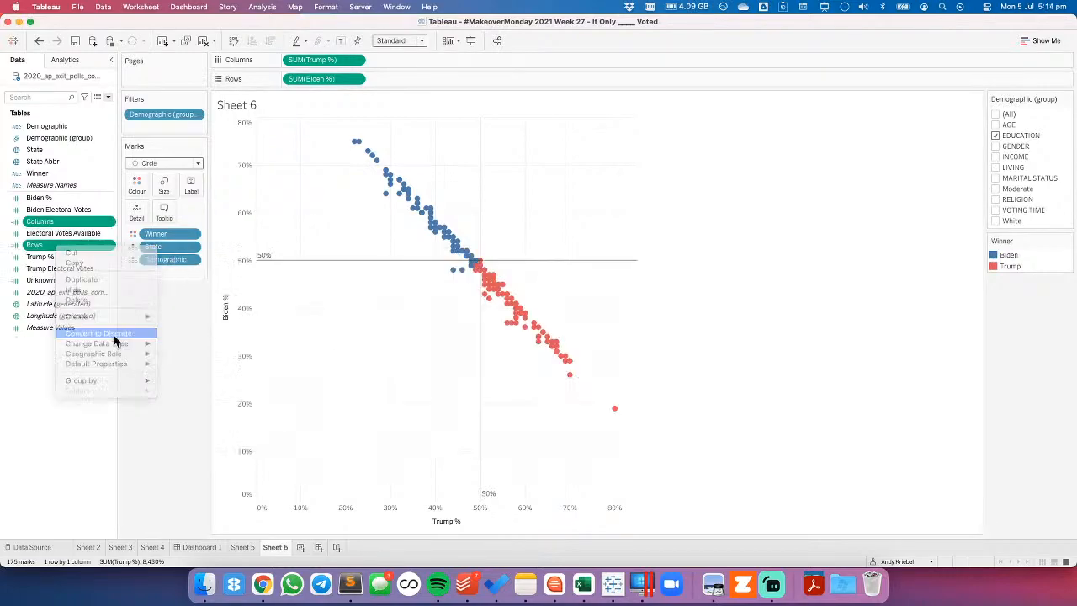
pyautogui.moveTo(78, 223); pyautogui.dragTo(303, 64)
pyautogui.moveTo(48, 248); pyautogui.dragTo(291, 85)
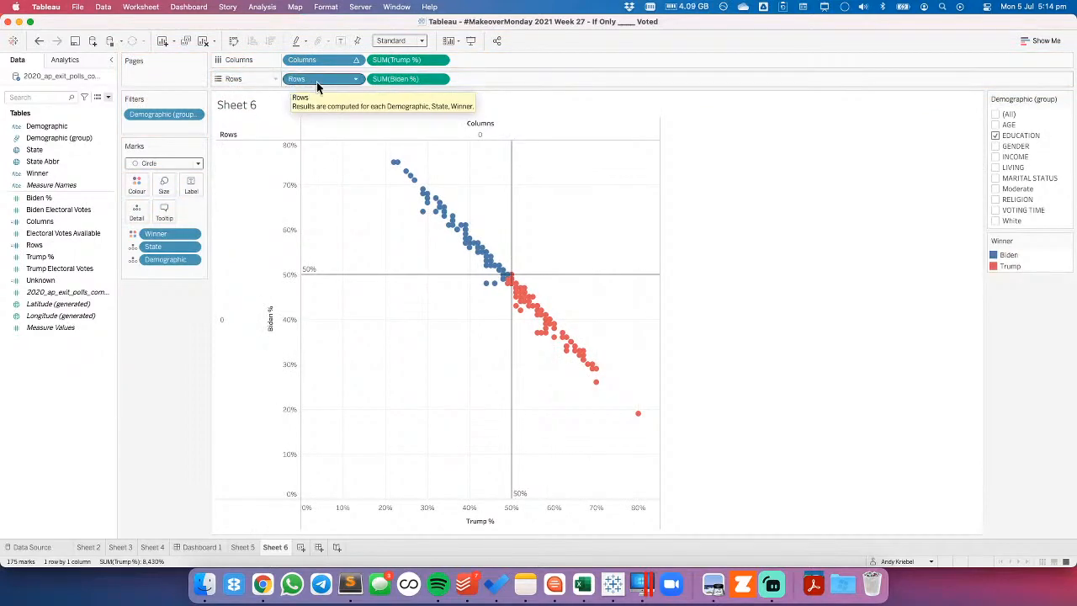
pyautogui.click(356, 65)
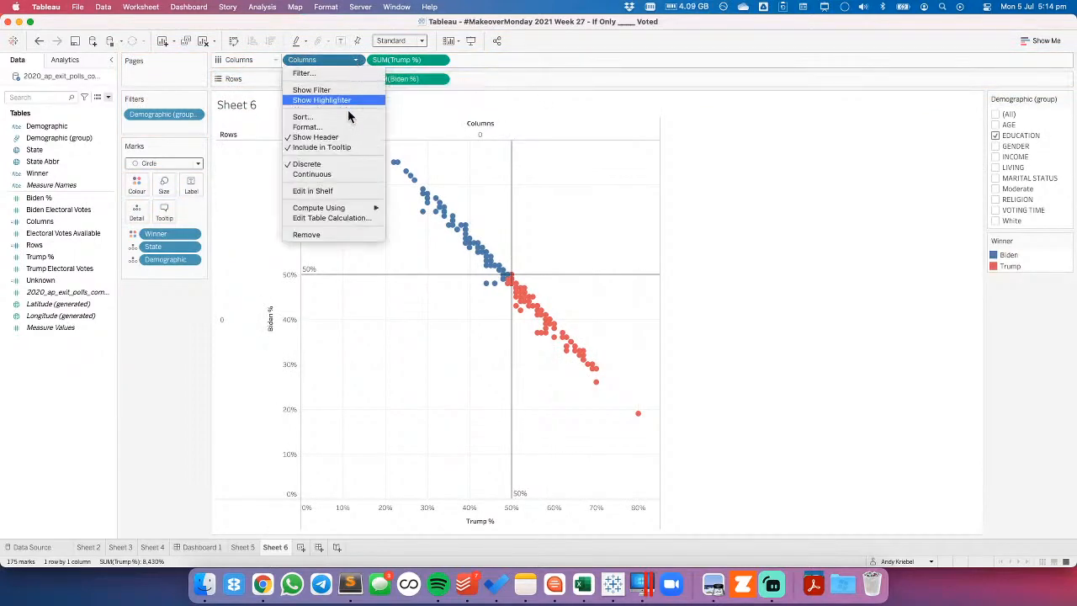
pyautogui.click(331, 219)
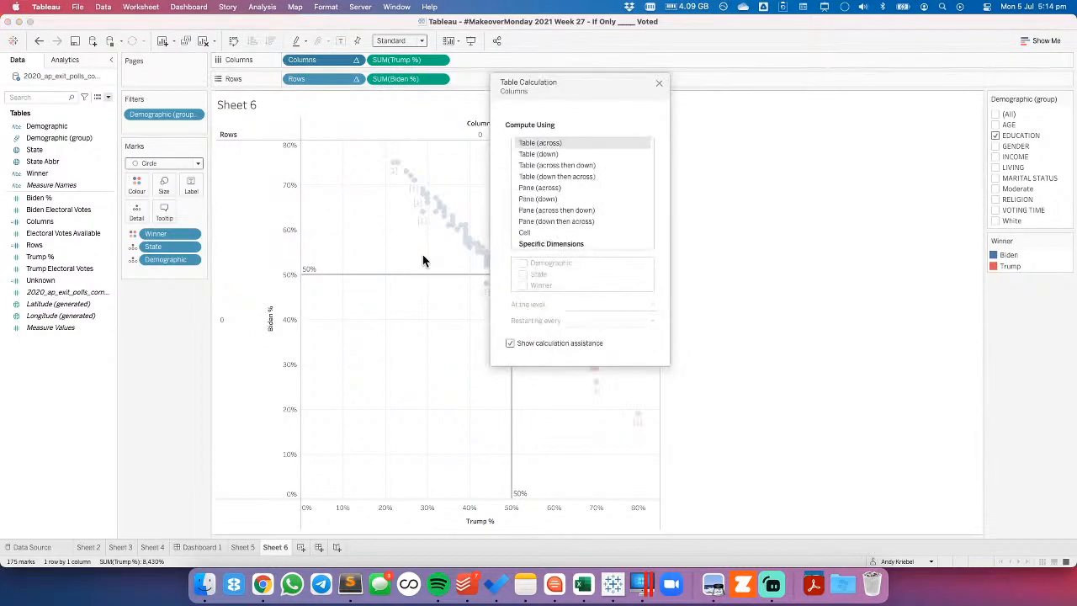
pyautogui.click(659, 84)
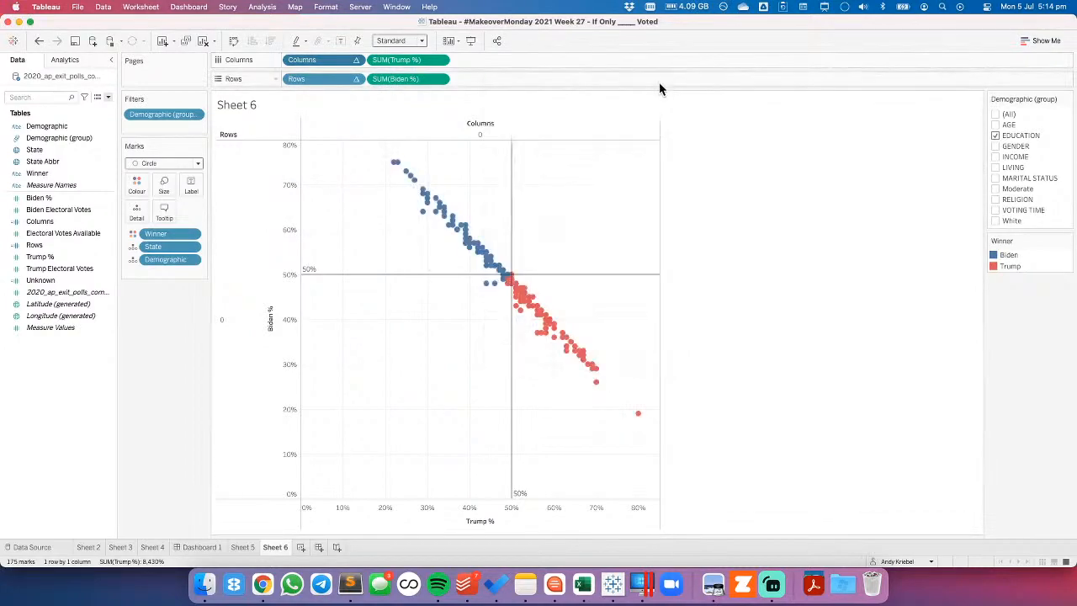
# Change Winner on the colour mark from a dimension to an attribute.
pyautogui.click(191, 234)
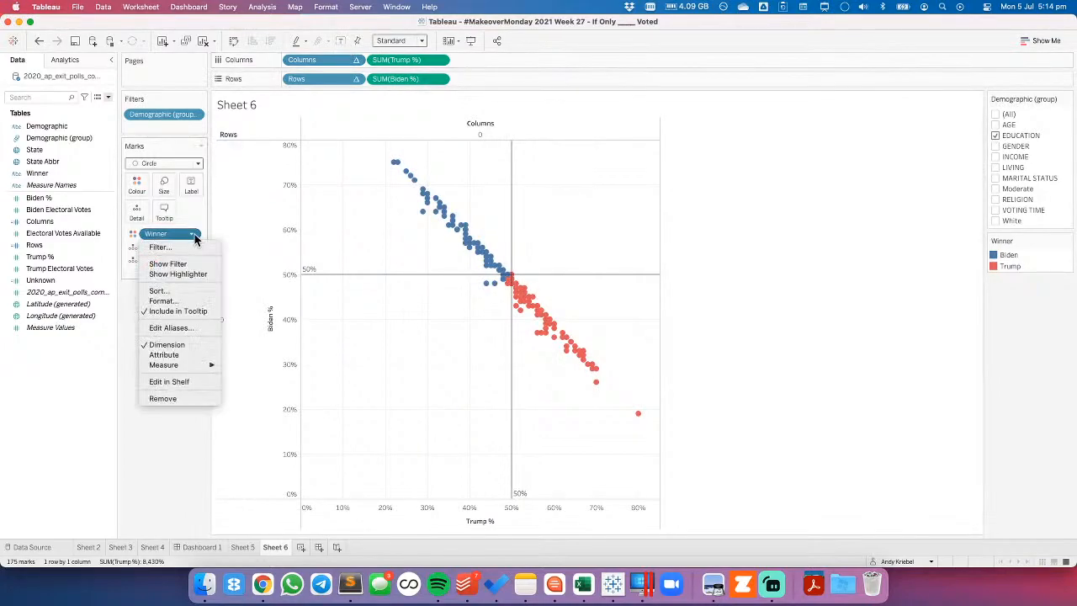
pyautogui.click(163, 360)
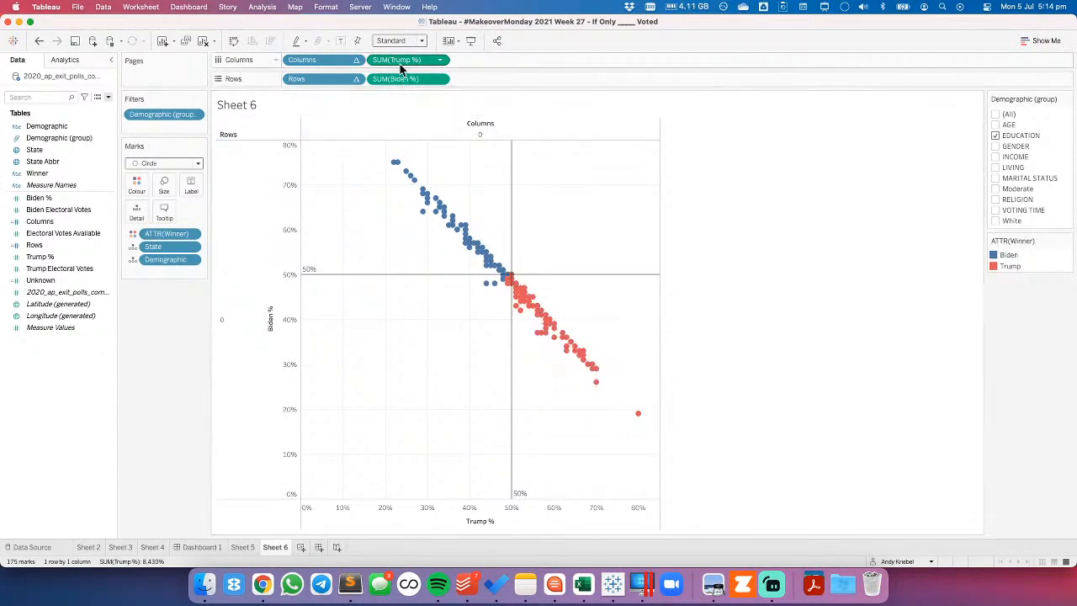
# Try using Demographic on detail as an attribute, and undo that change.
pyautogui.click(193, 261)
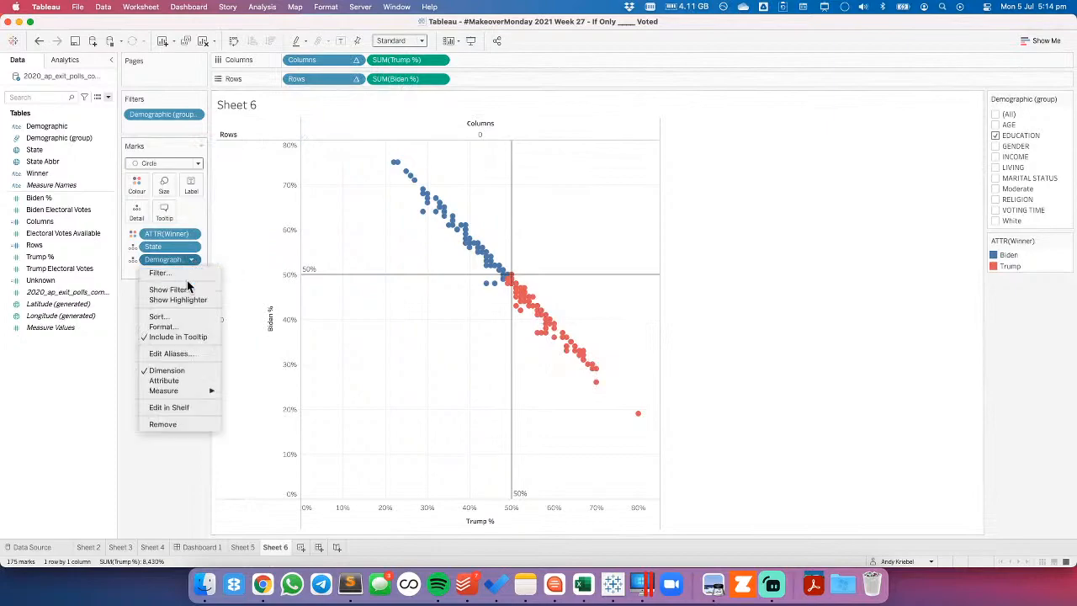
pyautogui.click(172, 380)
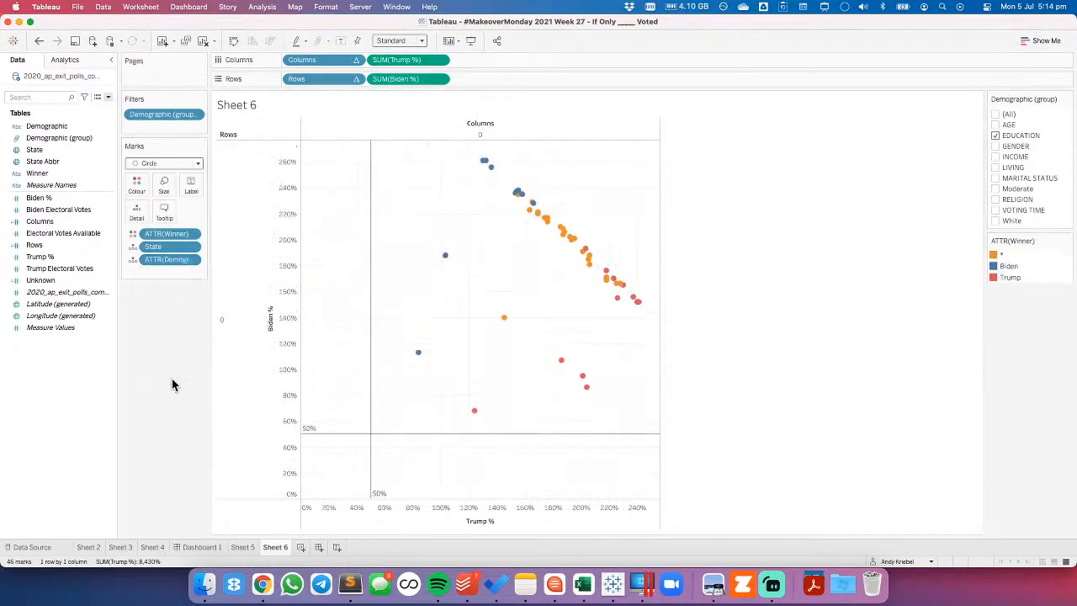
pyautogui.click(39, 41)
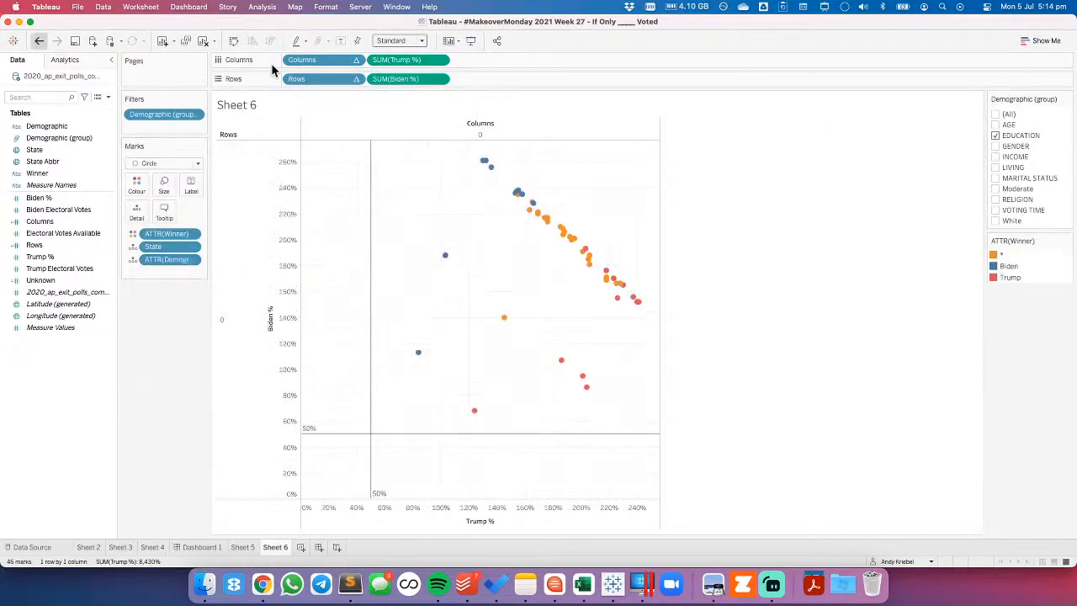
# Set the Columns table calculation to compute using the specific dimensions Demographic and State, at the level of Demographic.
pyautogui.click(357, 65)
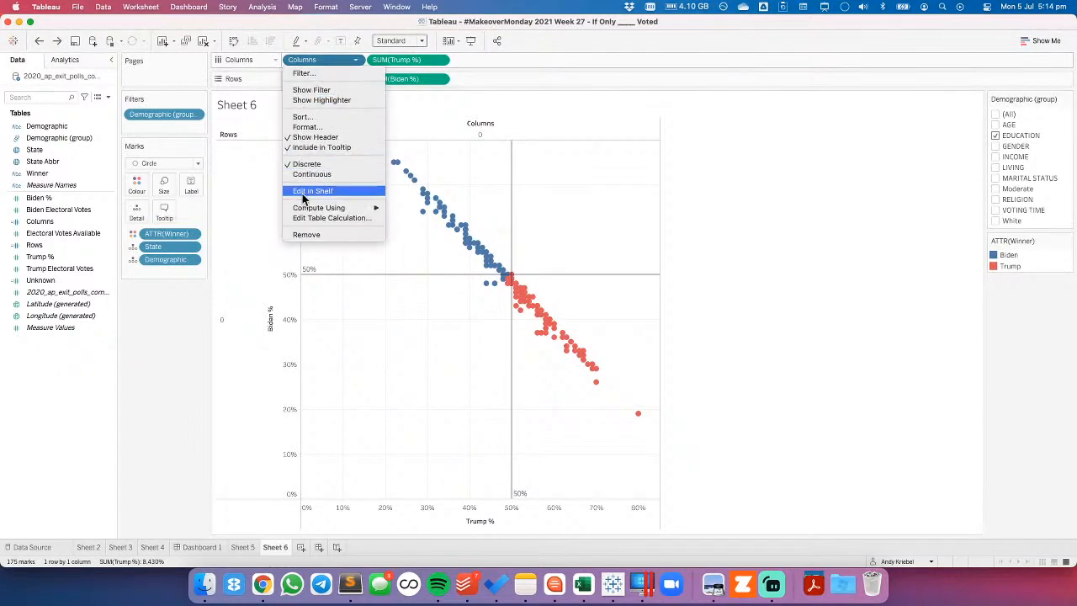
pyautogui.click(480, 315)
pyautogui.click(553, 243)
pyautogui.click(523, 275)
pyautogui.click(523, 263)
pyautogui.click(577, 293)
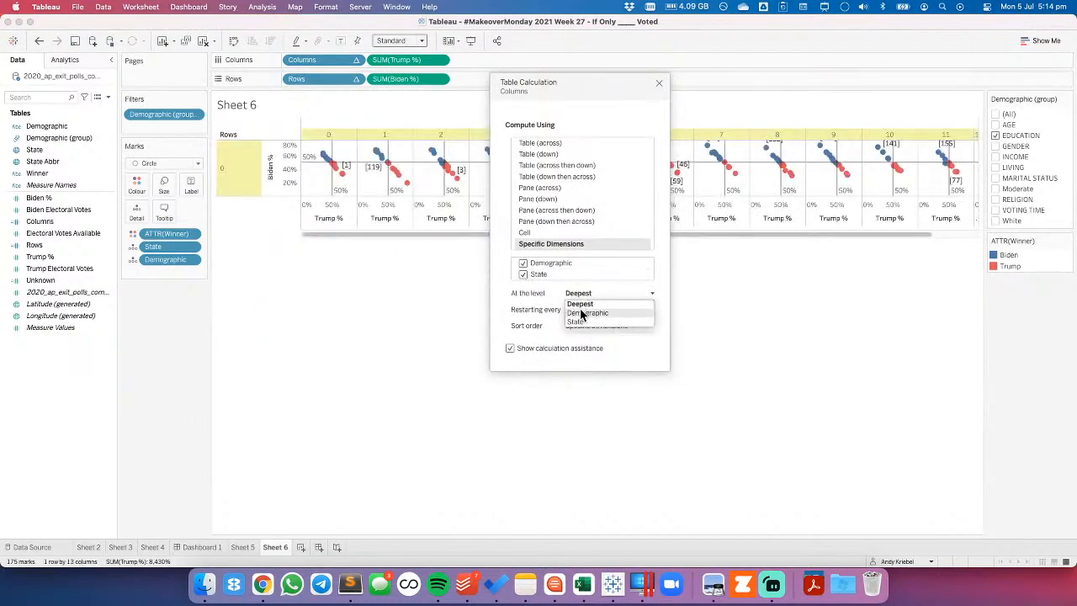
pyautogui.click(580, 313)
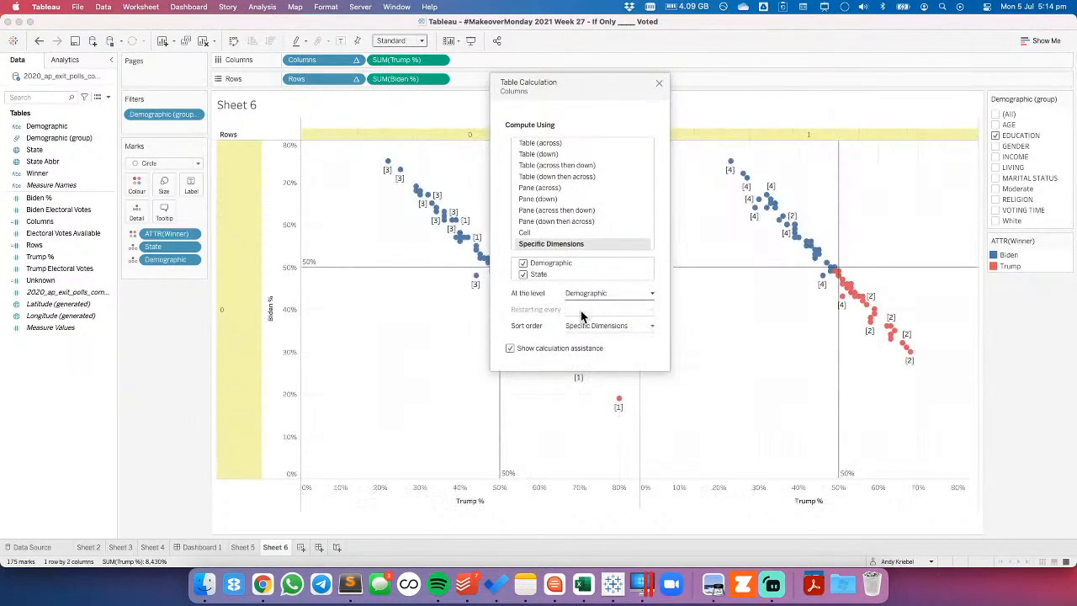
# Set the Rows table calculation to compute using Demographic and State, at the level of Demographic, and close its settings.
pyautogui.click(355, 79)
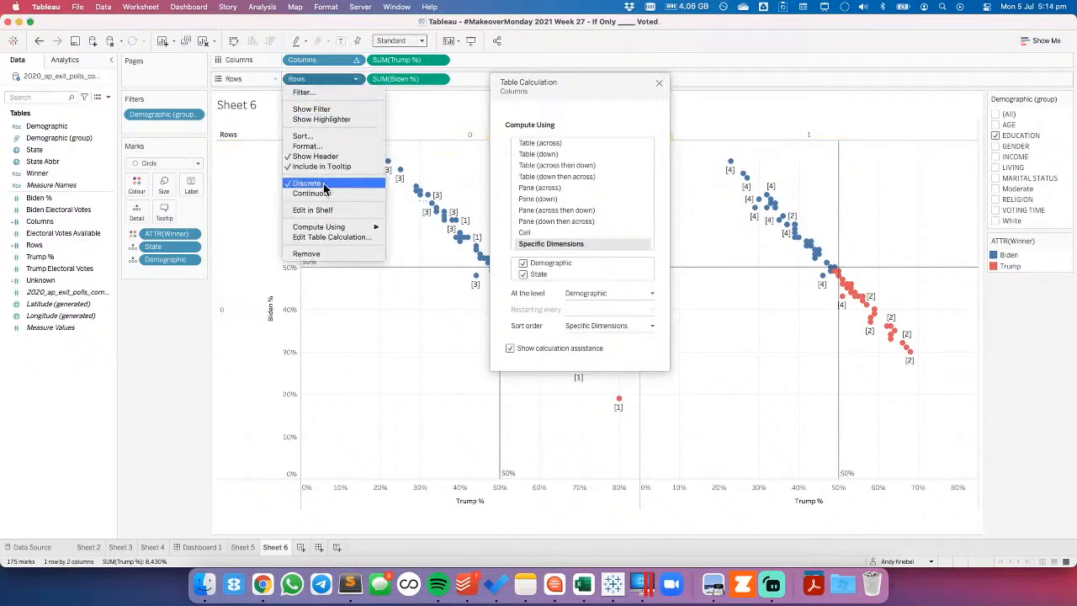
pyautogui.click(326, 236)
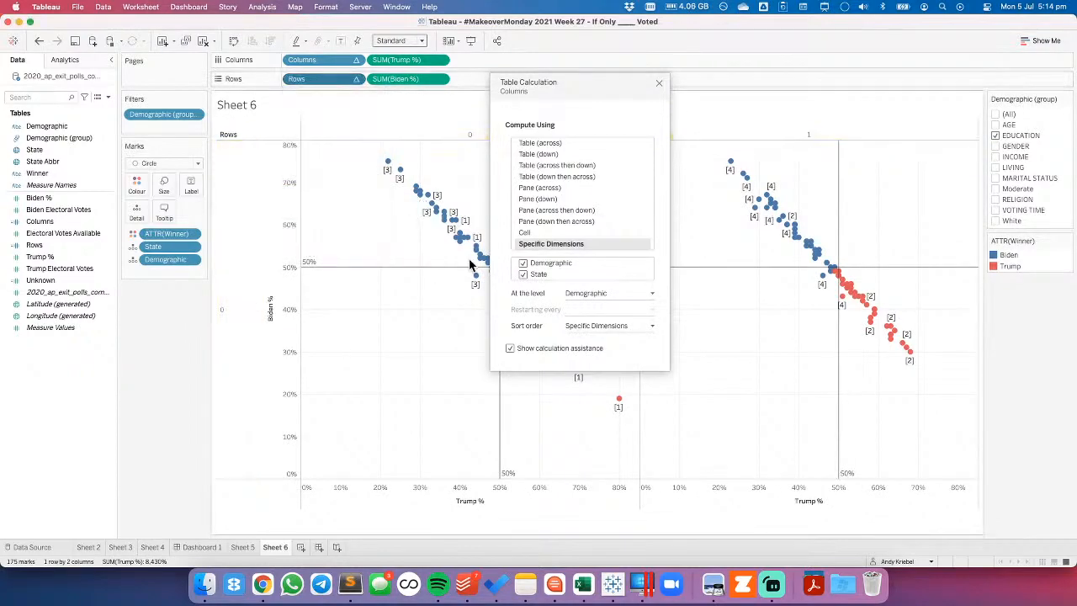
pyautogui.click(521, 245)
pyautogui.click(523, 264)
pyautogui.click(523, 275)
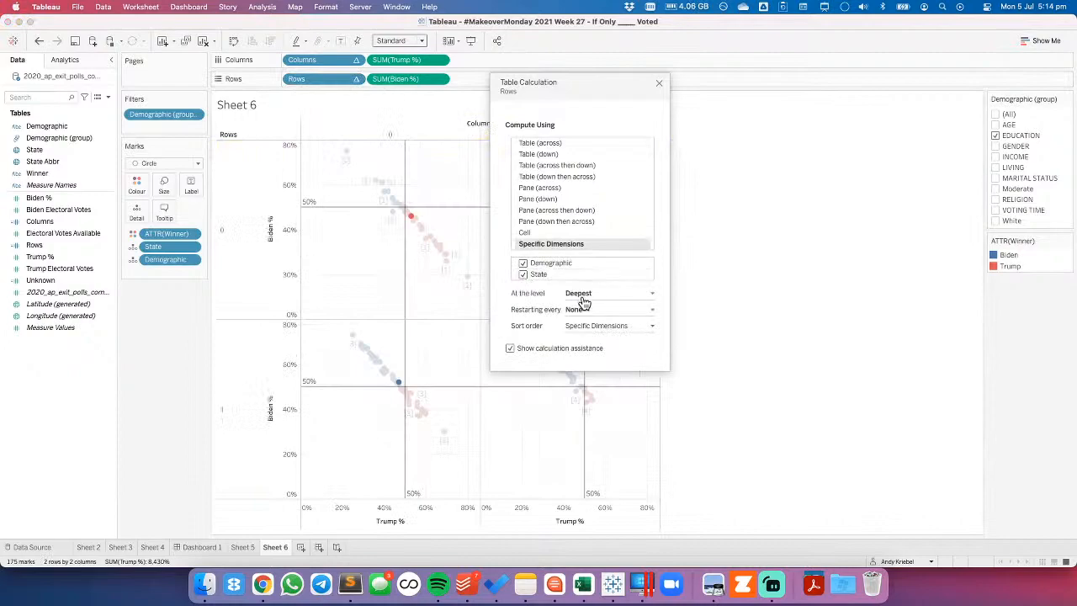
pyautogui.click(582, 296)
pyautogui.click(583, 315)
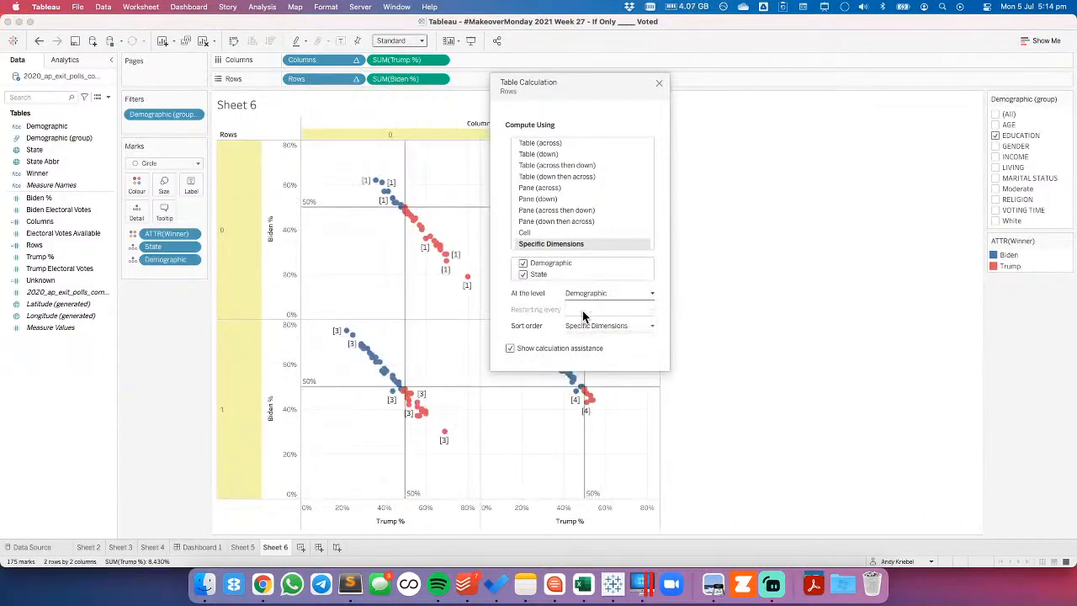
pyautogui.click(659, 85)
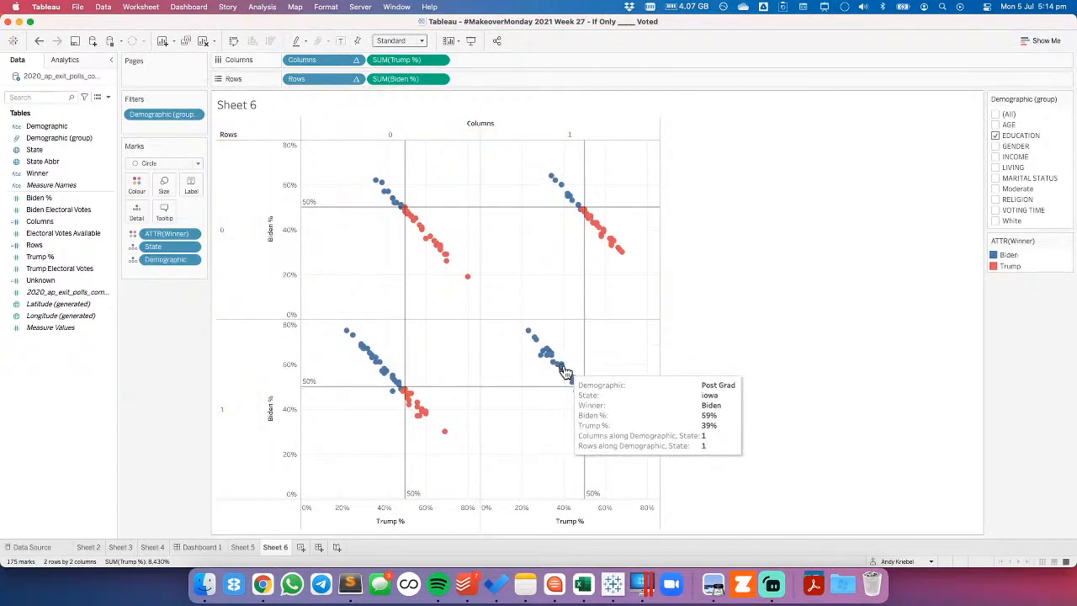
# Fix the Biden % axis range from 0 to 100.
pyautogui.moveTo(431, 242)
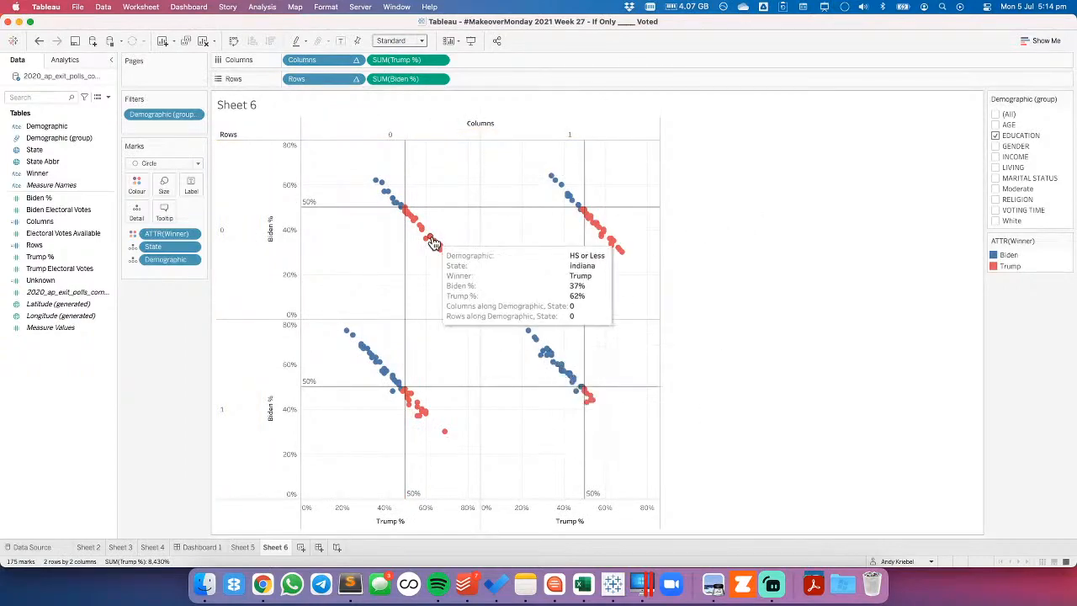
pyautogui.doubleClick(295, 260)
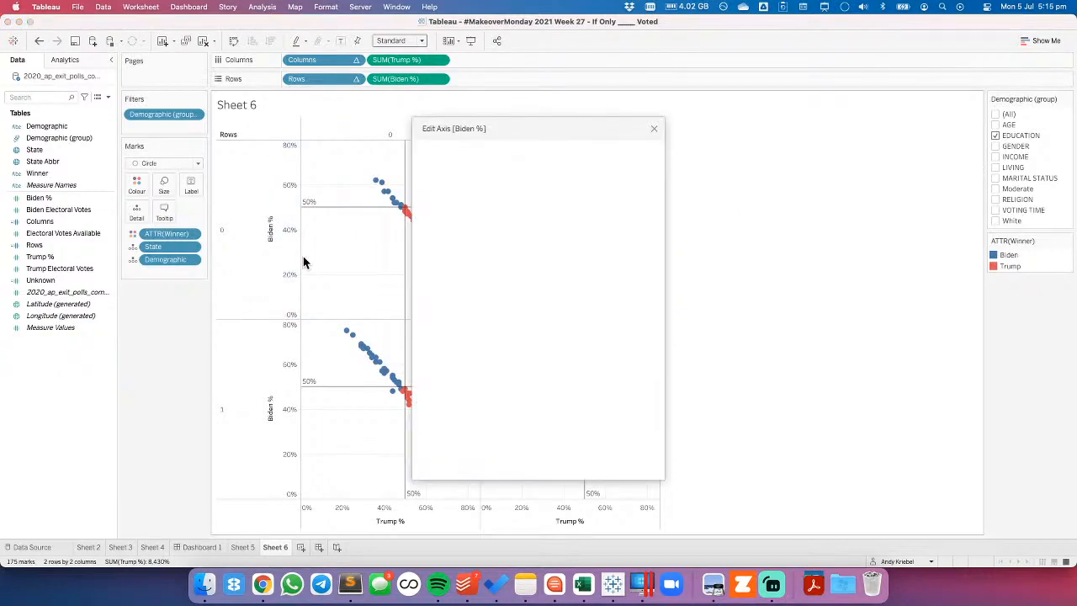
pyautogui.click(446, 228)
pyautogui.click(446, 267)
pyautogui.press('Tab')
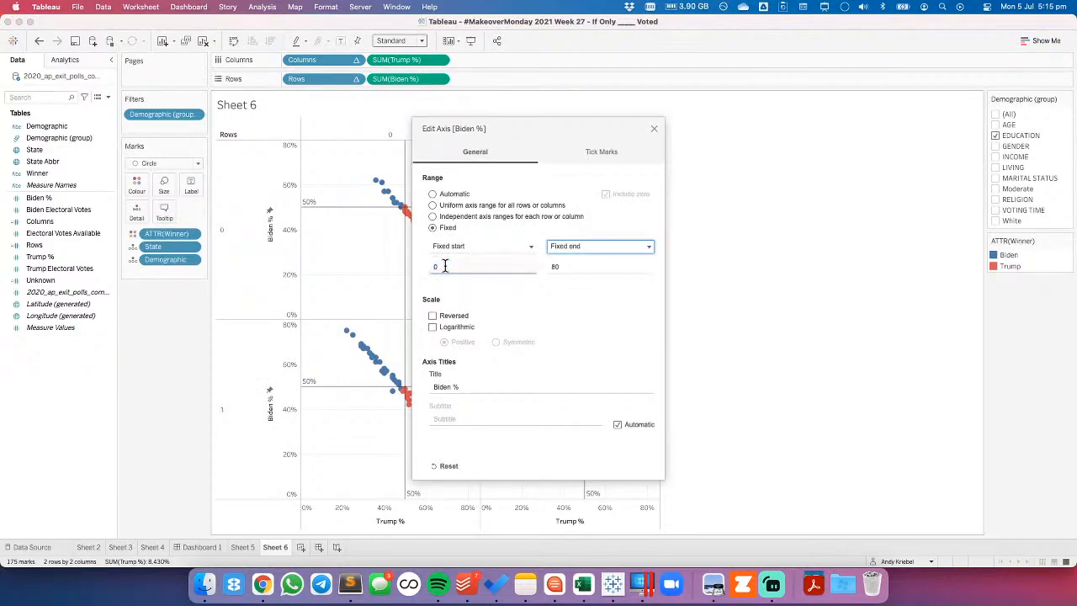
pyautogui.press('Tab')
pyautogui.write('100')
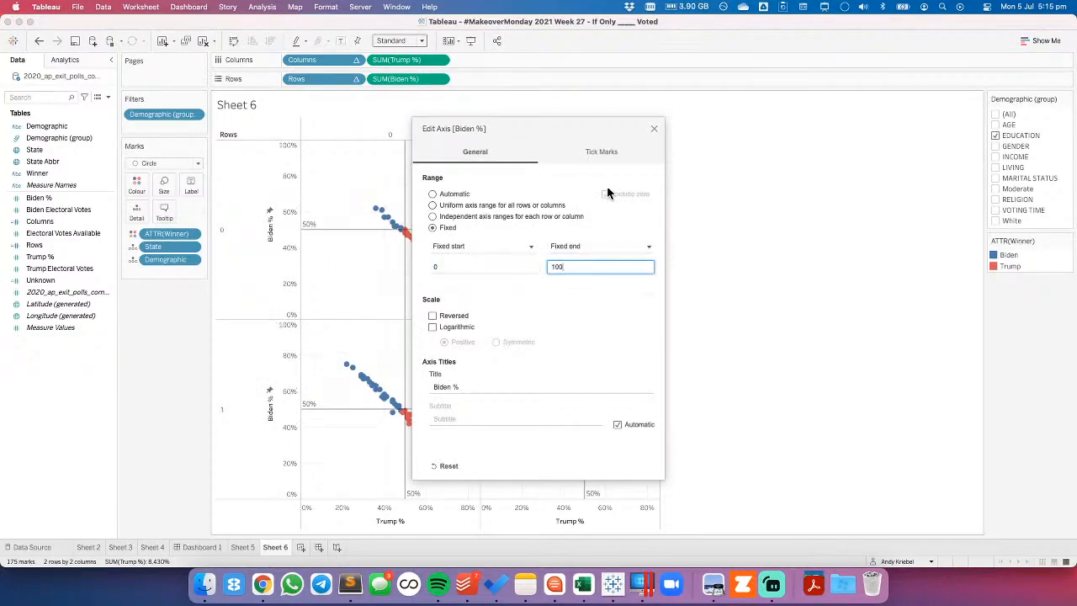
pyautogui.click(654, 129)
# Fix the Trump % axis range from 0 to 100.
pyautogui.rightClick(360, 506)
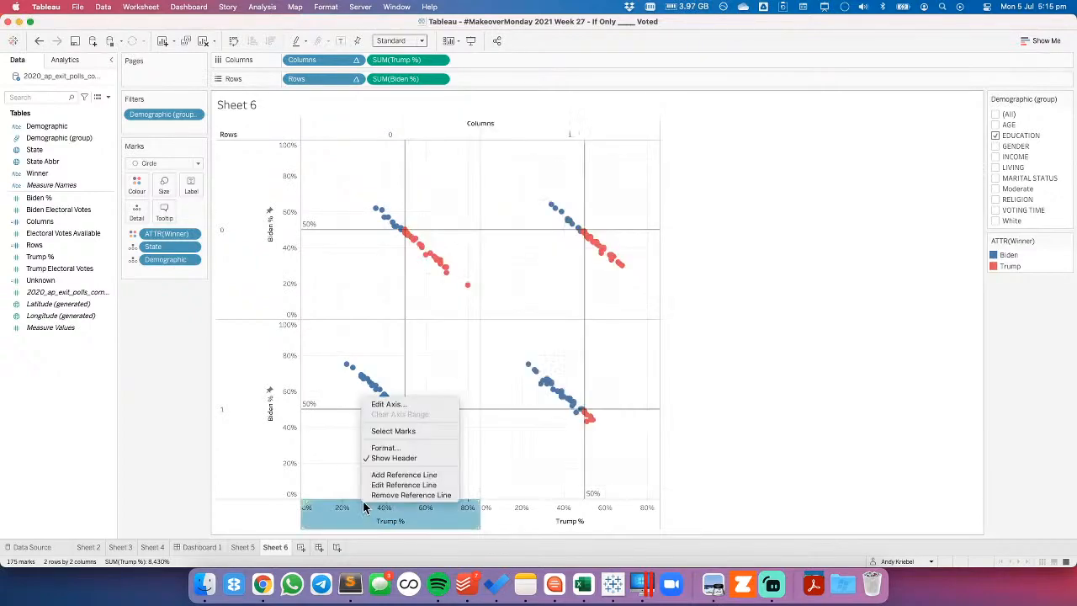
pyautogui.press('Escape')
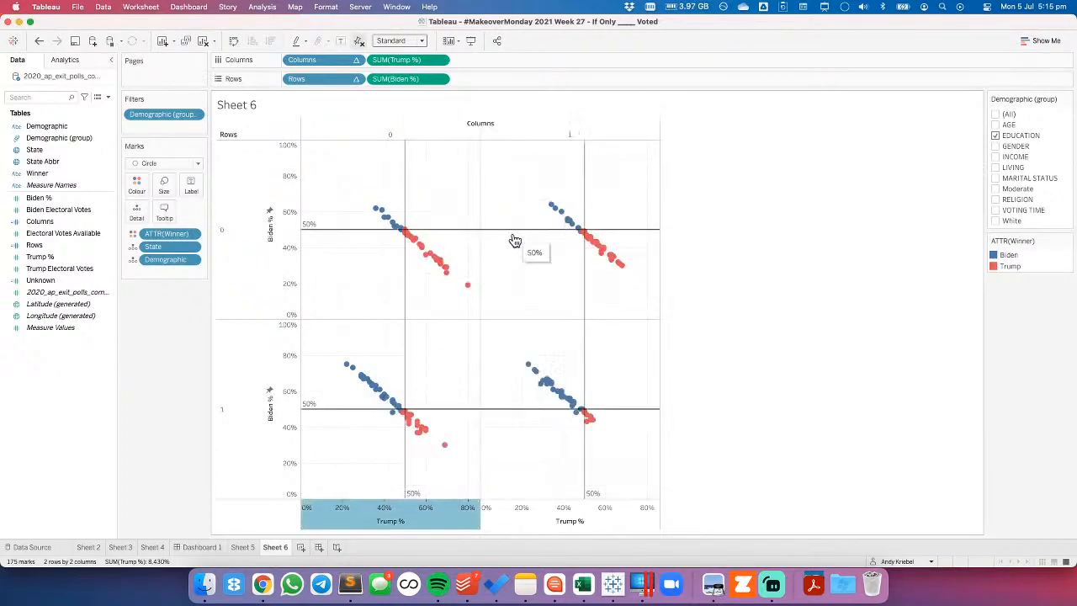
pyautogui.click(445, 228)
pyautogui.doubleClick(574, 266)
pyautogui.write('100')
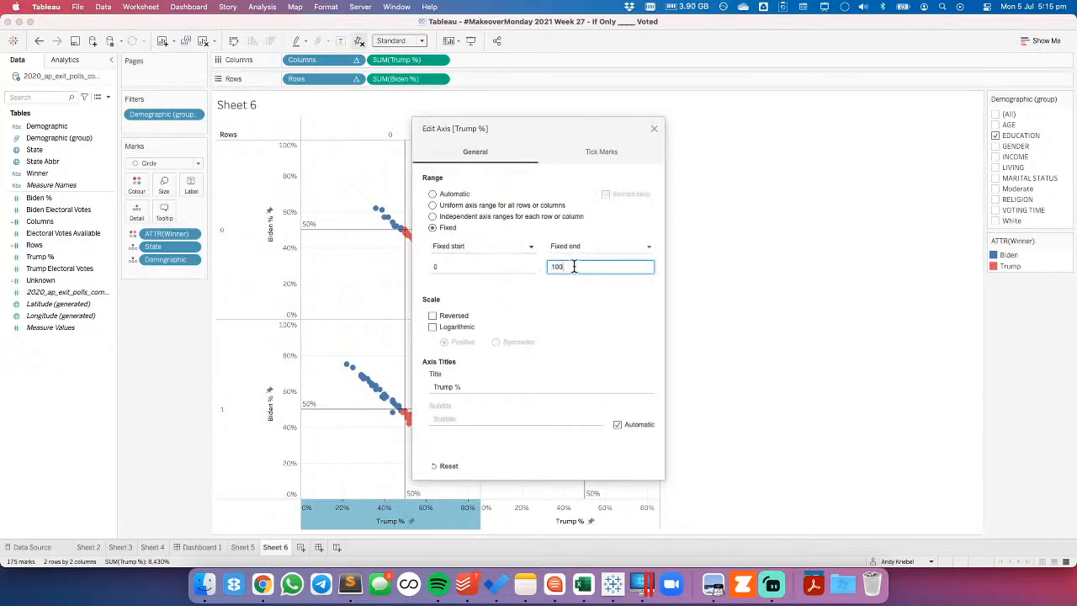
pyautogui.click(653, 128)
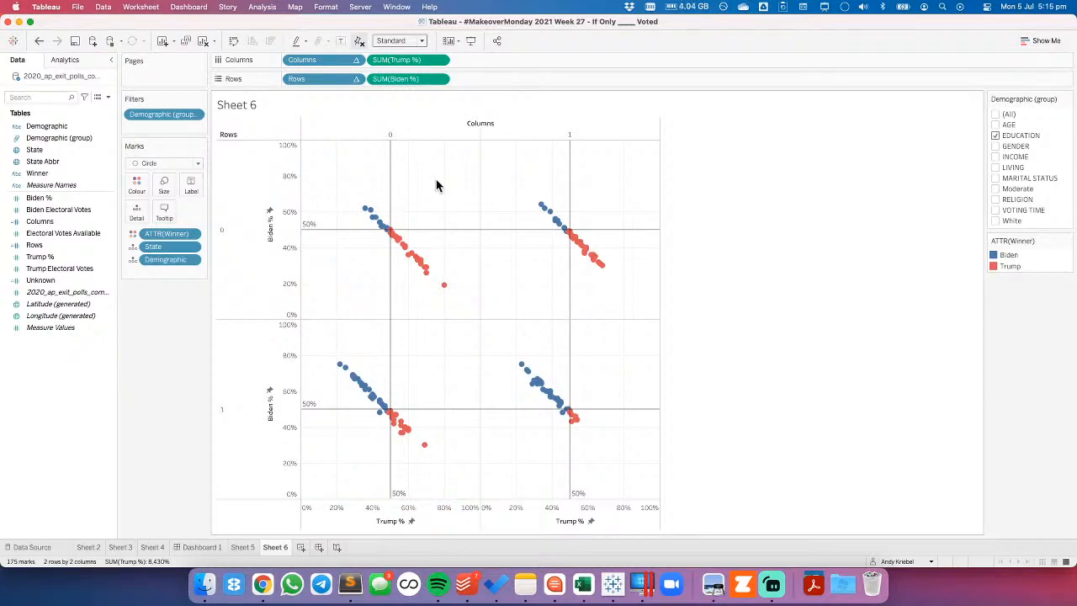
# Try adding AGE, GENDER and LIVING alongside EDUCATION in the Demographic (group) filter, and clear them again.
pyautogui.moveTo(408, 254)
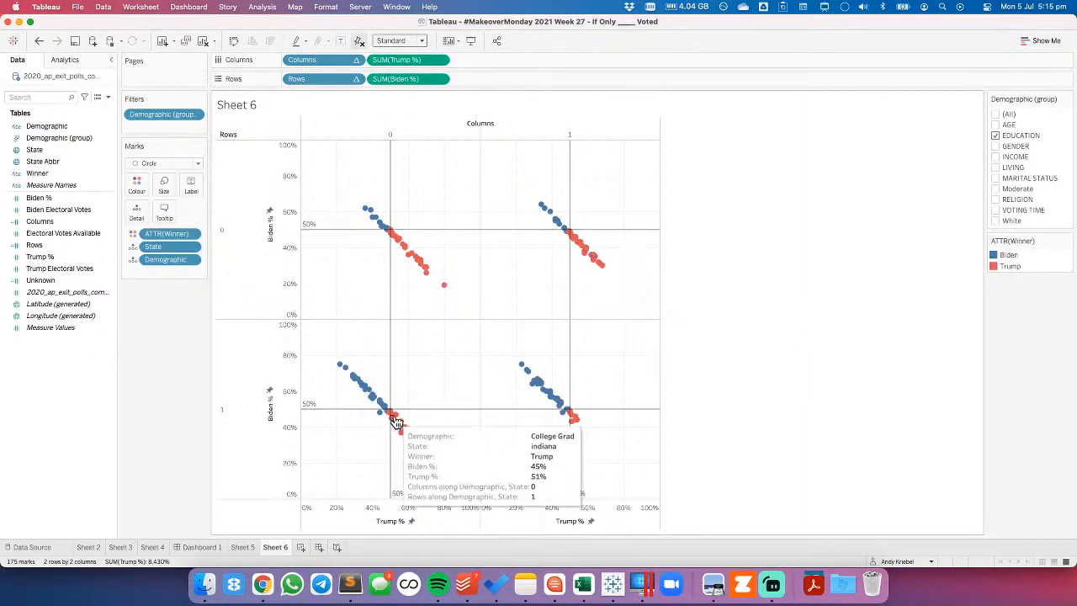
pyautogui.moveTo(543, 393)
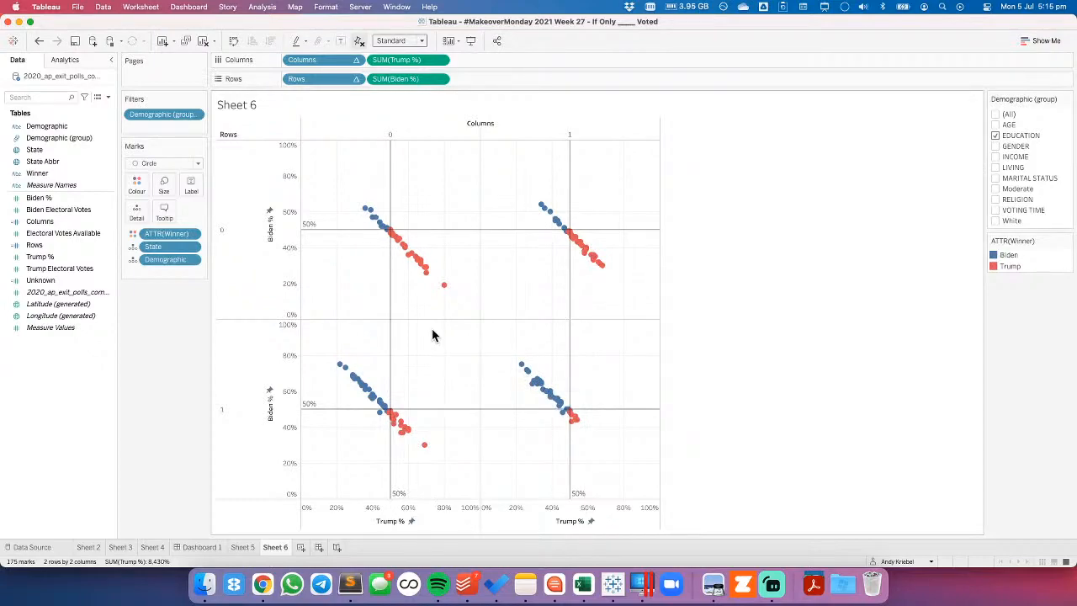
pyautogui.click(996, 124)
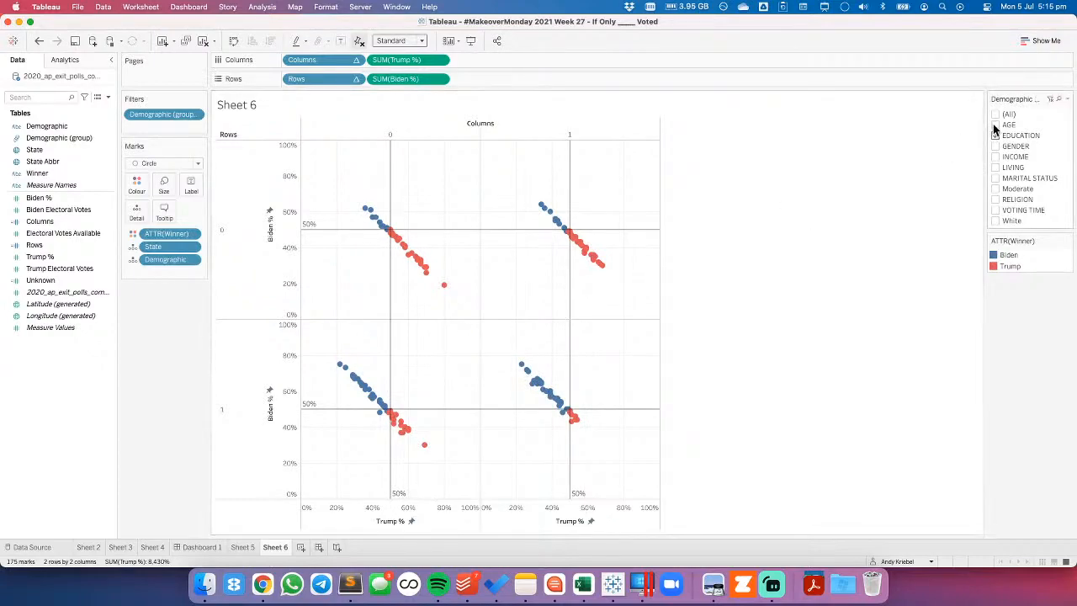
pyautogui.click(996, 135)
pyautogui.click(995, 146)
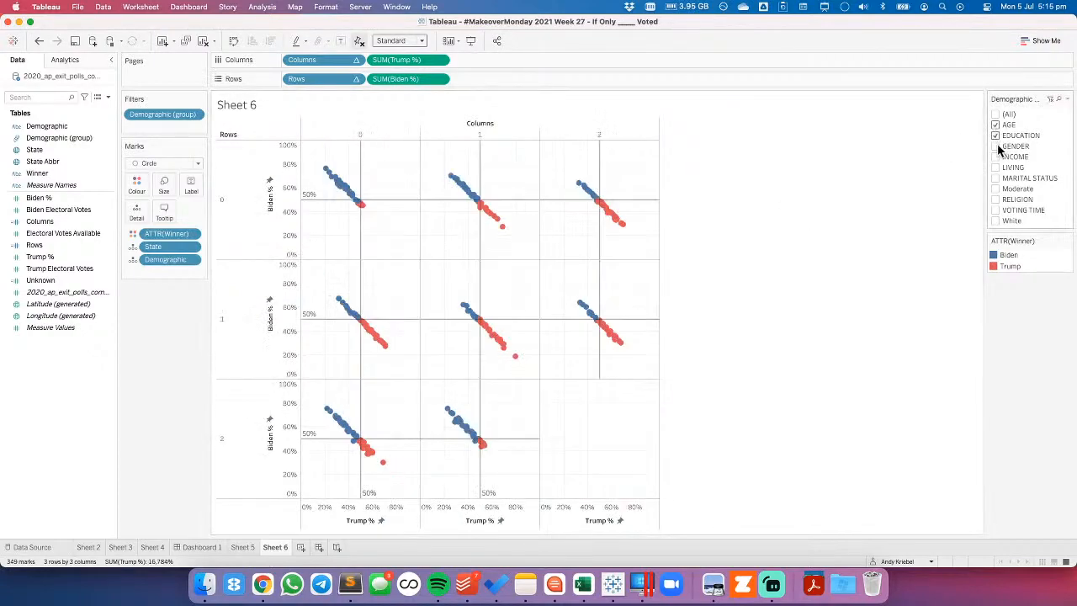
pyautogui.click(995, 167)
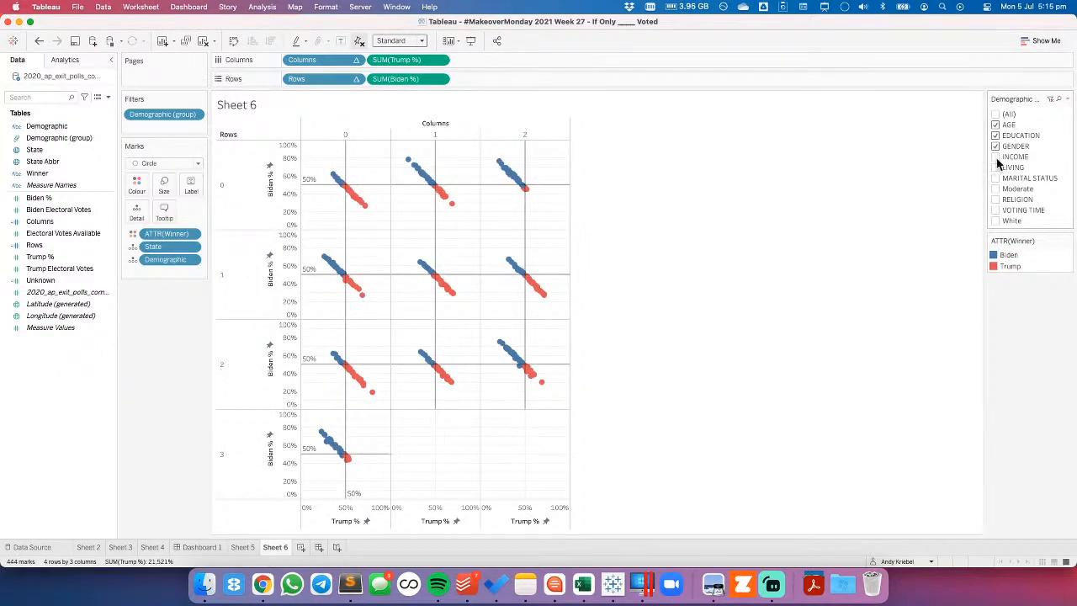
pyautogui.click(995, 125)
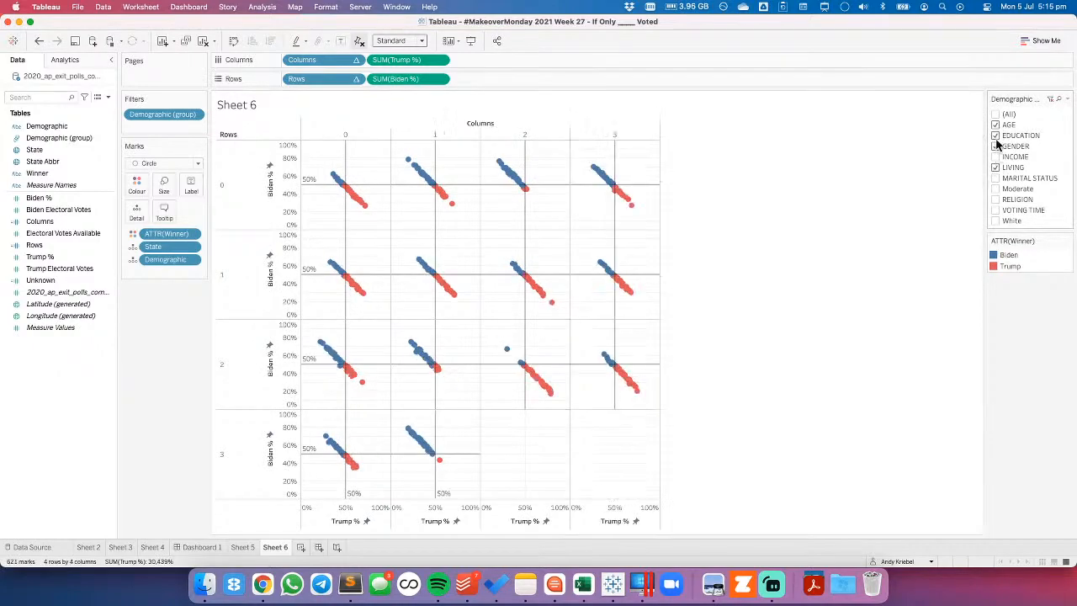
pyautogui.click(995, 147)
pyautogui.click(995, 167)
# Filter the Demographic (group) to INCOME only and fit the sheet to Entire View.
pyautogui.click(995, 136)
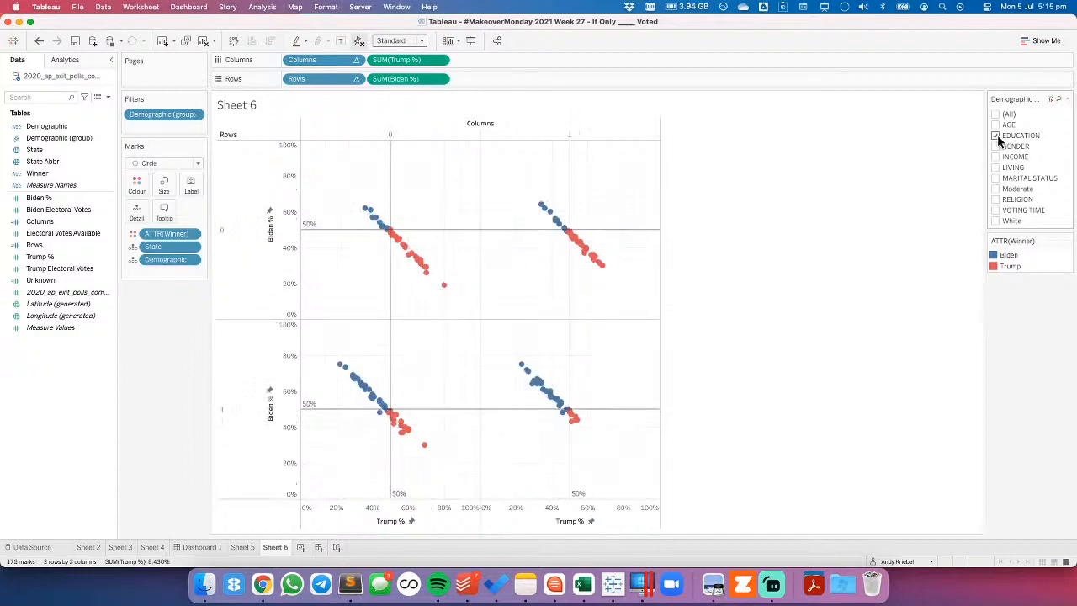
pyautogui.click(996, 156)
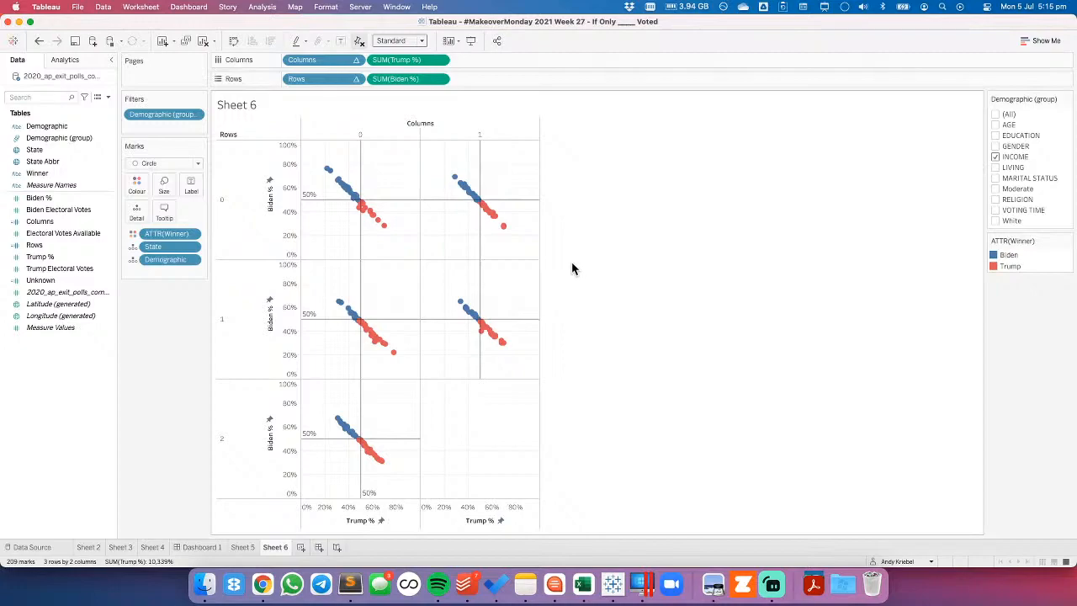
pyautogui.click(393, 40)
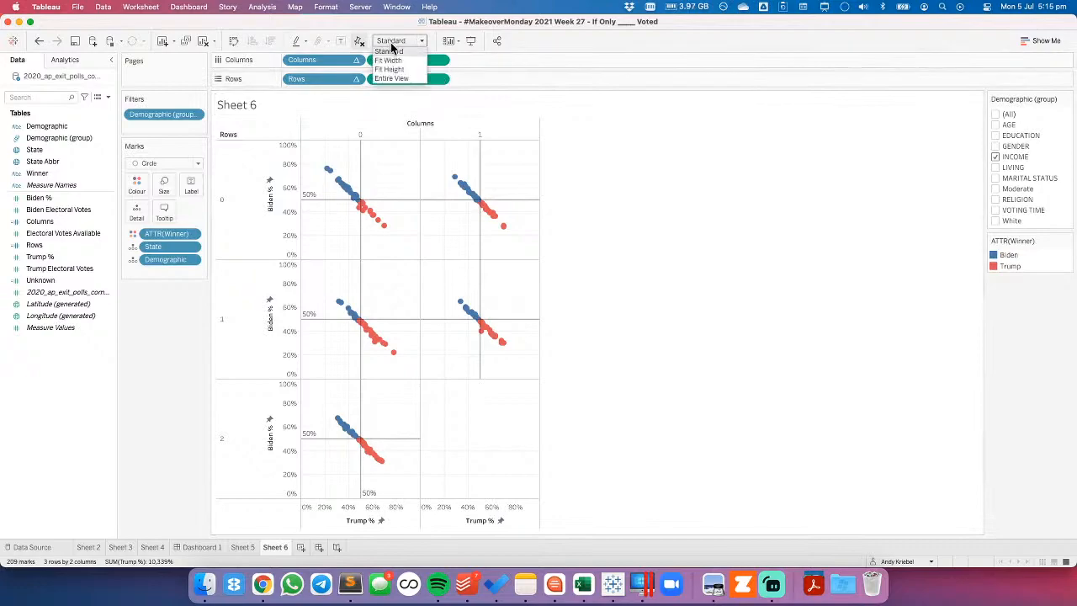
pyautogui.click(396, 78)
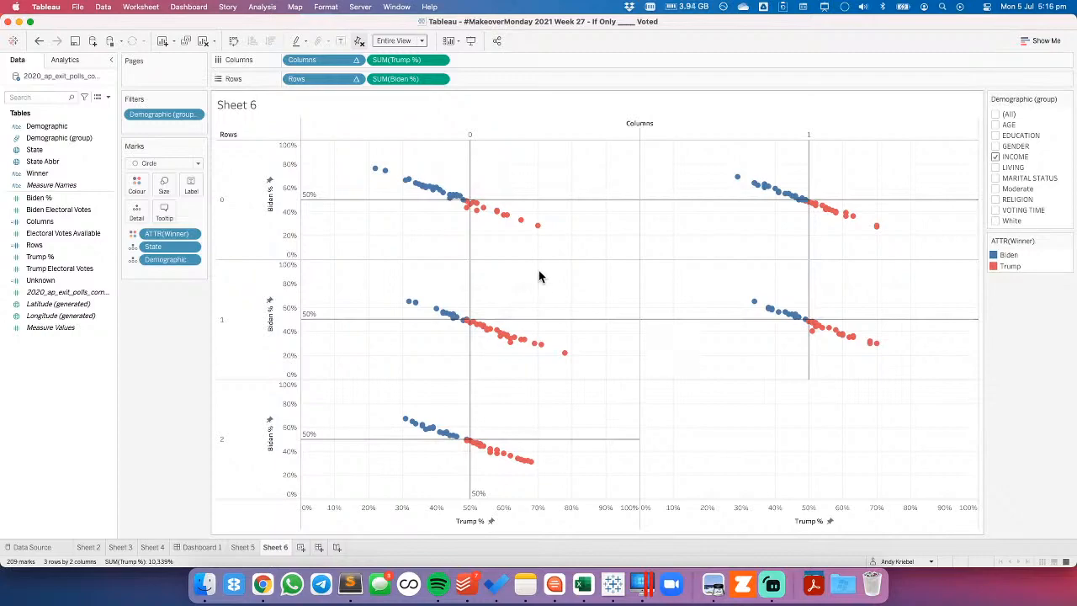
# Compare the trellis for other demographic groups by filtering to EDUCATION, VOTING TIME and GENDER in turn.
pyautogui.click(997, 135)
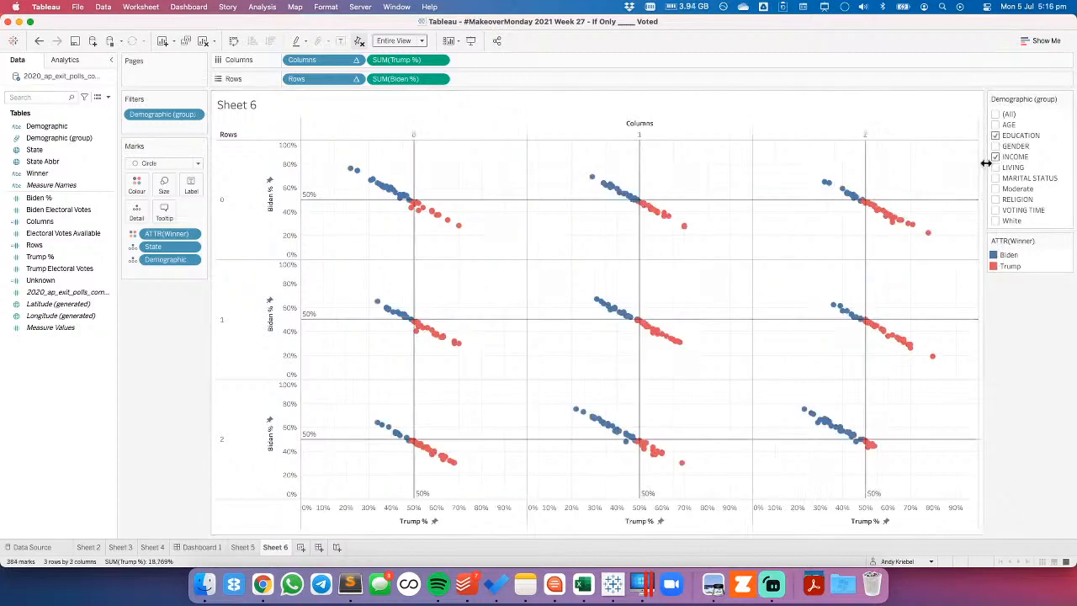
pyautogui.click(995, 156)
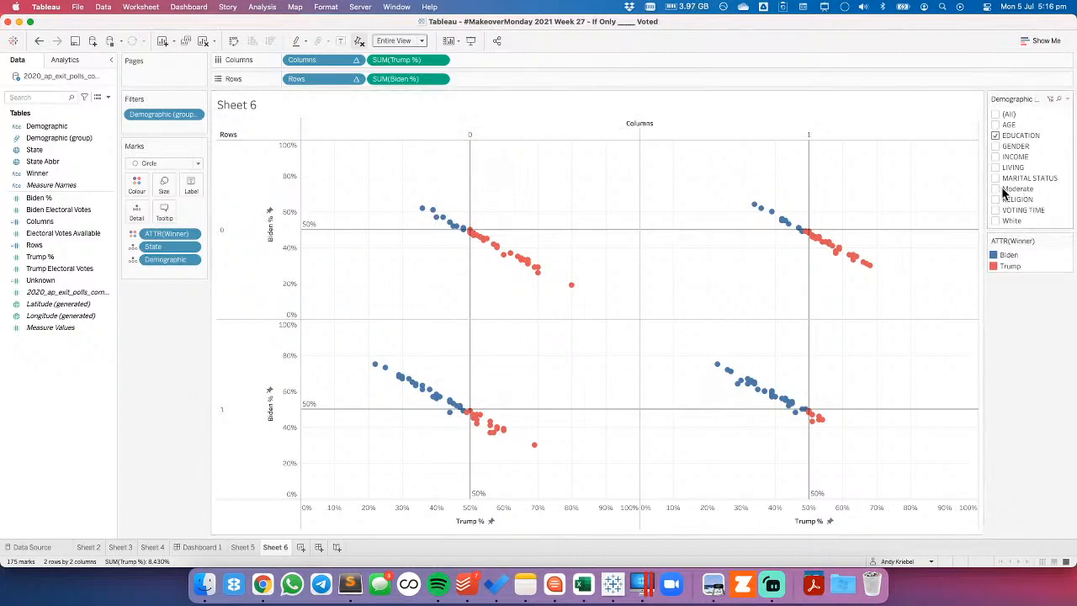
pyautogui.click(995, 136)
pyautogui.click(995, 209)
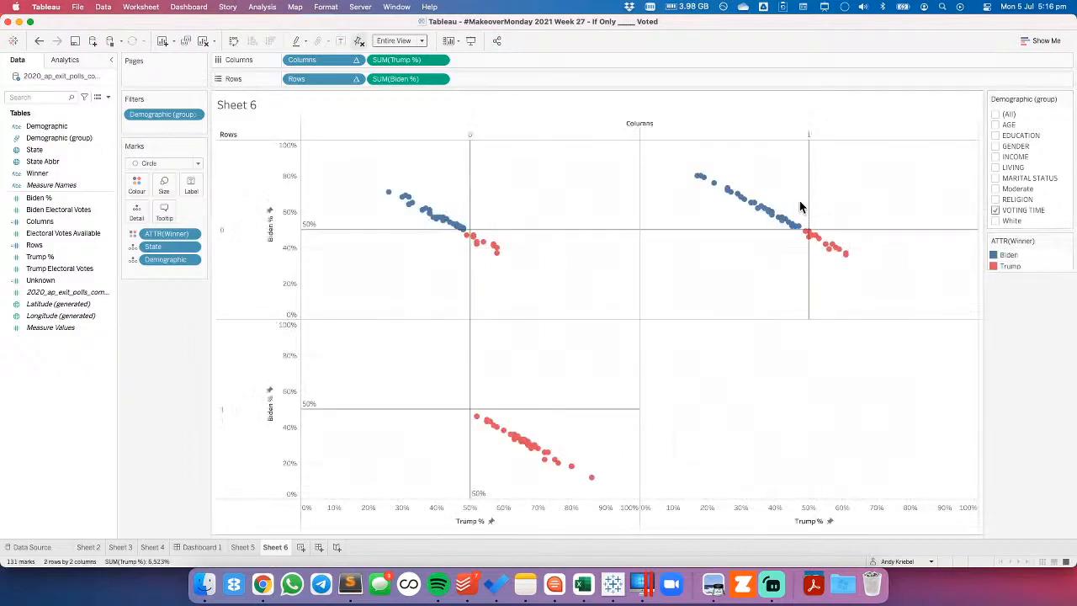
pyautogui.moveTo(509, 444)
pyautogui.click(996, 210)
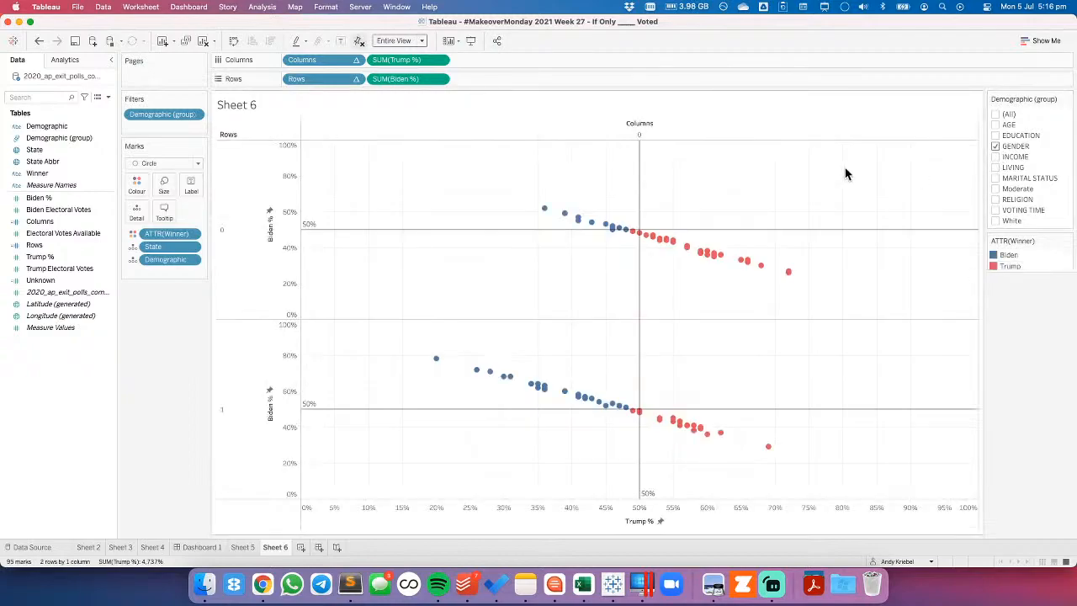
# Switch to Chrome and examine the electoral maps by demographic in the Reddit image.
pyautogui.click(262, 584)
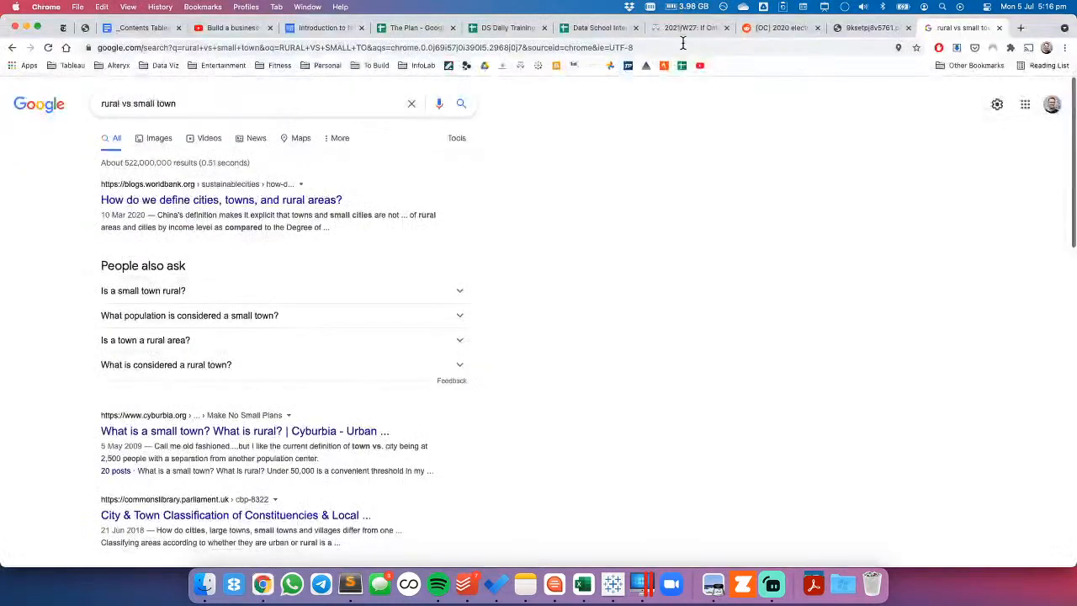
pyautogui.click(851, 29)
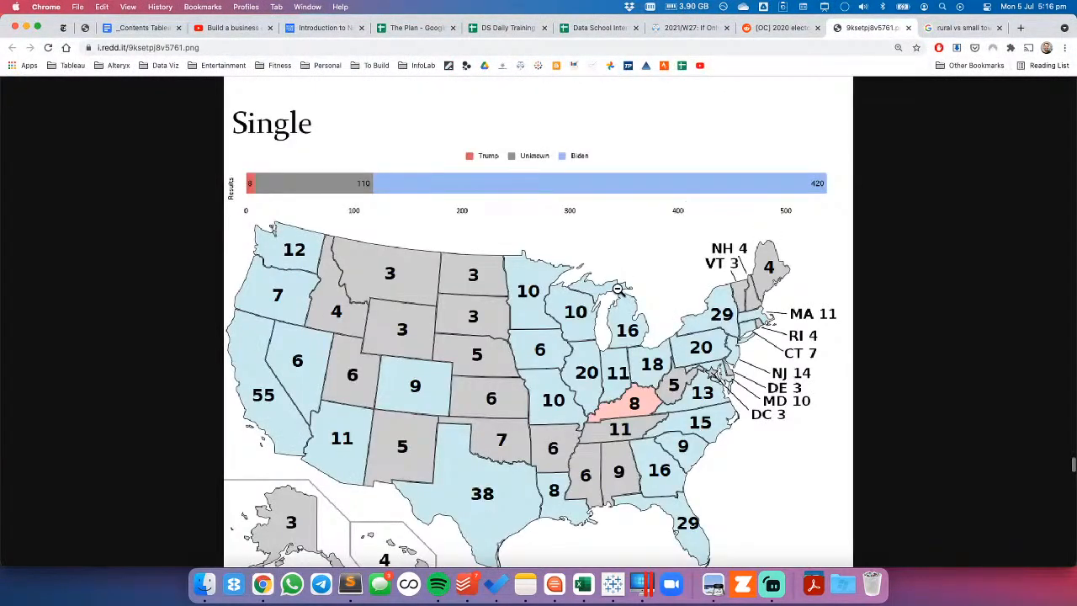
pyautogui.scroll(-10, 618, 289)
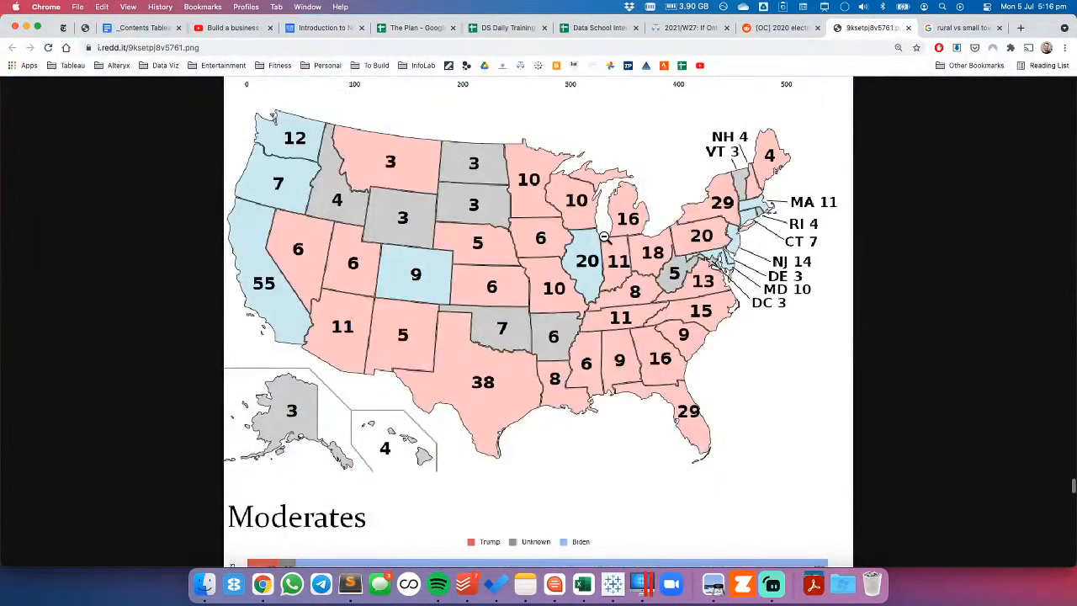
# Return to Tableau and filter the Demographic (group) to MARITAL STATUS only.
pyautogui.press('super+Tab')
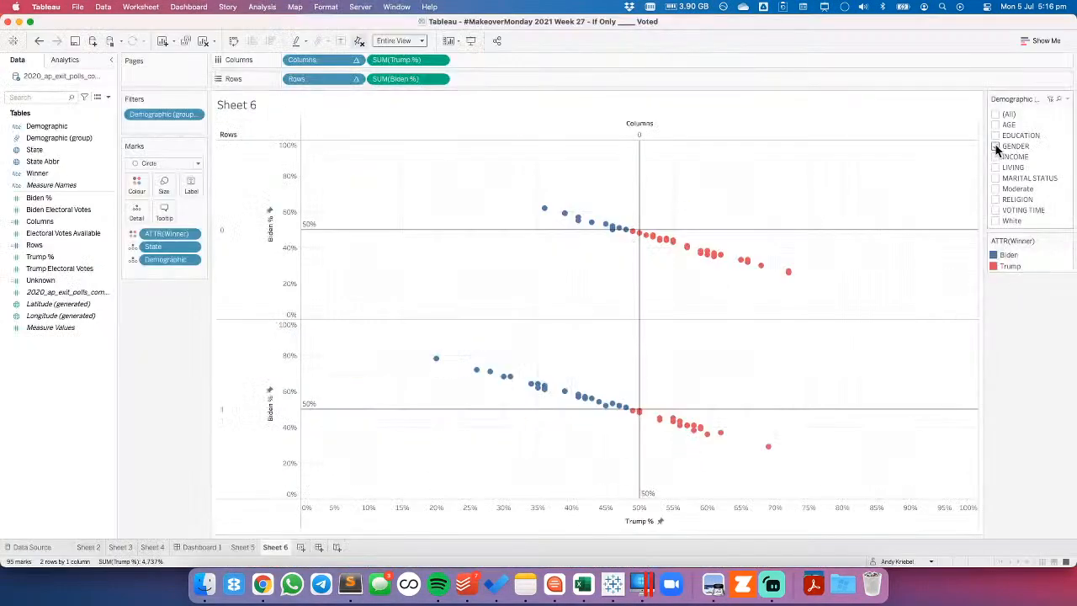
pyautogui.click(996, 178)
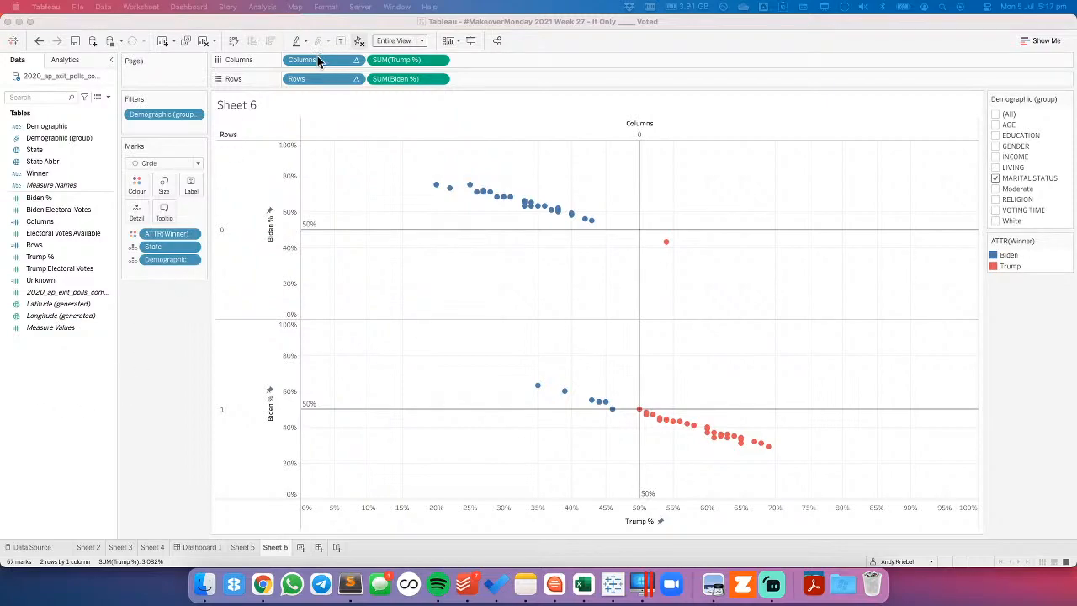
# Remove the Columns and Rows calculations from the shelves and lay out the scatterplots in columns by Demographic.
pyautogui.moveTo(318, 55); pyautogui.dragTo(306, 32)
pyautogui.moveTo(311, 78); pyautogui.dragTo(197, 220)
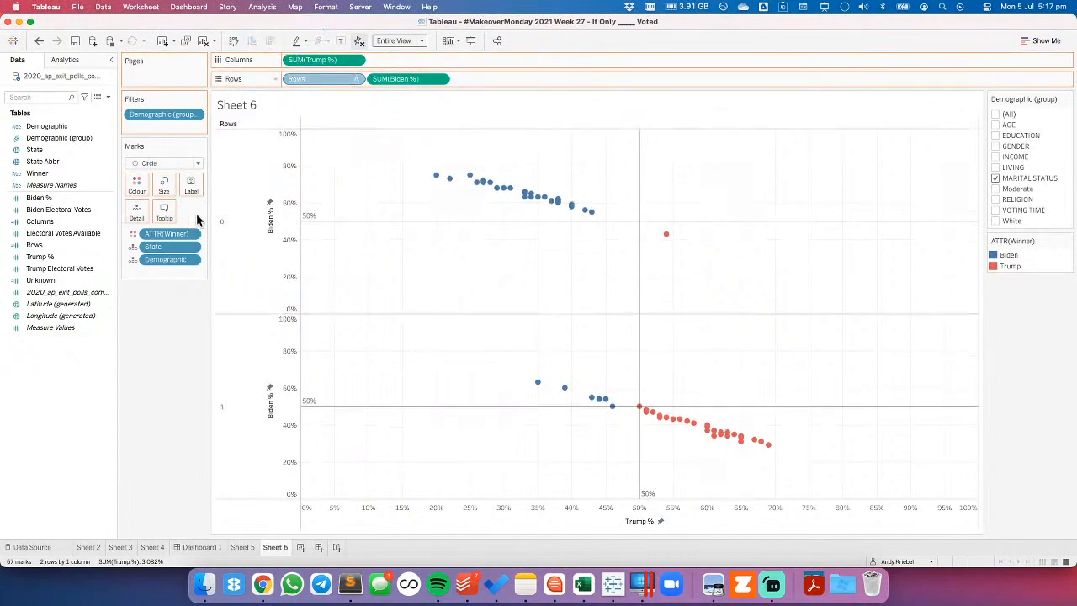
pyautogui.moveTo(160, 261); pyautogui.dragTo(297, 84)
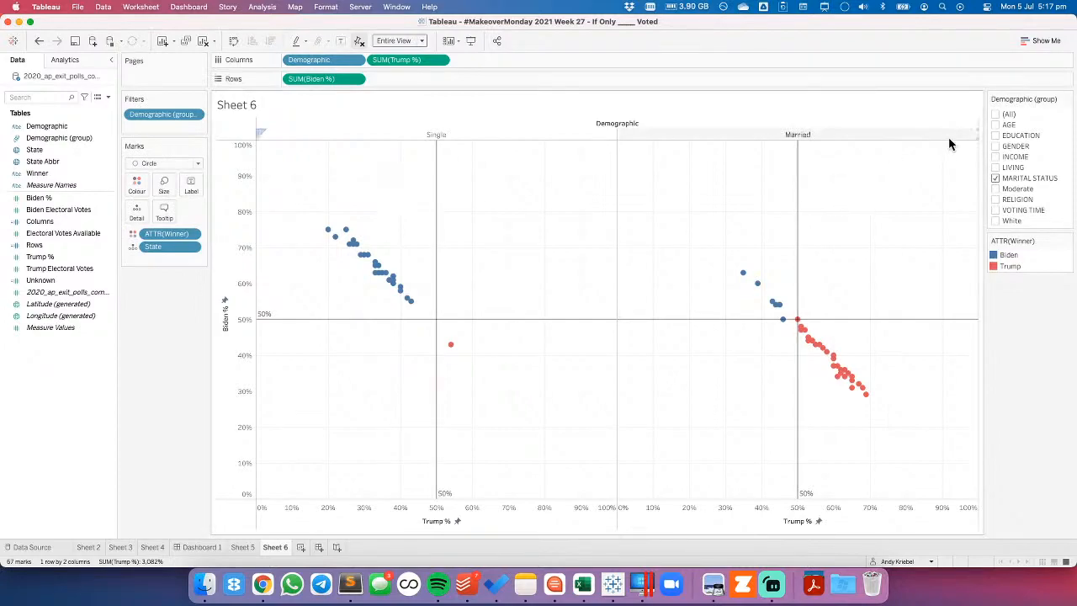
# Filter the Demographic (group) to AGE, MARITAL STATUS, Moderate and RELIGION instead of MARITAL STATUS alone.
pyautogui.click(996, 178)
pyautogui.click(995, 125)
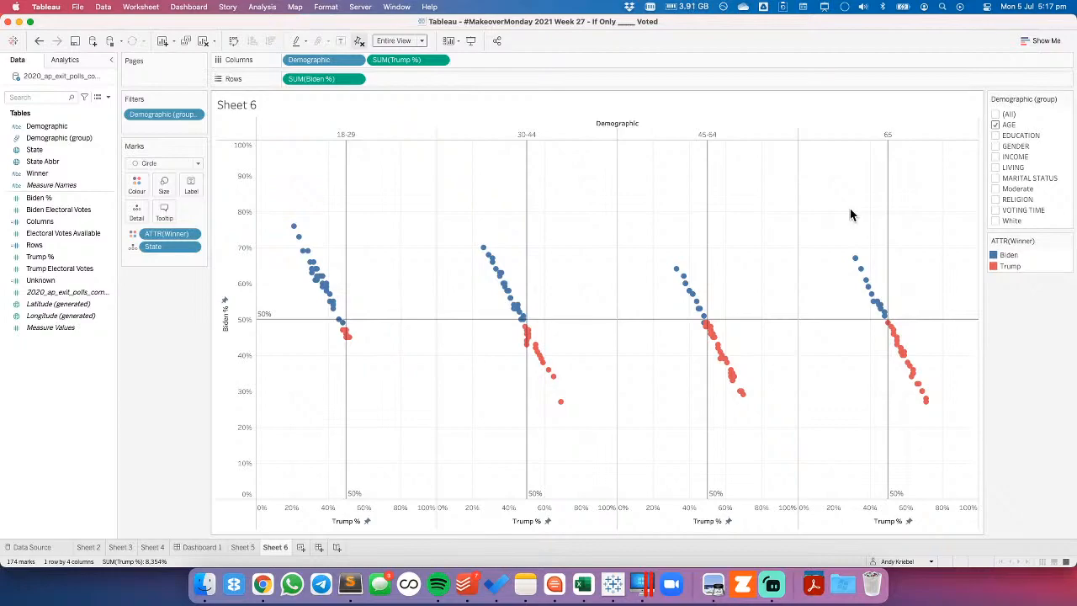
pyautogui.click(996, 178)
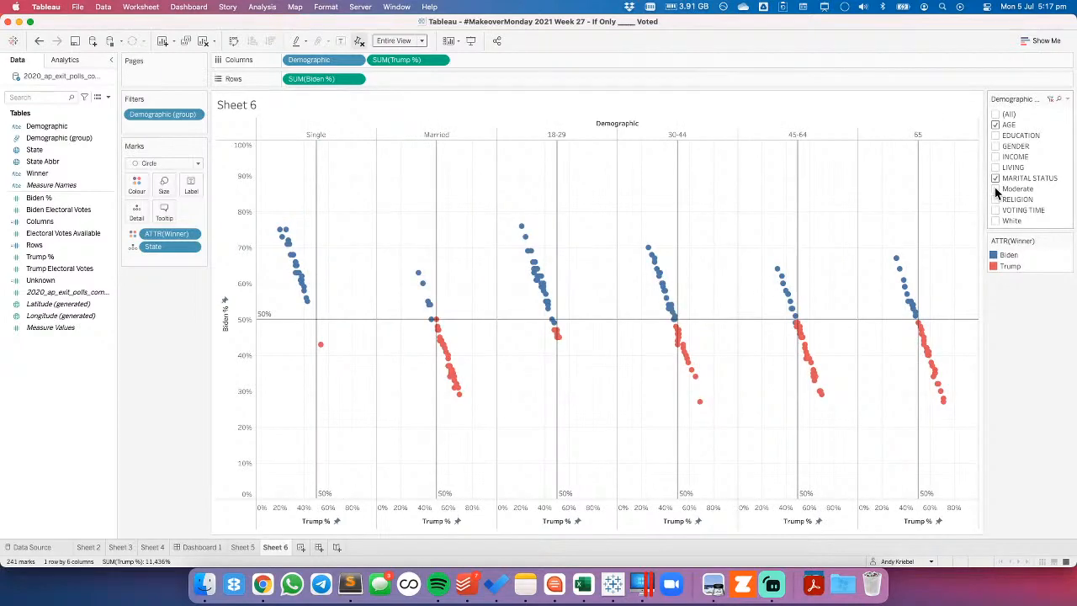
pyautogui.click(996, 189)
pyautogui.click(995, 199)
pyautogui.click(996, 124)
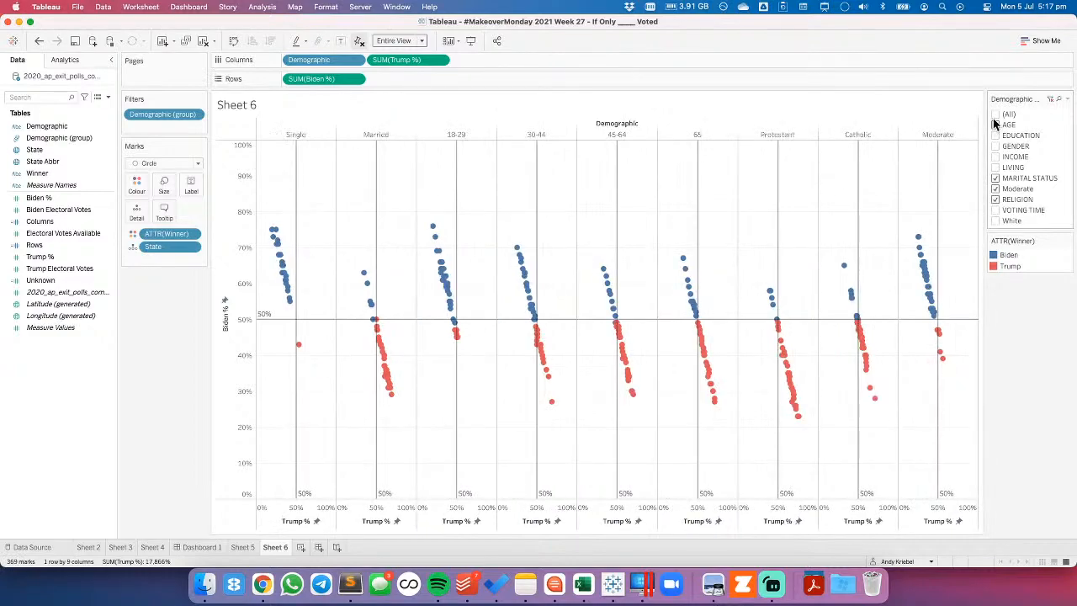
# Rename the current scatterplot worksheet as Scatterplot.
pyautogui.doubleClick(280, 548)
pyautogui.write('Scatterplot')
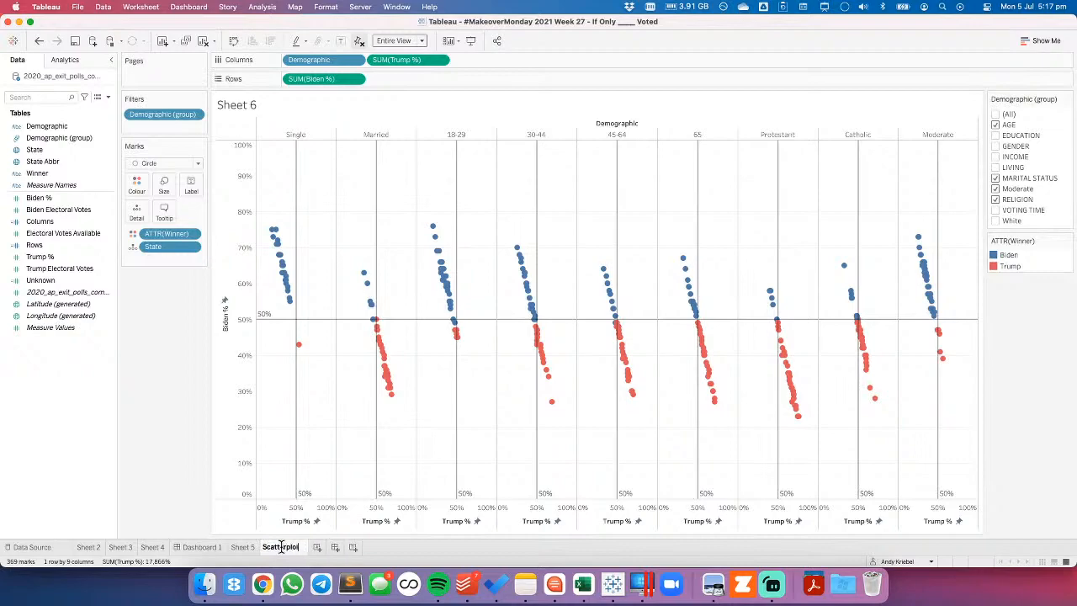
pyautogui.press('Return')
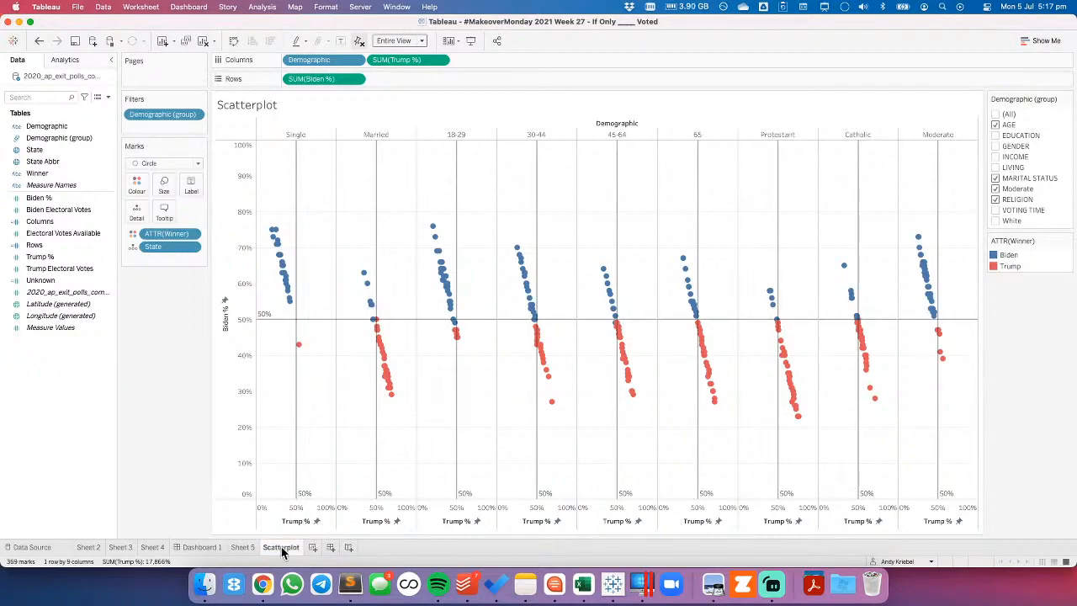
# Rename Sheet 5 as Peas in a Pod.
pyautogui.click(243, 547)
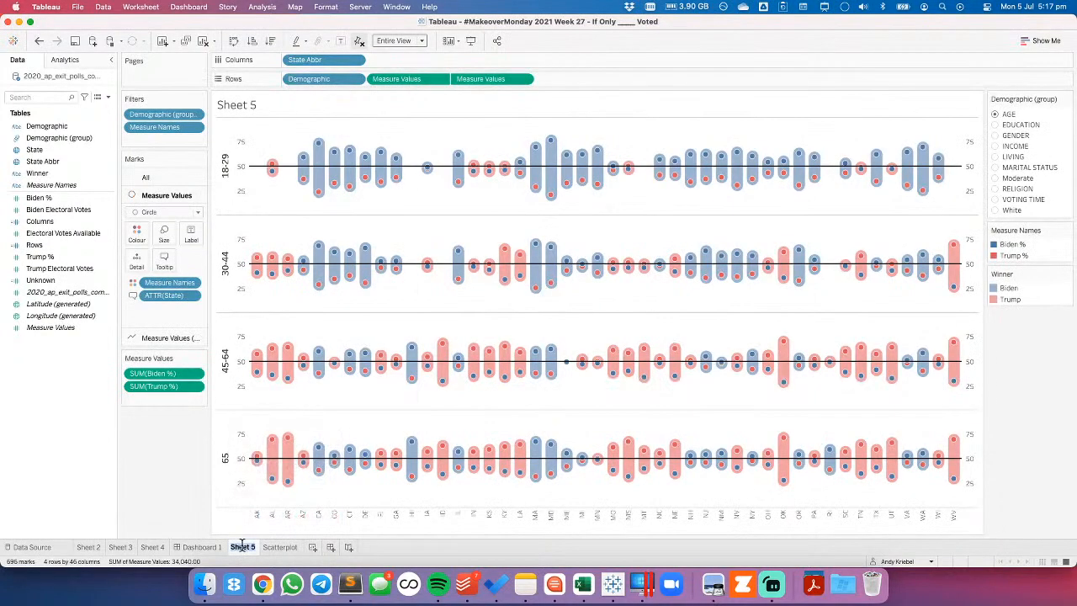
pyautogui.doubleClick(243, 547)
pyautogui.write('Peo')
pyautogui.write('s in a Pod')
pyautogui.press('Return')
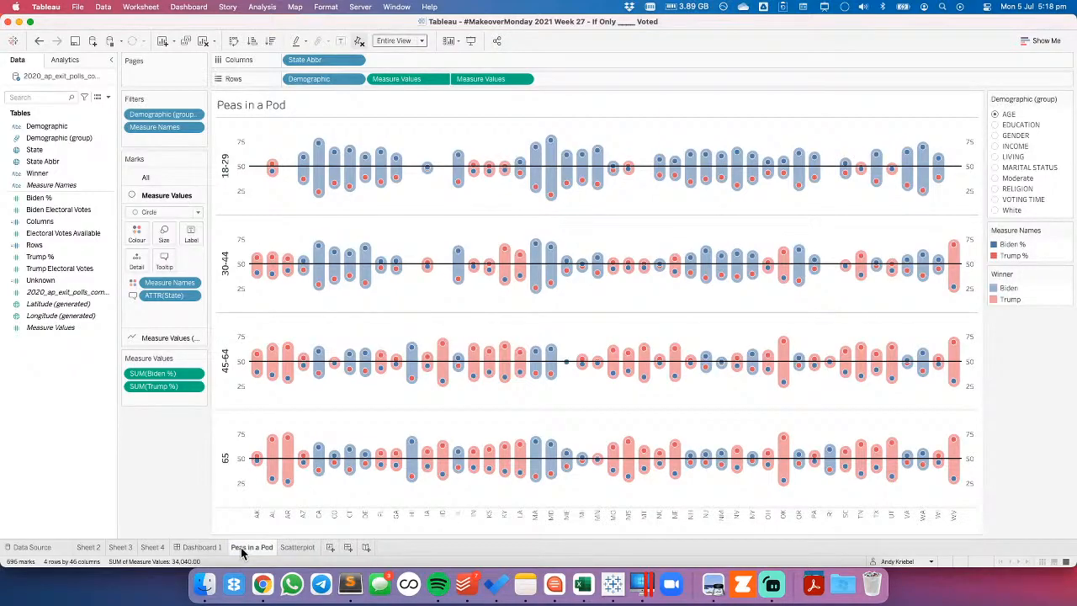
# Rename Sheet 4 as Stacked Bar Chart.
pyautogui.click(163, 546)
pyautogui.doubleClick(161, 546)
pyautogui.write('Stacked')
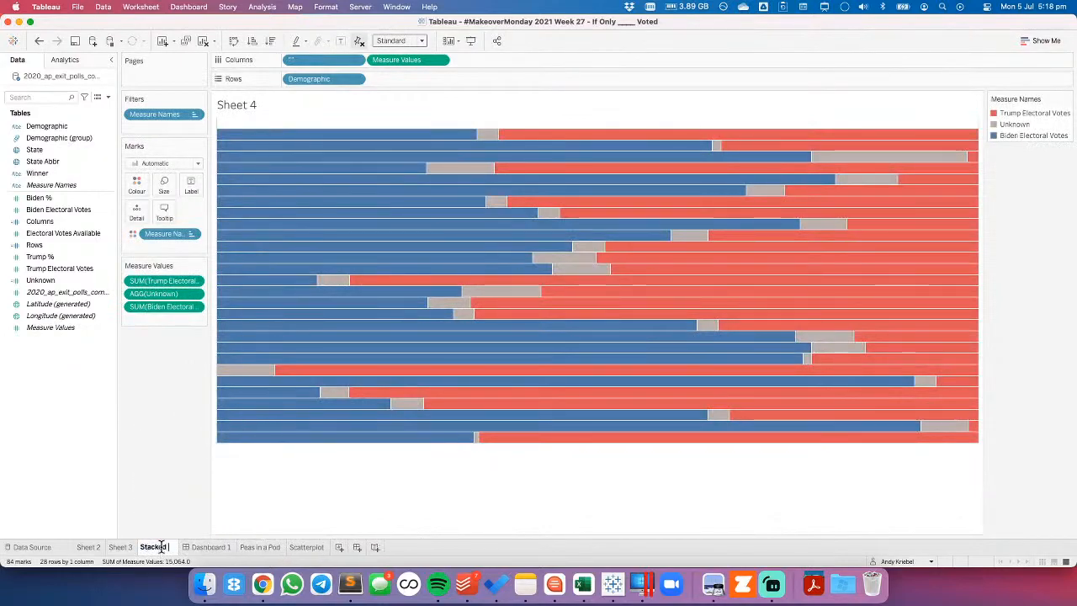
pyautogui.write(' Bar Chart')
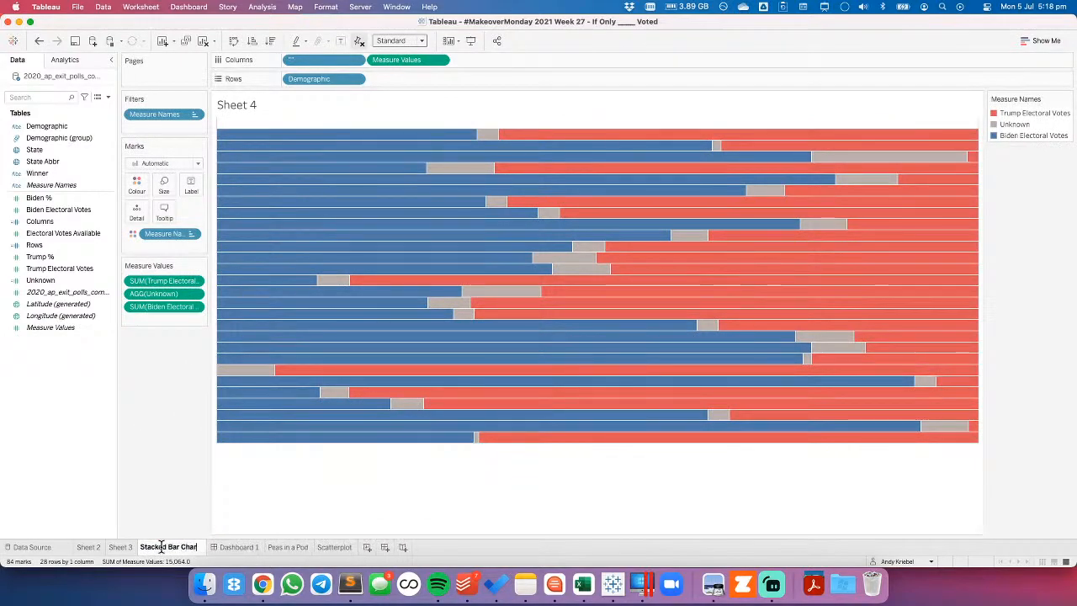
pyautogui.press('Return')
# Rename Sheet 3 as Heatmap.
pyautogui.click(120, 547)
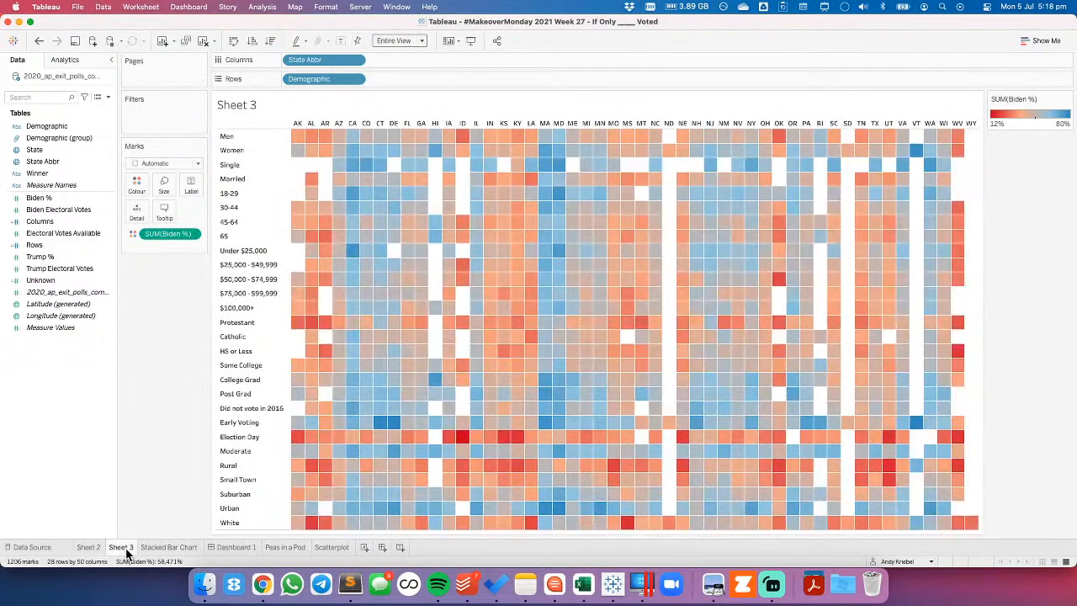
pyautogui.write('Heatmap')
pyautogui.press('Return')
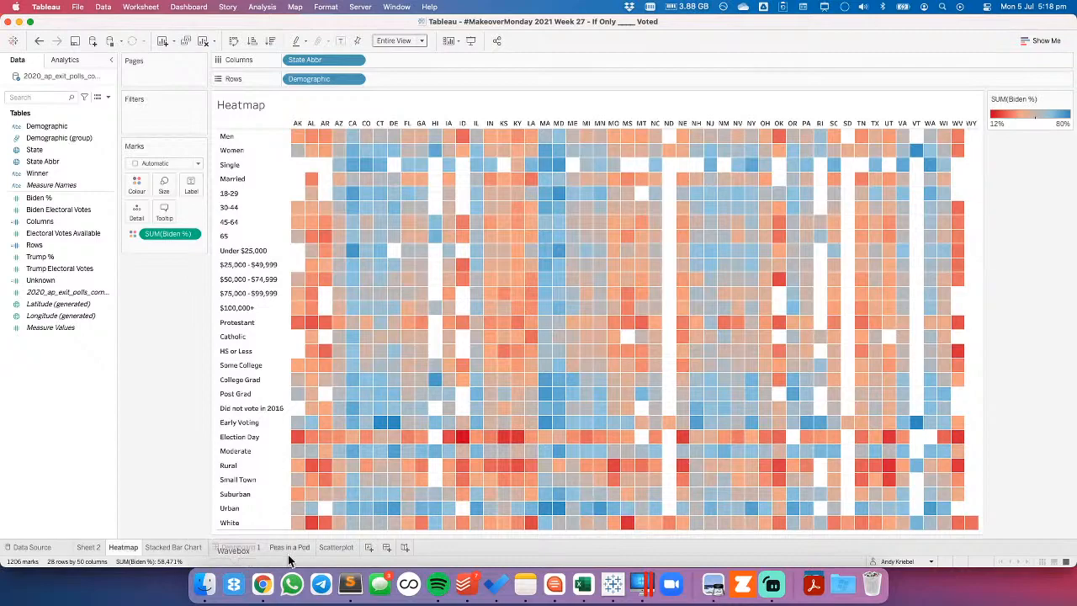
# Add a new worksheet and place a new hierarchy of Demographic (group) and Demographic on its rows.
pyautogui.click(345, 547)
pyautogui.click(368, 547)
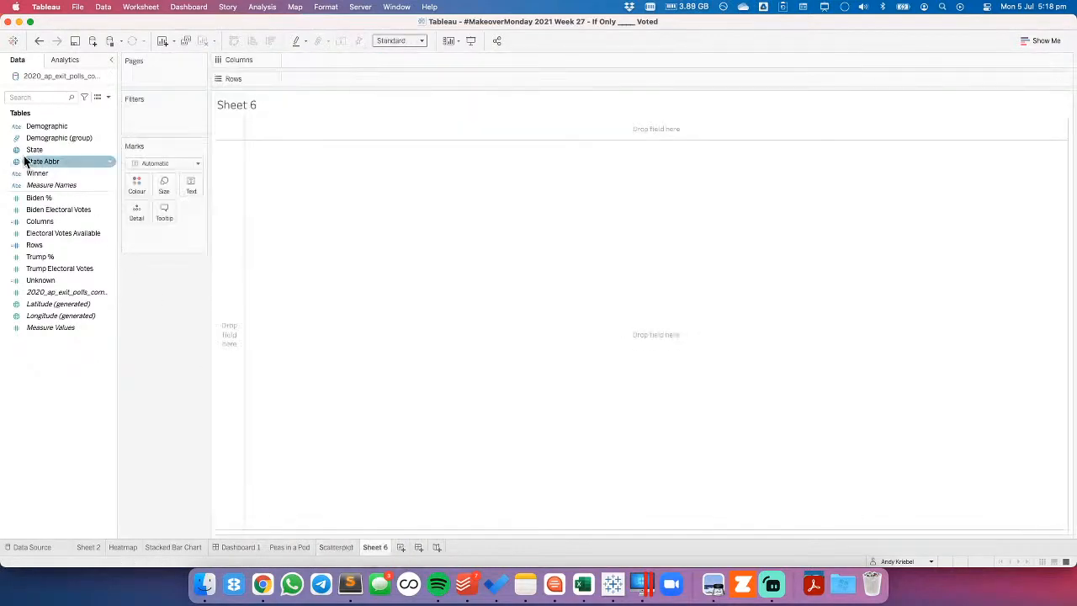
pyautogui.moveTo(42, 137); pyautogui.dragTo(45, 143)
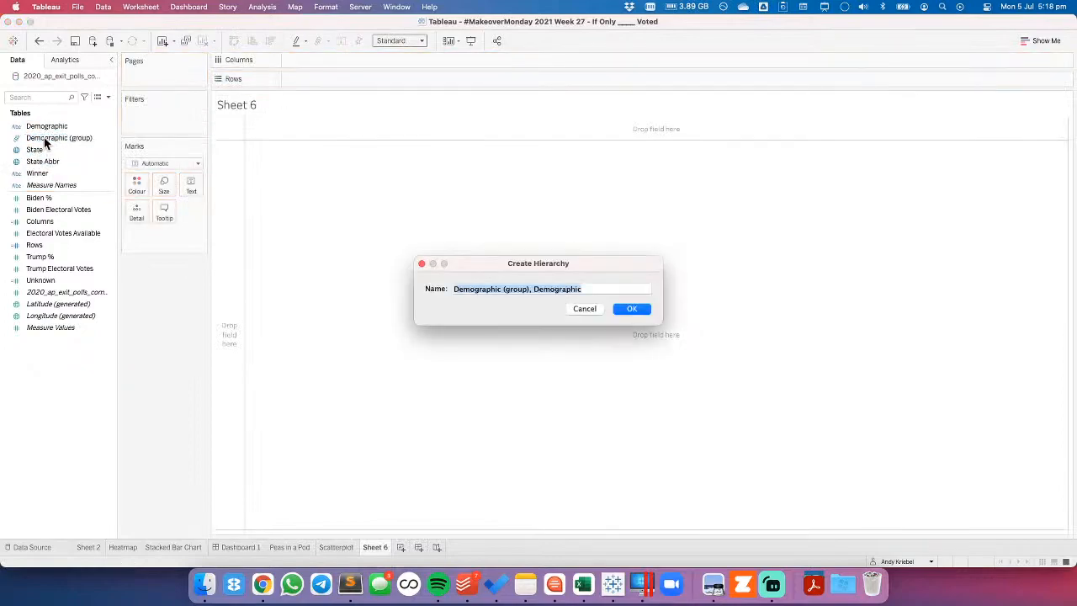
pyautogui.click(634, 309)
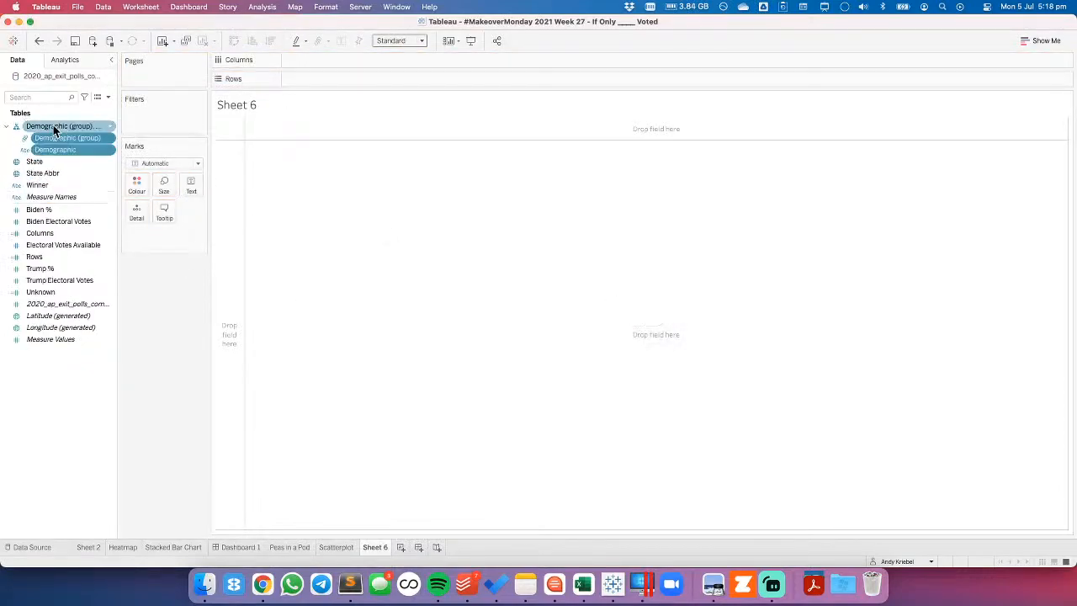
pyautogui.click(48, 128)
pyautogui.moveTo(49, 128); pyautogui.dragTo(236, 217)
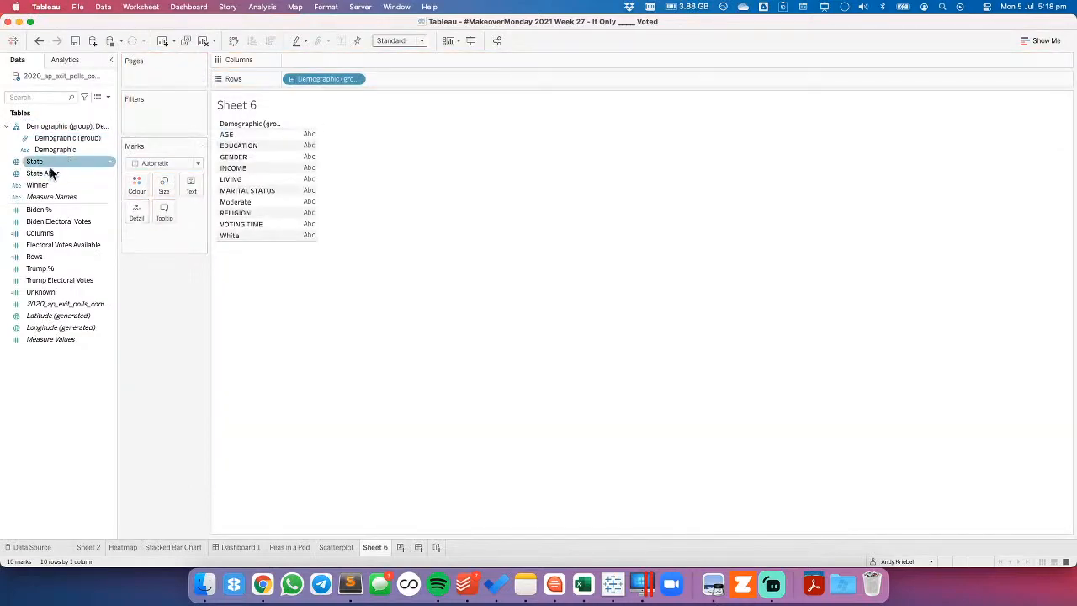
pyautogui.click(39, 269)
pyautogui.moveTo(39, 270); pyautogui.dragTo(296, 106)
pyautogui.click(290, 79)
pyautogui.click(292, 79)
# Show Biden Electoral Votes as text for each demographic group and expand the hierarchy to the Demographic level.
pyautogui.click(28, 221)
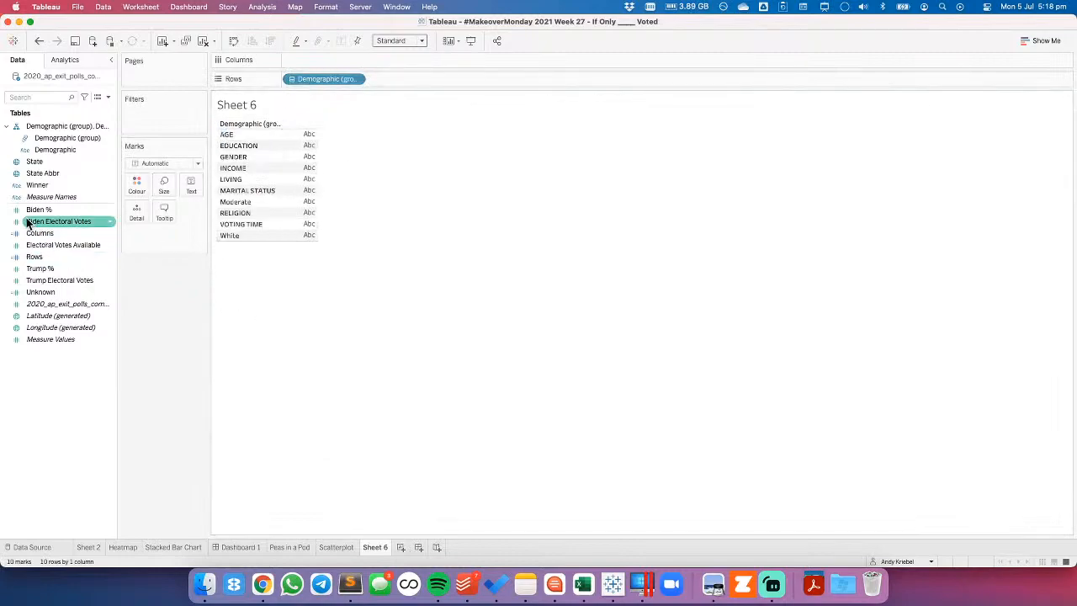
pyautogui.click(41, 211)
pyautogui.keyDown('super'); pyautogui.click(25, 222); pyautogui.keyUp('super')
pyautogui.moveTo(26, 222); pyautogui.dragTo(311, 181)
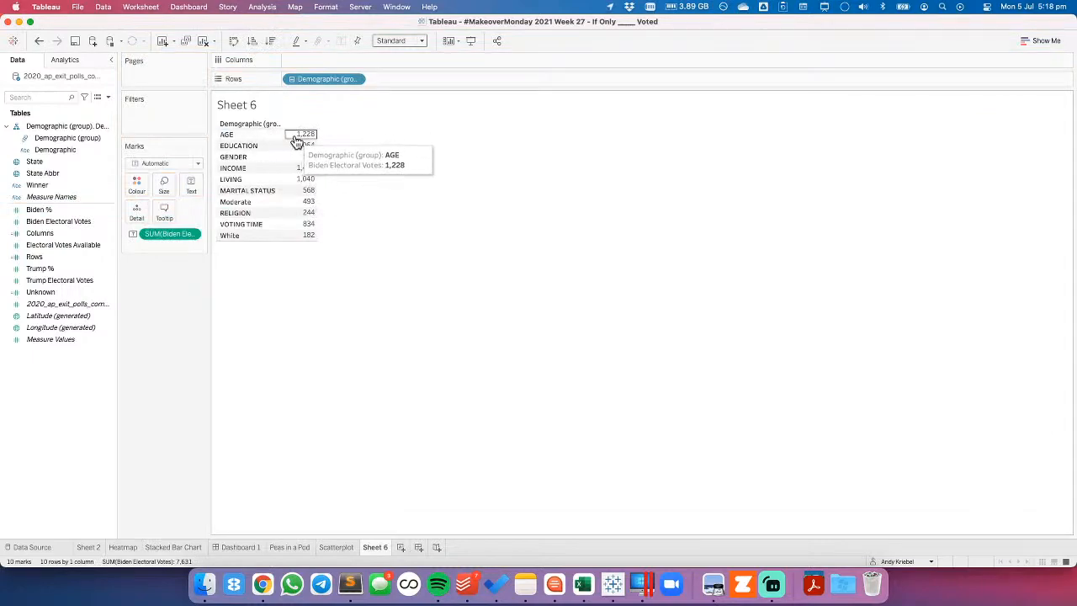
pyautogui.click(291, 78)
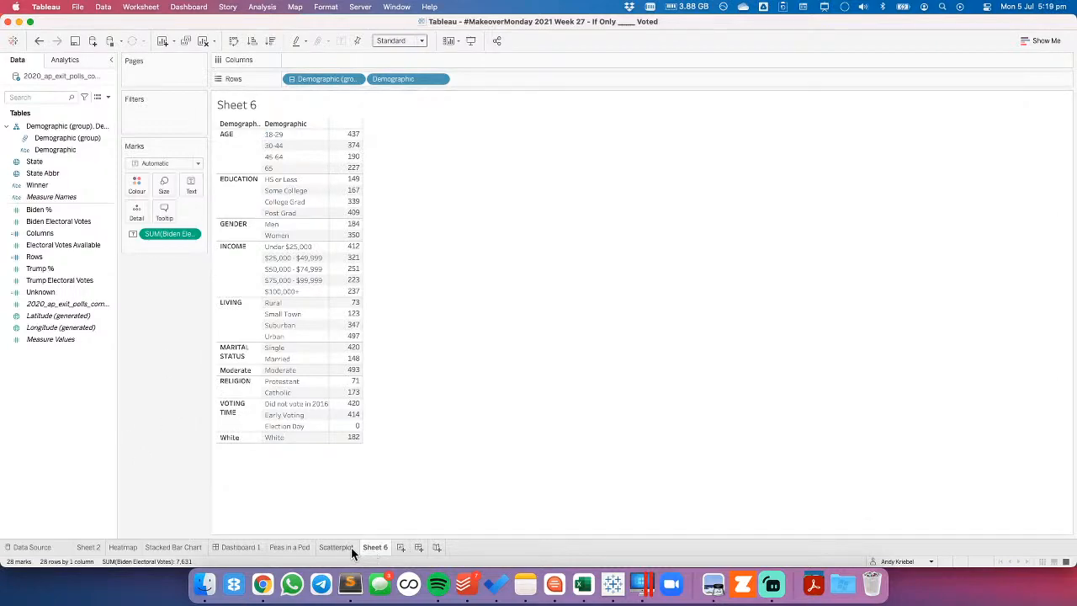
# Review Dashboard 1, the Sheet 2 maps, the Heatmap and Sheet 6.
pyautogui.click(236, 546)
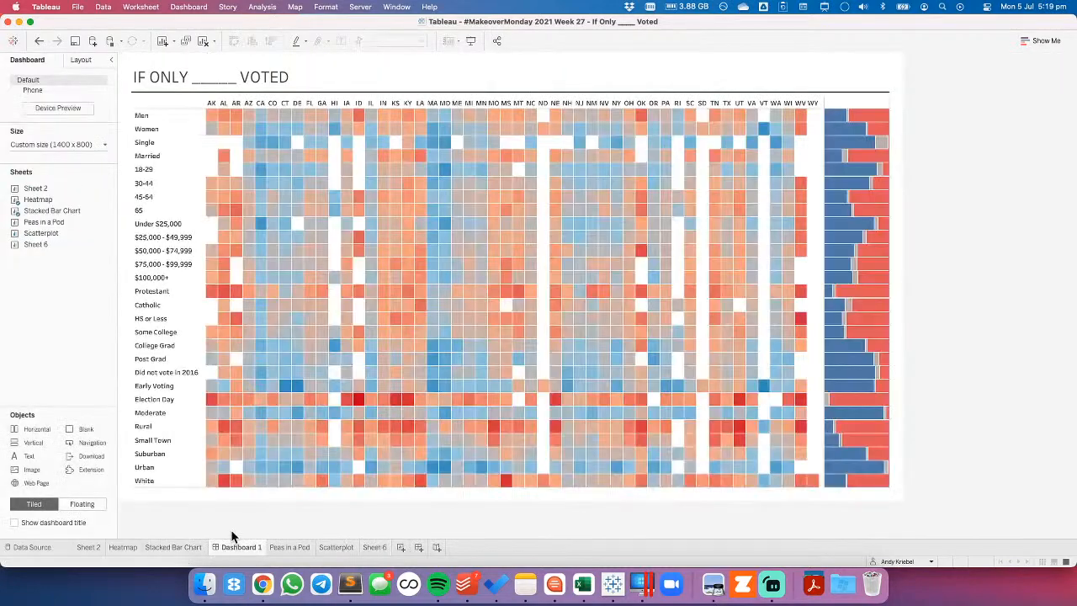
pyautogui.click(99, 547)
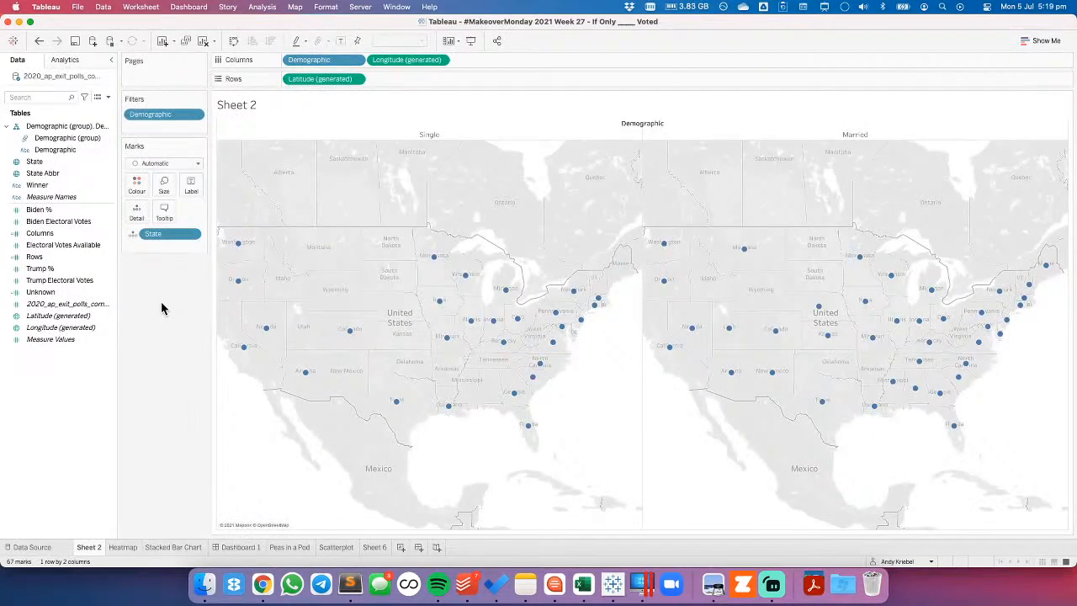
pyautogui.click(123, 548)
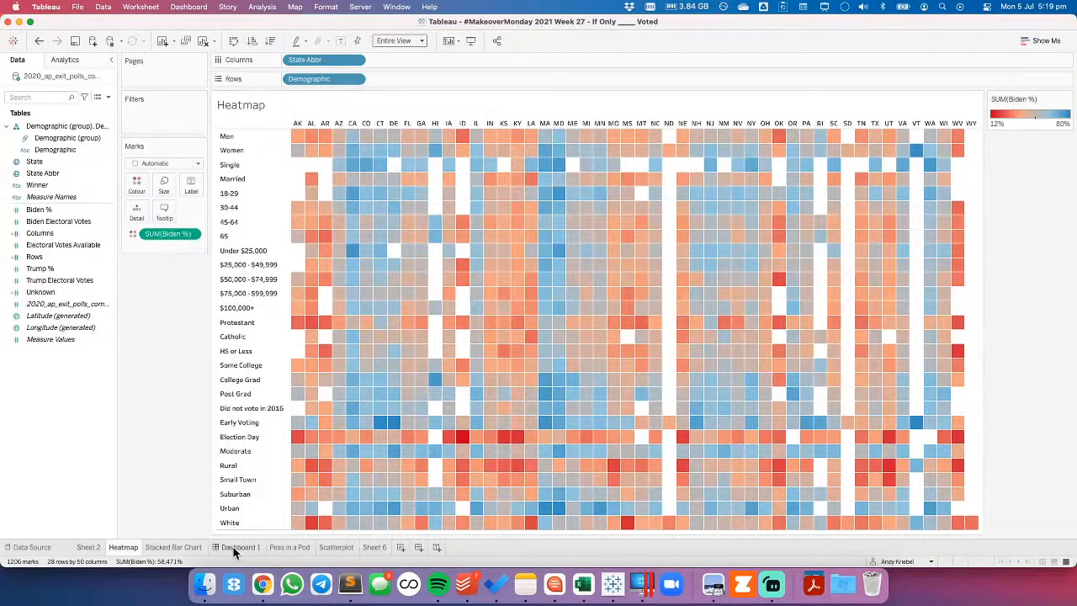
pyautogui.moveTo(234, 552)
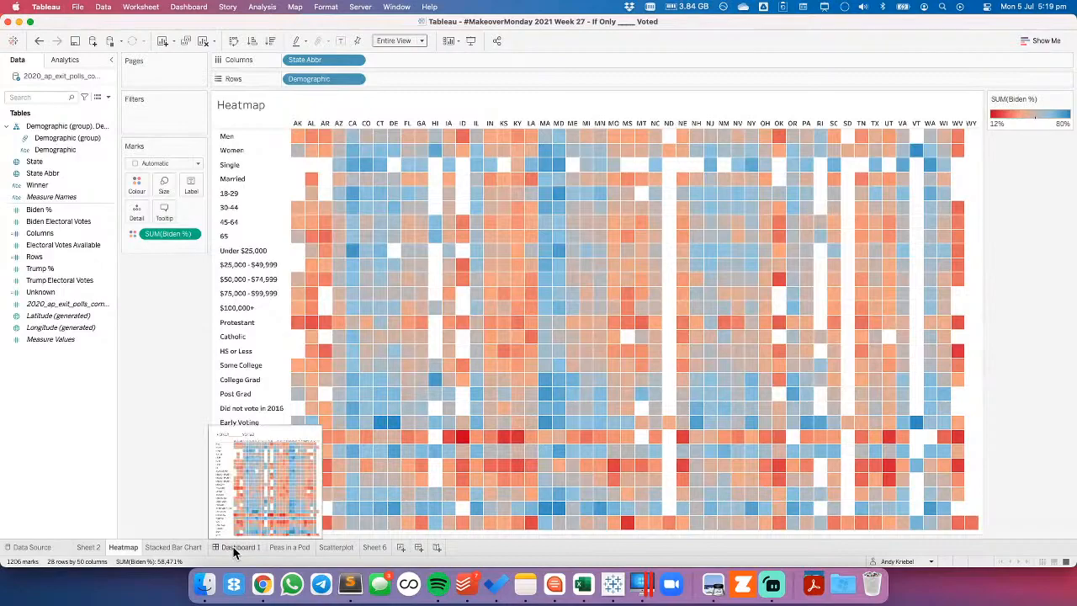
pyautogui.click(375, 547)
# Filter the Scatterplot sheet's Demographic (group) to AGE only.
pyautogui.click(332, 548)
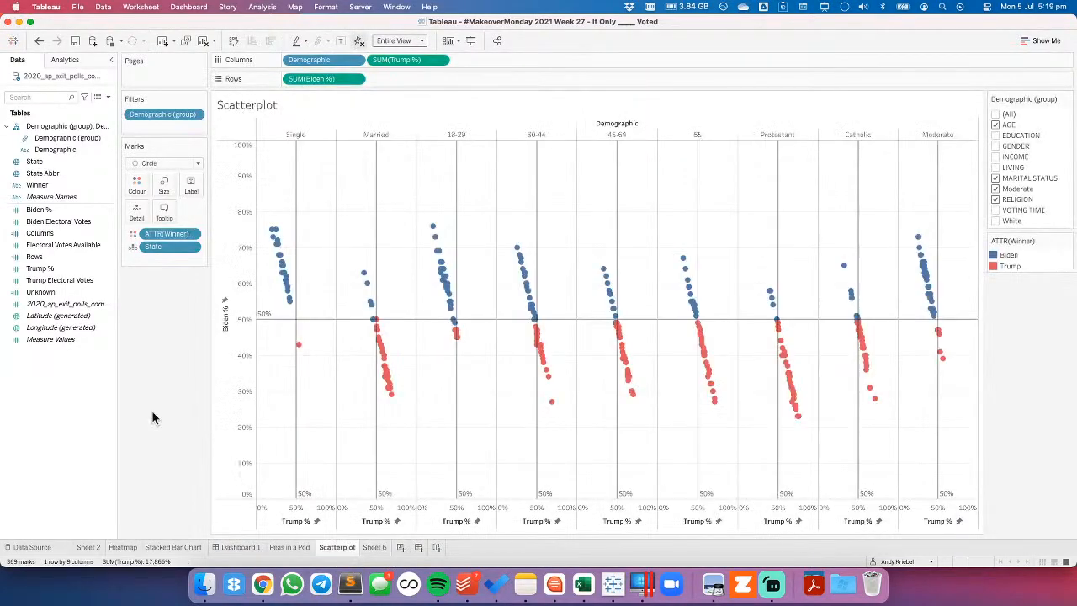
pyautogui.click(995, 178)
pyautogui.click(996, 188)
pyautogui.click(995, 199)
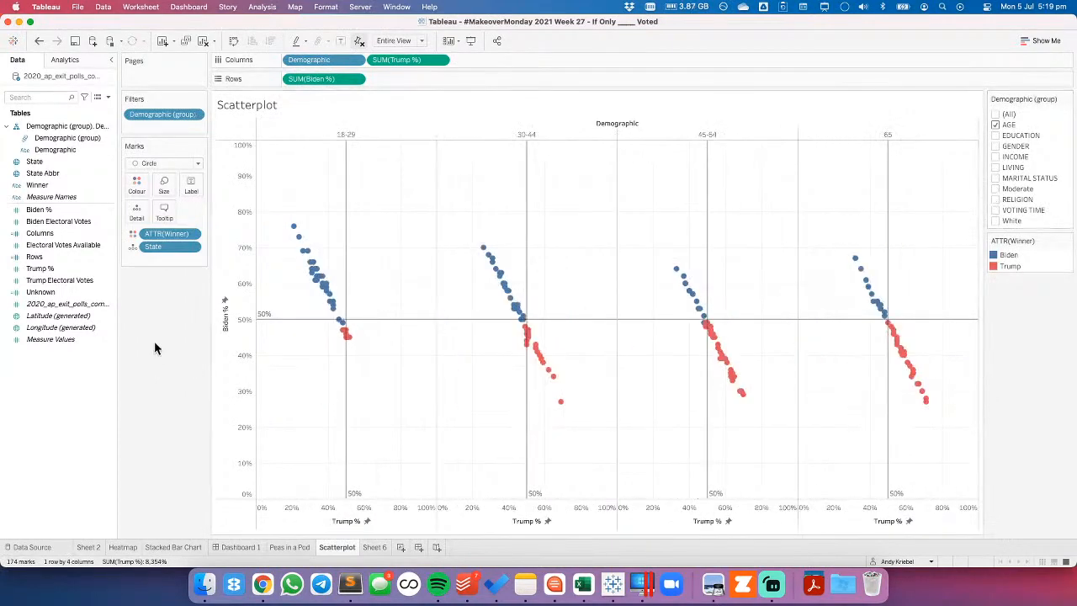
# Set the scatterplot's grid lines and zero lines to None.
pyautogui.rightClick(412, 210)
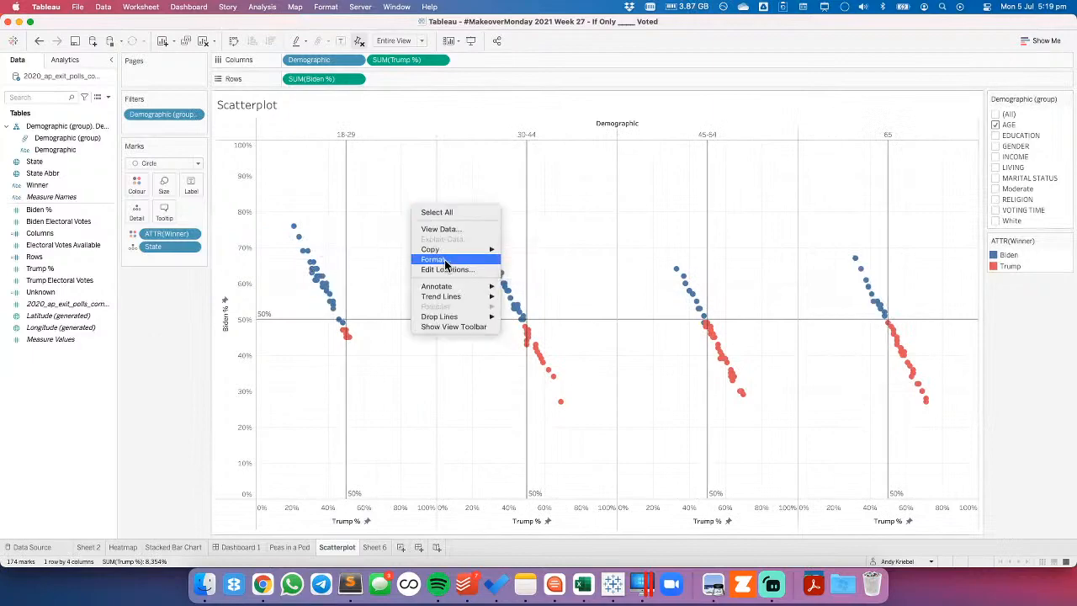
pyautogui.click(444, 259)
pyautogui.click(68, 78)
pyautogui.click(84, 130)
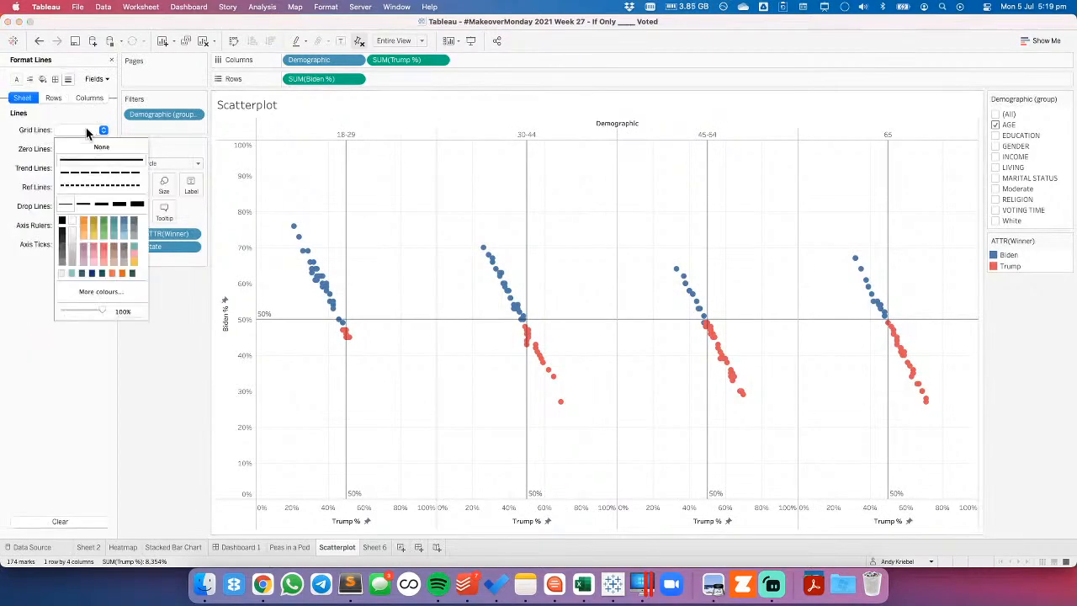
pyautogui.click(26, 151)
pyautogui.click(76, 149)
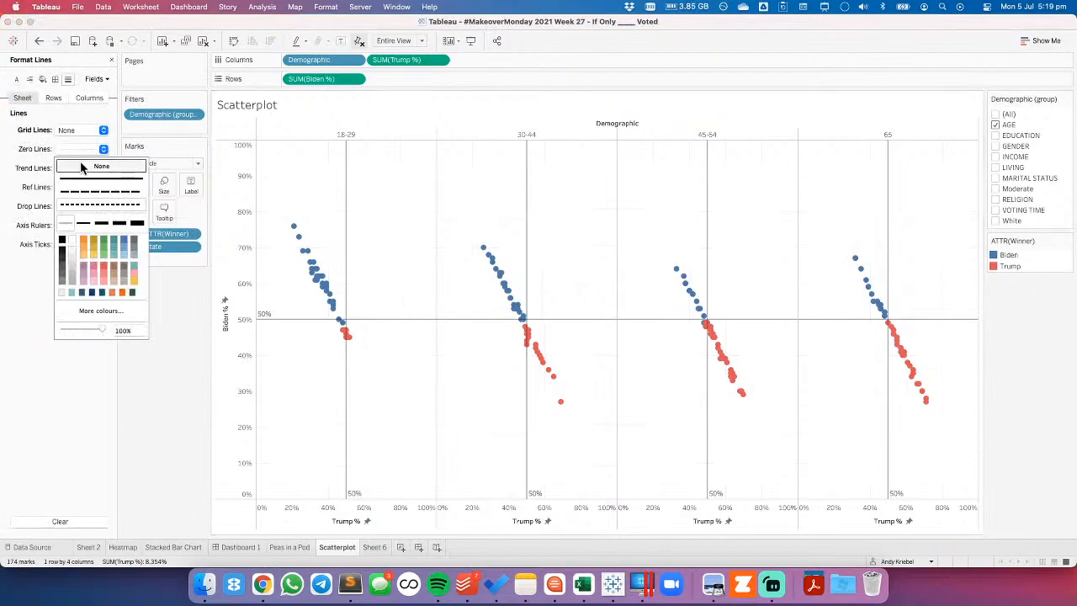
pyautogui.click(166, 455)
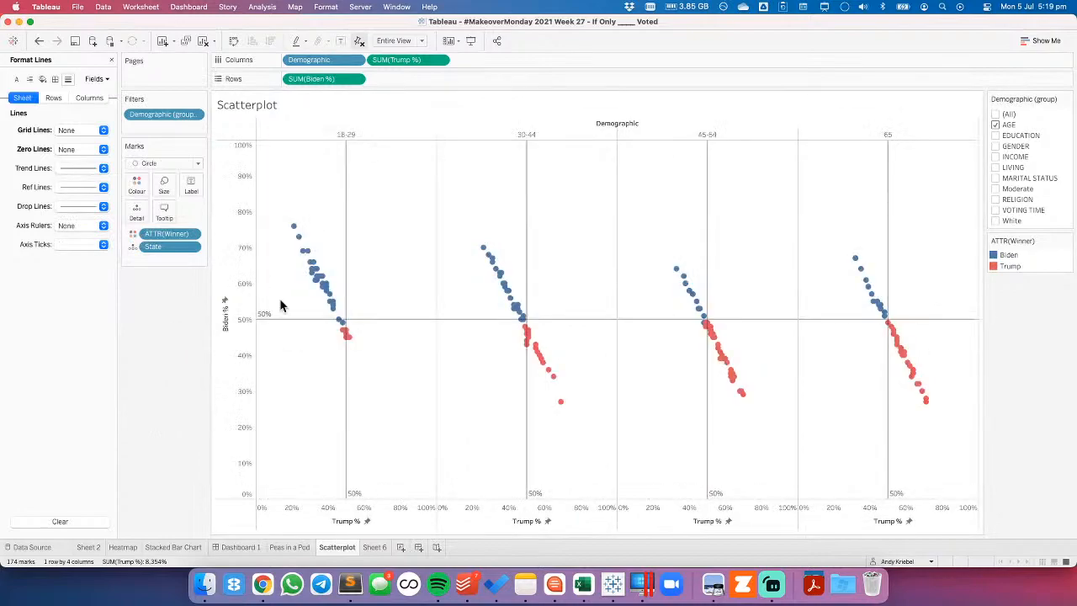
# Try the scatterplot without its 50% reference lines, undo their removal and close the line formatting.
pyautogui.moveTo(345, 265); pyautogui.dragTo(146, 291)
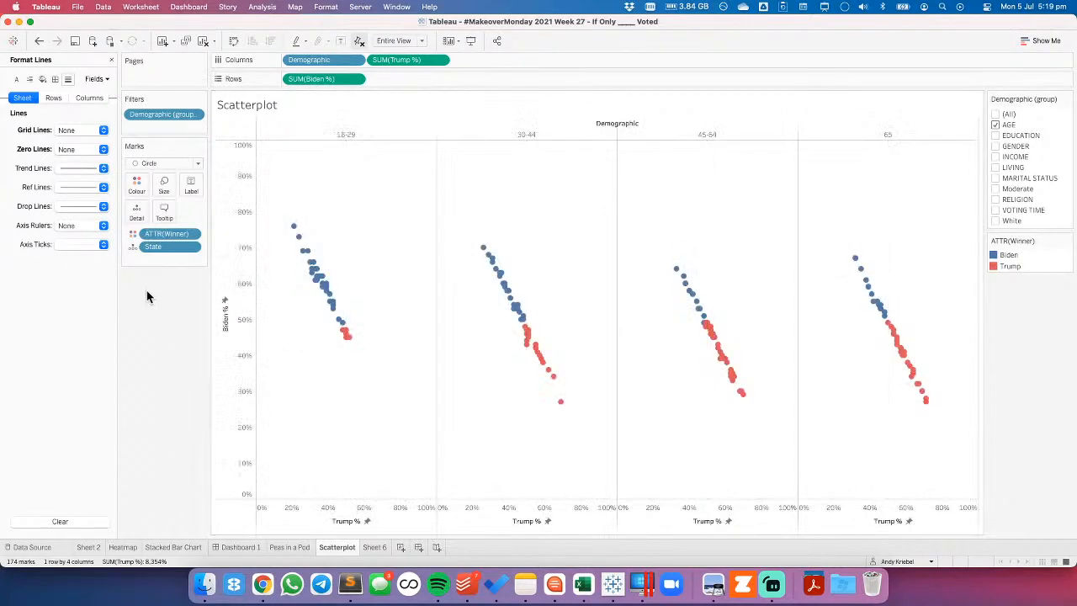
pyautogui.click(38, 41)
pyautogui.click(39, 42)
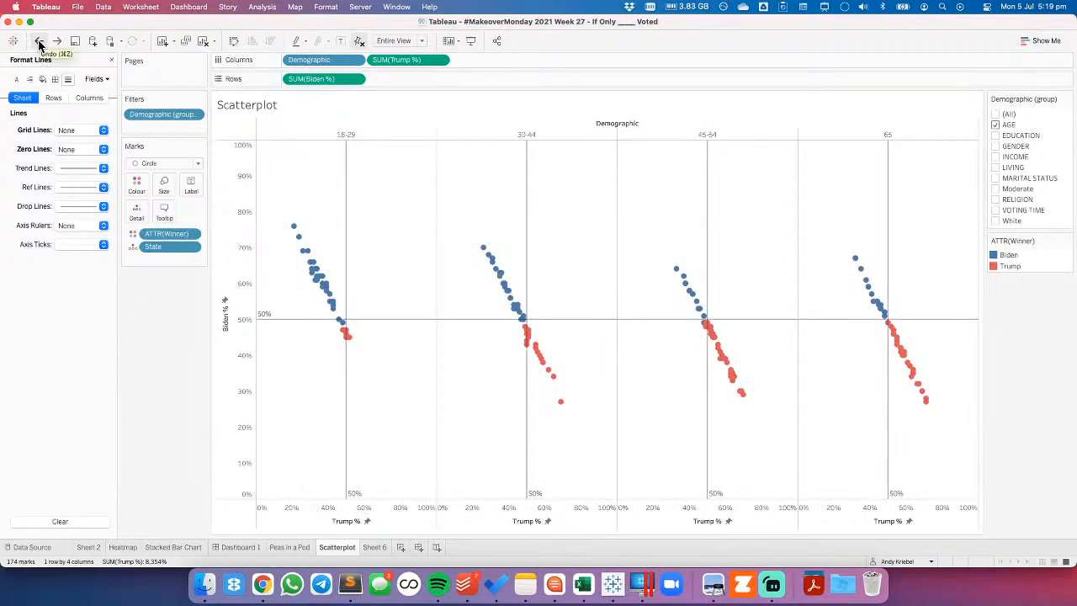
pyautogui.click(111, 60)
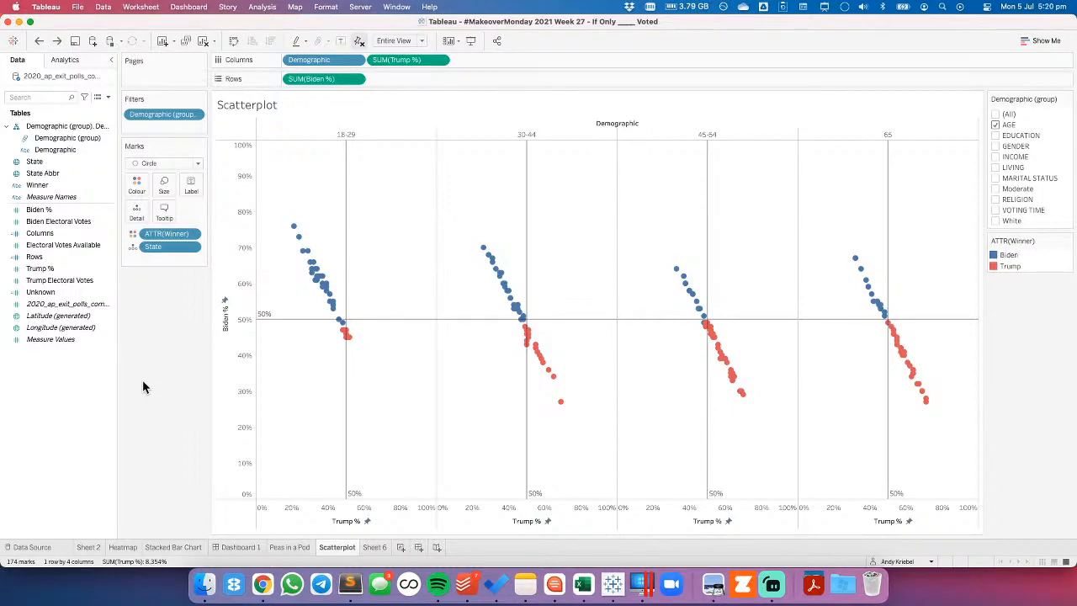
# Review Sheet 6, the Stacked Bar Chart and the Sheet 2 maps.
pyautogui.click(375, 547)
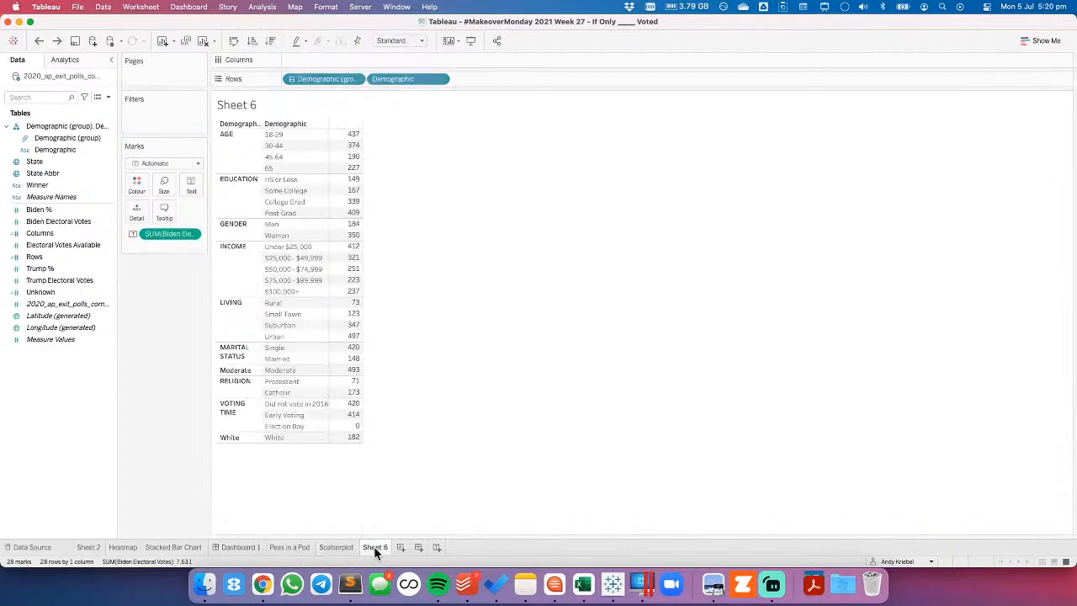
pyautogui.click(178, 547)
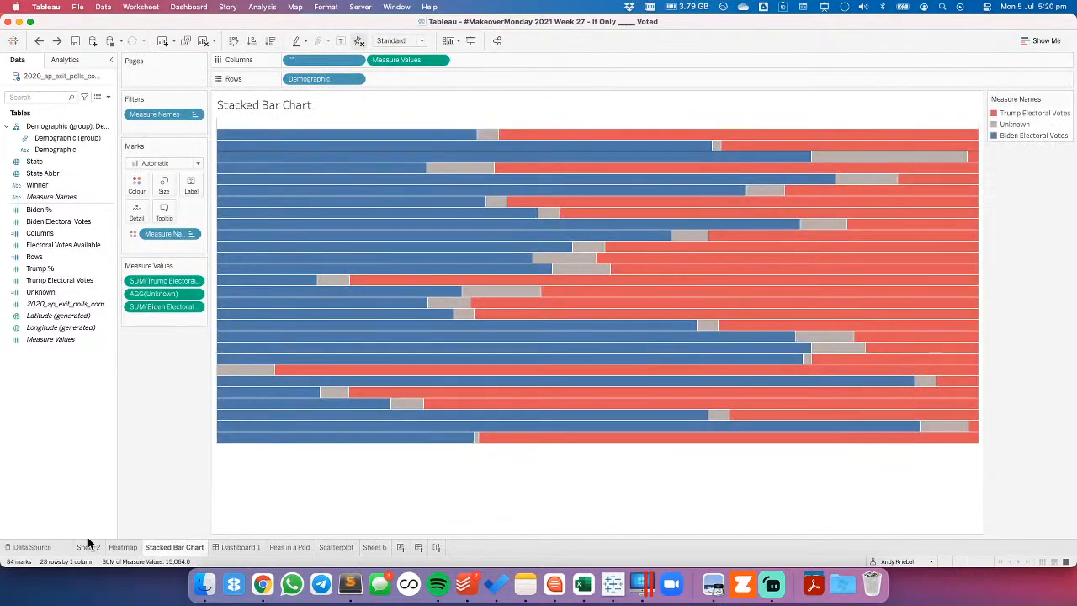
pyautogui.click(87, 548)
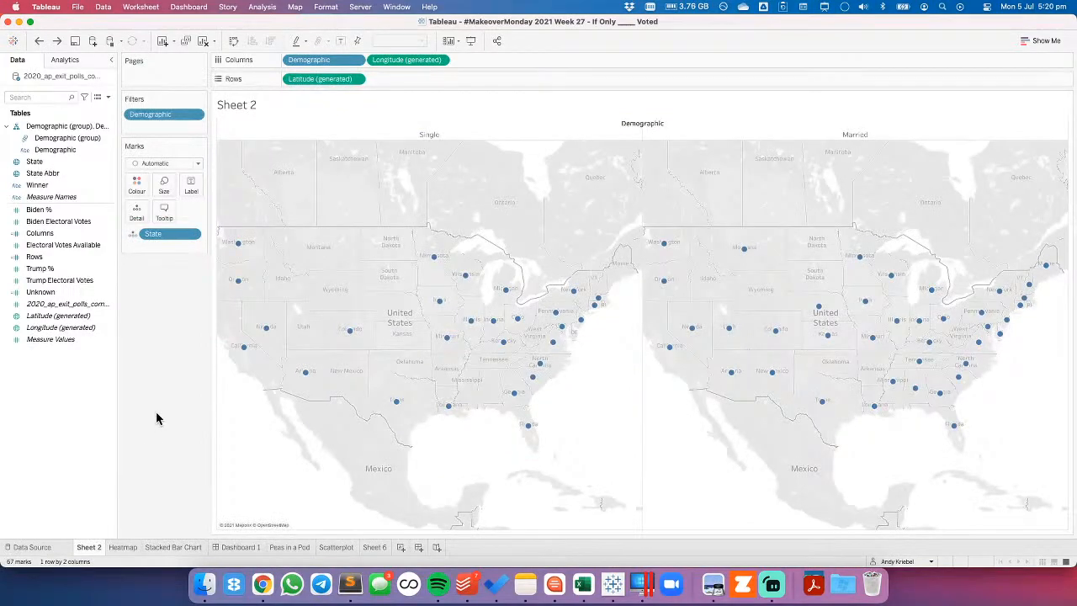
pyautogui.click(376, 547)
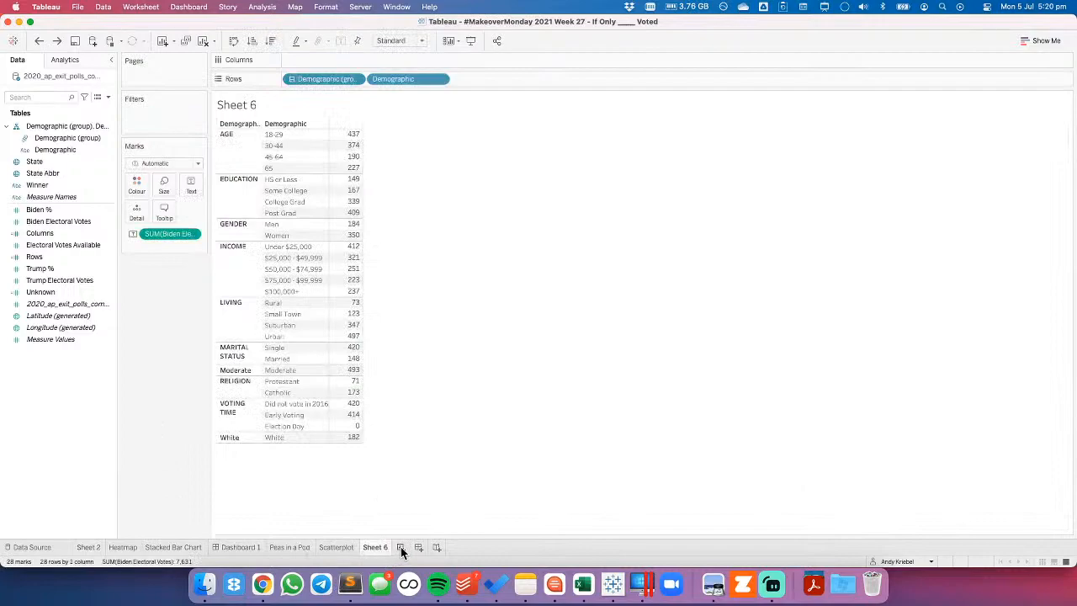
# Create a new worksheet charting Biden % by State Abbr, filtered to the Men demographic.
pyautogui.click(400, 547)
pyautogui.moveTo(45, 177); pyautogui.dragTo(329, 57)
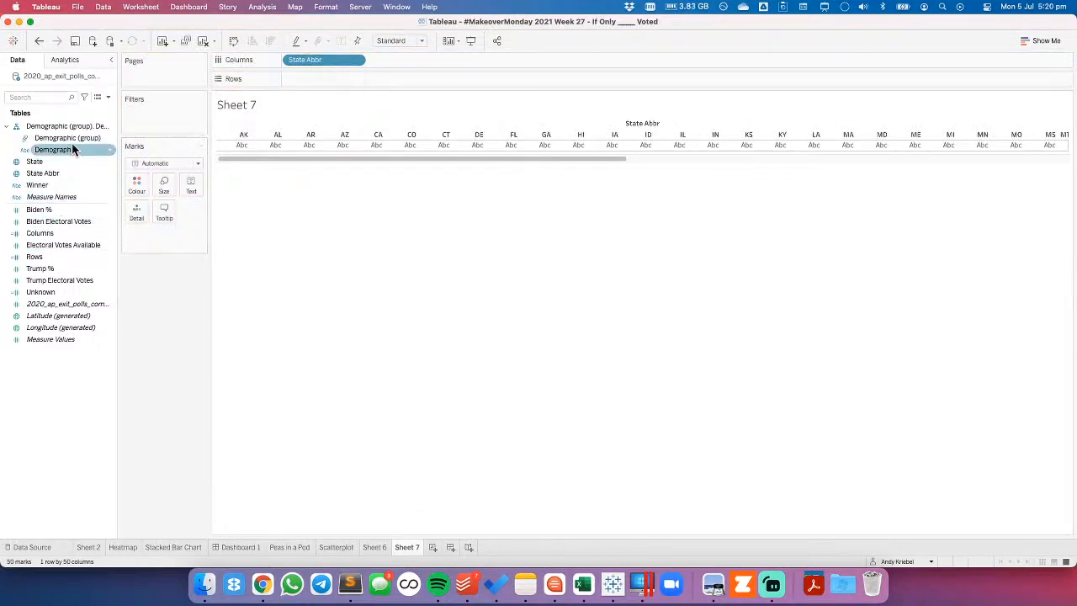
pyautogui.moveTo(61, 150); pyautogui.dragTo(330, 84)
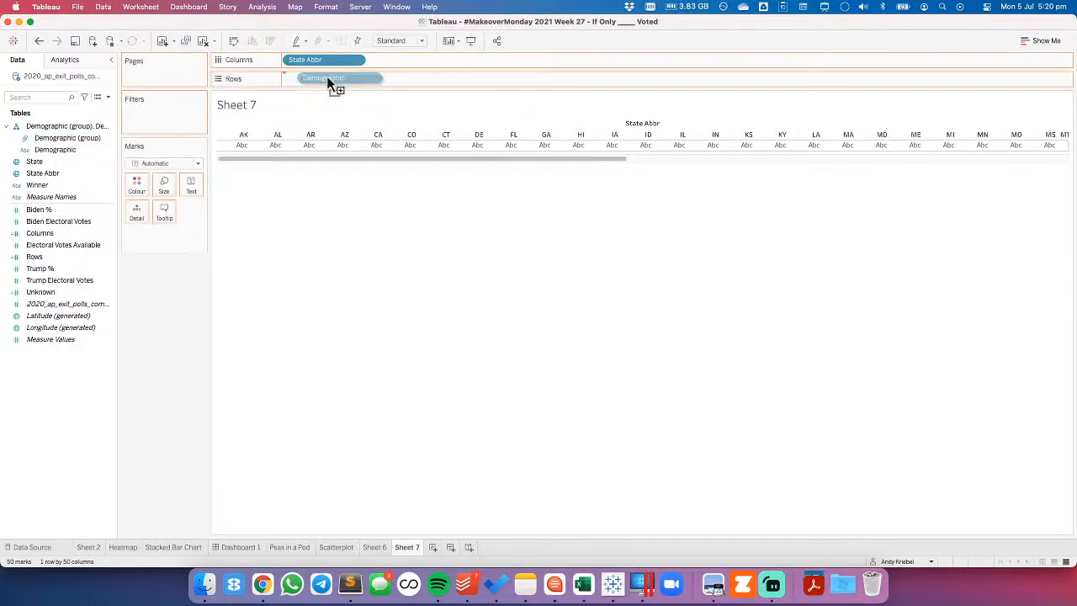
pyautogui.moveTo(330, 84); pyautogui.dragTo(160, 120)
pyautogui.click(439, 200)
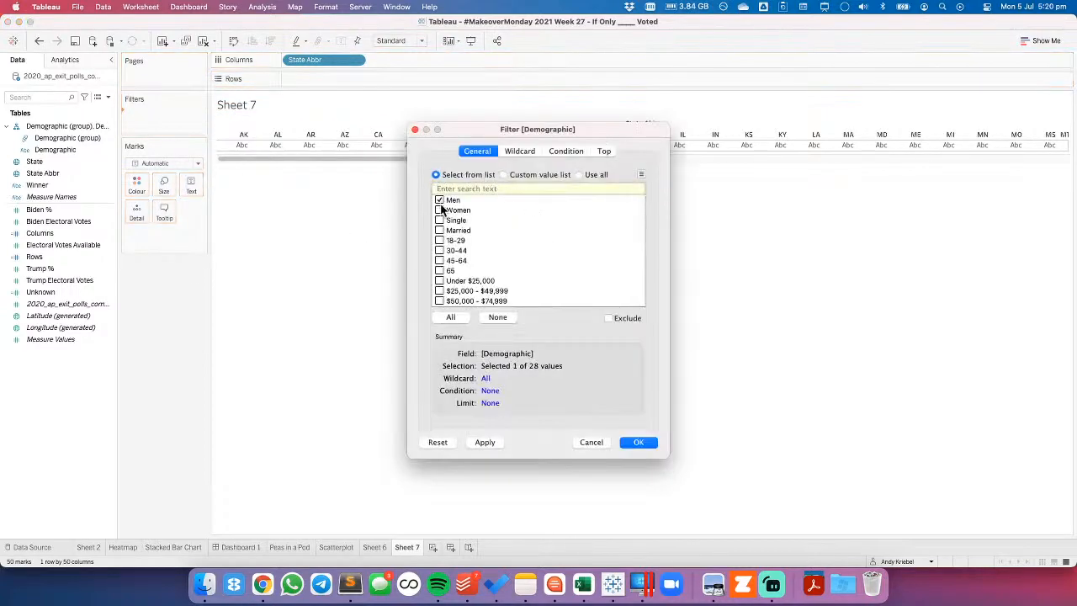
pyautogui.click(624, 440)
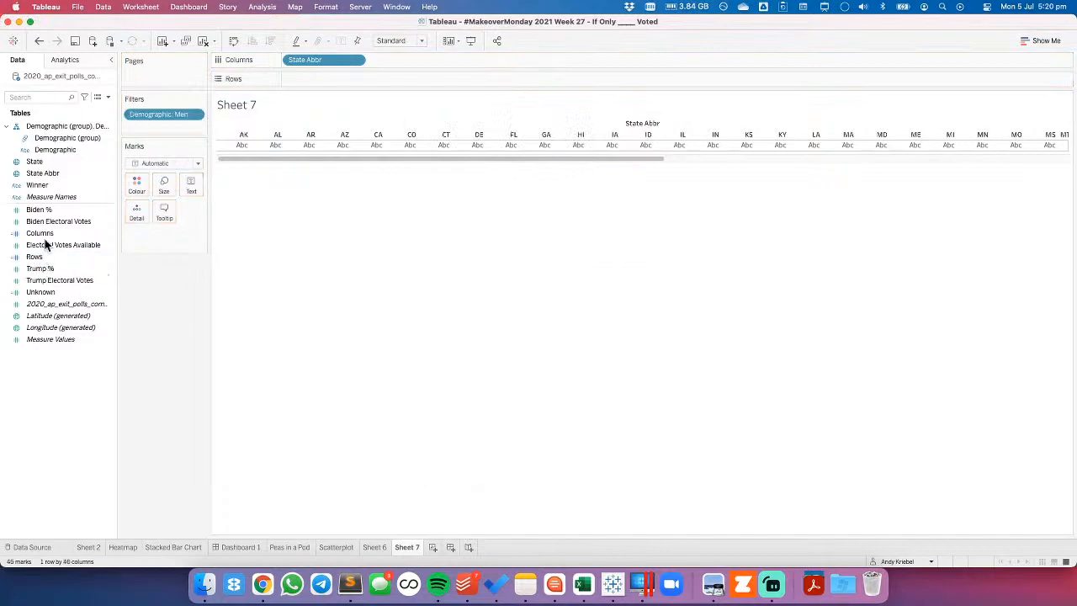
pyautogui.moveTo(49, 216); pyautogui.dragTo(319, 84)
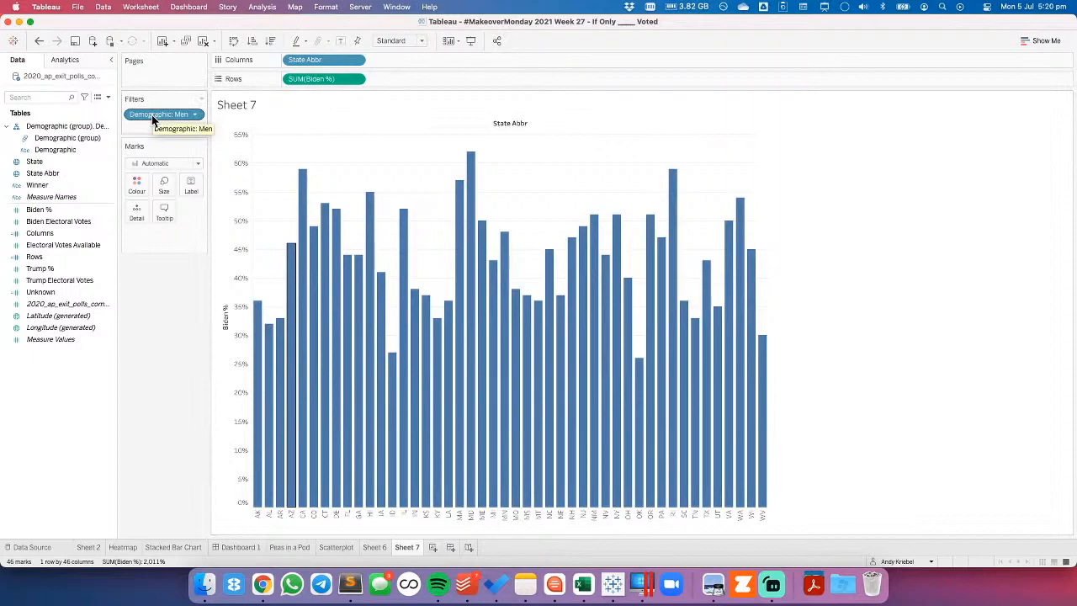
# Move Demographic from the filter to columns and State Abbr to detail, and change the marks from circles to lines.
pyautogui.moveTo(152, 114); pyautogui.dragTo(471, 60)
pyautogui.moveTo(306, 60); pyautogui.dragTo(133, 217)
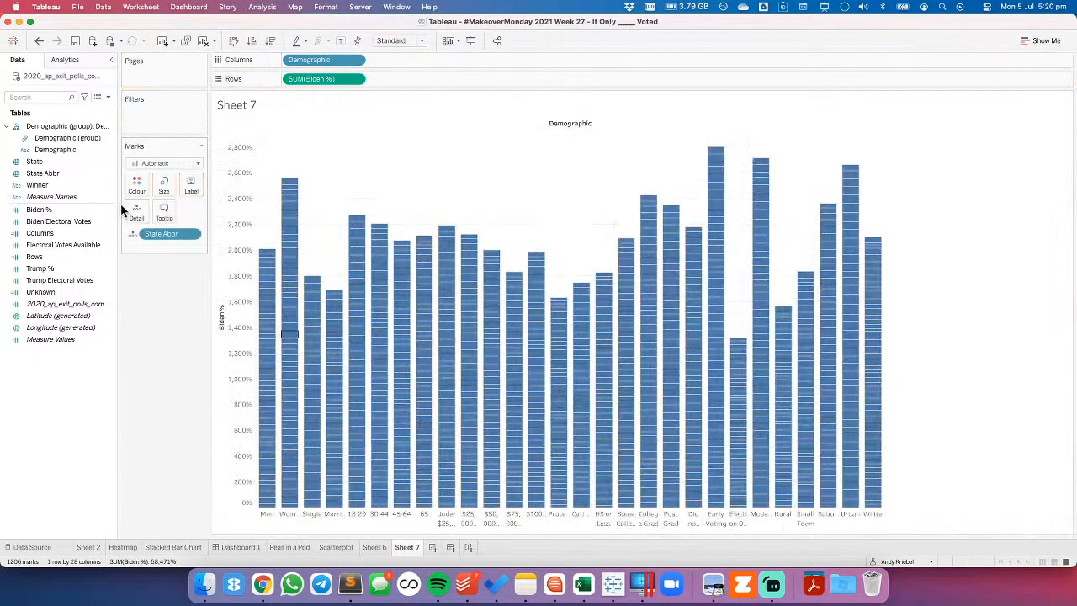
pyautogui.click(159, 163)
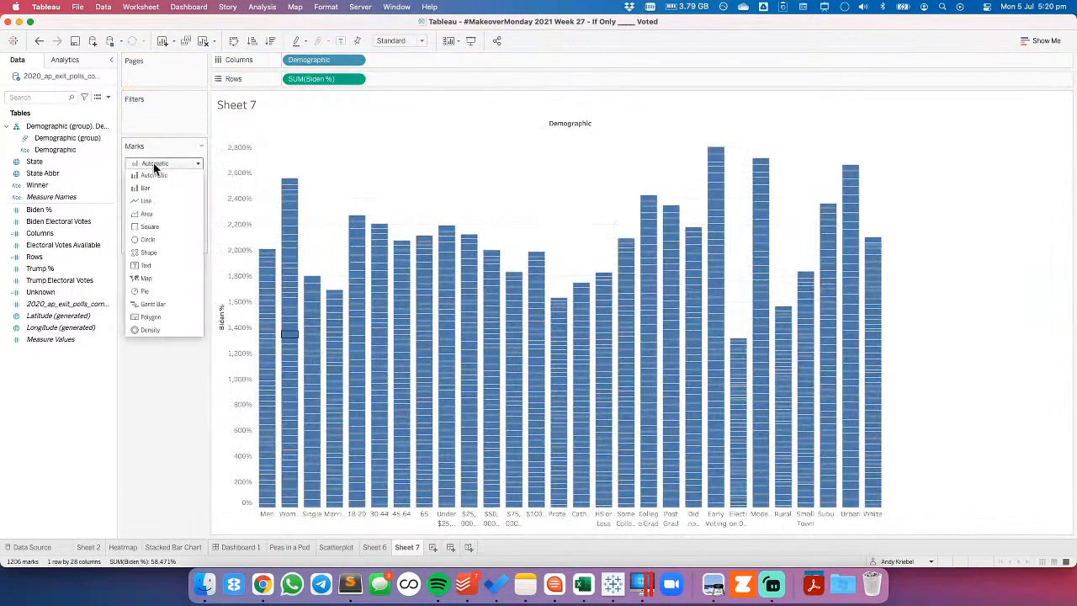
pyautogui.click(149, 242)
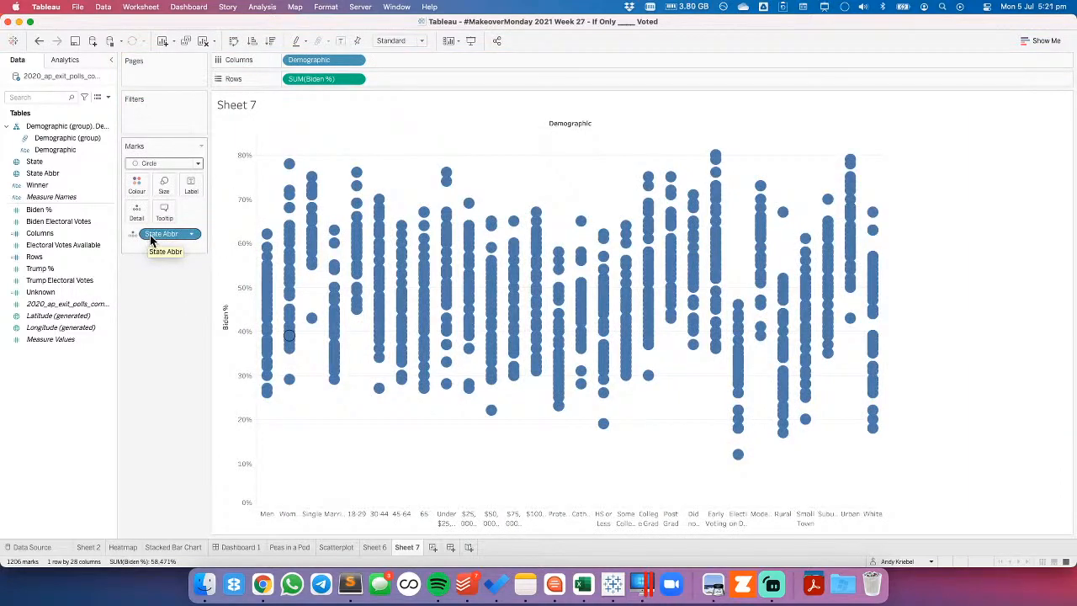
pyautogui.click(161, 165)
pyautogui.click(155, 200)
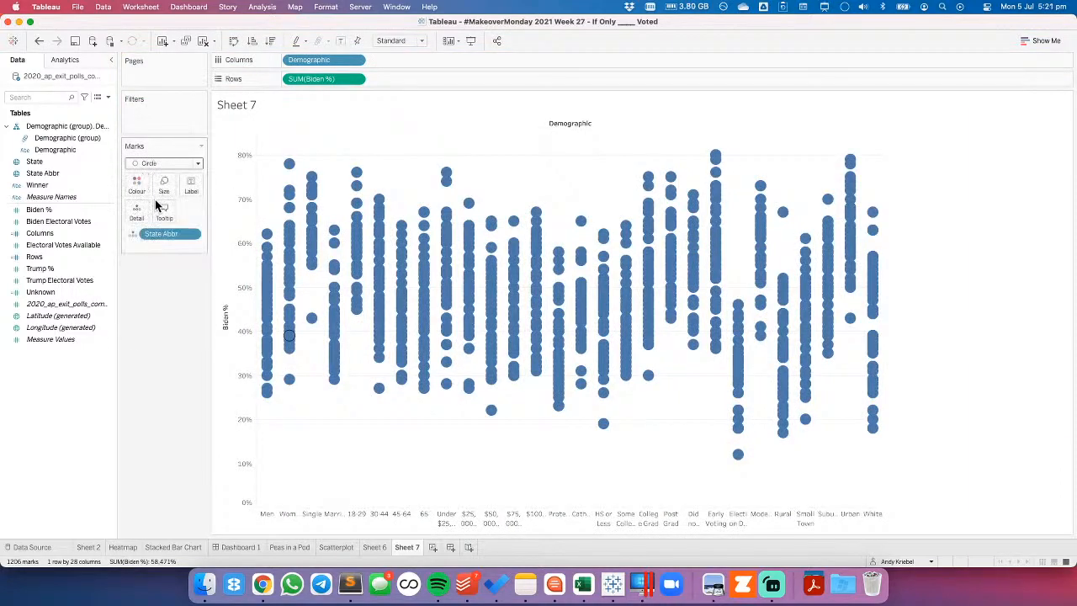
# Try using State Abbr as the path of the lines and undo it.
pyautogui.click(131, 233)
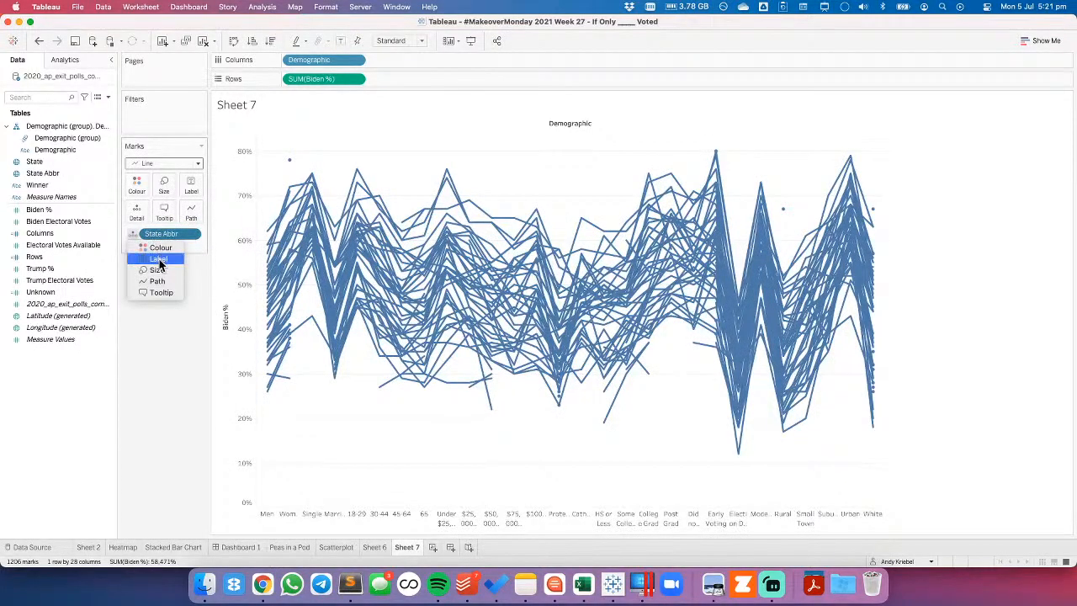
pyautogui.press('Return')
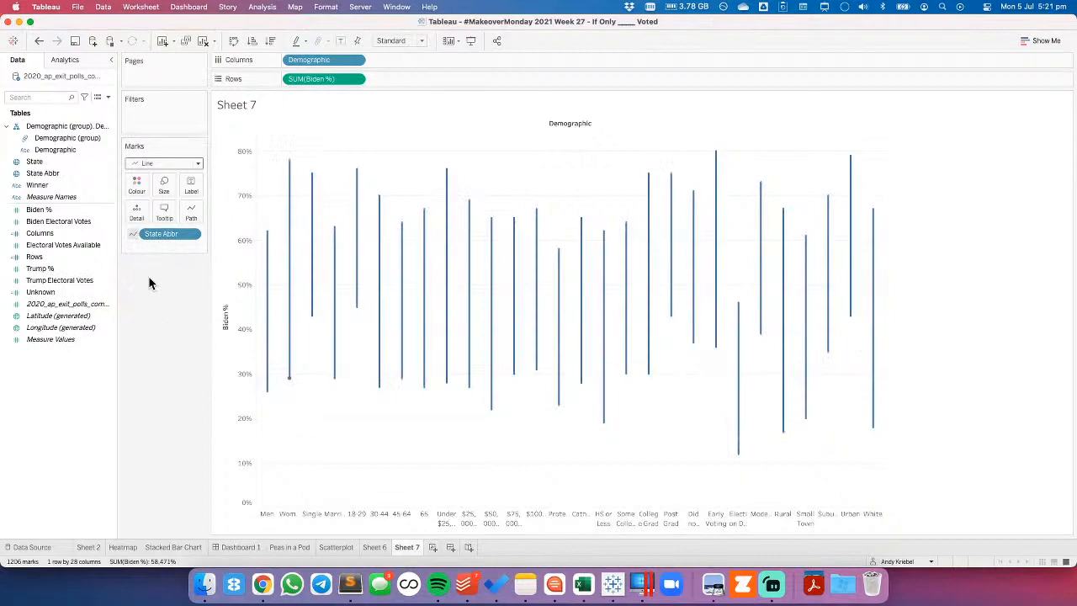
pyautogui.click(40, 42)
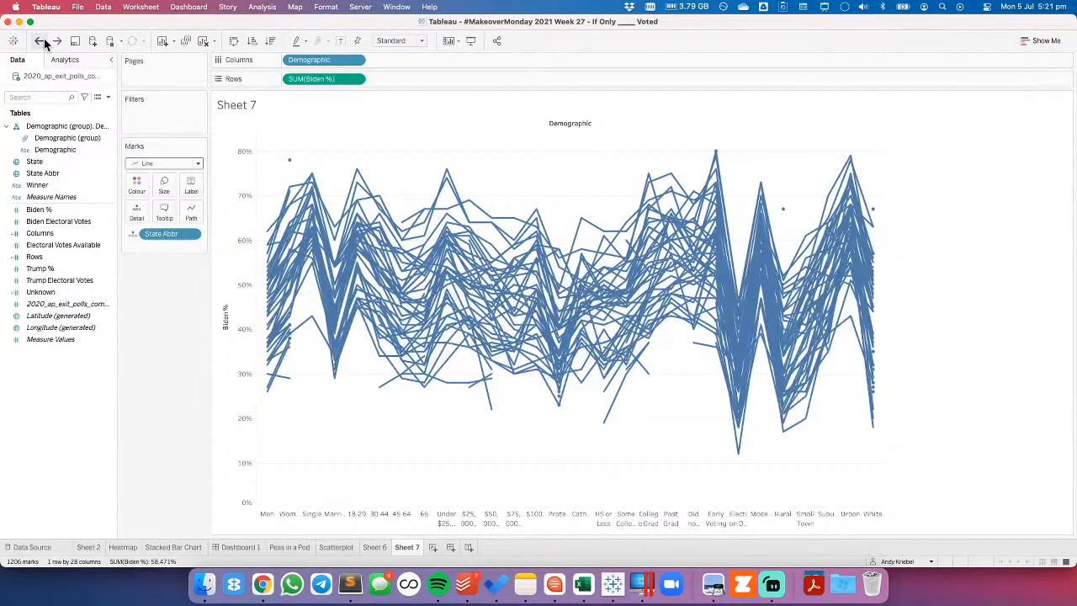
# Apply a Rank quick table calculation to Biden % and reverse the rank axis.
pyautogui.click(357, 79)
pyautogui.moveTo(331, 255)
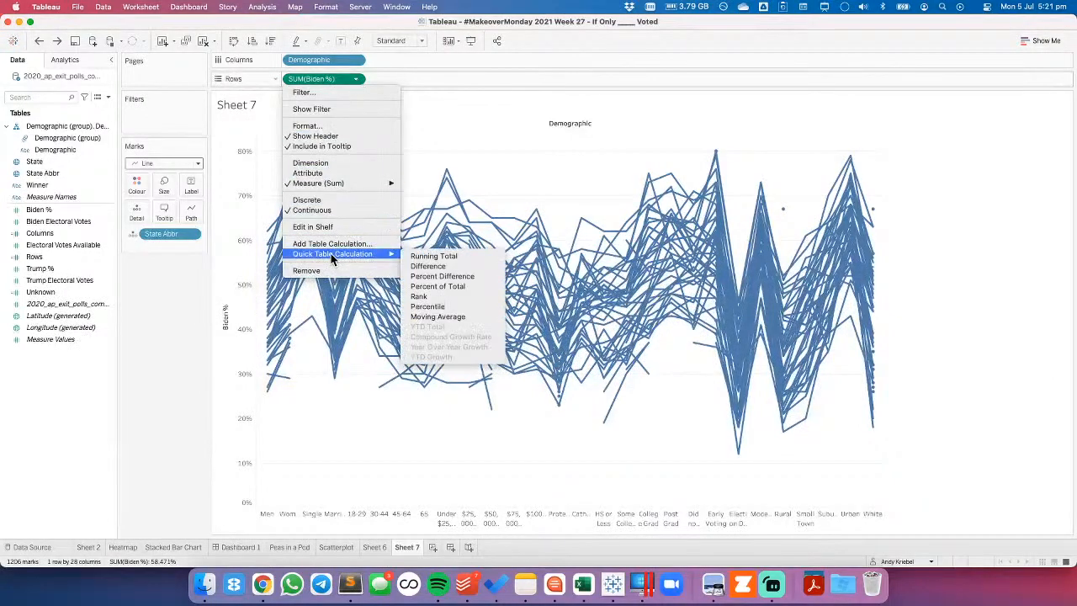
pyautogui.click(425, 296)
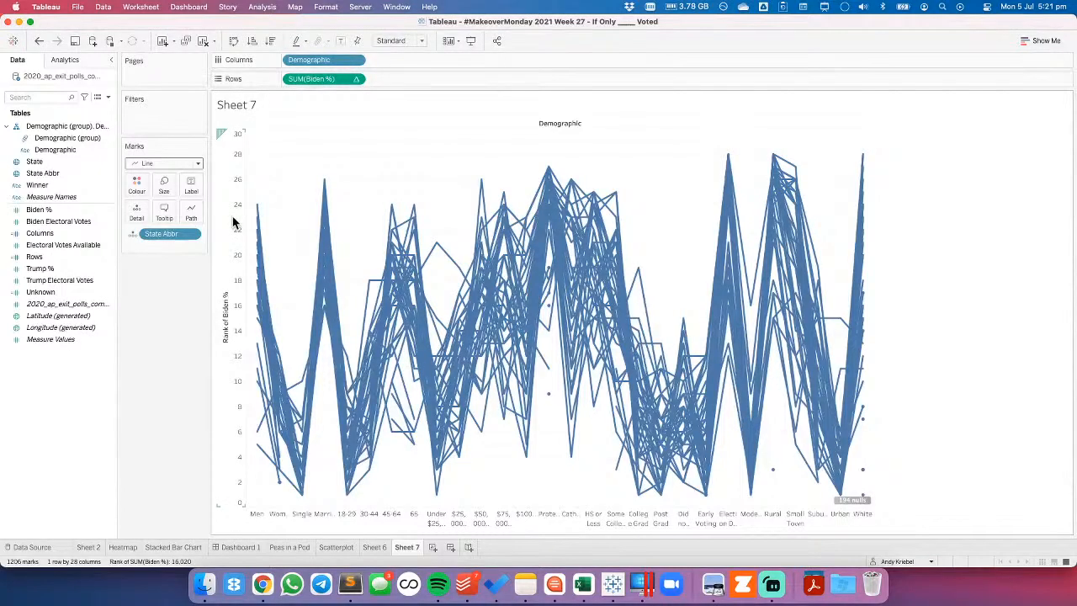
pyautogui.rightClick(235, 223)
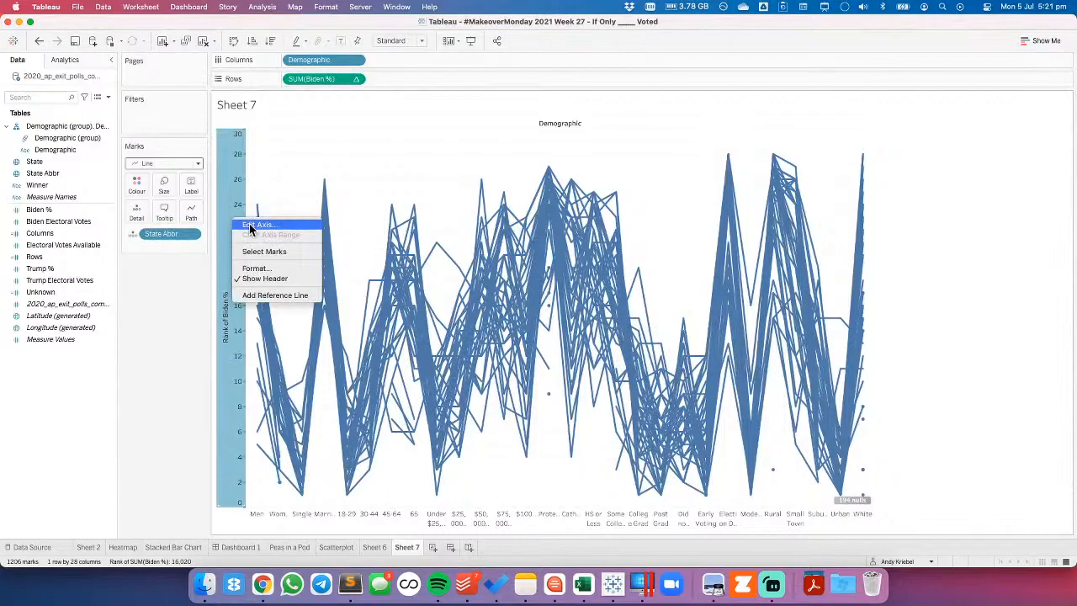
pyautogui.click(249, 223)
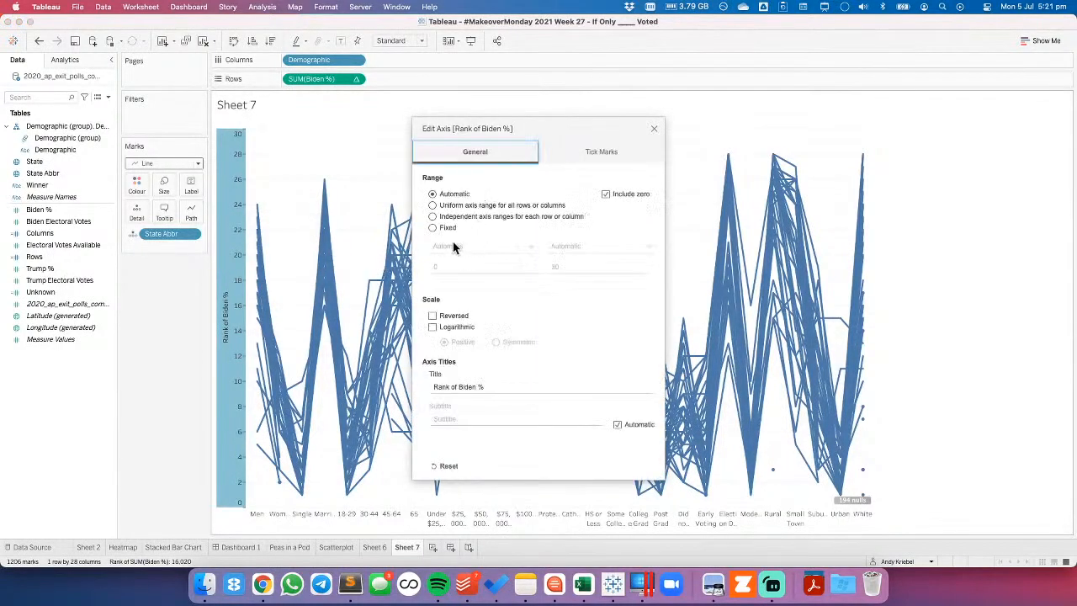
pyautogui.click(653, 129)
pyautogui.click(387, 138)
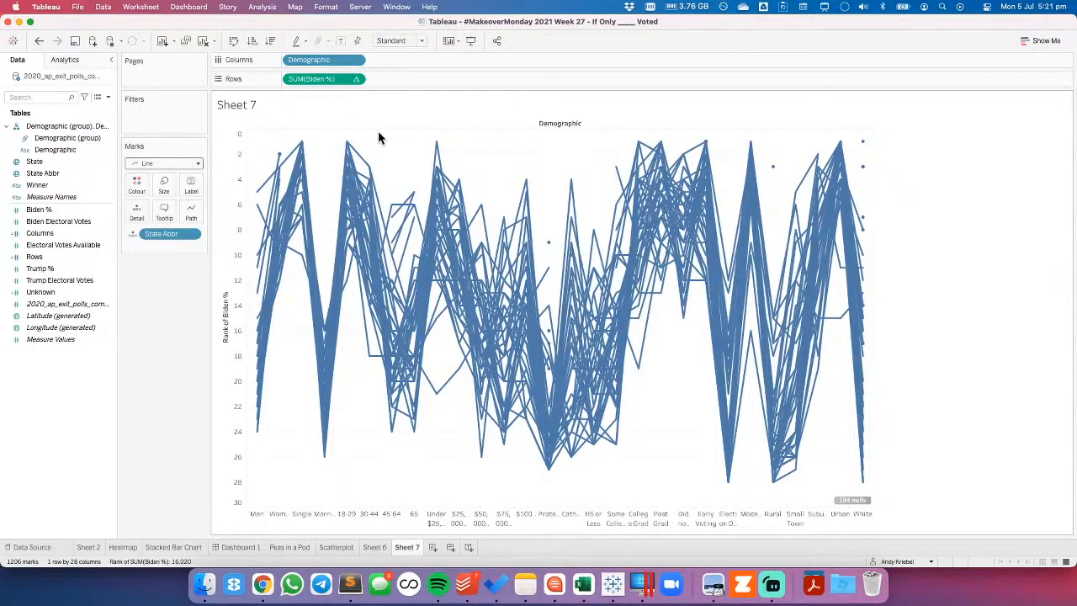
# Swap State Abbr onto columns and Demographic onto detail, then try Biden Electoral Votes as the rows measure and undo it.
pyautogui.moveTo(161, 234); pyautogui.dragTo(415, 57)
pyautogui.moveTo(308, 59); pyautogui.dragTo(130, 212)
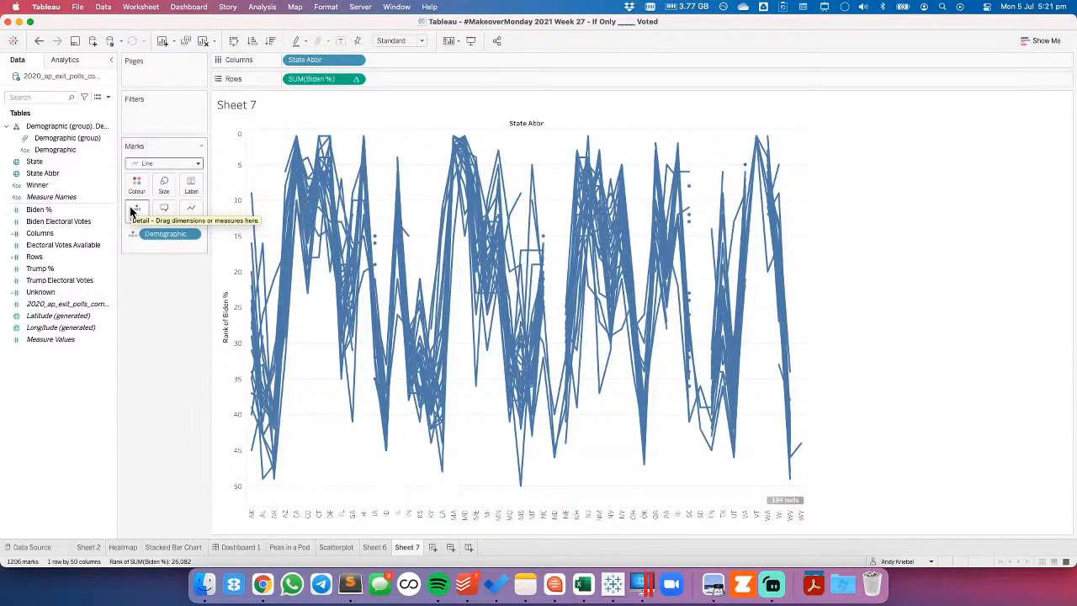
pyautogui.moveTo(50, 221); pyautogui.dragTo(315, 84)
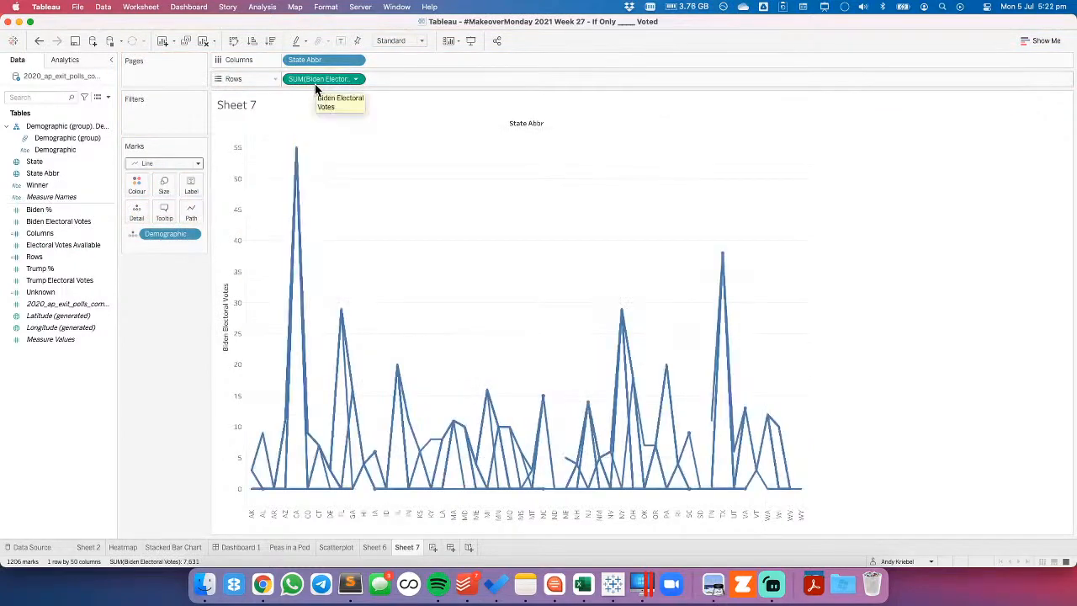
pyautogui.click(40, 40)
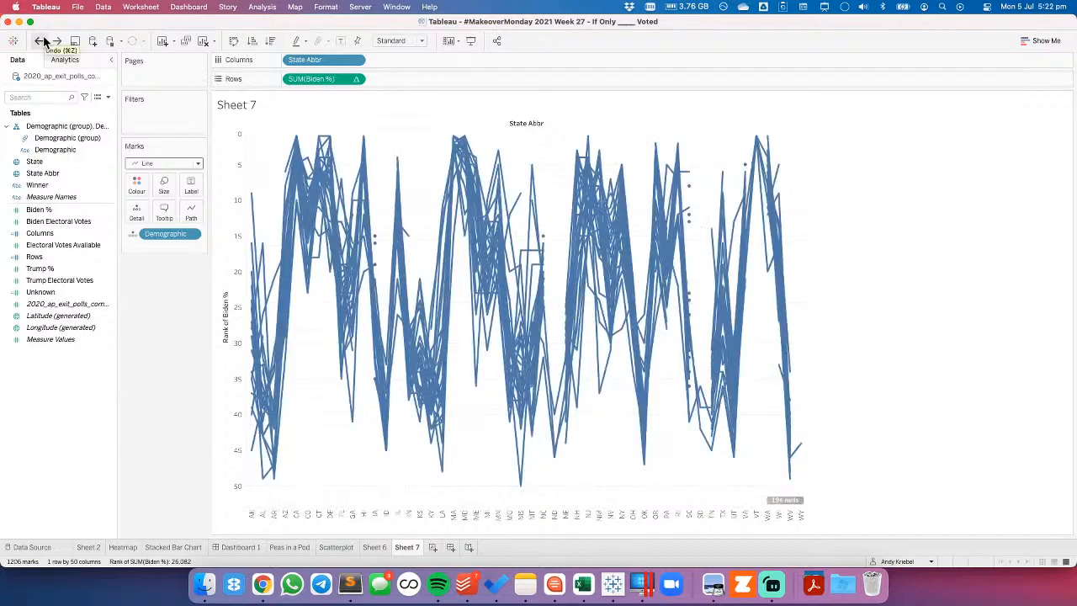
# Compute the Biden % rank along Demographic only, using specific dimensions, and fit the chart to Entire View.
pyautogui.click(356, 79)
pyautogui.click(319, 253)
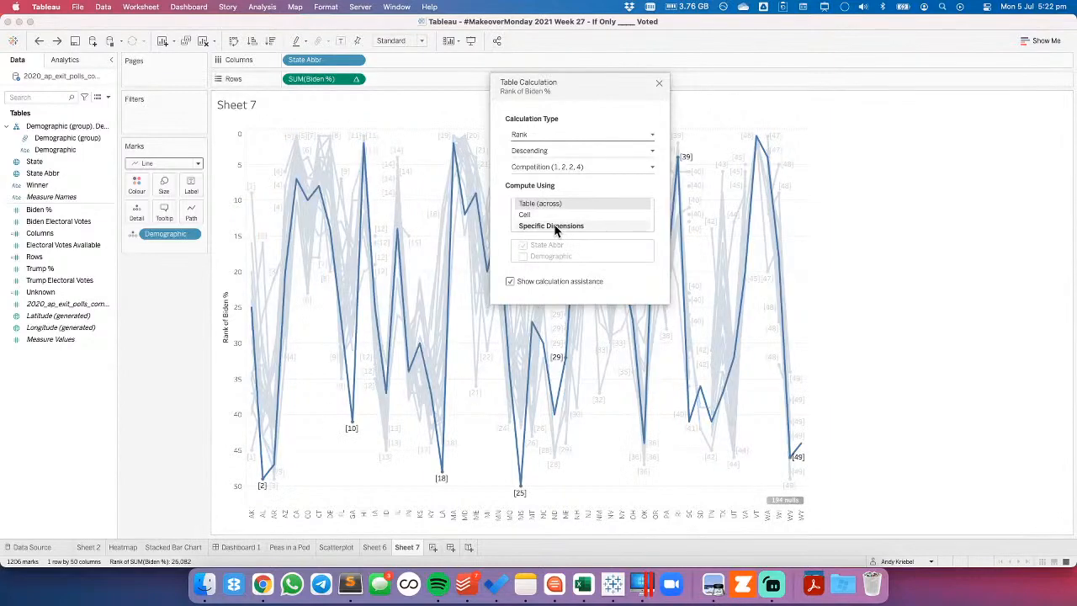
pyautogui.click(552, 225)
pyautogui.click(524, 245)
pyautogui.click(524, 256)
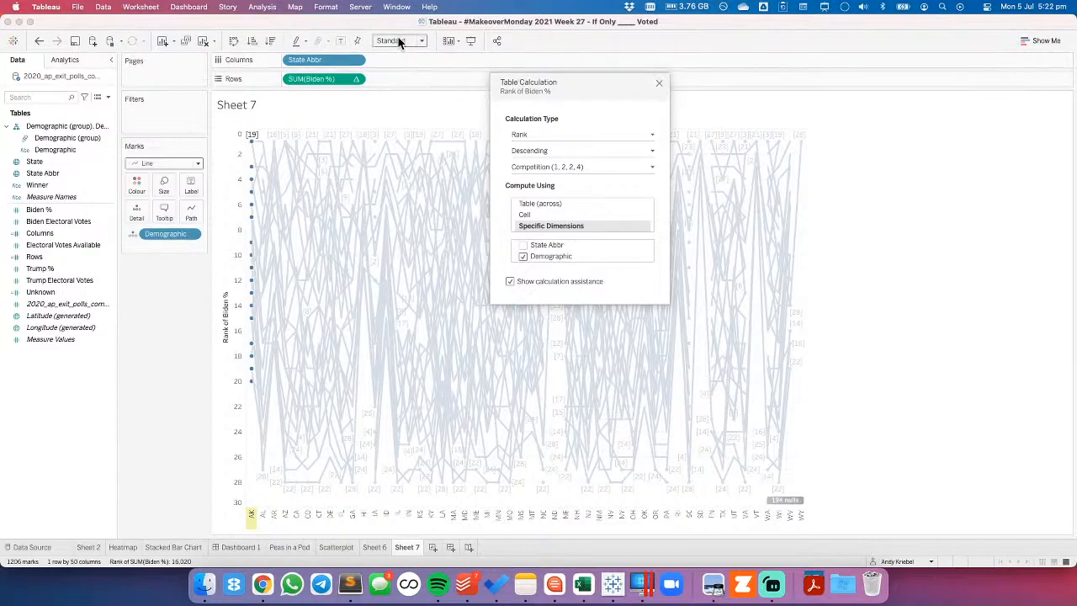
pyautogui.click(659, 84)
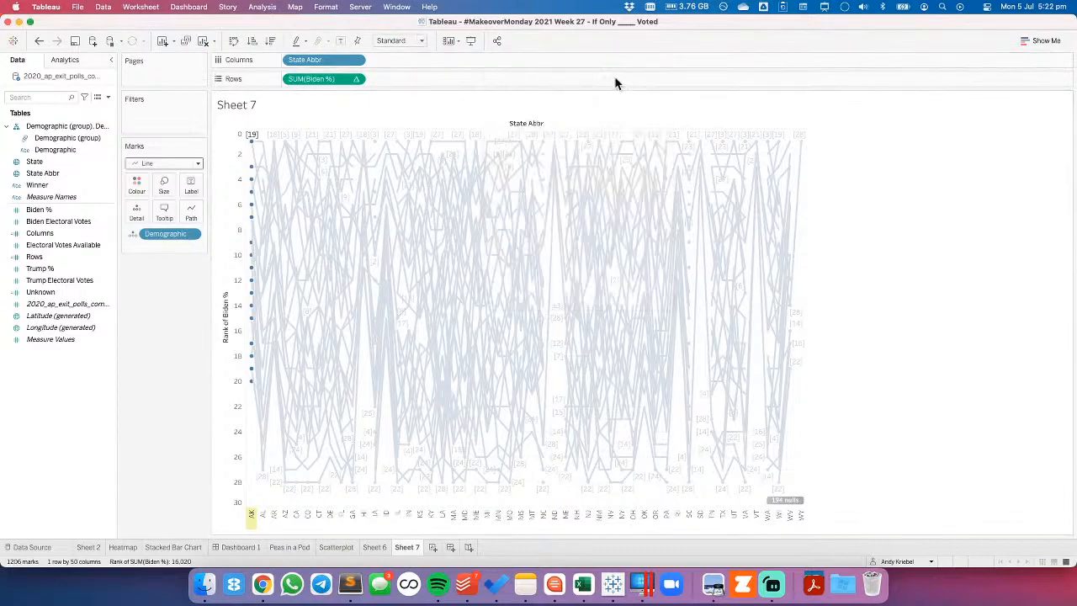
pyautogui.click(399, 40)
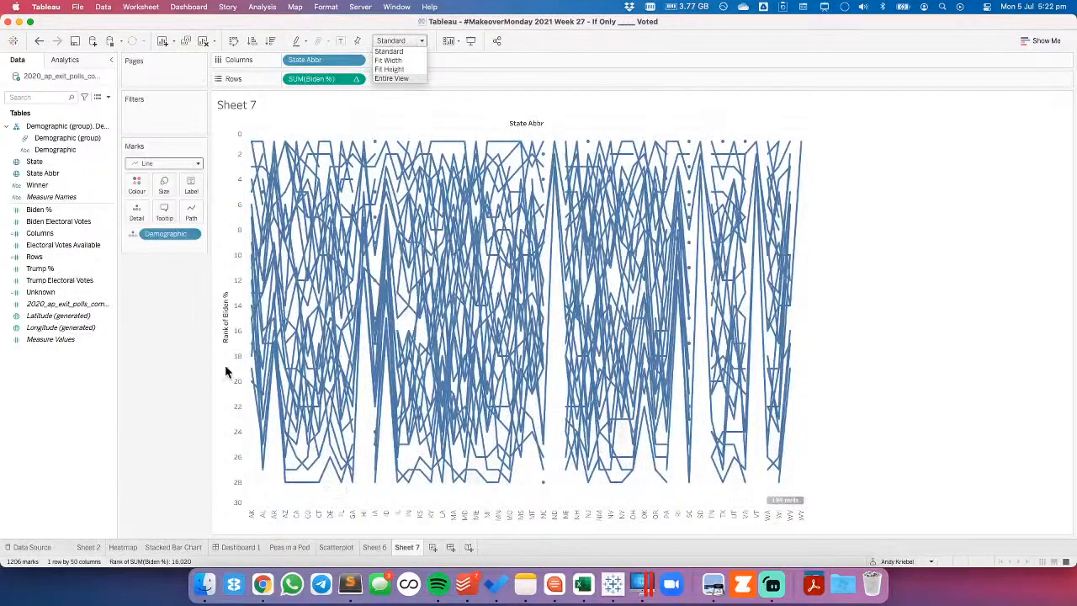
pyautogui.press('Return')
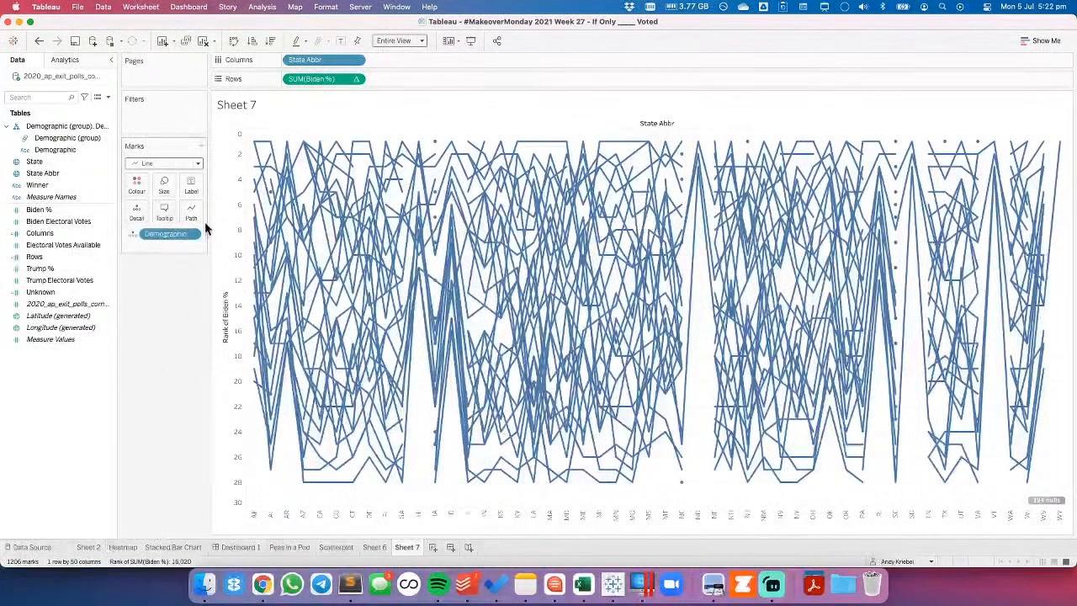
# Show the Demographic highlighter, preview the demographics' lines and highlight Men.
pyautogui.click(195, 234)
pyautogui.click(183, 274)
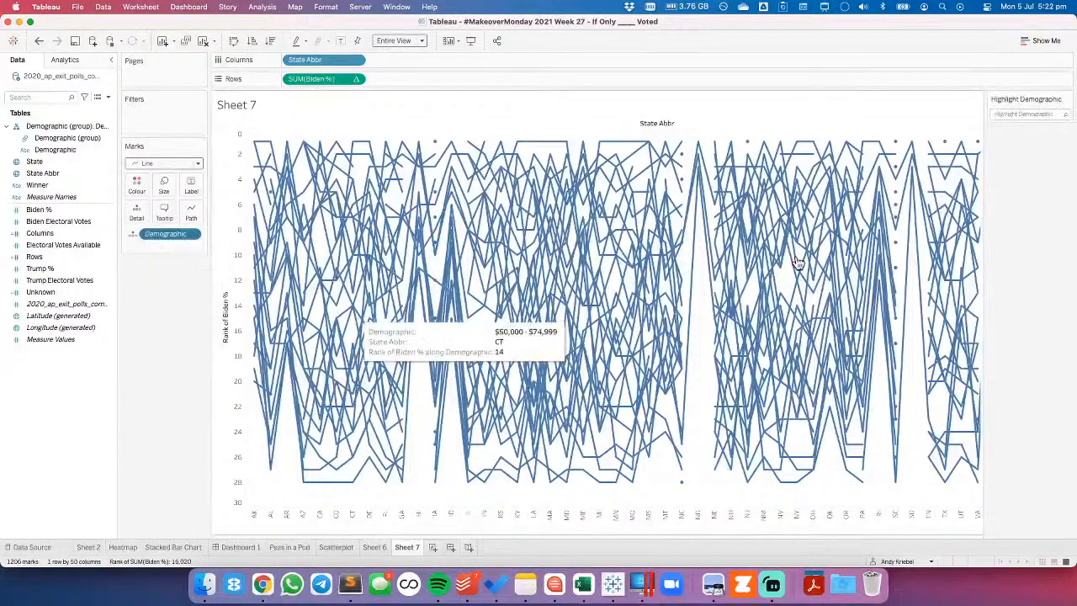
pyautogui.click(1014, 114)
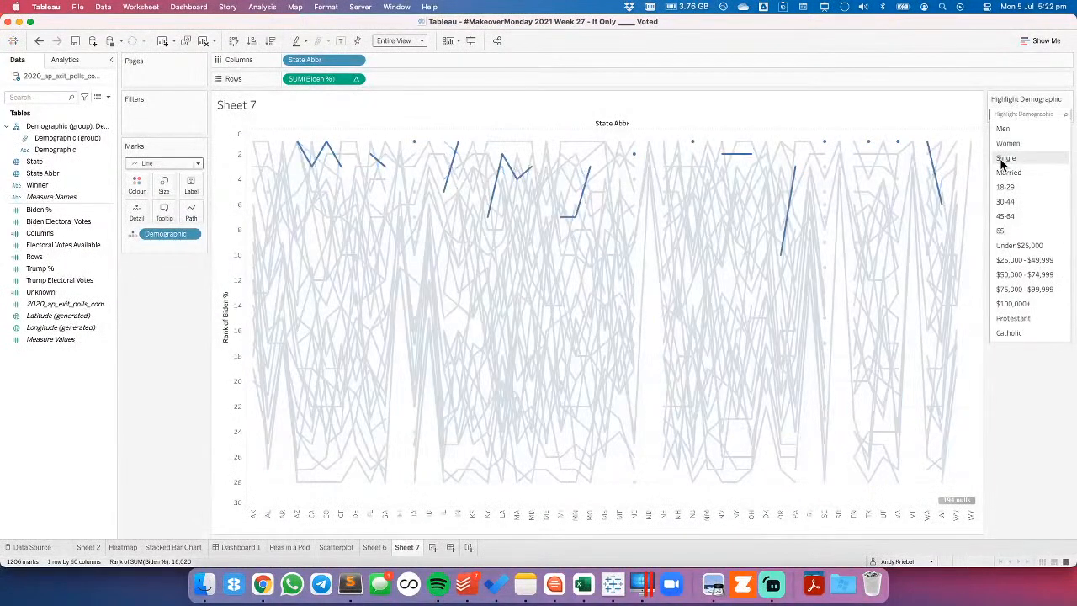
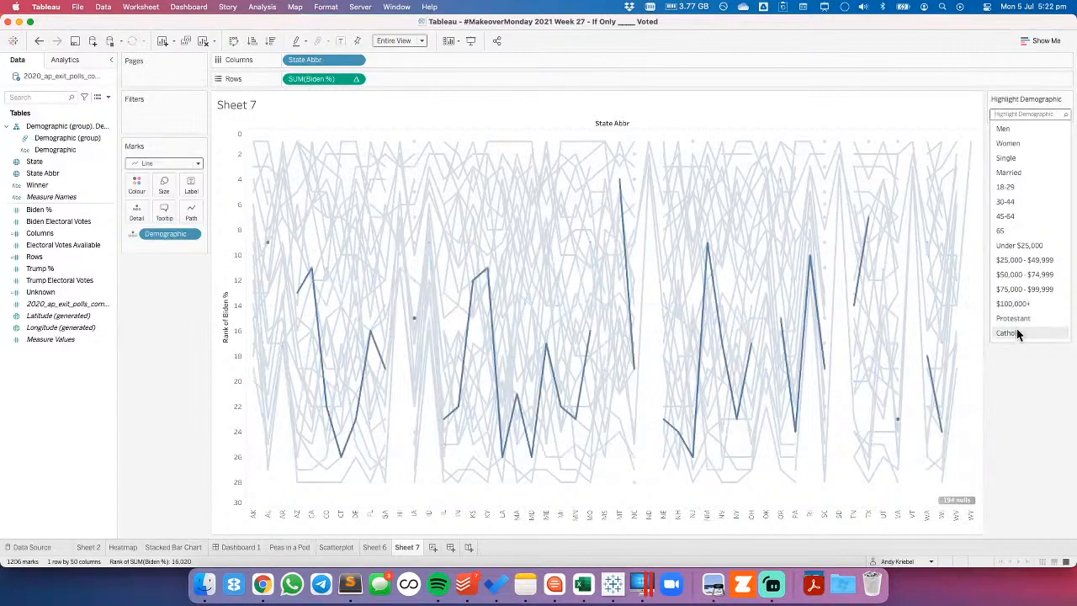
pyautogui.click(1004, 130)
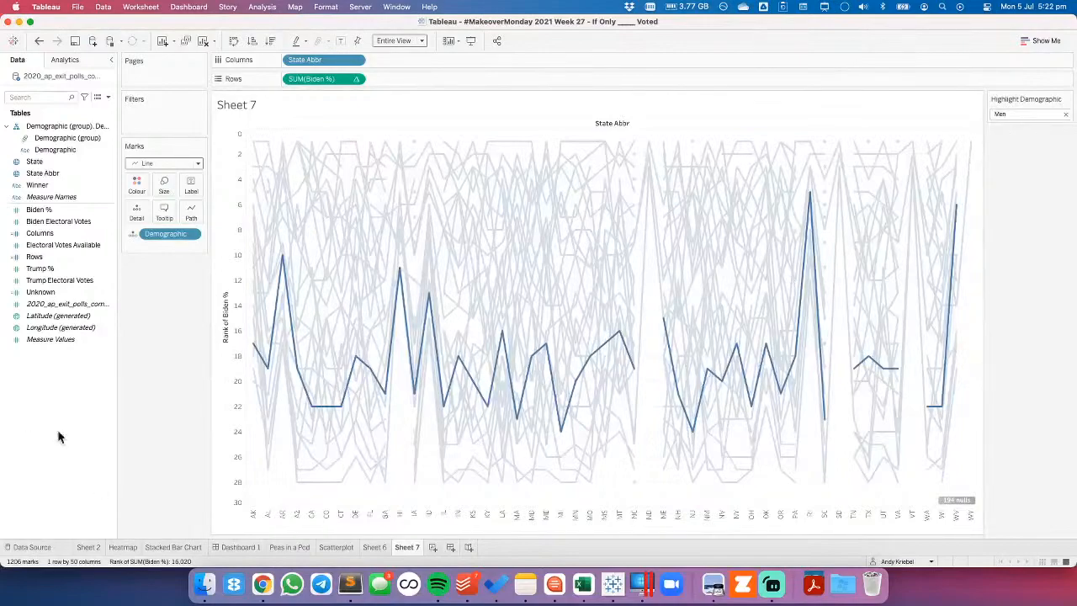
# Rename Sheet 7 as Bump Chart.
pyautogui.doubleClick(408, 545)
pyautogui.write('Bump Chart')
pyautogui.press('Return')
# Switch to Chrome, open the bookmarked Data Visualisation Catalogue and browse its chart types for another way to show the data.
pyautogui.click(263, 583)
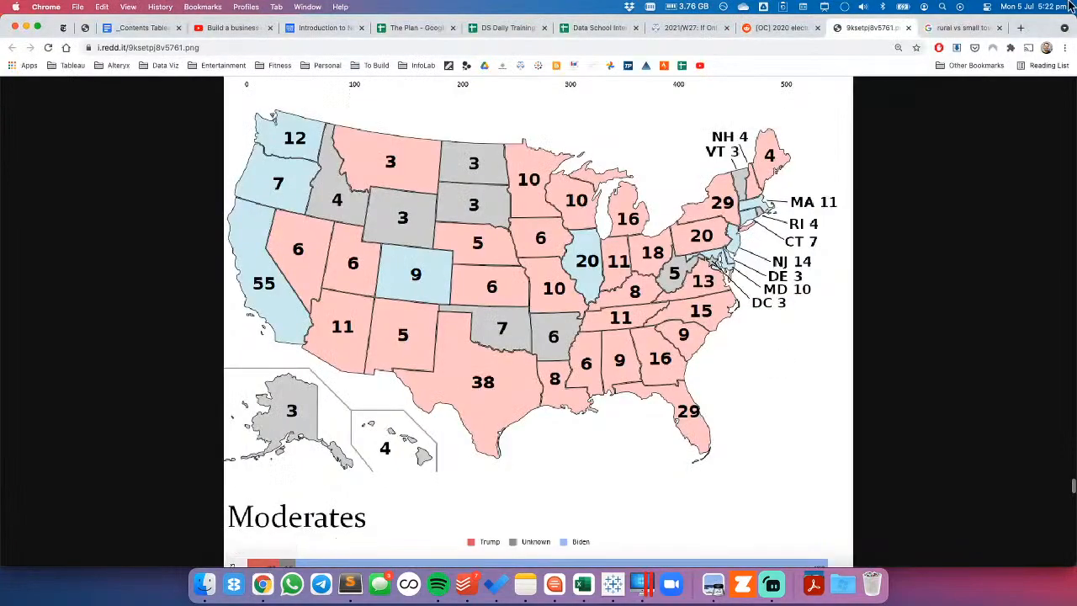
pyautogui.click(963, 28)
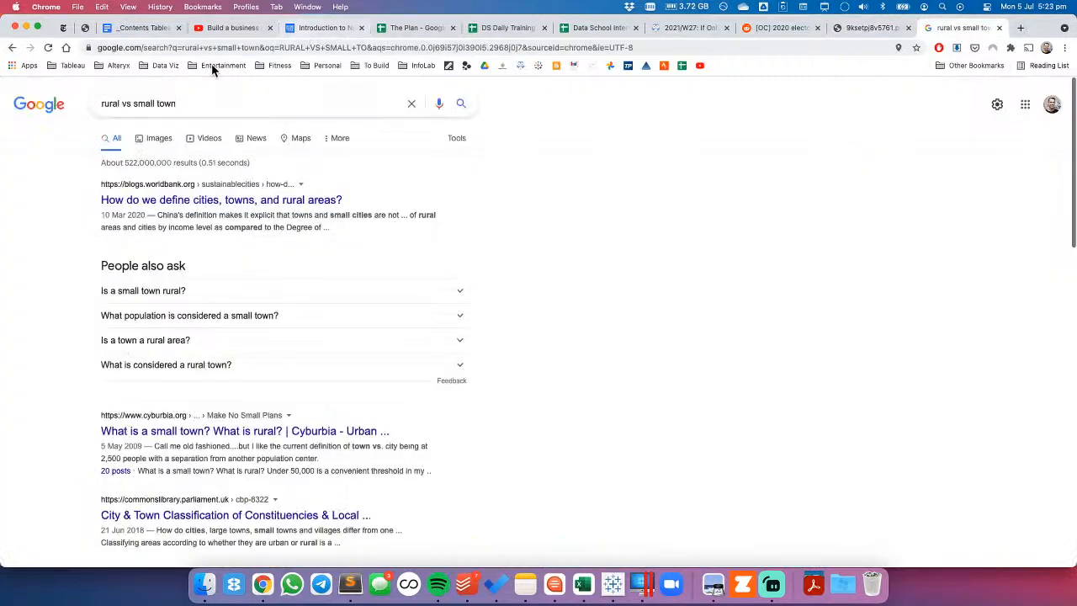
pyautogui.click(166, 66)
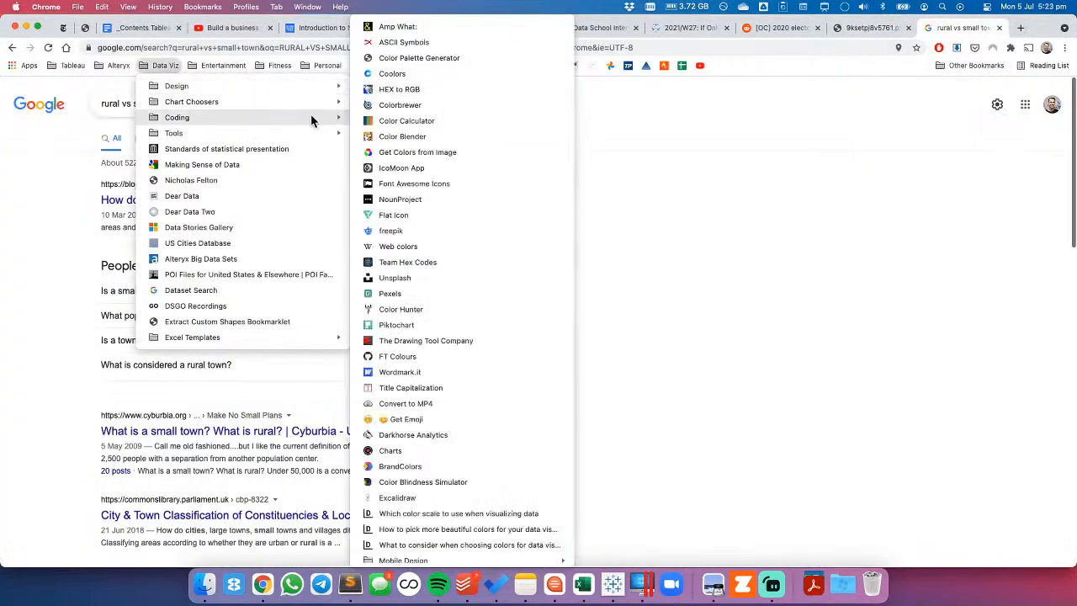
pyautogui.moveTo(211, 102)
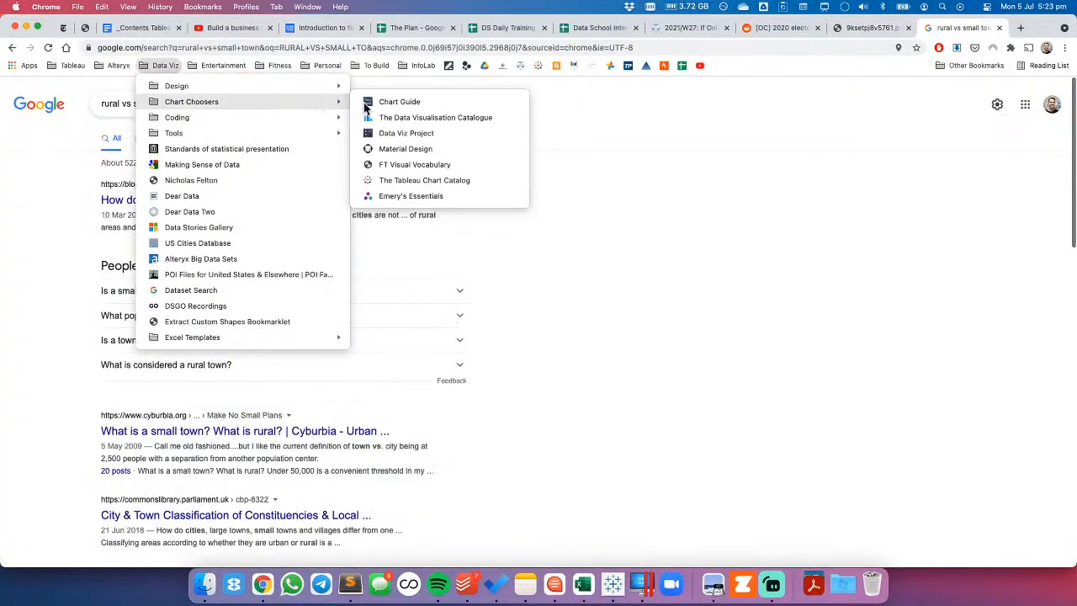
pyautogui.click(421, 118)
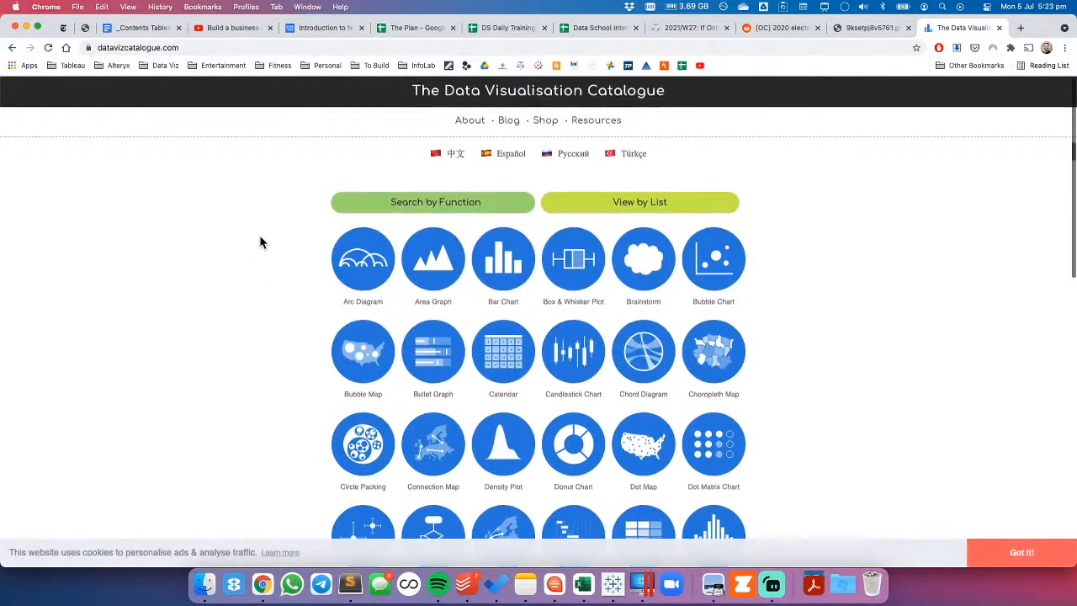
pyautogui.scroll(-1, 261, 240)
pyautogui.scroll(-3, 259, 234)
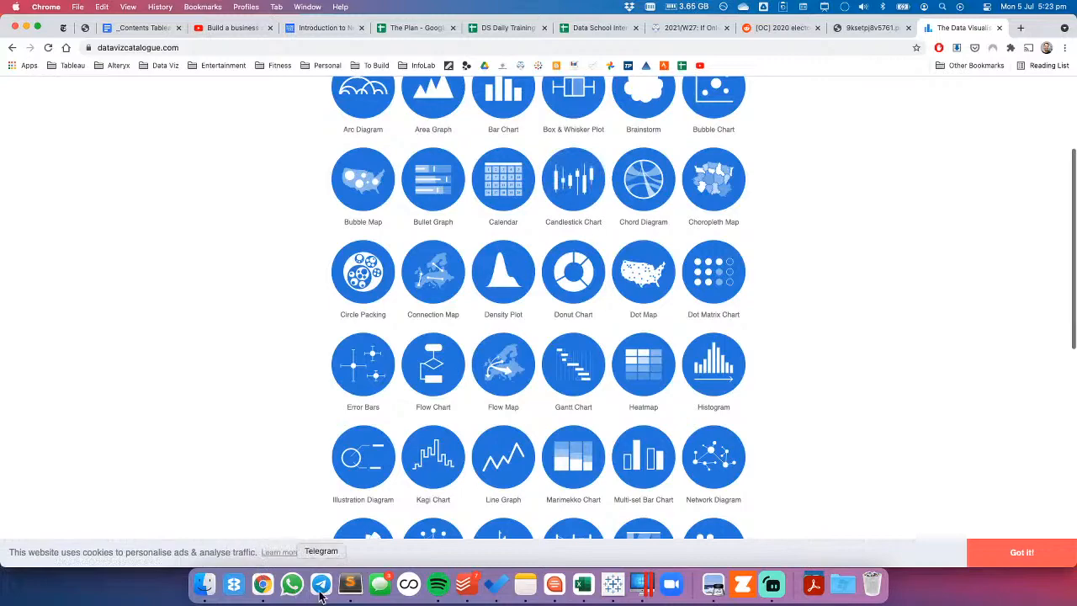
# Switch back to Tableau and duplicate the Peas in a Pod sheet.
pyautogui.click(641, 583)
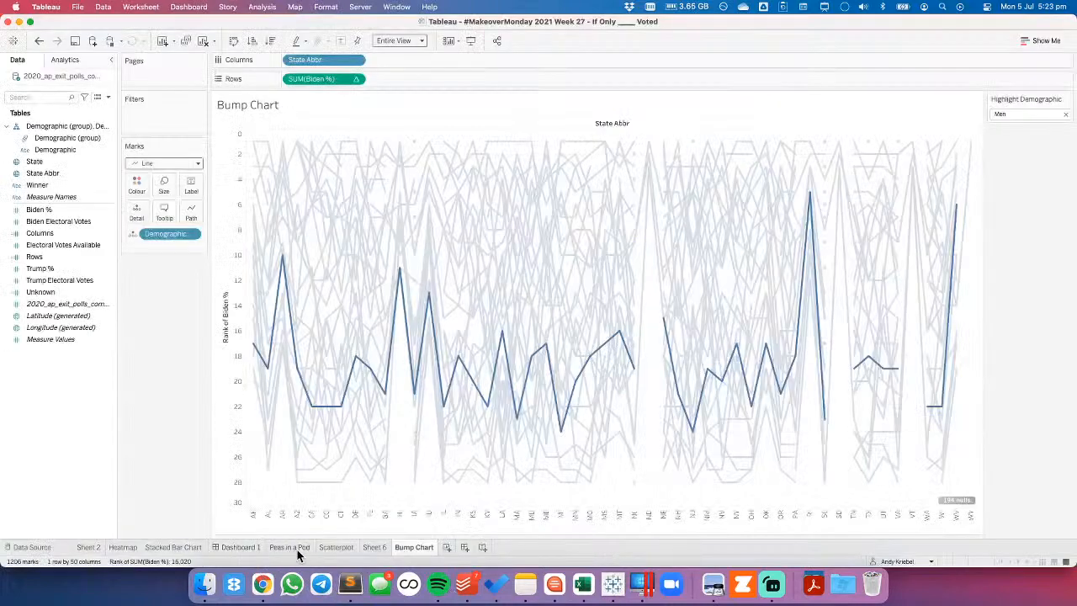
pyautogui.click(297, 548)
pyautogui.rightClick(296, 547)
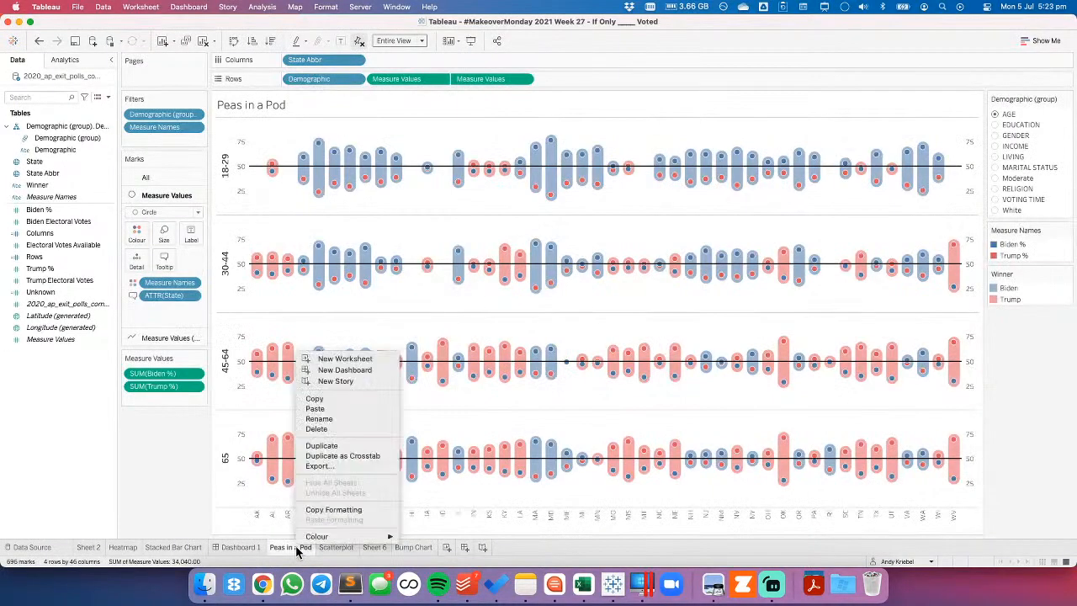
pyautogui.click(347, 445)
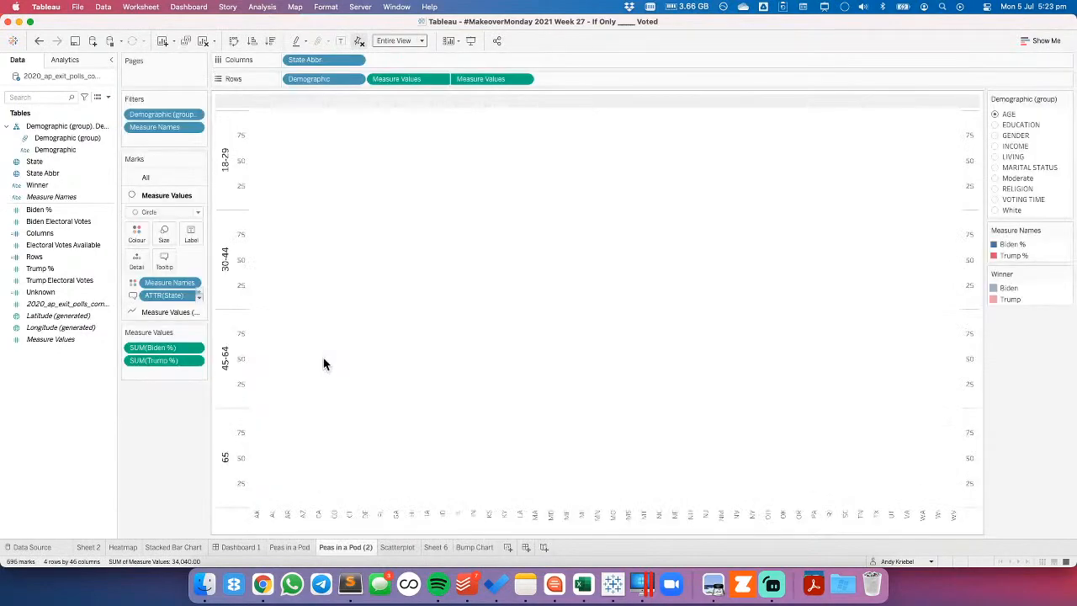
# Remove the circle-mark Measure Values from rows on the duplicate and change the remaining line marks to Gantt Bar.
pyautogui.moveTo(166, 283); pyautogui.dragTo(168, 280)
pyautogui.moveTo(418, 75); pyautogui.dragTo(330, 24)
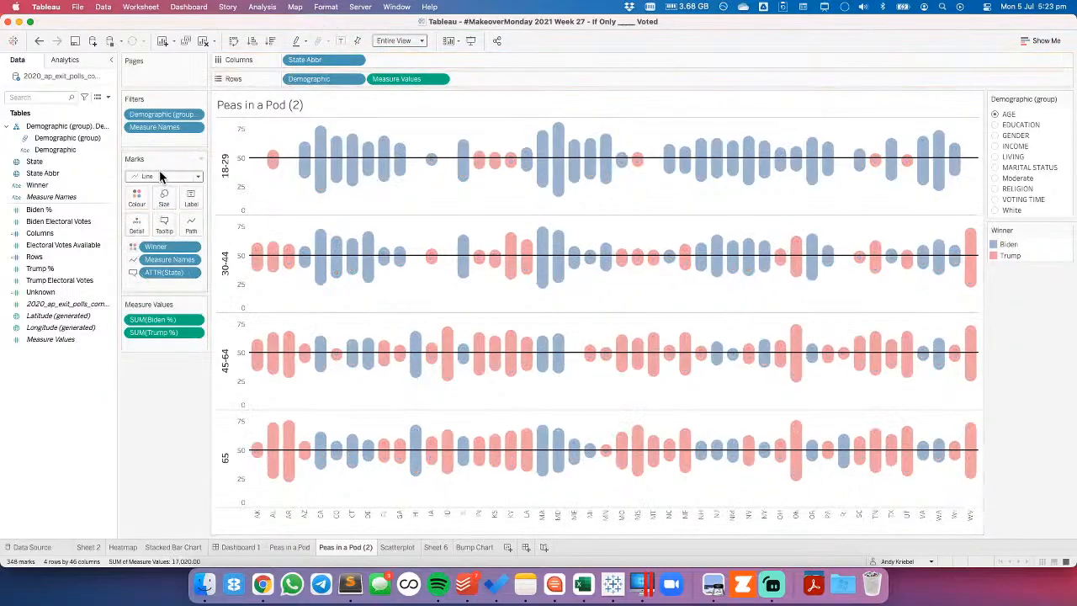
pyautogui.click(160, 176)
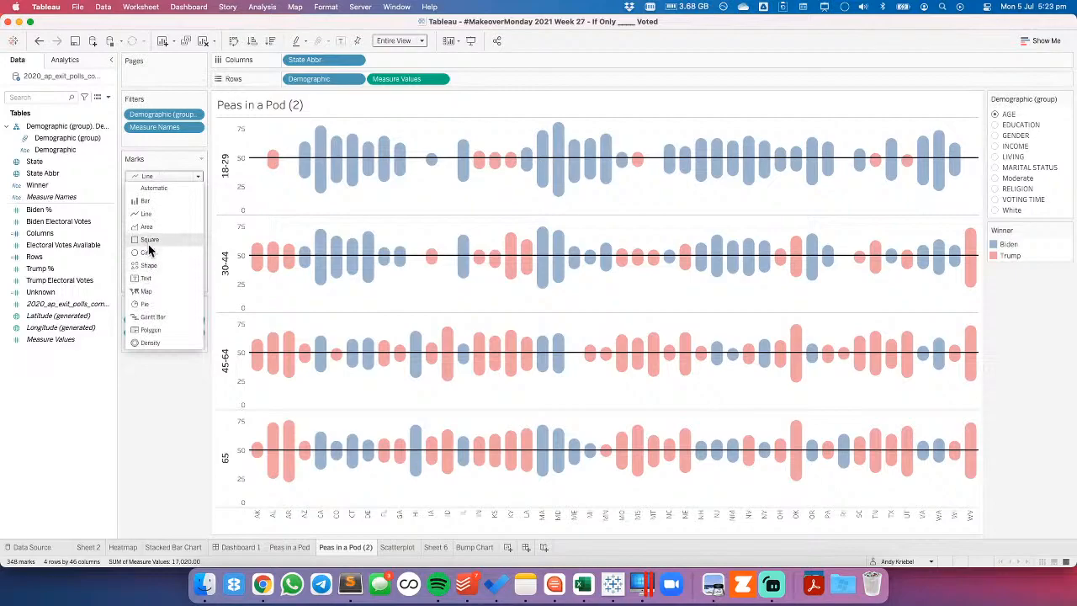
pyautogui.click(151, 316)
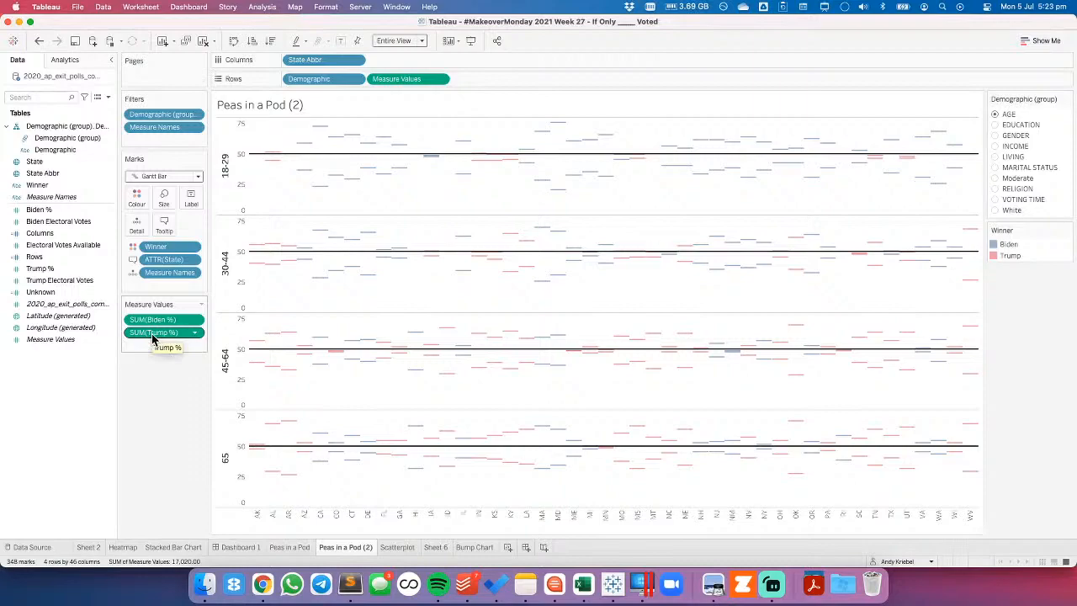
# Try removing Trump % from the measure values, undo it, and remove Biden % instead.
pyautogui.moveTo(153, 337); pyautogui.dragTo(152, 402)
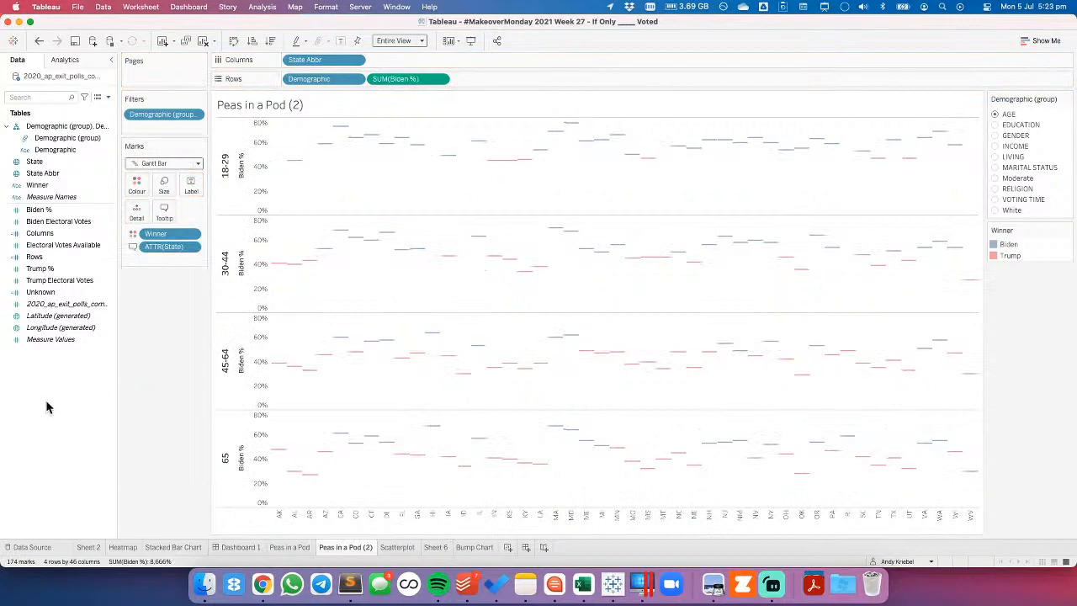
pyautogui.click(39, 41)
pyautogui.moveTo(276, 167)
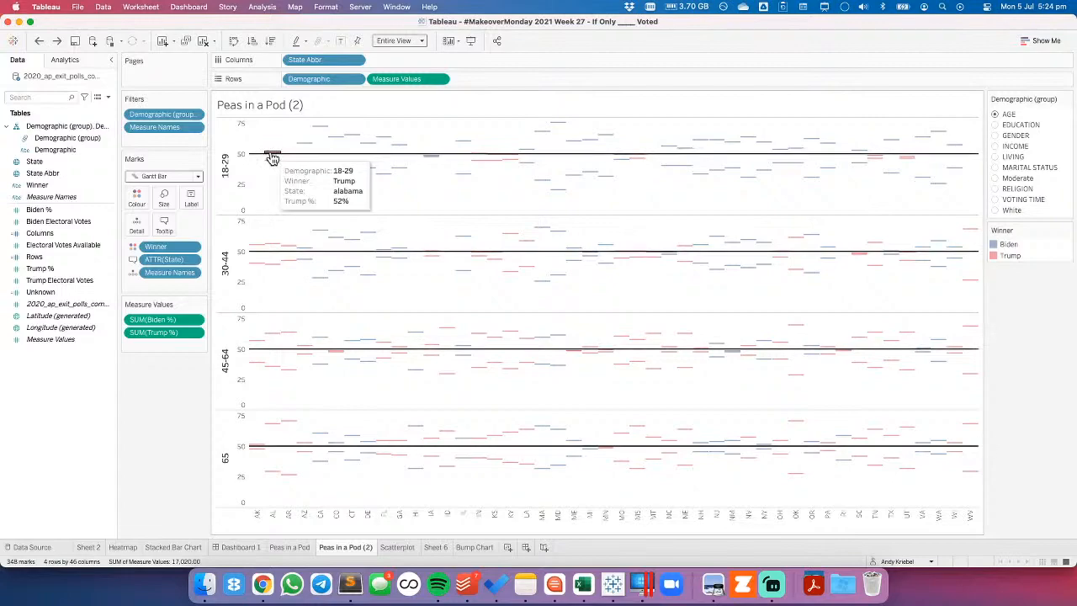
pyautogui.moveTo(167, 322); pyautogui.dragTo(165, 415)
# Start a calculated field named Gantt Size with SUM([Biden %]) as the first term of its formula.
pyautogui.rightClick(53, 388)
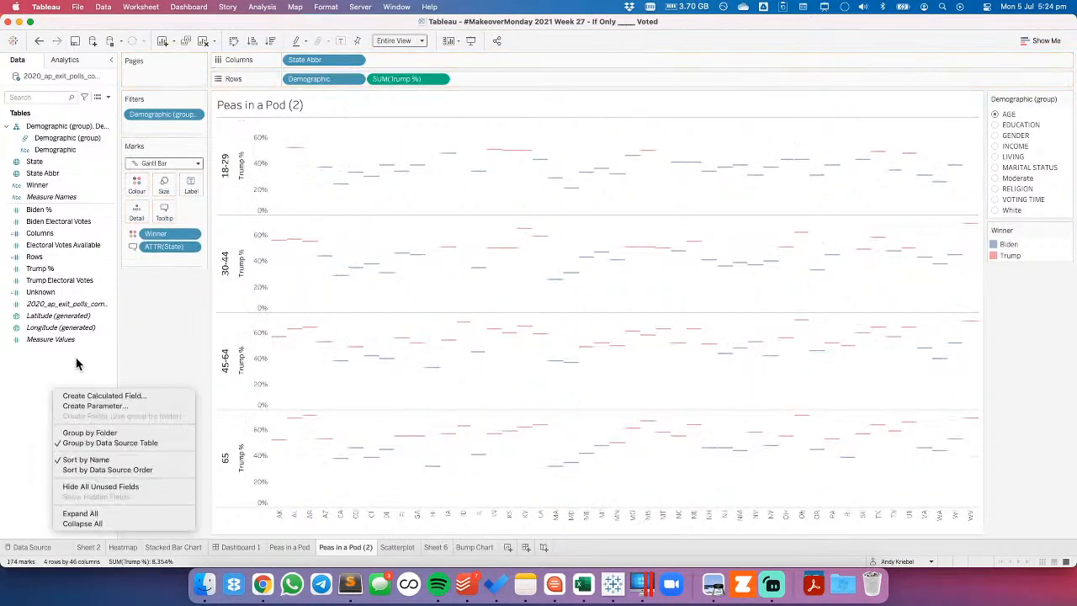
pyautogui.click(97, 397)
pyautogui.write('Gantt Size')
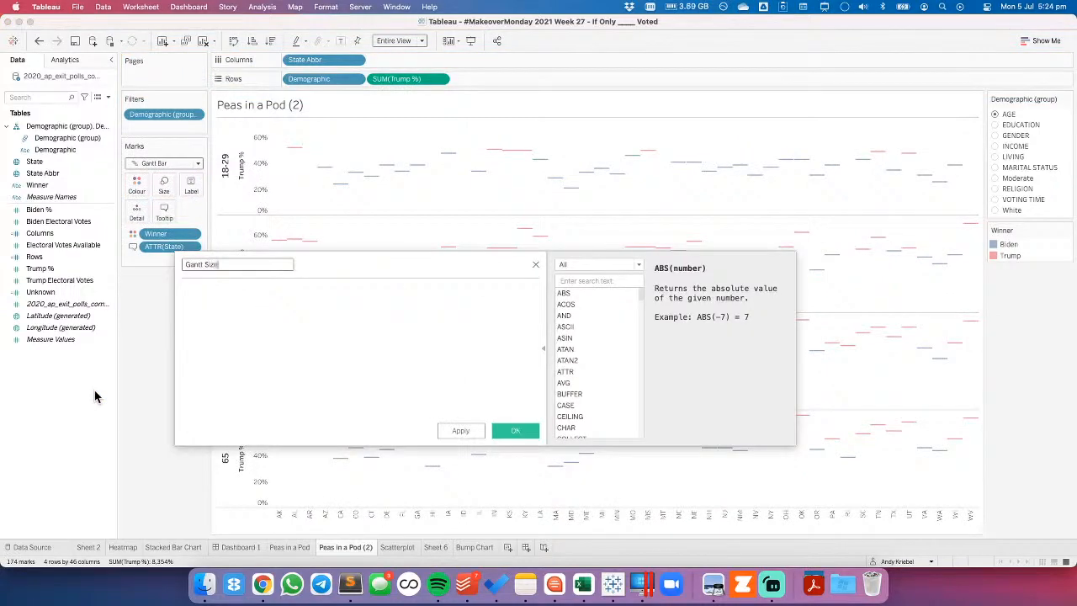
pyautogui.press('Tab')
pyautogui.write('sum')
pyautogui.press('Return')
pyautogui.write('bid)')
pyautogui.press('Return')
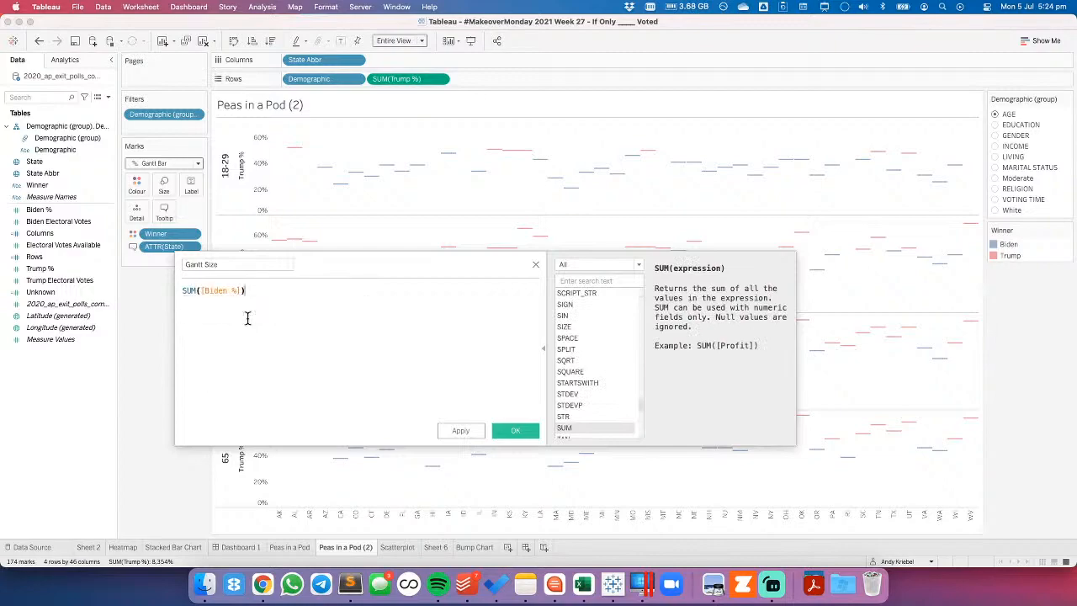
# Complete the Gantt Size formula by subtracting SUM([Trump %]) and save the calculated field.
pyautogui.write('-sum')
pyautogui.press('Return')
pyautogui.write('t')
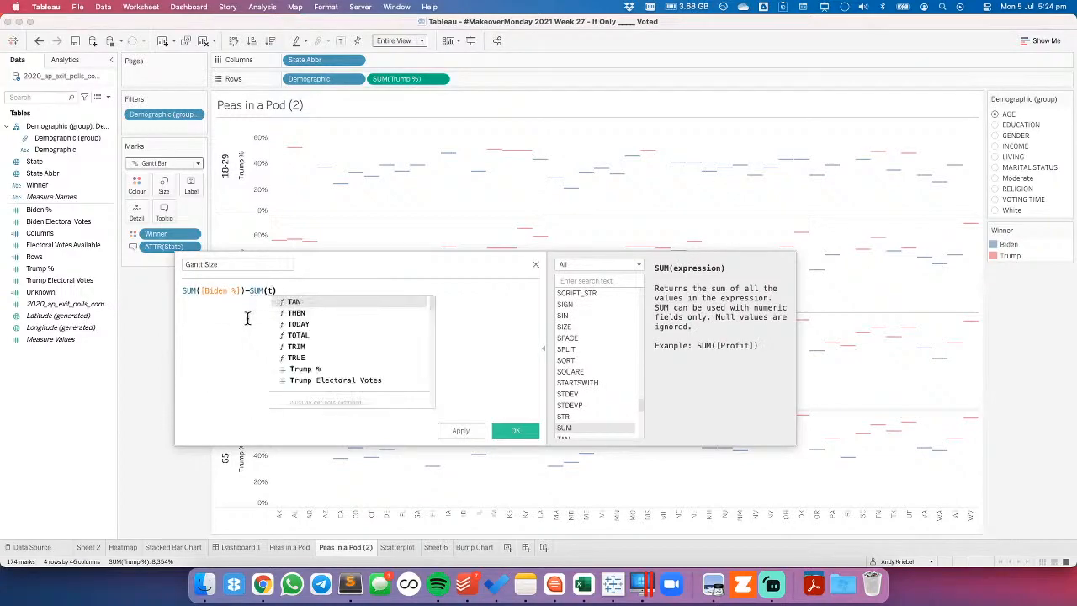
pyautogui.write('r')
pyautogui.press('Down')
pyautogui.press('Down')
pyautogui.press('Return')
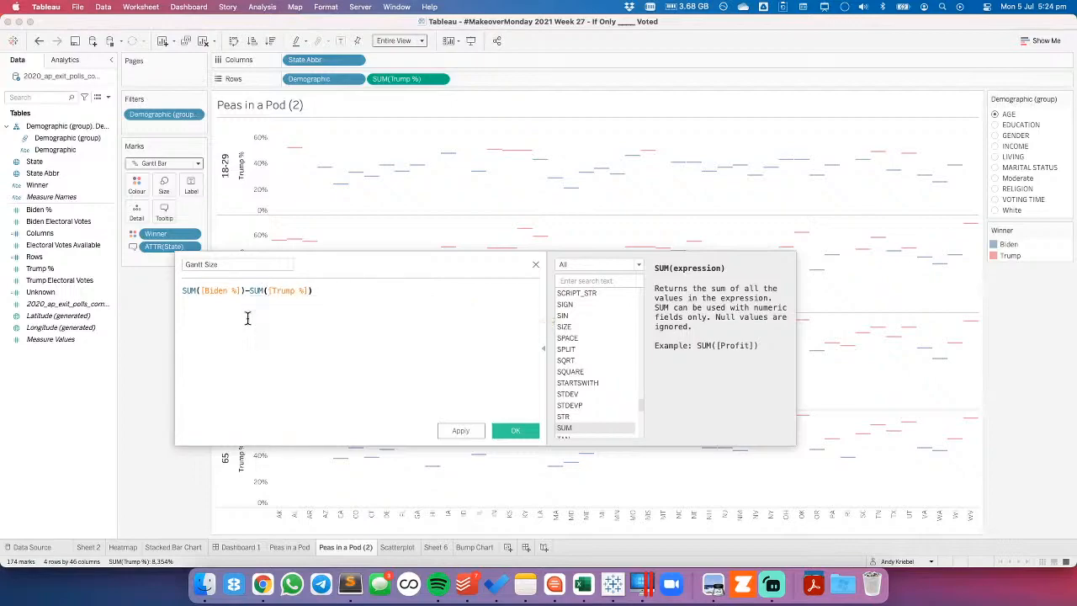
pyautogui.click(509, 432)
# Size the bars by Gantt Size and make the tooltip include Biden % and Trump % but leave out Gantt Size.
pyautogui.moveTo(42, 256); pyautogui.dragTo(165, 192)
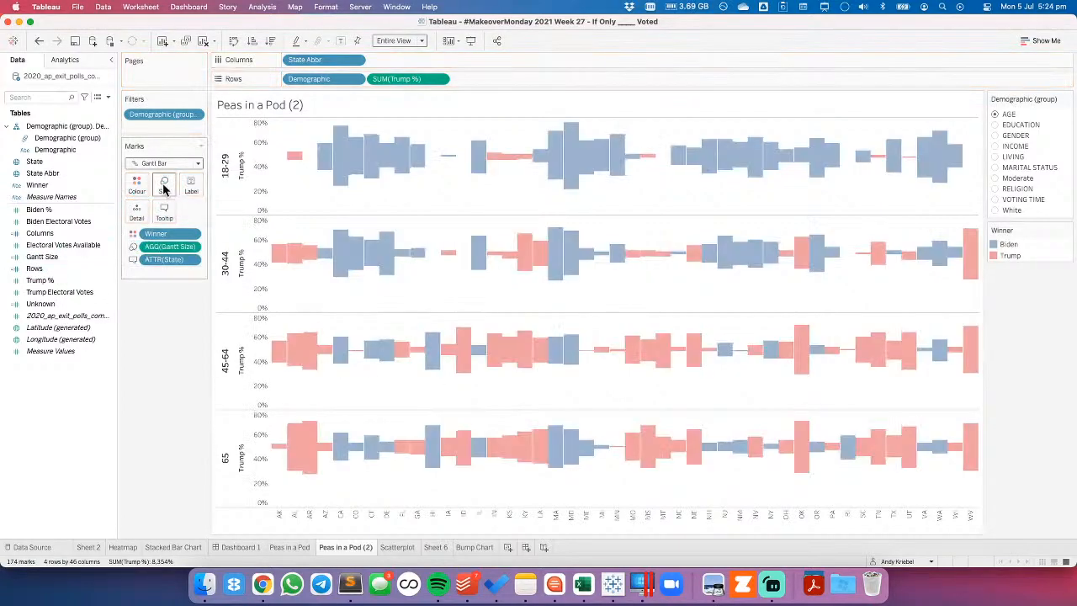
pyautogui.moveTo(293, 162)
pyautogui.moveTo(55, 217); pyautogui.dragTo(167, 214)
pyautogui.moveTo(47, 284); pyautogui.dragTo(167, 208)
pyautogui.moveTo(293, 162)
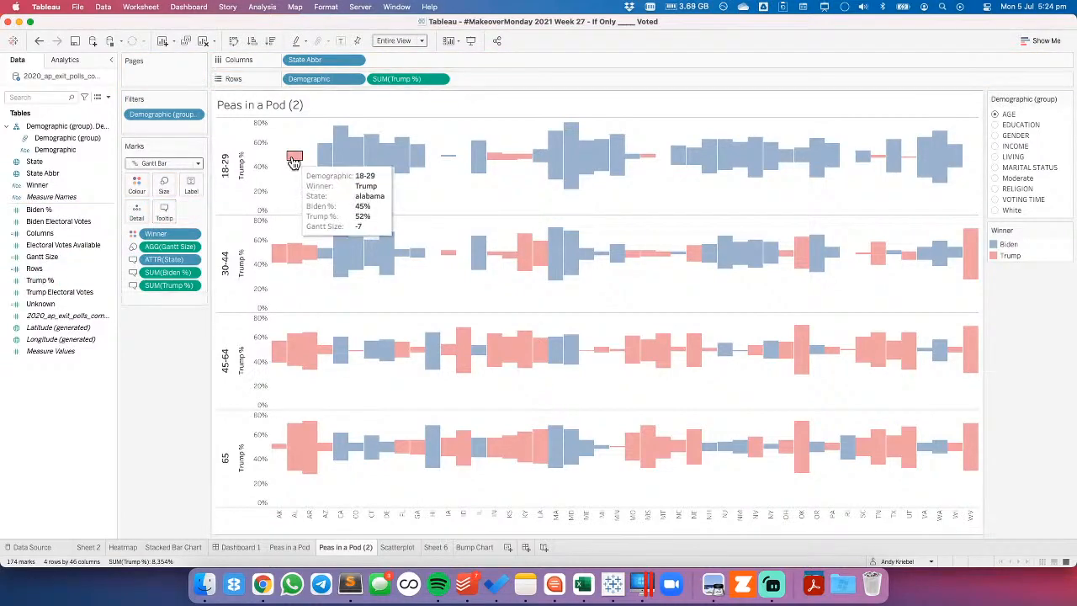
pyautogui.click(191, 246)
pyautogui.click(189, 304)
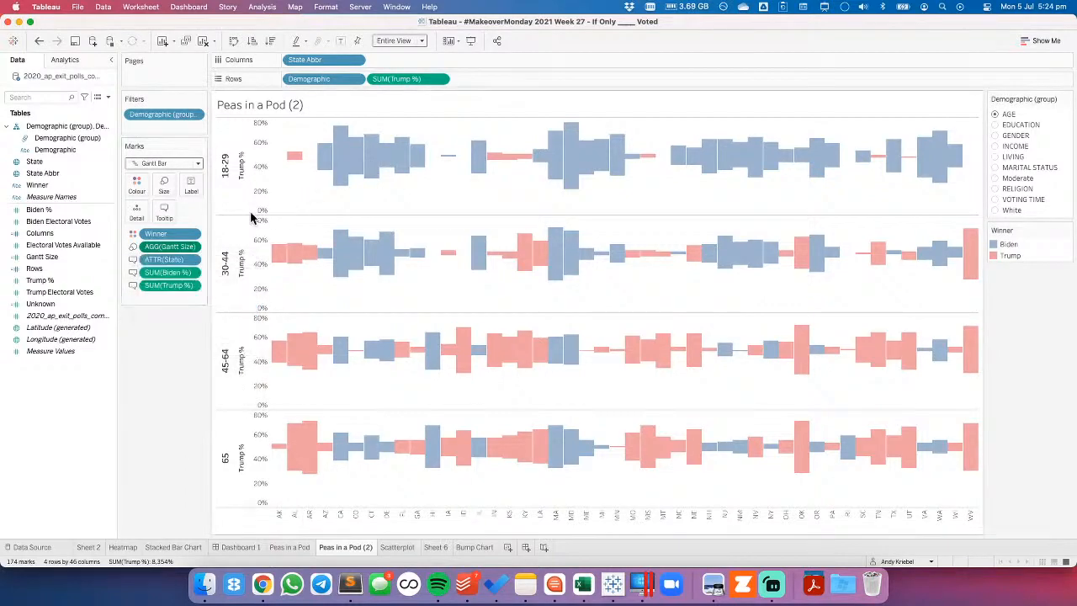
# Narrow the Gantt bars so gaps separate the states, and rename the Peas in a Pod (2) sheet as Gantt.
pyautogui.click(159, 190)
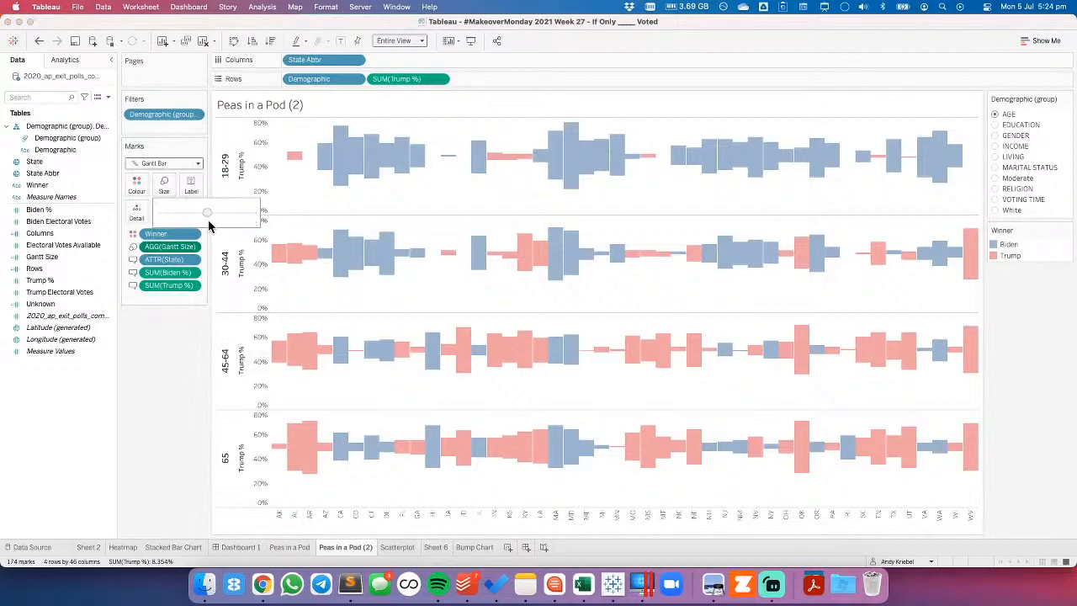
pyautogui.moveTo(208, 214); pyautogui.dragTo(205, 213)
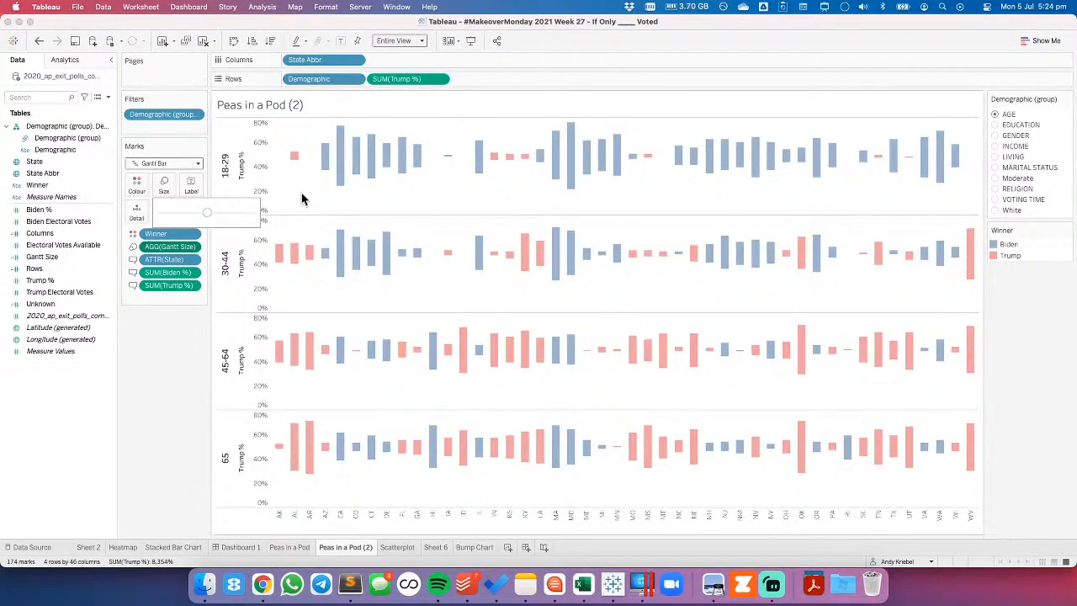
pyautogui.click(291, 548)
pyautogui.click(341, 548)
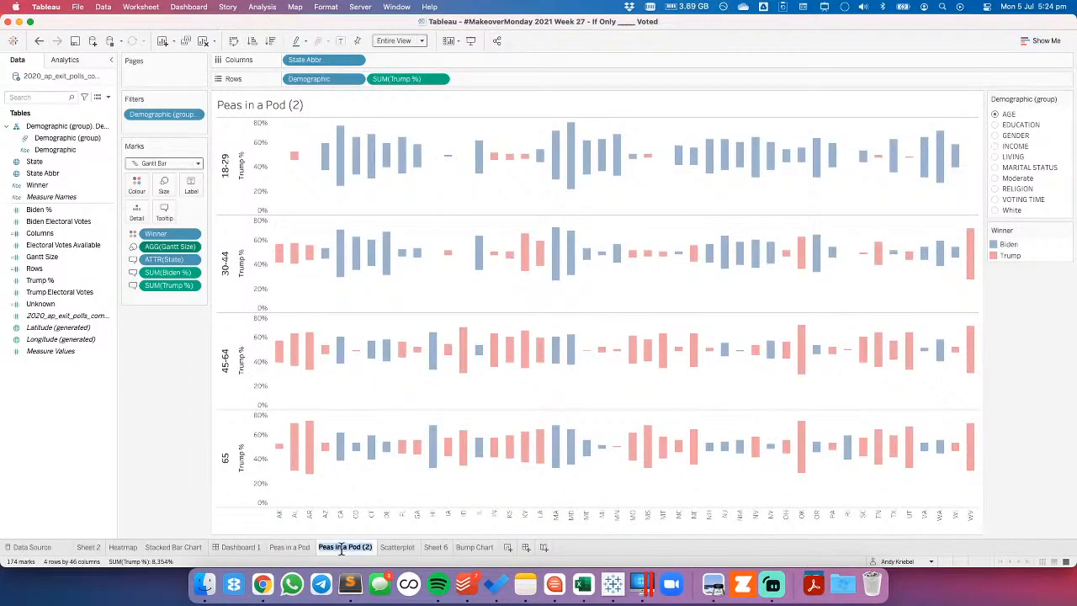
pyautogui.write('Gantt')
pyautogui.press('Return')
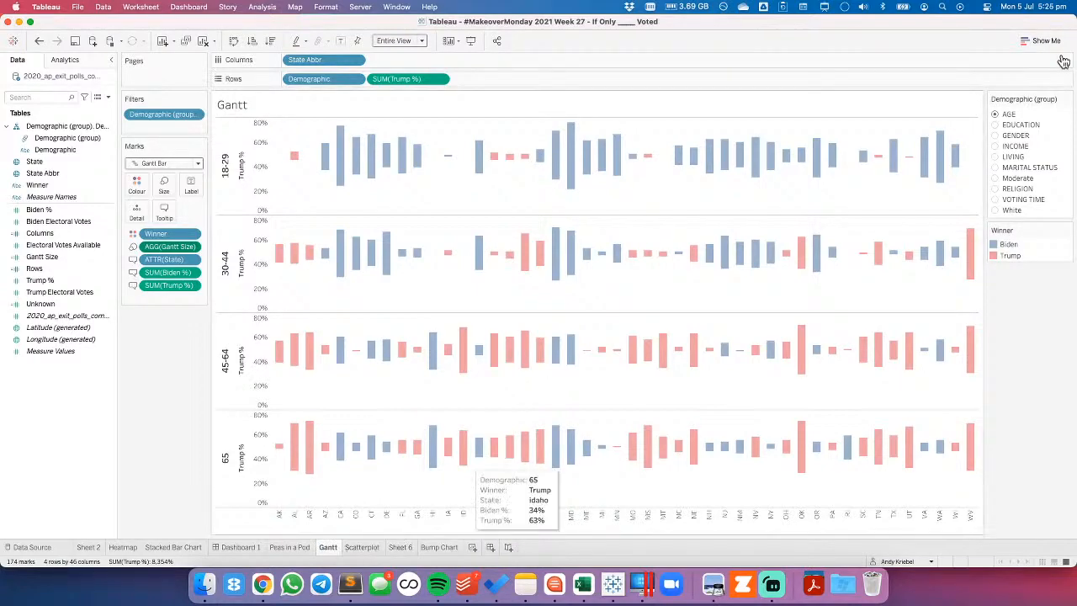
# Review the Gantt chart for the EDUCATION, GENDER, INCOME and LIVING demographic groups in turn.
pyautogui.click(997, 126)
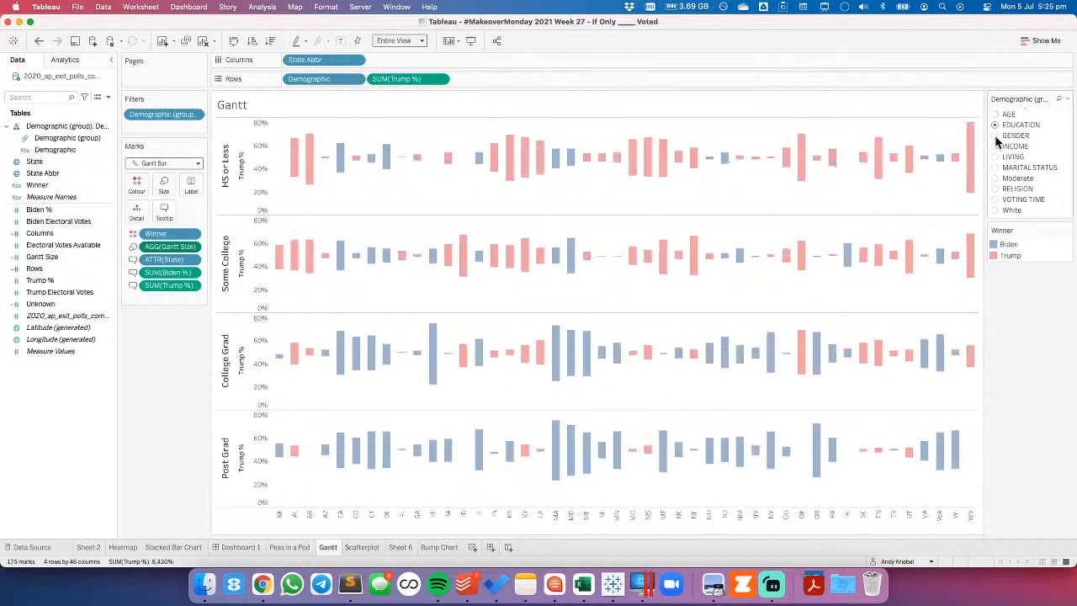
pyautogui.click(993, 135)
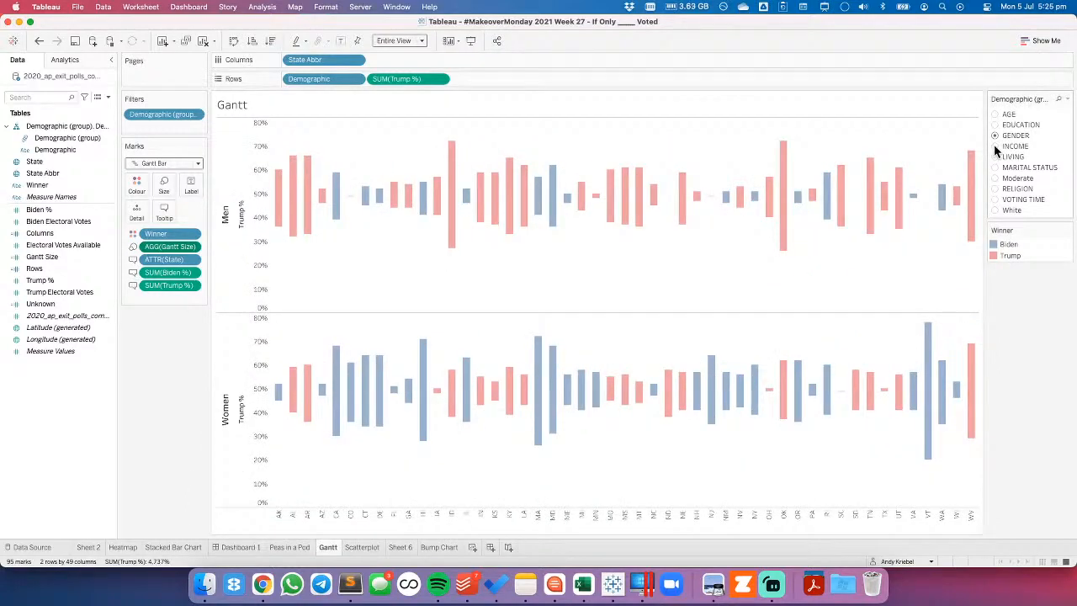
pyautogui.click(995, 146)
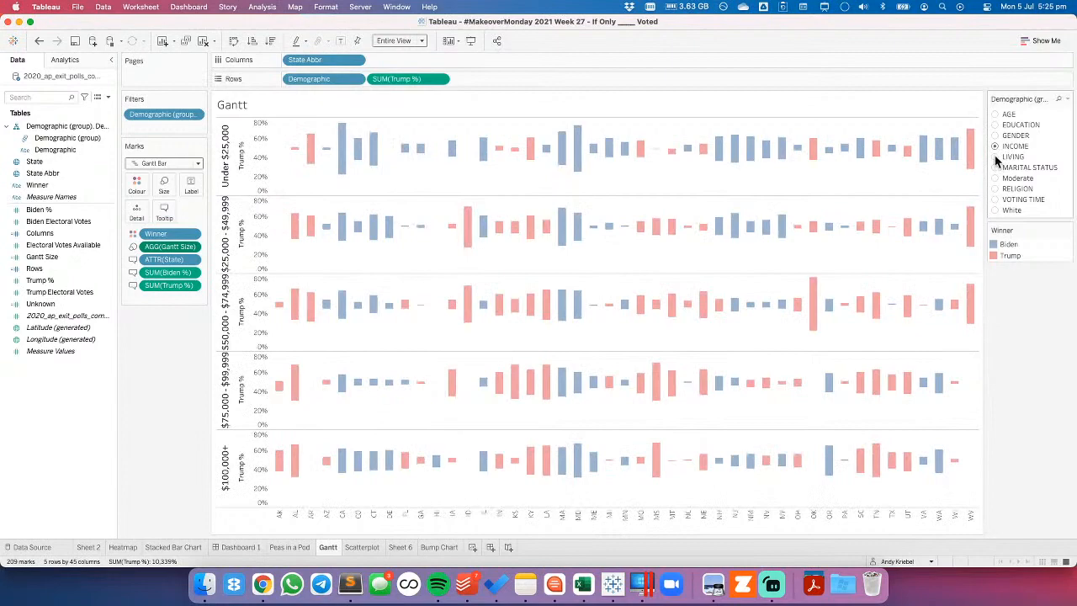
pyautogui.click(995, 157)
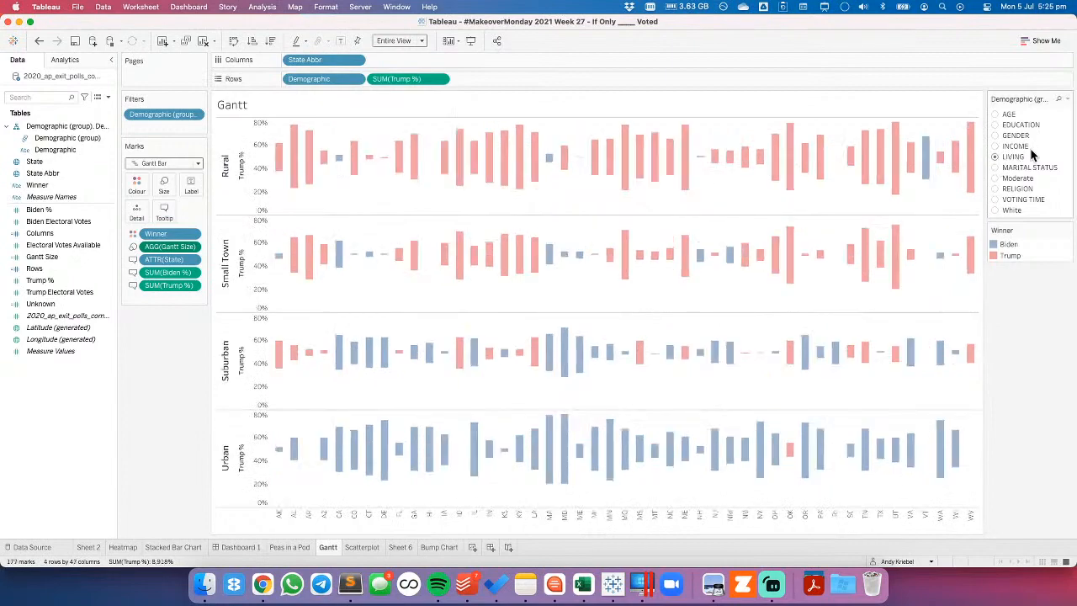
# Rename the LIVING group of Demographic (group) as LOCATION and filter the Gantt chart to LOCATION.
pyautogui.rightClick(1014, 158)
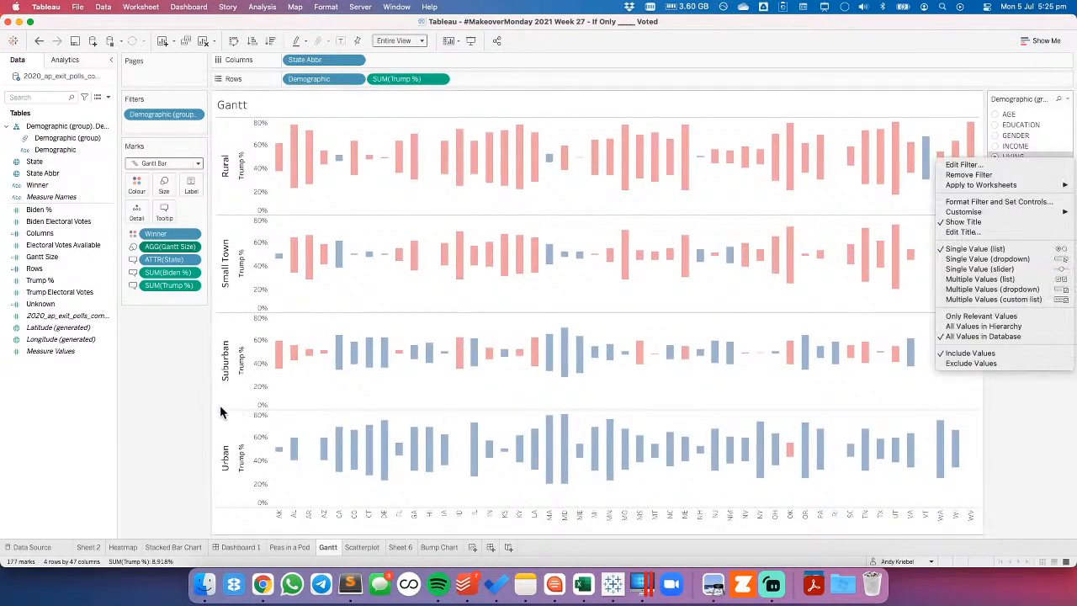
pyautogui.click(77, 176)
pyautogui.rightClick(69, 140)
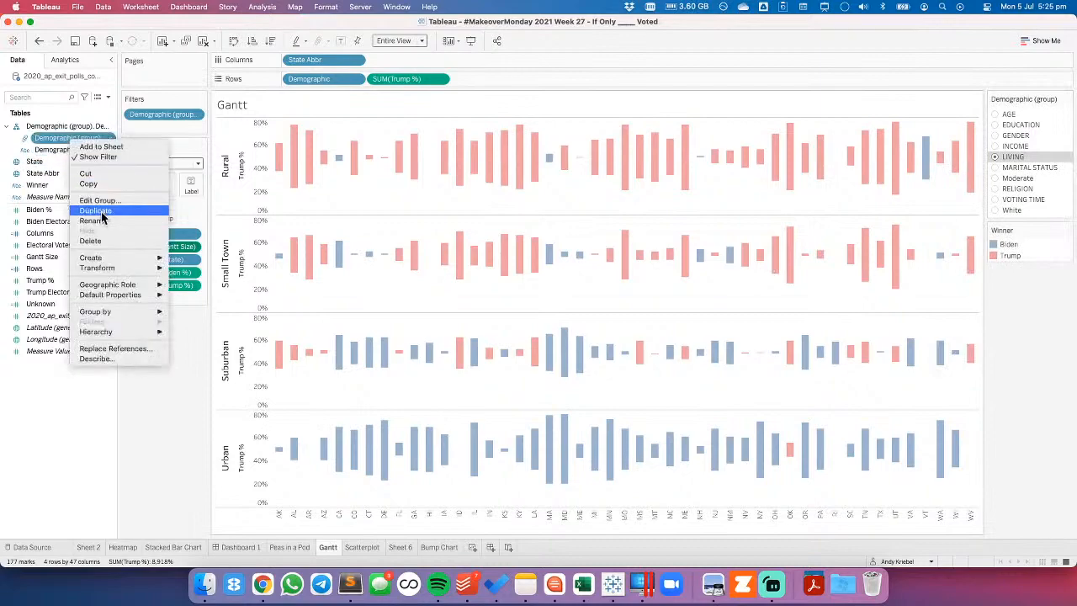
pyautogui.click(122, 202)
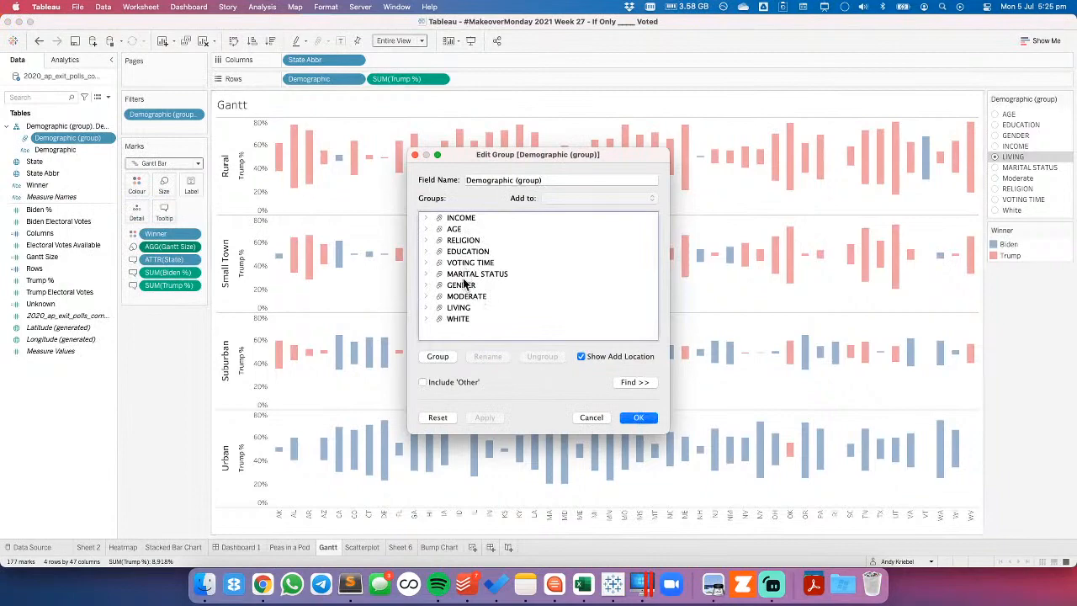
pyautogui.doubleClick(460, 310)
pyautogui.click(487, 356)
pyautogui.write('L')
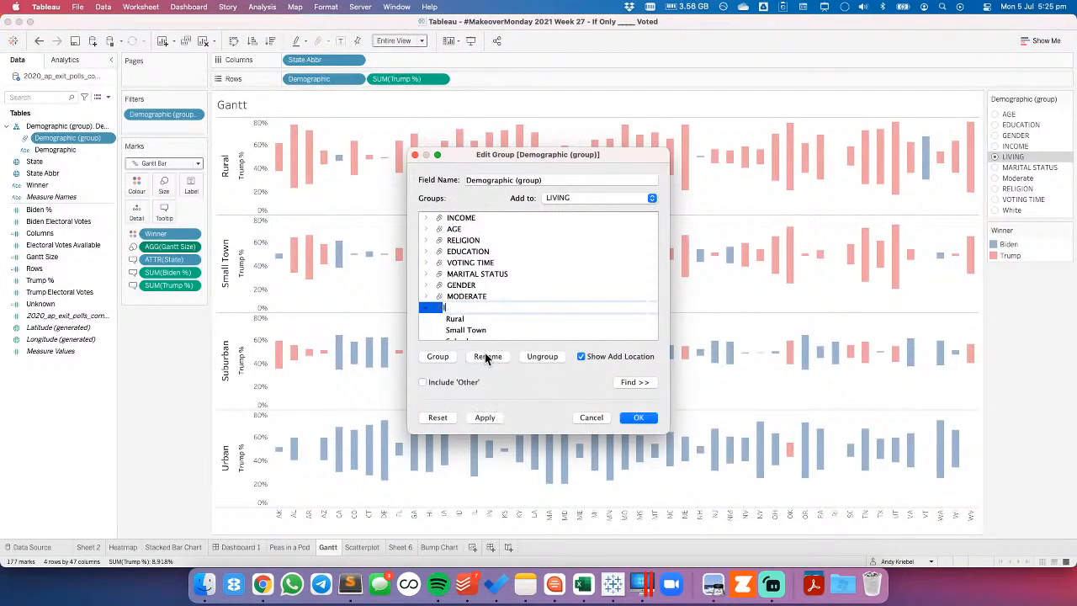
pyautogui.write('OCATION')
pyautogui.press('Return')
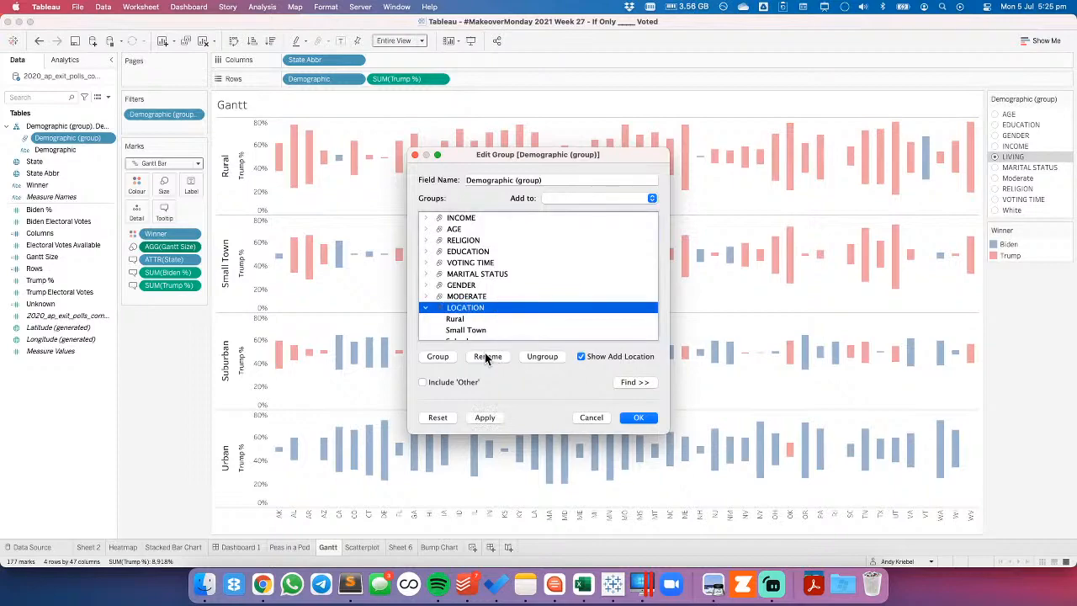
pyautogui.click(638, 418)
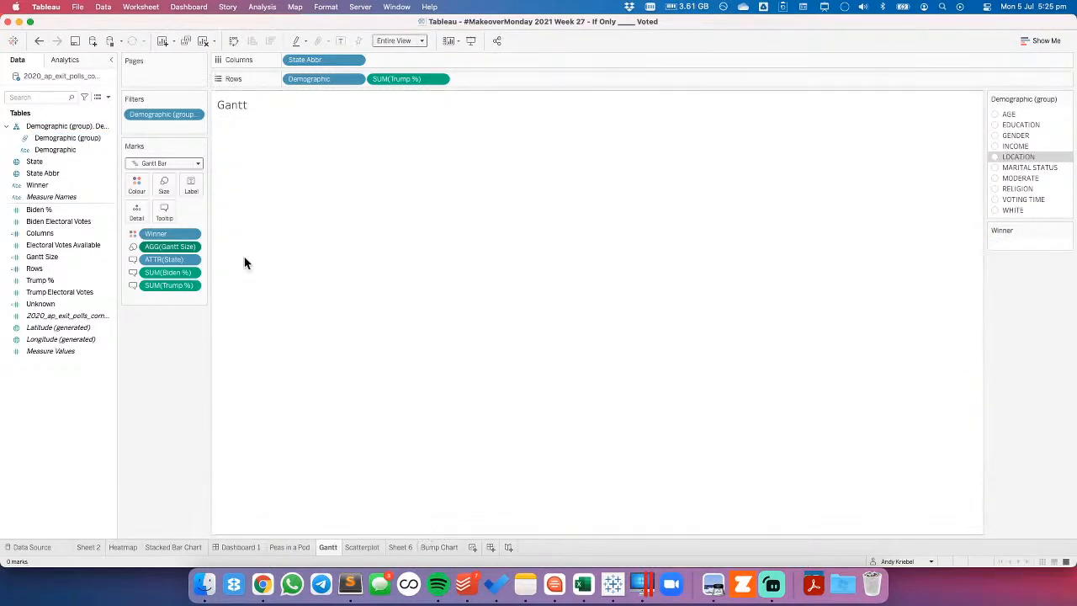
pyautogui.click(996, 157)
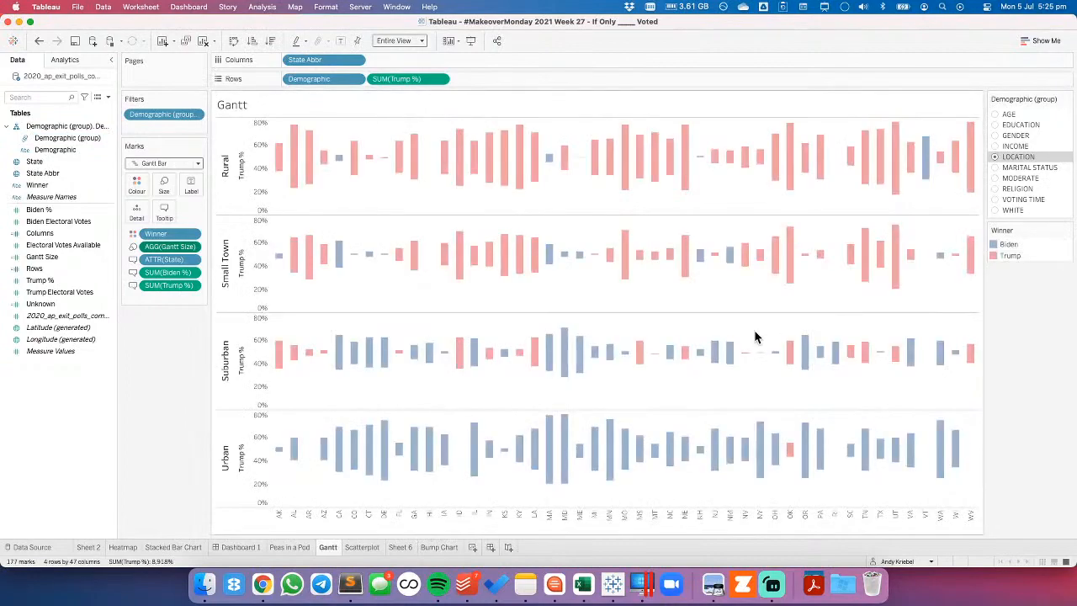
# Compare the Peas in a Pod, Gantt and Bump Chart sheets with the heatmap and stacked bars on Dashboard 1.
pyautogui.click(293, 548)
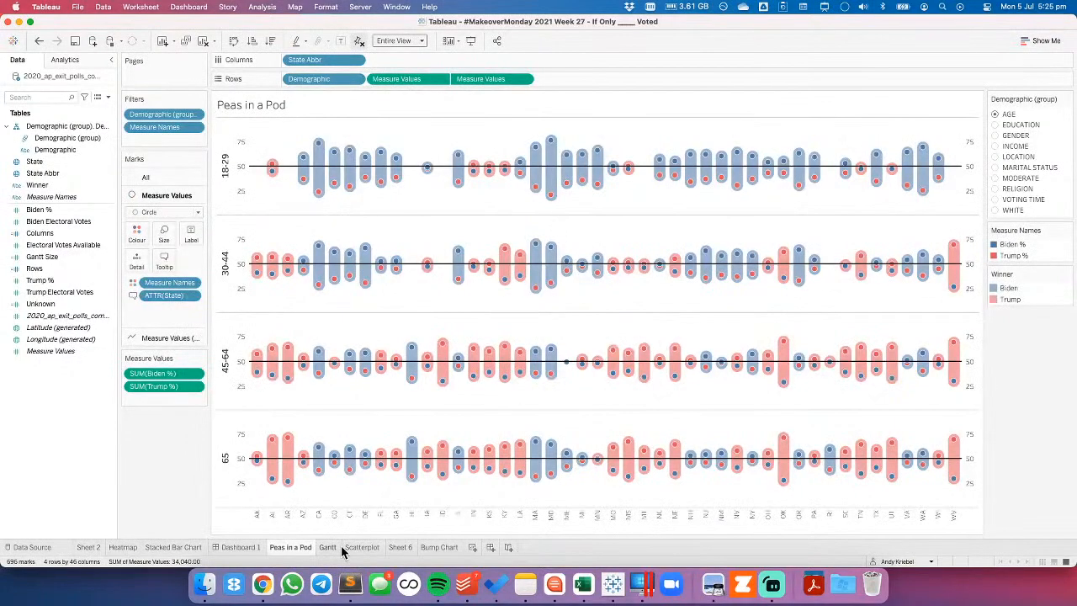
pyautogui.click(339, 547)
pyautogui.moveTo(355, 547)
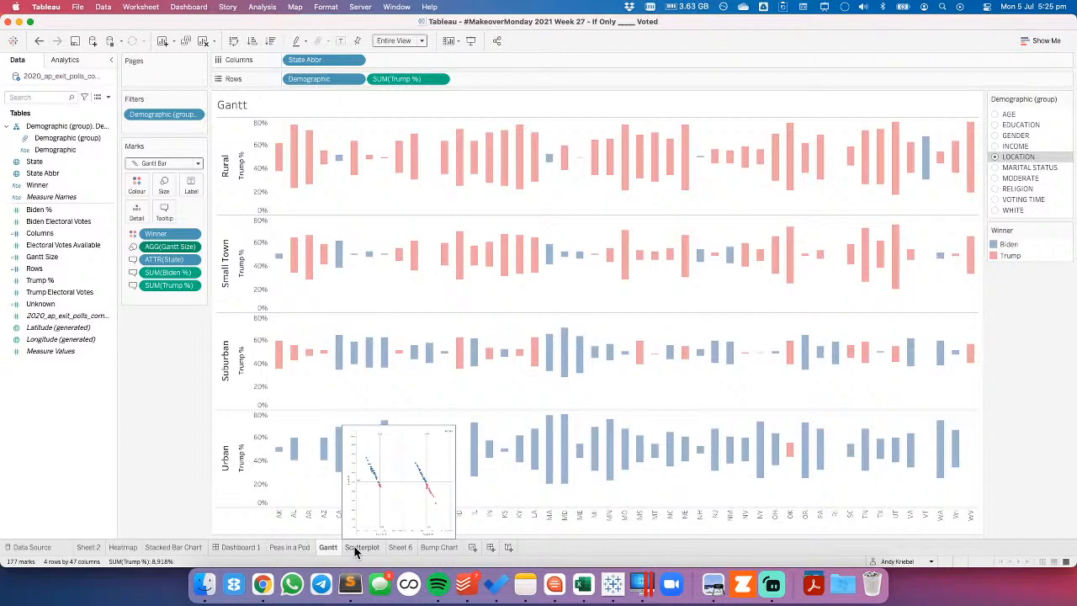
pyautogui.click(439, 547)
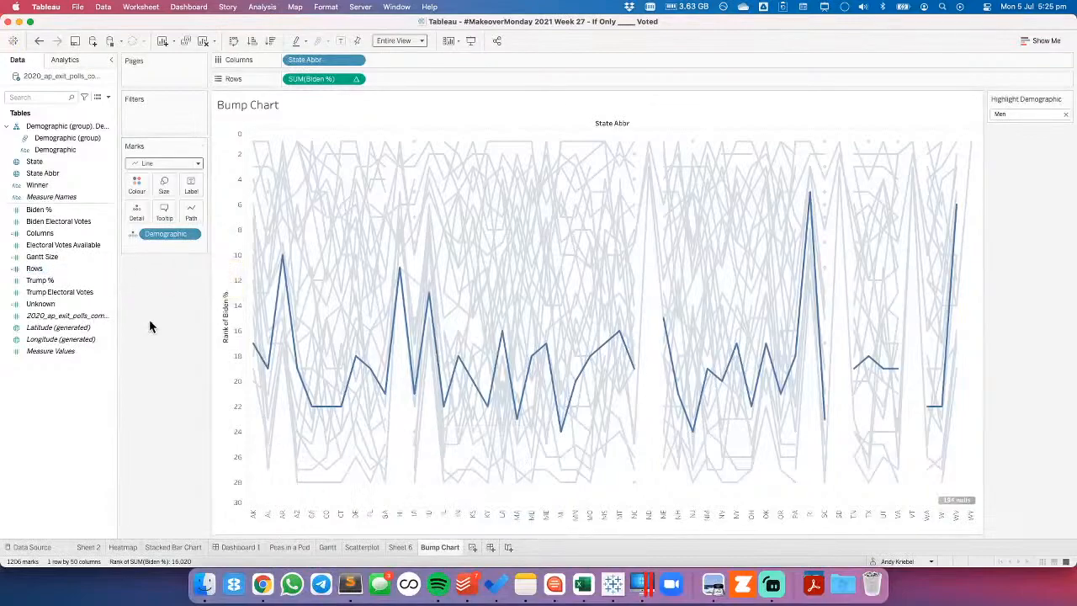
pyautogui.click(424, 552)
pyautogui.click(239, 547)
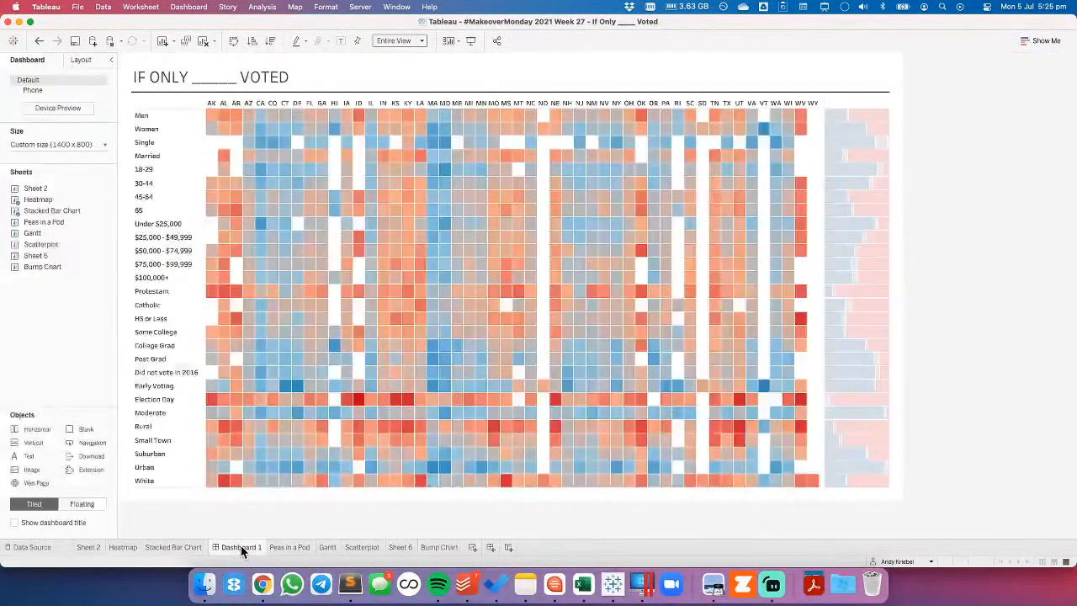
pyautogui.moveTo(686, 345)
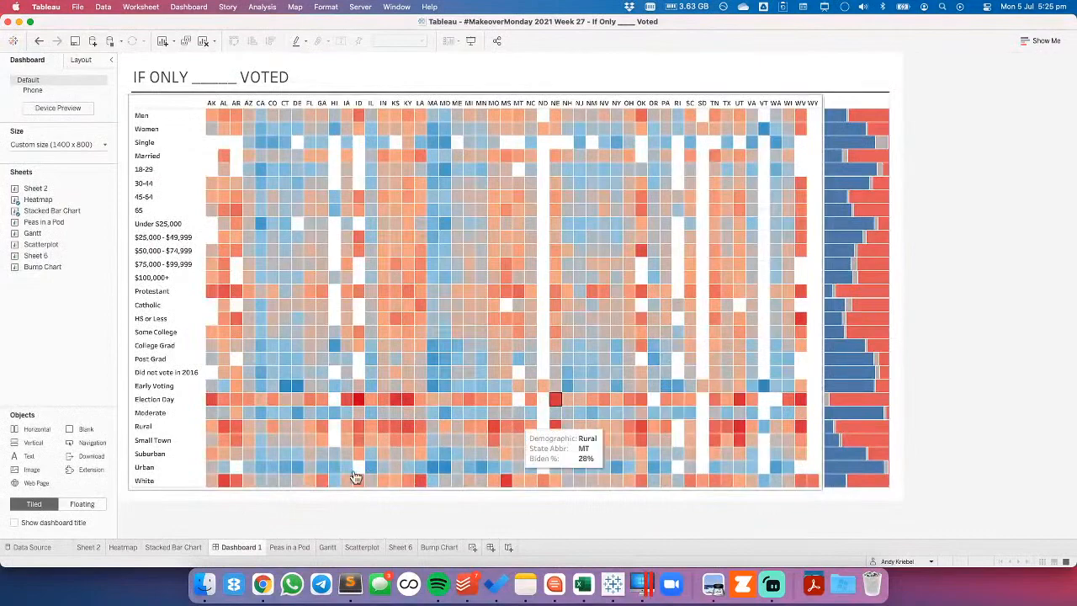
pyautogui.click(168, 545)
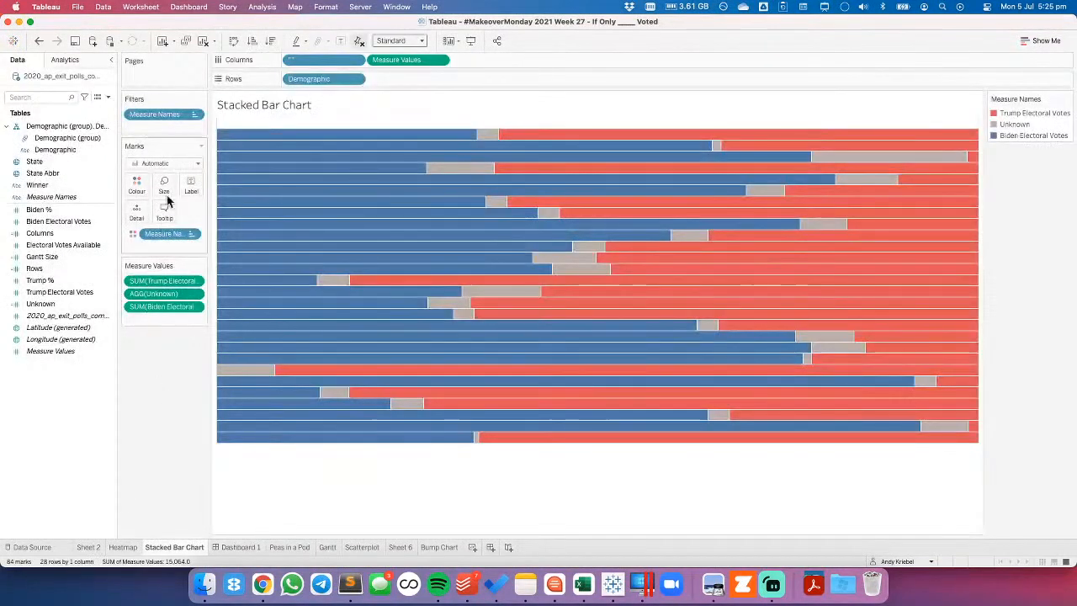
pyautogui.click(137, 186)
pyautogui.moveTo(182, 253); pyautogui.dragTo(186, 251)
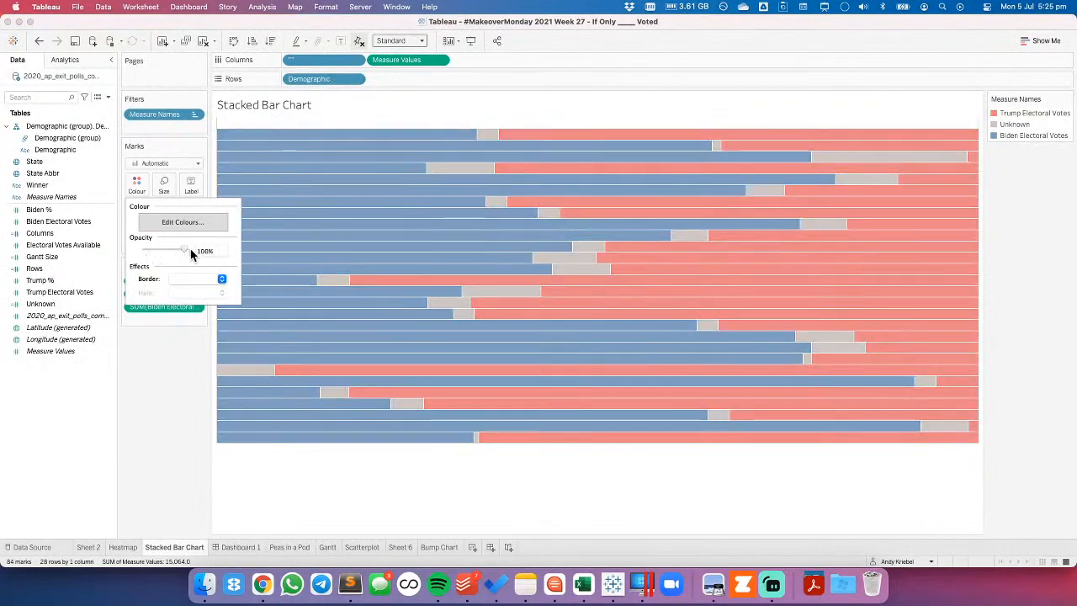
pyautogui.doubleClick(1056, 133)
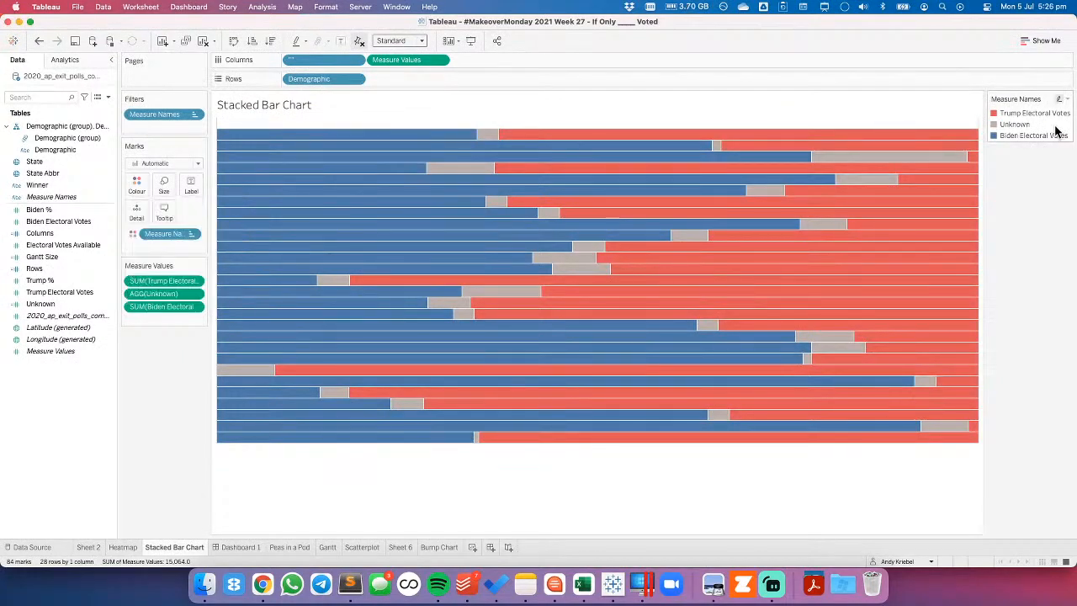
pyautogui.click(558, 213)
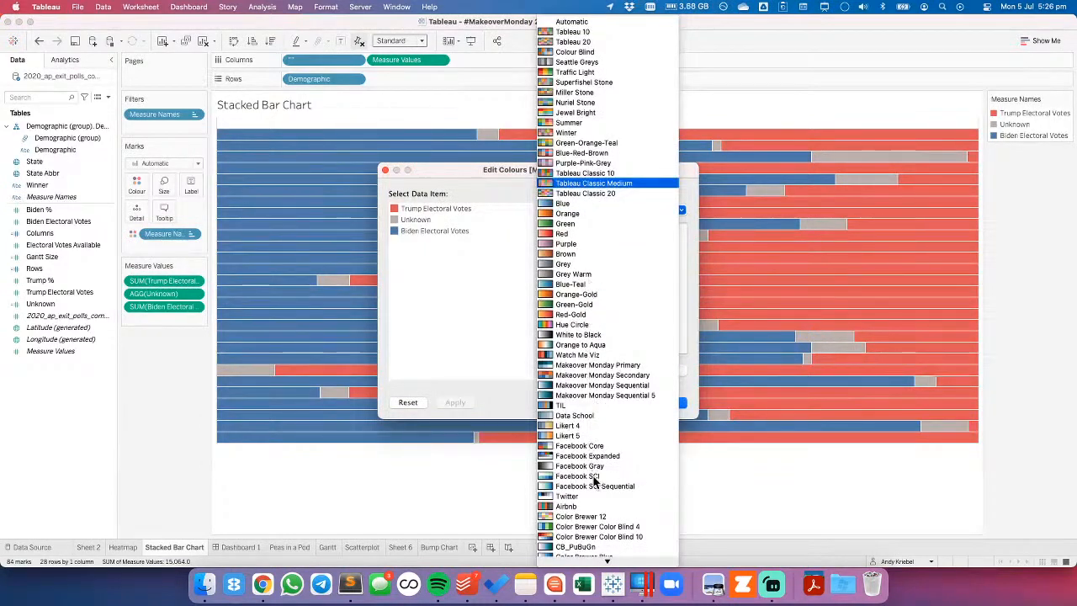
pyautogui.click(474, 288)
pyautogui.click(620, 403)
# Examine the heatmap's Biden % colour palette and the RGB values of its red end colour.
pyautogui.click(117, 547)
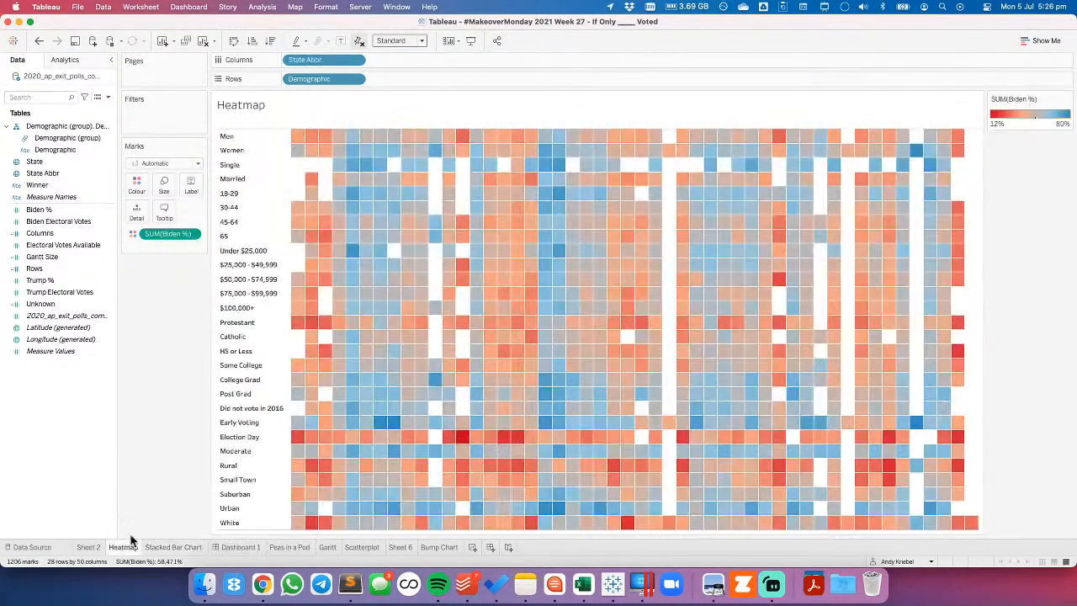
pyautogui.doubleClick(1014, 126)
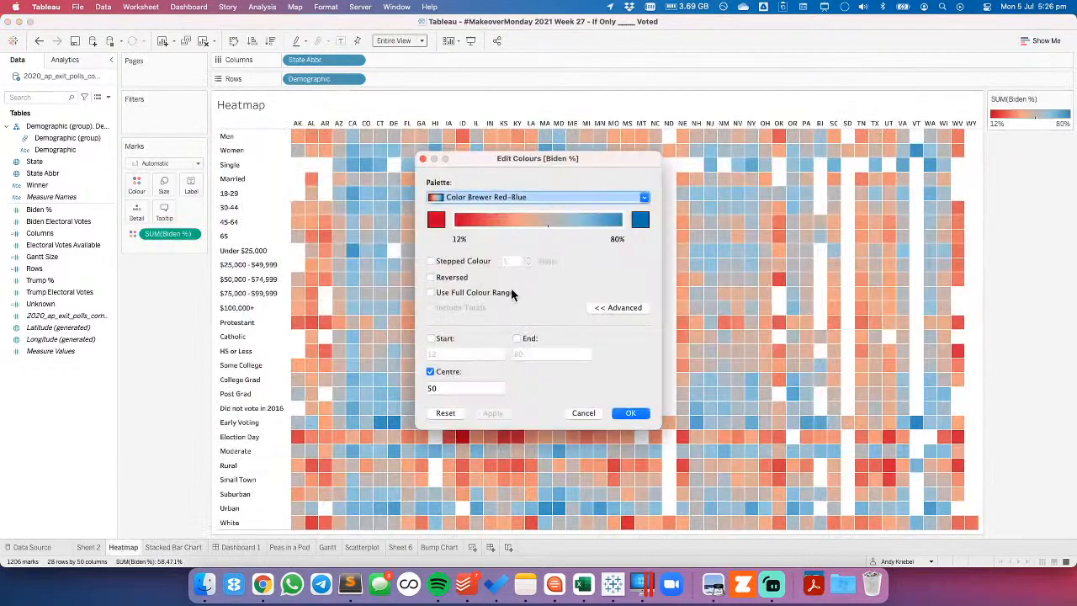
pyautogui.click(436, 221)
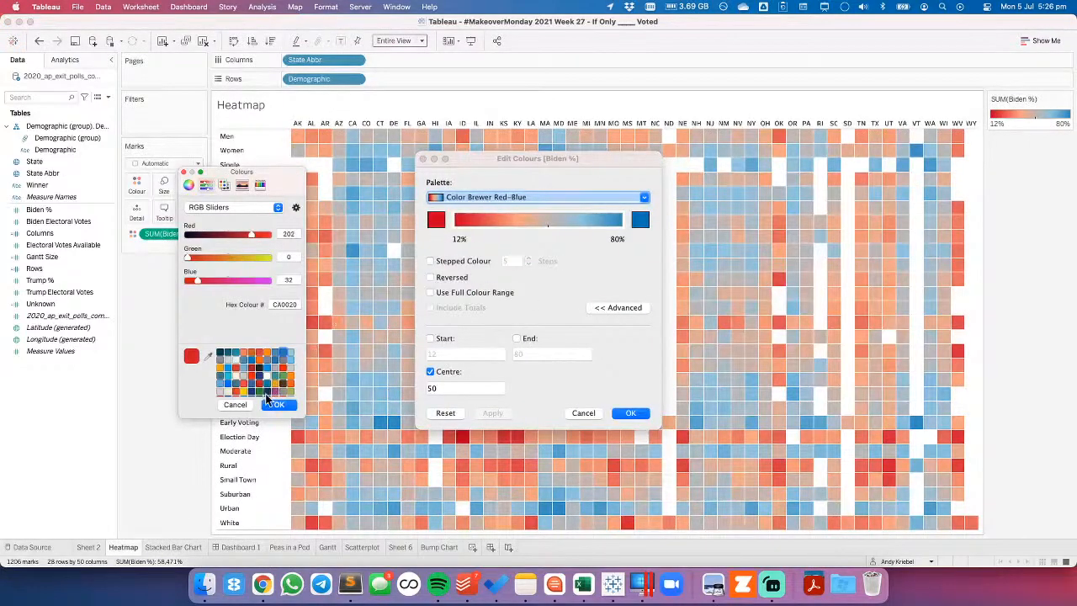
pyautogui.click(235, 405)
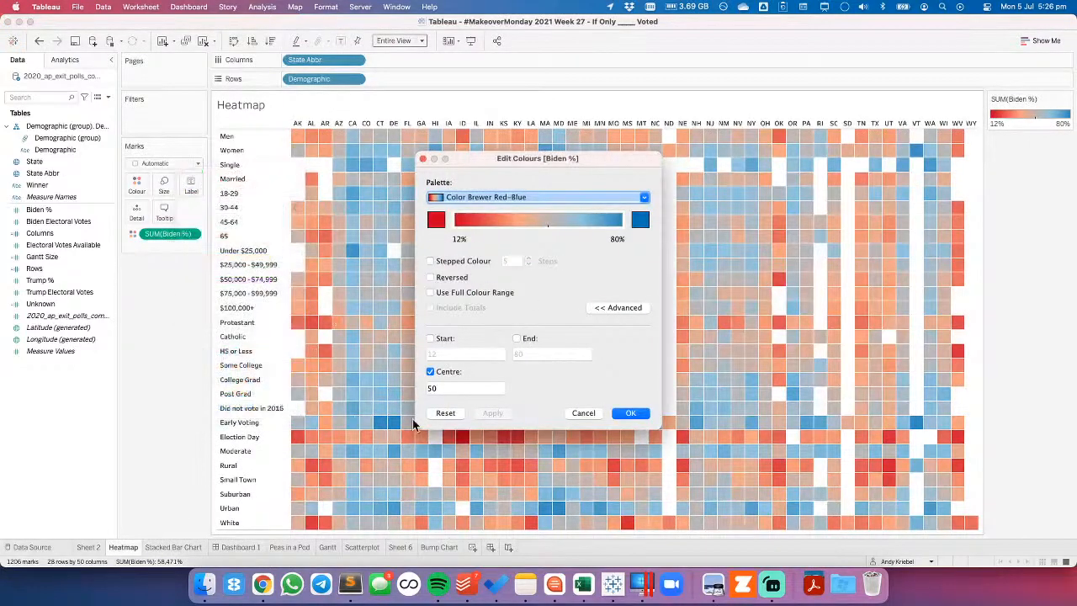
pyautogui.click(580, 413)
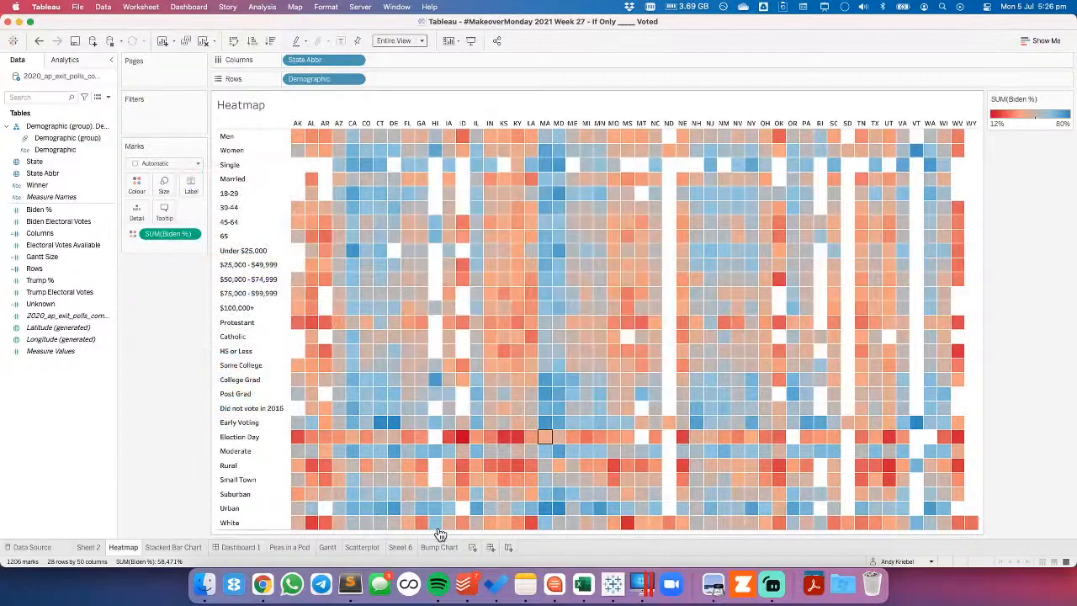
# Set the Trump Electoral Votes colour in the stacked bar chart to red D13034.
pyautogui.click(197, 547)
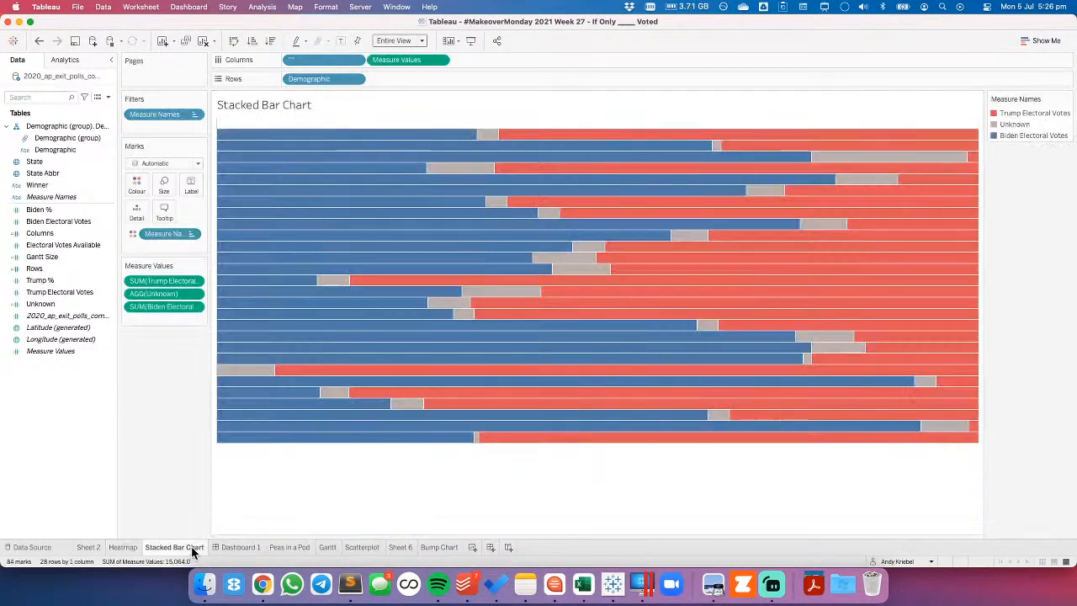
pyautogui.doubleClick(1062, 127)
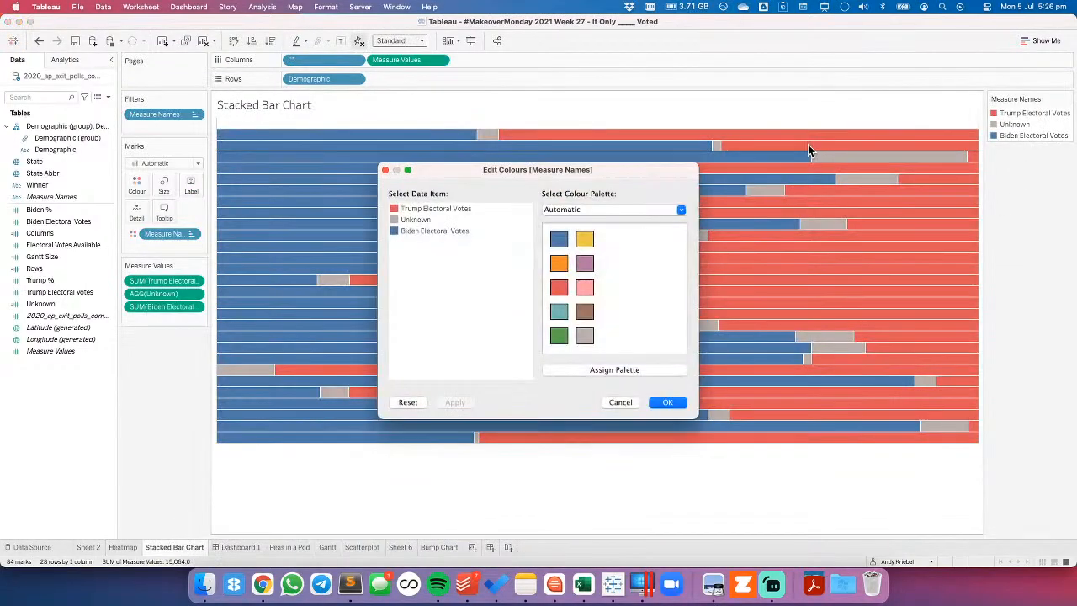
pyautogui.click(565, 211)
pyautogui.click(392, 209)
pyautogui.doubleClick(392, 209)
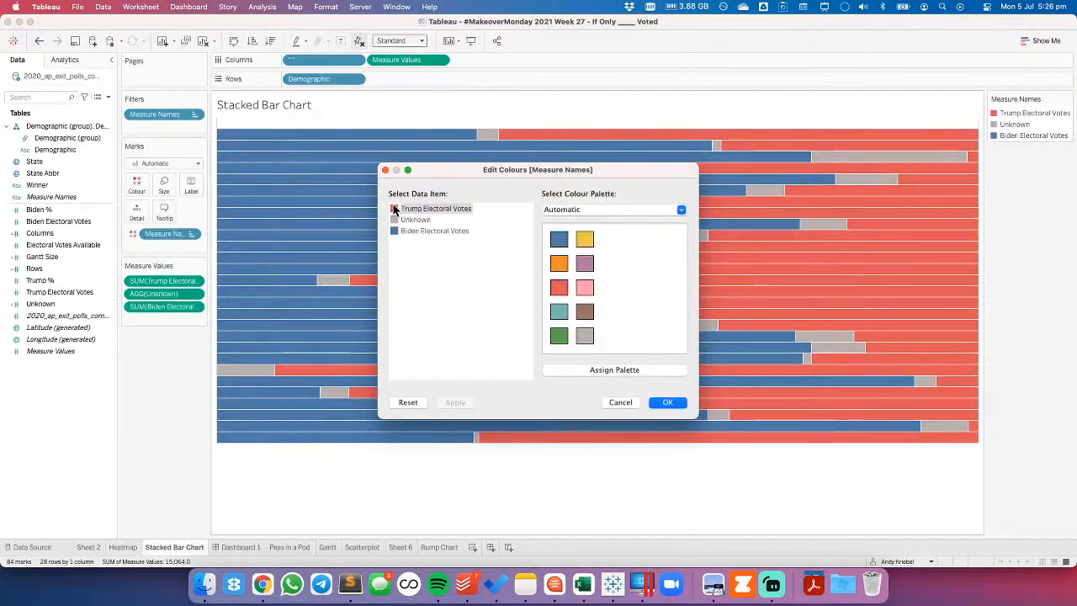
pyautogui.click(260, 353)
pyautogui.click(279, 404)
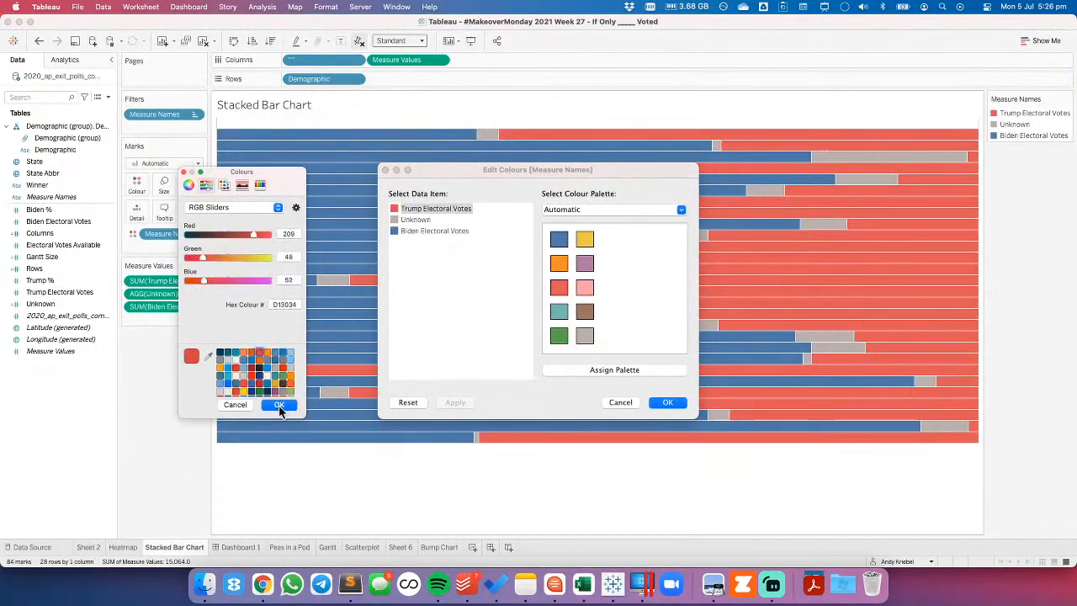
# Set Biden Electoral Votes to blue 1C70AA and Unknown to the lightest Seattle Greys colour, then apply the stacked bar colours.
pyautogui.doubleClick(394, 232)
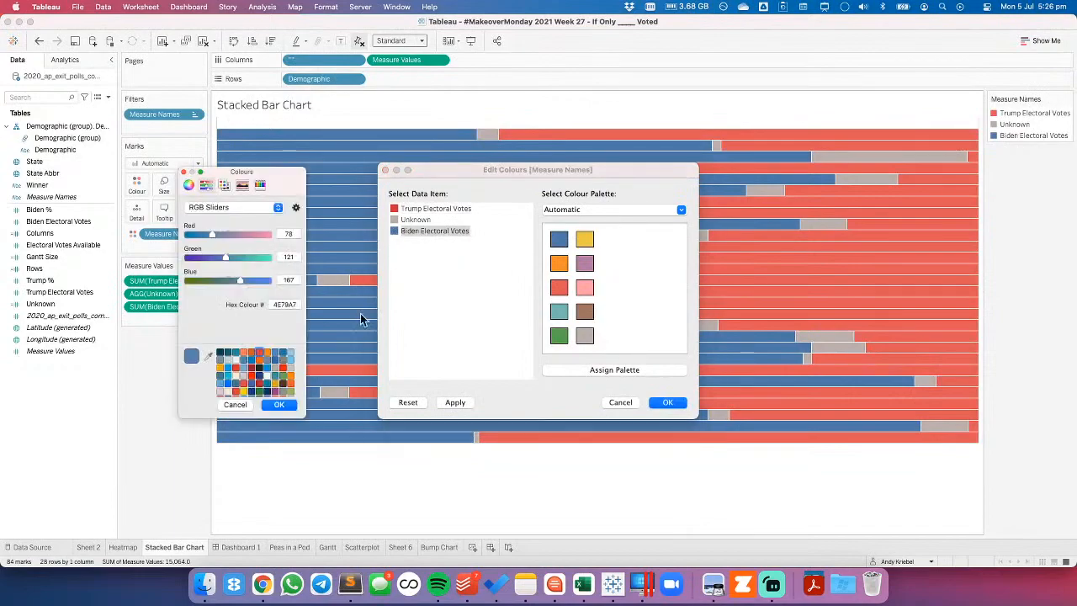
pyautogui.click(282, 358)
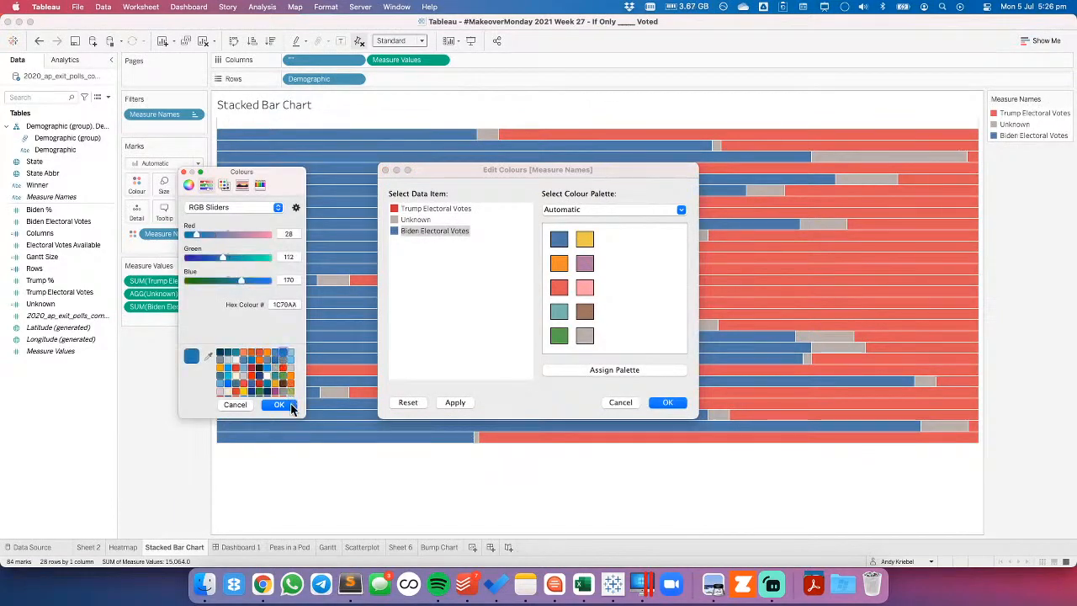
pyautogui.click(279, 404)
pyautogui.click(412, 219)
pyautogui.click(591, 208)
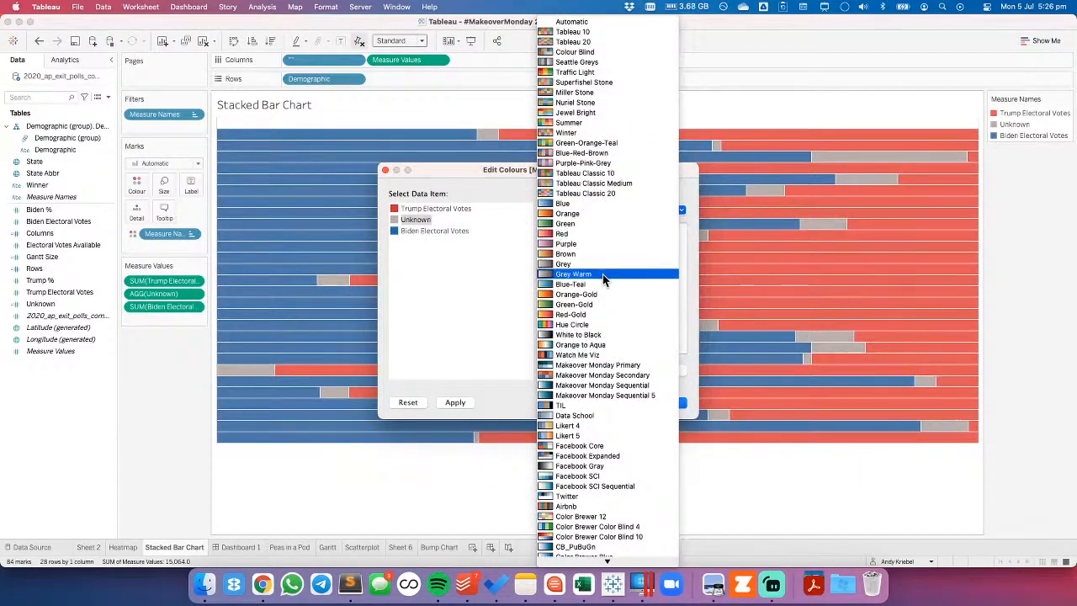
pyautogui.click(579, 64)
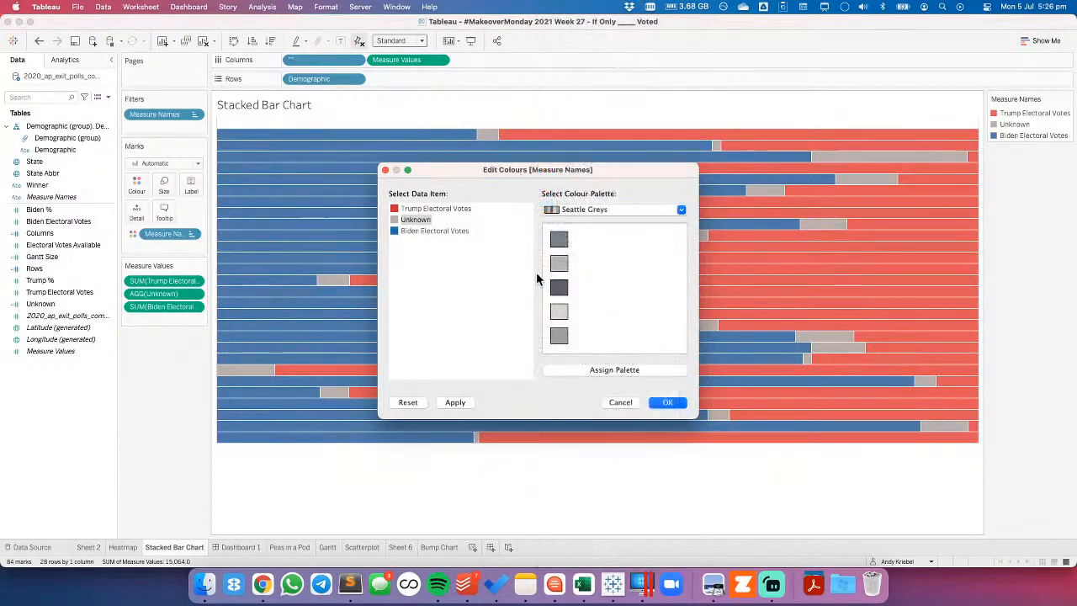
pyautogui.click(559, 312)
pyautogui.click(667, 403)
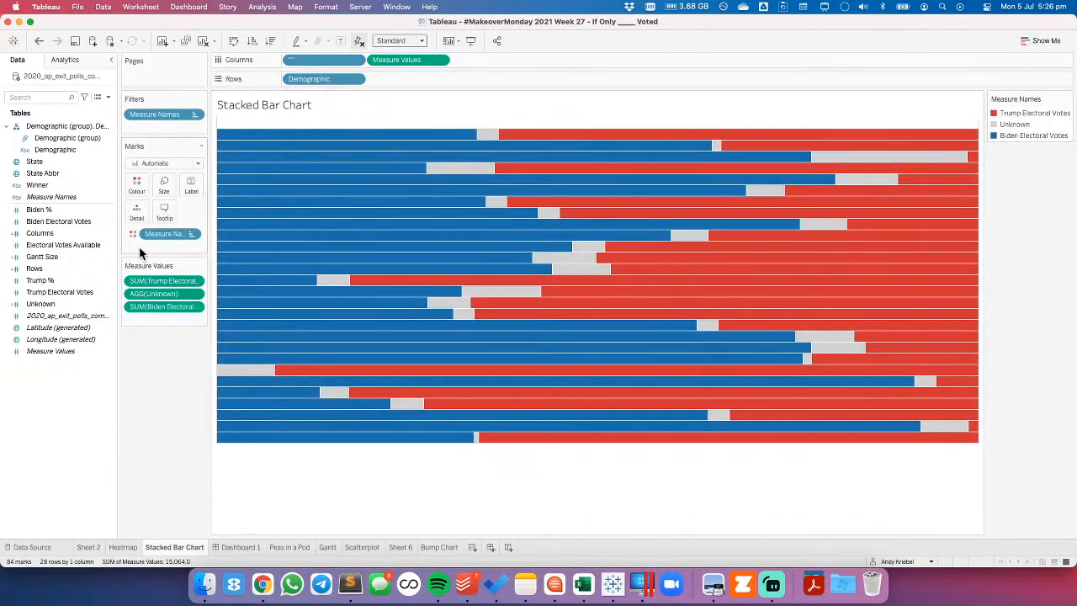
# Set the stacked bars' opacity to 80% and check their colours against the heatmap on Dashboard 1.
pyautogui.click(143, 187)
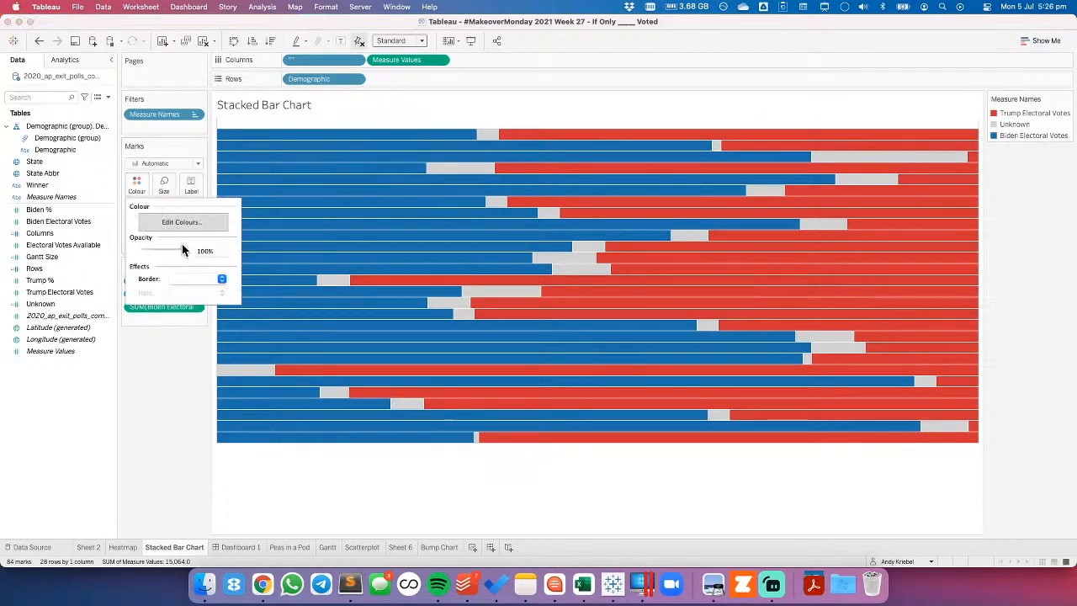
pyautogui.click(203, 249)
pyautogui.write('80')
pyautogui.press('Return')
pyautogui.click(176, 439)
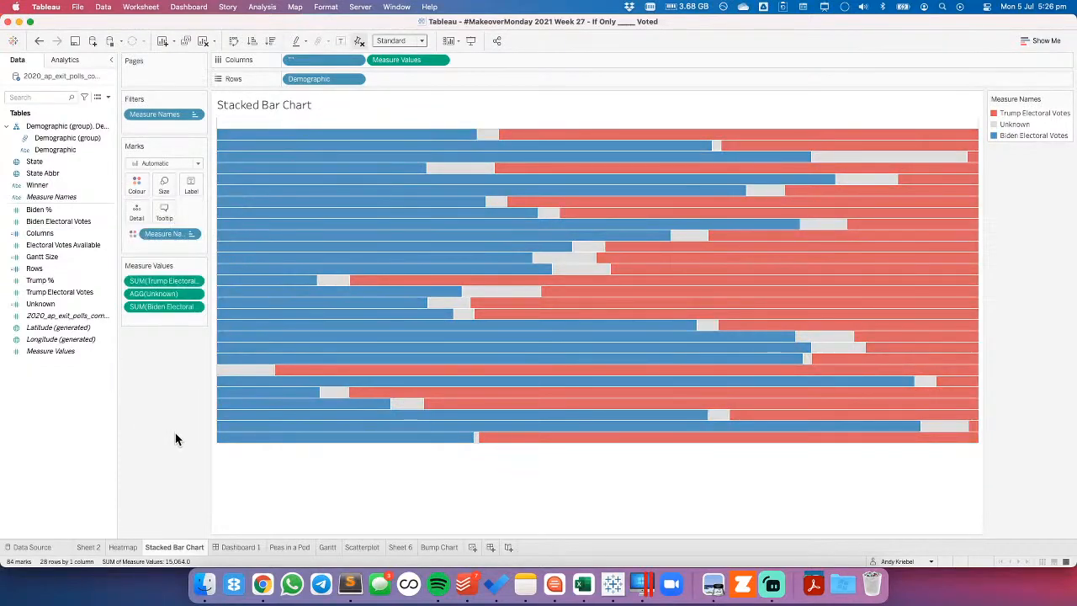
pyautogui.click(123, 547)
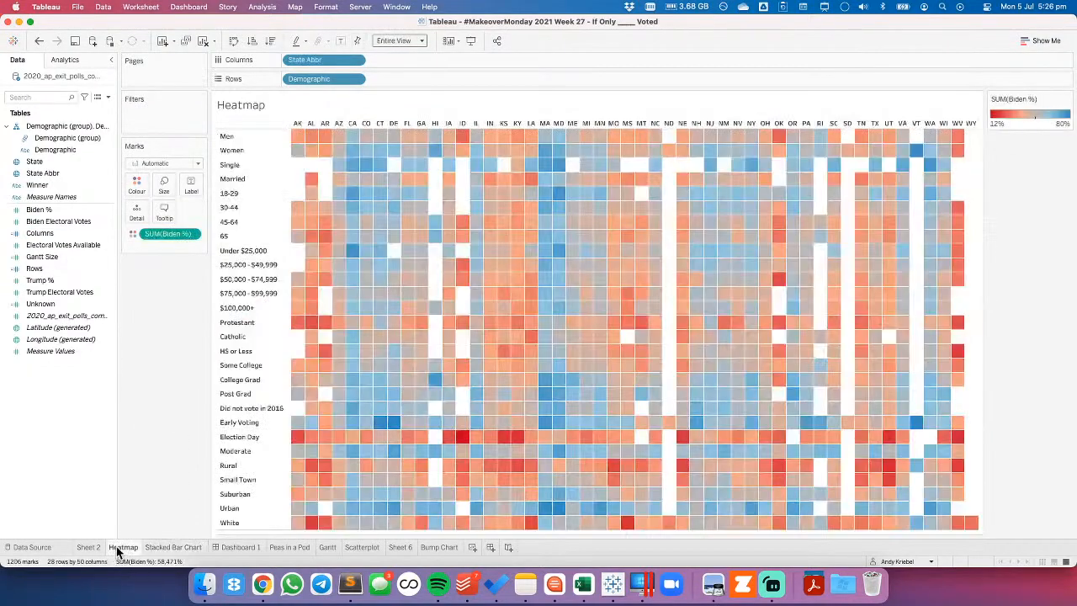
pyautogui.click(236, 546)
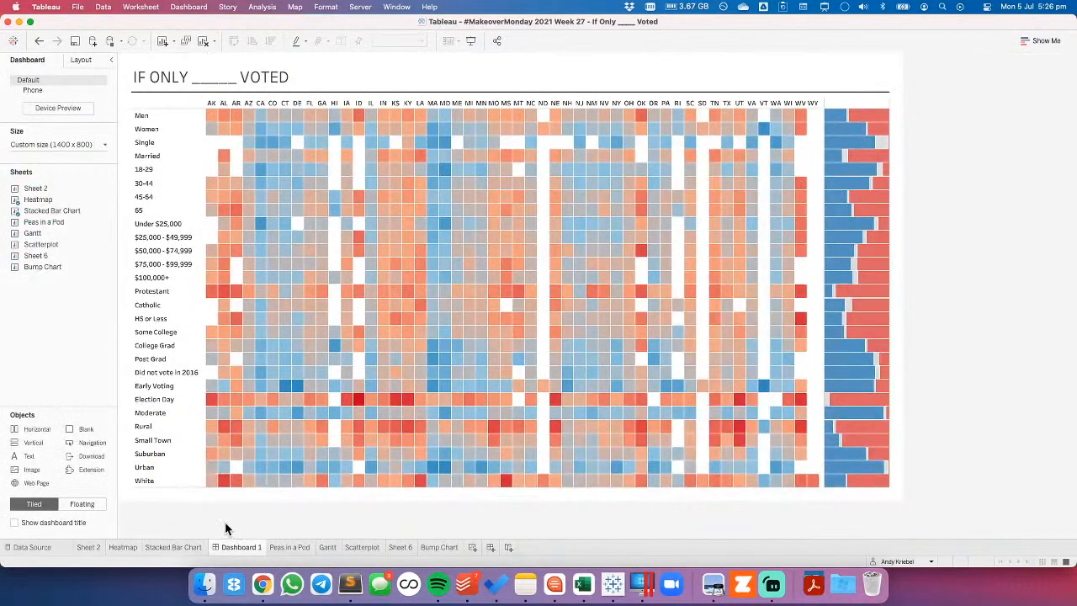
# Set the stacked bars' border to None and check the bars on Dashboard 1.
pyautogui.click(187, 547)
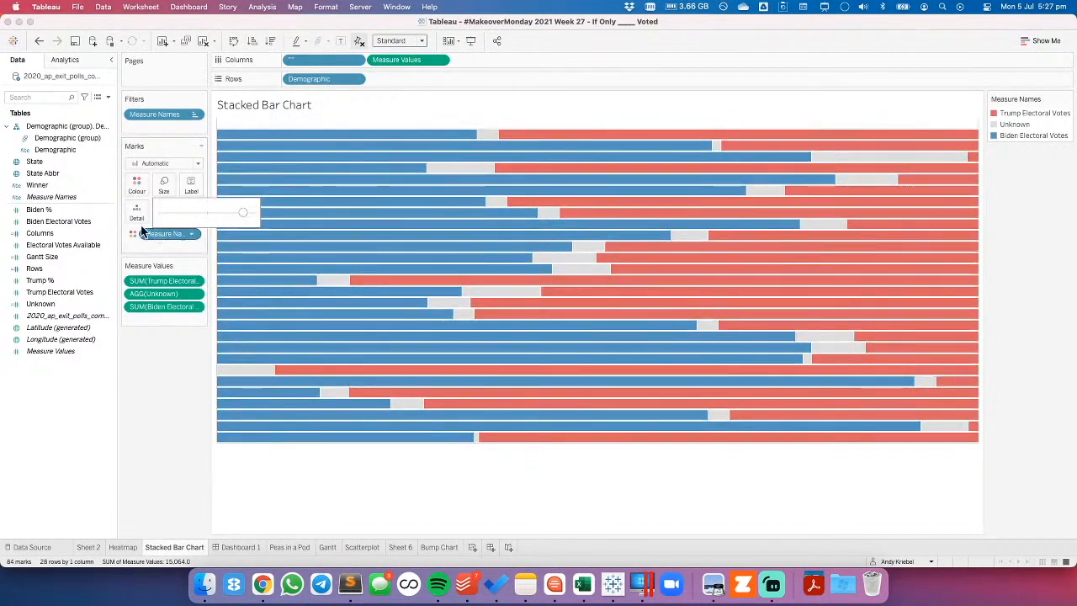
pyautogui.click(137, 190)
pyautogui.click(190, 280)
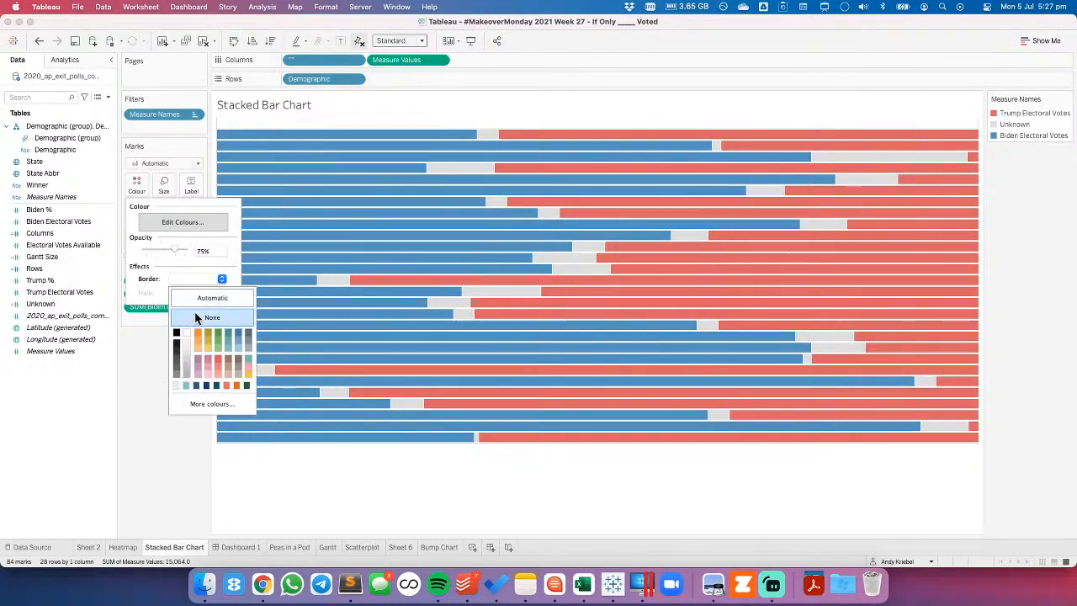
pyautogui.click(143, 370)
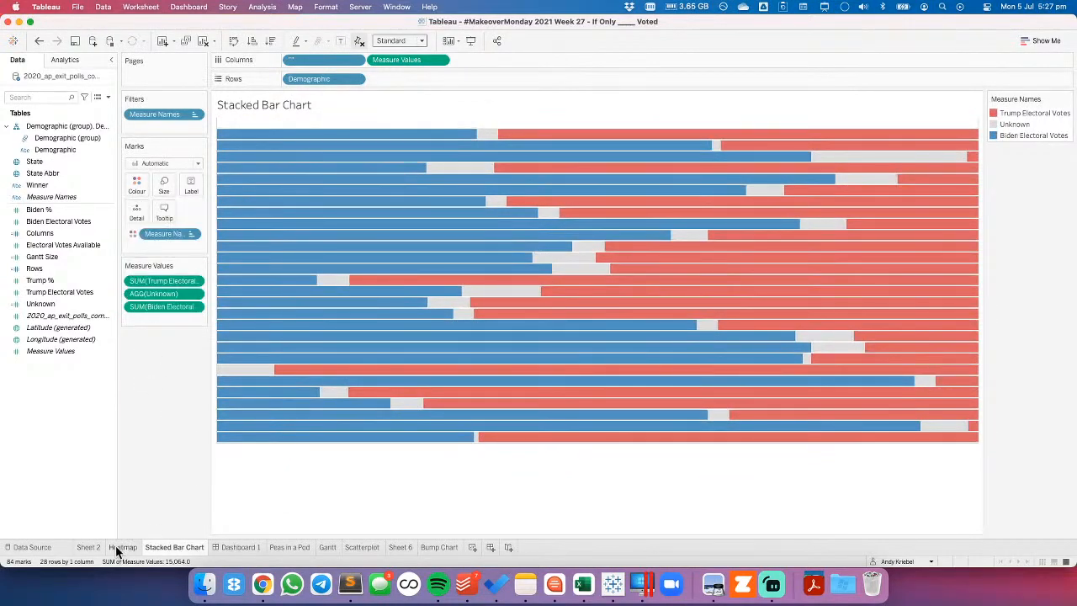
pyautogui.click(238, 547)
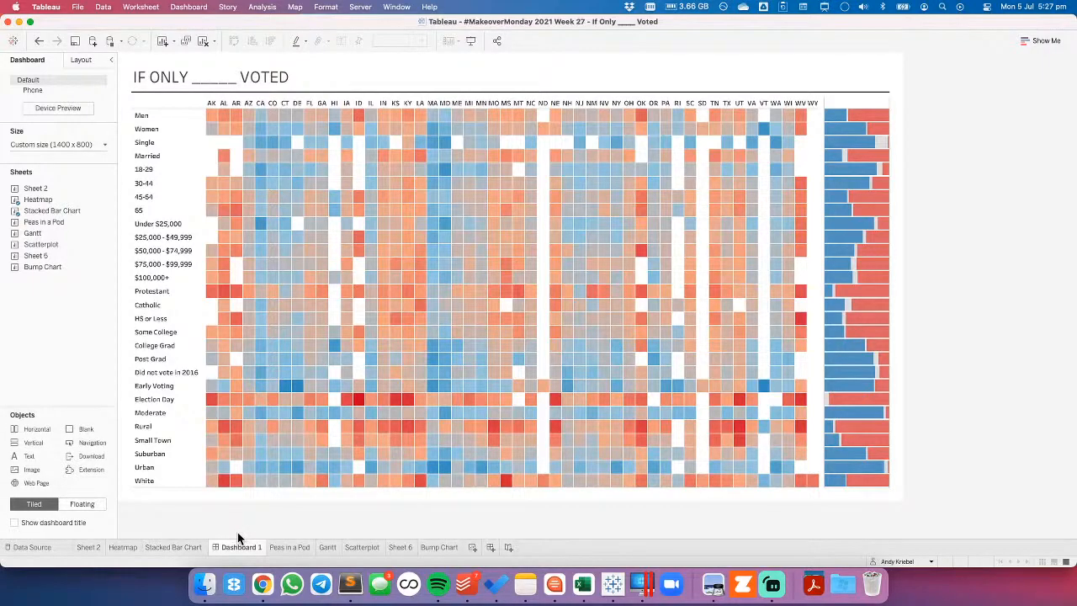
# Add Trump % to the Heatmap sheet's tooltip.
pyautogui.click(127, 547)
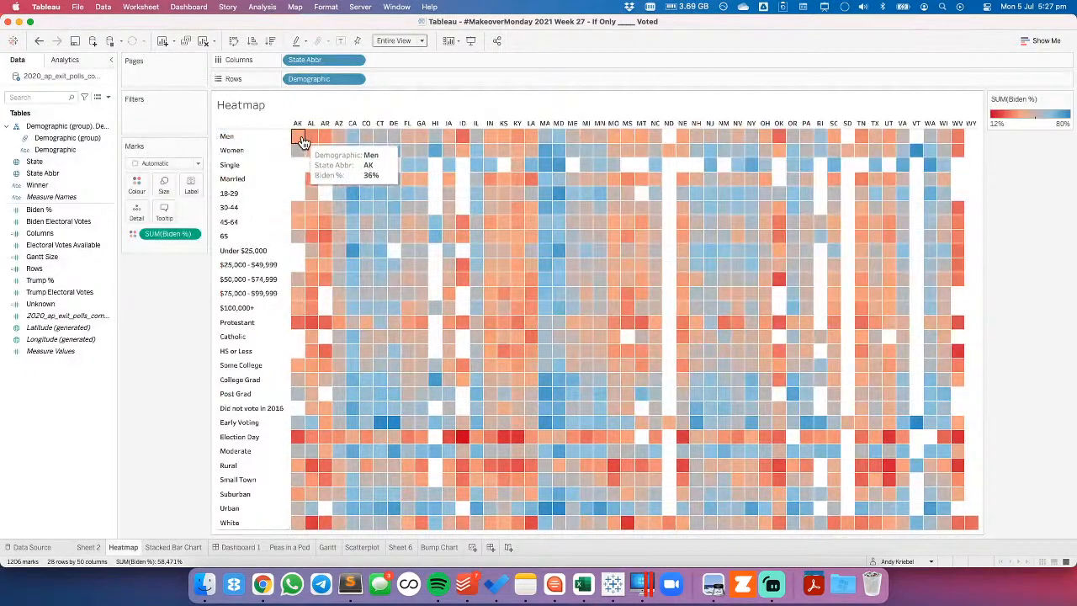
pyautogui.moveTo(41, 279); pyautogui.dragTo(163, 208)
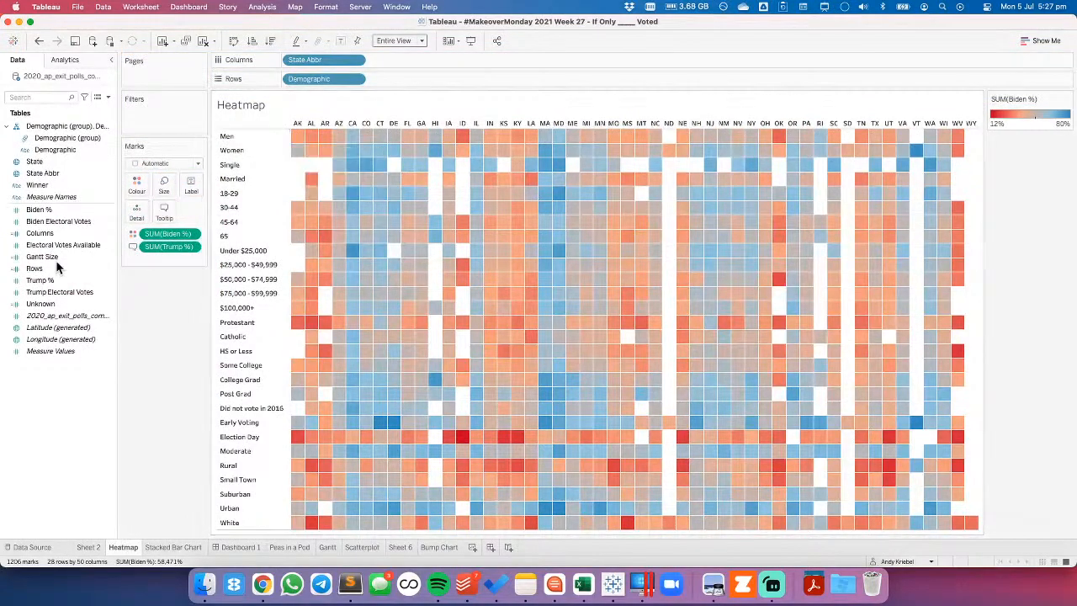
pyautogui.moveTo(42, 303); pyautogui.dragTo(168, 214)
pyautogui.moveTo(299, 138)
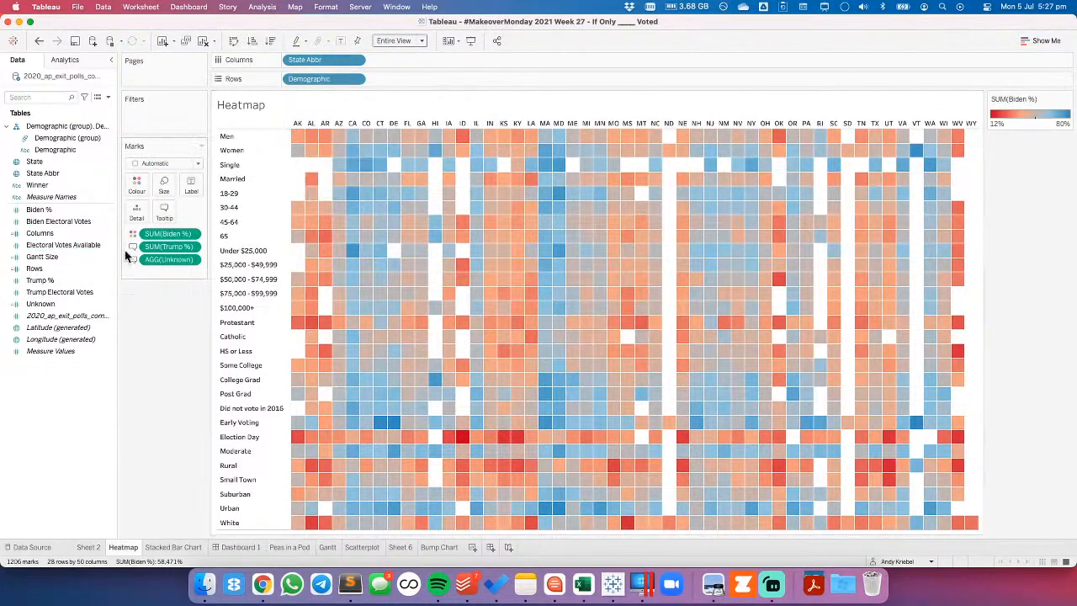
pyautogui.moveTo(155, 262); pyautogui.dragTo(295, 145)
pyautogui.moveTo(296, 142)
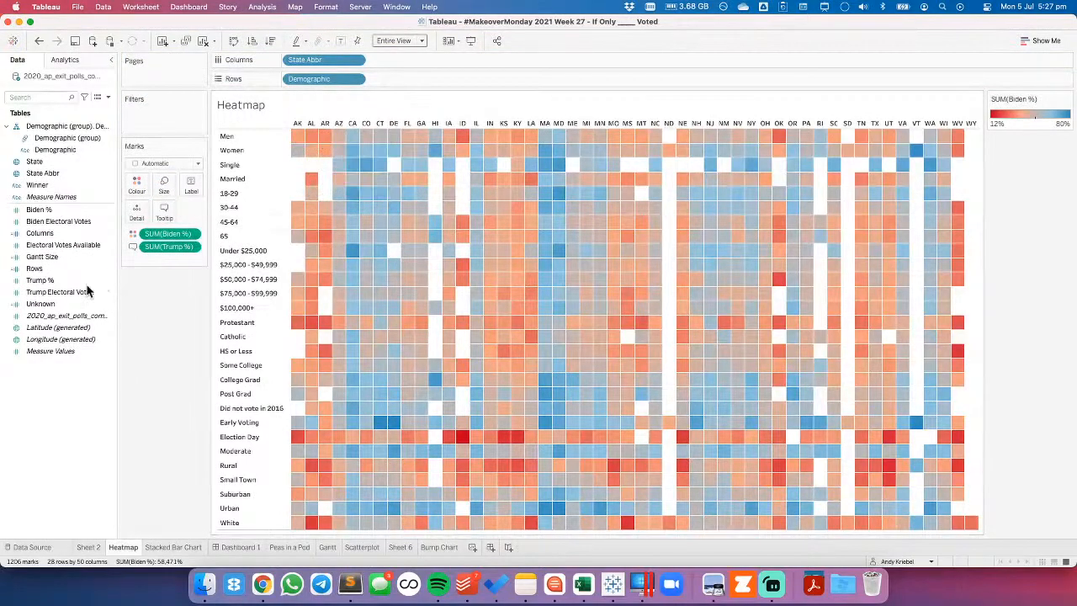
# Add State to the heatmap's tooltip and create a calculated field named STATE with the formula UPPER([State]).
pyautogui.click(57, 164)
pyautogui.moveTo(56, 162); pyautogui.dragTo(165, 214)
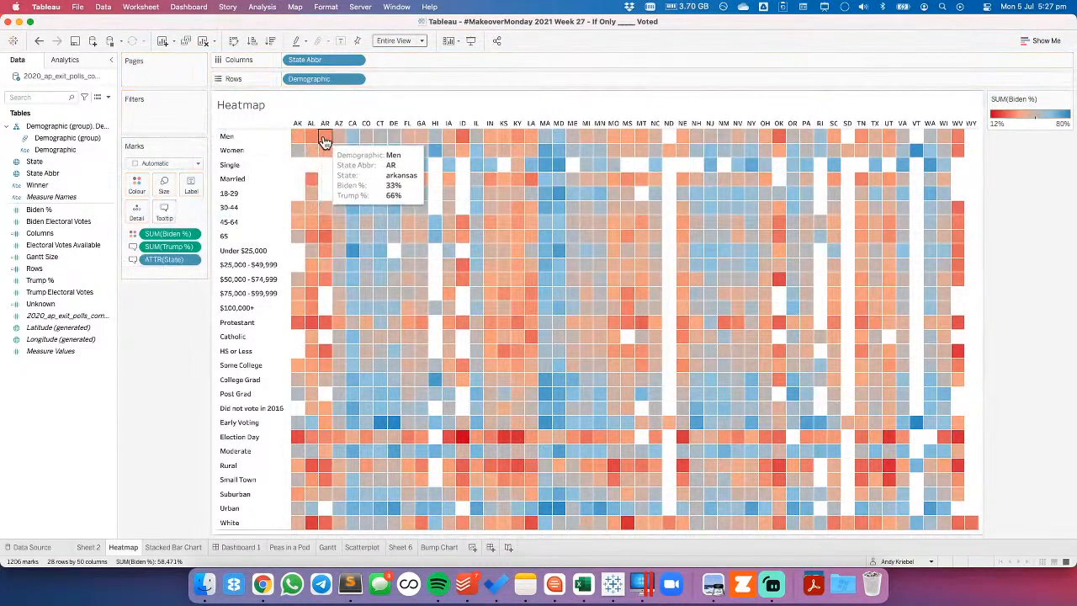
pyautogui.rightClick(39, 389)
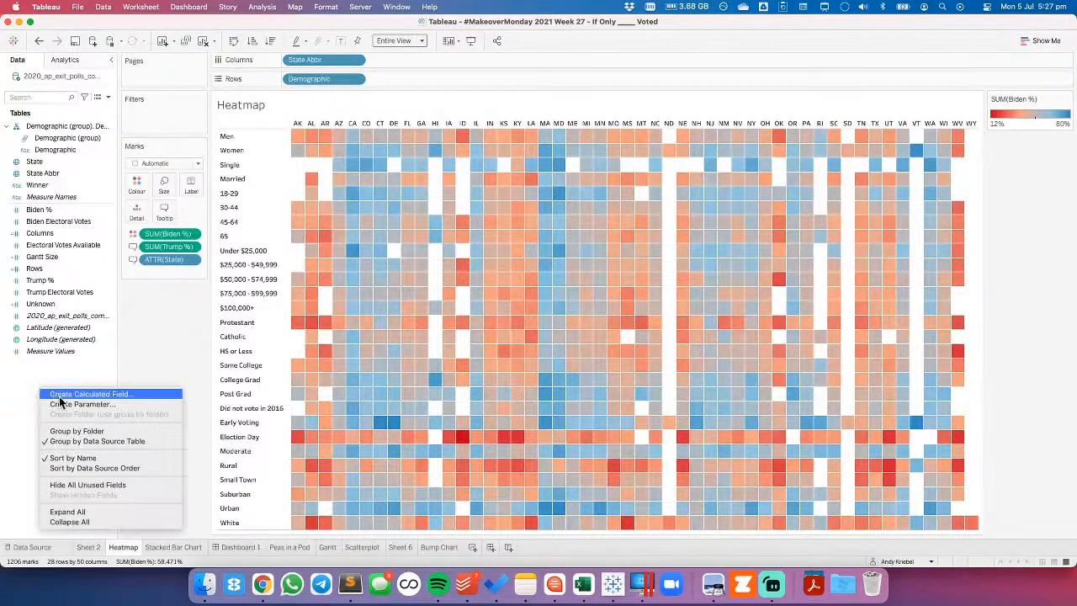
pyautogui.click(63, 395)
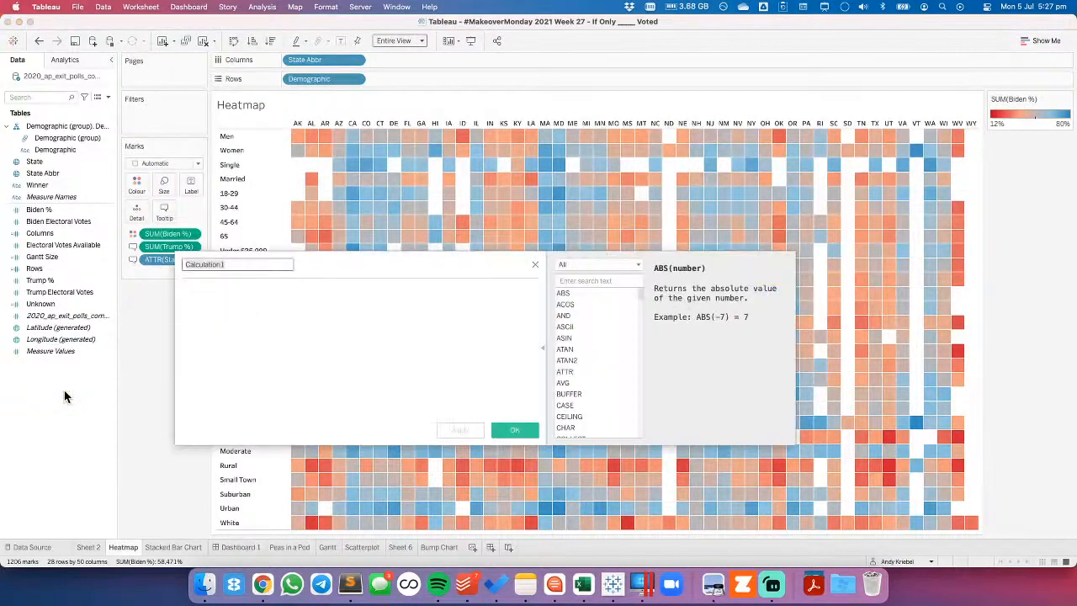
pyautogui.write('STATE')
pyautogui.press('Tab')
pyautogui.write('up')
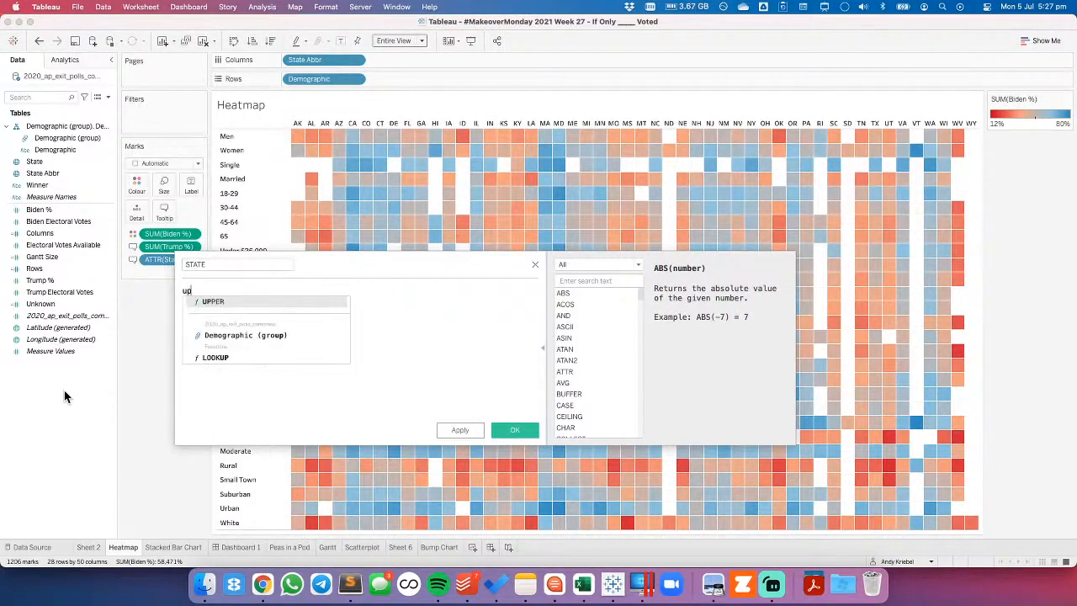
pyautogui.press('Return')
pyautogui.write('stat')
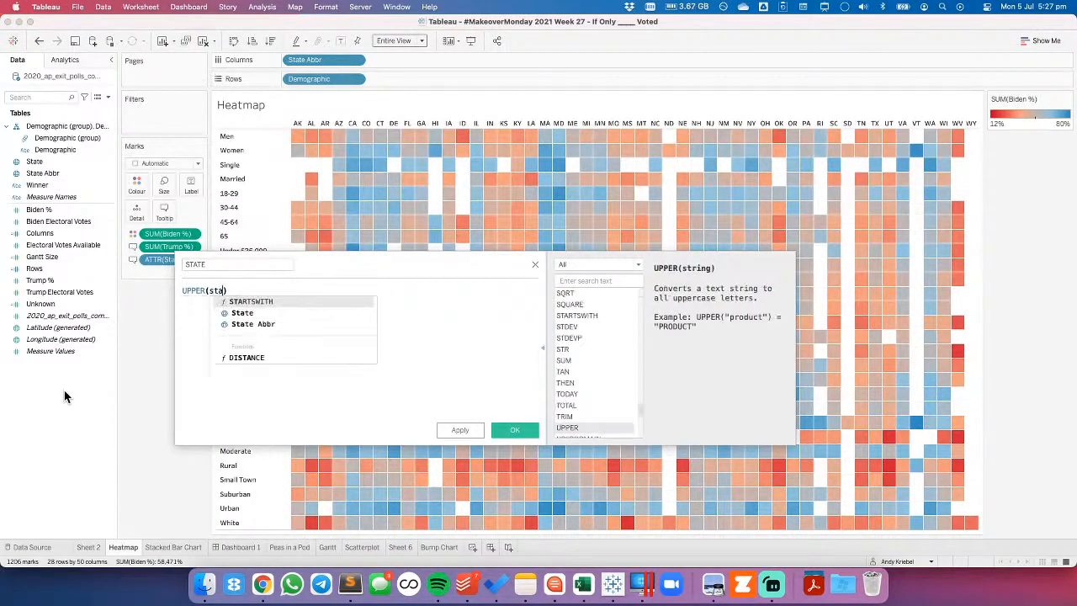
pyautogui.press('Return')
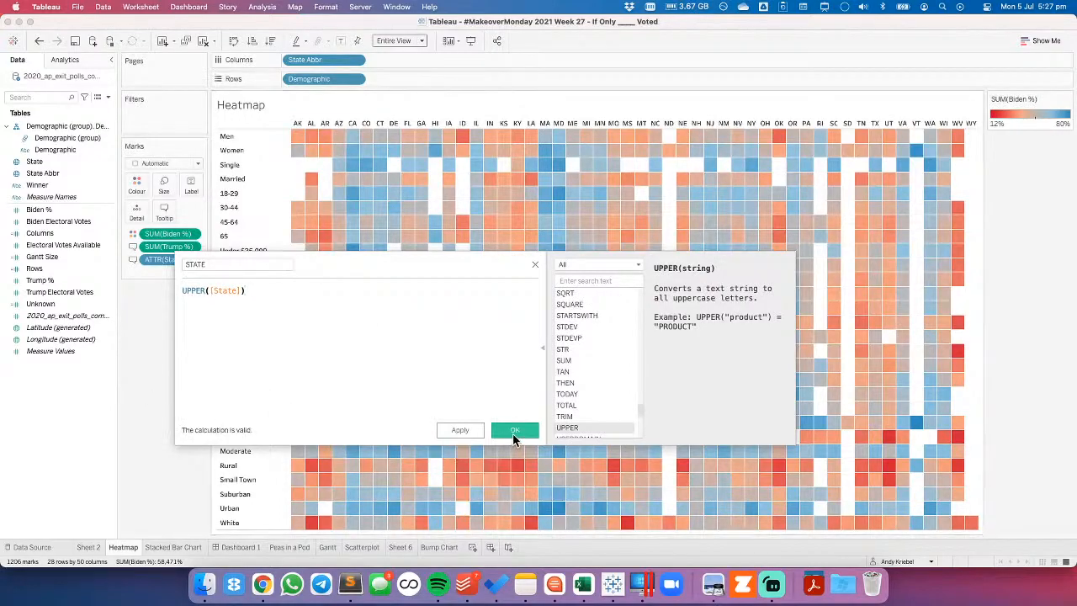
pyautogui.click(515, 430)
# Replace State in the heatmap's tooltip with STATE as an attribute, and exclude State Abbr from the tooltip.
pyautogui.moveTo(36, 172); pyautogui.dragTo(191, 262)
pyautogui.click(192, 261)
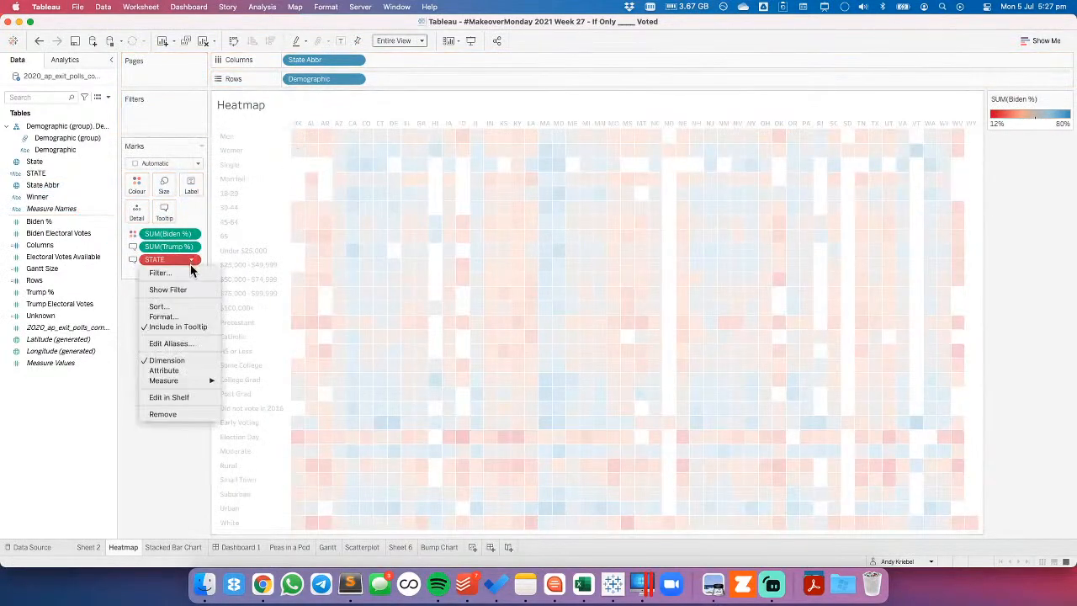
pyautogui.click(175, 372)
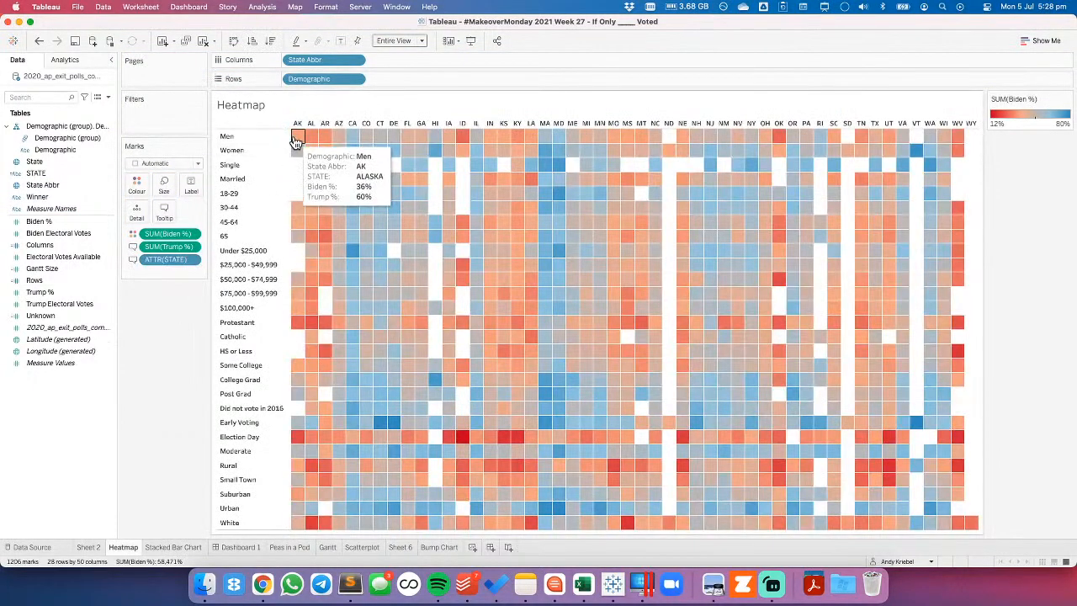
pyautogui.click(357, 59)
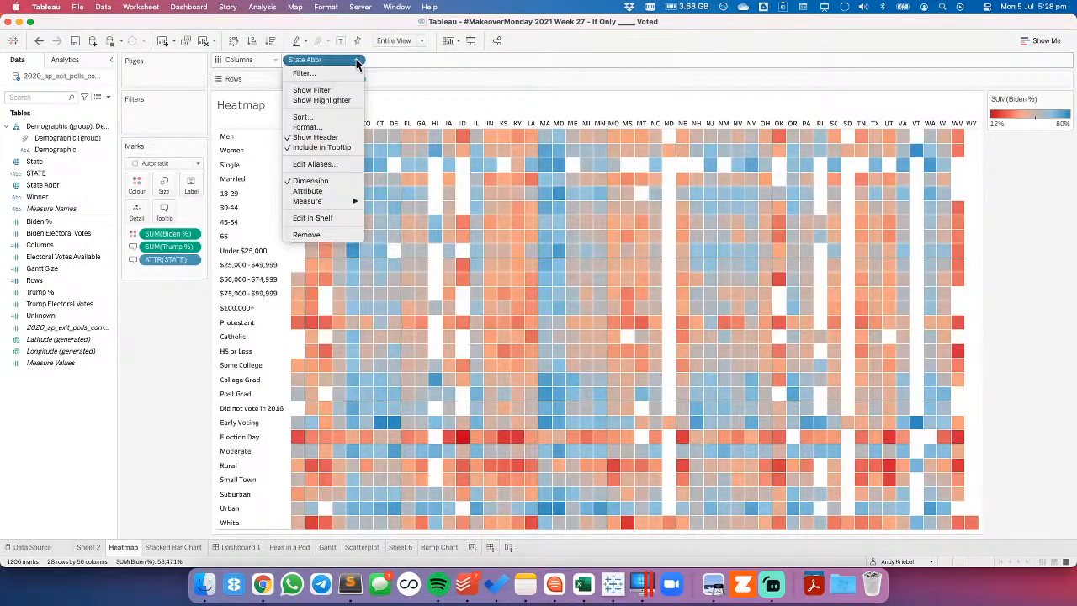
pyautogui.click(317, 149)
pyautogui.moveTo(302, 137)
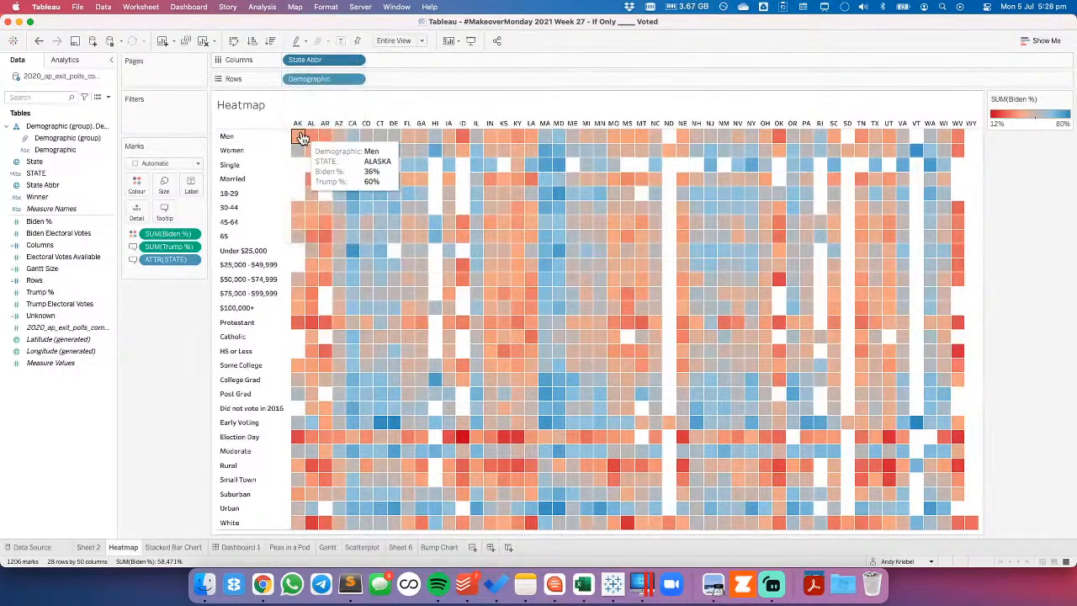
# Rewrite the tooltip's first line as <Demographic> | <ATTR(STATE)>, without the Demographic label.
pyautogui.click(164, 210)
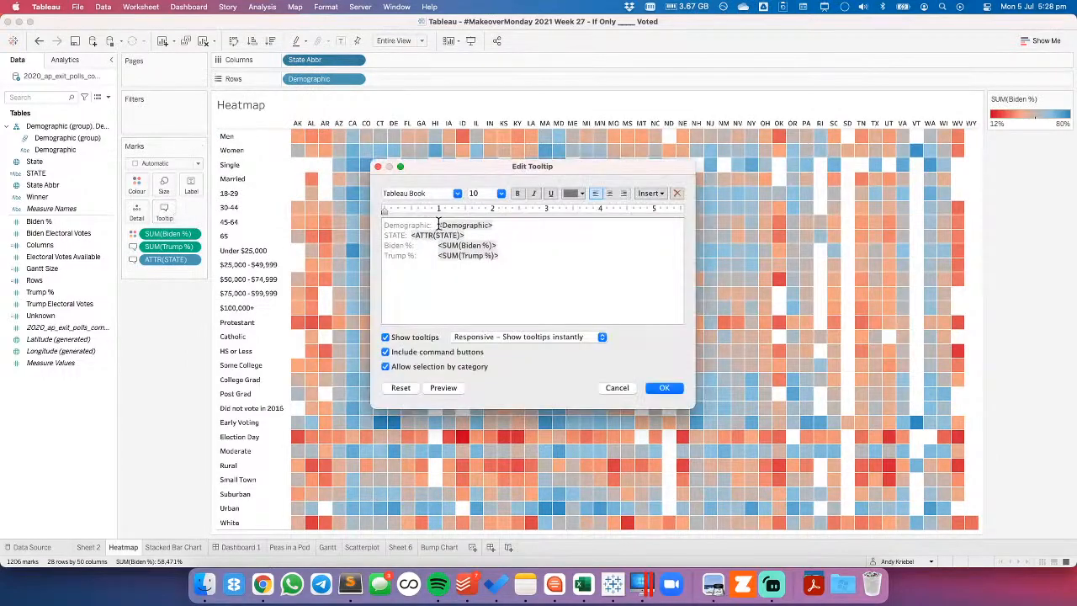
pyautogui.moveTo(412, 235); pyautogui.dragTo(488, 231)
pyautogui.press('super+c')
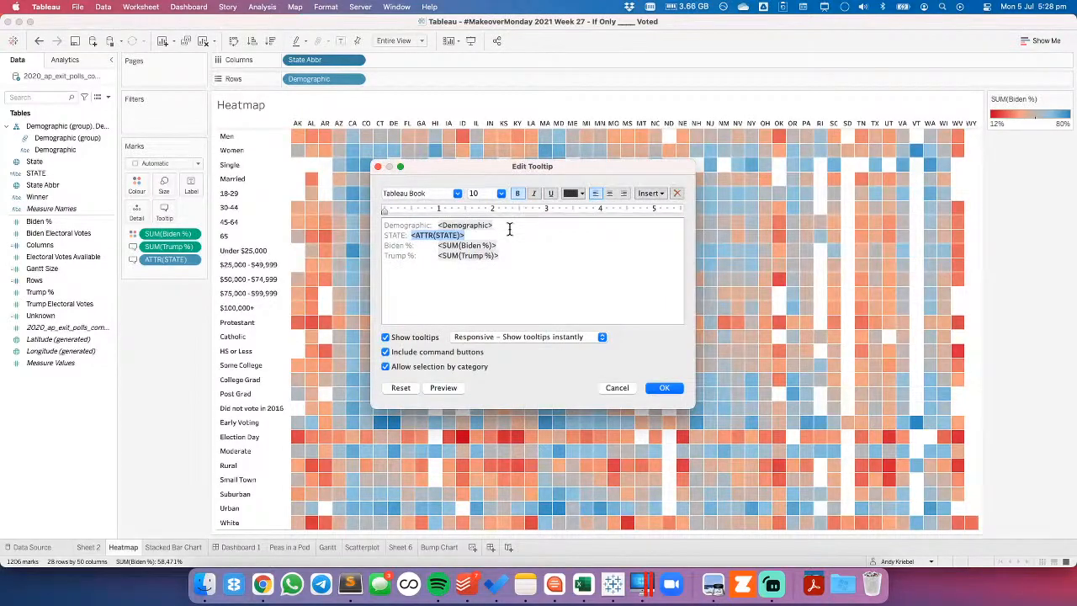
pyautogui.press('BackSpace')
pyautogui.press('super+v')
pyautogui.moveTo(436, 226); pyautogui.dragTo(365, 222)
pyautogui.press('BackSpace')
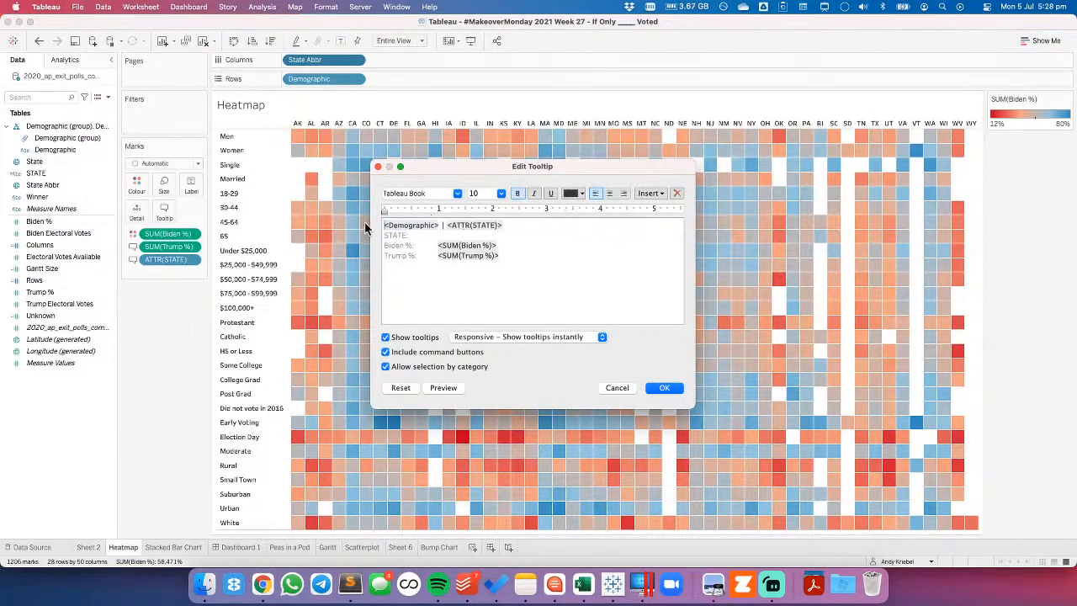
# Delete the leftover STATE line from the tooltip text.
pyautogui.press('BackSpace')
pyautogui.press('BackSpace')
pyautogui.press('BackSpace')
pyautogui.press('BackSpace')
pyautogui.press('BackSpace')
pyautogui.press('BackSpace')
pyautogui.press('Delete')
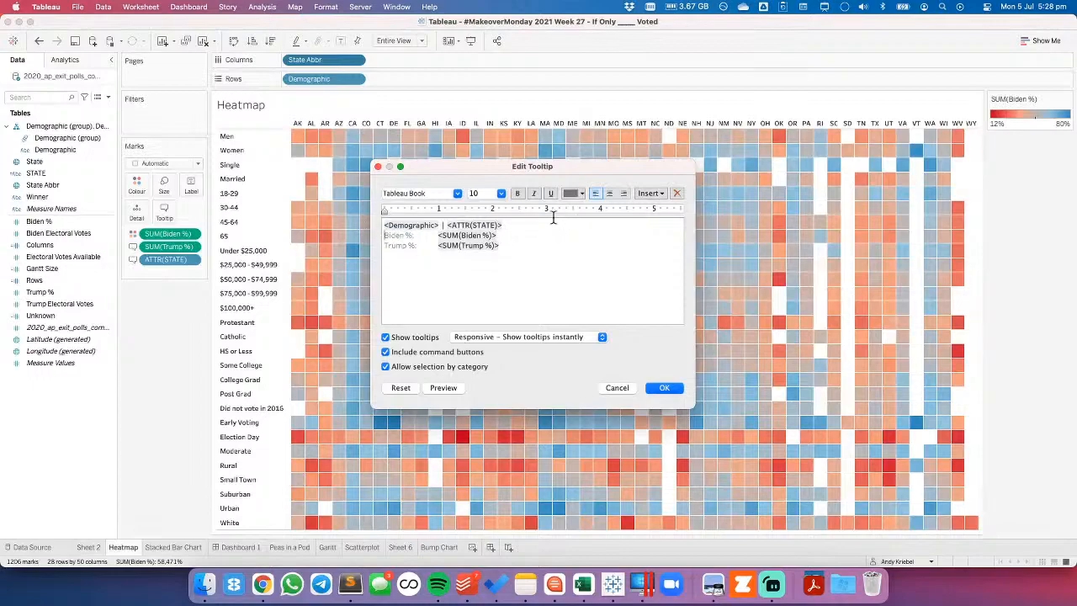
# Colour the Biden % value in the tooltip with the saved red swatch.
pyautogui.doubleClick(461, 235)
pyautogui.click(581, 194)
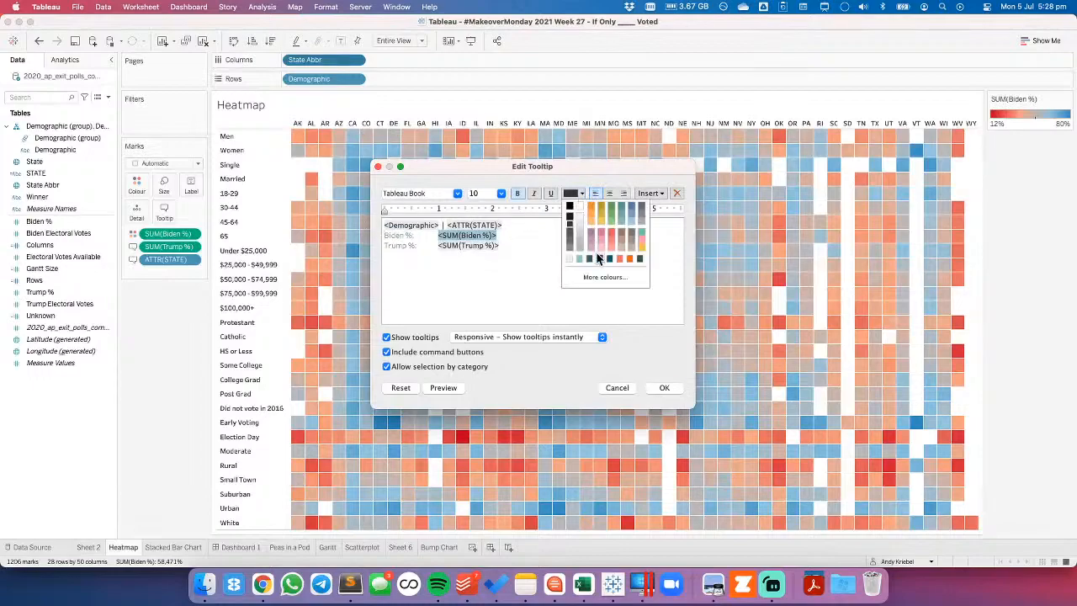
pyautogui.click(600, 277)
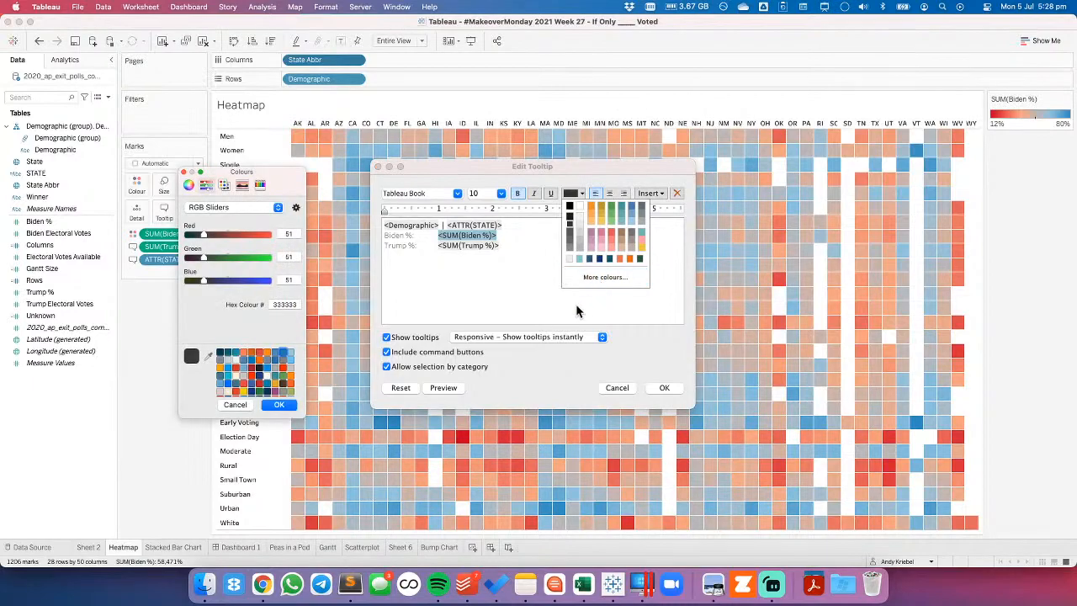
pyautogui.click(259, 354)
pyautogui.click(279, 405)
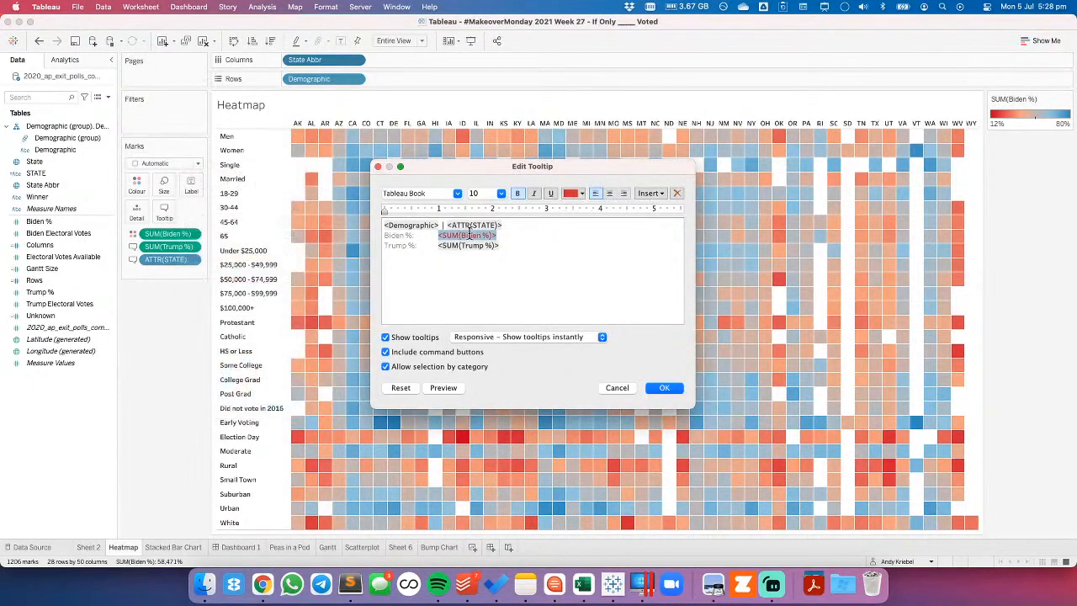
# Colour the Trump % value in the tooltip blue 1C70AA.
pyautogui.doubleClick(469, 245)
pyautogui.click(573, 194)
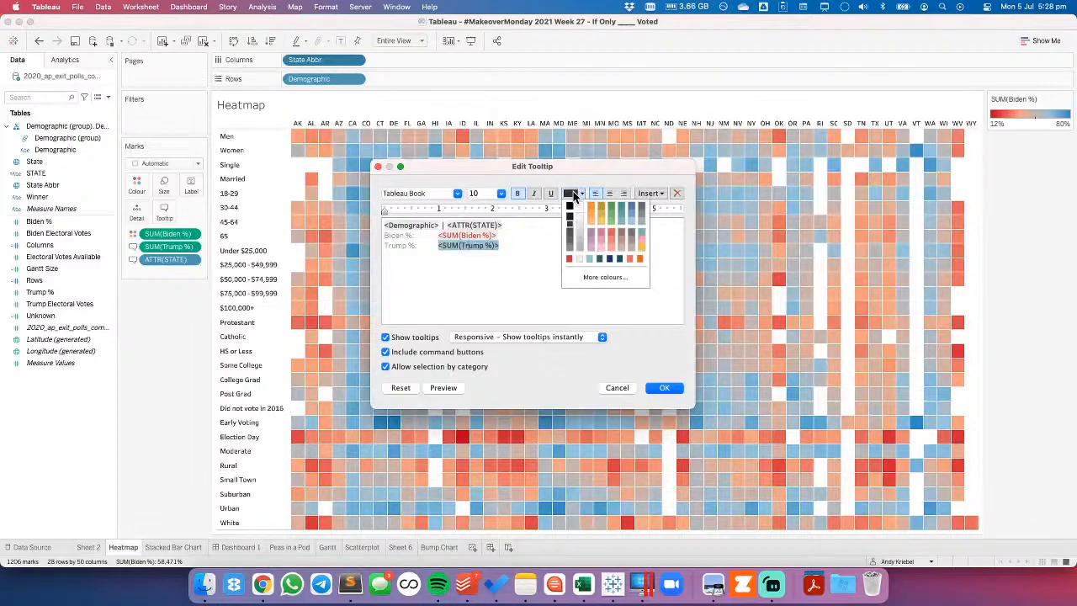
pyautogui.click(602, 276)
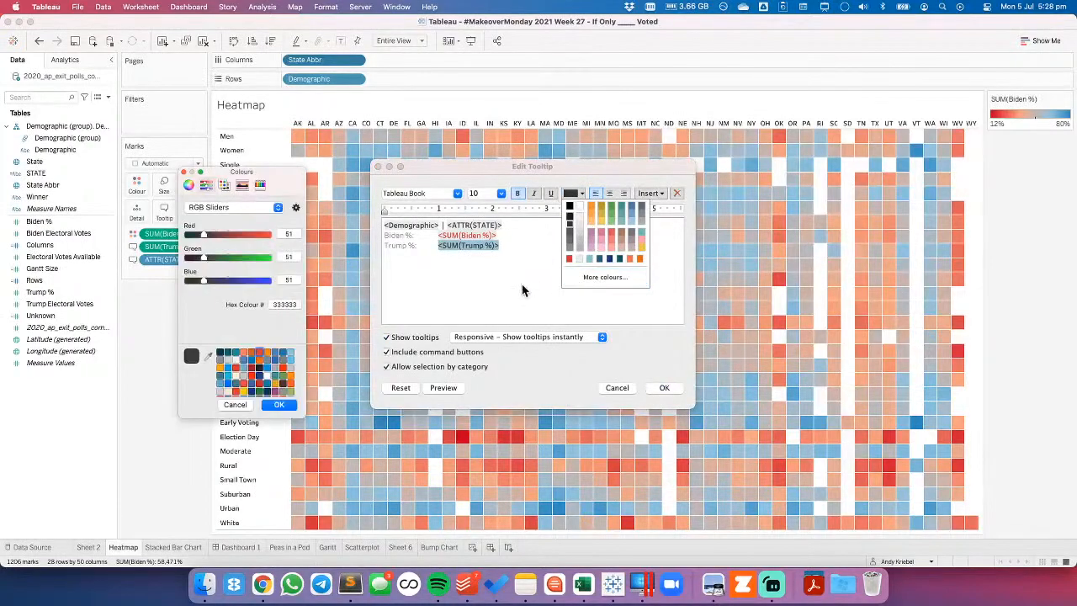
pyautogui.click(282, 358)
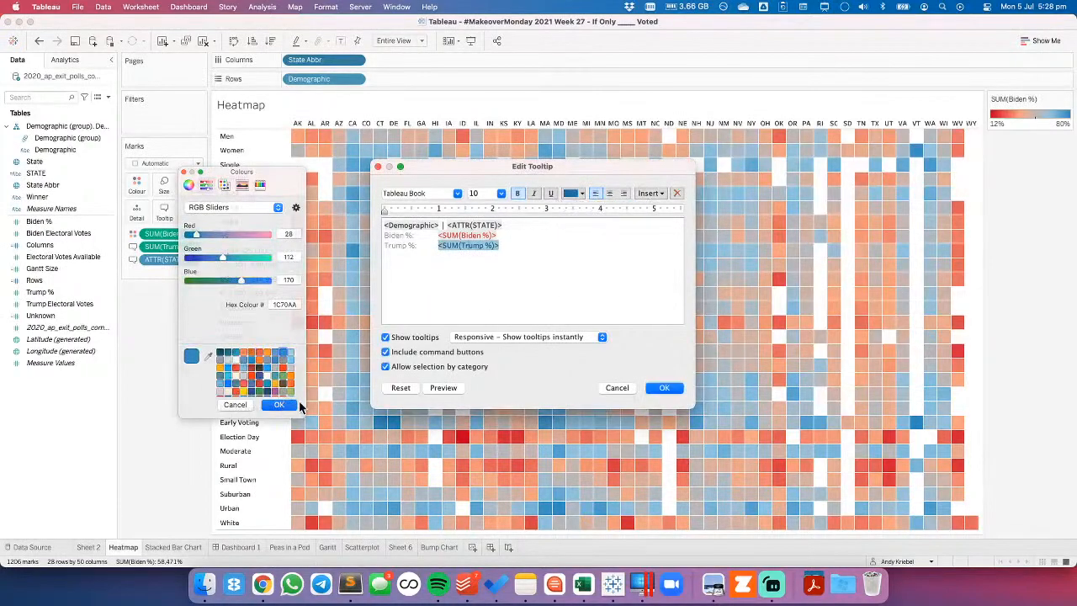
pyautogui.click(280, 405)
# Turn off command buttons and selection by category for the tooltip, then apply and preview it on the heatmap.
pyautogui.click(446, 368)
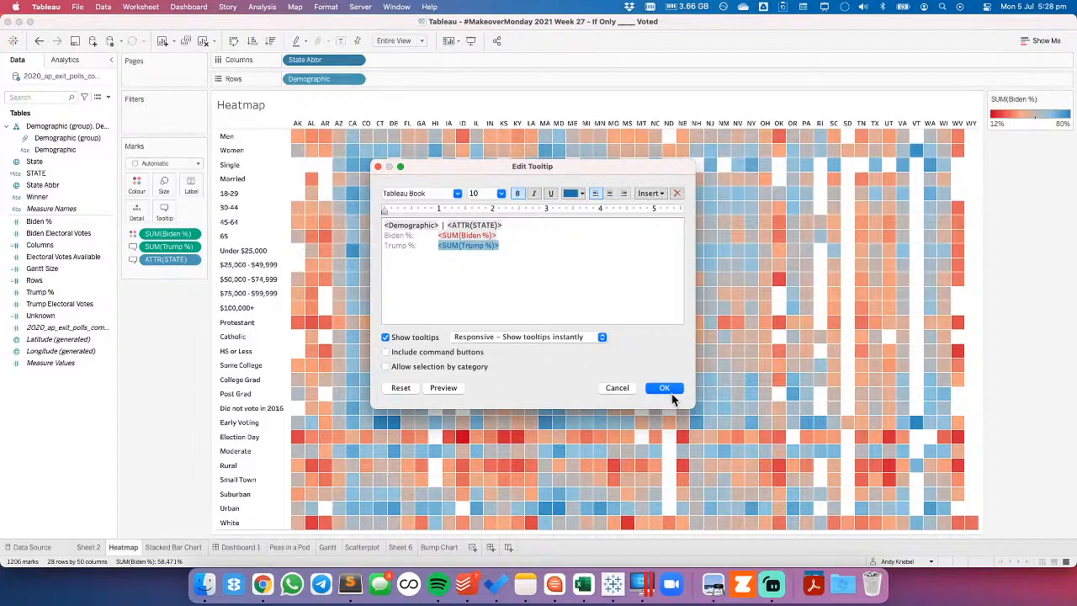
pyautogui.click(664, 388)
pyautogui.moveTo(298, 139)
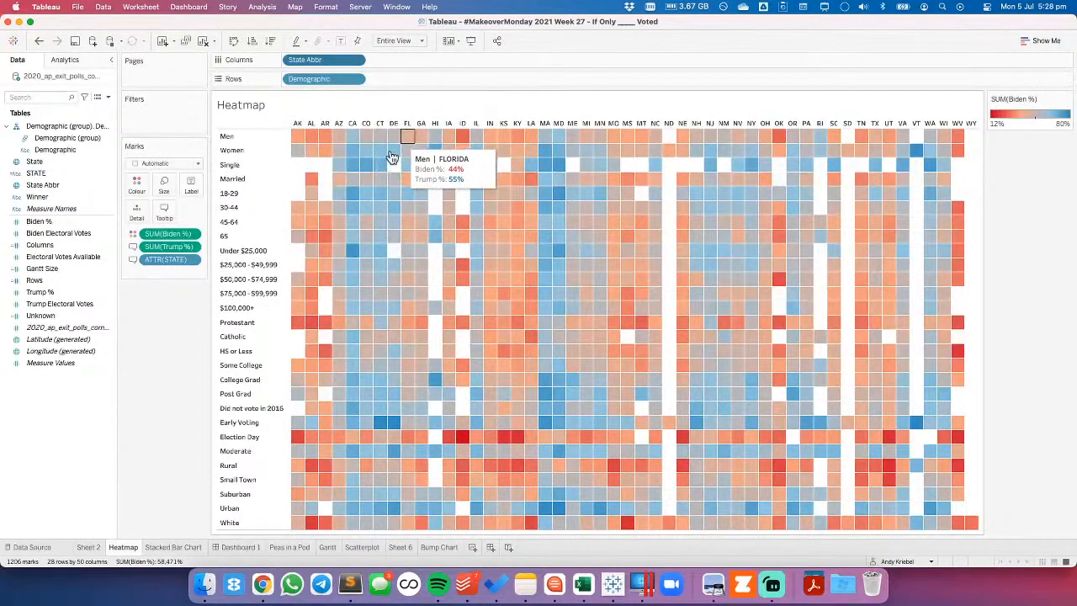
# Set the font for all text in the workbook to Roboto from the workbook formatting options while viewing Dashboard 1.
pyautogui.click(173, 547)
pyautogui.click(236, 547)
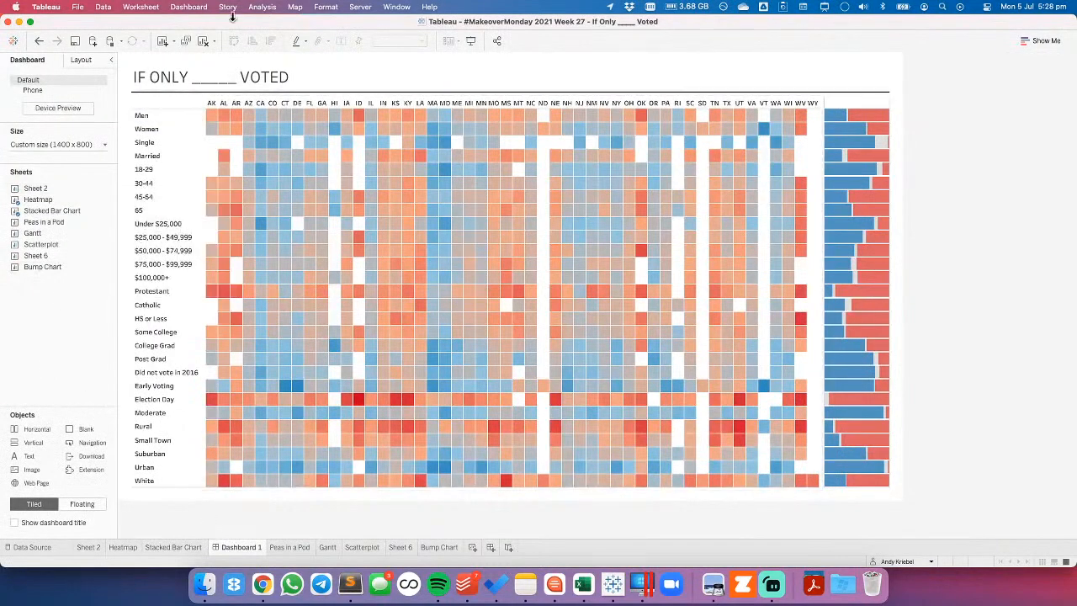
pyautogui.click(325, 6)
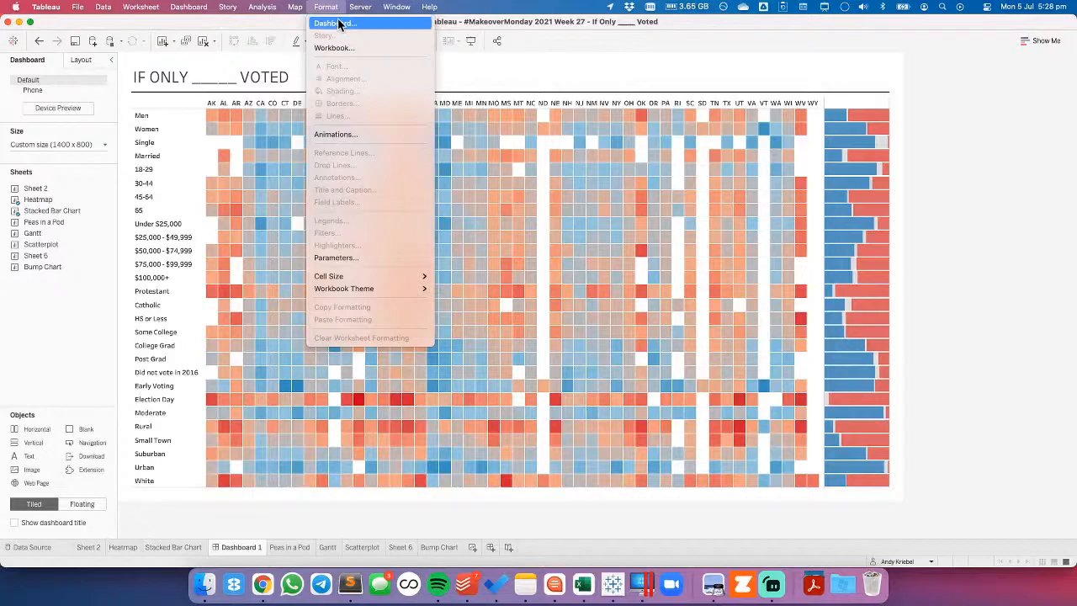
pyautogui.click(337, 23)
pyautogui.click(326, 8)
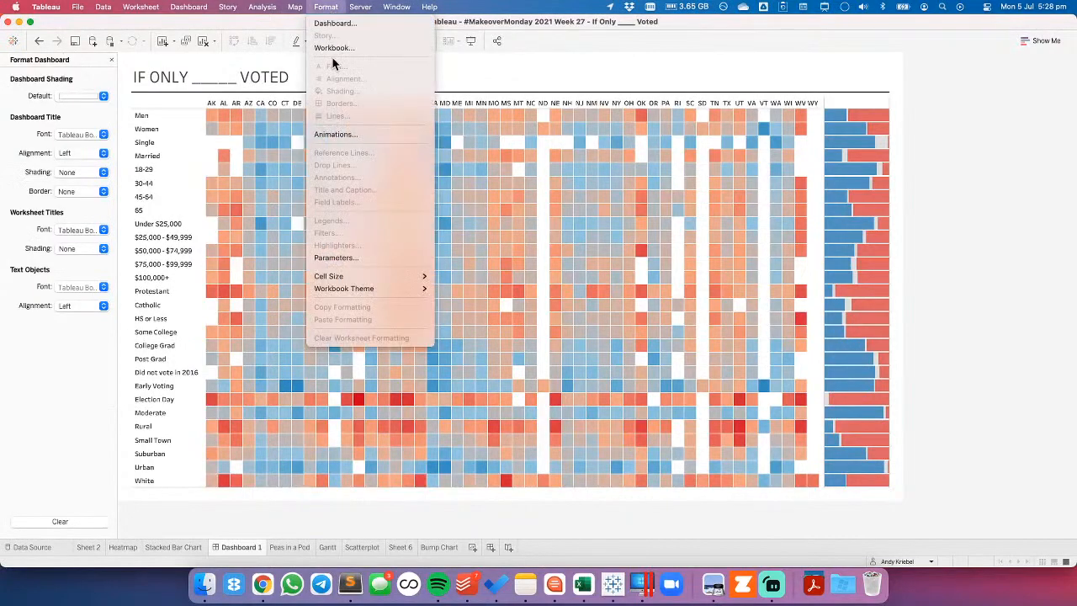
pyautogui.click(333, 49)
pyautogui.click(57, 102)
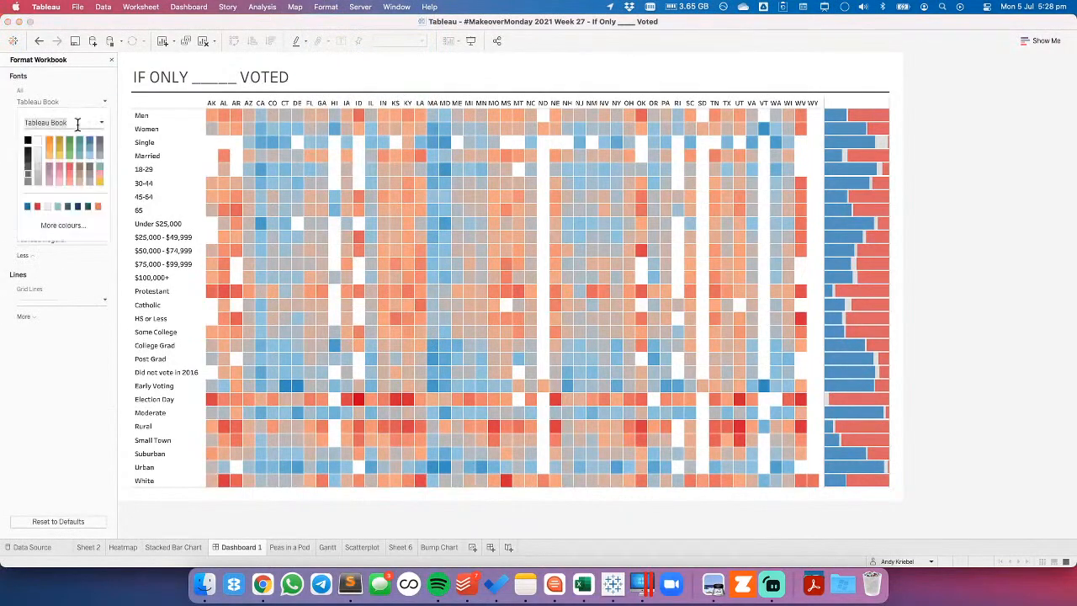
pyautogui.click(101, 124)
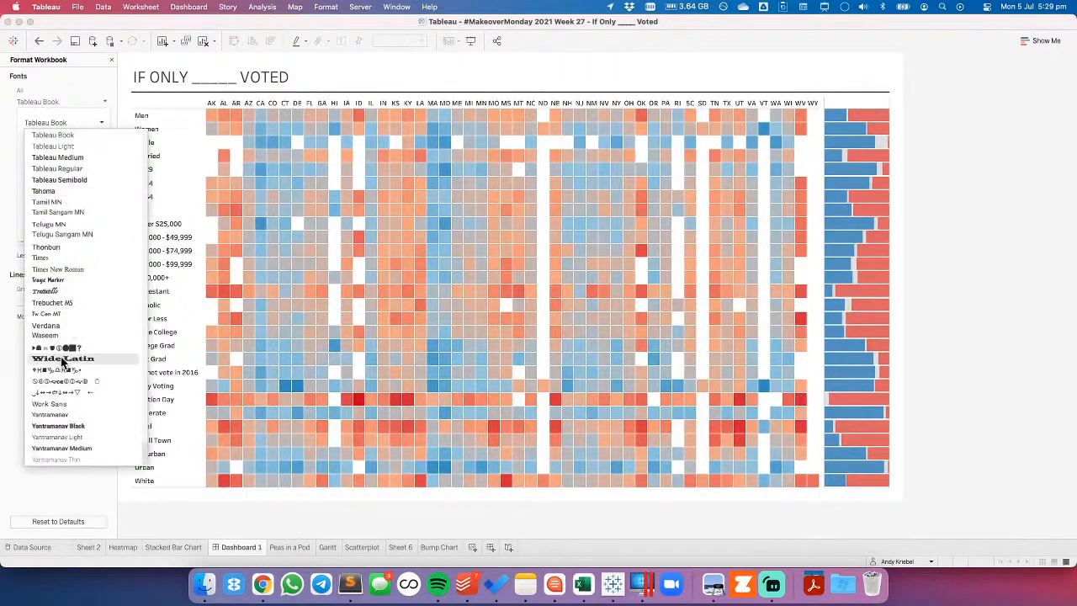
pyautogui.scroll(6, 50, 383)
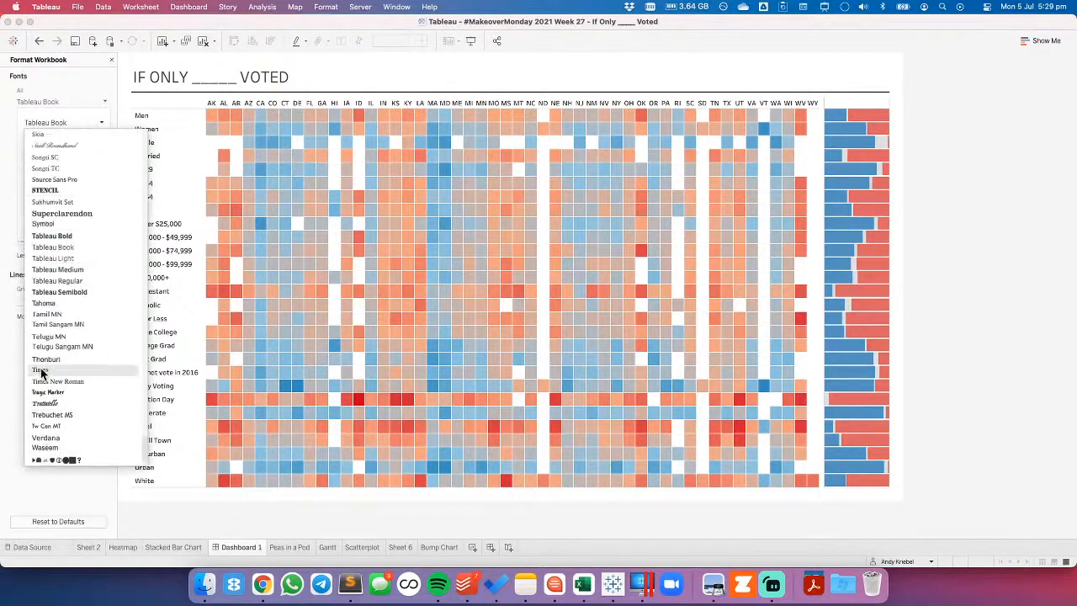
pyautogui.scroll(10, 42, 372)
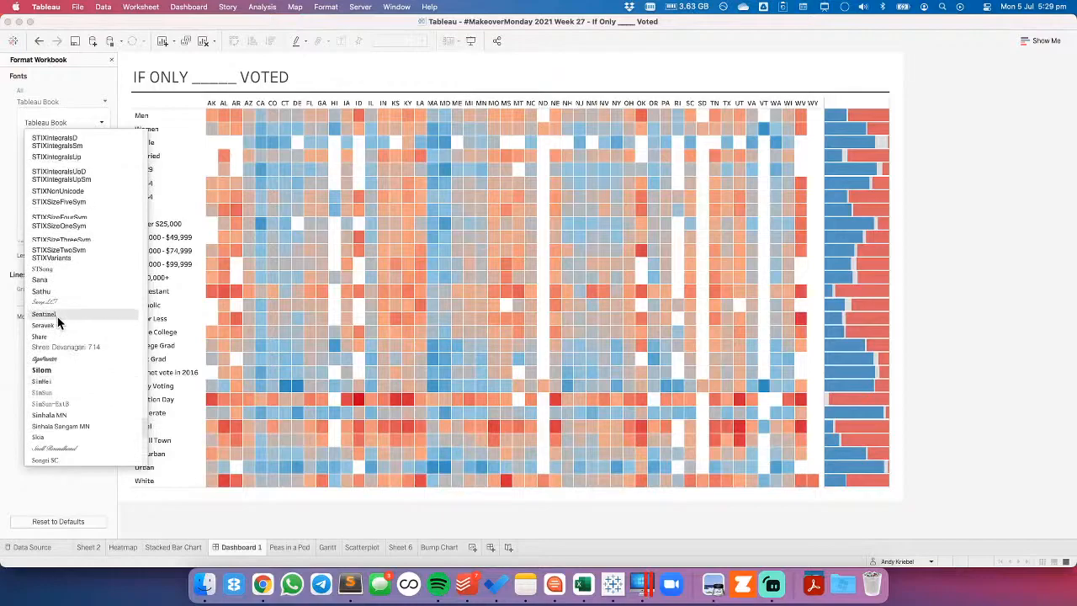
pyautogui.scroll(4, 57, 325)
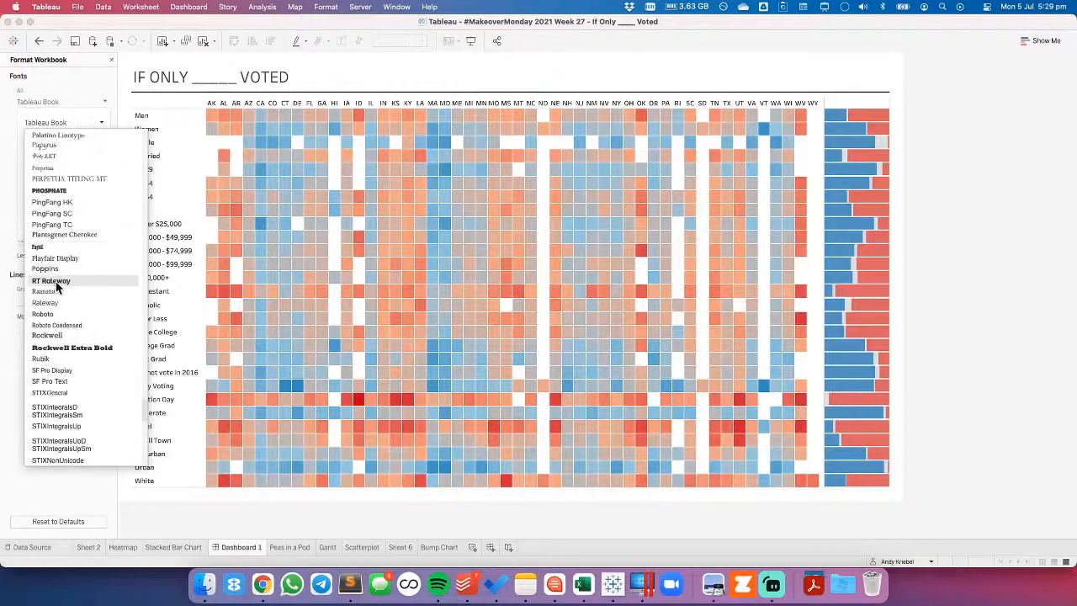
pyautogui.click(51, 315)
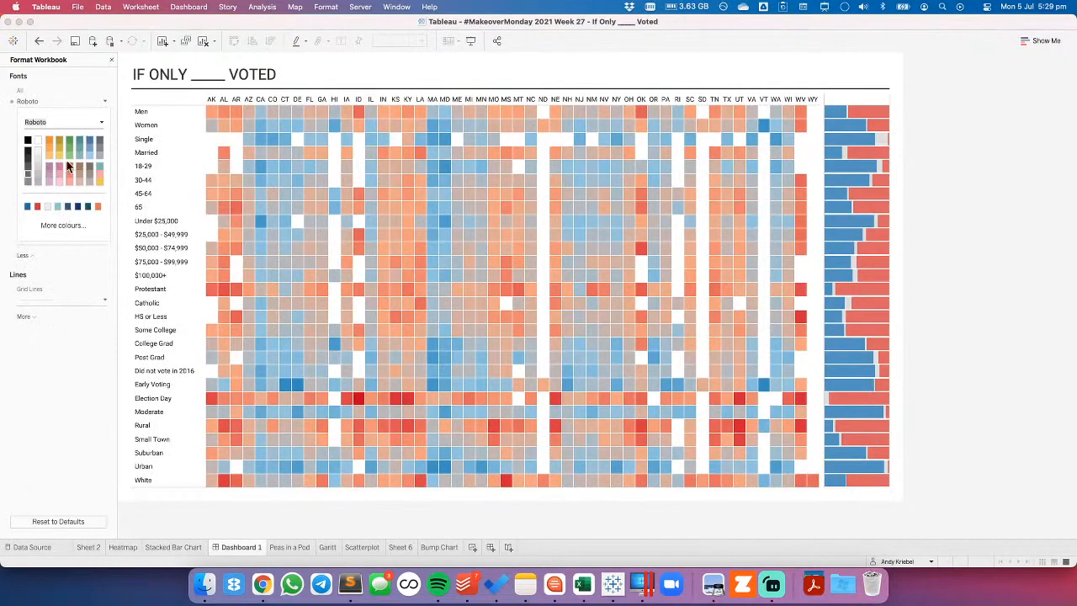
pyautogui.click(63, 380)
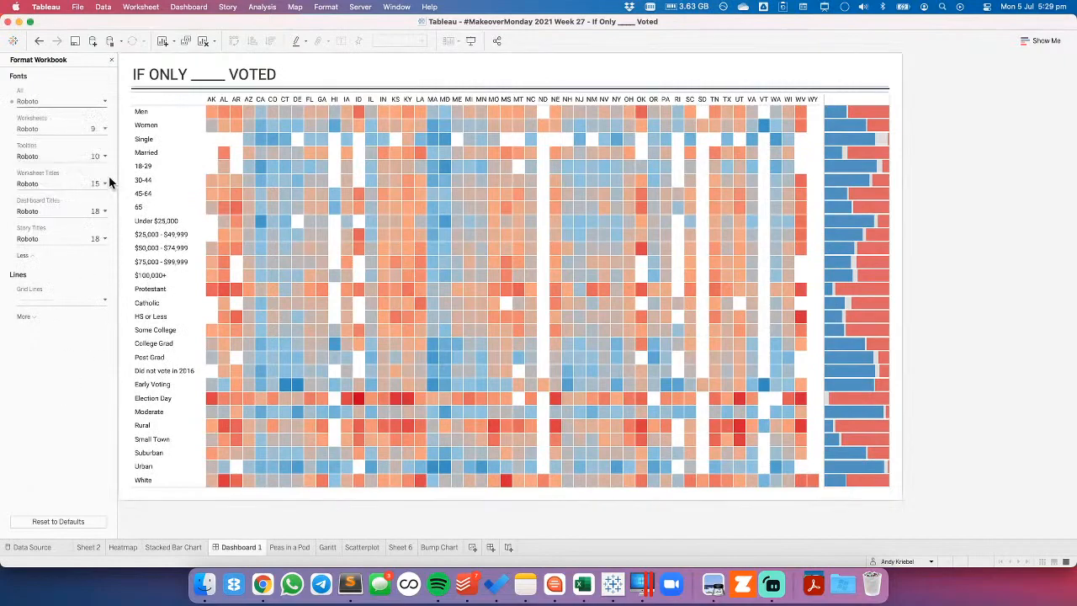
# Try changing the bold setting of the demographic row labels on the dashboard heatmap.
pyautogui.rightClick(160, 114)
pyautogui.click(181, 162)
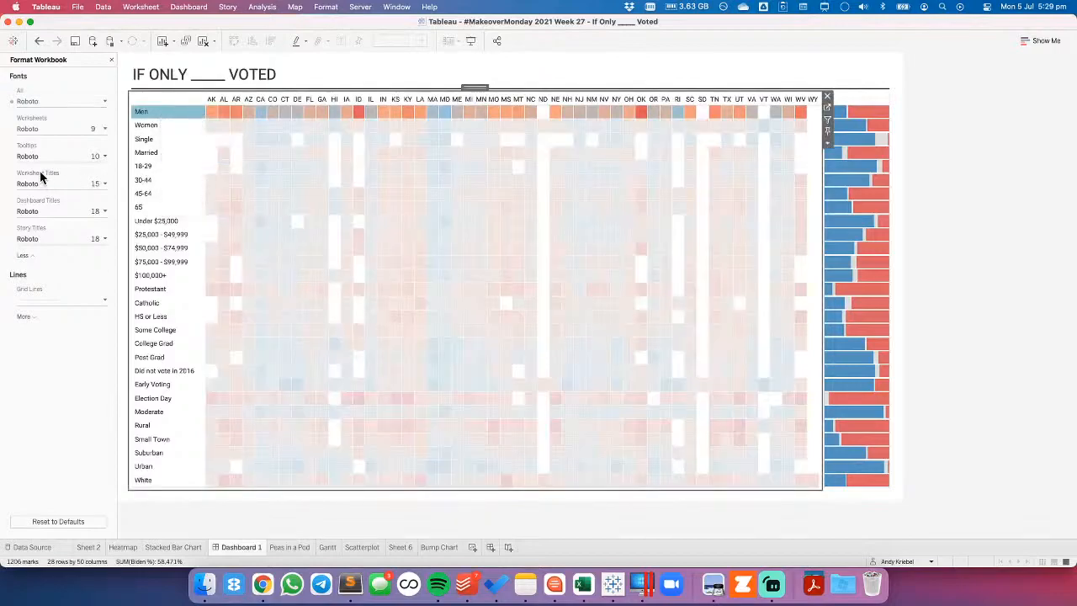
pyautogui.click(74, 131)
pyautogui.click(97, 167)
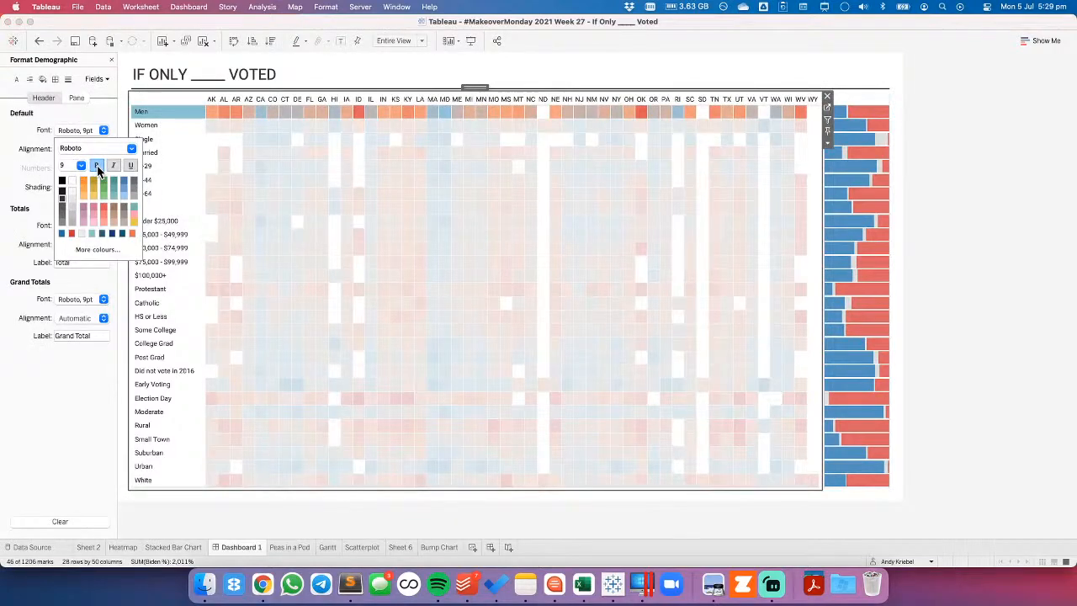
pyautogui.click(47, 141)
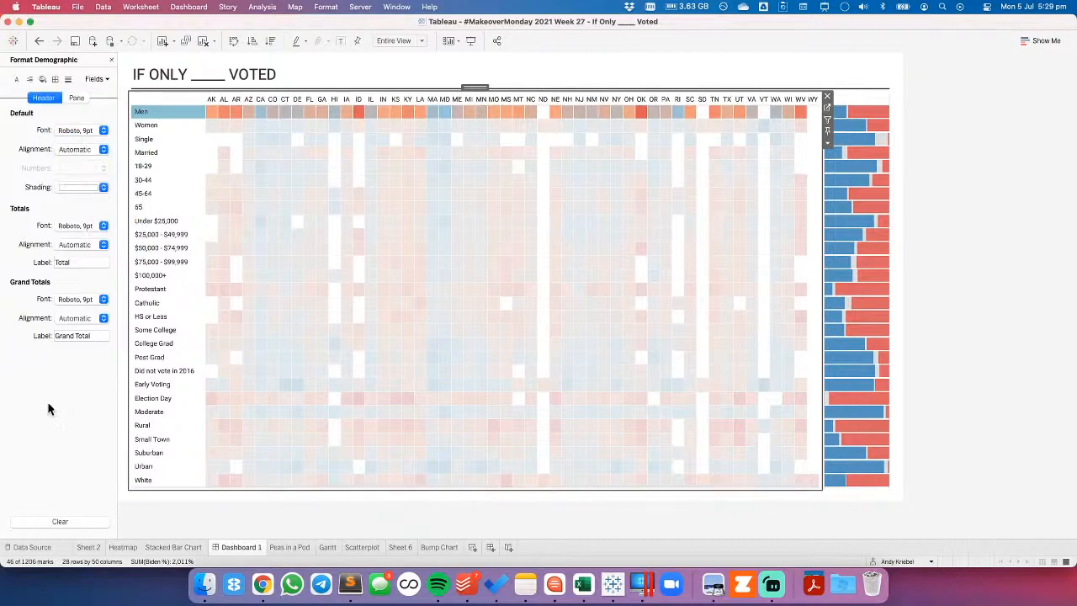
# Clear the row selection, slightly narrow the heatmap's demographic label column and close the formatting options.
pyautogui.click(153, 112)
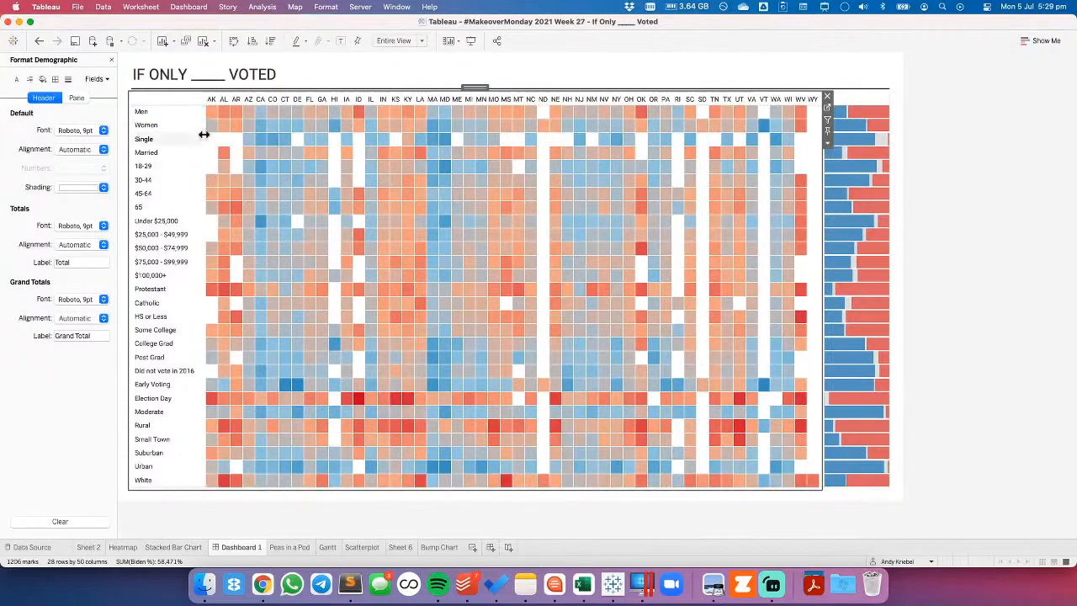
pyautogui.moveTo(201, 134); pyautogui.dragTo(197, 151)
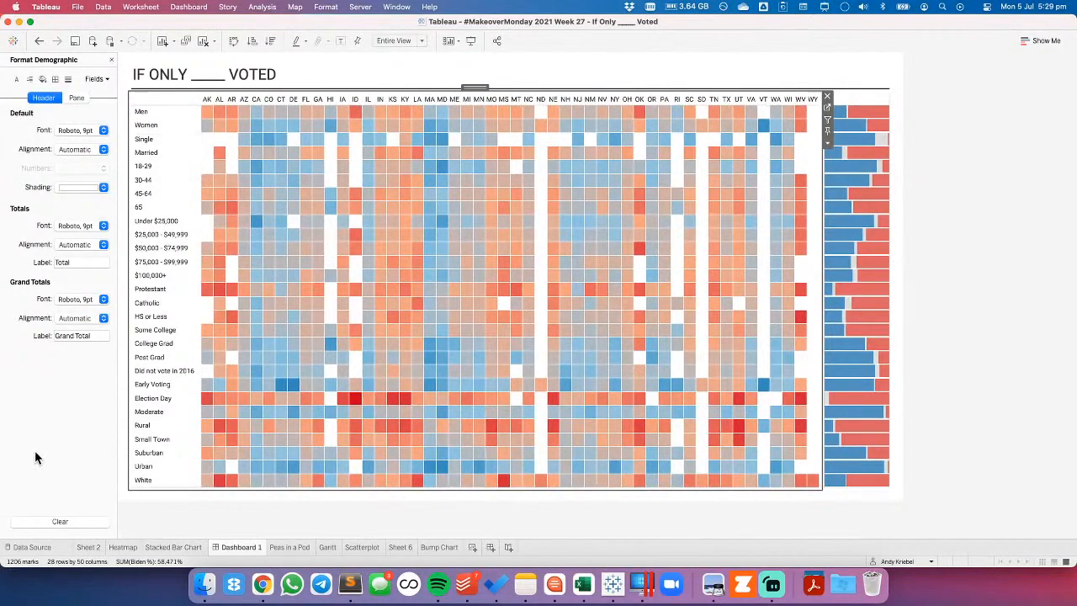
pyautogui.click(111, 60)
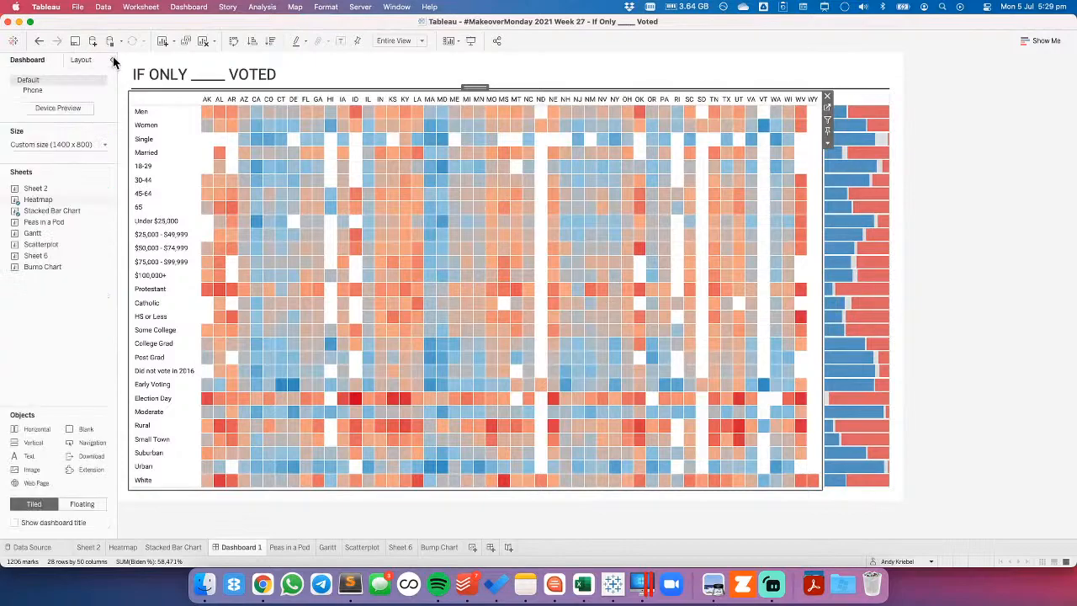
# On the Stacked Bar Chart sheet, add Demographic (group) to the rows ahead of Demographic and hide its header.
pyautogui.click(172, 548)
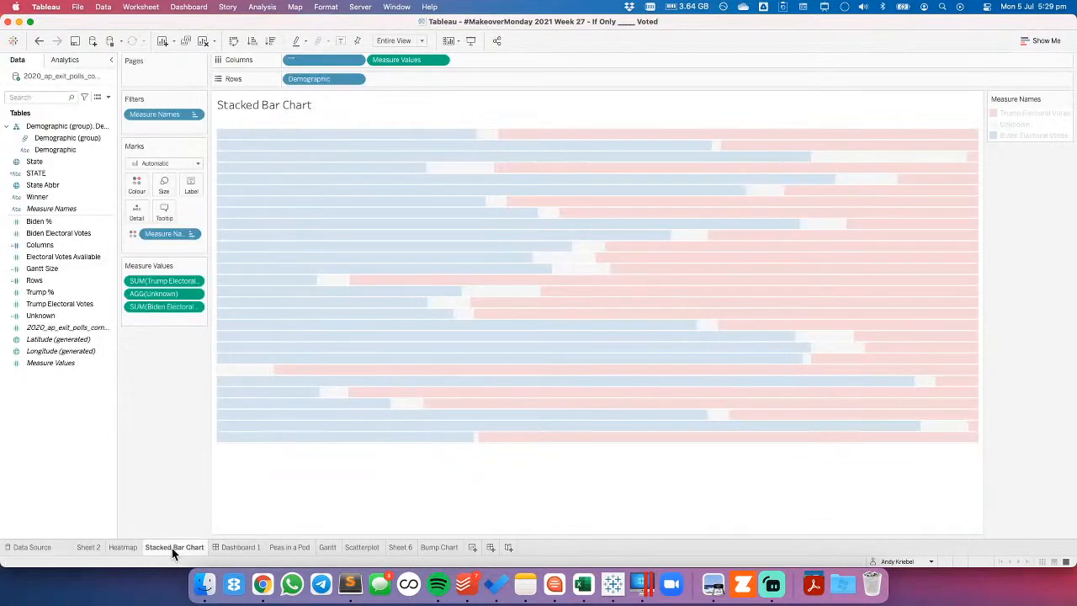
pyautogui.moveTo(67, 138); pyautogui.dragTo(286, 82)
pyautogui.click(291, 79)
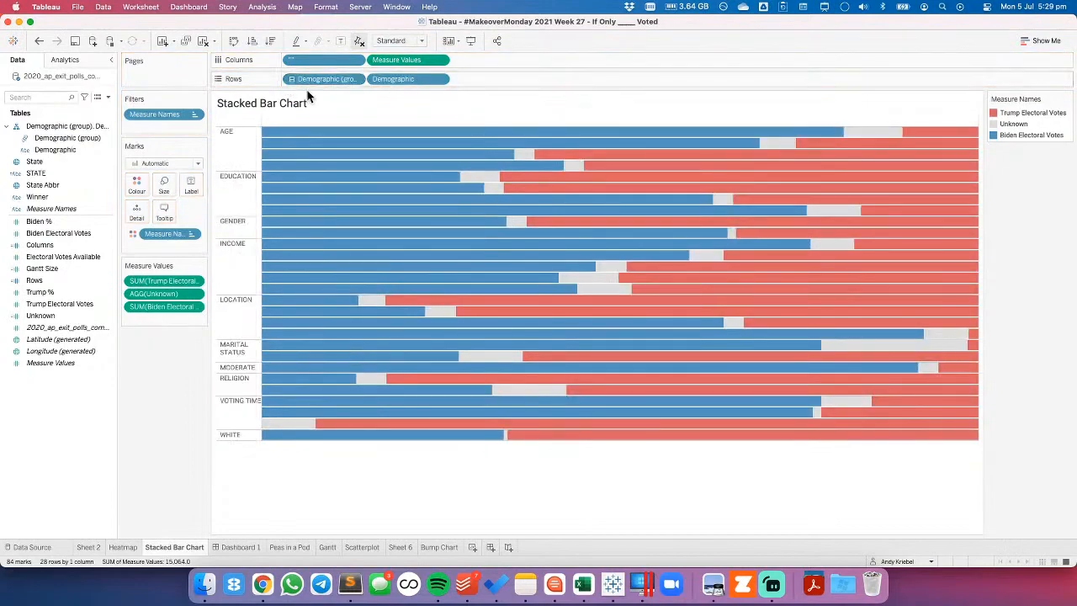
pyautogui.click(355, 79)
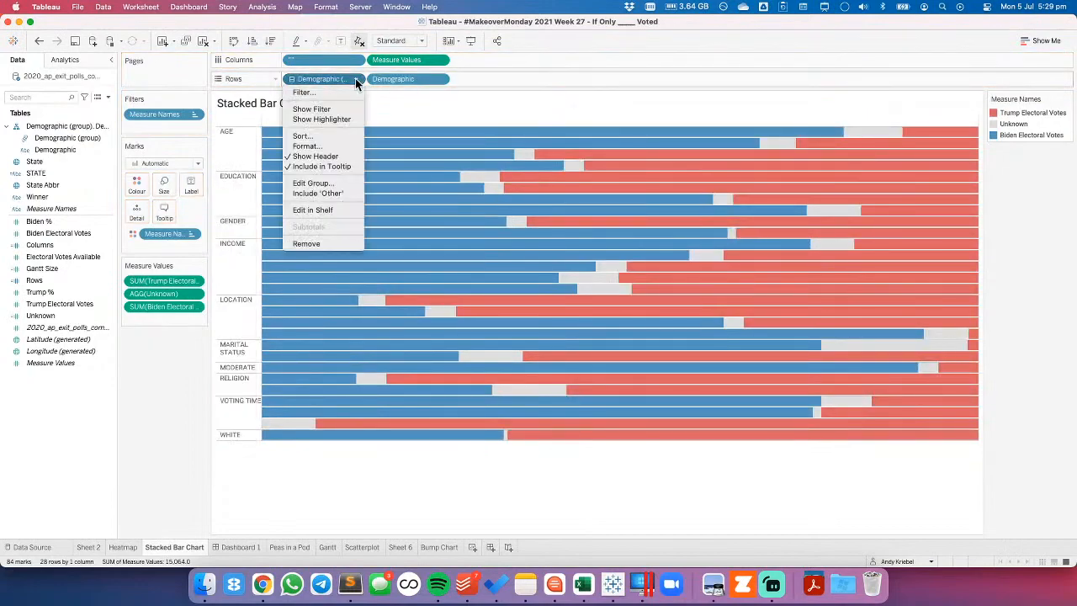
pyautogui.click(311, 159)
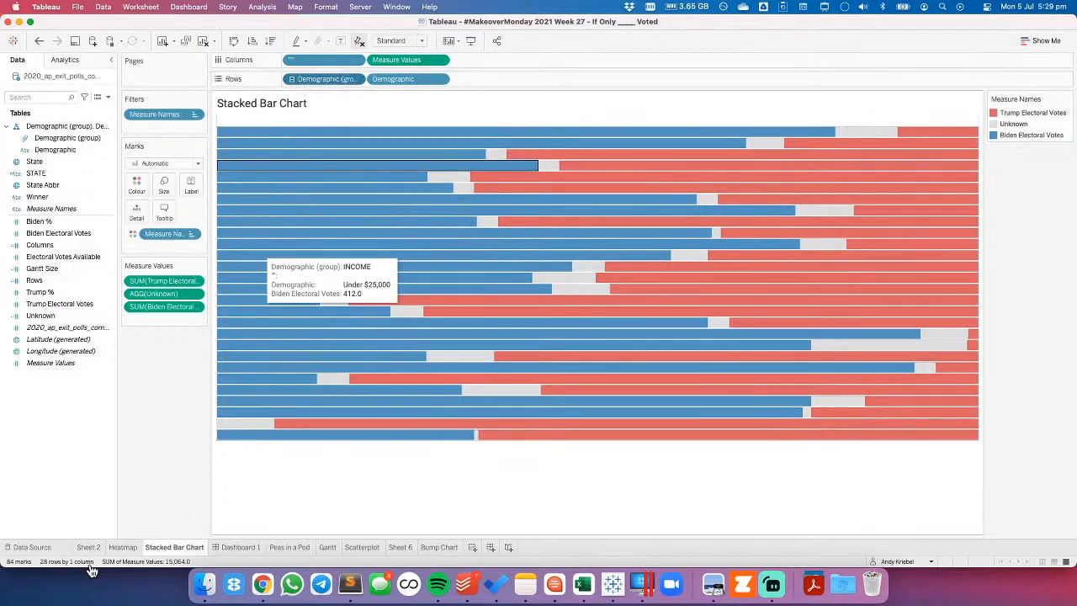
# On the Heatmap sheet, add Demographic (group) to the rows ahead of Demographic, rotate its labels, and check Dashboard 1.
pyautogui.click(122, 547)
pyautogui.moveTo(72, 138); pyautogui.dragTo(288, 83)
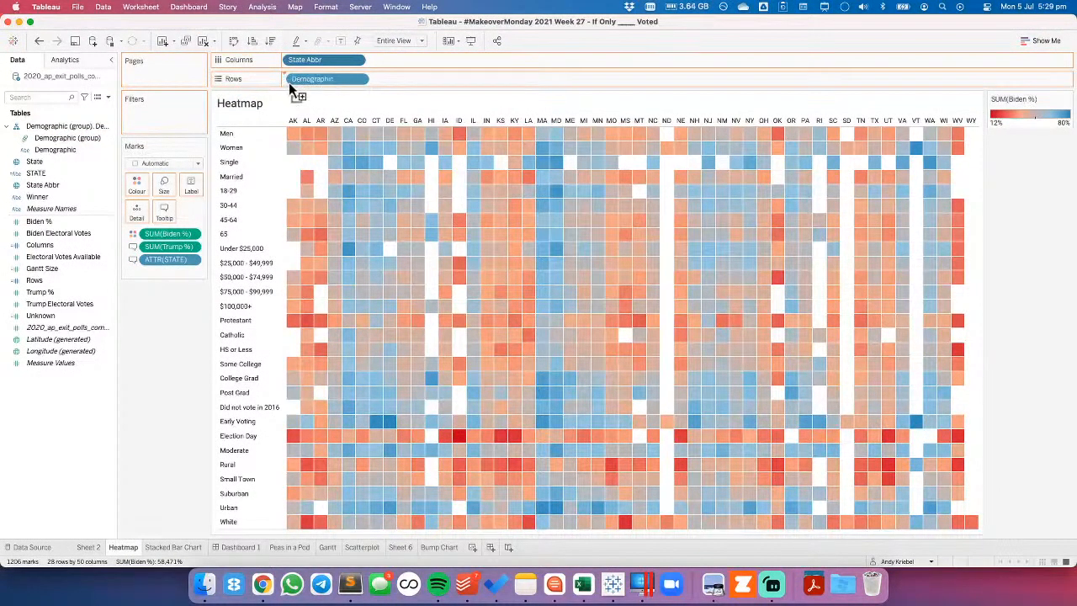
pyautogui.rightClick(234, 172)
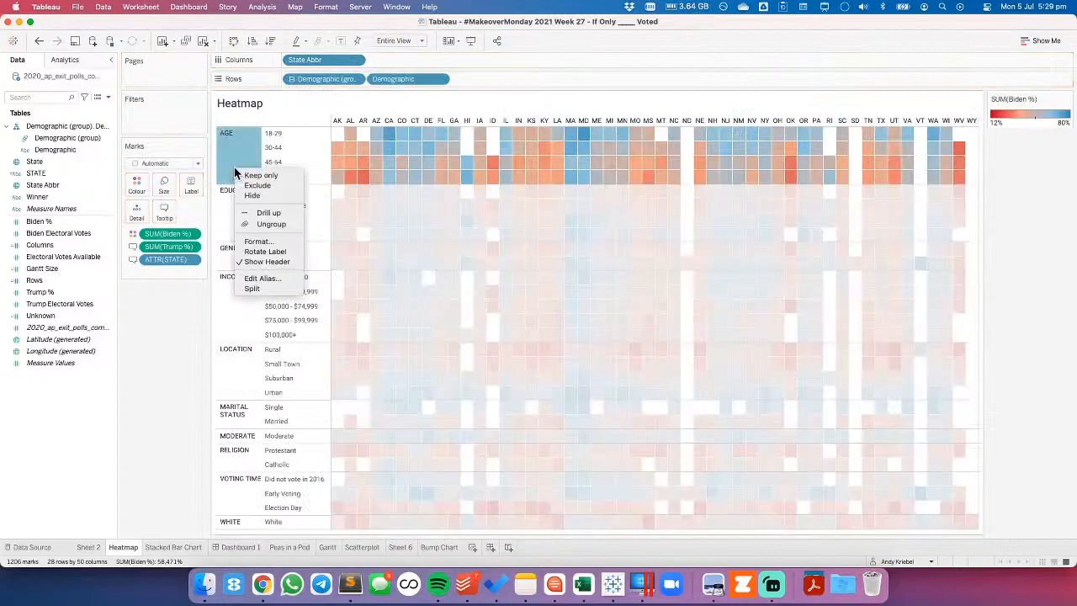
pyautogui.click(261, 252)
pyautogui.press('Escape')
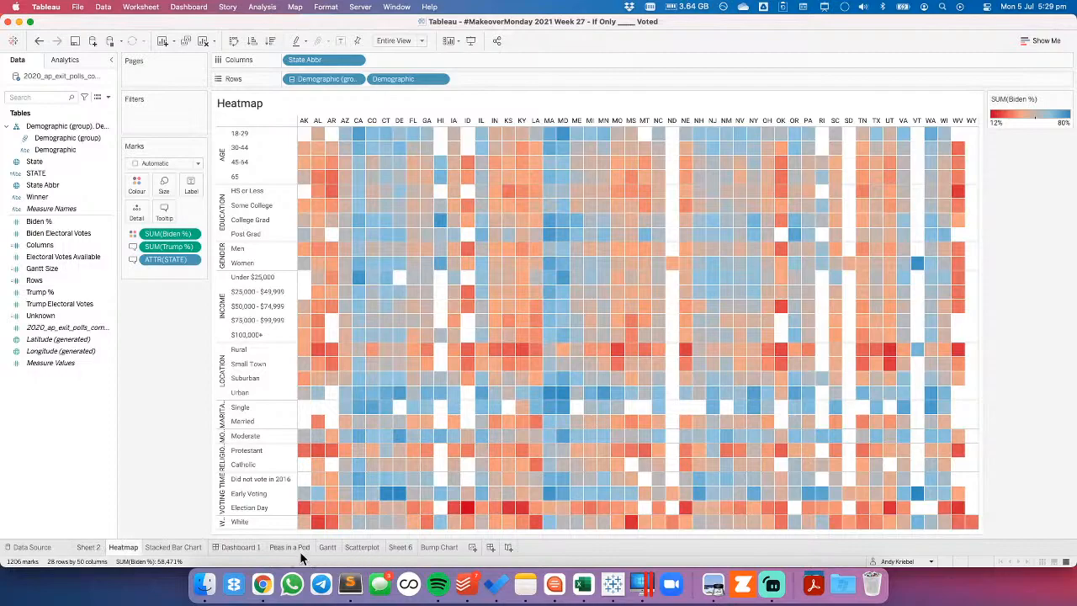
pyautogui.click(241, 548)
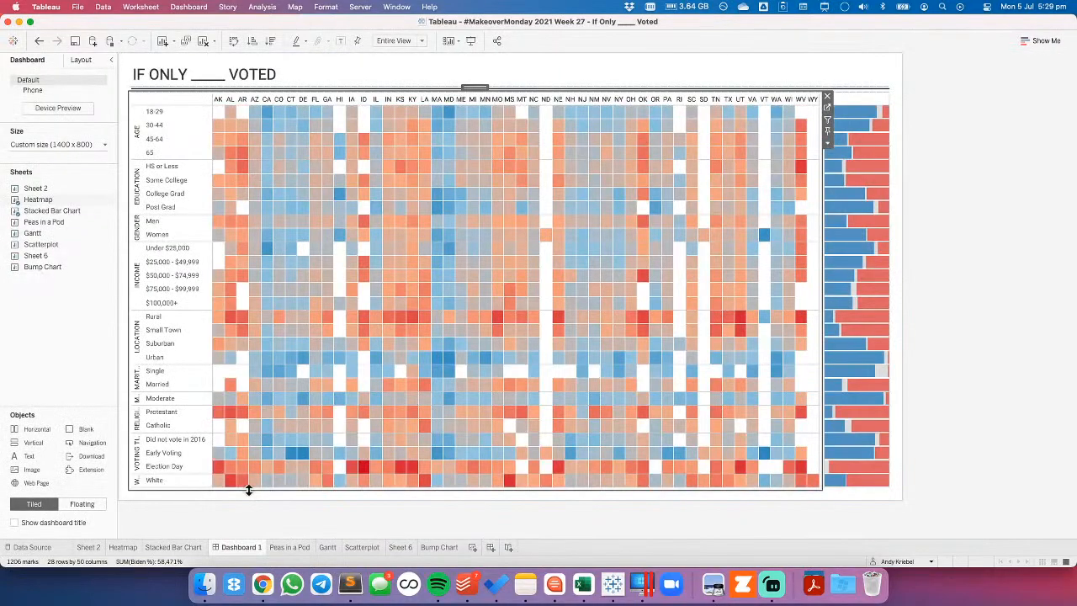
pyautogui.click(967, 182)
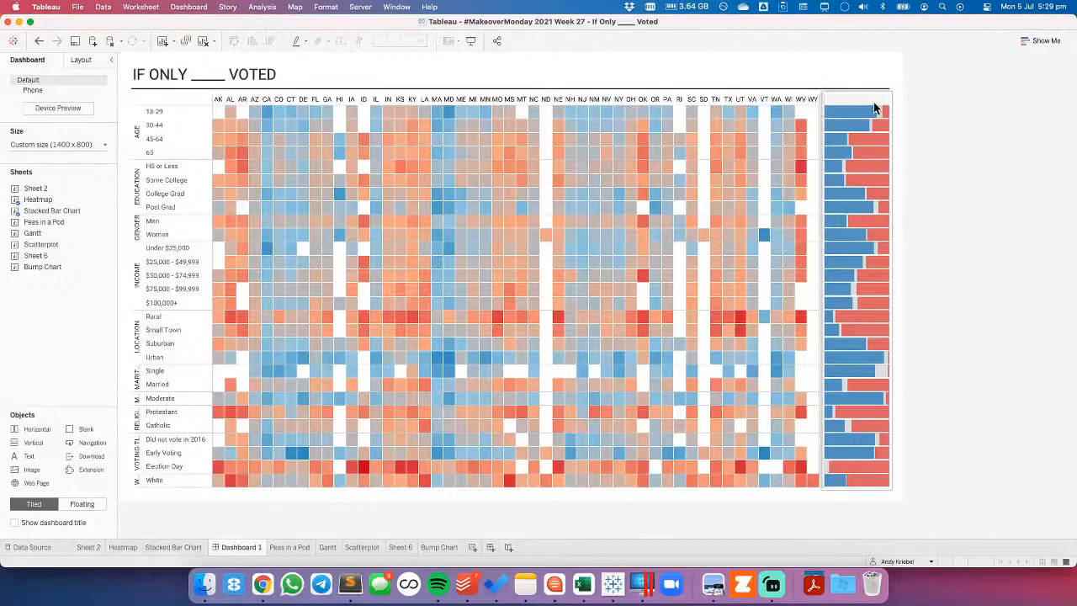
# Show the Demographic (group) header on the Stacked Bar Chart sheet, rotate its labels, and return to Dashboard 1.
pyautogui.click(156, 545)
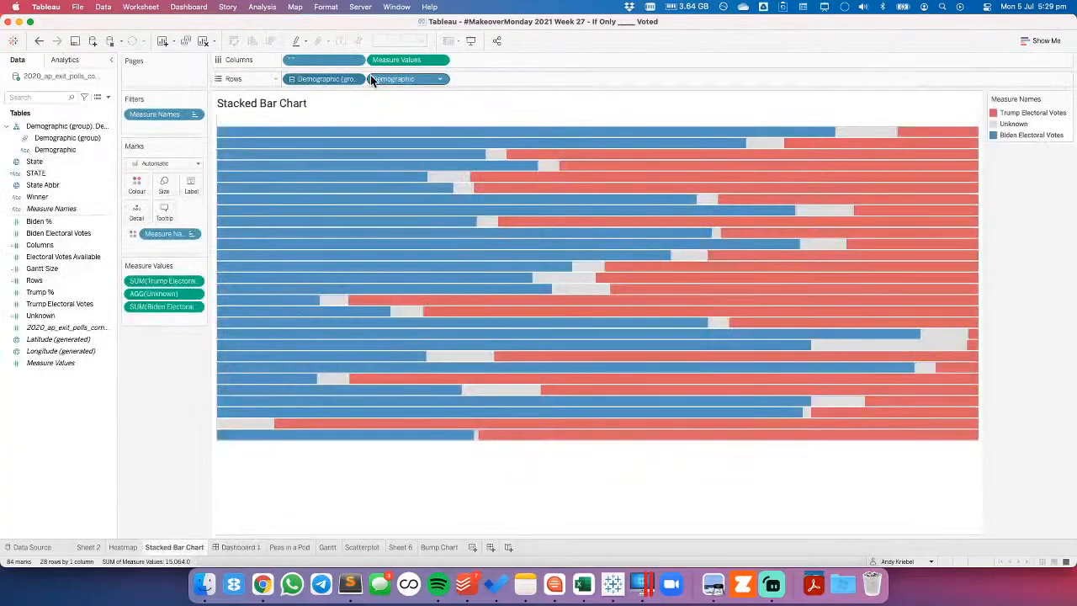
pyautogui.click(355, 80)
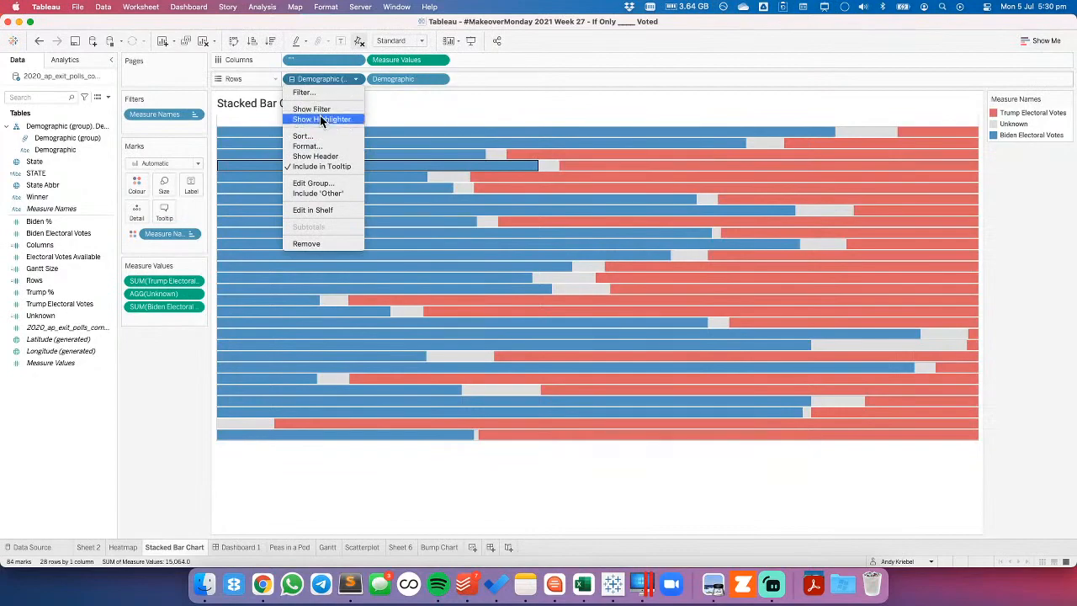
pyautogui.click(318, 157)
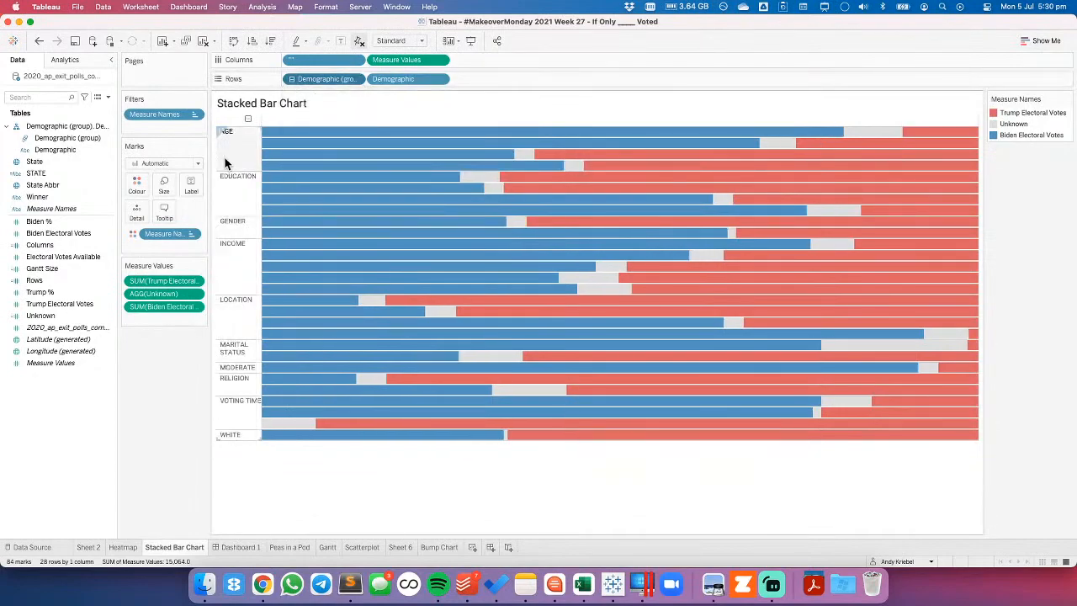
pyautogui.rightClick(225, 162)
pyautogui.click(255, 242)
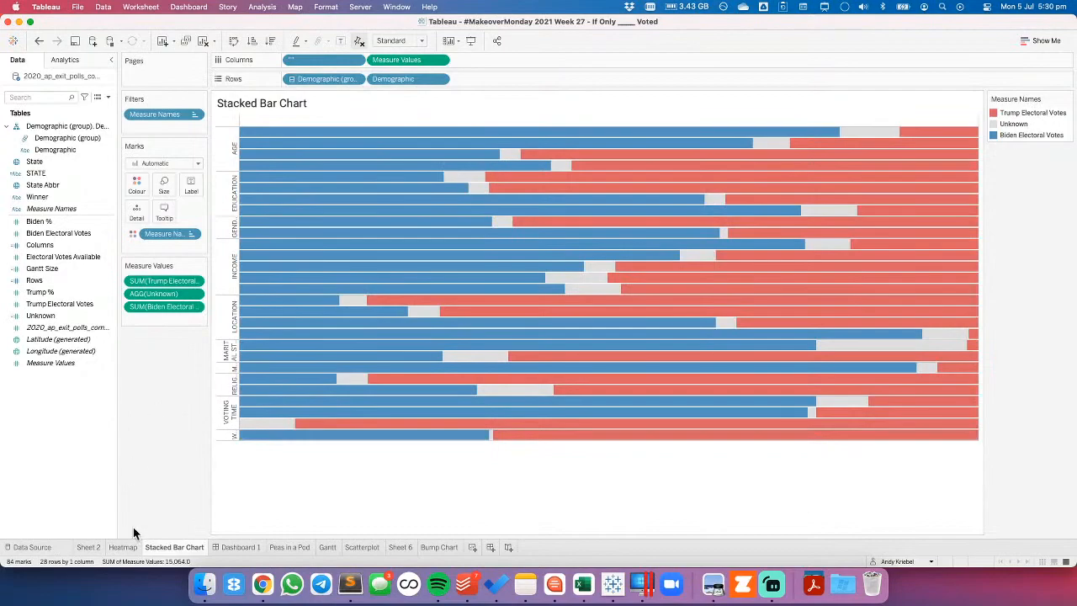
pyautogui.click(240, 547)
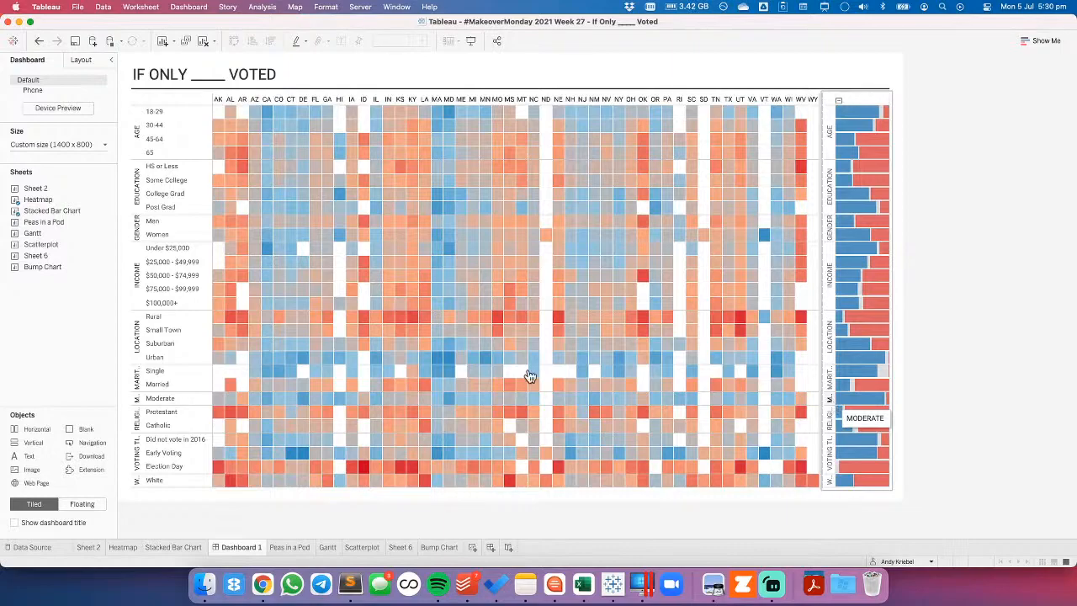
# Try widening the heatmap's demographic group label column on the dashboard, then undo the resizing and clear the selection.
pyautogui.click(148, 384)
pyautogui.moveTo(150, 384); pyautogui.dragTo(172, 387)
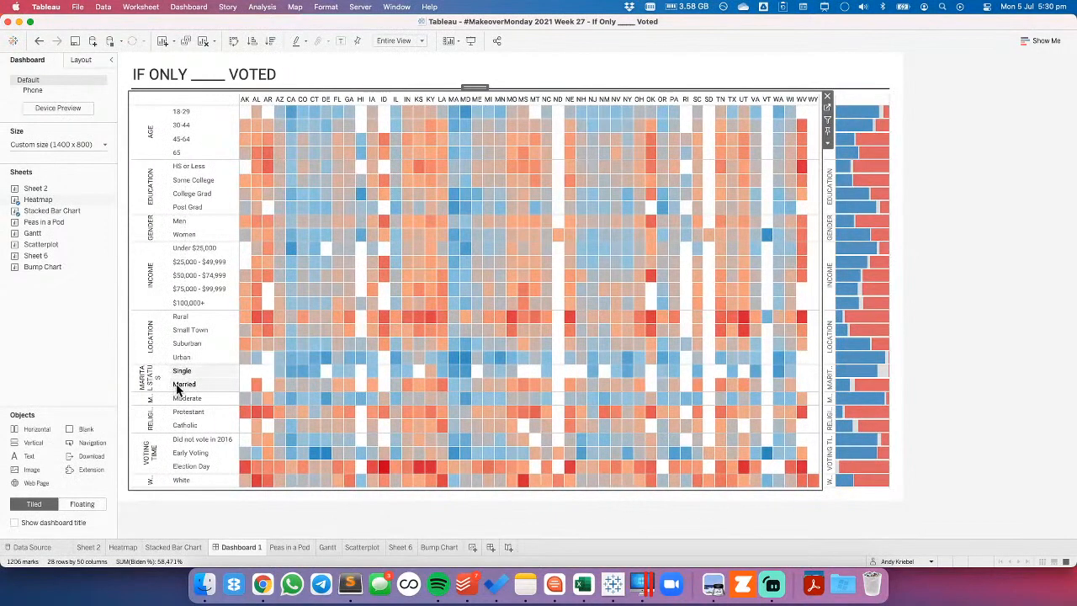
pyautogui.click(177, 385)
pyautogui.click(40, 42)
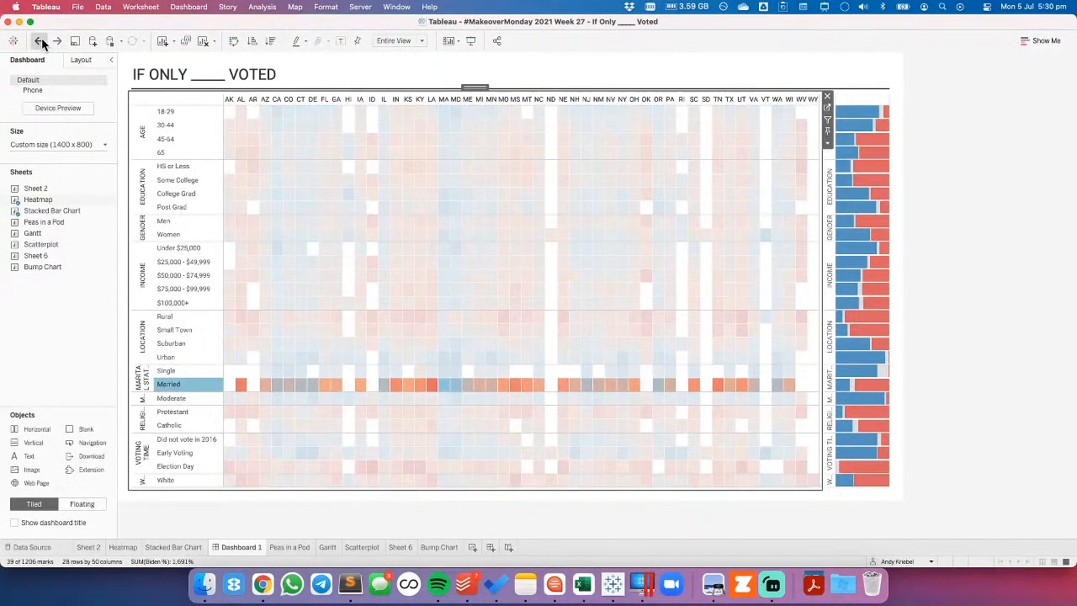
pyautogui.click(40, 42)
pyautogui.click(40, 42)
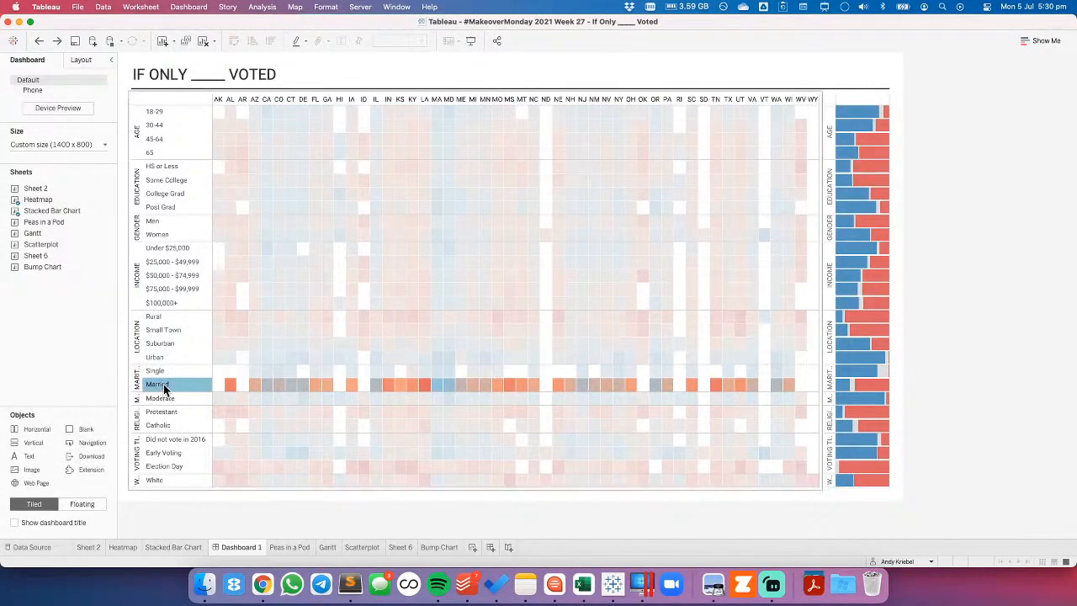
pyautogui.press('Escape')
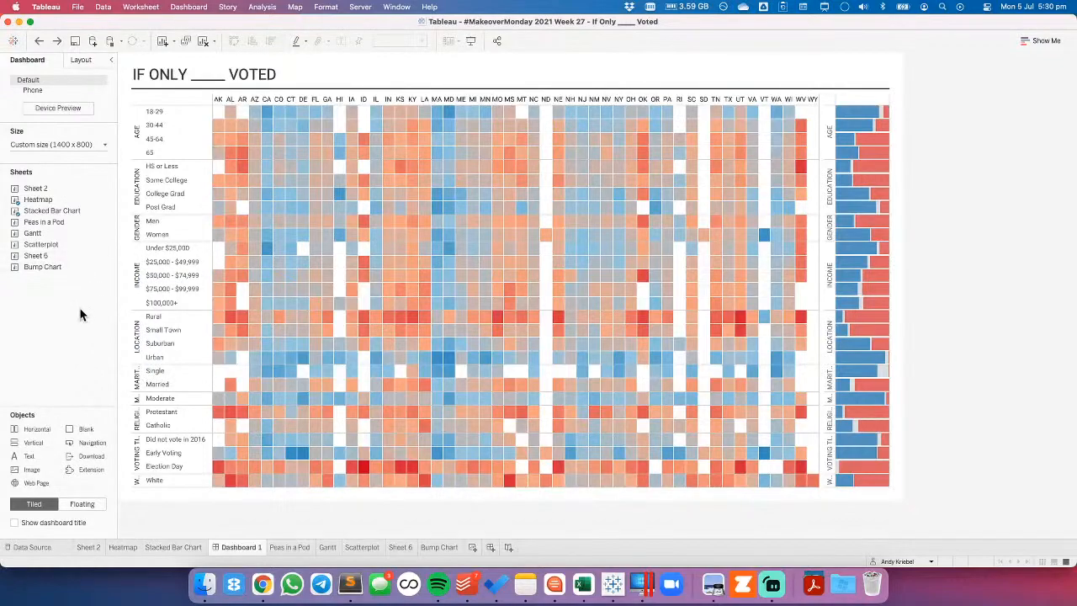
# Remove Demographic (group) from the rows of both the Stacked Bar Chart and Heatmap sheets, and return to Dashboard 1.
pyautogui.click(175, 547)
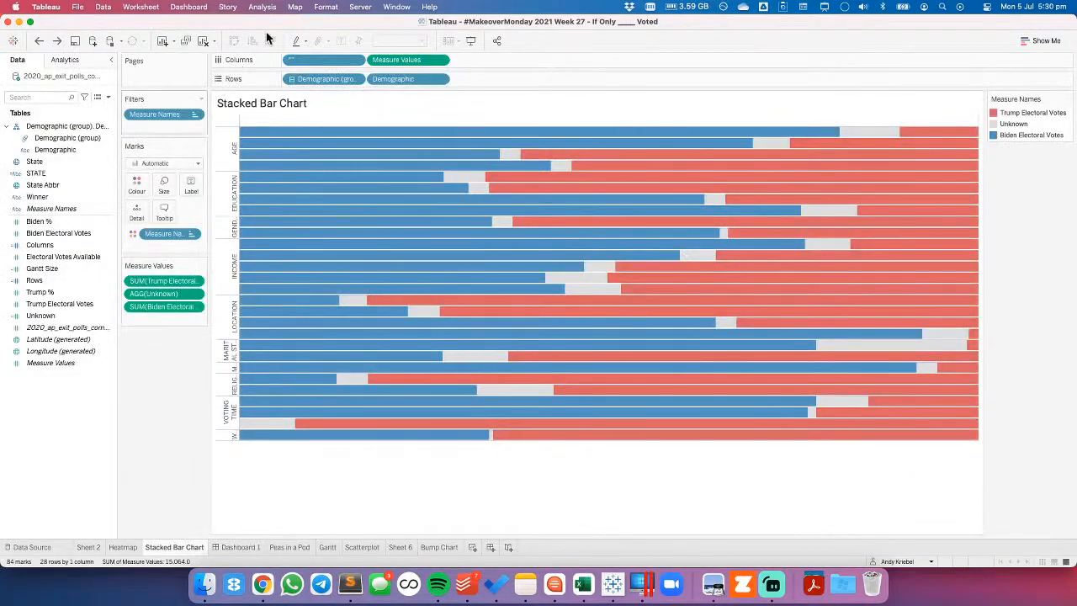
pyautogui.moveTo(323, 96); pyautogui.dragTo(185, 449)
pyautogui.click(122, 547)
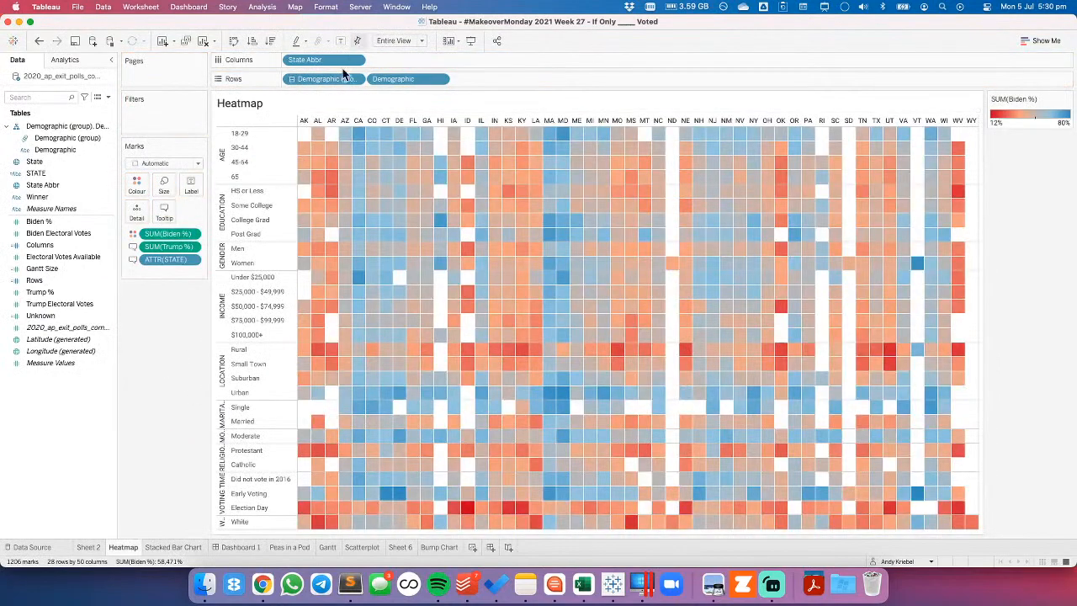
pyautogui.moveTo(330, 77); pyautogui.dragTo(278, 25)
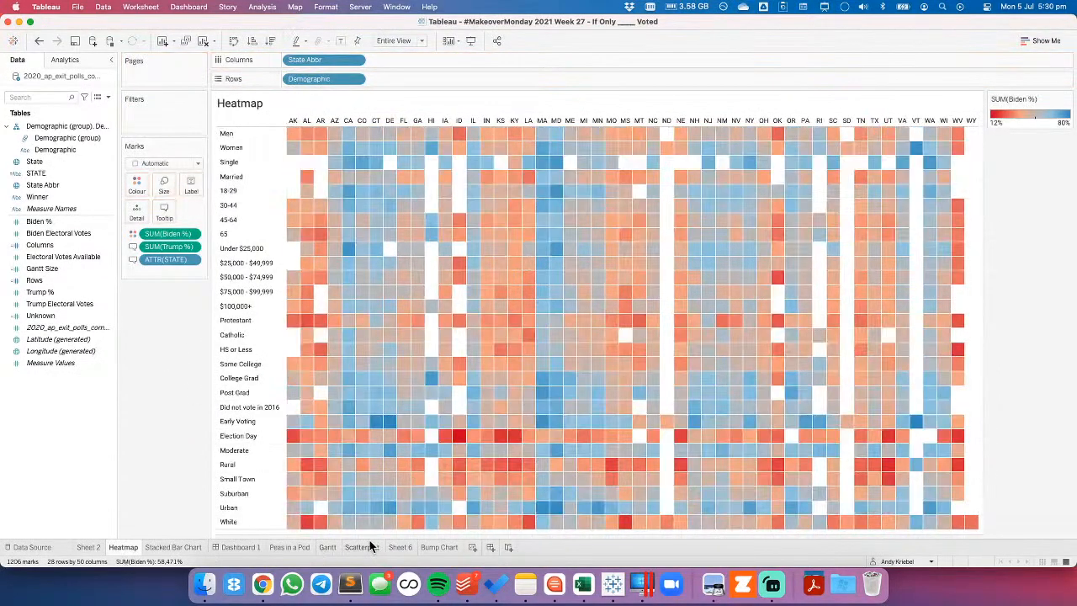
pyautogui.click(225, 547)
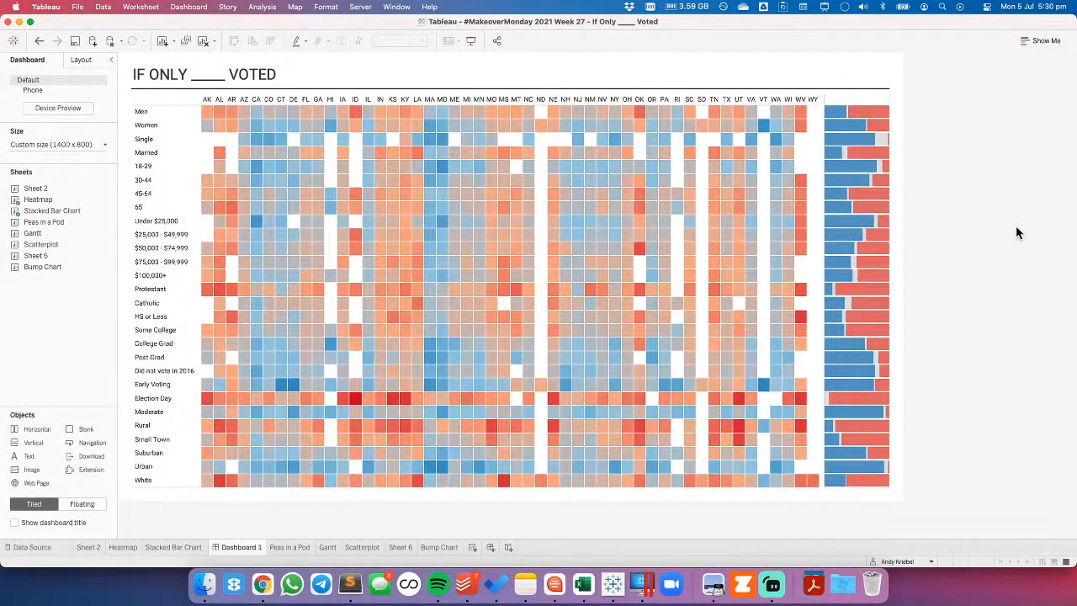
# Set the heatmap's outer padding on the dashboard to 10 at the top and bottom and 0 on the left and right.
pyautogui.click(816, 129)
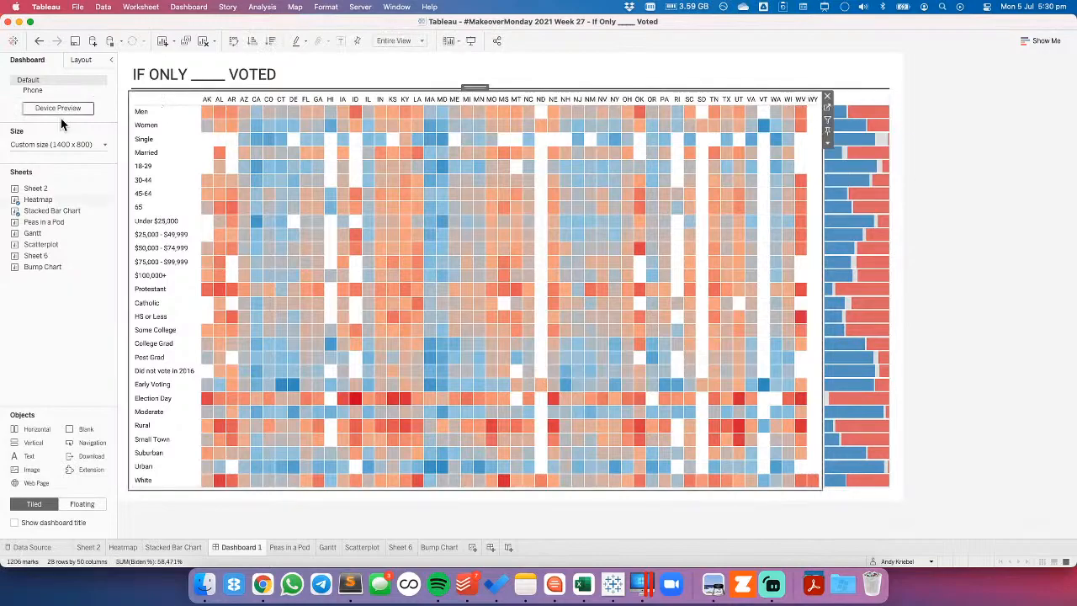
pyautogui.click(81, 61)
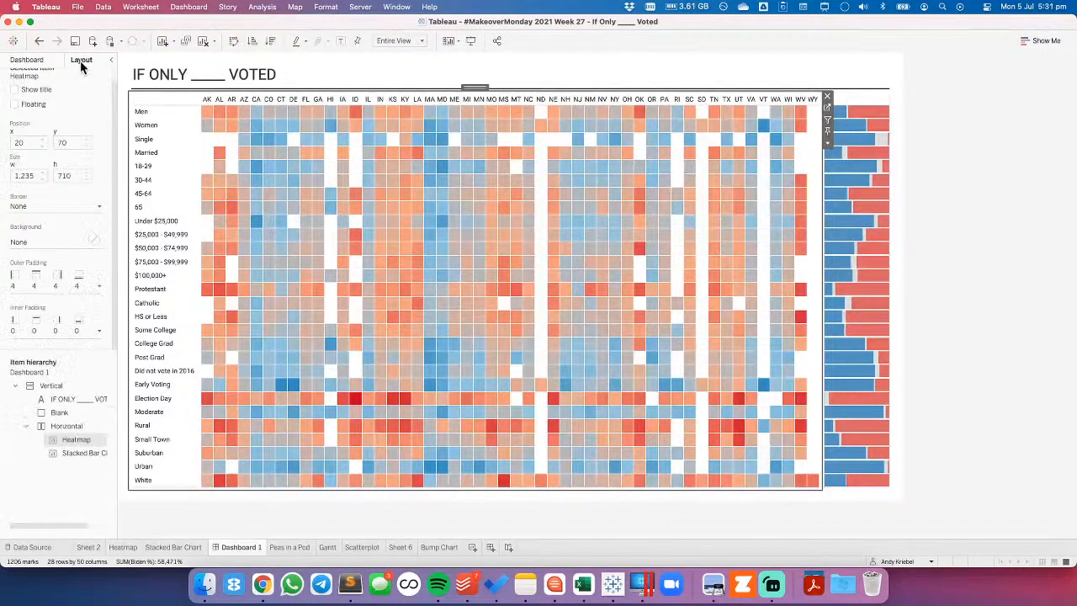
pyautogui.click(54, 286)
pyautogui.click(80, 330)
pyautogui.click(80, 331)
pyautogui.click(80, 331)
pyautogui.click(80, 331)
pyautogui.click(21, 302)
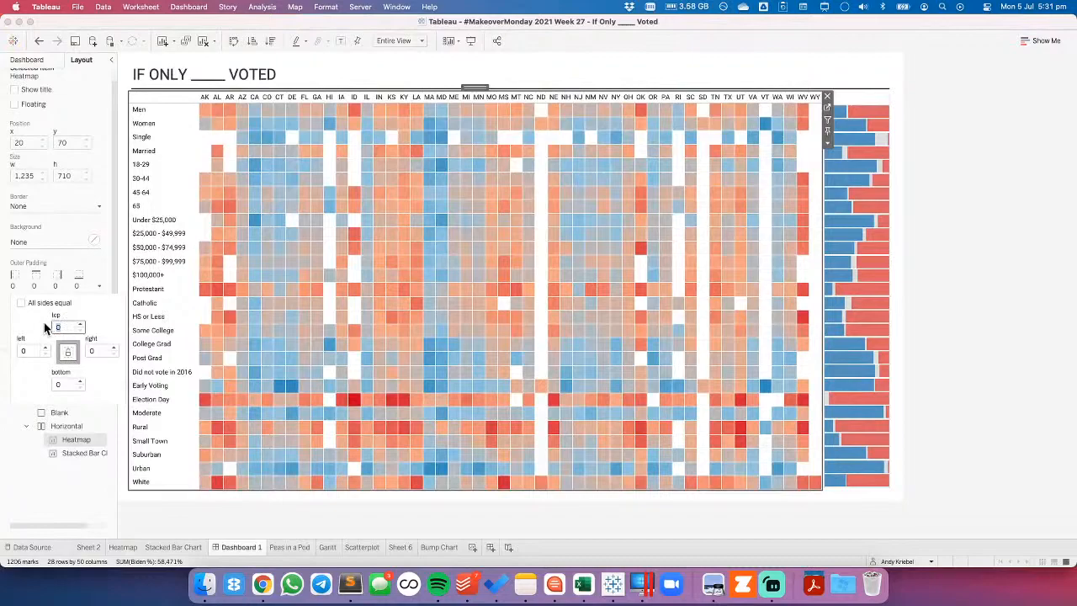
pyautogui.write('10')
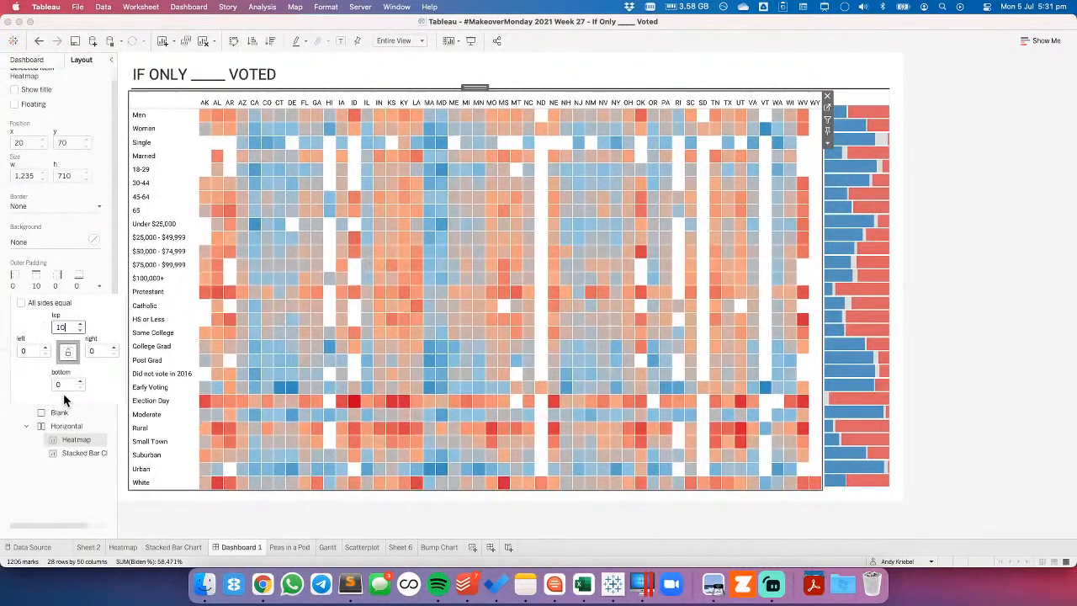
pyautogui.write('10')
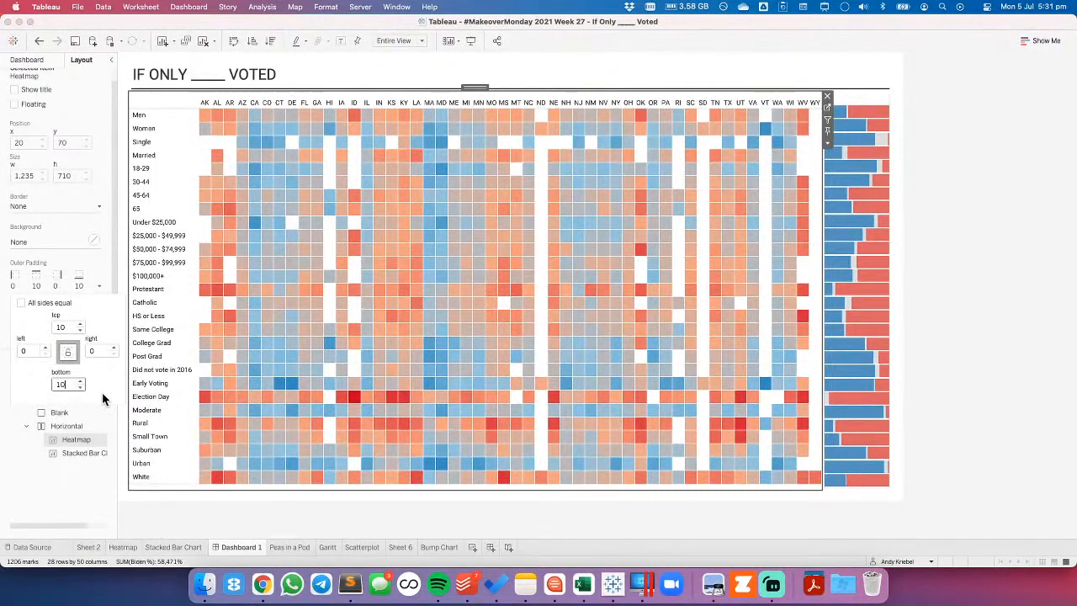
# Give the stacked bar chart outer padding of 10 at the top and bottom and 0 on both sides.
pyautogui.click(894, 115)
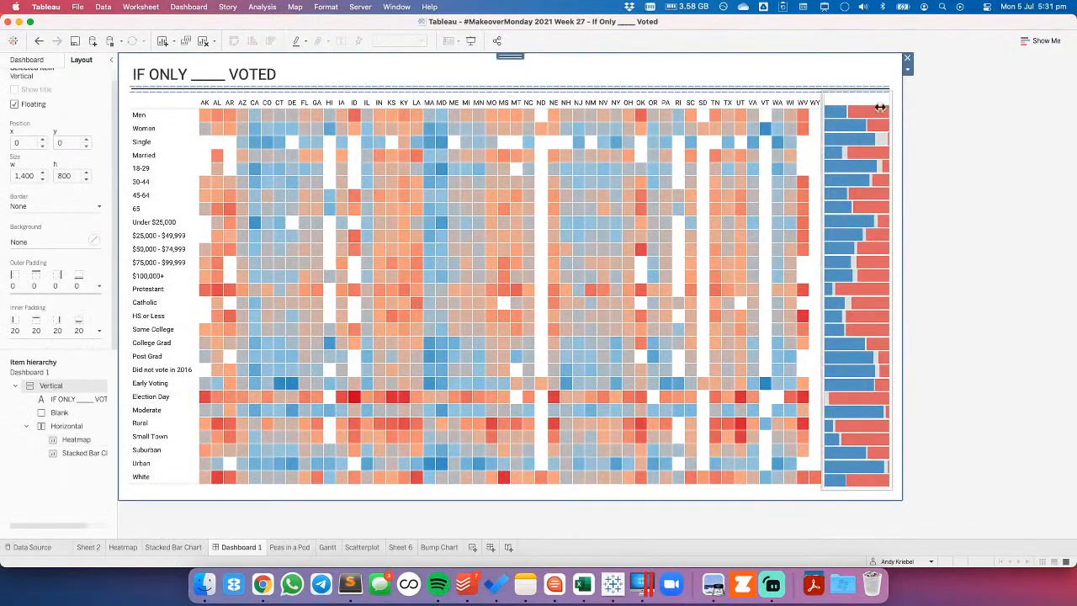
pyautogui.click(878, 100)
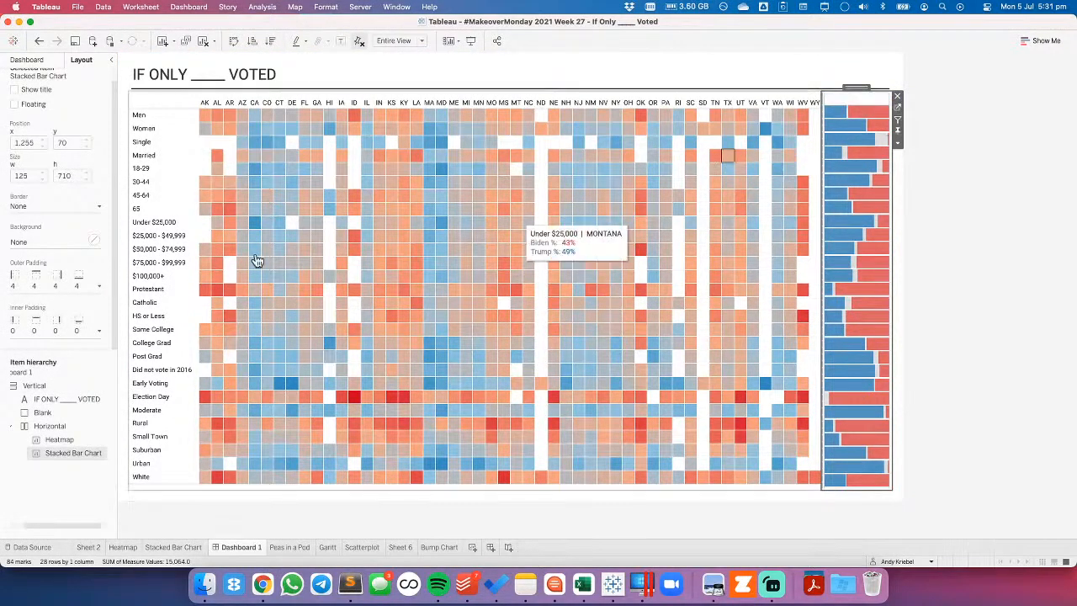
pyautogui.click(56, 283)
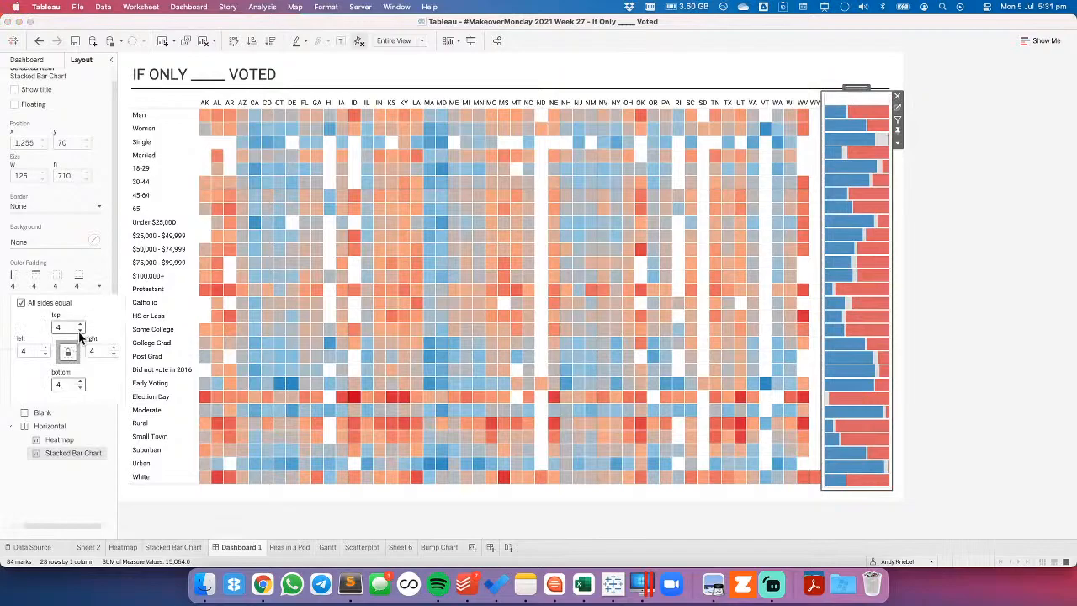
pyautogui.click(80, 330)
pyautogui.click(80, 331)
pyautogui.click(80, 331)
pyautogui.click(79, 330)
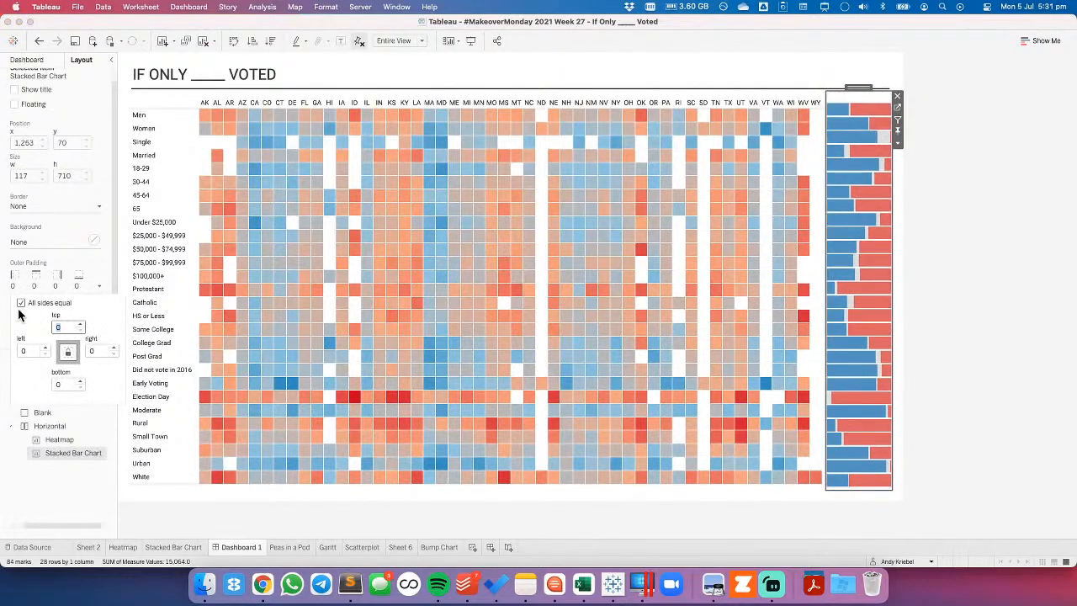
pyautogui.click(21, 302)
pyautogui.write('10')
pyautogui.press('Return')
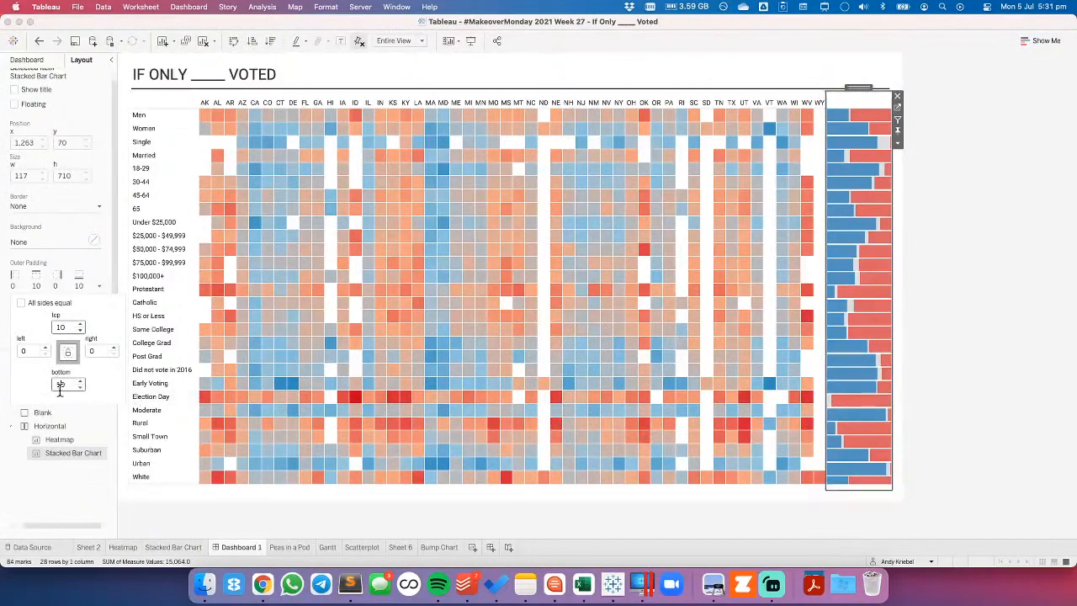
pyautogui.click(124, 81)
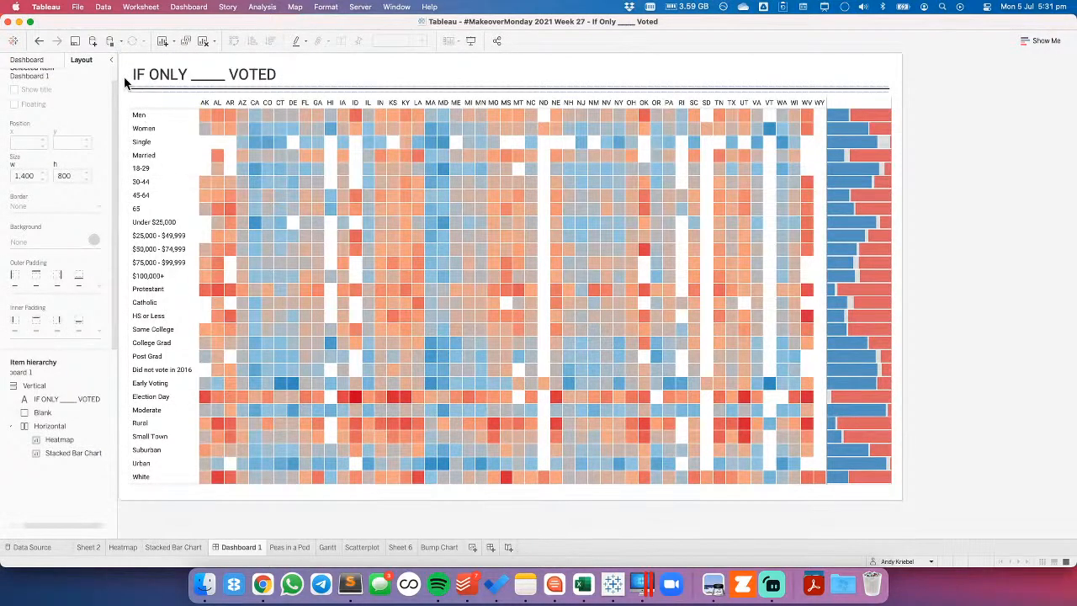
# Add a text object across the bottom of the dashboard, formatted as centred, light grey, size 8 text.
pyautogui.click(26, 60)
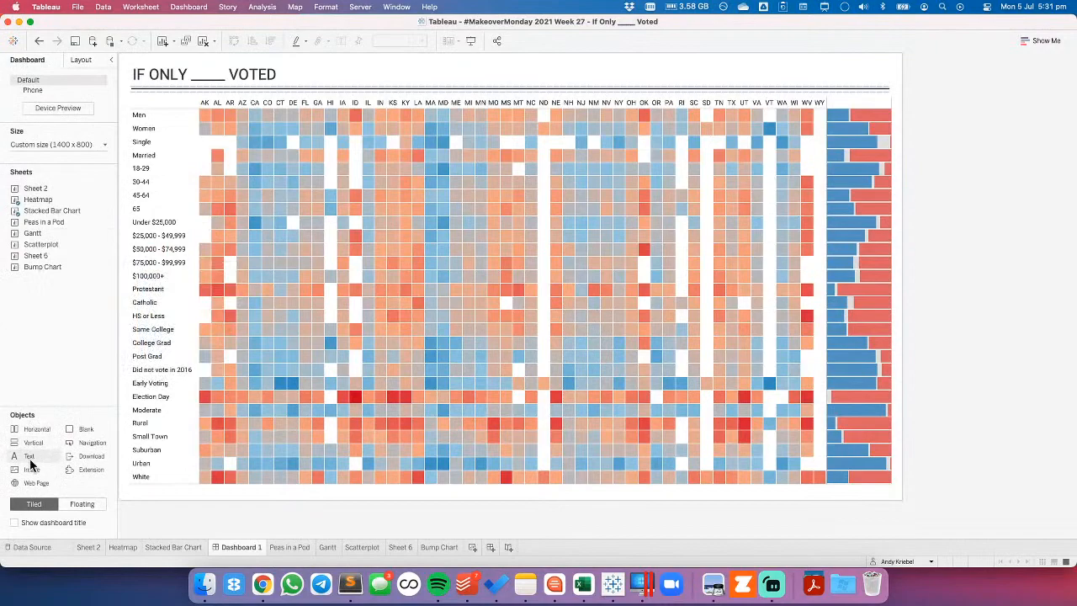
pyautogui.moveTo(187, 485); pyautogui.dragTo(356, 427)
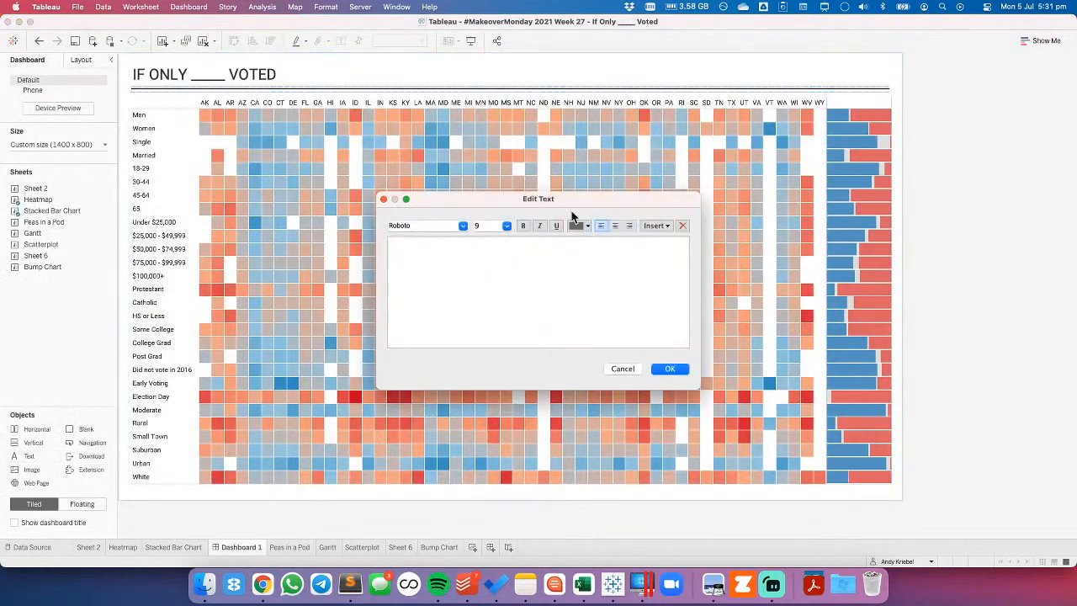
pyautogui.click(615, 226)
pyautogui.click(578, 225)
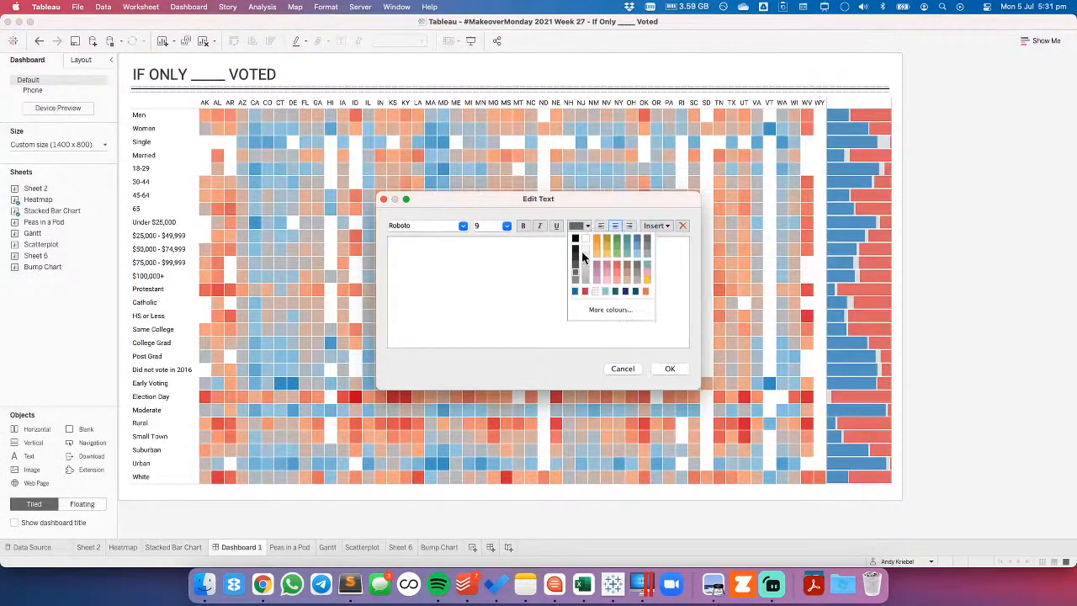
pyautogui.click(588, 273)
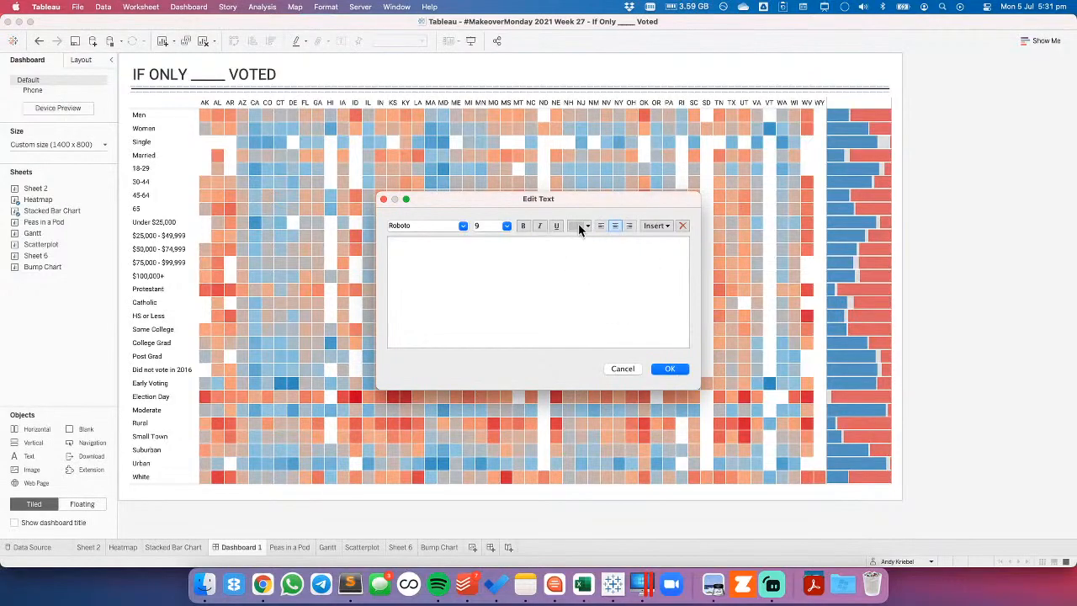
pyautogui.click(579, 226)
pyautogui.click(506, 226)
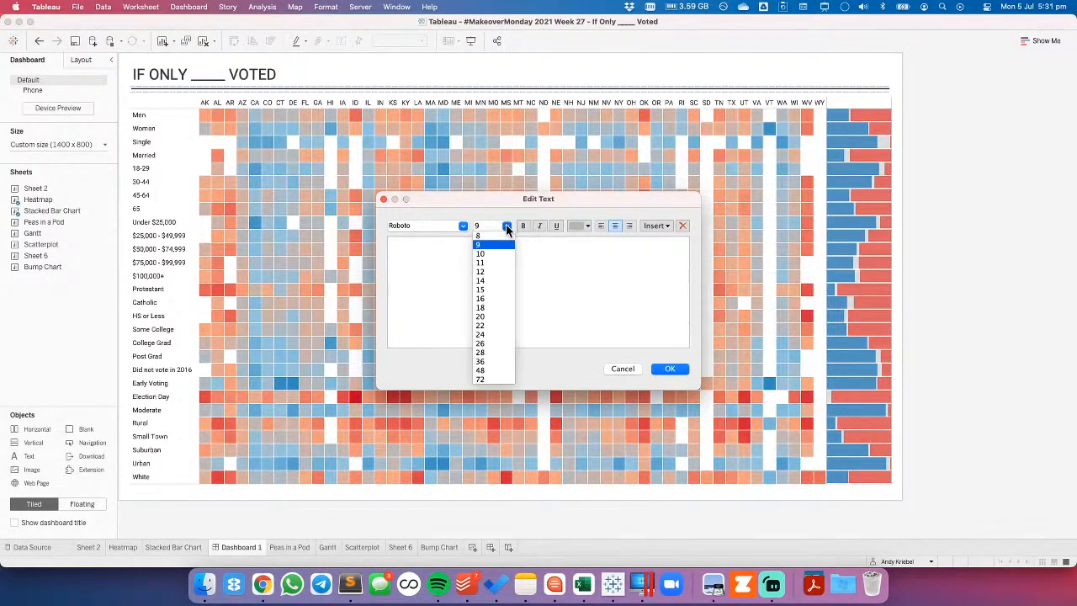
pyautogui.click(499, 240)
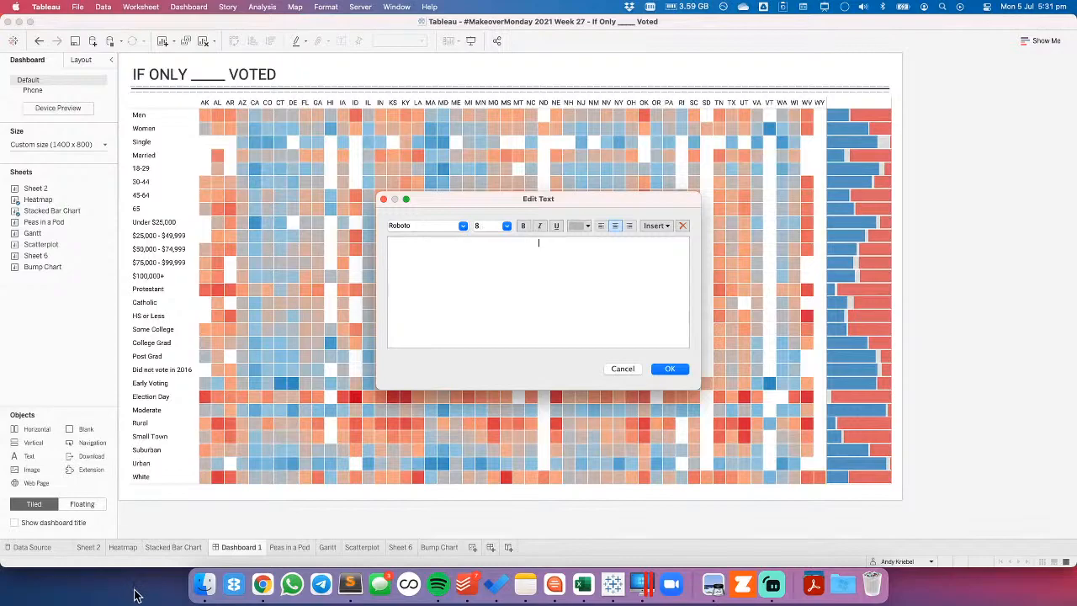
# Switch to Chrome, copy the Data Source line from the data.world dataset's Resources, and paste it into the Tableau text object.
pyautogui.click(263, 585)
pyautogui.click(736, 30)
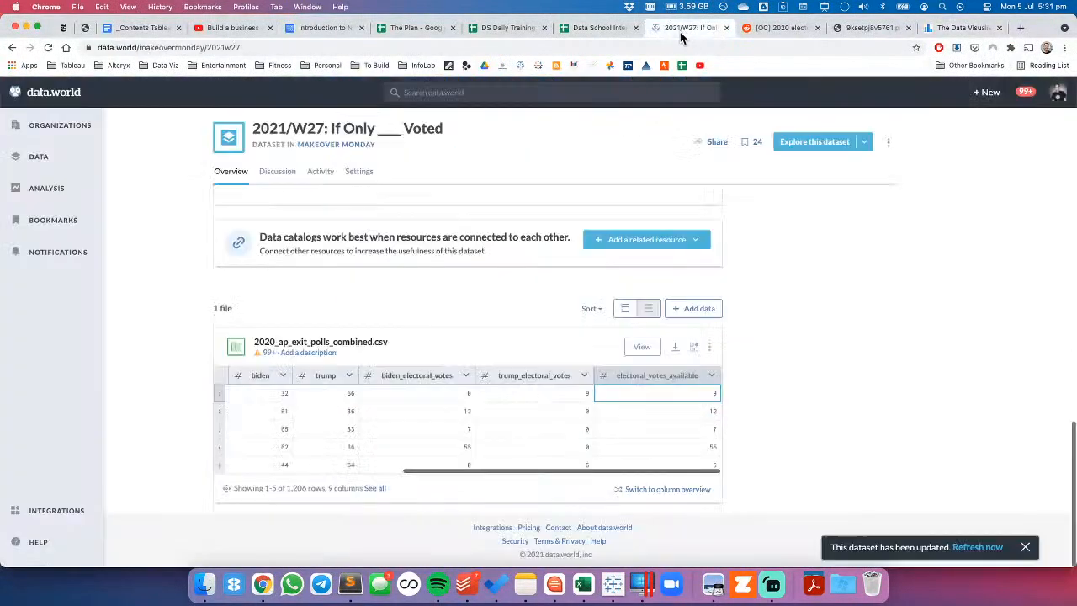
pyautogui.scroll(5, 430, 295)
pyautogui.scroll(-5, 430, 294)
pyautogui.scroll(1, 380, 313)
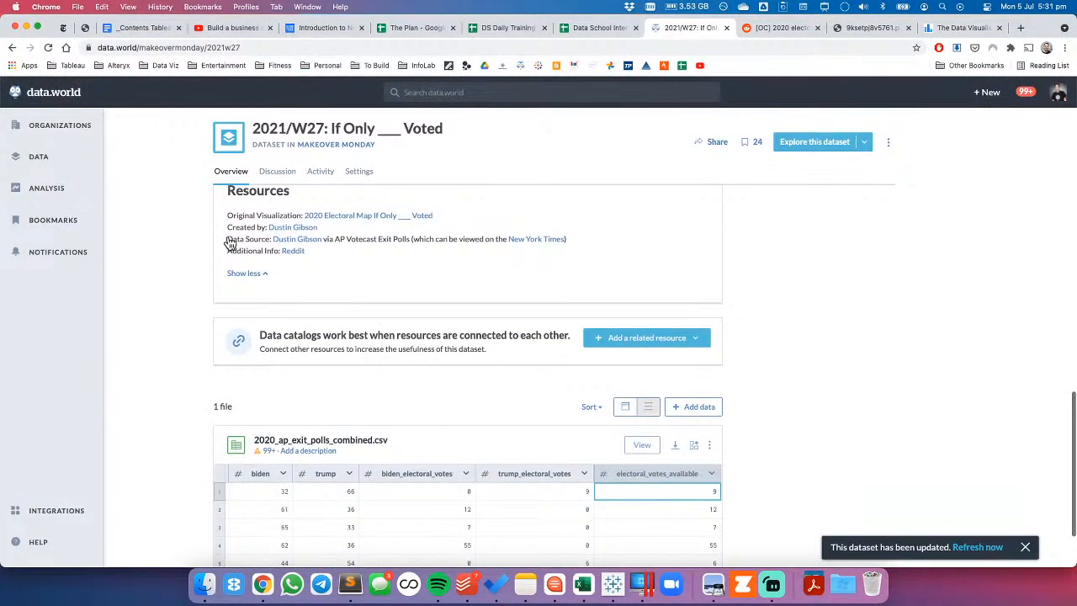
pyautogui.moveTo(228, 241); pyautogui.dragTo(570, 243)
pyautogui.press('super+c')
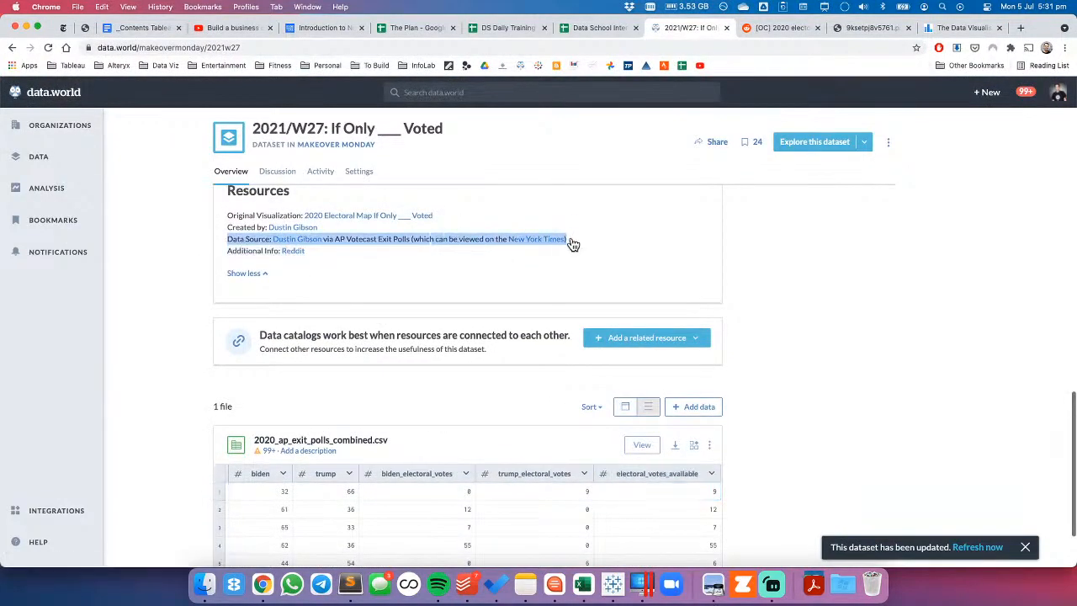
pyautogui.click(616, 589)
pyautogui.press('super+v')
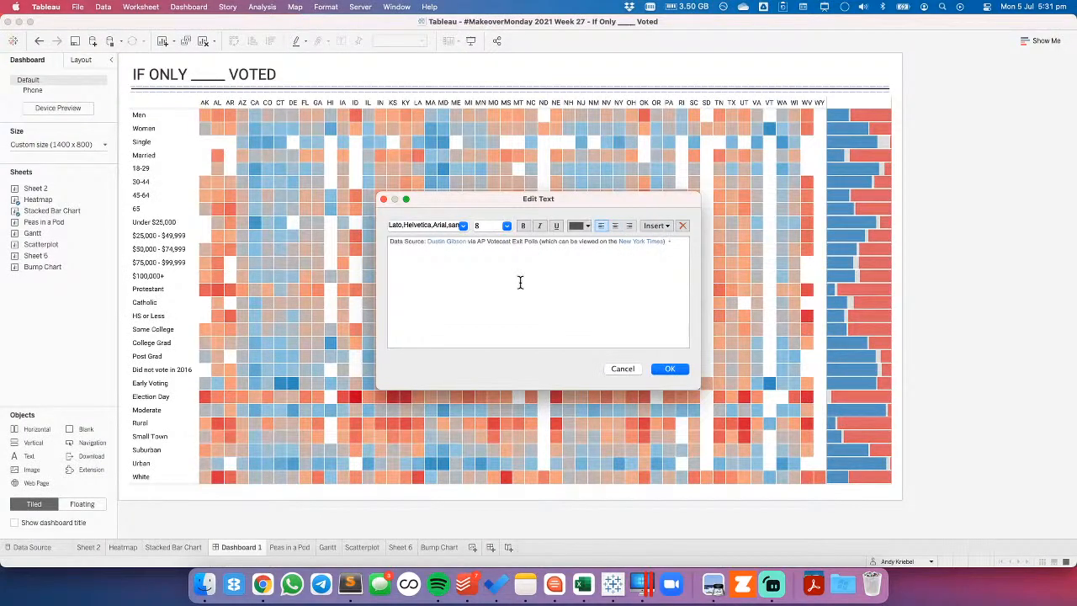
# Append a "Create by:" credit with the author's name and handle to the footer, and format all its text as centred Roboto.
pyautogui.press('Return')
pyautogui.write('Create by: Andy Kriebel | @VizWizBI')
pyautogui.press('super+a')
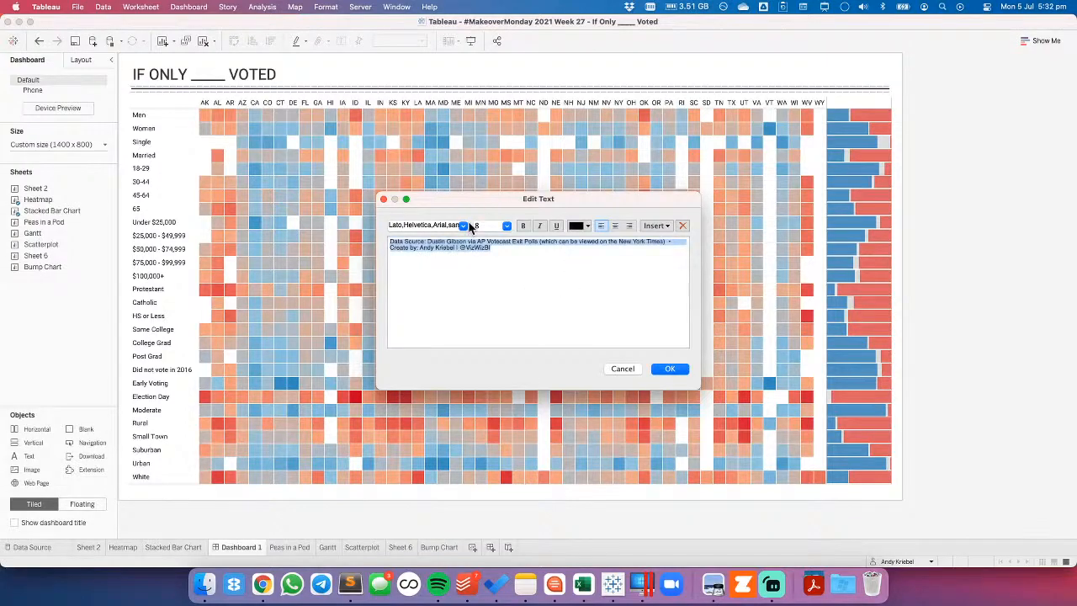
pyautogui.click(466, 227)
pyautogui.scroll(-15, 407, 526)
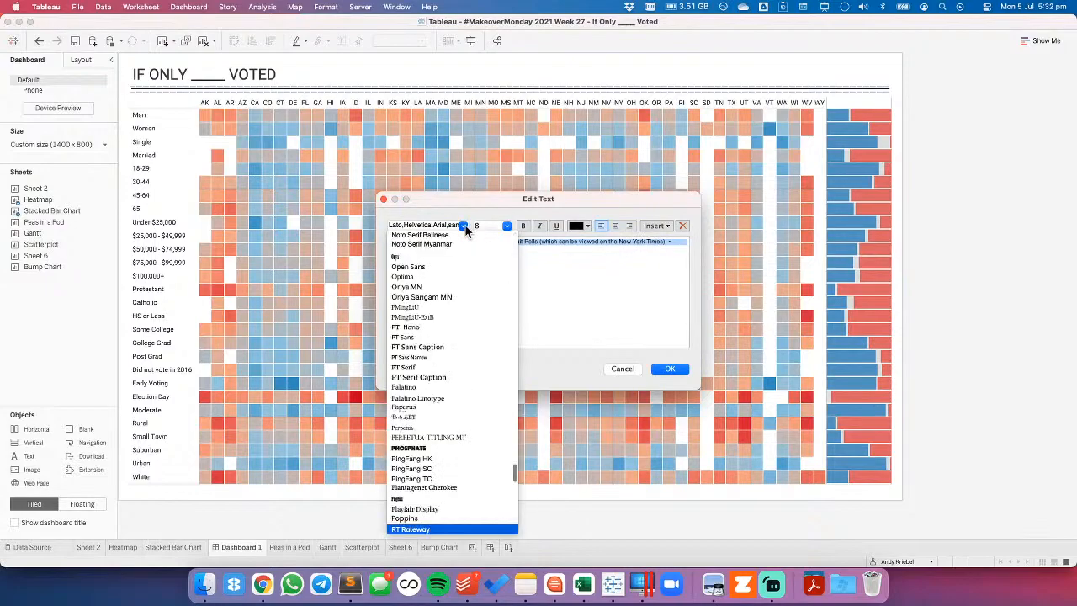
pyautogui.click(407, 529)
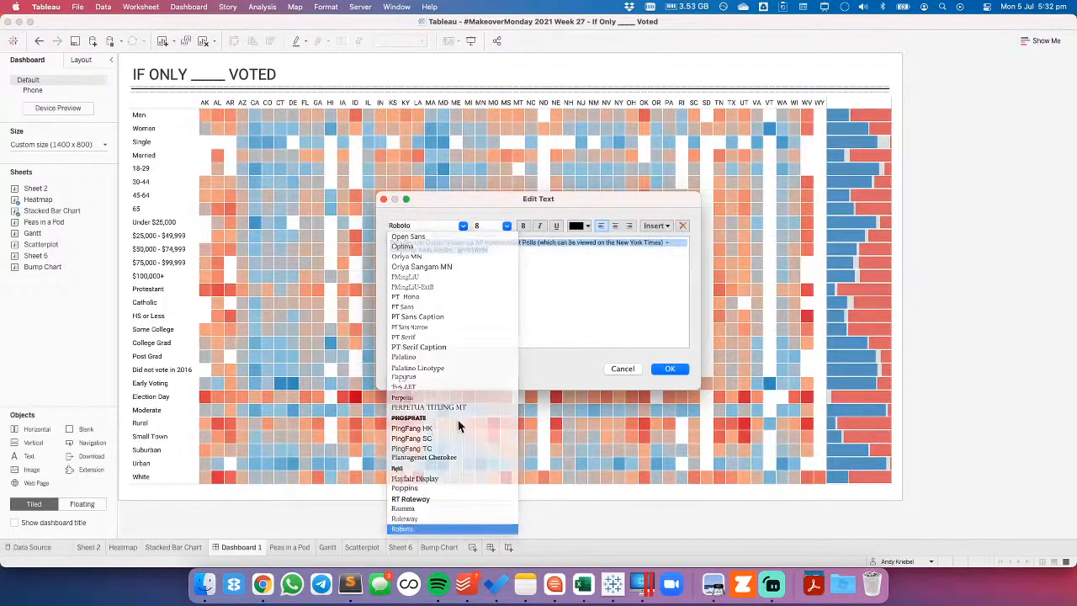
pyautogui.click(619, 227)
pyautogui.click(671, 369)
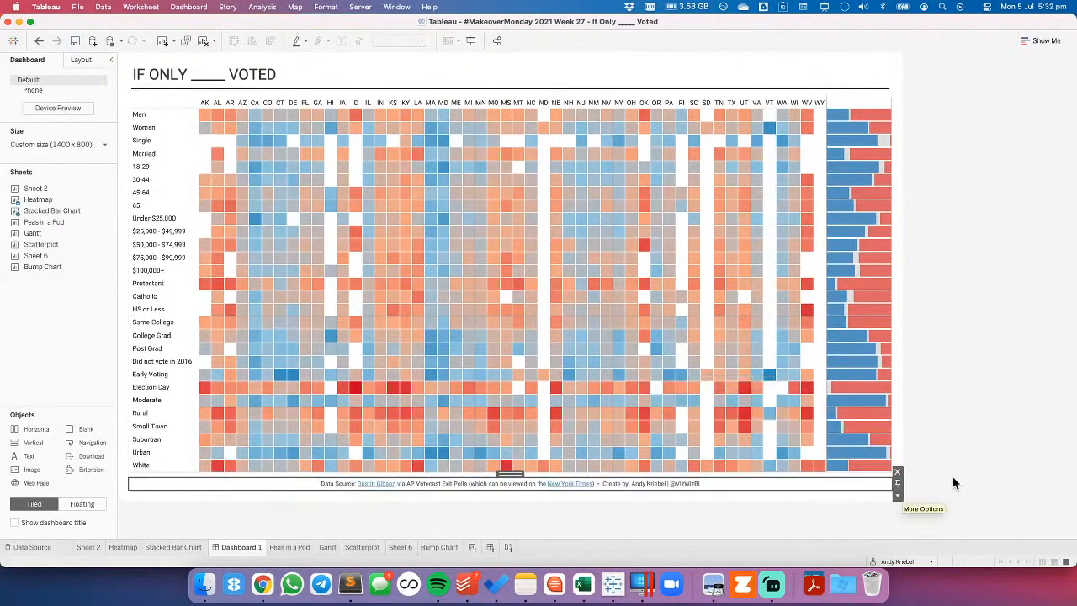
pyautogui.click(952, 464)
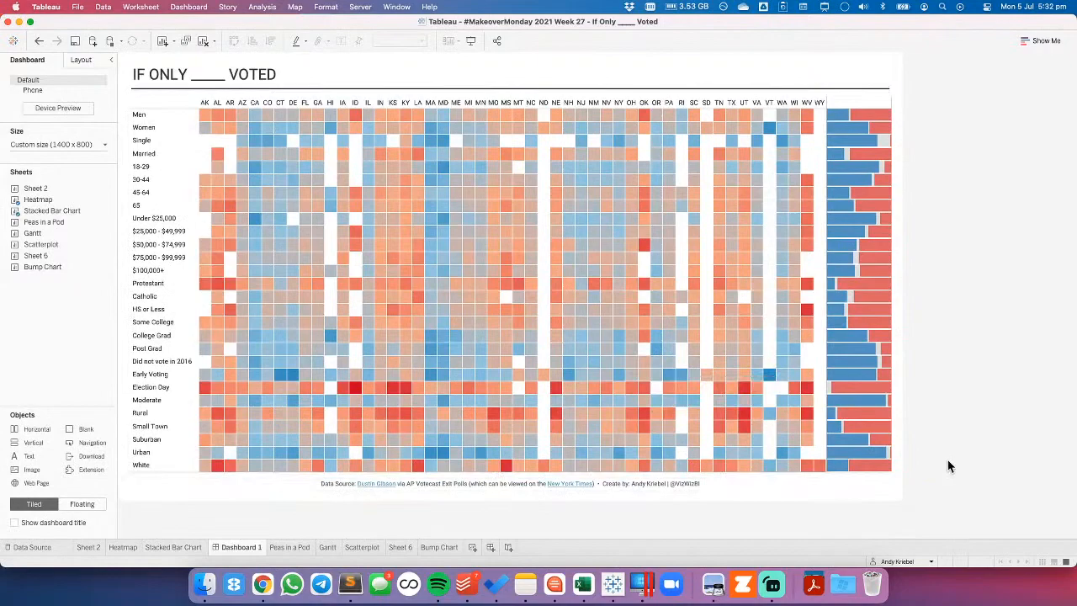
# Recolour all of the dashboard's footer text light grey.
pyautogui.click(719, 485)
pyautogui.doubleClick(719, 484)
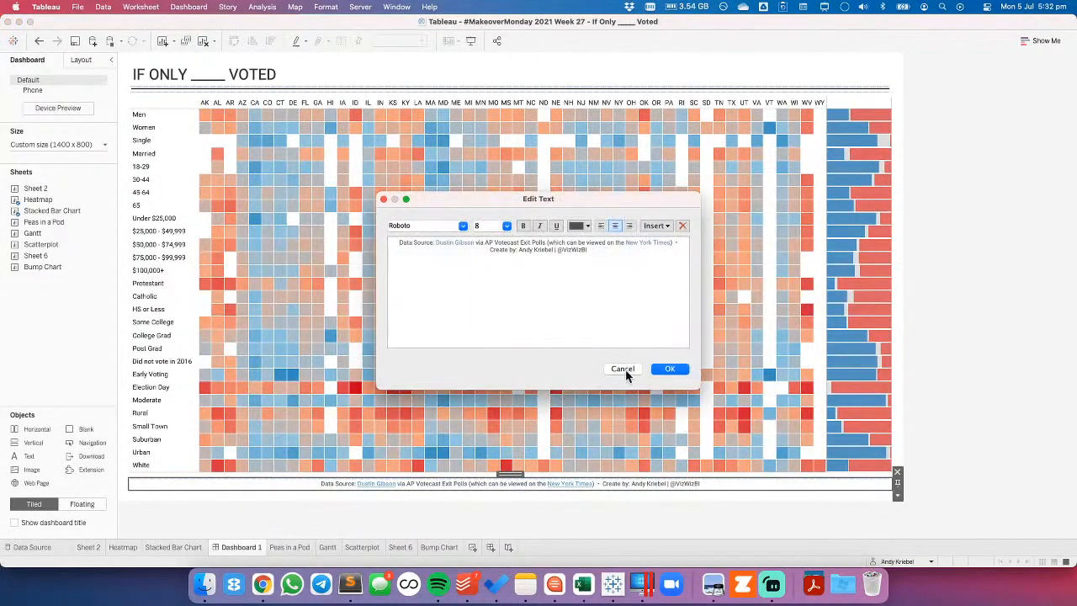
pyautogui.tripleClick(535, 246)
pyautogui.click(575, 227)
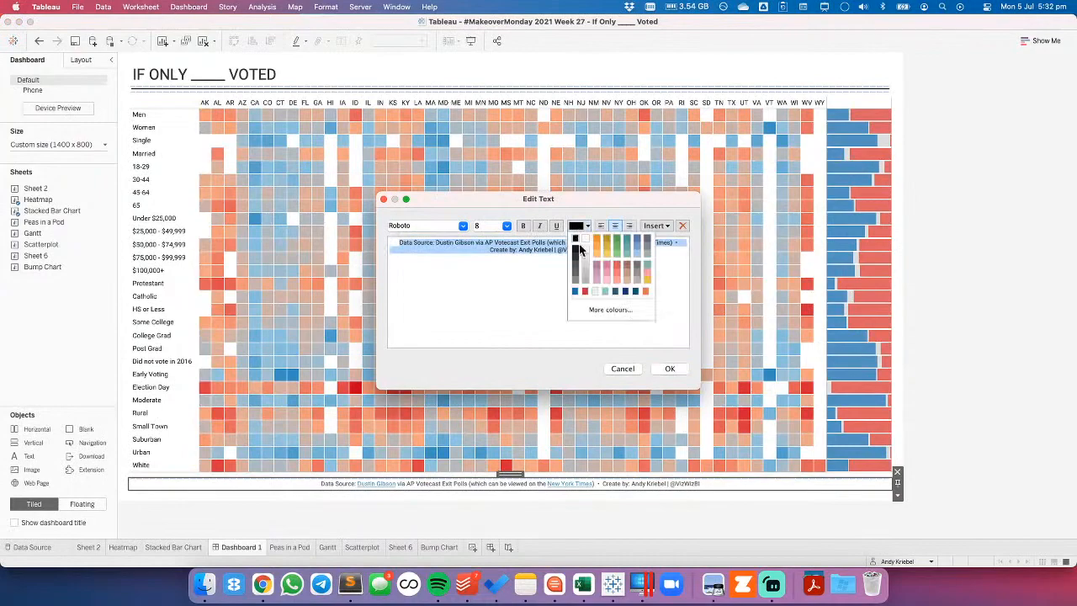
pyautogui.click(587, 283)
pyautogui.click(668, 370)
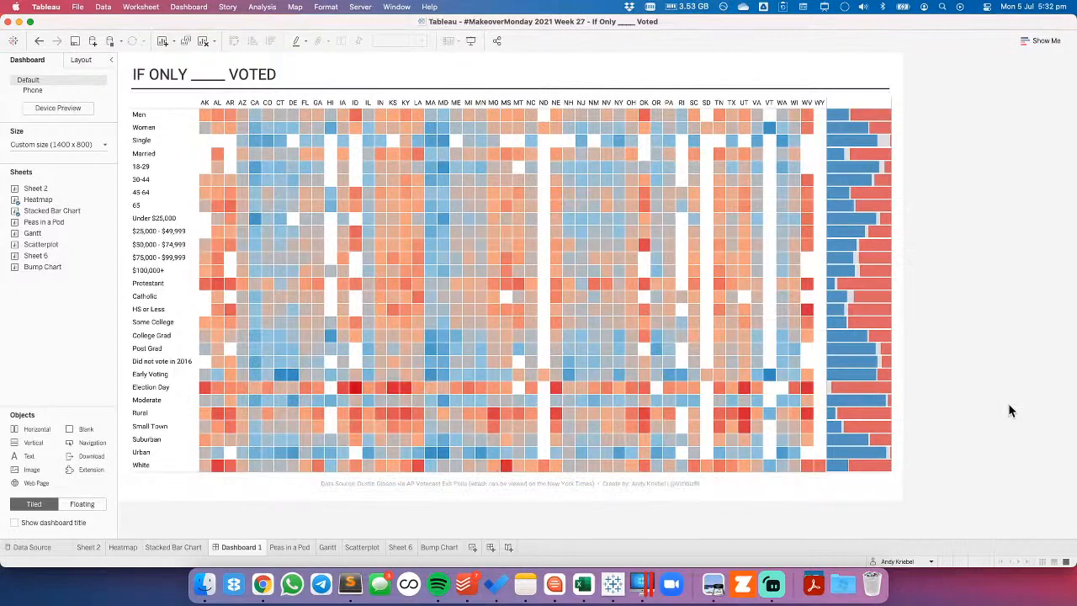
# Delete "(which can be viewed on the New York Times)" from the footer's data source text.
pyautogui.doubleClick(553, 482)
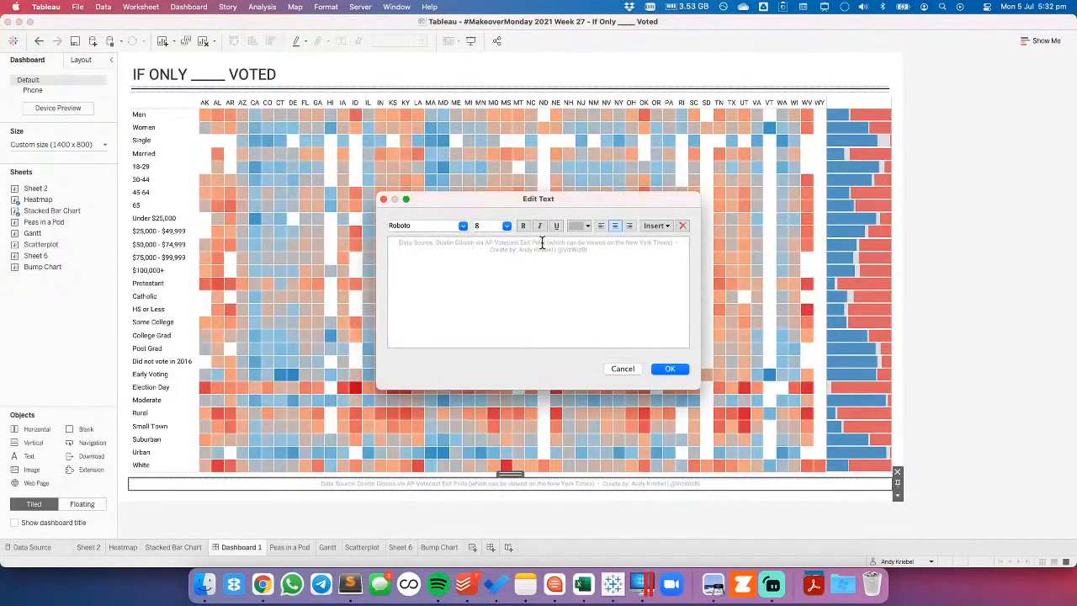
pyautogui.press('shift+super+Right')
pyautogui.hotkey('shift', 'Left')
pyautogui.hotkey('shift', 'Left')
pyautogui.press('BackSpace')
pyautogui.click(669, 368)
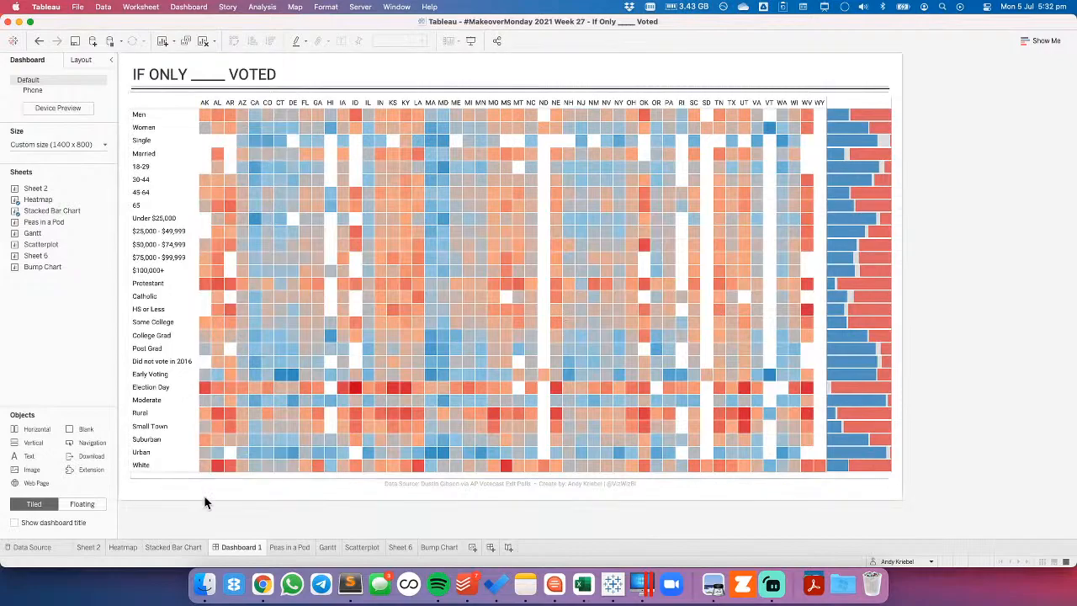
# In the Heatmap sheet's tooltip, recolour the Biden % value blue and the Trump % value red.
pyautogui.click(139, 547)
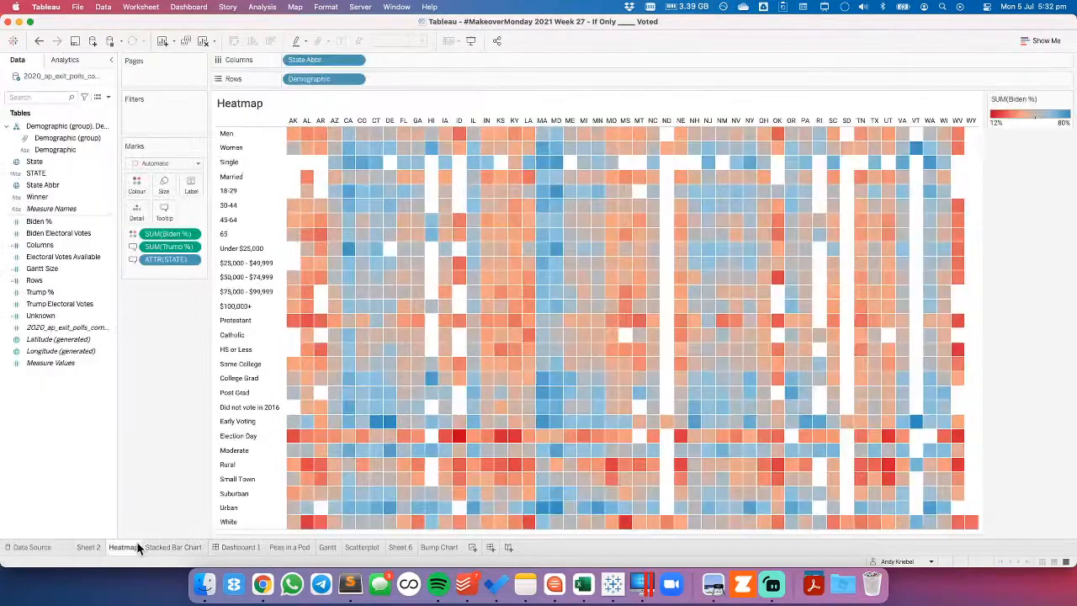
pyautogui.click(163, 212)
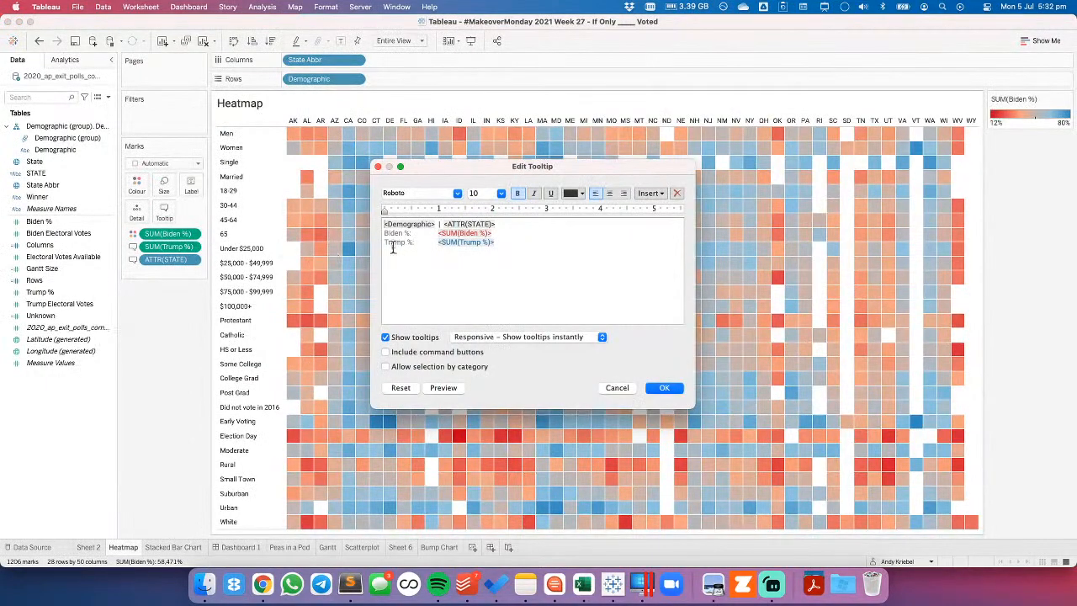
pyautogui.doubleClick(472, 233)
pyautogui.click(573, 195)
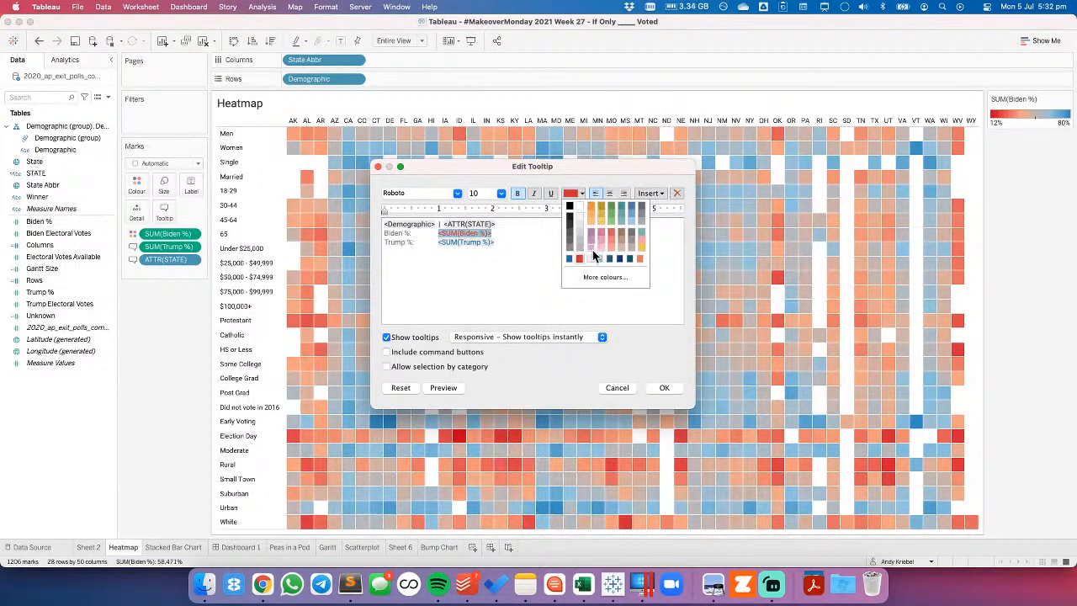
pyautogui.click(567, 259)
pyautogui.doubleClick(494, 242)
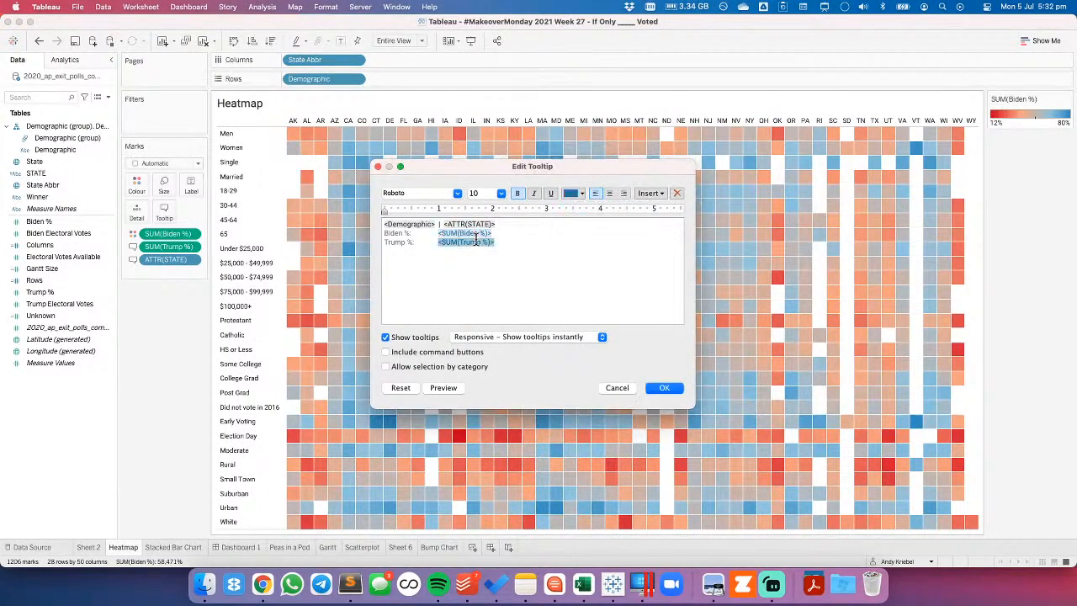
pyautogui.click(573, 195)
pyautogui.click(580, 260)
pyautogui.click(656, 389)
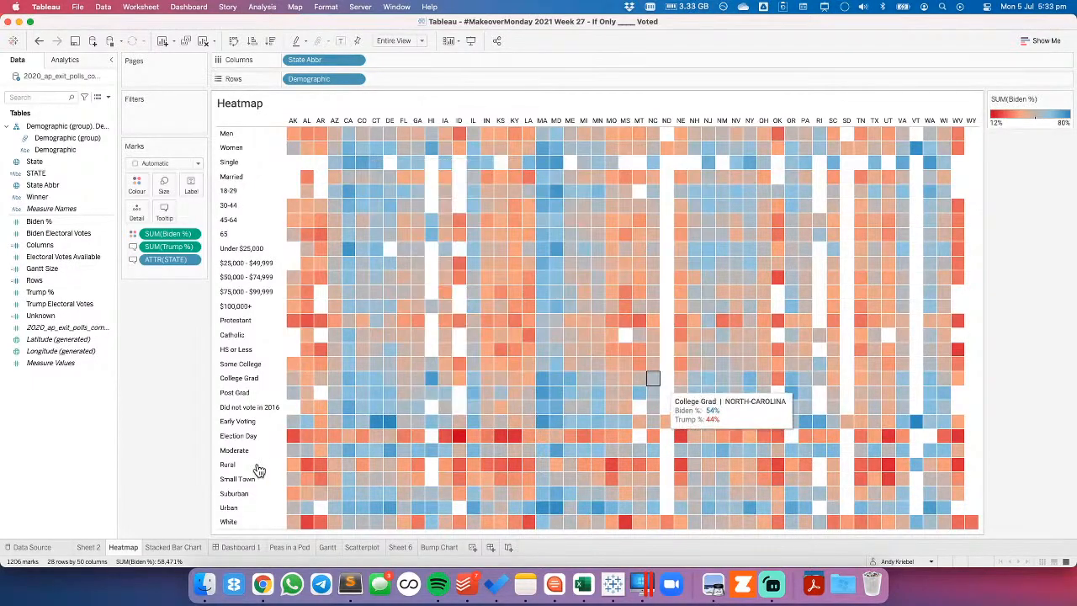
# On Dashboard 1, set the font size of the heatmap's state abbreviation headers to 8 pt.
pyautogui.click(239, 548)
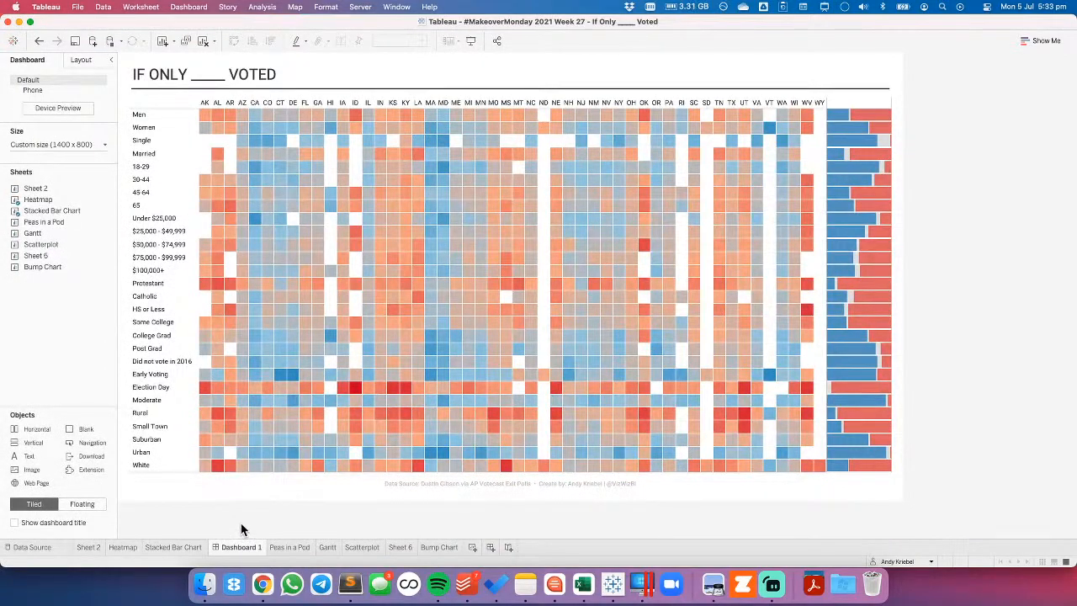
pyautogui.click(205, 104)
pyautogui.rightClick(205, 103)
pyautogui.click(232, 144)
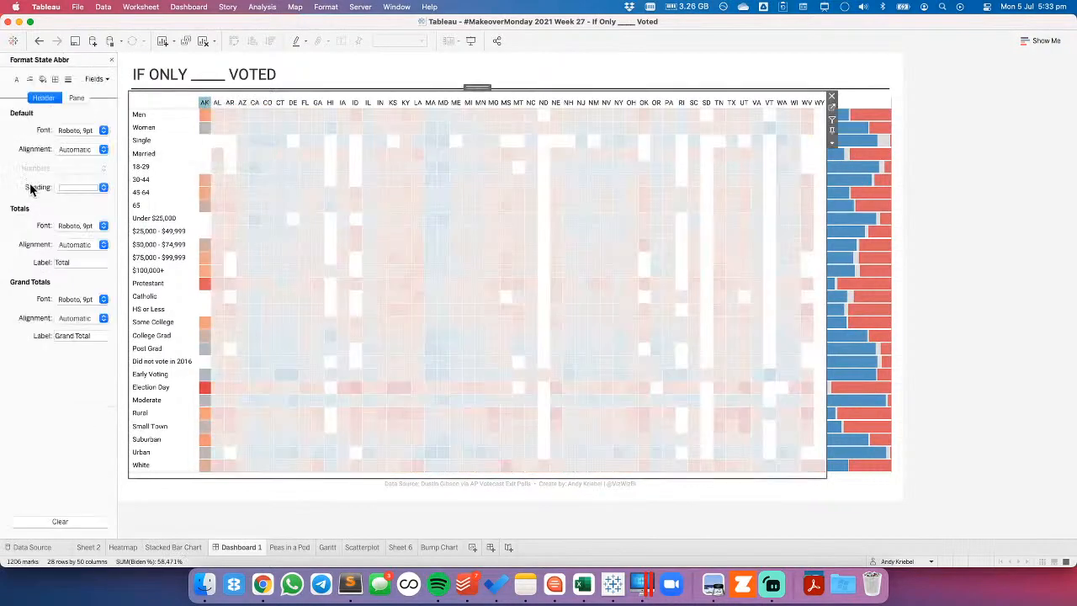
pyautogui.click(76, 131)
pyautogui.click(81, 166)
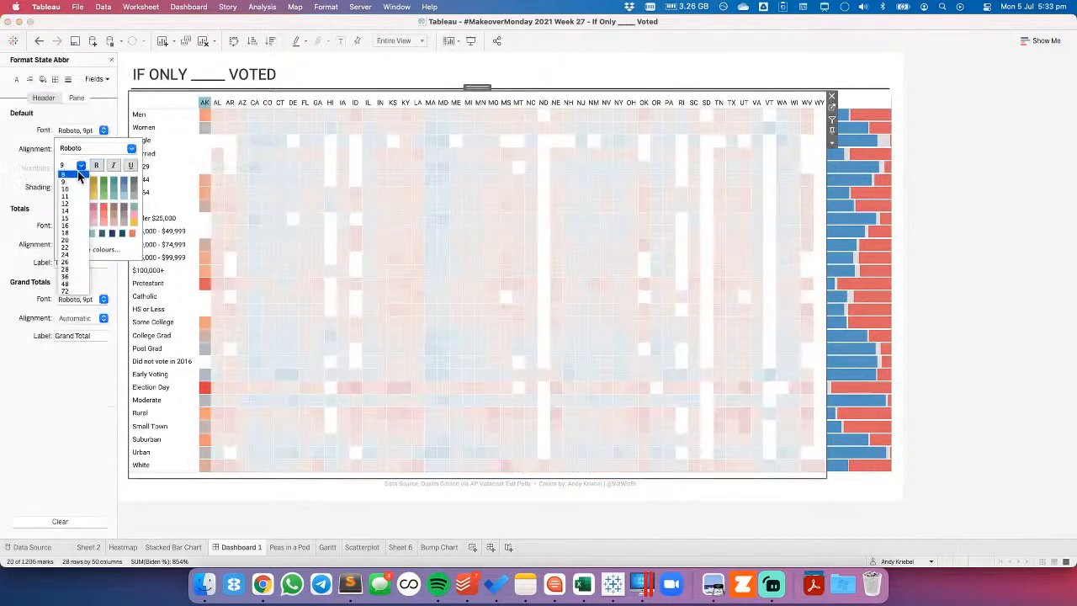
pyautogui.click(30, 165)
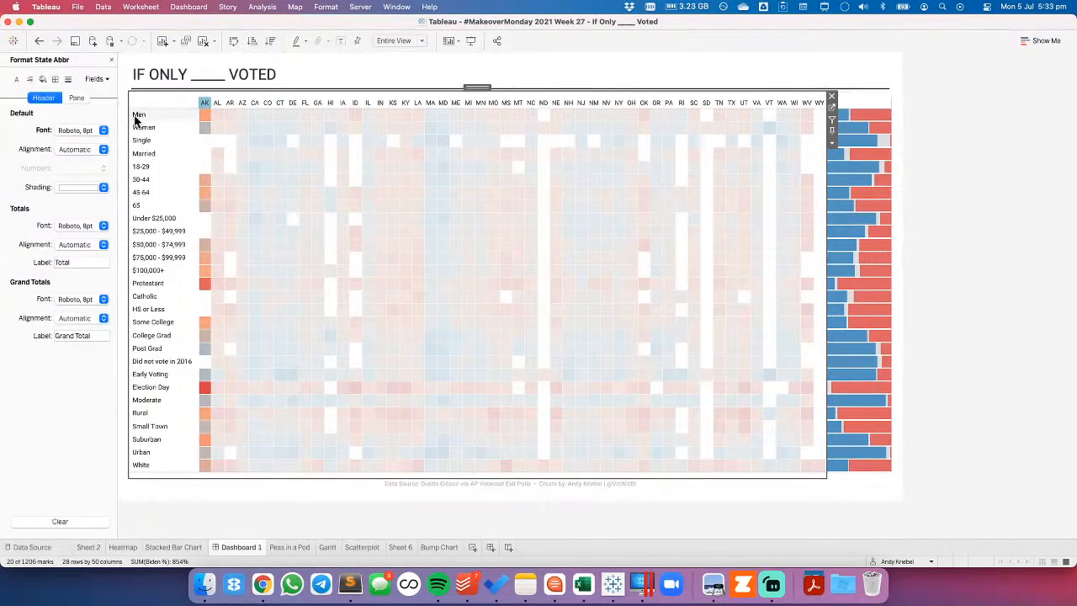
# Set the font size of the heatmap's demographic row labels to 8 pt and close the formatting pane.
pyautogui.click(135, 115)
pyautogui.click(87, 135)
pyautogui.click(81, 165)
pyautogui.click(84, 168)
pyautogui.click(140, 118)
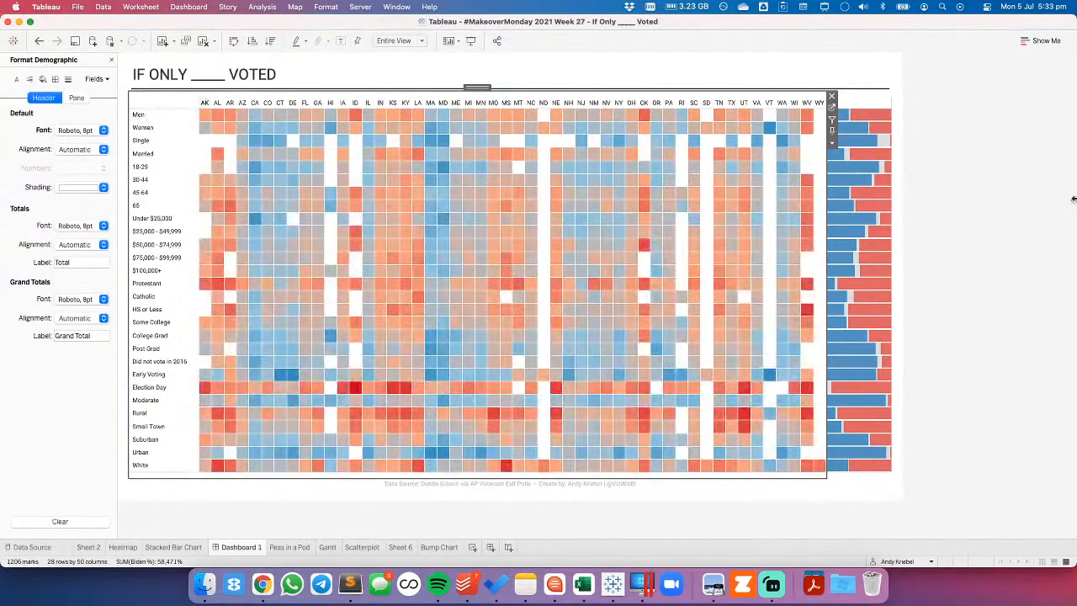
pyautogui.click(111, 59)
# Enlarge the dashboard's fixed size to 1600 px wide by 900 px high.
pyautogui.click(57, 144)
pyautogui.click(59, 211)
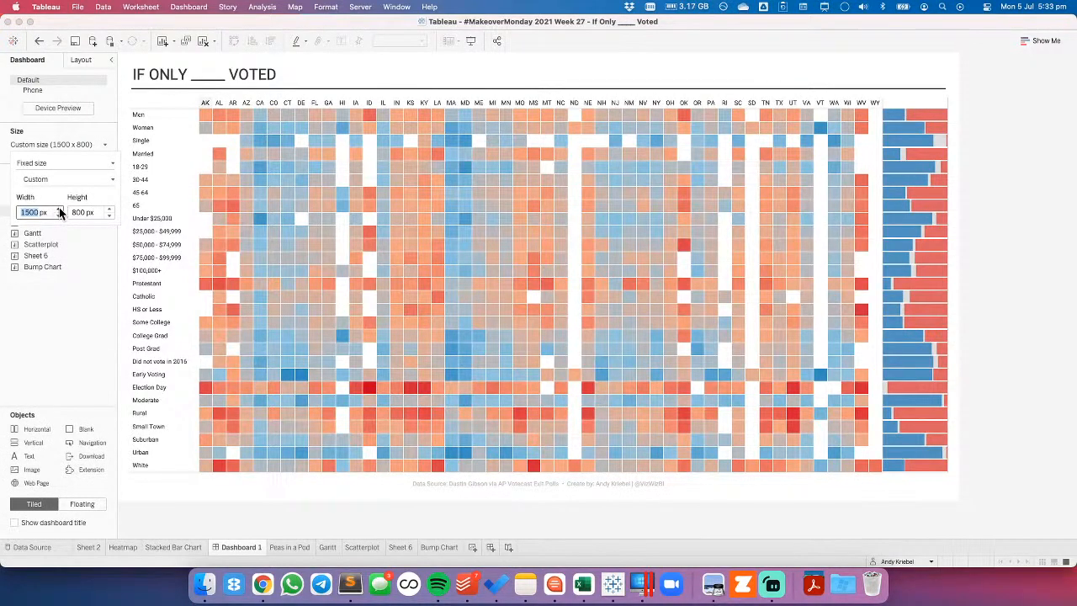
pyautogui.click(59, 211)
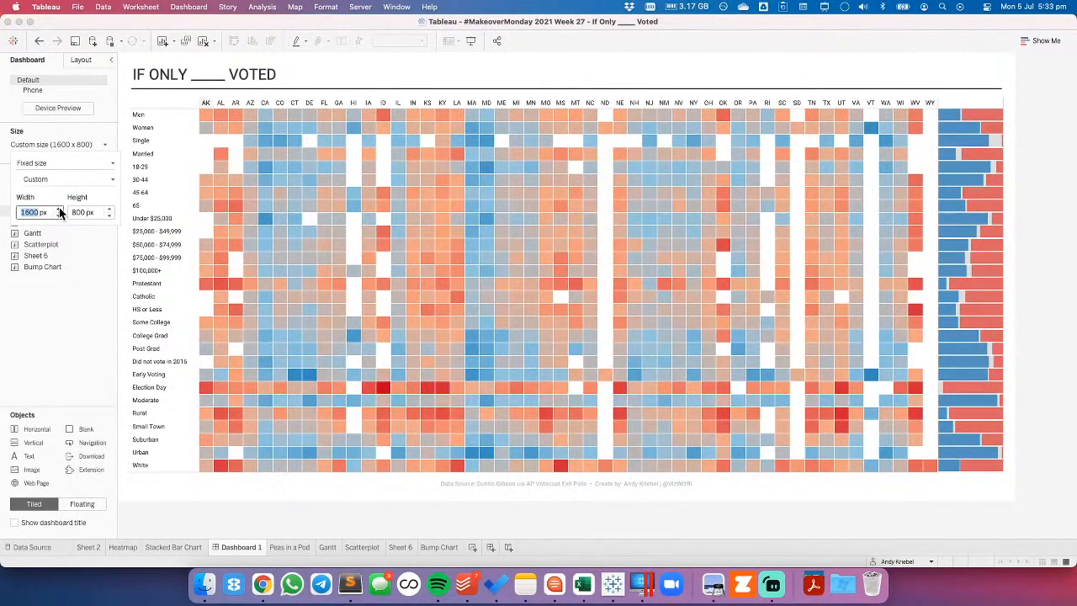
pyautogui.click(107, 209)
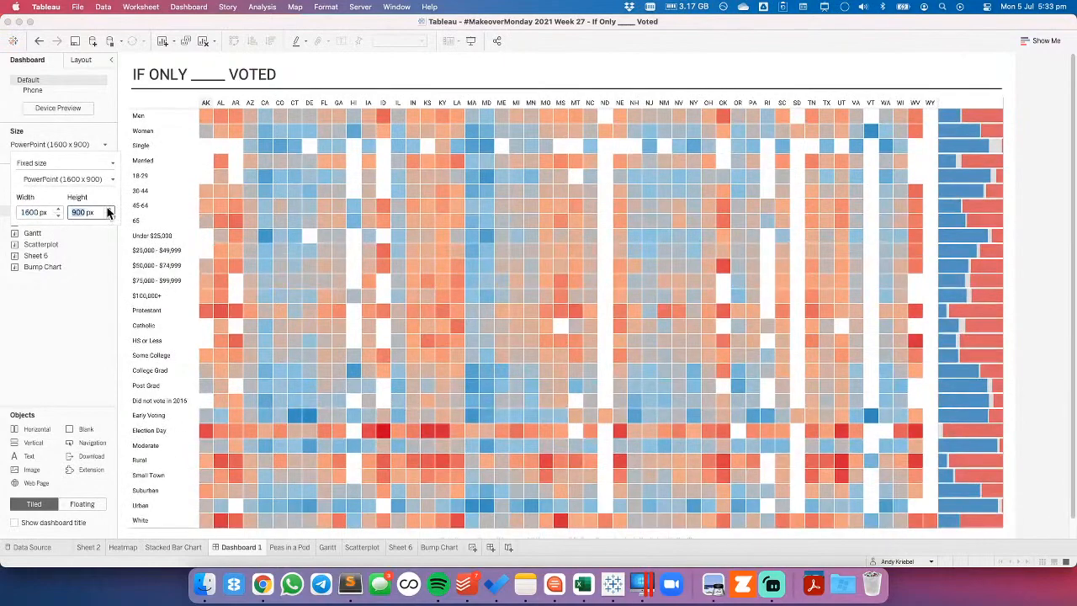
pyautogui.click(47, 367)
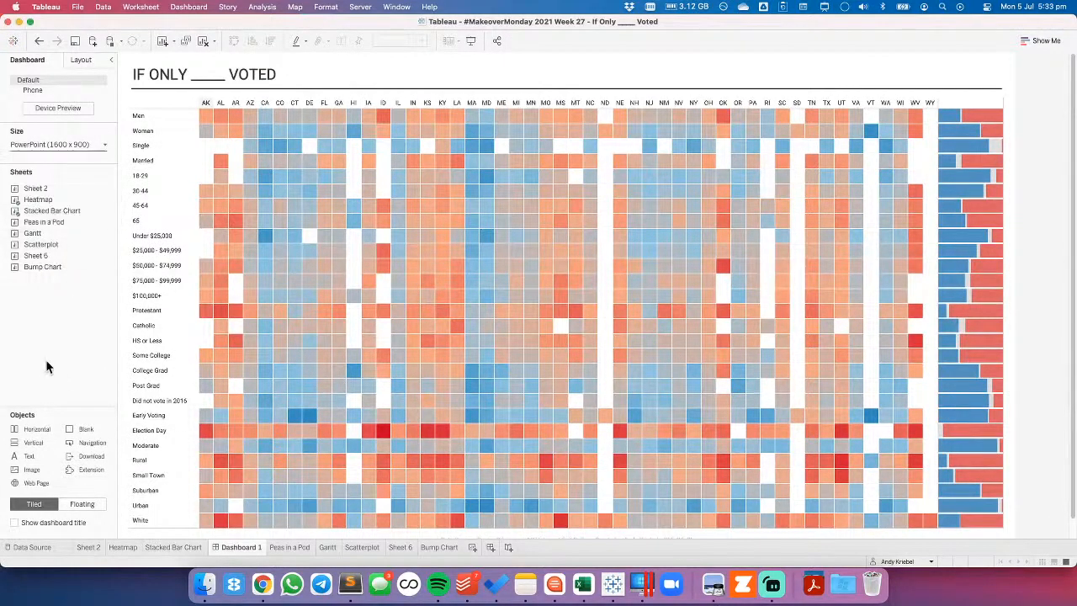